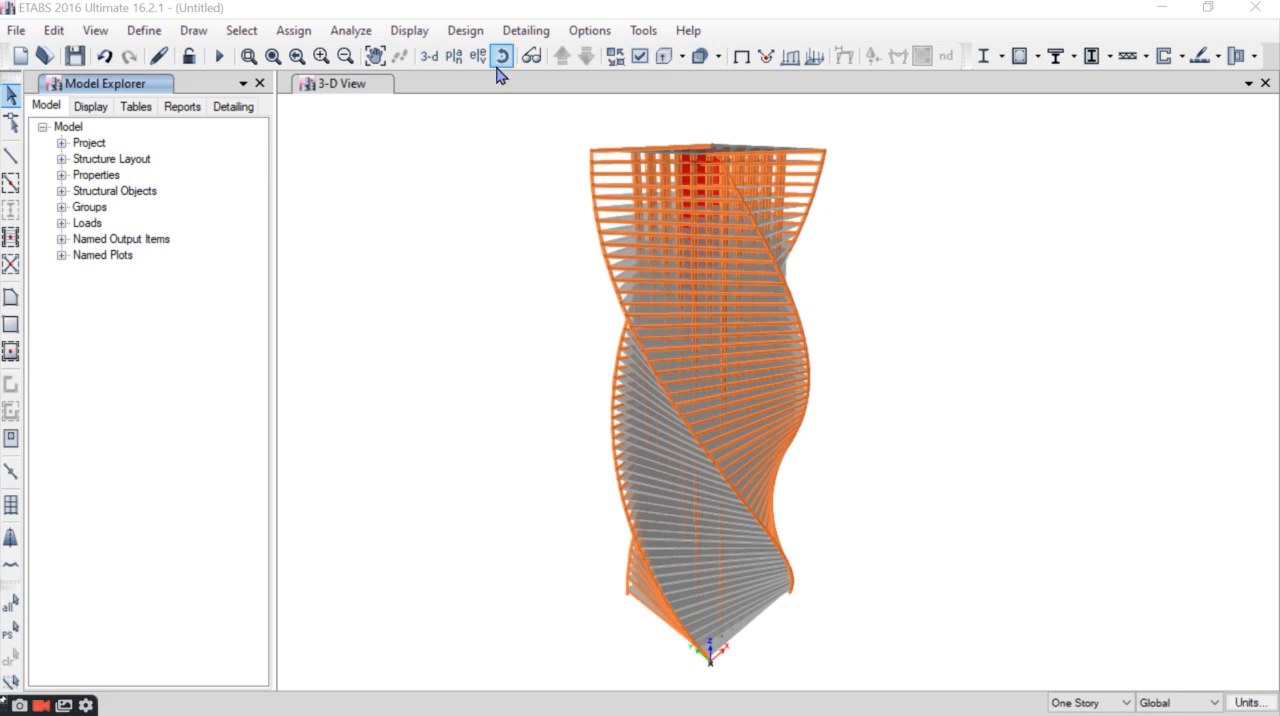
- Examine the finished twisted tower from another 3-D angle and the Evolution Tower specifications in the Word document
click(502, 56)
drag(1032, 343, 563, 266)
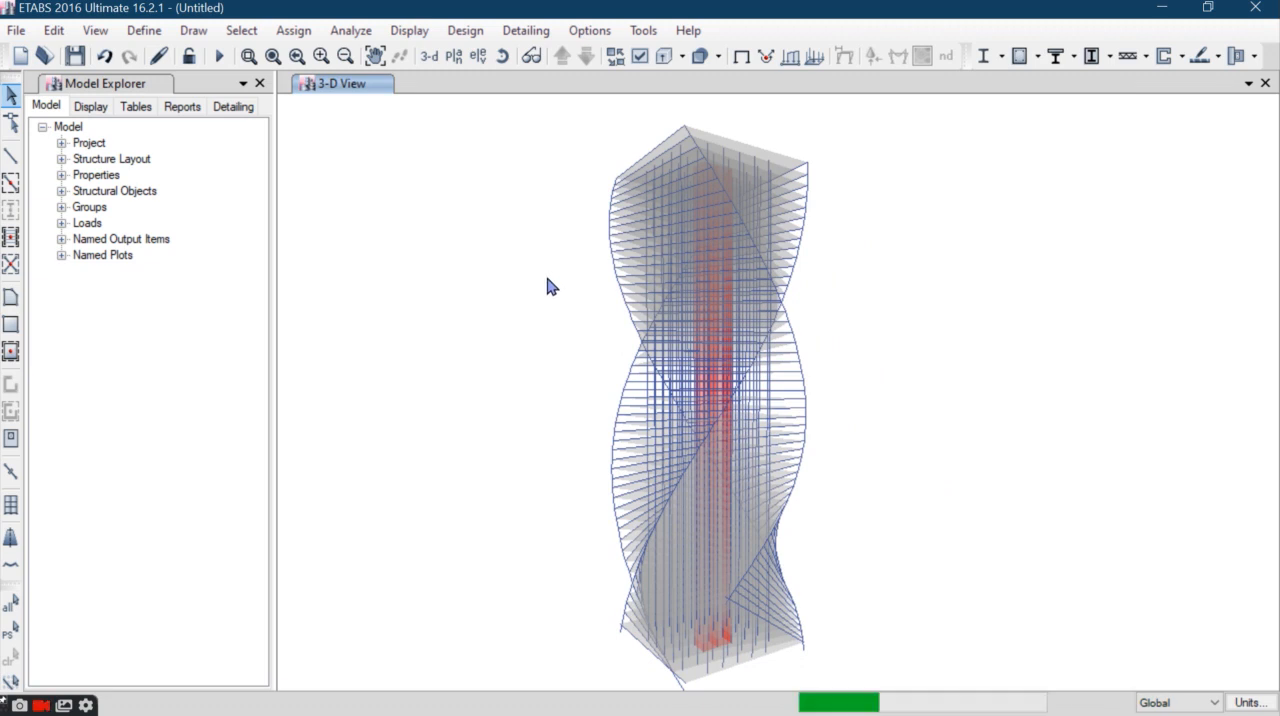
click(735, 14)
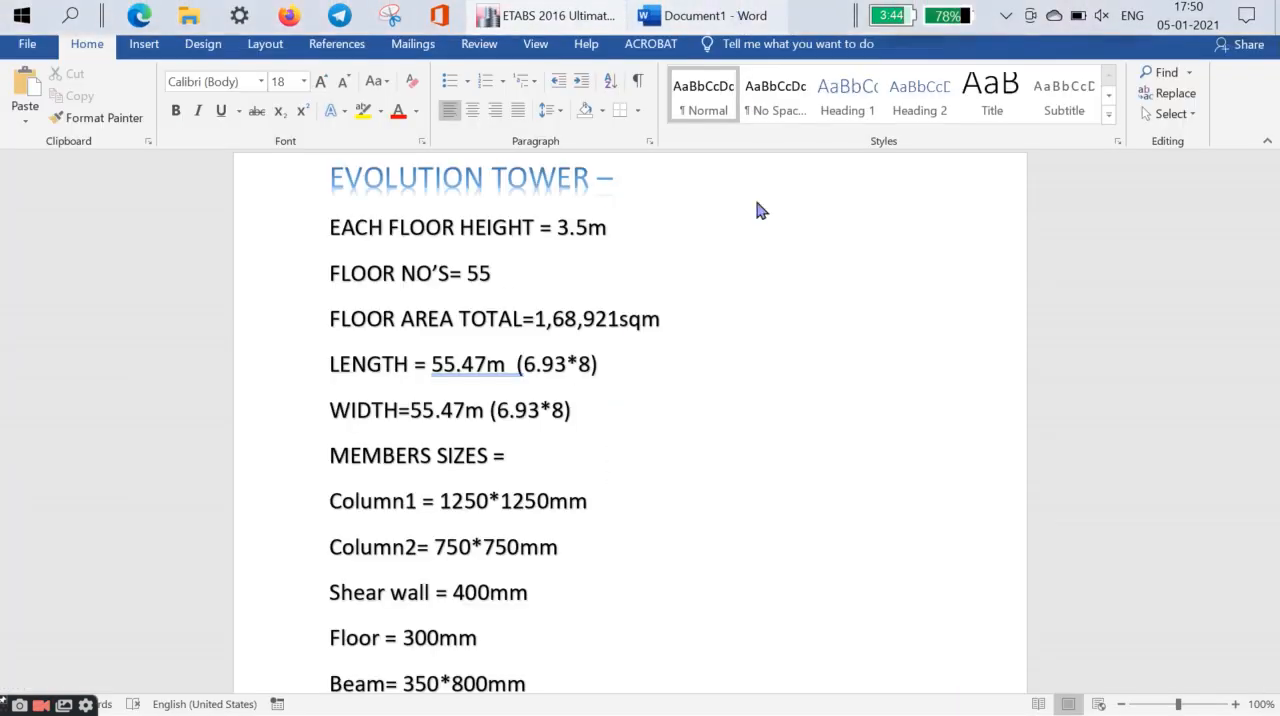
drag(308, 180, 592, 690)
click(668, 550)
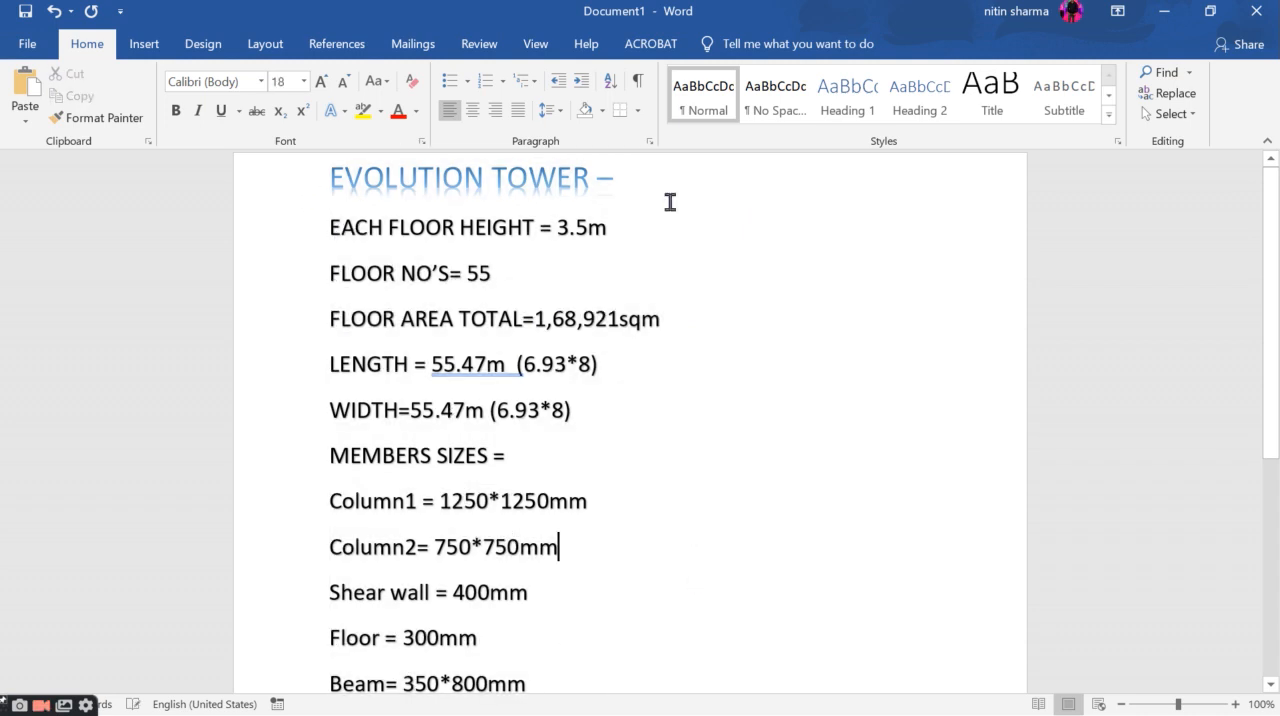
mouse_move(672, 2)
- Switch back to ETABS and start a new model with the built-in settings, discarding changes to the current model
click(548, 14)
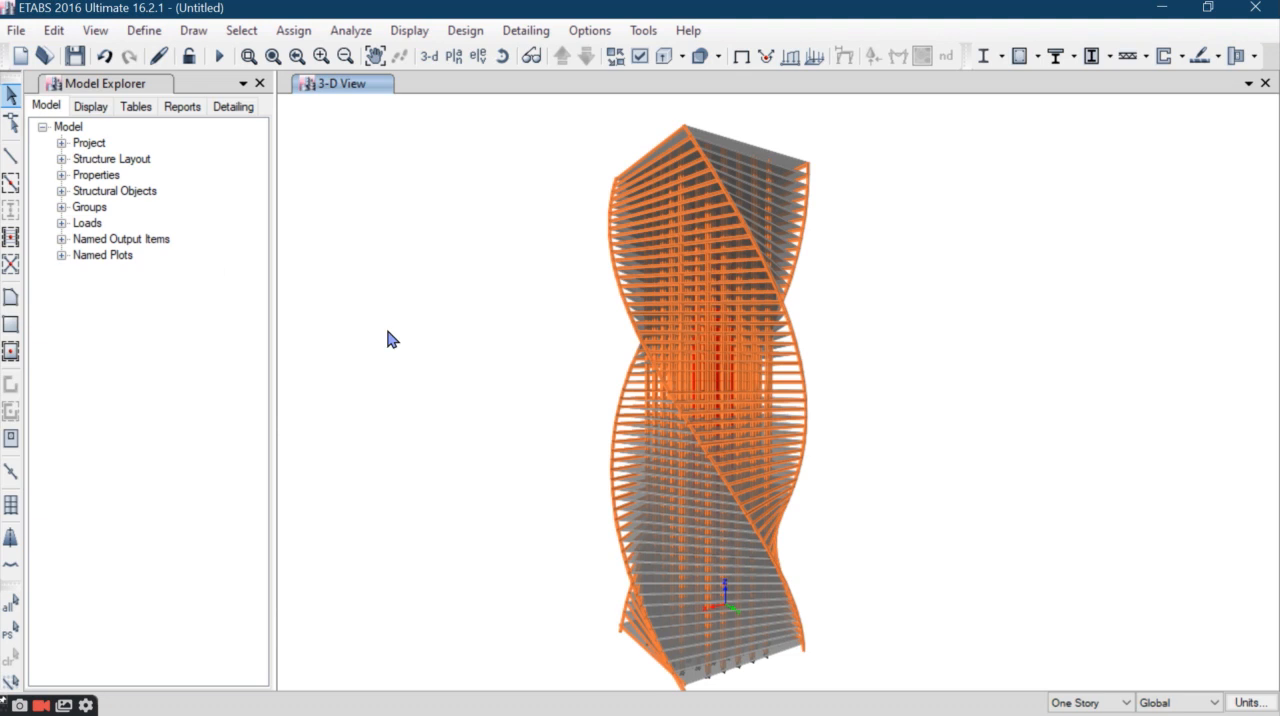
click(16, 30)
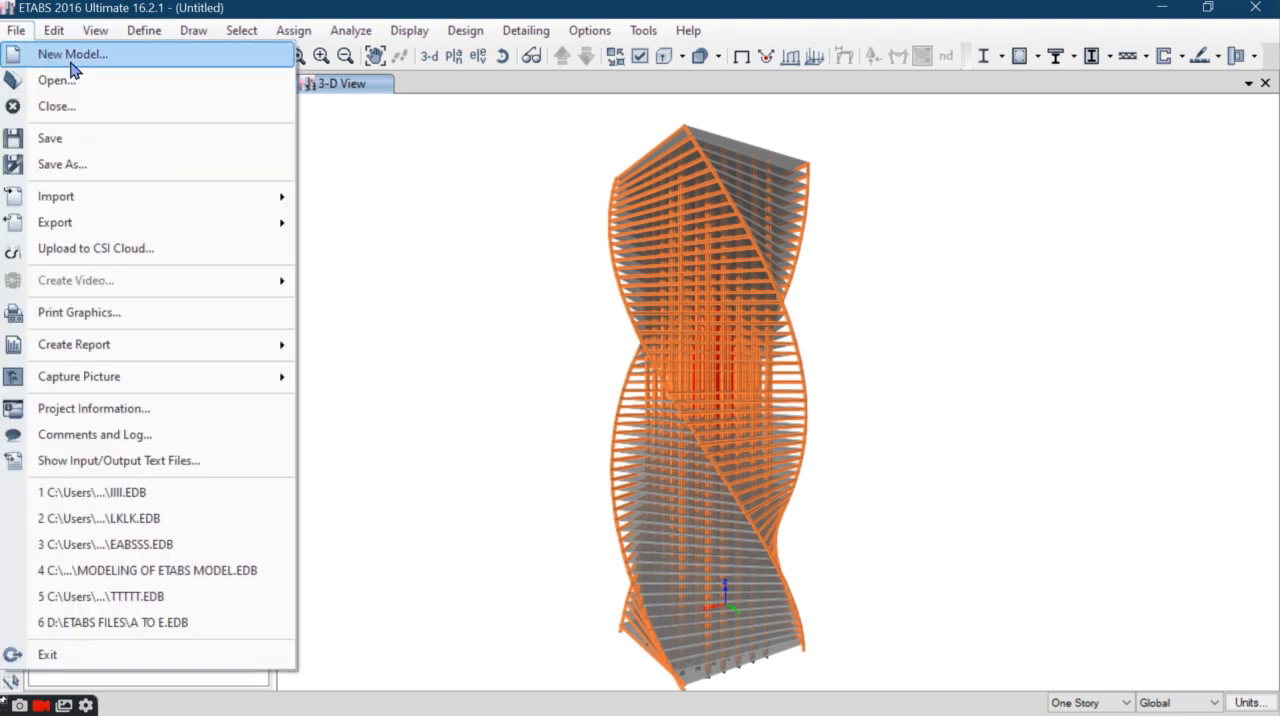
click(66, 52)
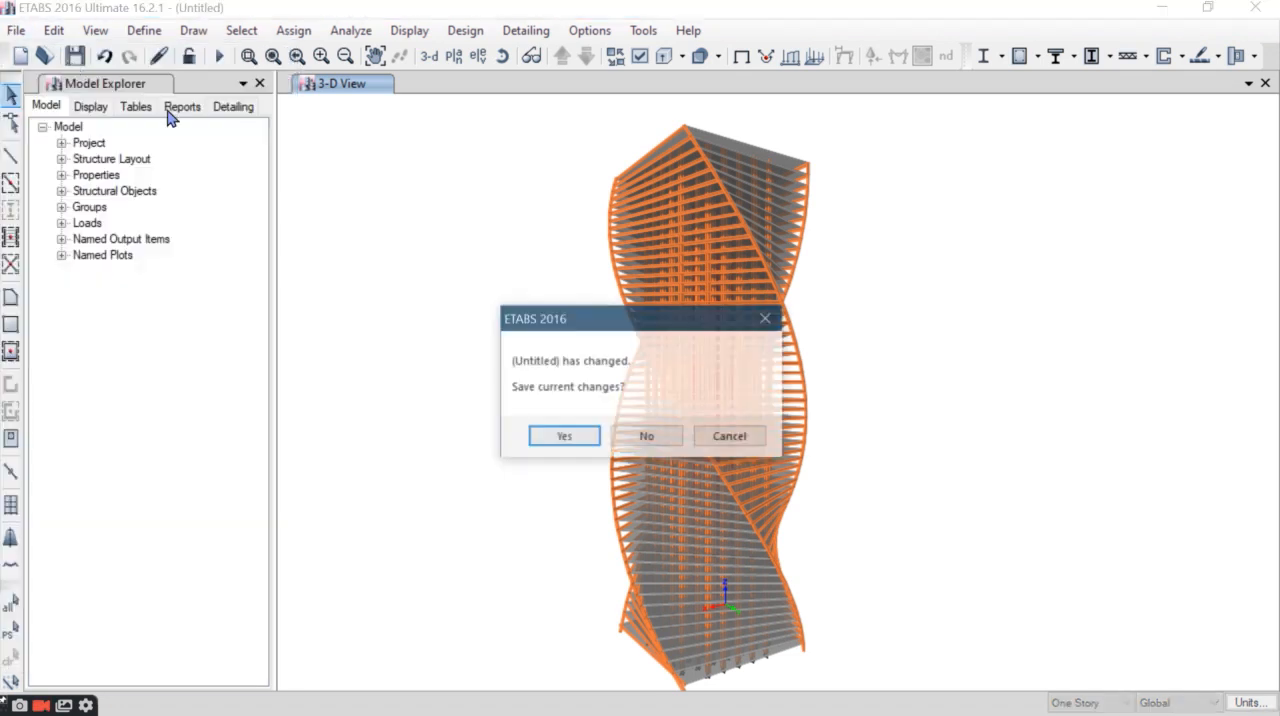
click(648, 438)
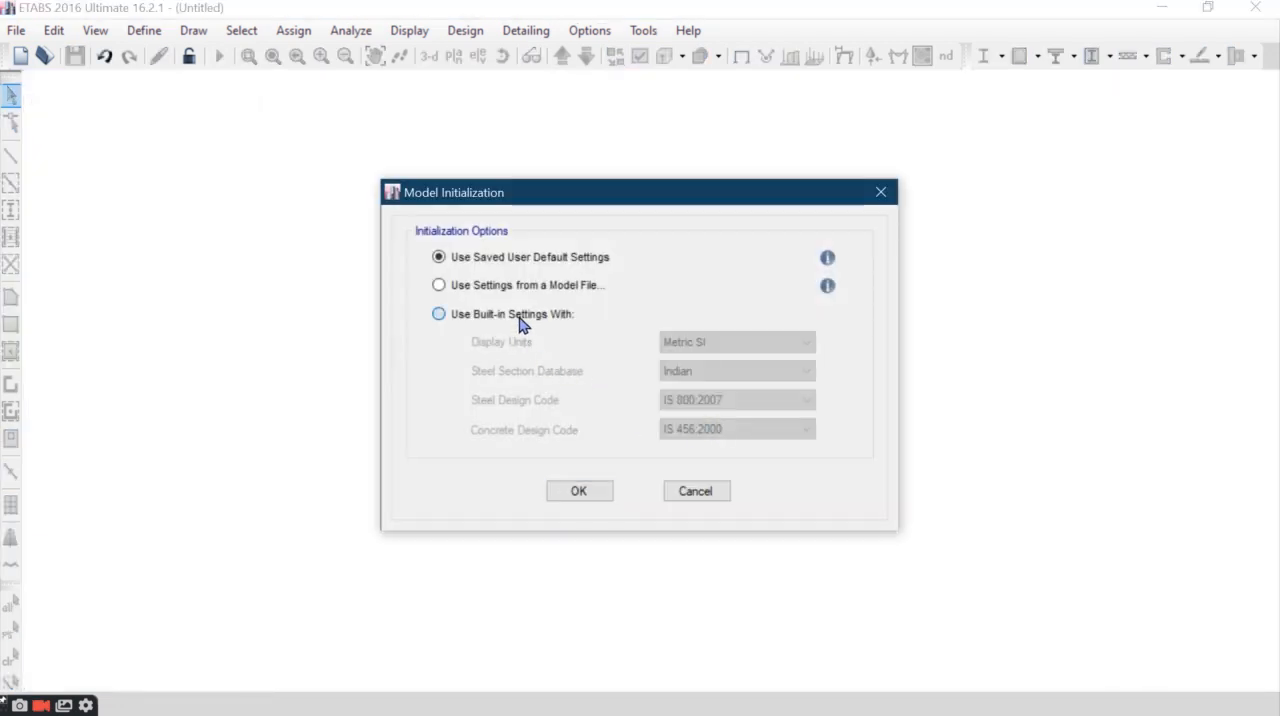
click(520, 318)
click(574, 492)
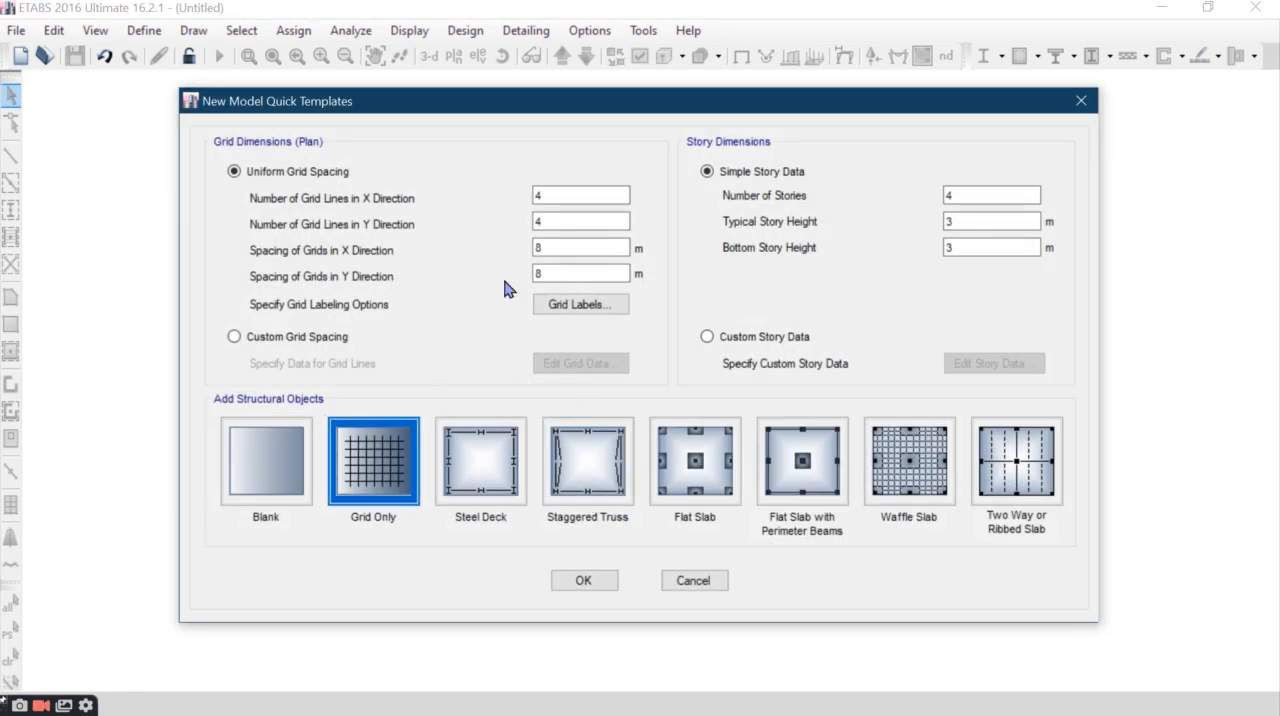
- Review floor count, floor height, total area, length and width in the Word document, and narrow its window to sit beside the template dialog
click(704, 16)
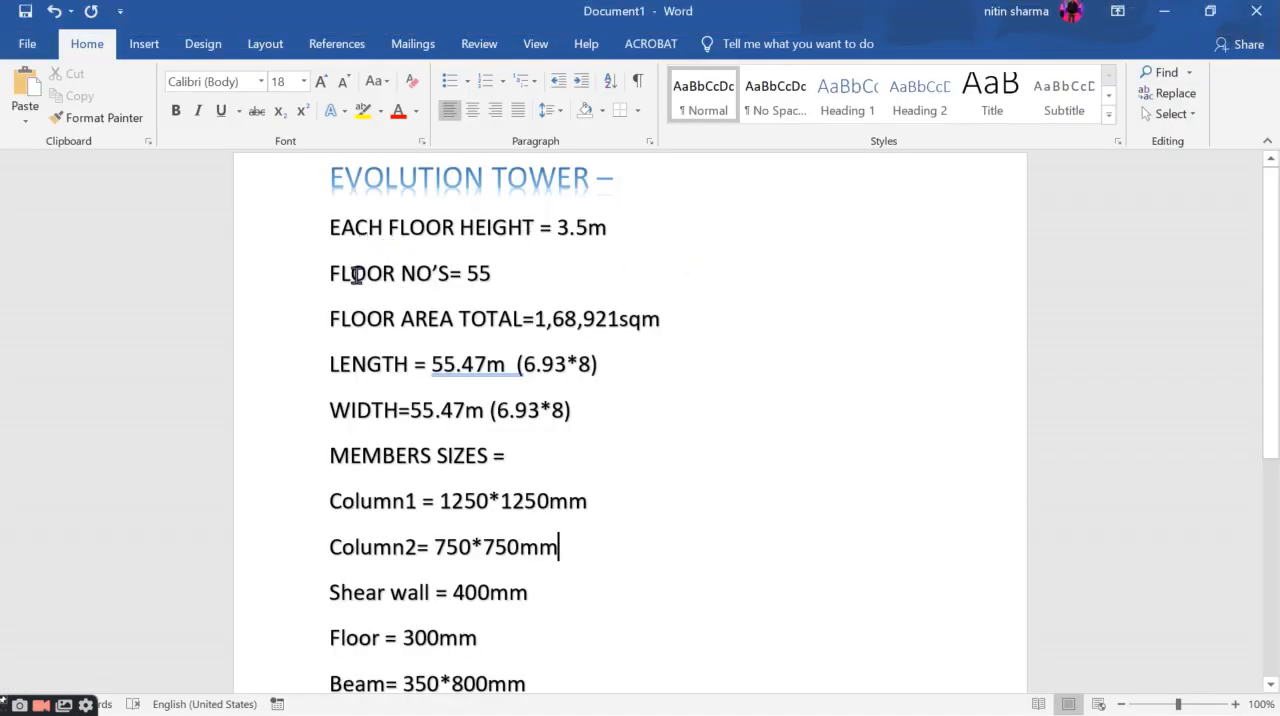
drag(331, 276, 368, 278)
click(510, 277)
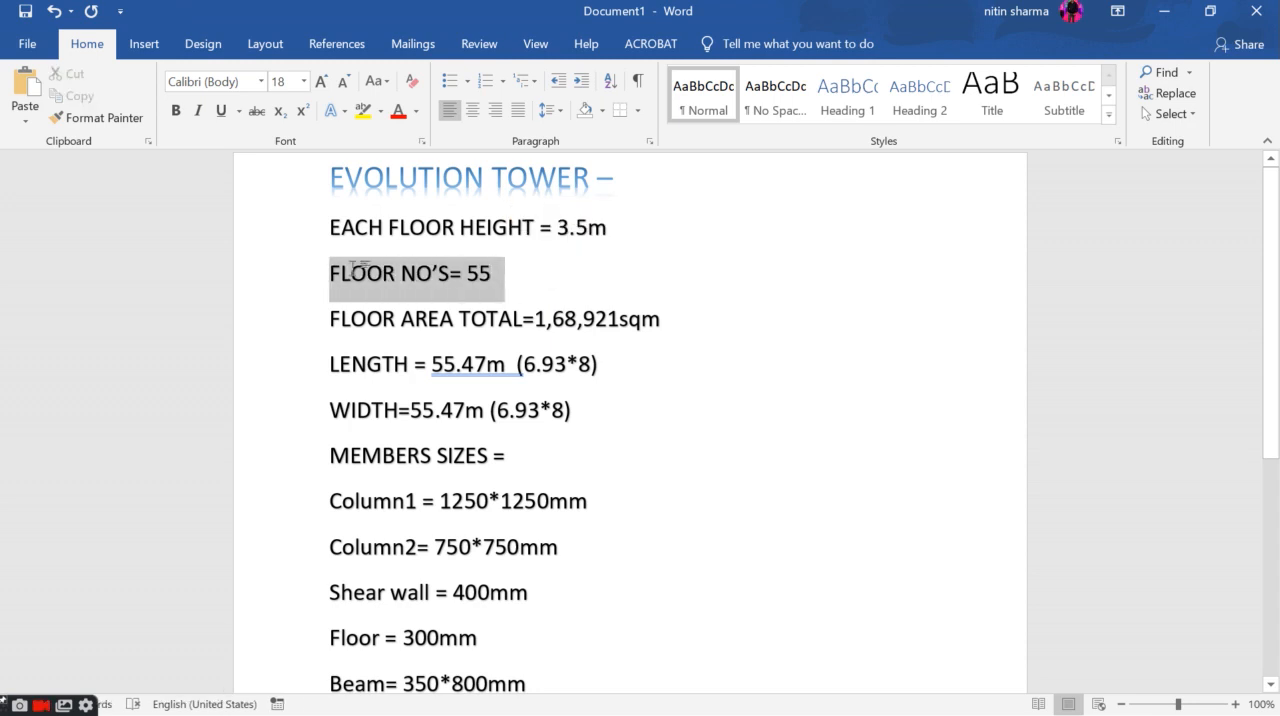
click(561, 288)
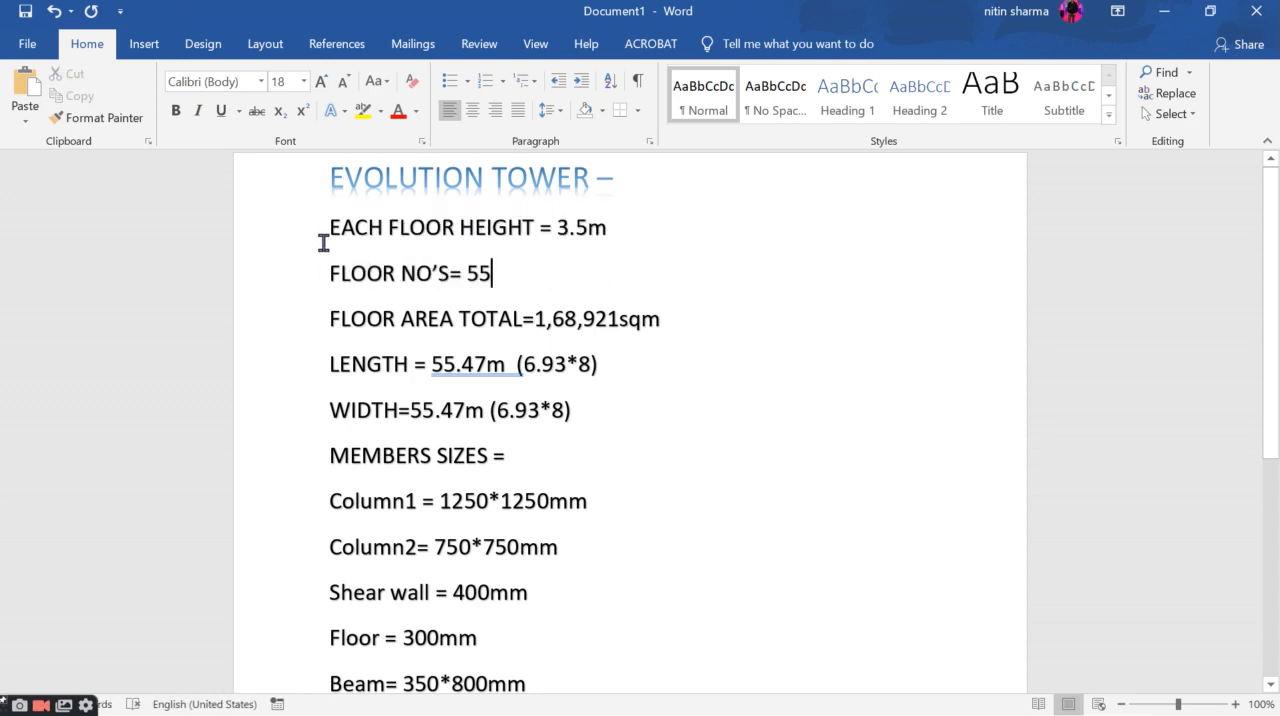
drag(330, 235, 597, 234)
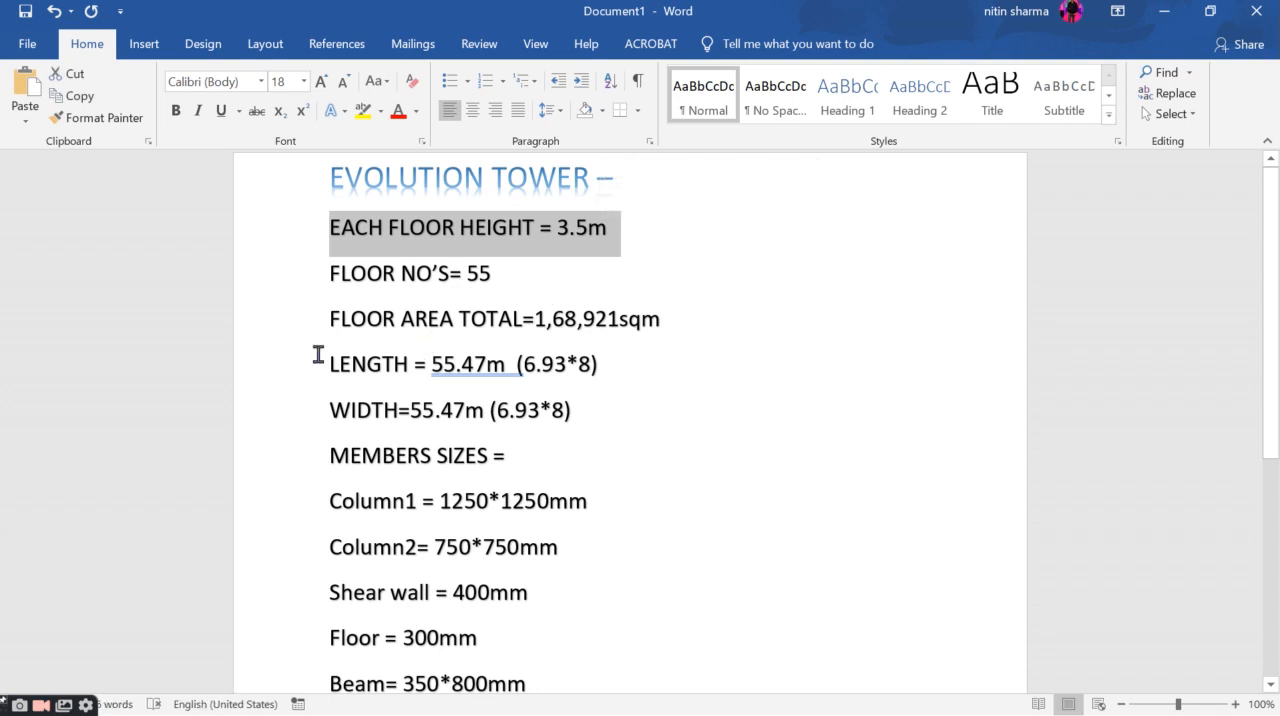
drag(326, 318, 674, 318)
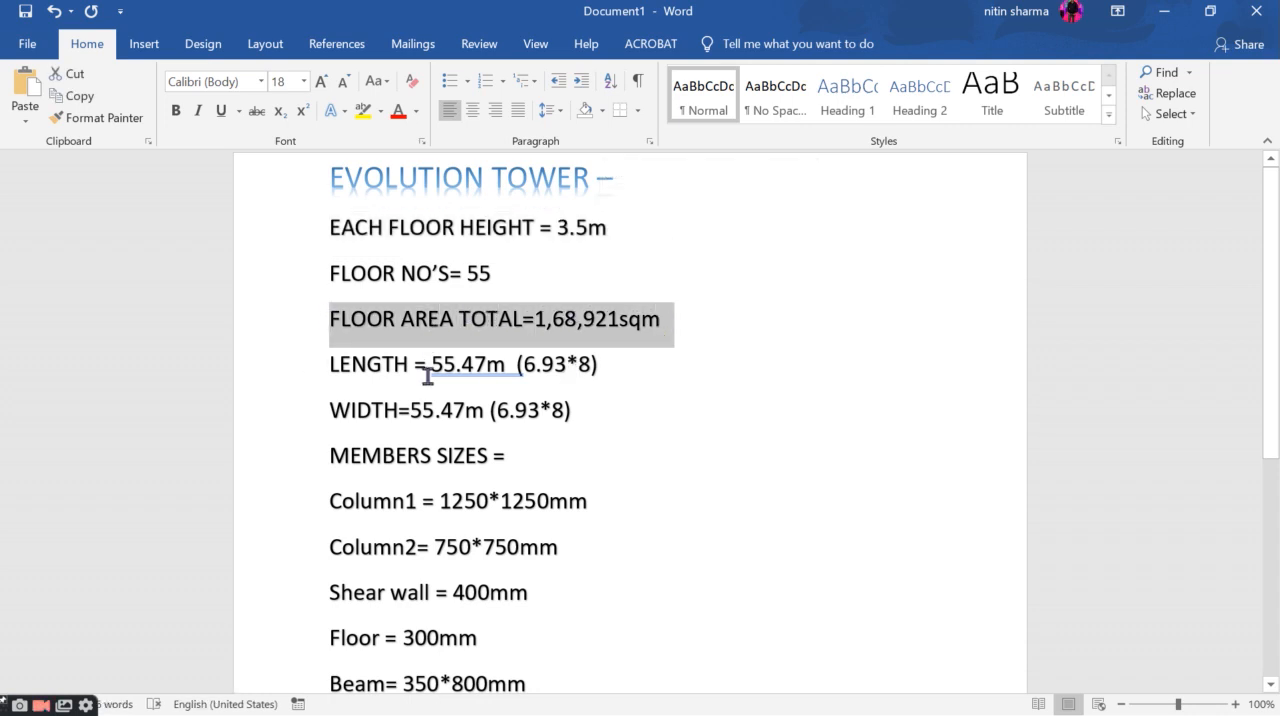
drag(323, 364, 604, 366)
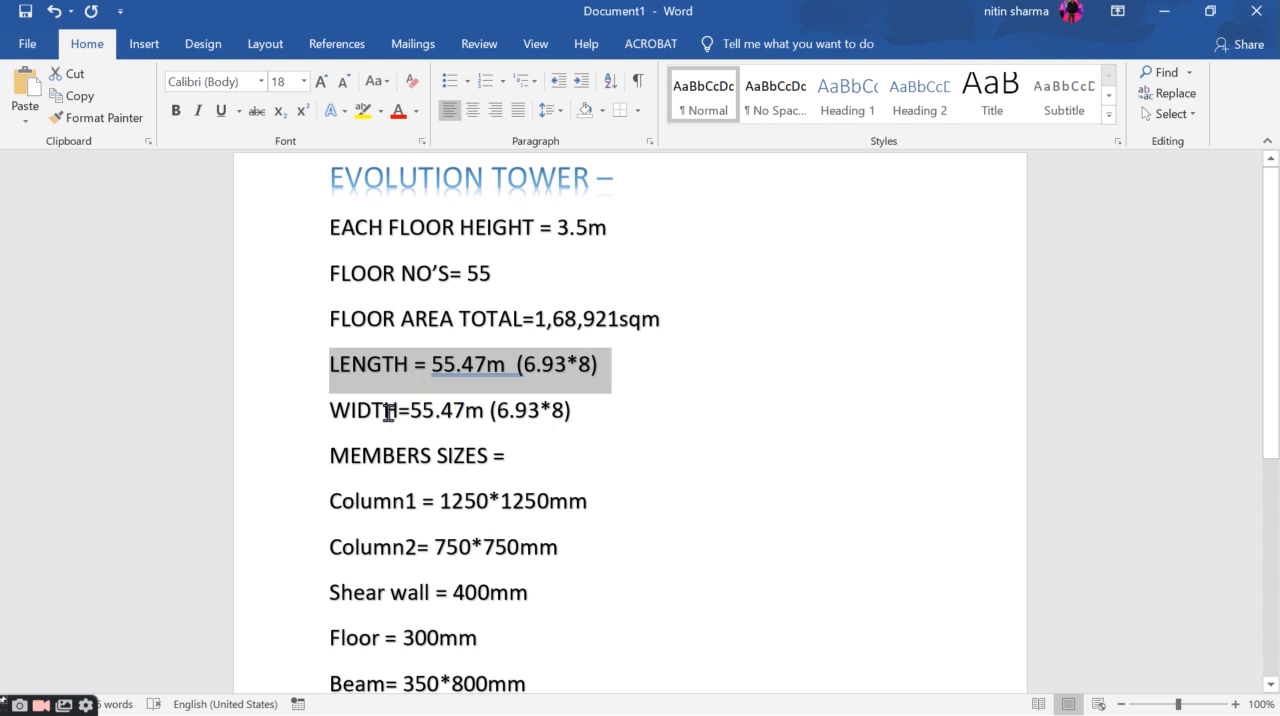
drag(388, 412, 589, 401)
click(612, 413)
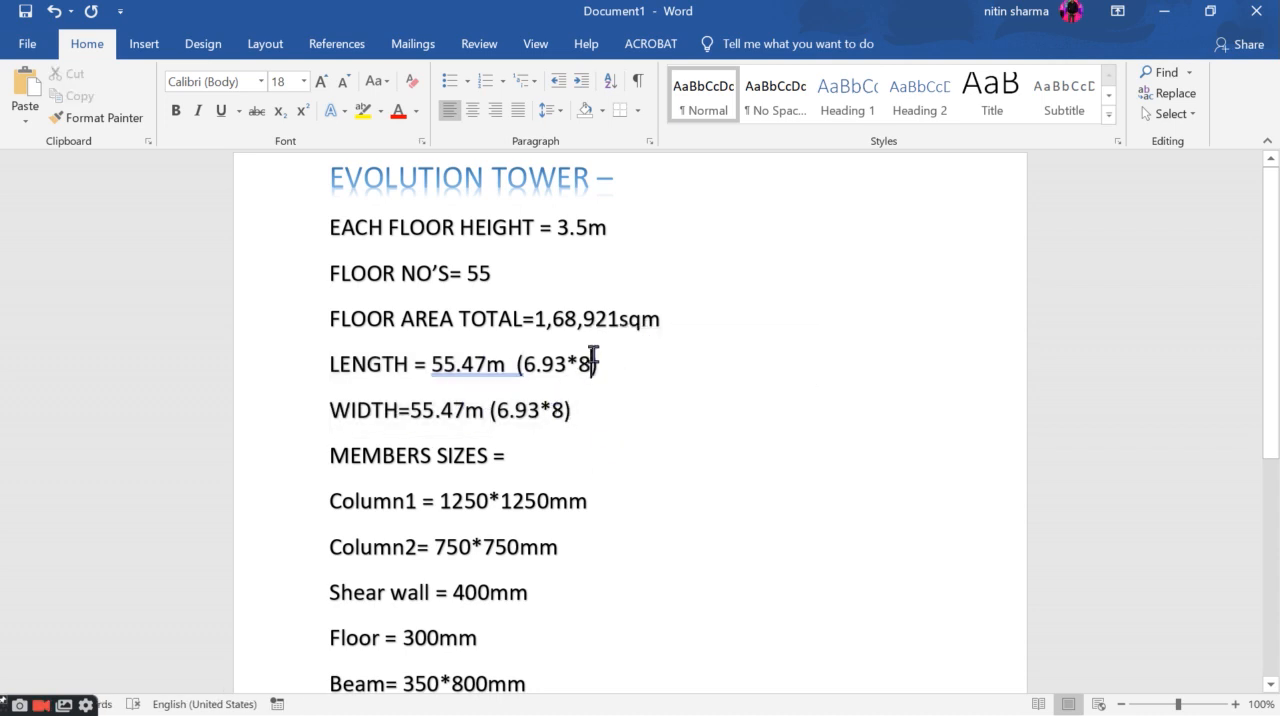
drag(596, 364, 309, 357)
click(638, 368)
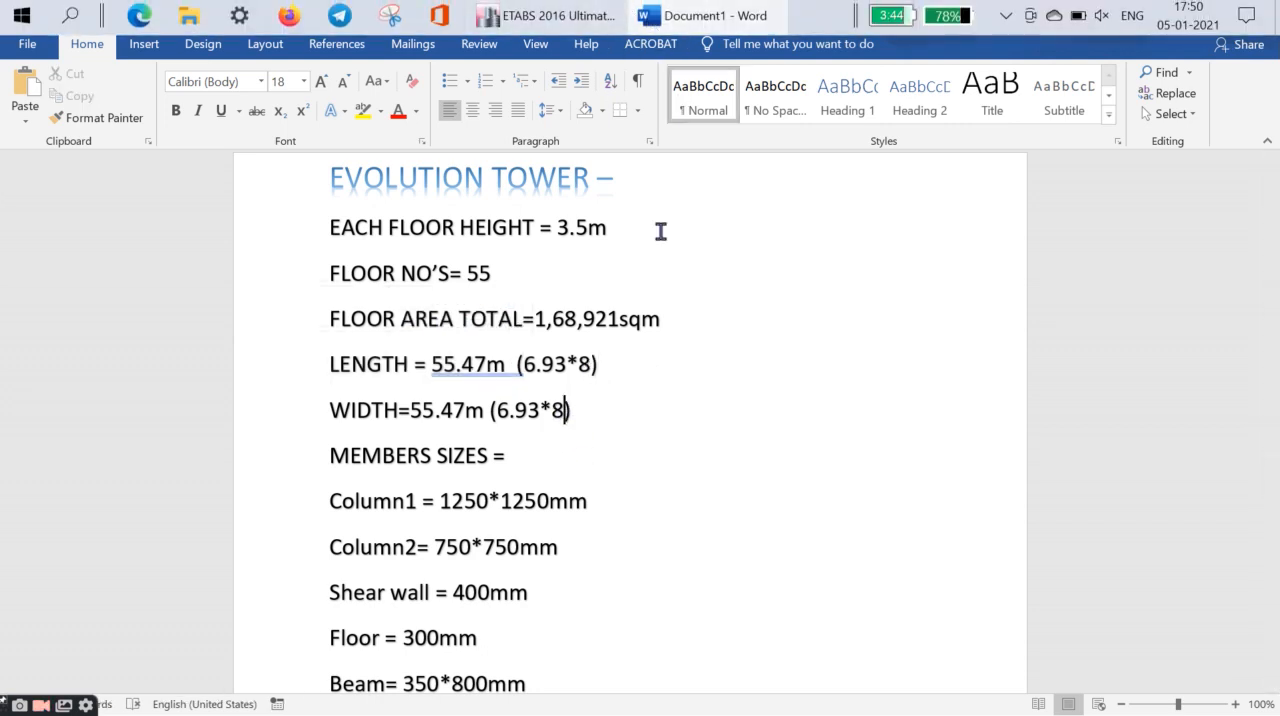
click(1210, 11)
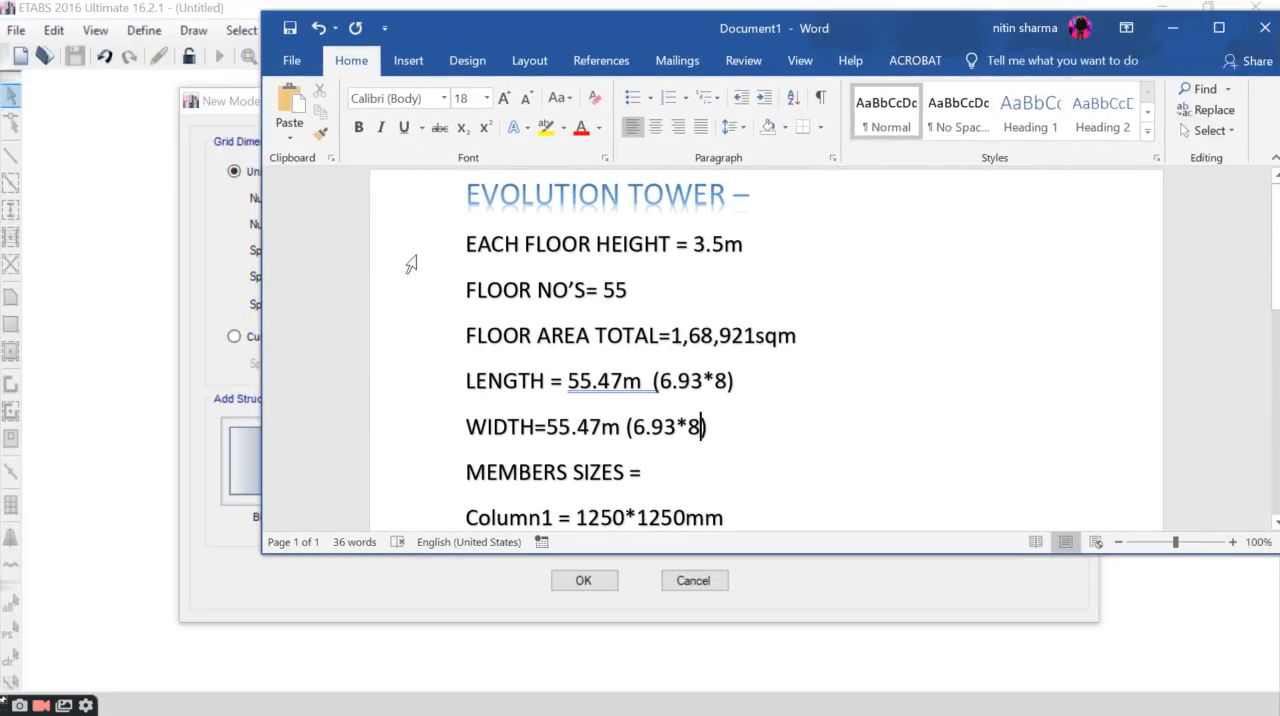
drag(261, 269, 718, 284)
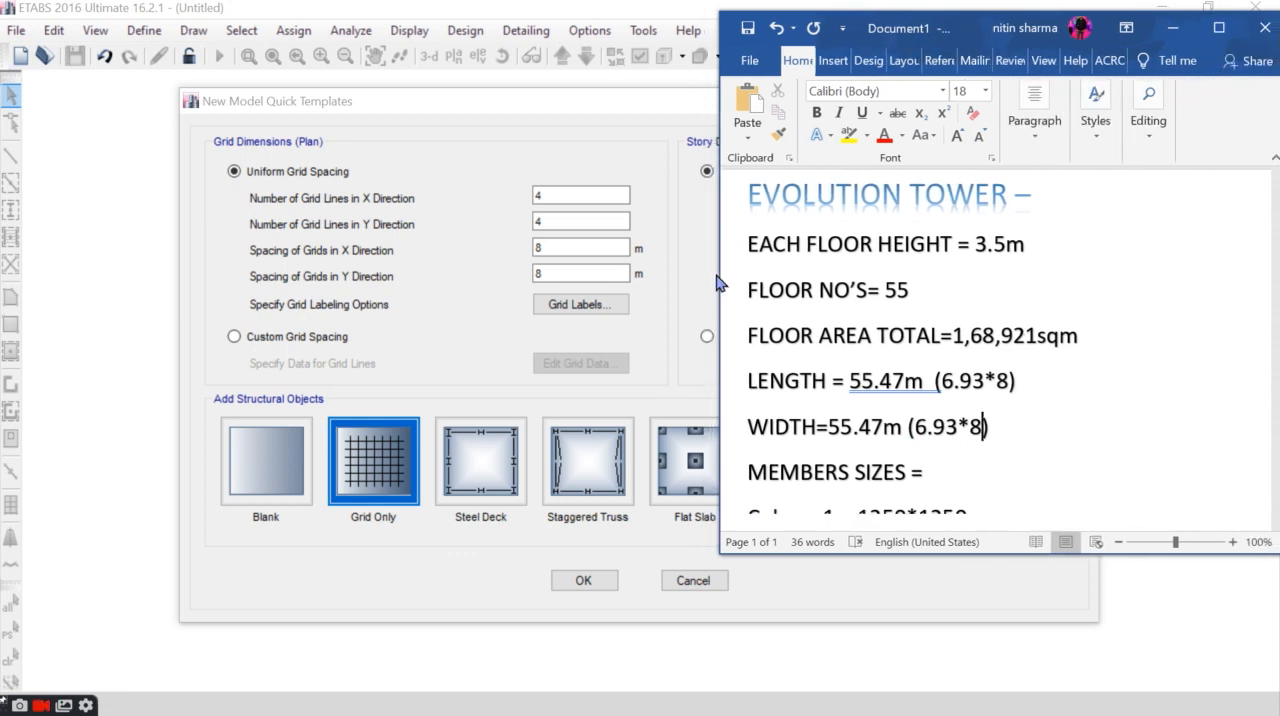
- Set the number of grid lines to 9 in both the X and Y directions
click(586, 198)
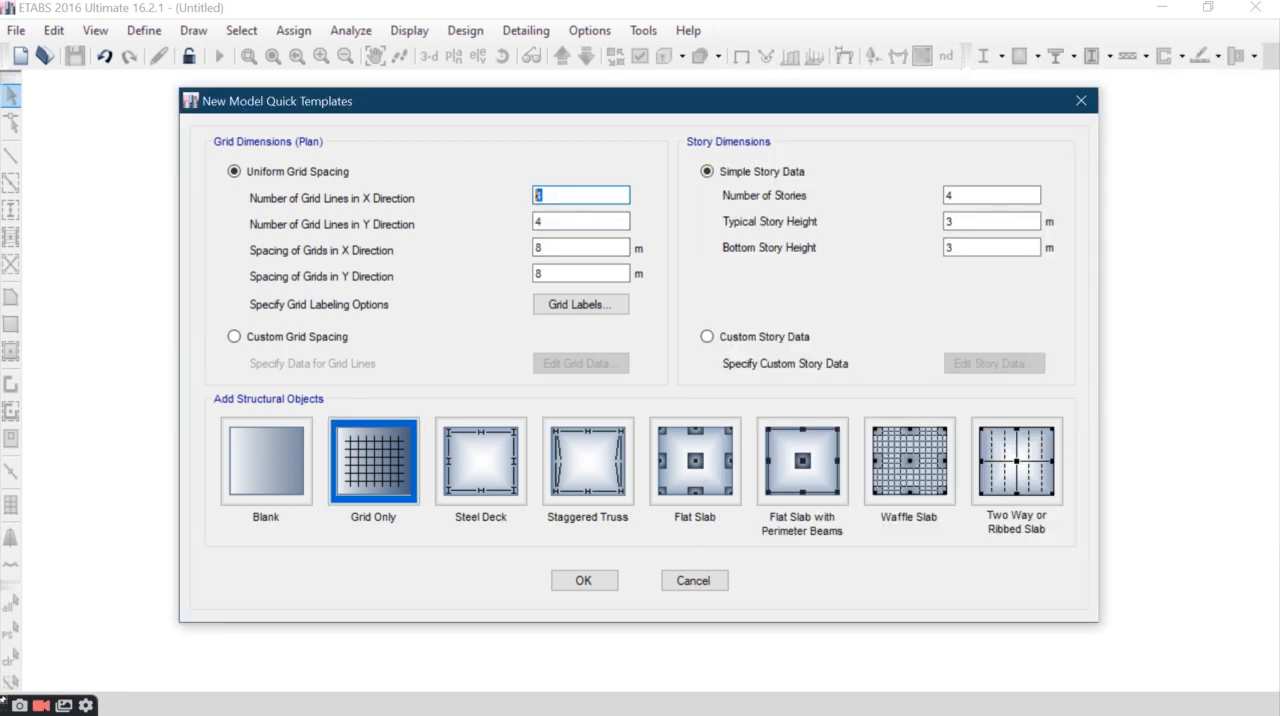
click(1209, 13)
key(Tab)
text(9)
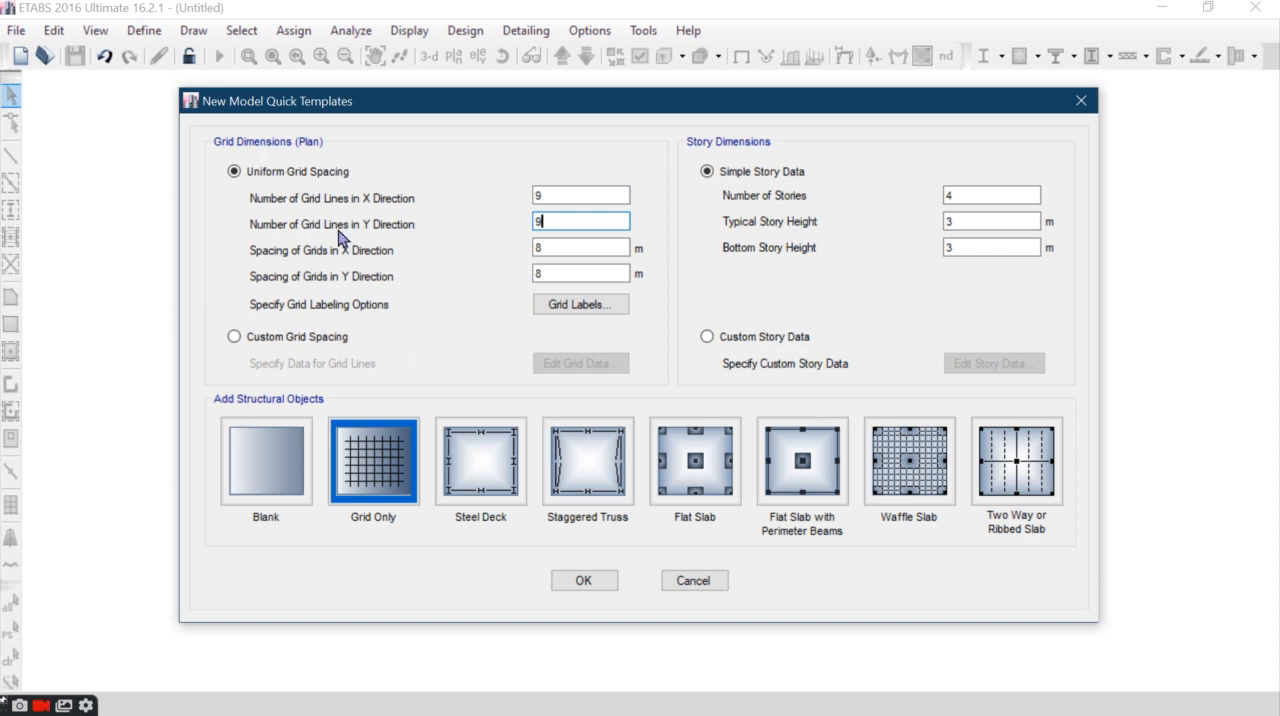
- Check the bay size in the Word document and set the grid spacing to 6.93 m in both X and Y directions
double_click(535, 249)
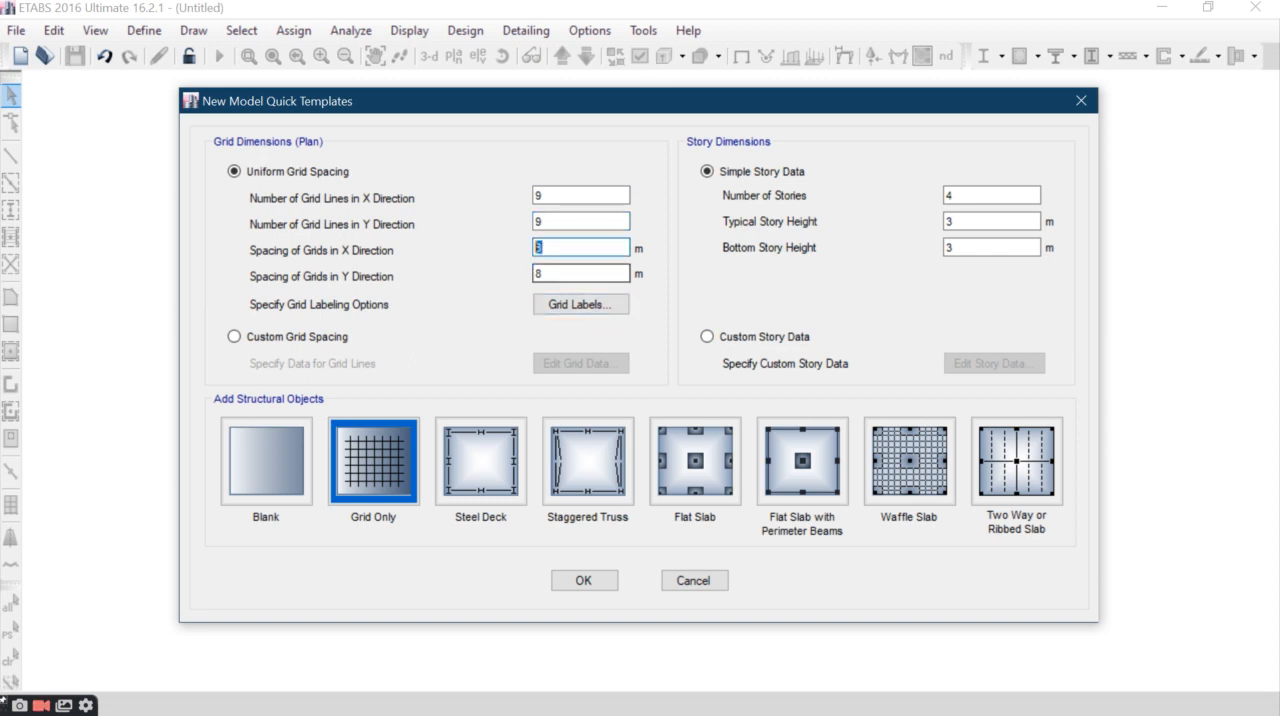
click(703, 16)
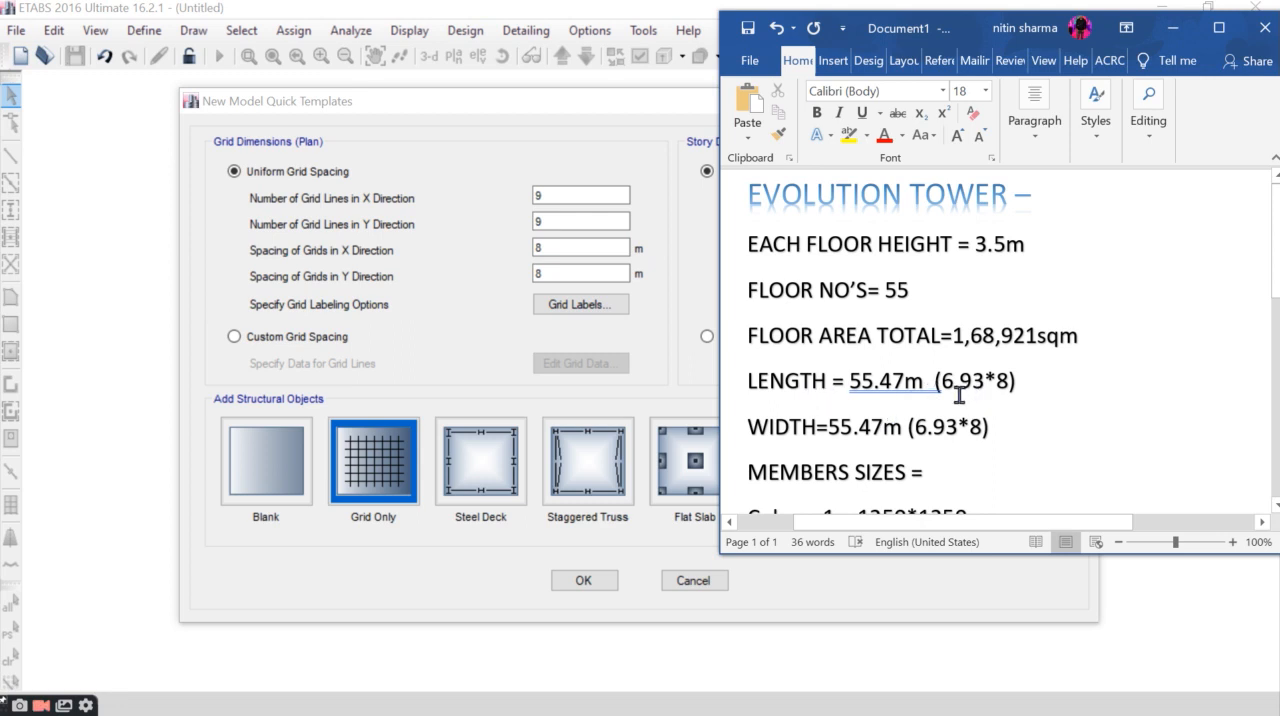
click(985, 427)
click(1172, 27)
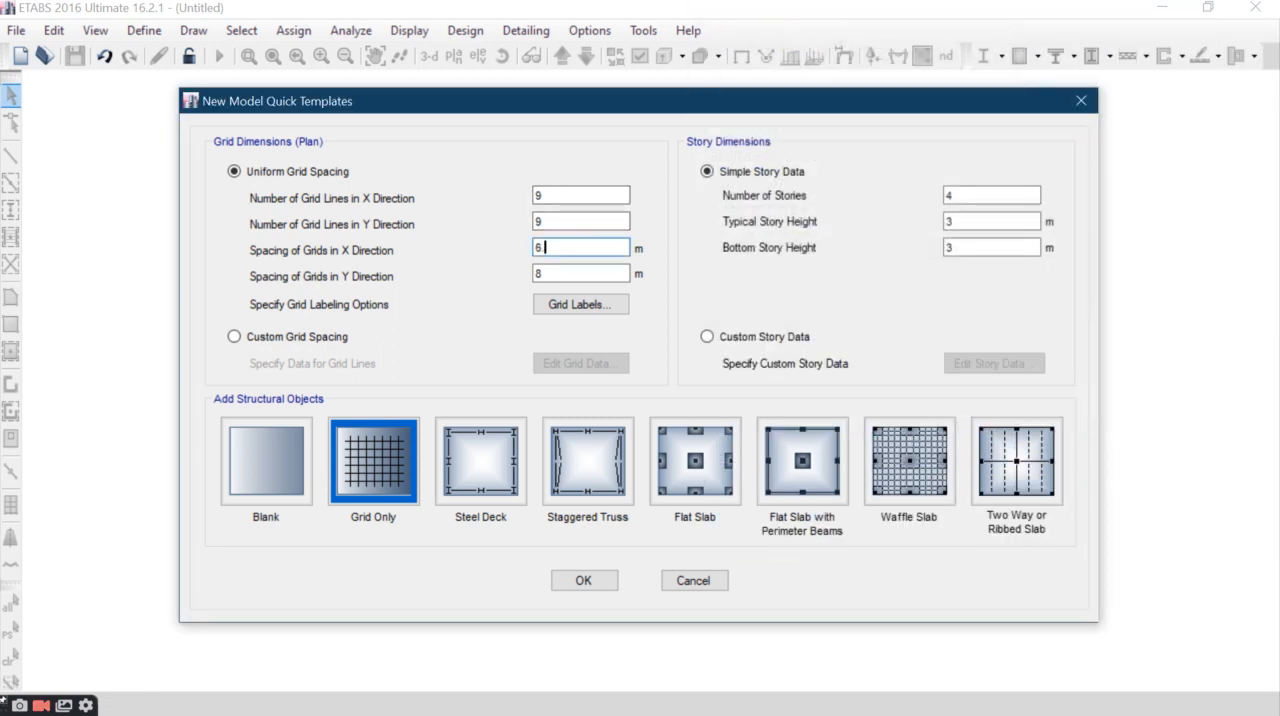
key(Tab)
text(6.93)
- Set 55 stories with typical and bottom story heights of 3.5 m, and create the grid-only model
double_click(957, 194)
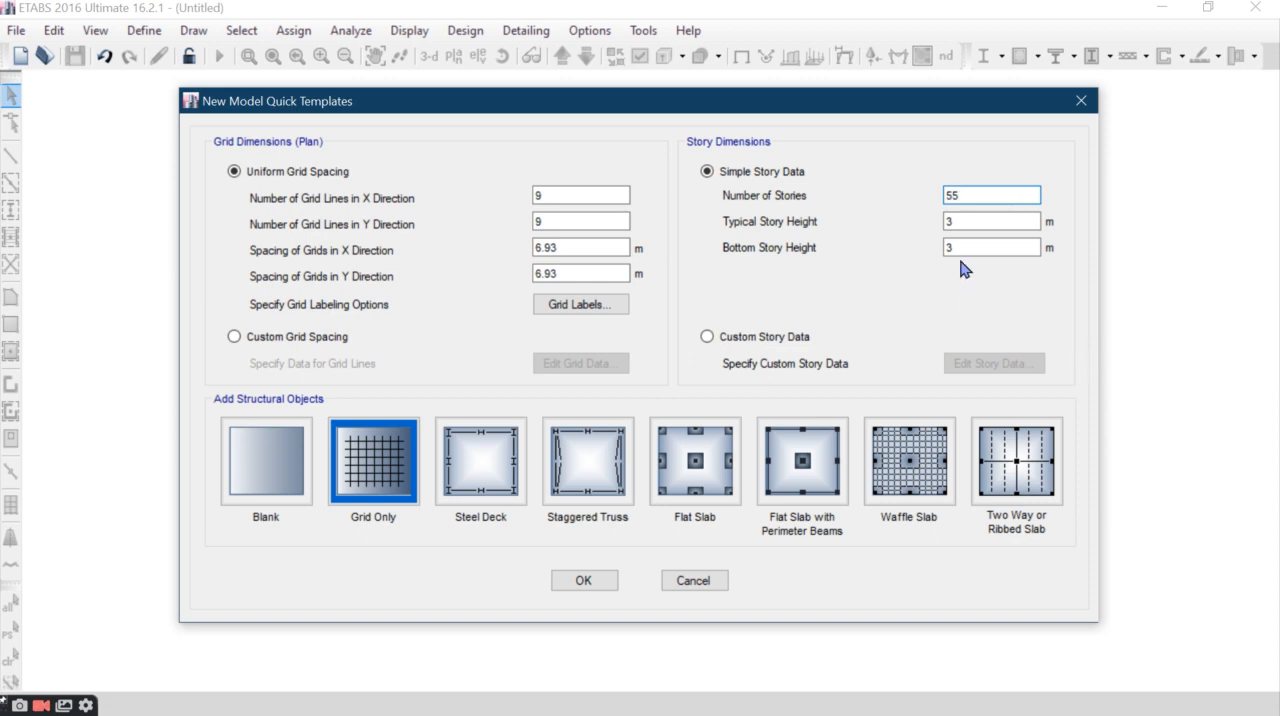
click(968, 222)
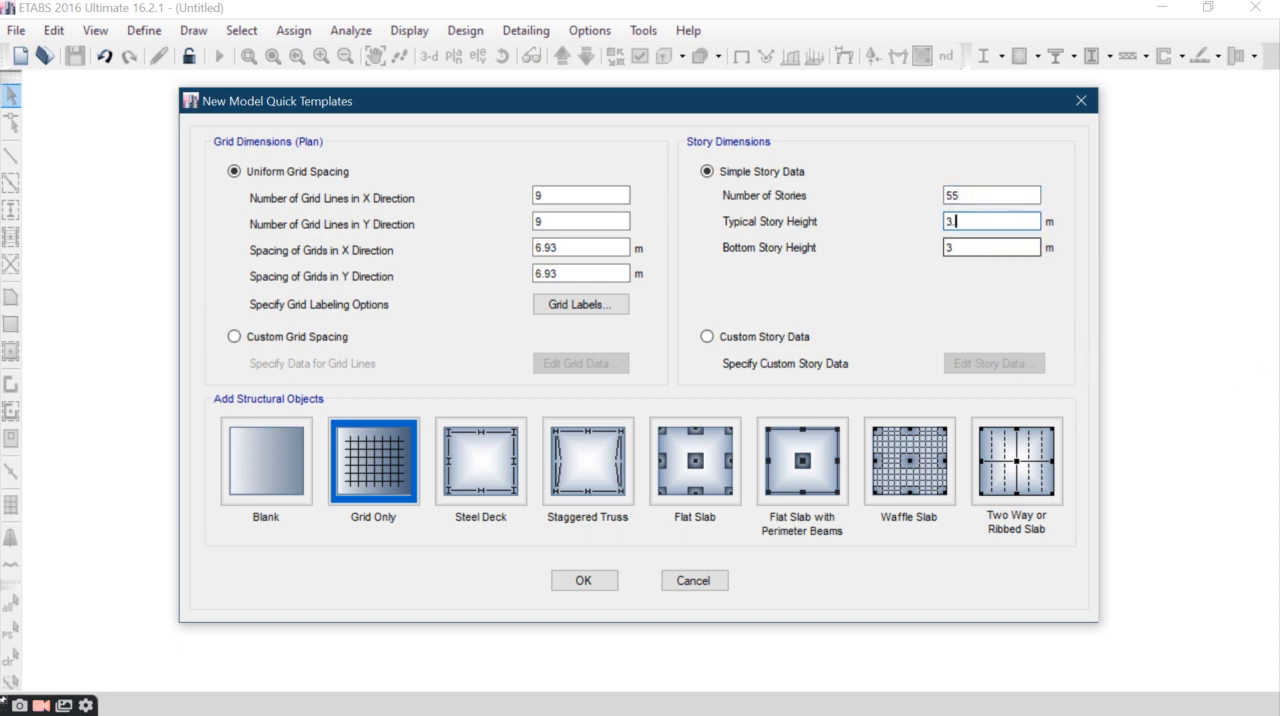
key(Tab)
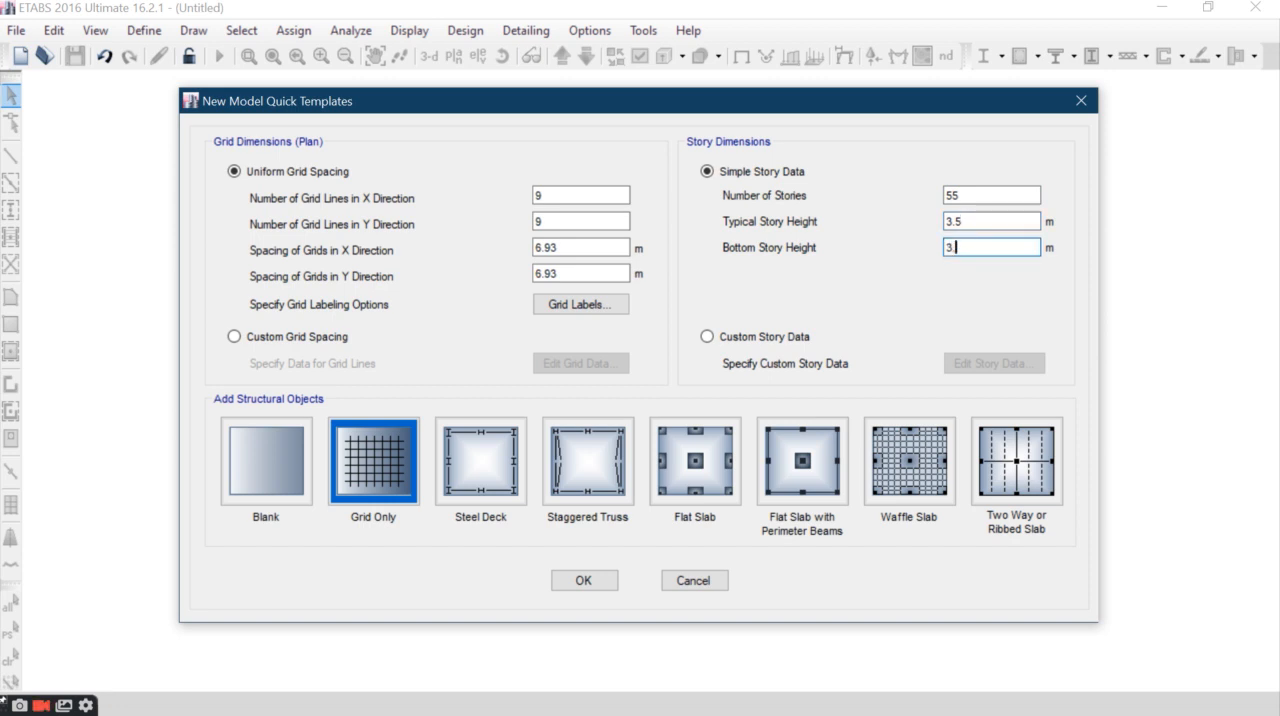
click(571, 249)
click(567, 279)
click(562, 251)
click(556, 222)
click(555, 204)
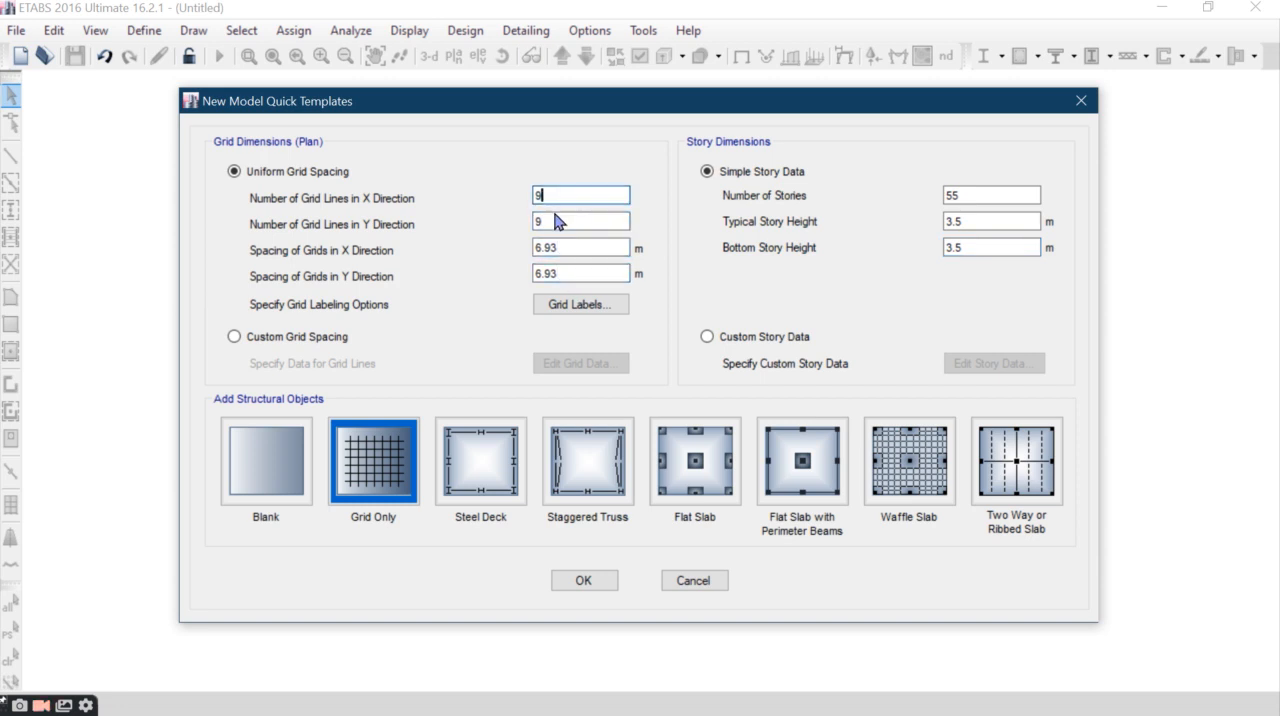
click(592, 580)
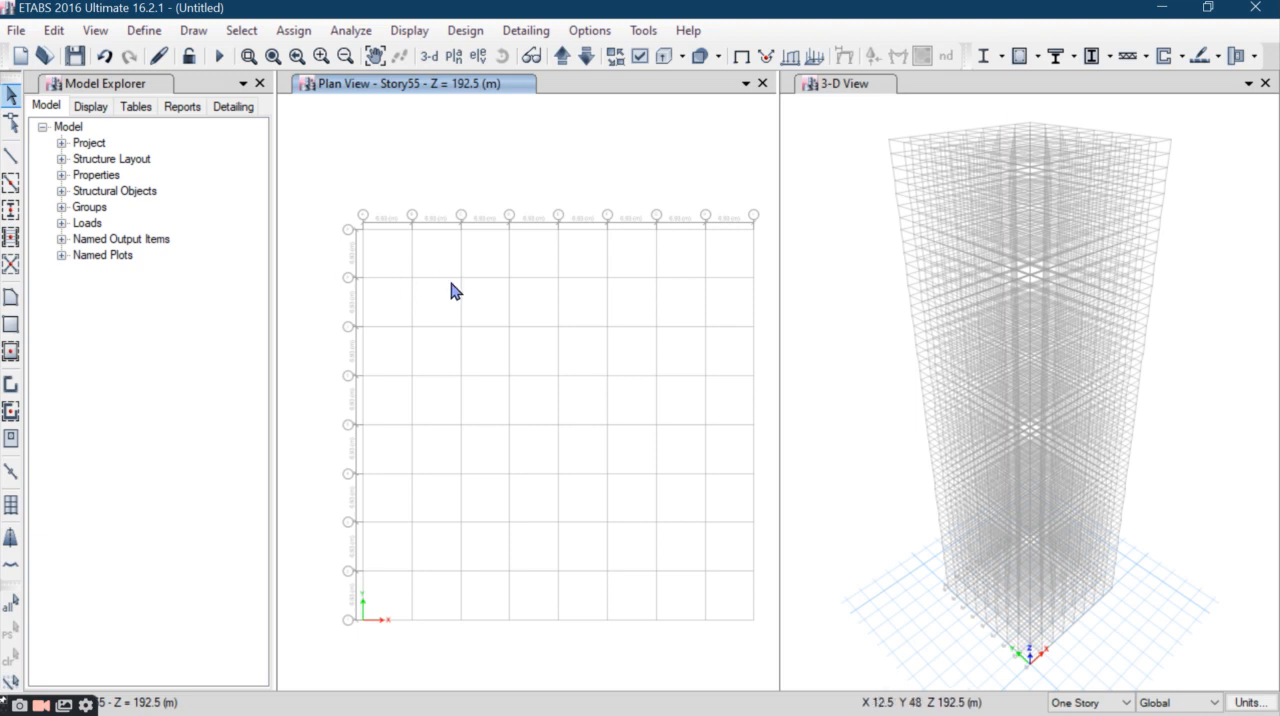
- Add a new material for region India, type Concrete, Indian standard, grade M35
mouse_move(570, 363)
middle_down()
mouse_move(586, 383)
mouse_move(573, 378)
middle_up()
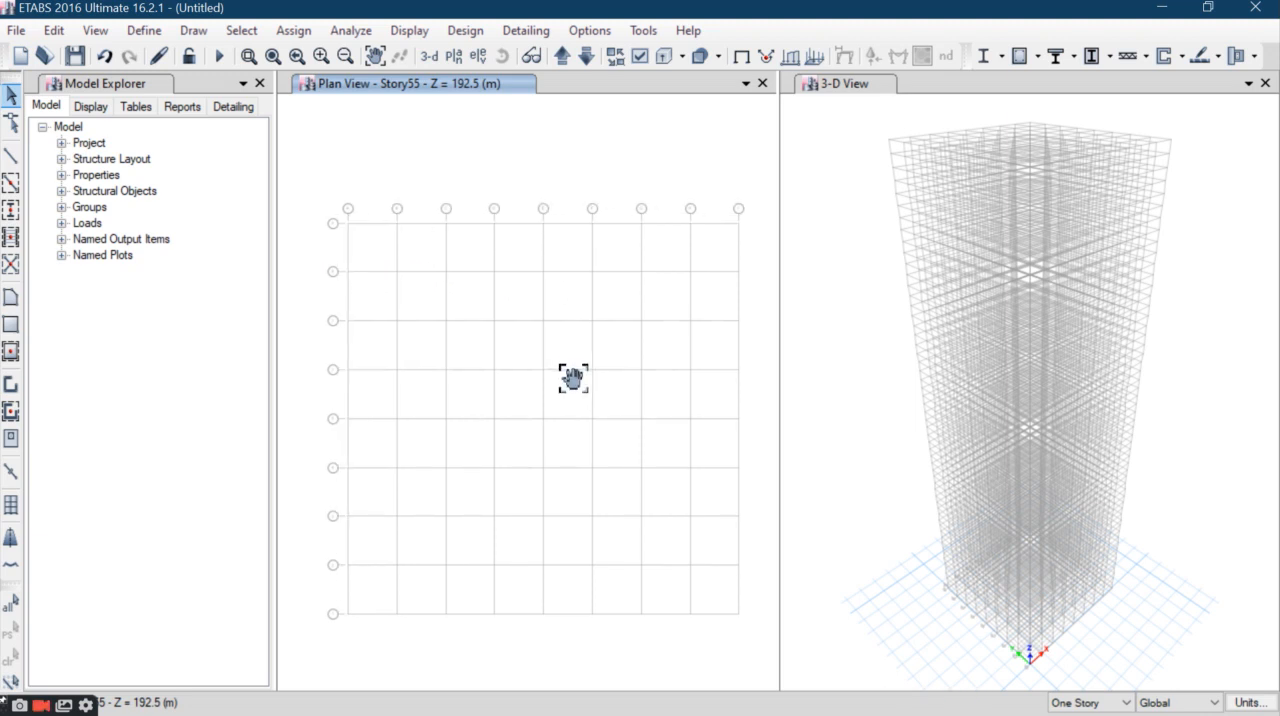
click(143, 30)
click(166, 57)
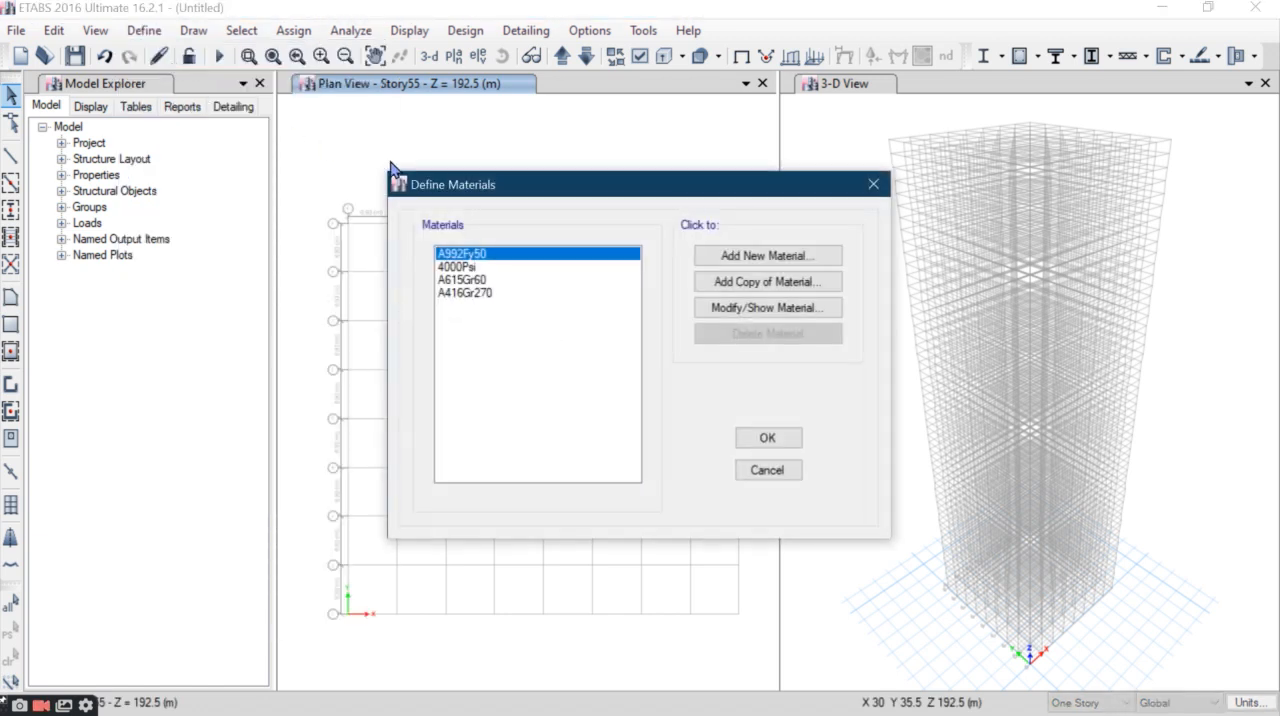
drag(477, 199, 406, 153)
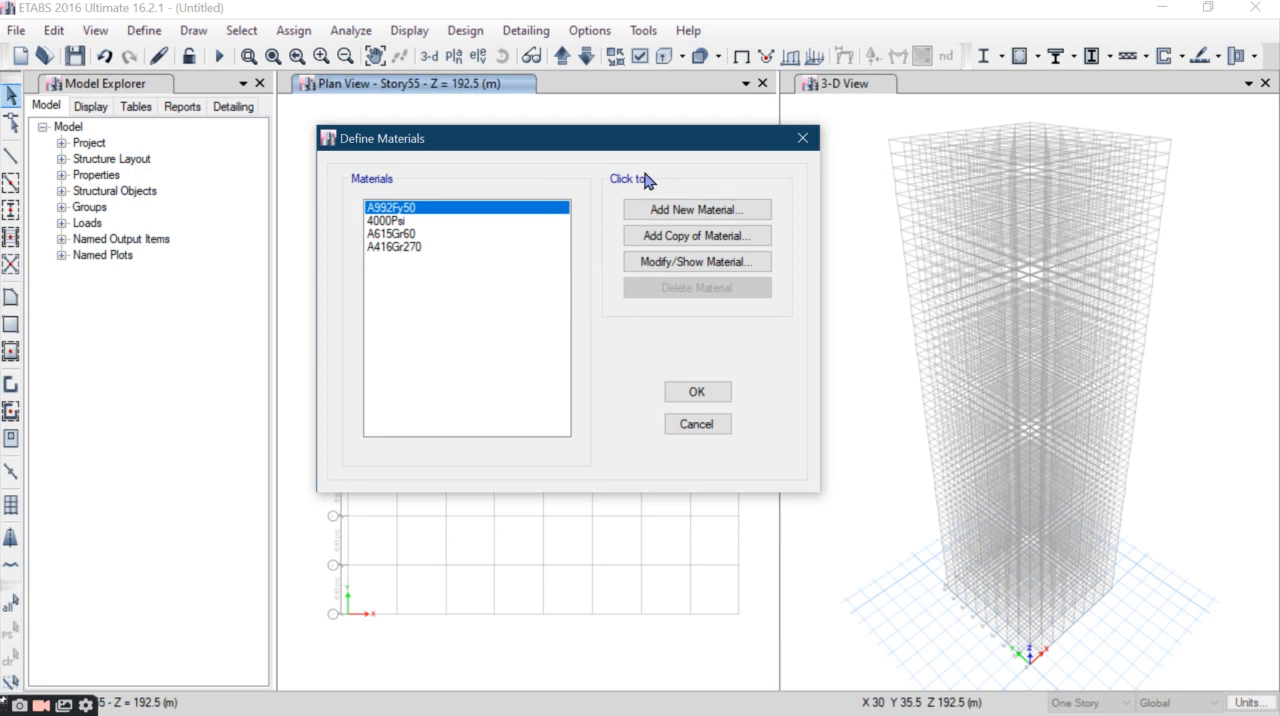
drag(517, 153, 514, 122)
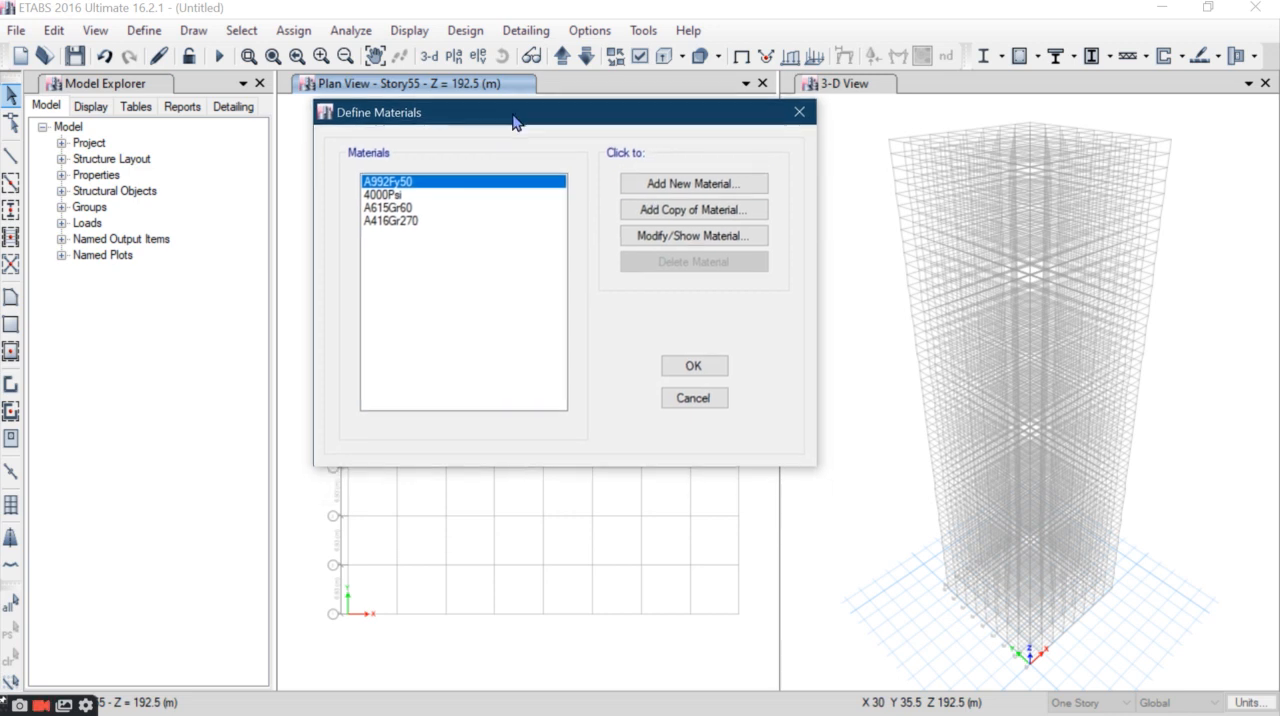
click(670, 190)
click(595, 306)
click(594, 352)
click(618, 330)
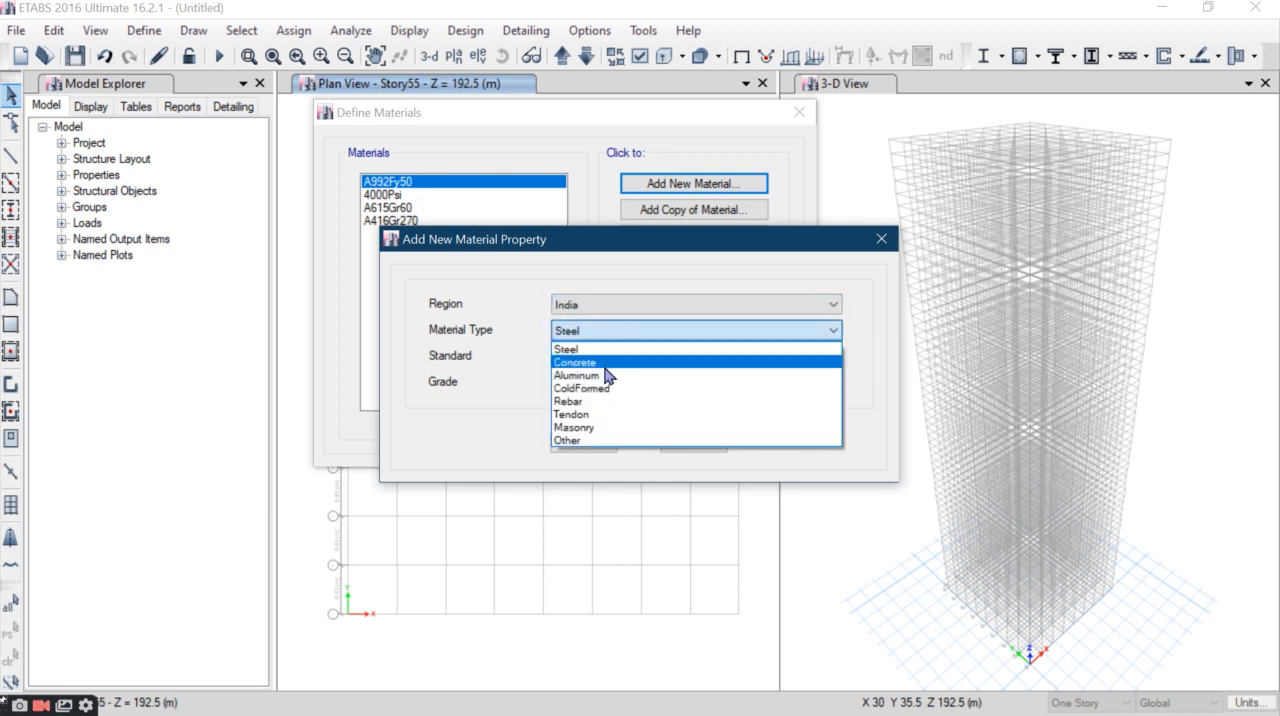
click(608, 363)
click(616, 385)
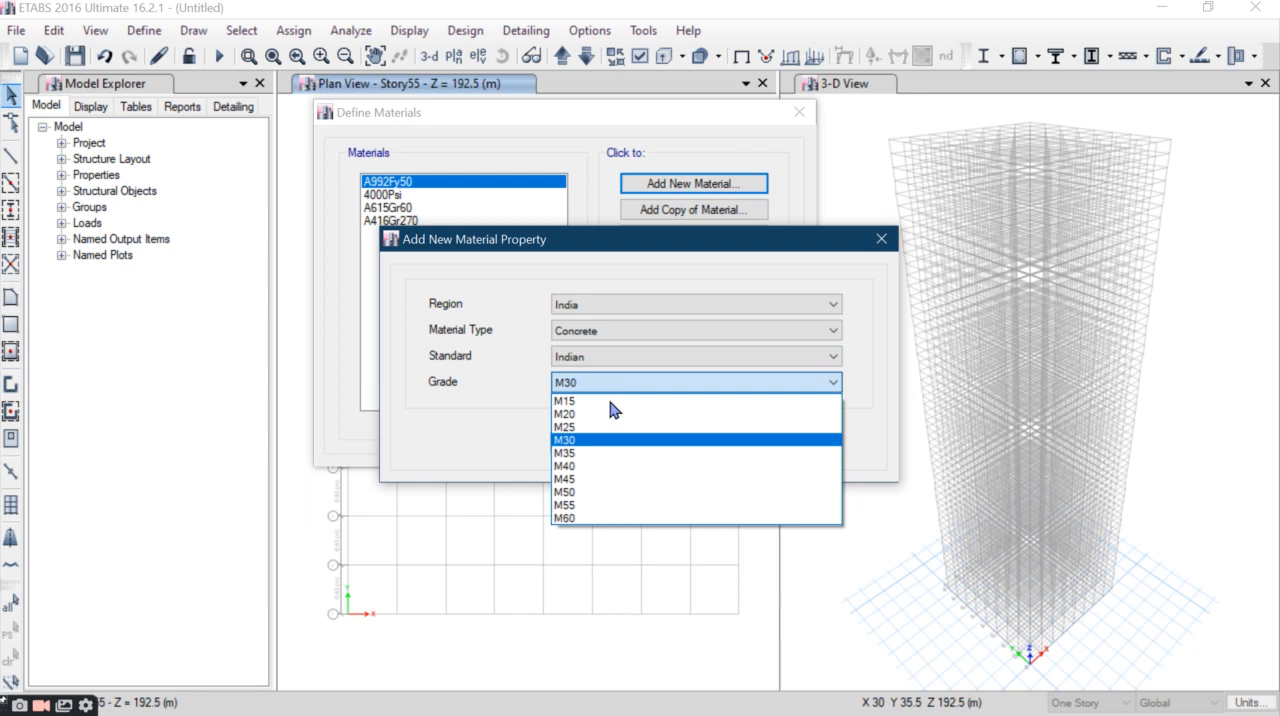
click(597, 453)
drag(629, 248, 635, 222)
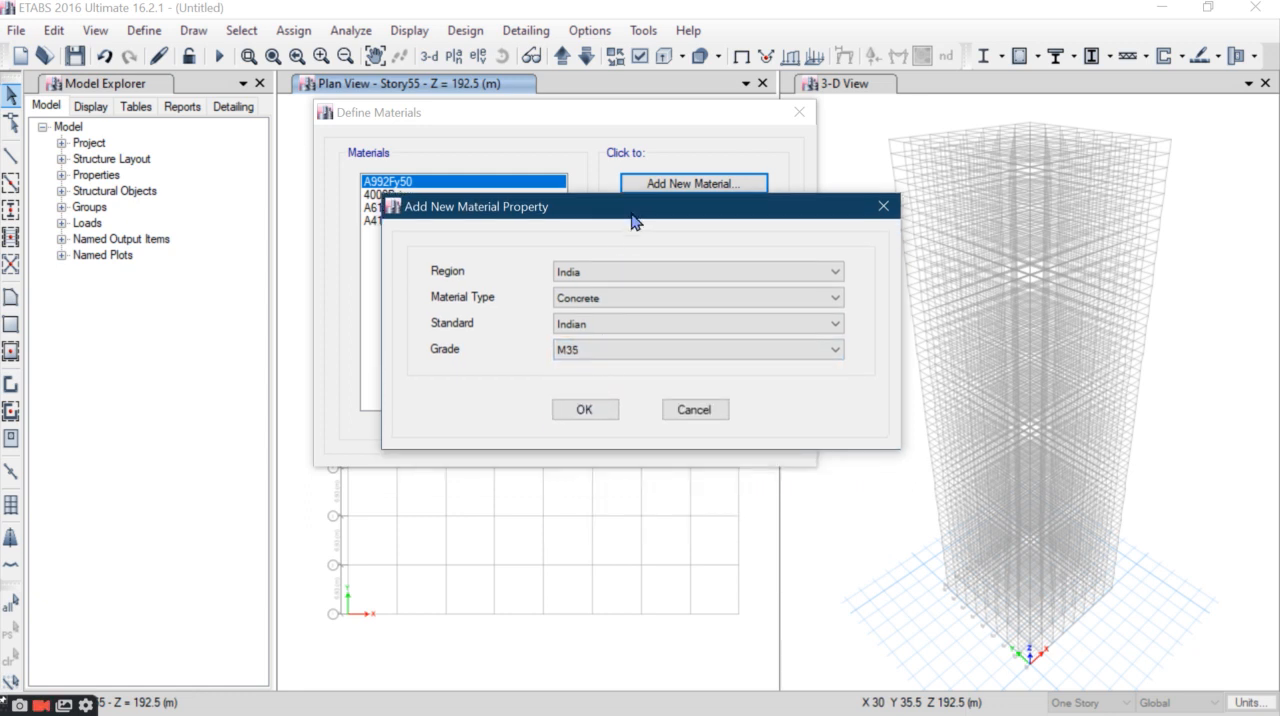
click(586, 412)
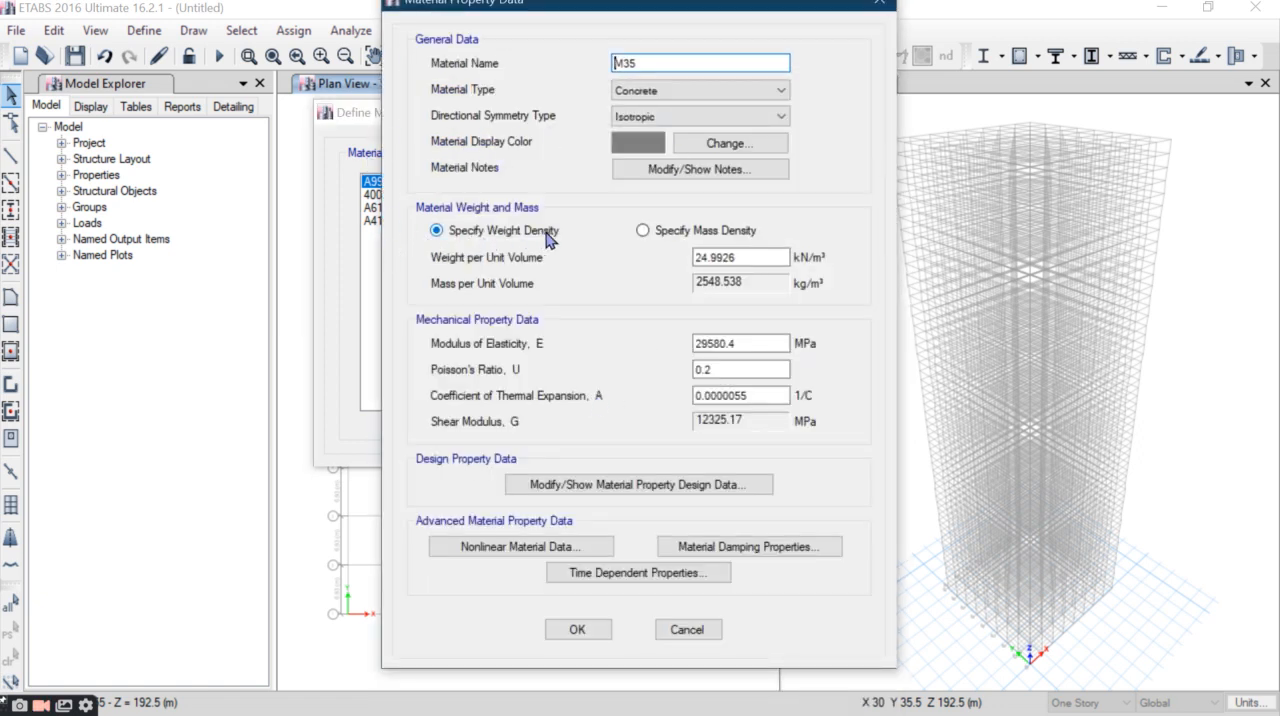
- Check the M35 concrete's unit weight, modulus of elasticity and Poisson's ratio, and accept the material definition
click(747, 257)
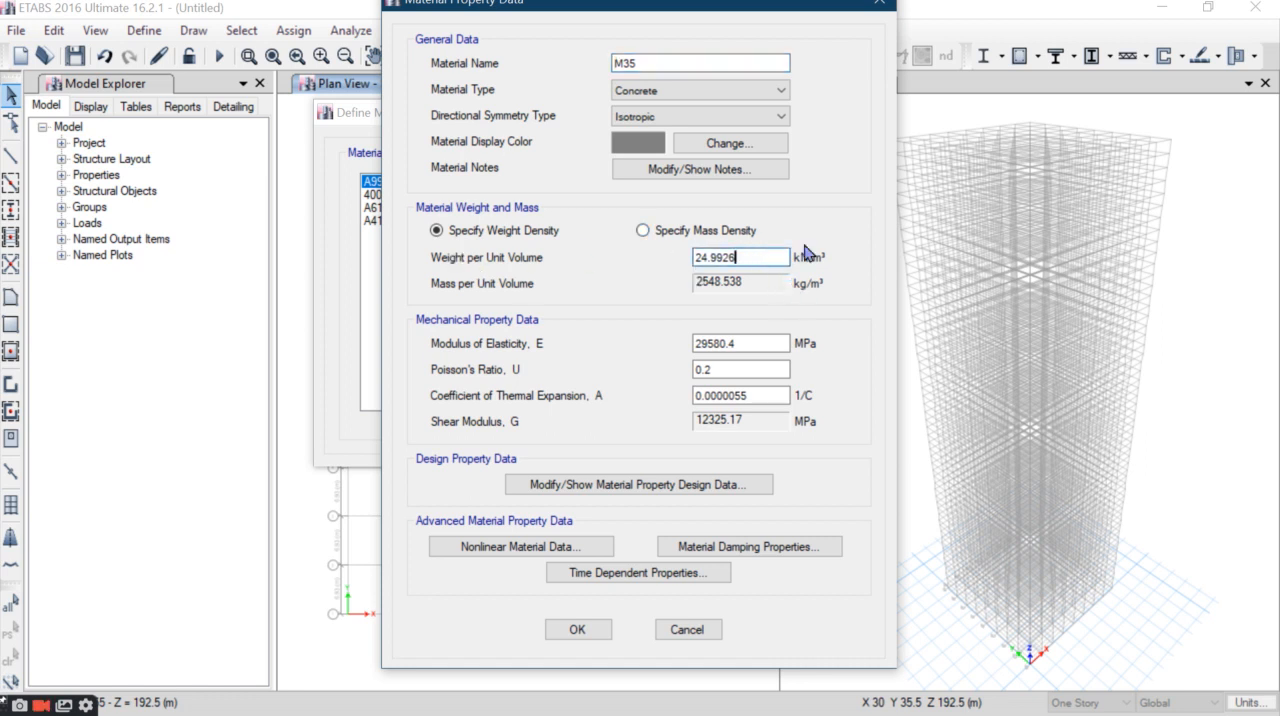
click(745, 349)
click(721, 369)
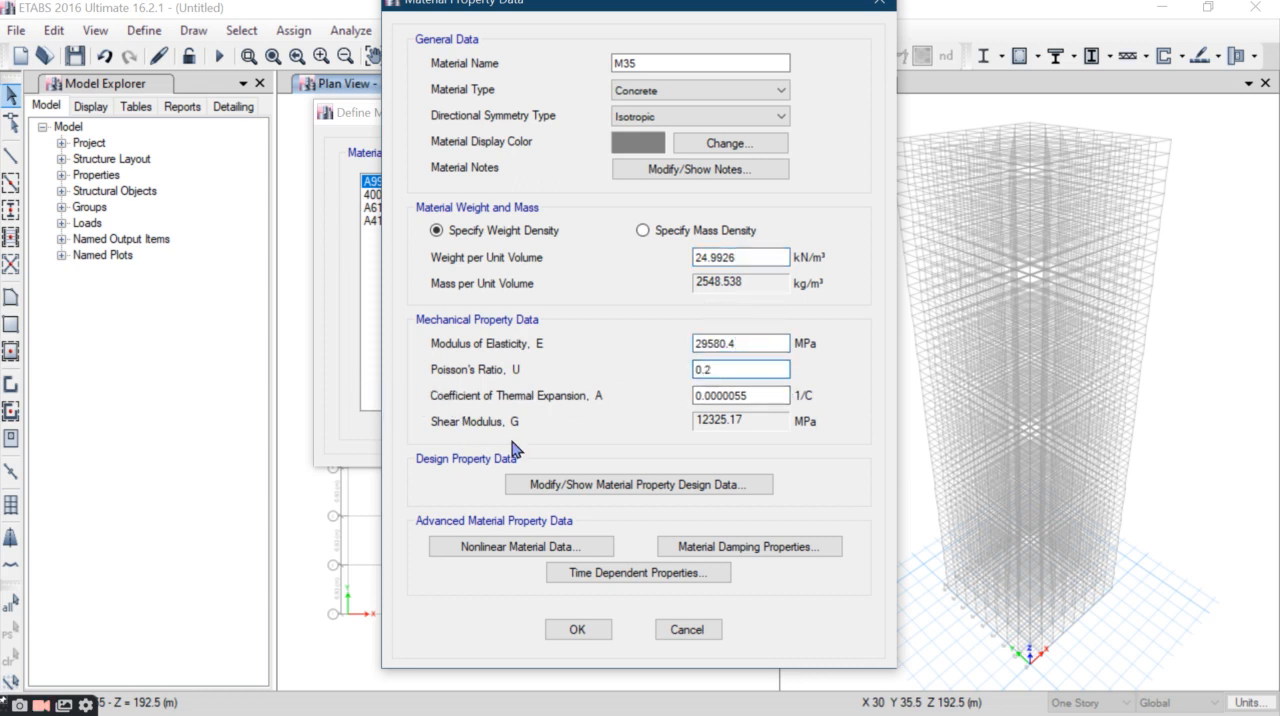
click(576, 630)
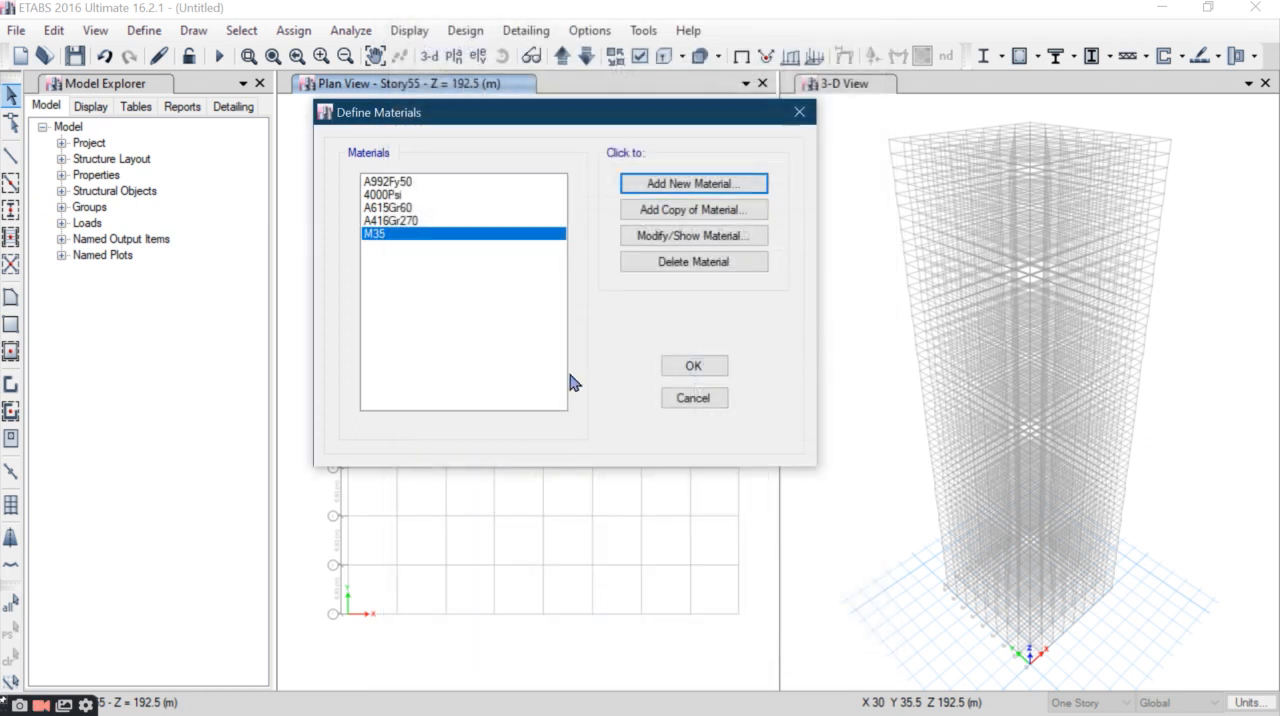
- Add an Indian-standard rebar material of grade HYSD Grade 500 and accept the material definitions
click(700, 184)
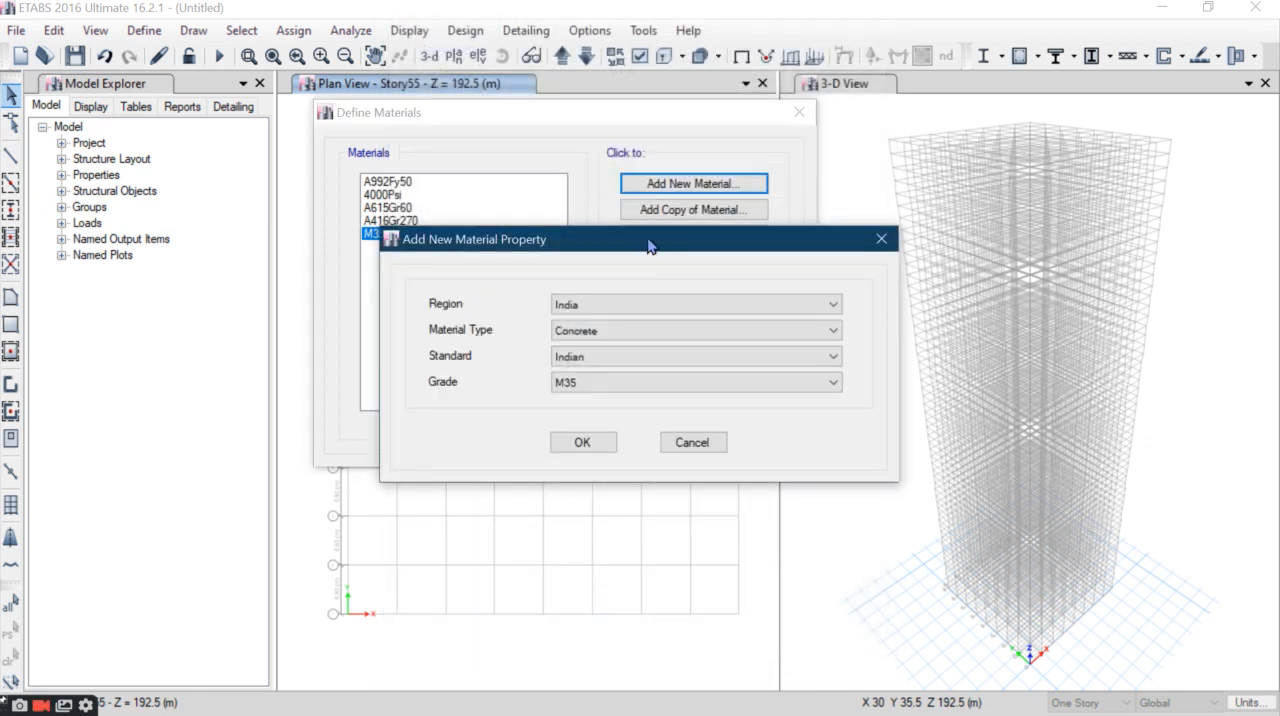
drag(648, 248, 652, 187)
click(640, 270)
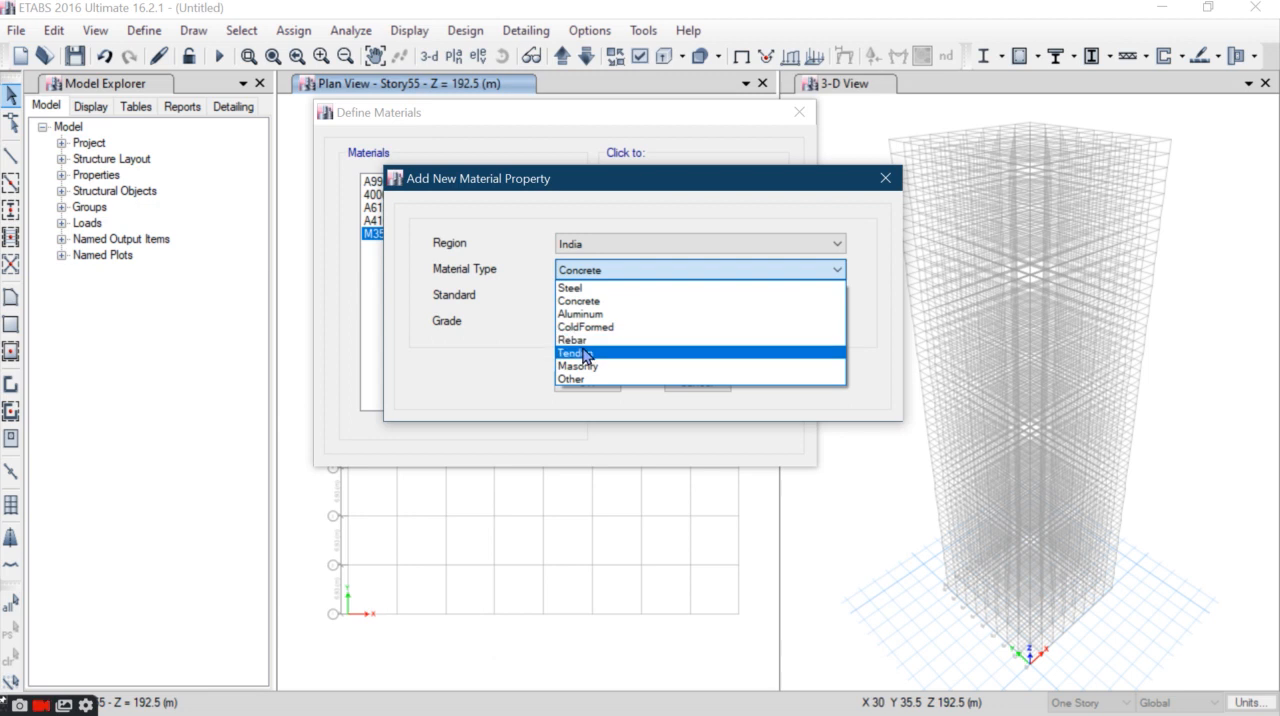
click(578, 340)
click(617, 322)
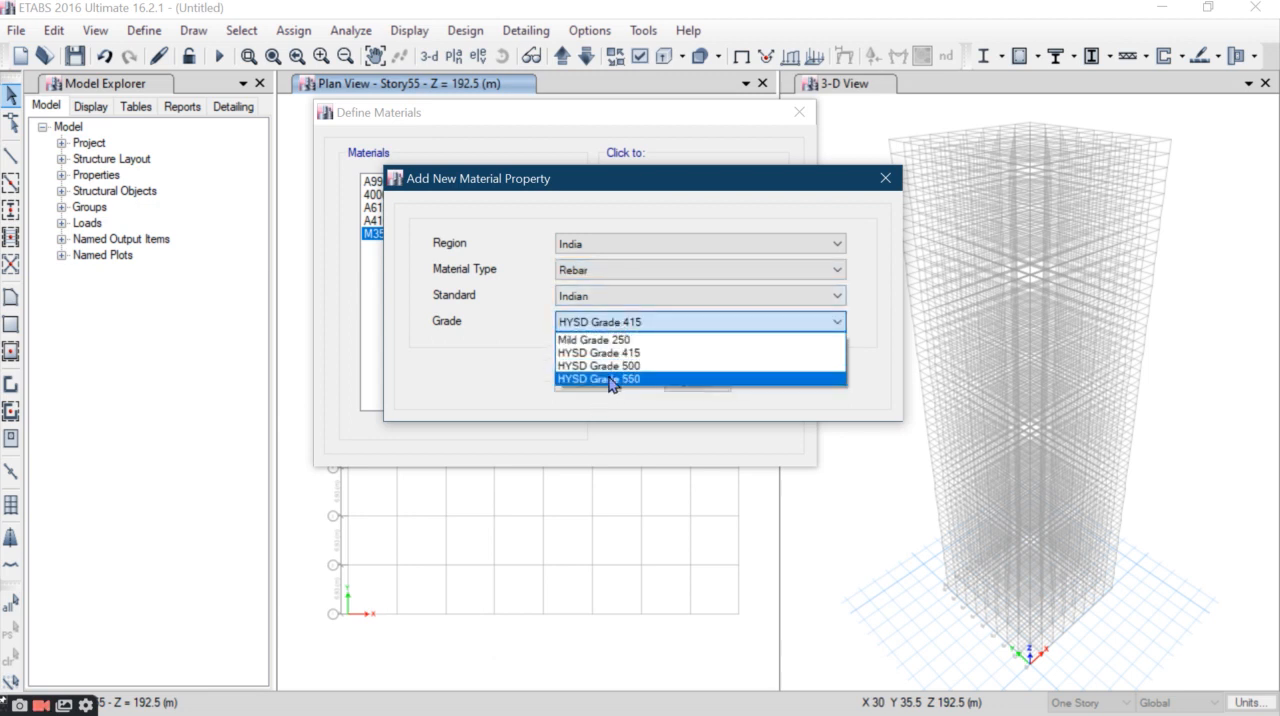
click(606, 380)
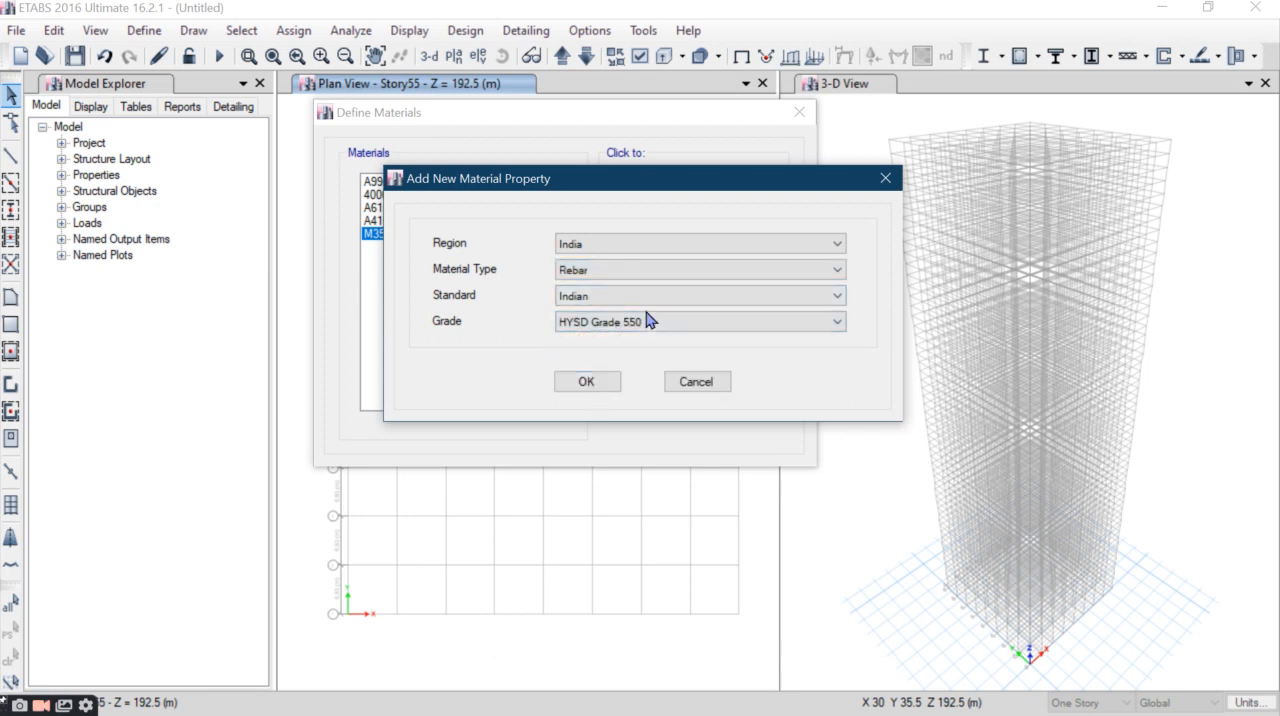
click(640, 322)
click(630, 366)
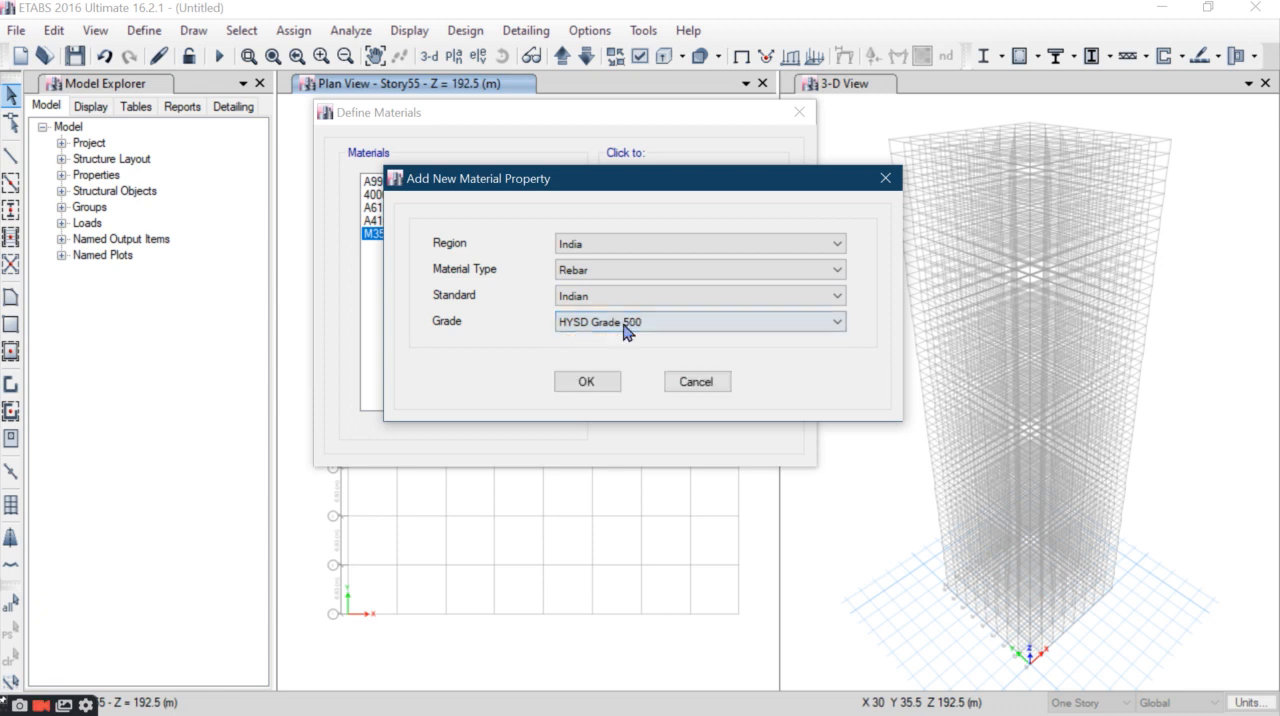
click(603, 381)
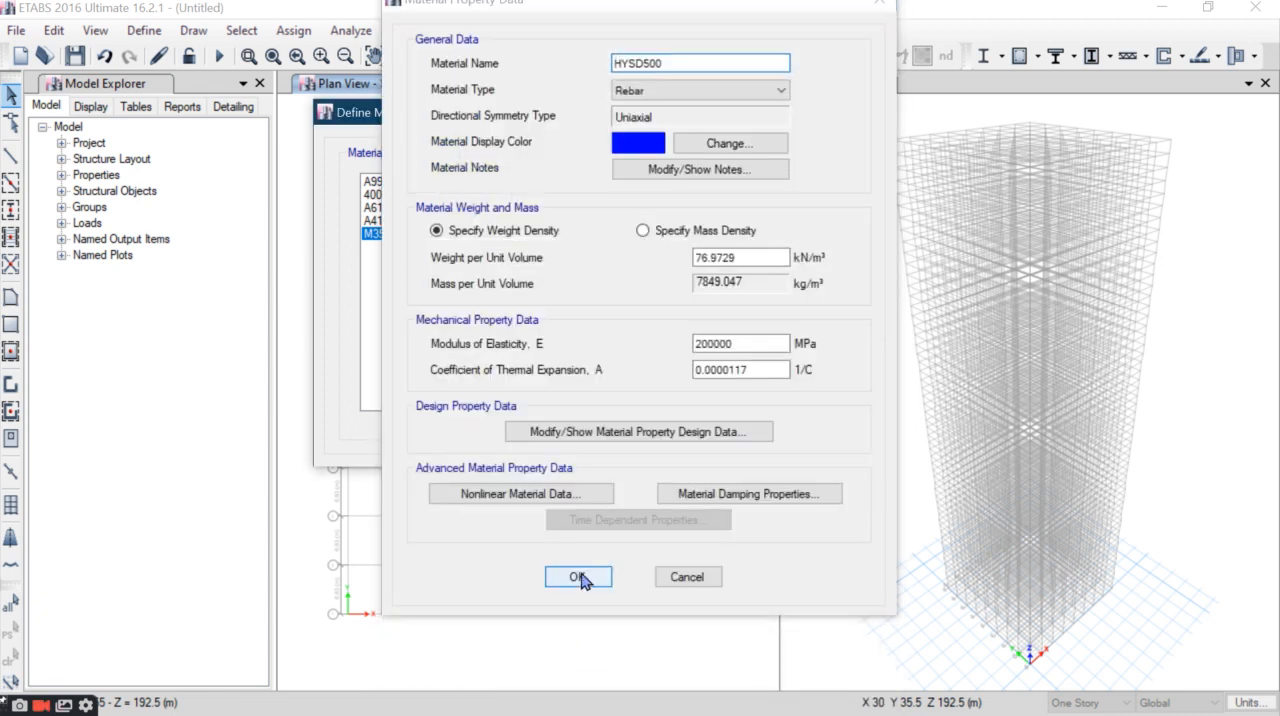
click(578, 578)
click(689, 366)
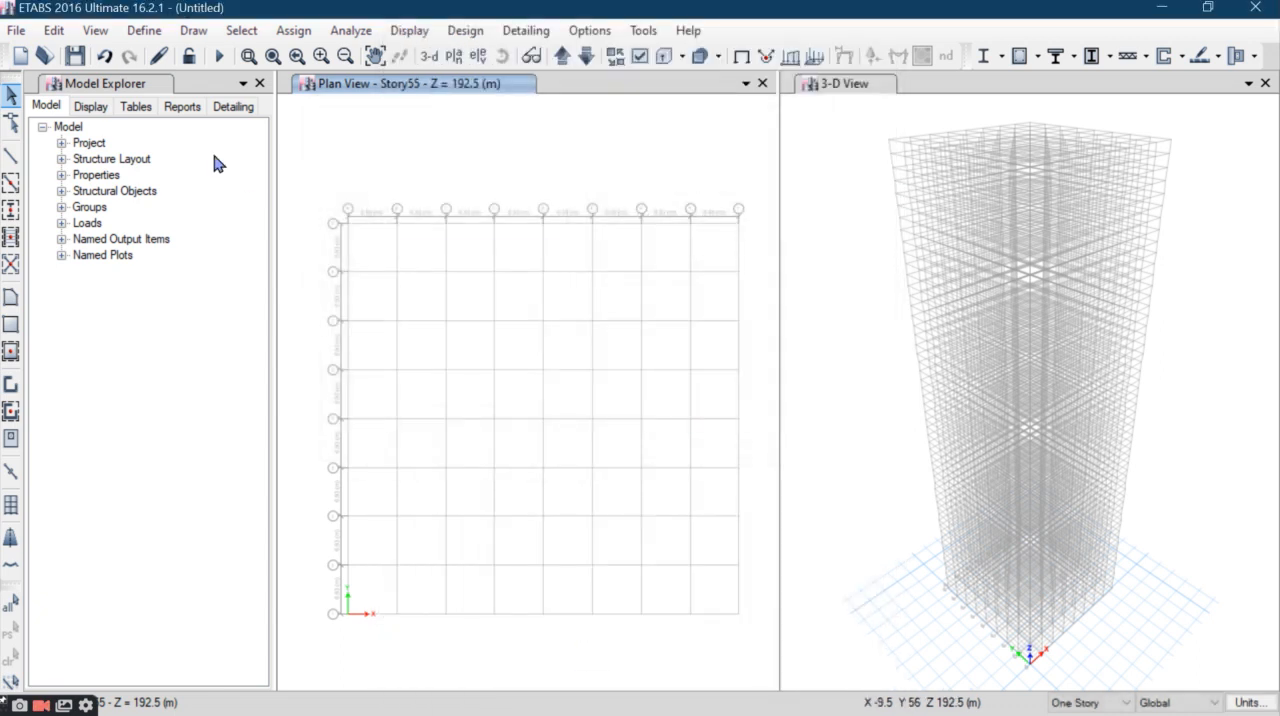
- Open the frame section definitions and start adding a new frame property
click(144, 30)
mouse_move(177, 93)
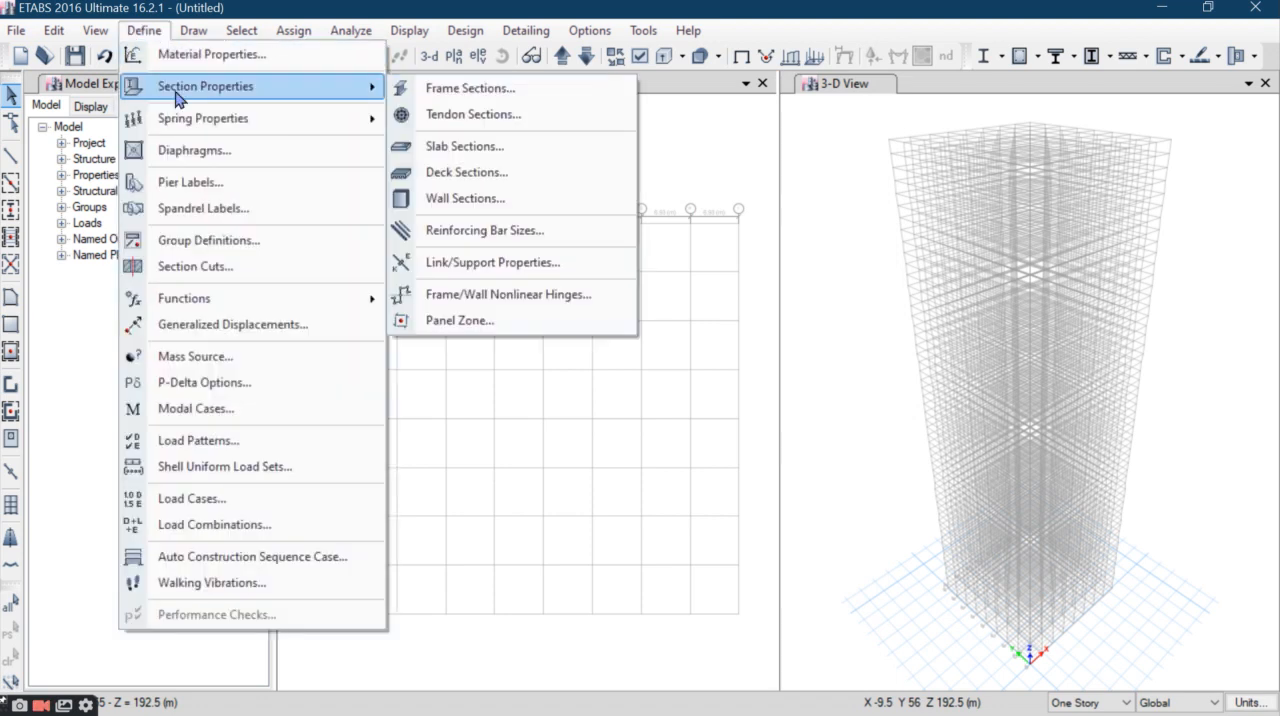
click(440, 90)
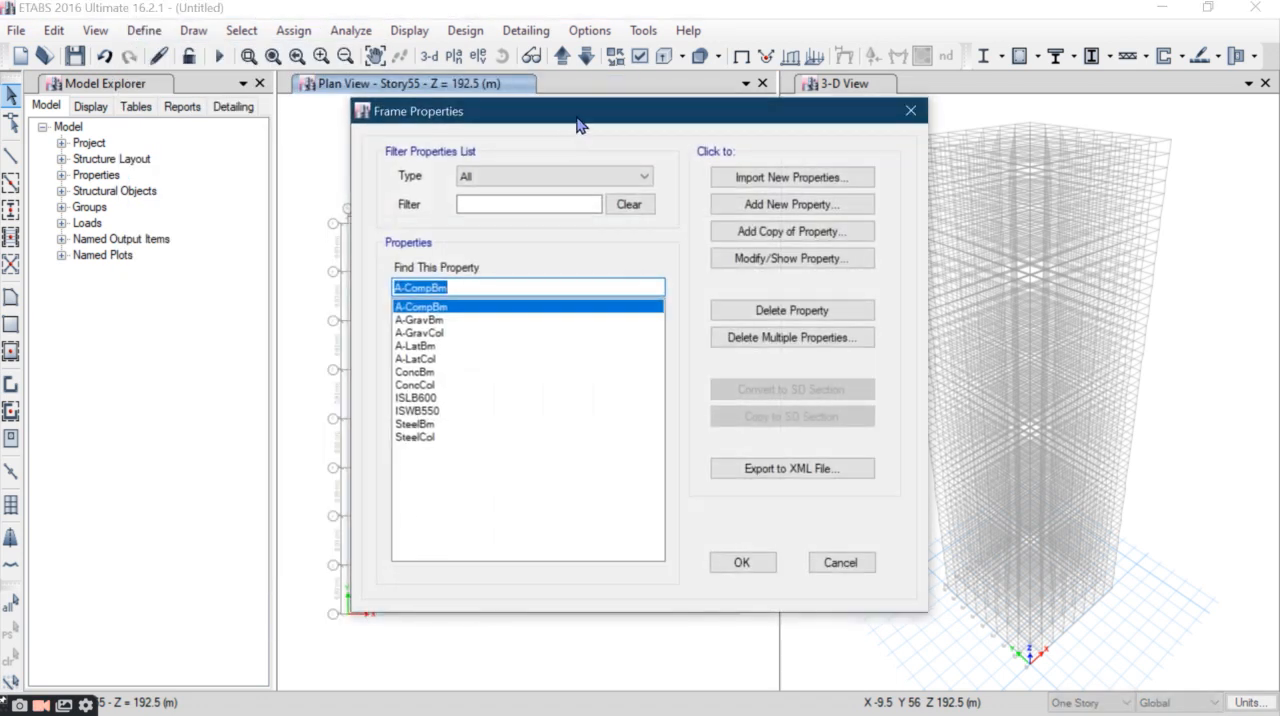
drag(577, 125, 660, 120)
click(895, 202)
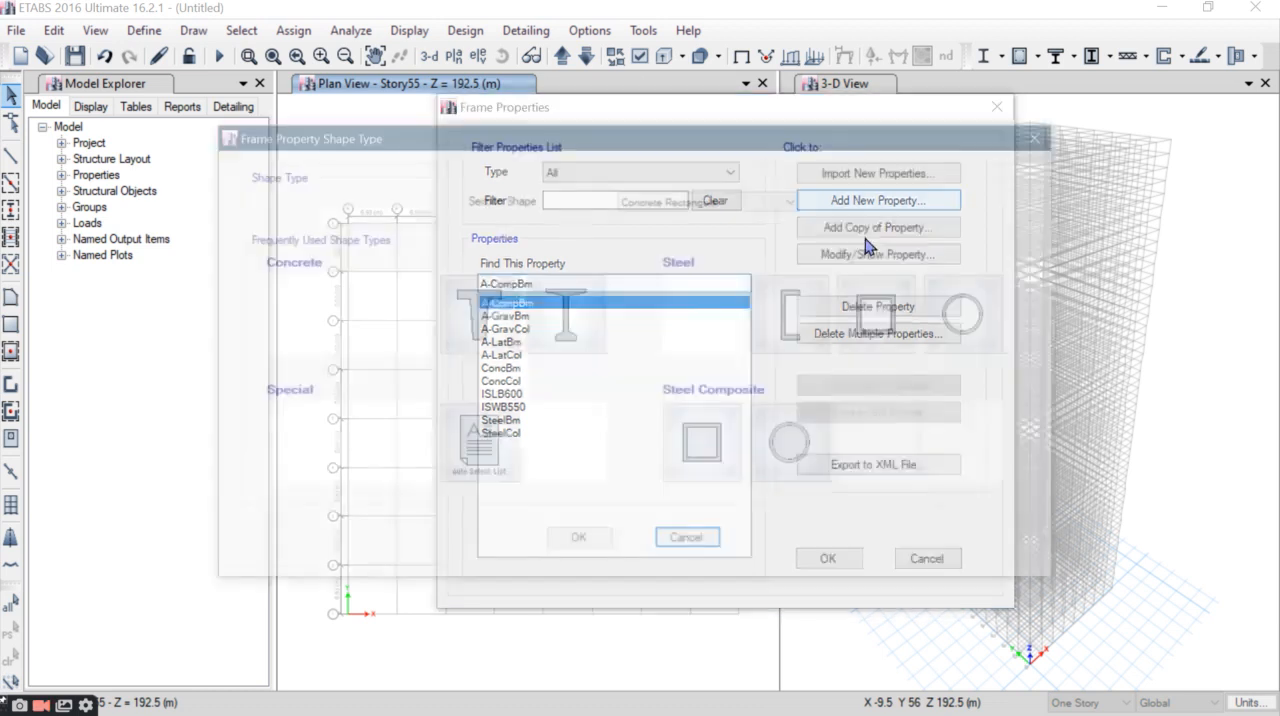
- Switch to the Word document and check the Column1 and Column2 sizes in the member sizes list
click(687, 15)
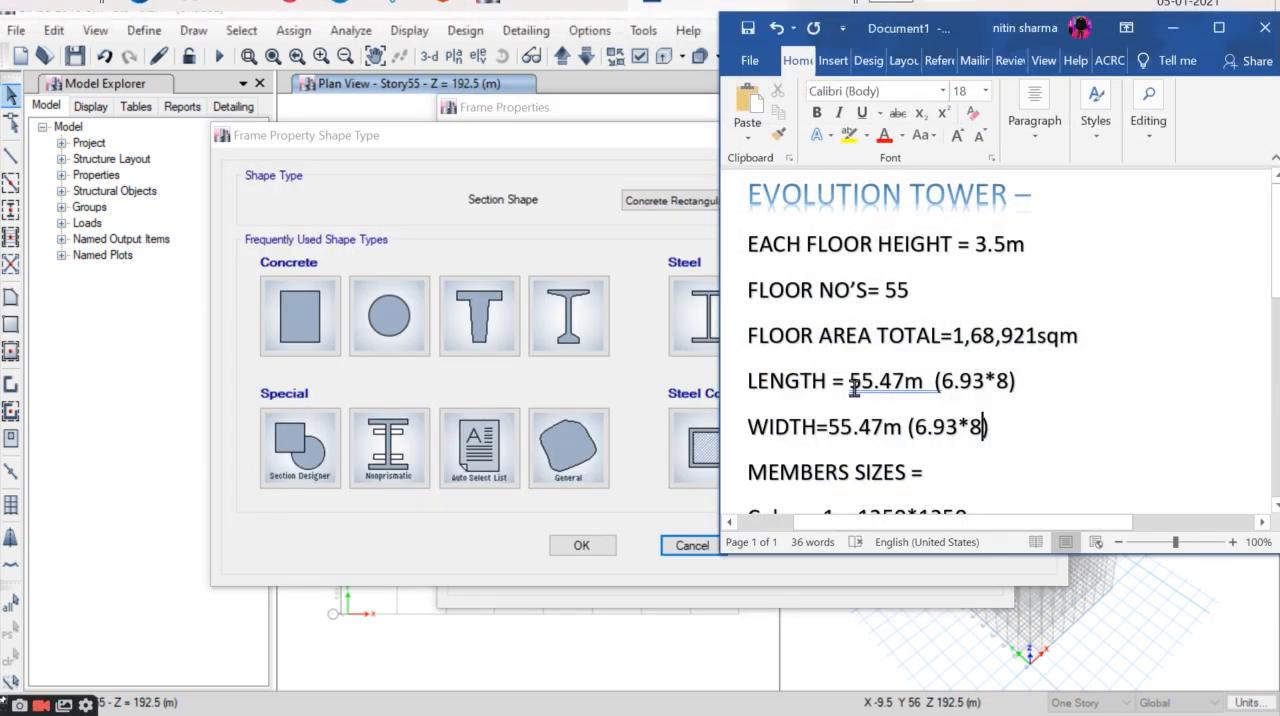
scroll(878, 405, down, 2)
scroll(878, 405, down, 1)
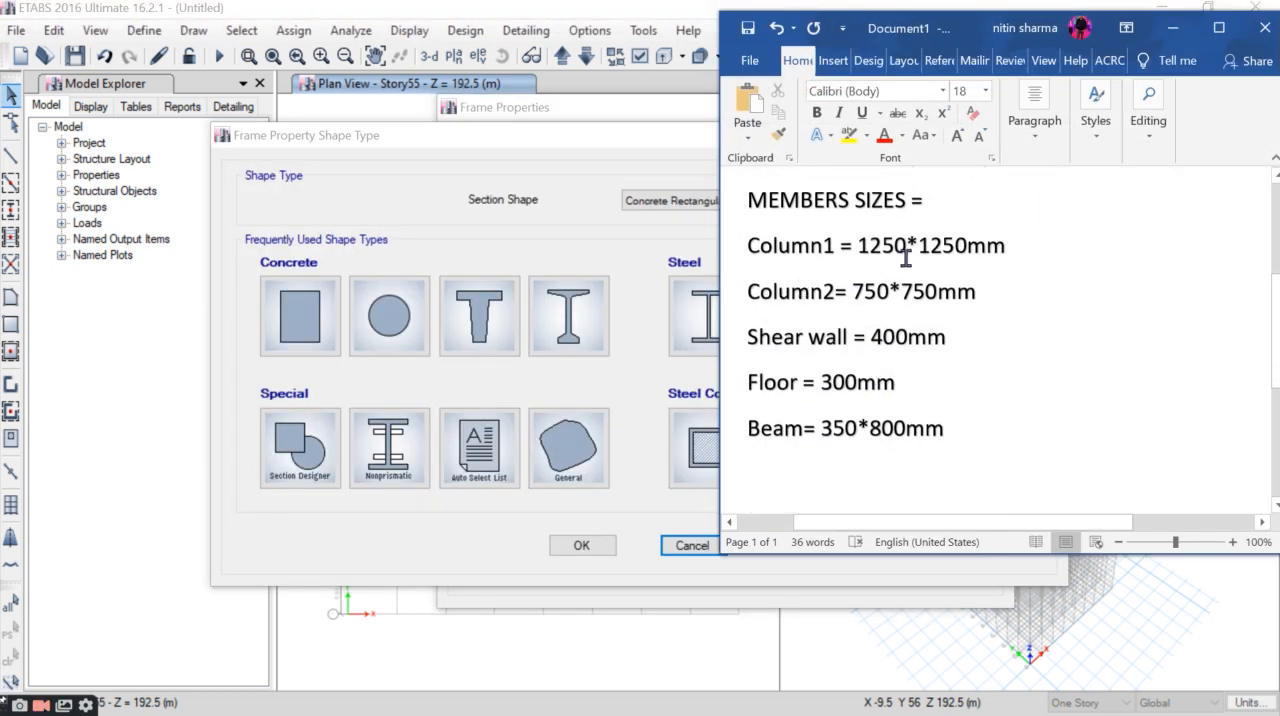
drag(740, 245, 1008, 246)
click(983, 294)
drag(748, 293, 983, 304)
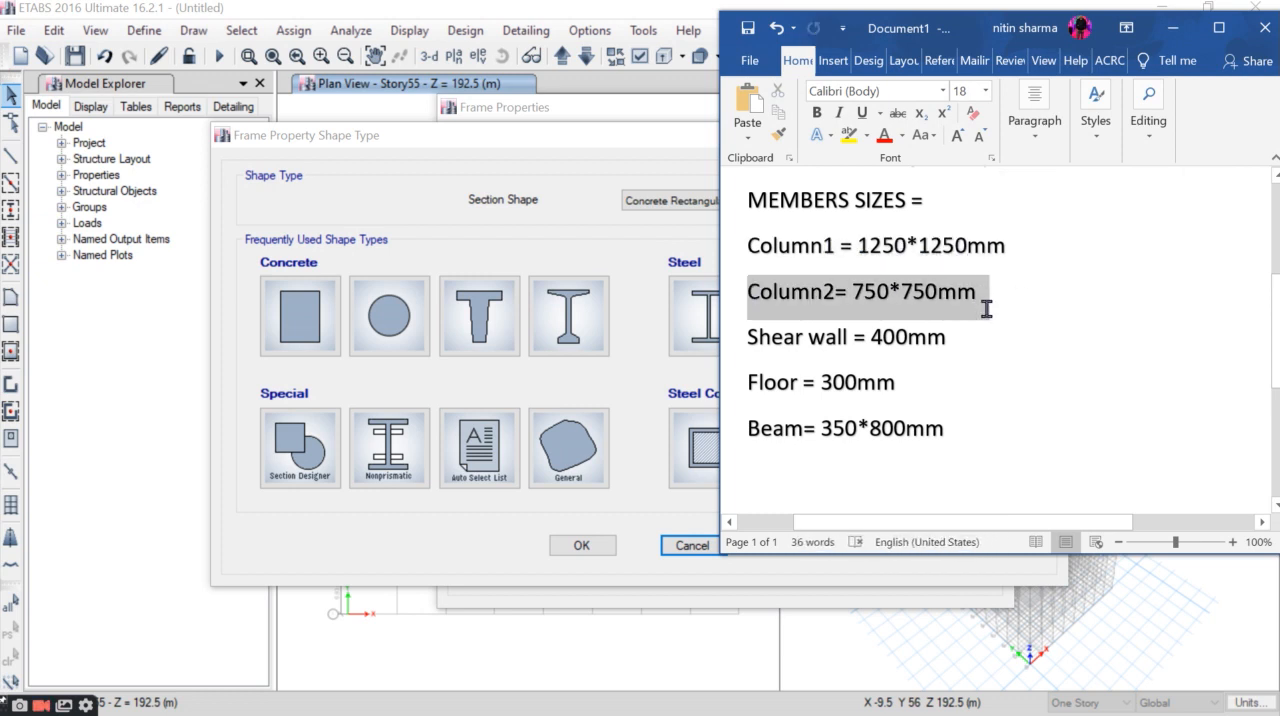
- Create a rectangular concrete section named "C 1250*1250mm M35" and assign it material M35
click(300, 316)
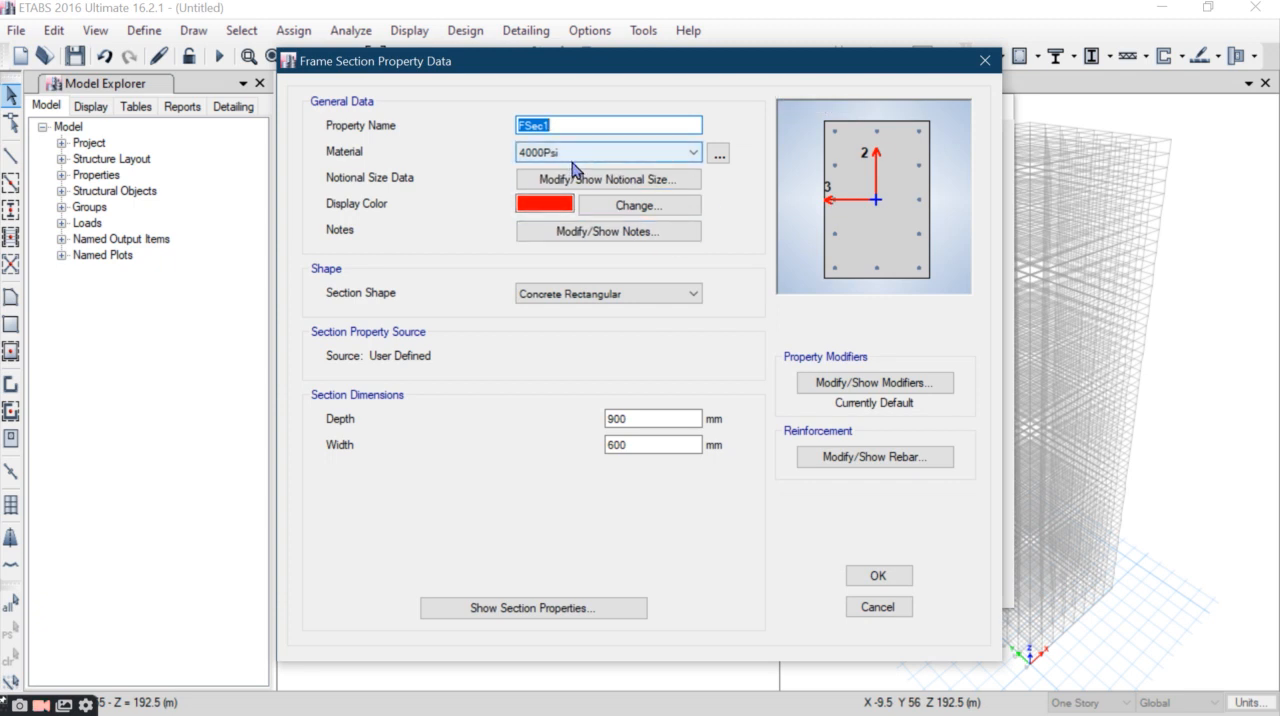
text(C 1250*1250mm M35)
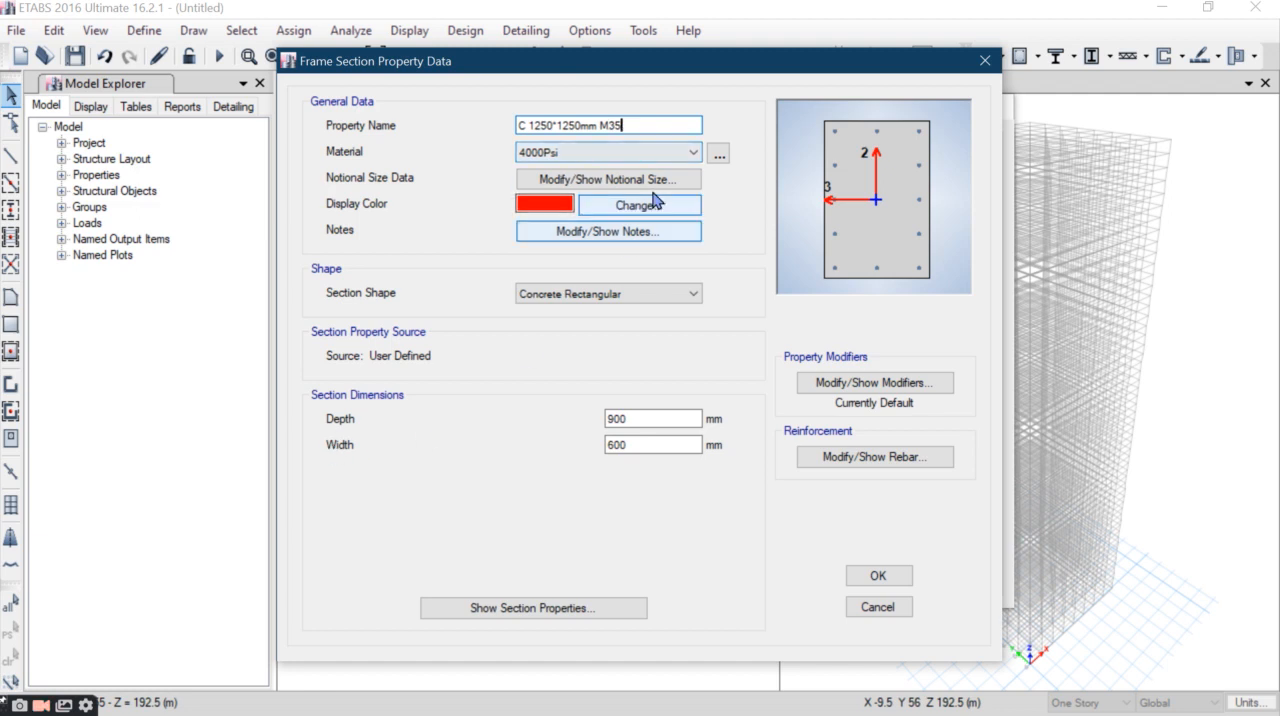
click(548, 152)
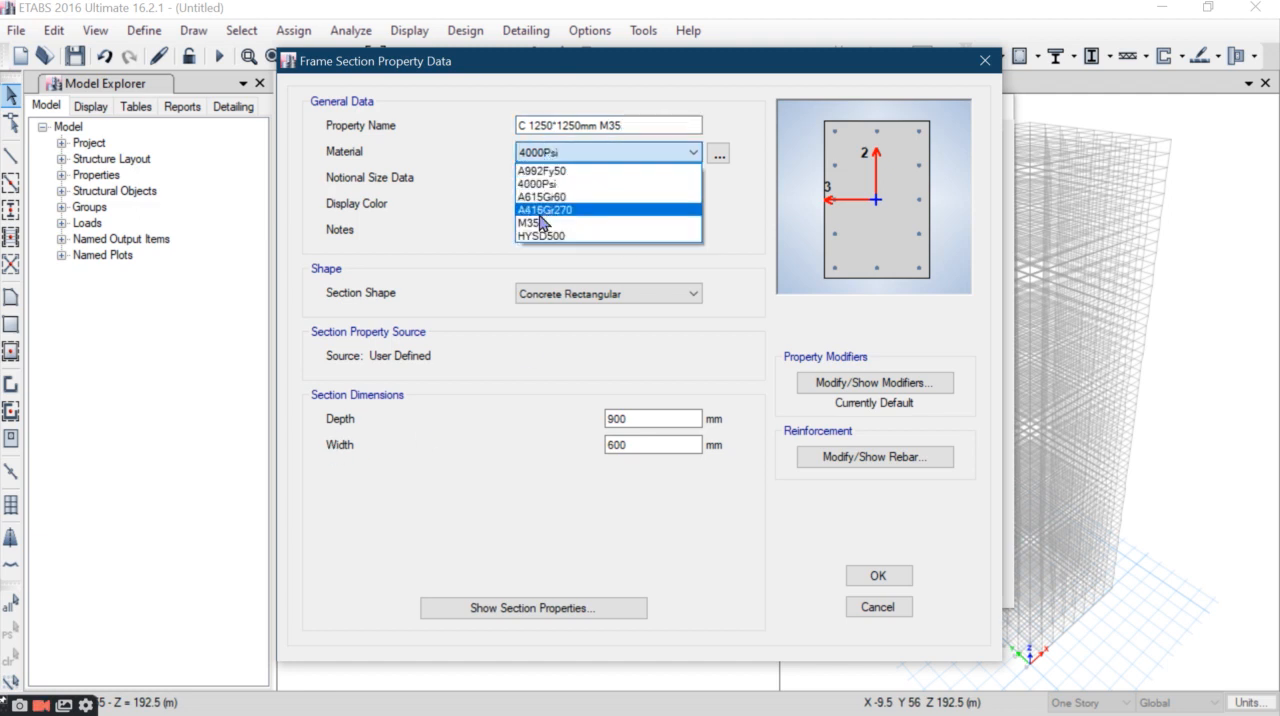
click(545, 210)
click(563, 152)
click(556, 224)
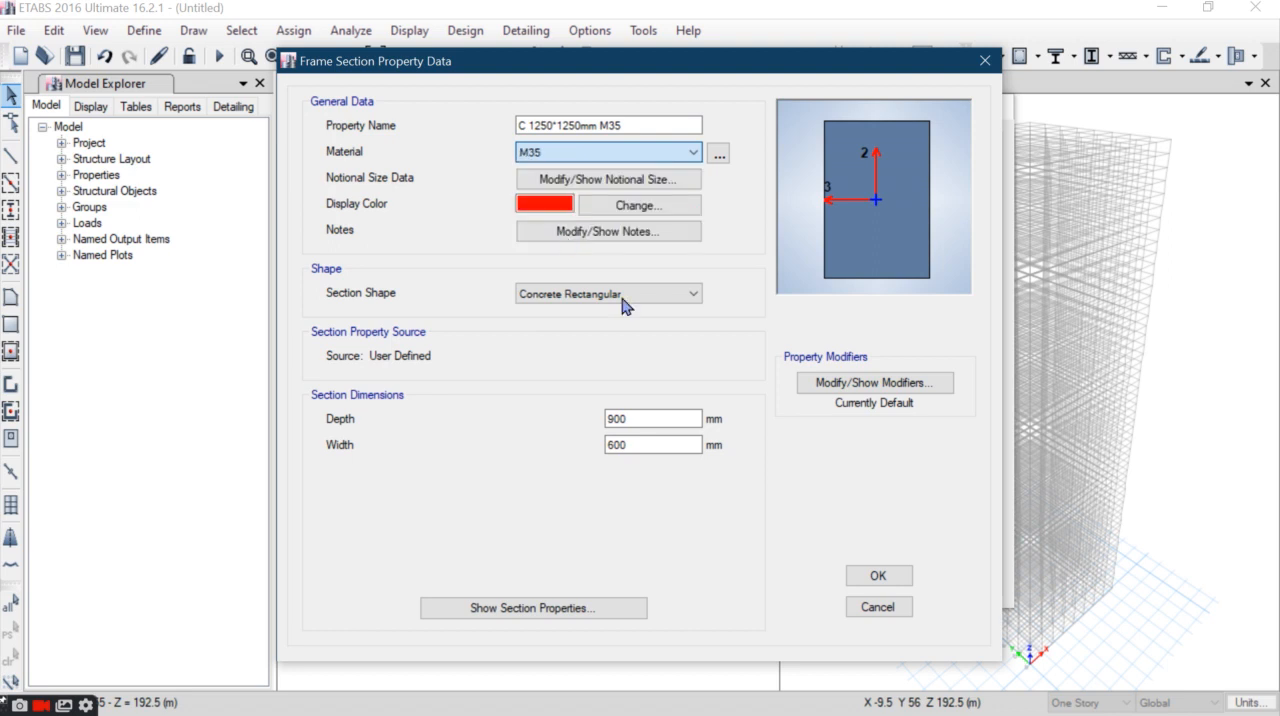
- Set the column section's depth and width to 1250 mm each
double_click(638, 420)
text(1250)
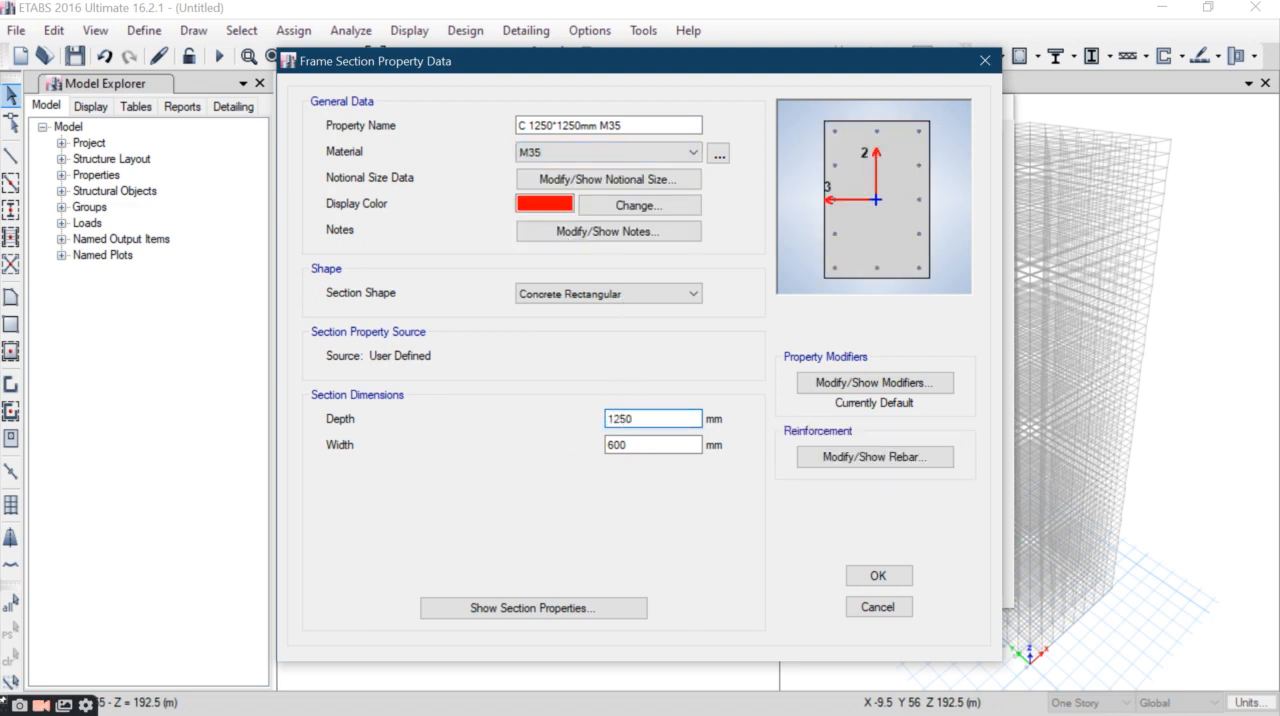
key(Tab)
text(125)
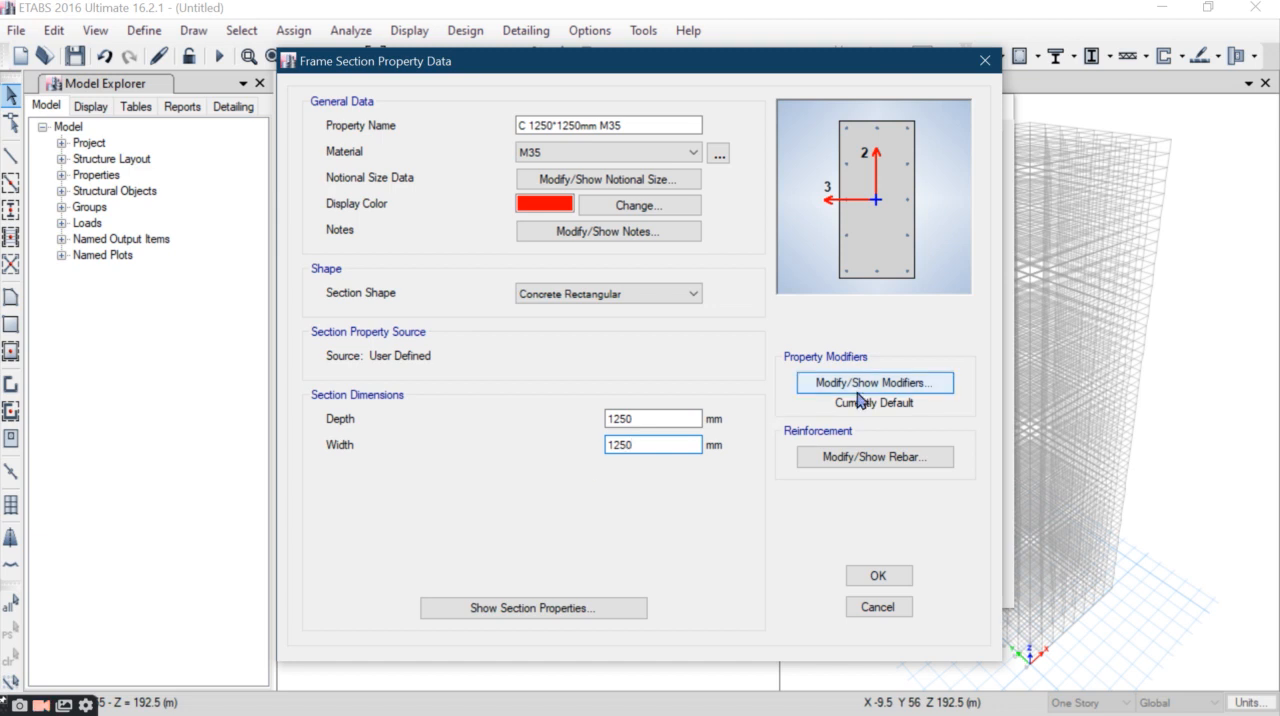
- Set the column's stiffness modifiers for moment of inertia about the 2 and 3 axes to 0.7
click(887, 388)
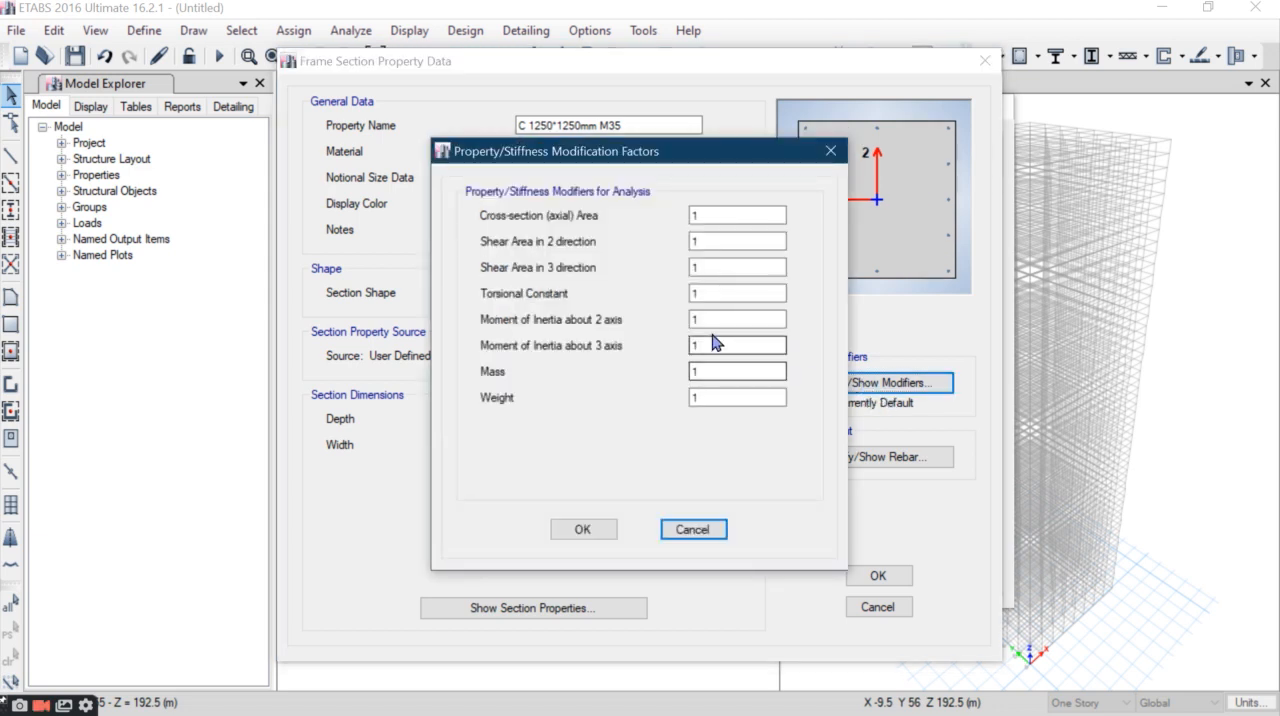
double_click(696, 320)
text(0.7)
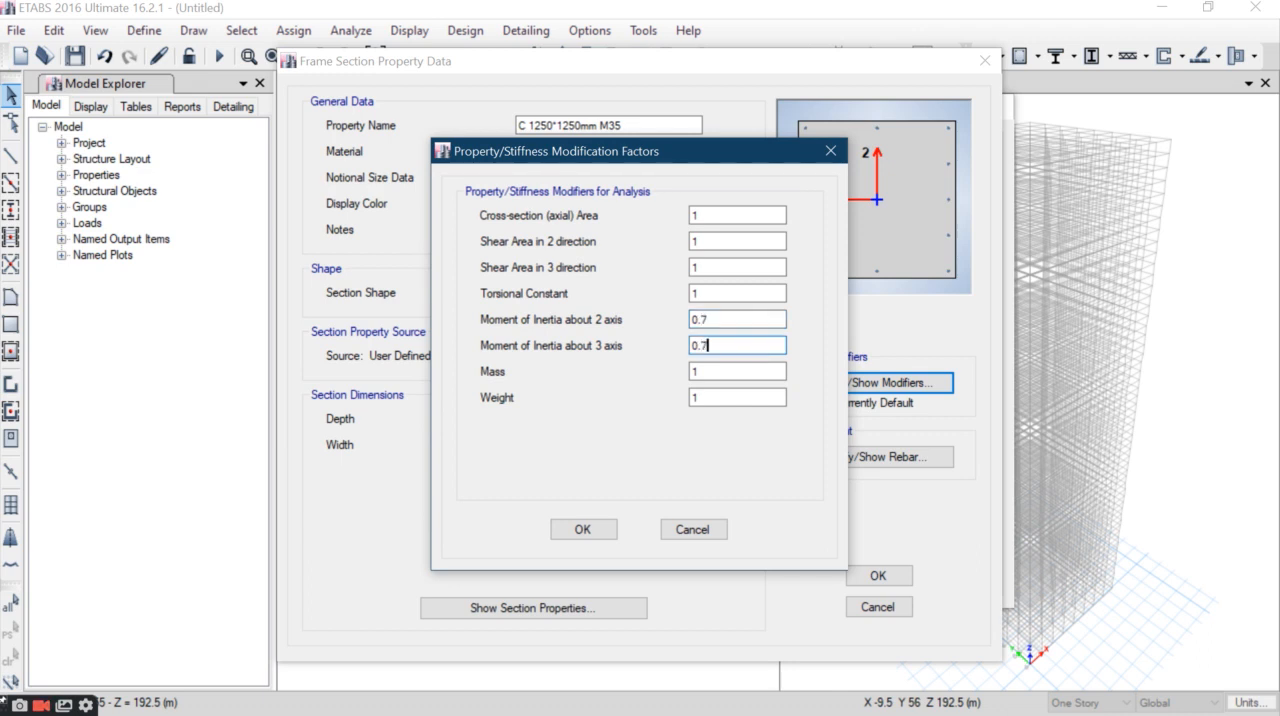
click(583, 527)
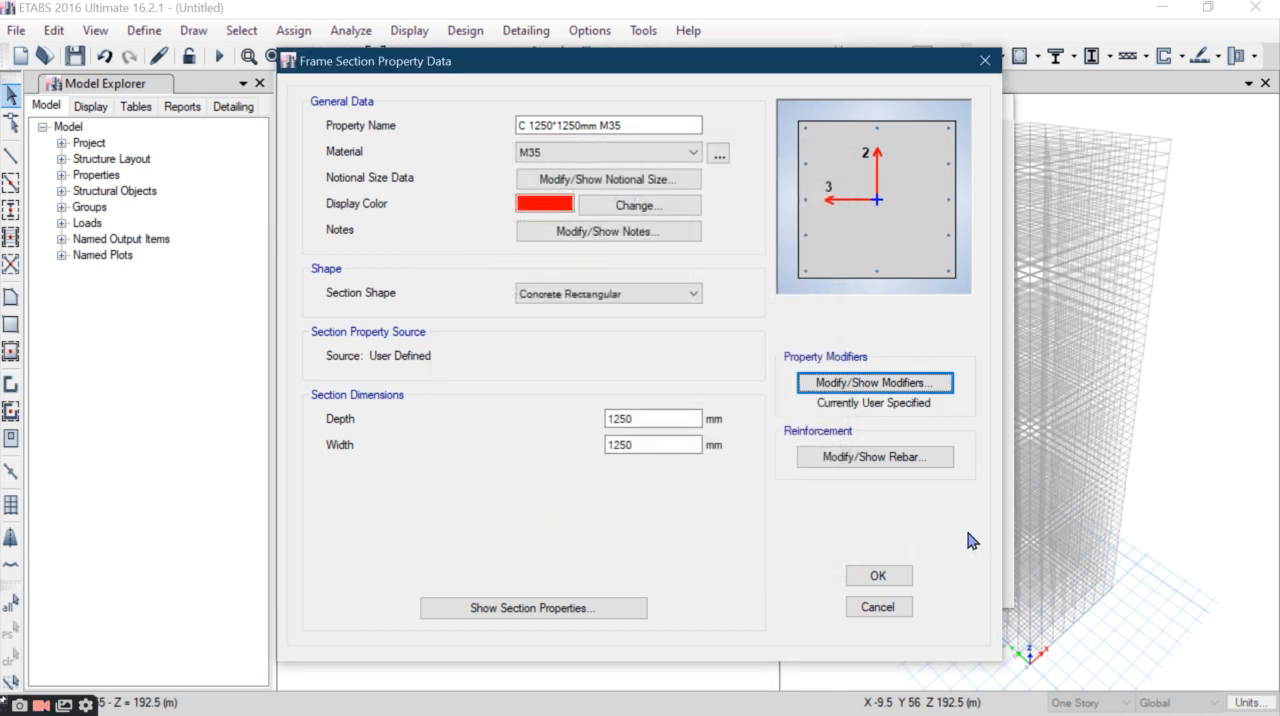
- Set the column's rebar material to HYSD500 for both longitudinal and confinement bars
click(875, 456)
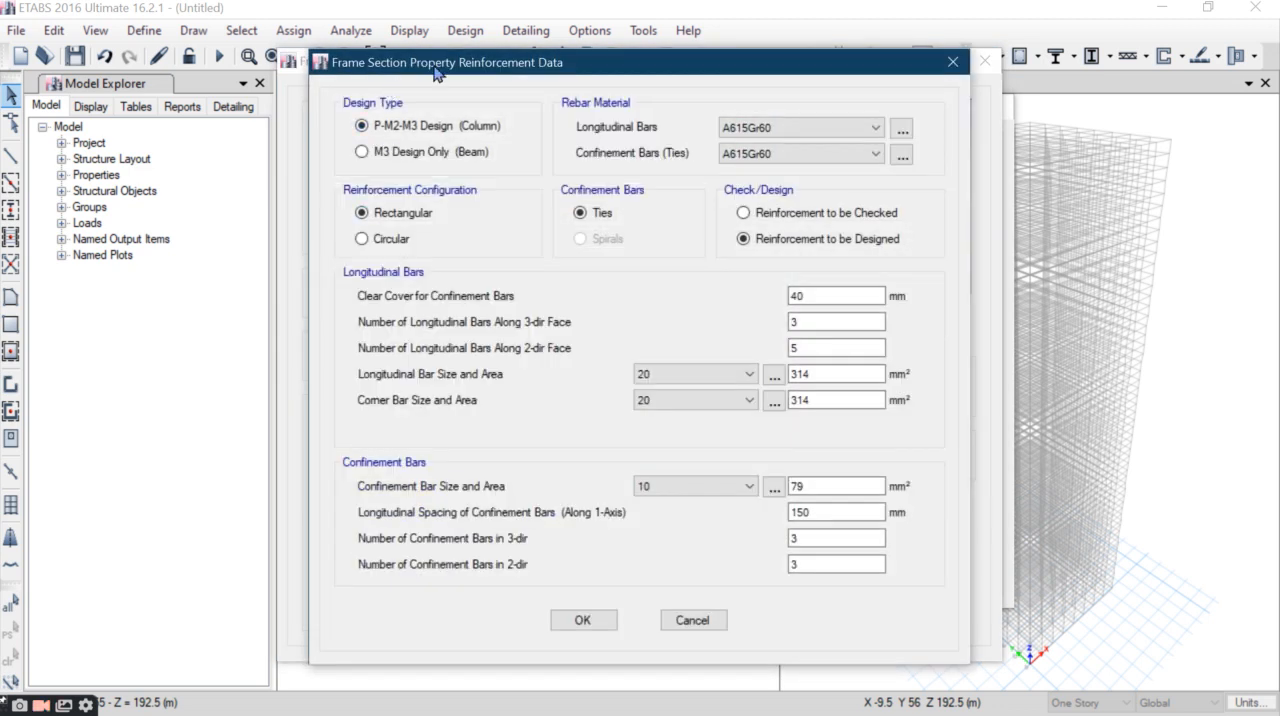
click(763, 128)
click(763, 159)
click(765, 154)
click(765, 185)
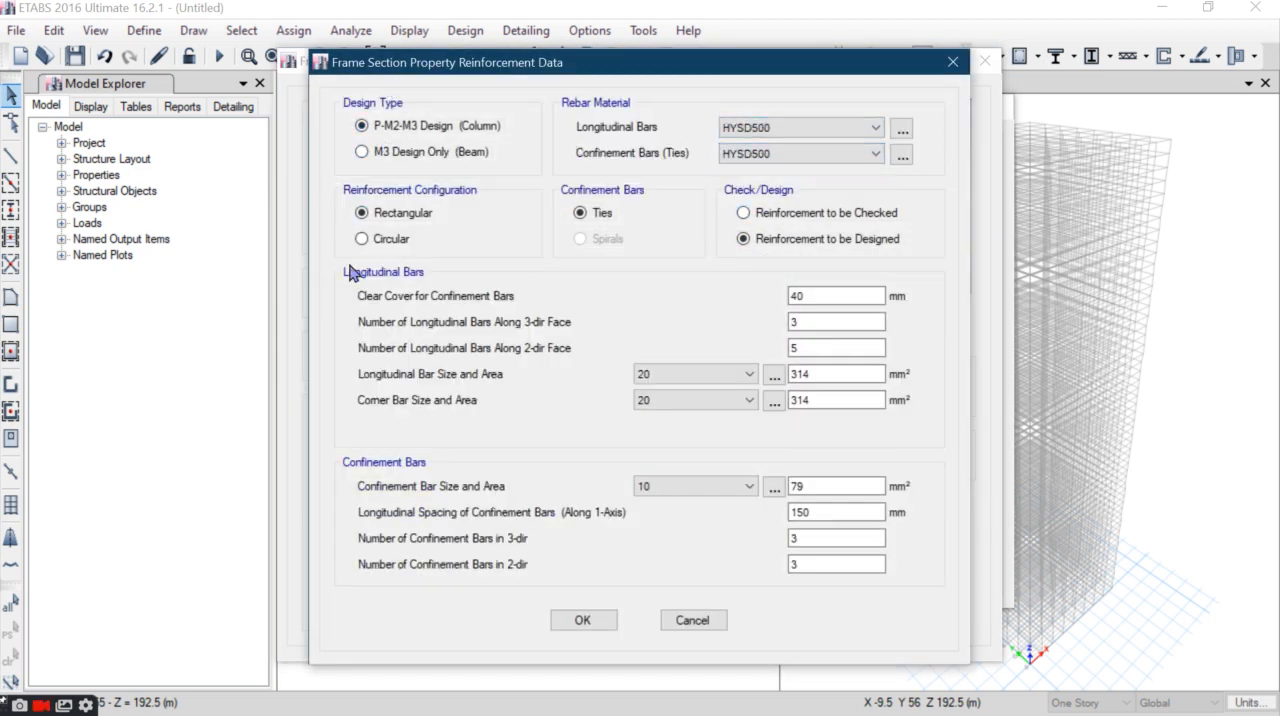
- Accept the 1250 mm column section and delete every other frame section from the property list
click(578, 620)
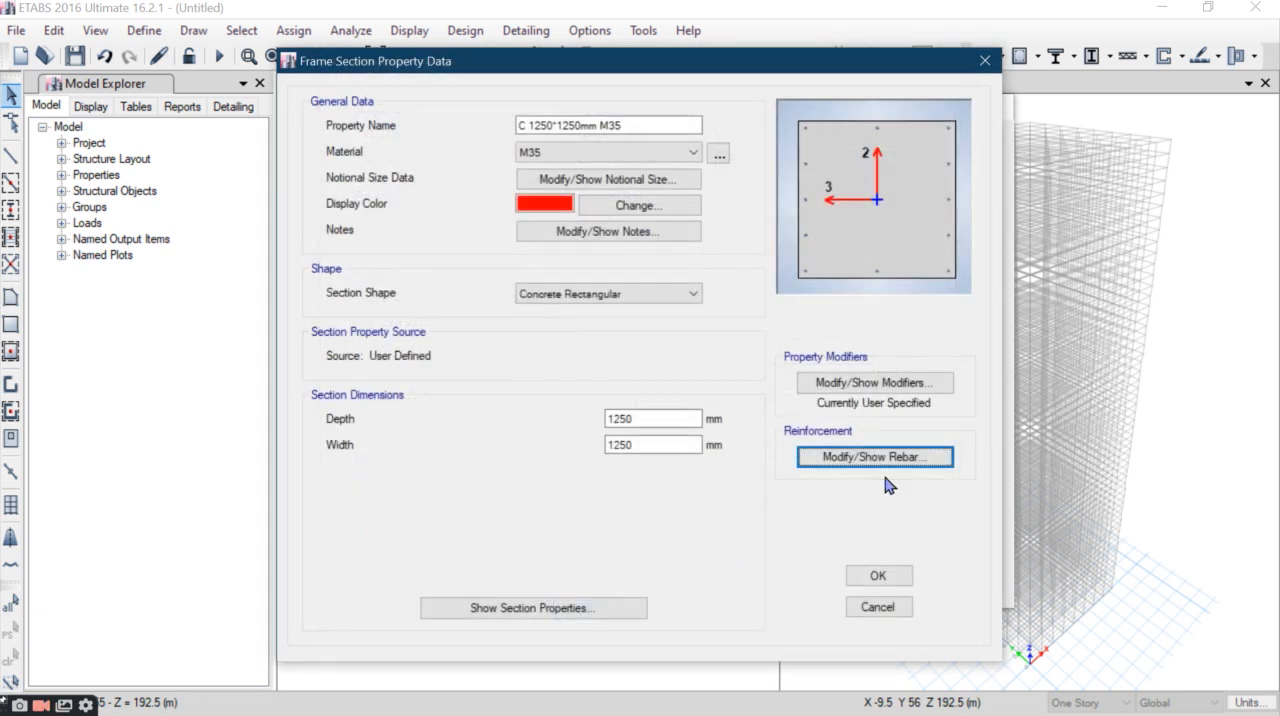
click(868, 578)
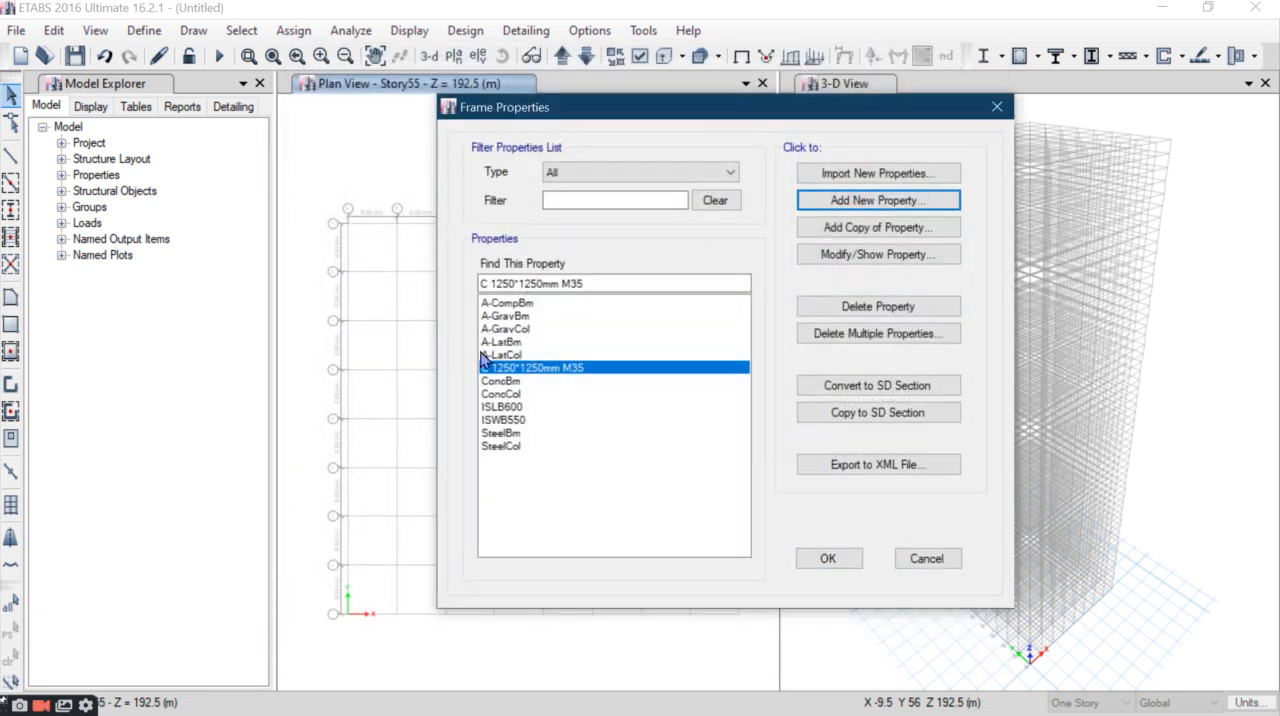
click(864, 335)
drag(622, 277, 586, 400)
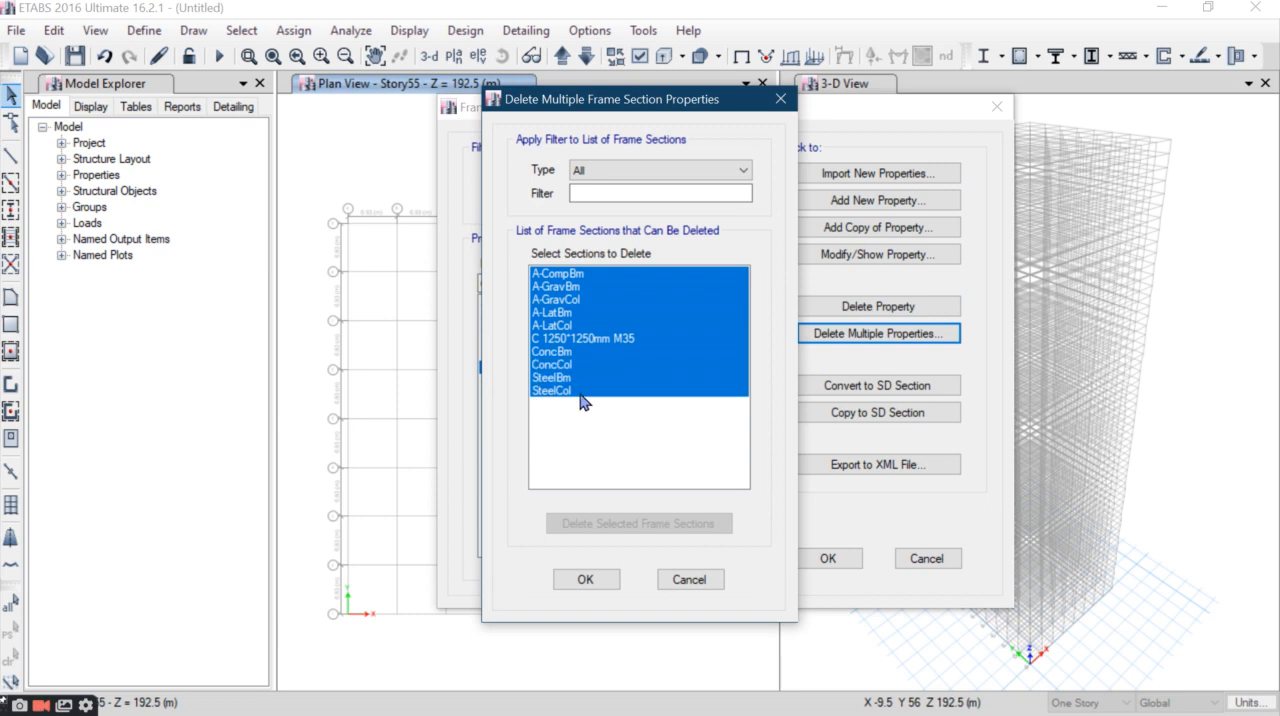
ctrl+click(628, 341)
click(605, 527)
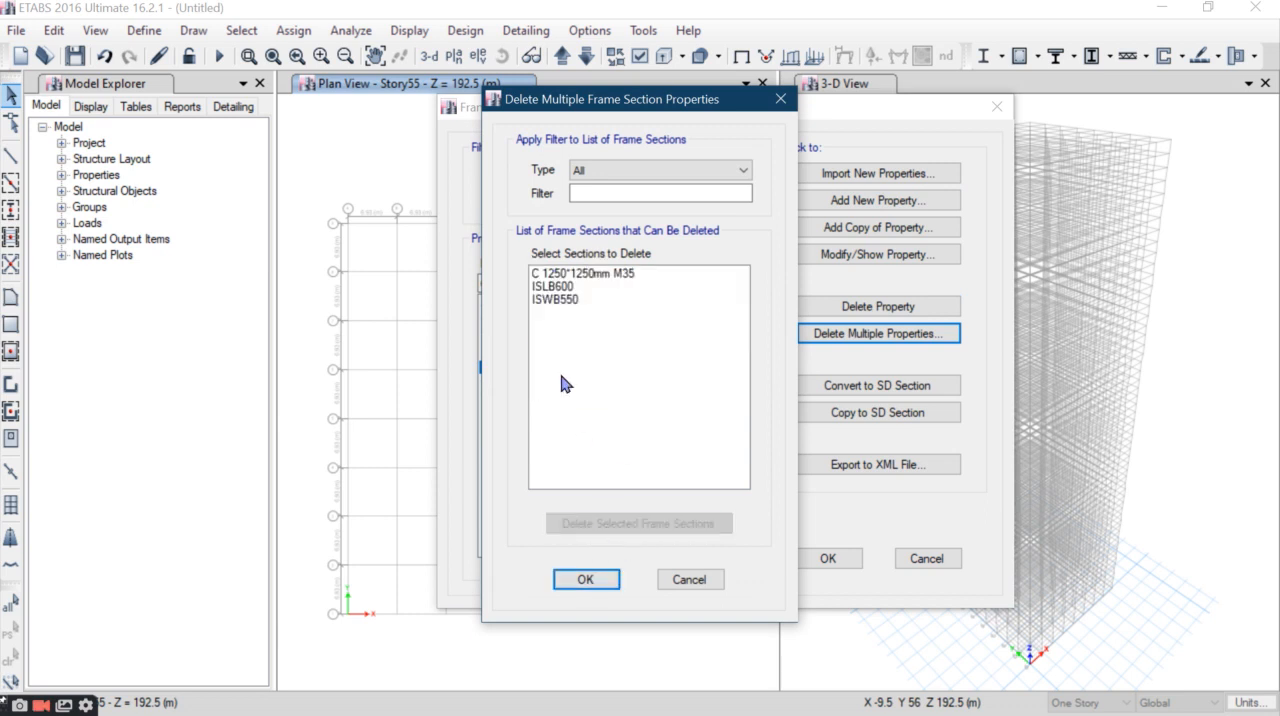
drag(580, 273, 601, 390)
ctrl+click(590, 273)
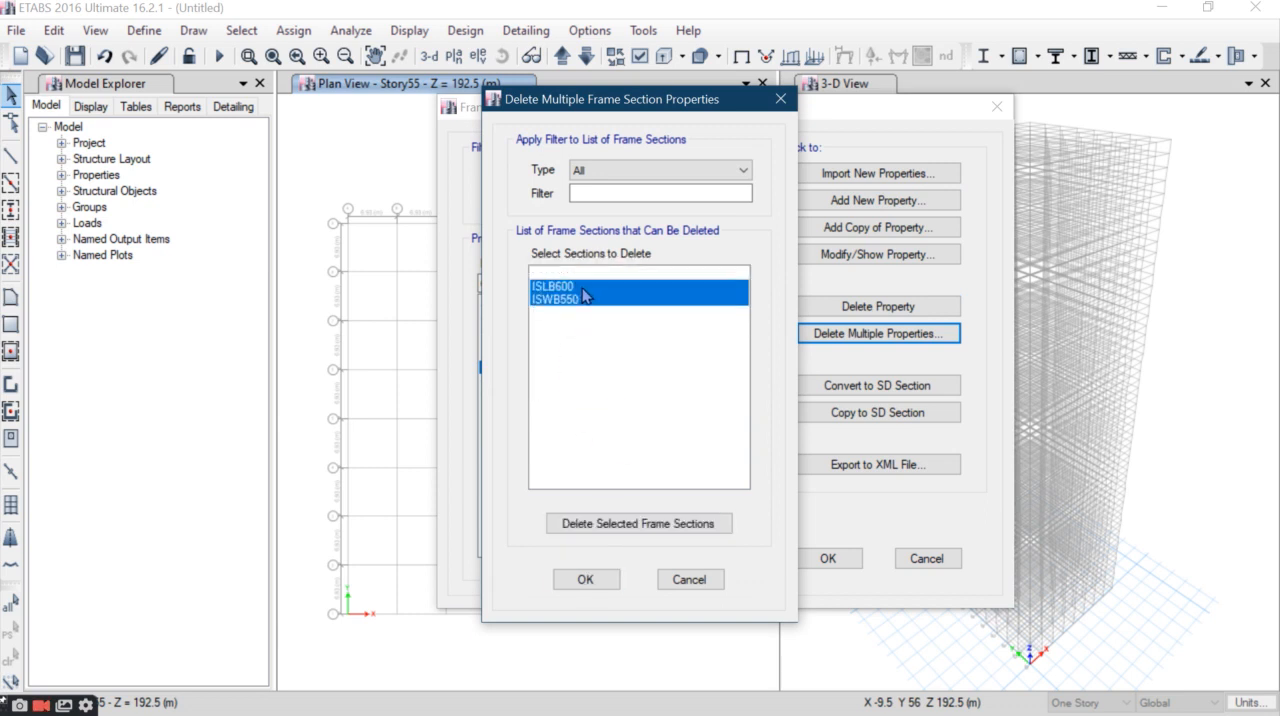
click(621, 527)
click(585, 579)
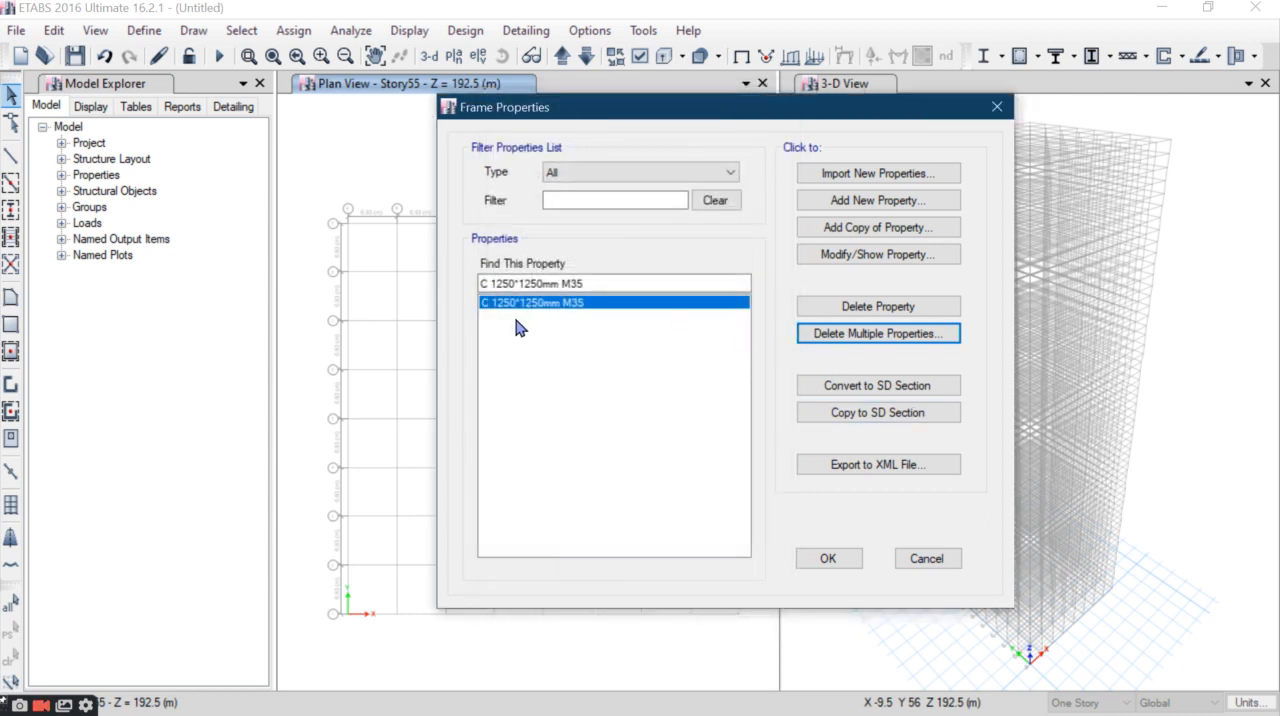
- Add a copy of the 1250 mm column section named "C 750*750mm M35" with depth and width of 750 mm
click(848, 228)
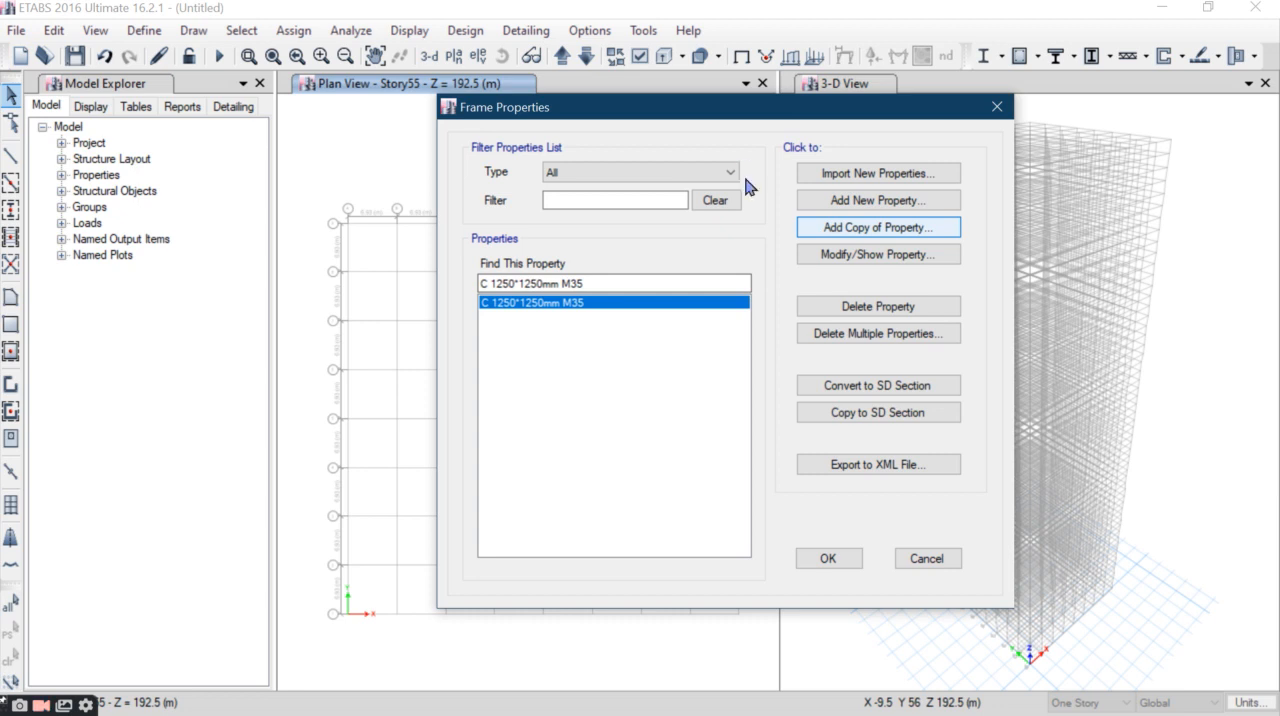
text(C 750*750mm M35)
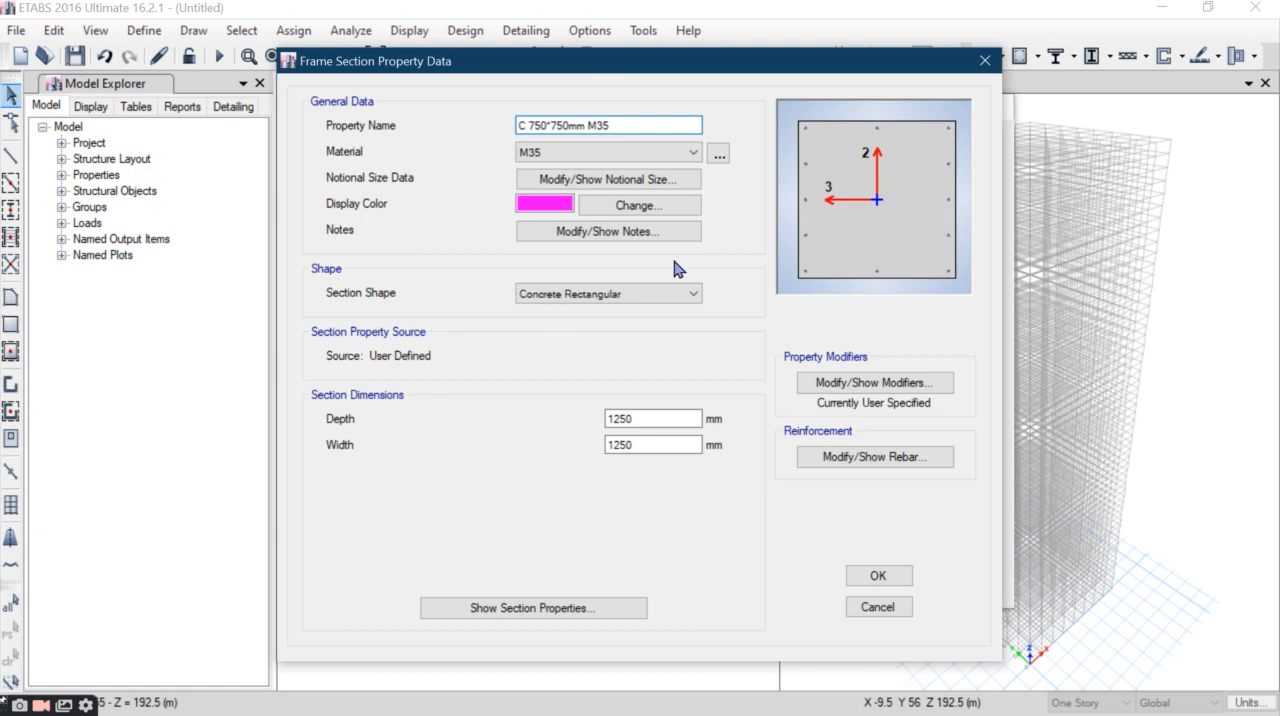
double_click(649, 419)
text(750)
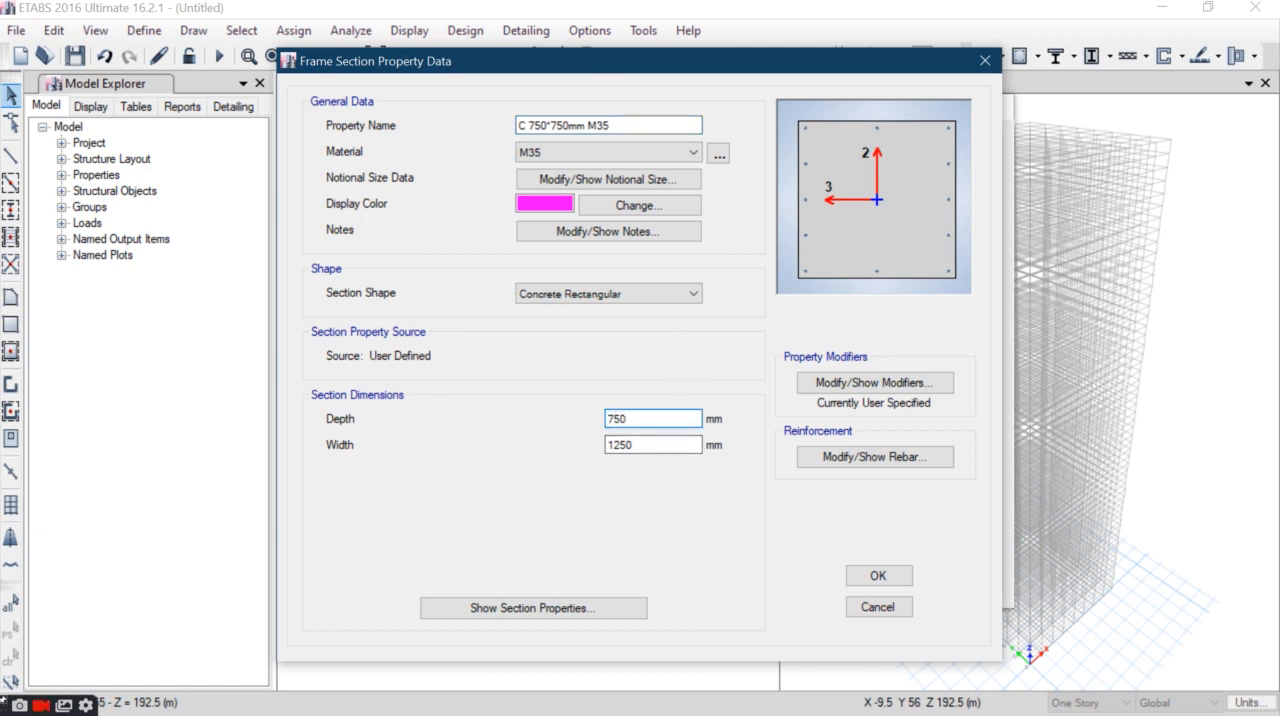
key(Tab)
text(7)
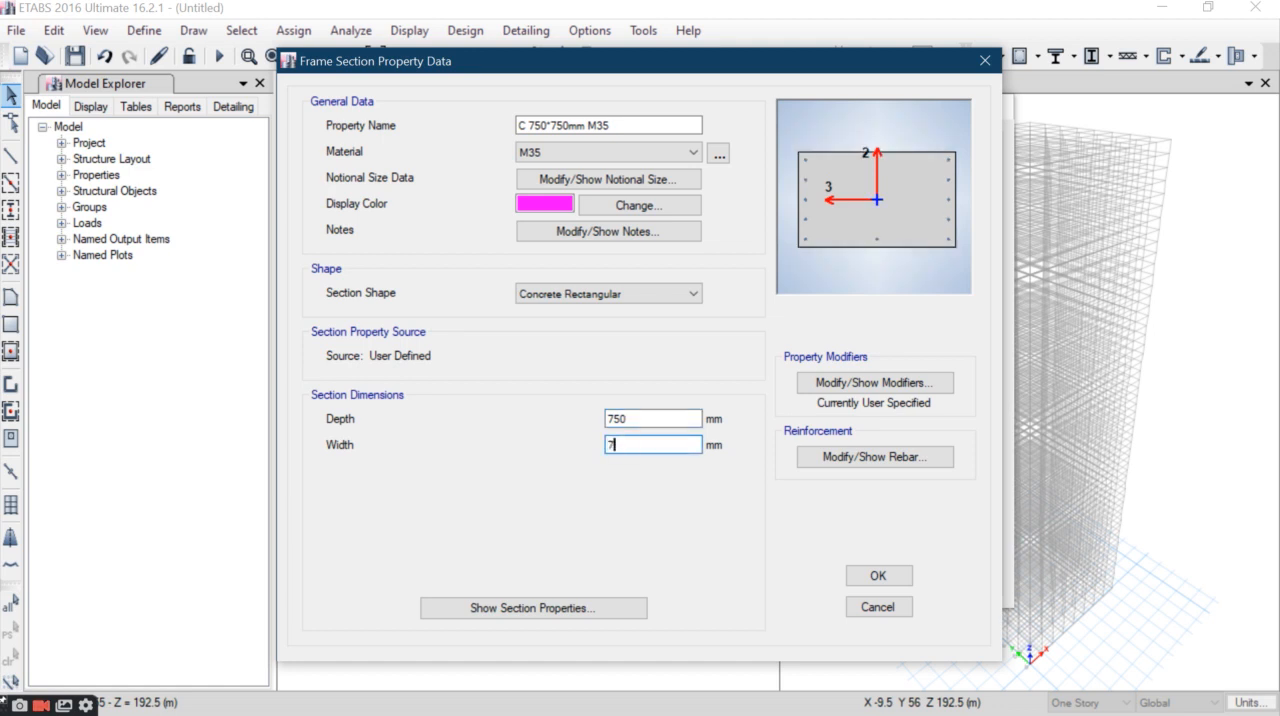
click(878, 576)
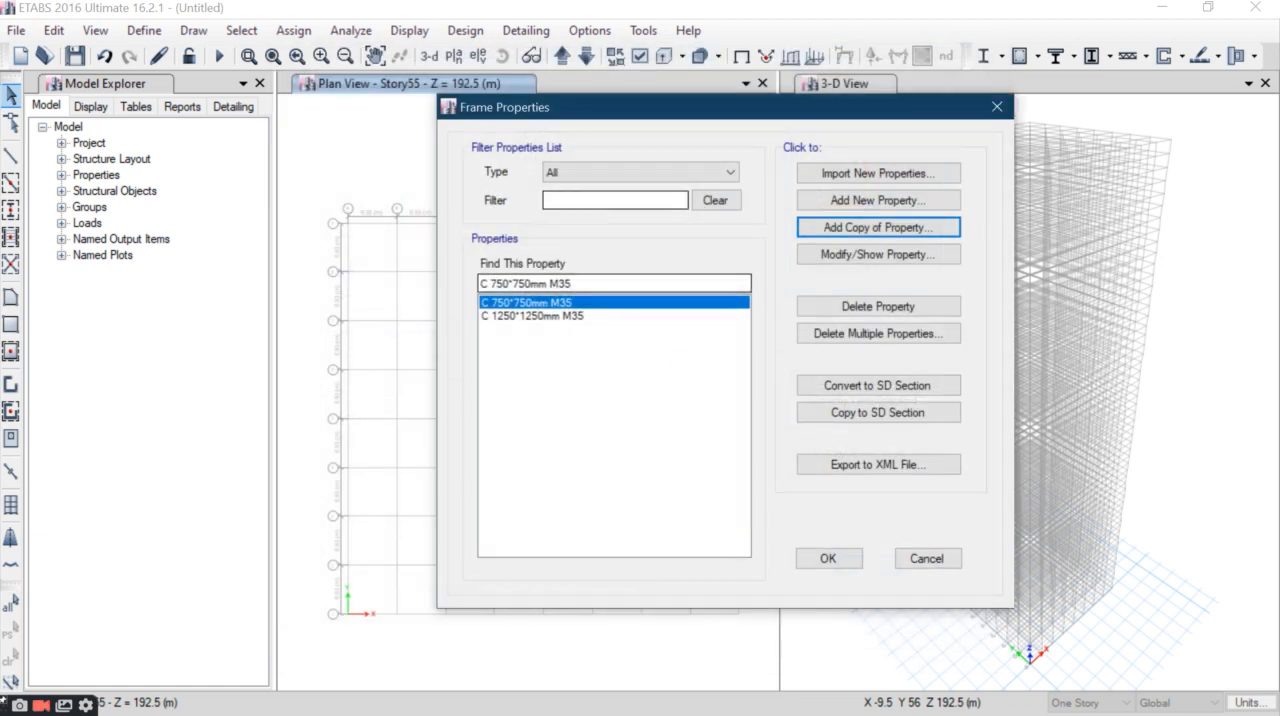
- Look up the beam size in the Word document and add a rectangular concrete section named "B 350*800mm M35" with material M35
click(700, 15)
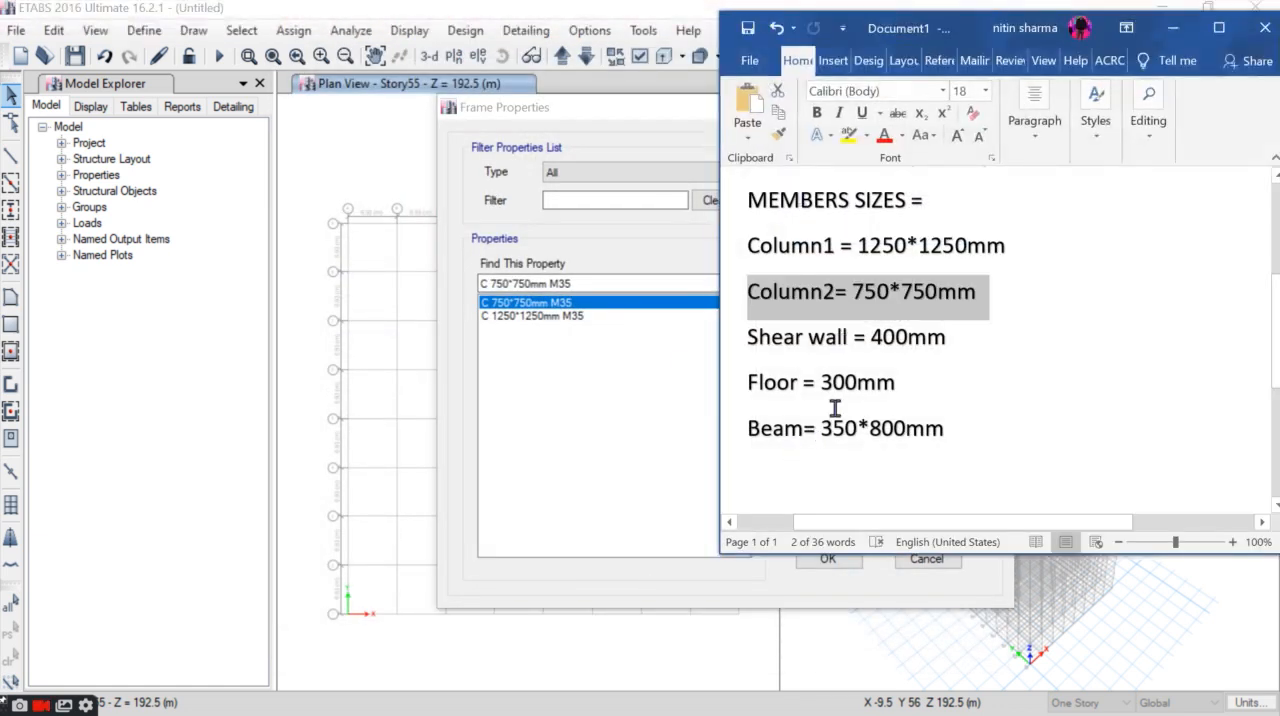
click(951, 428)
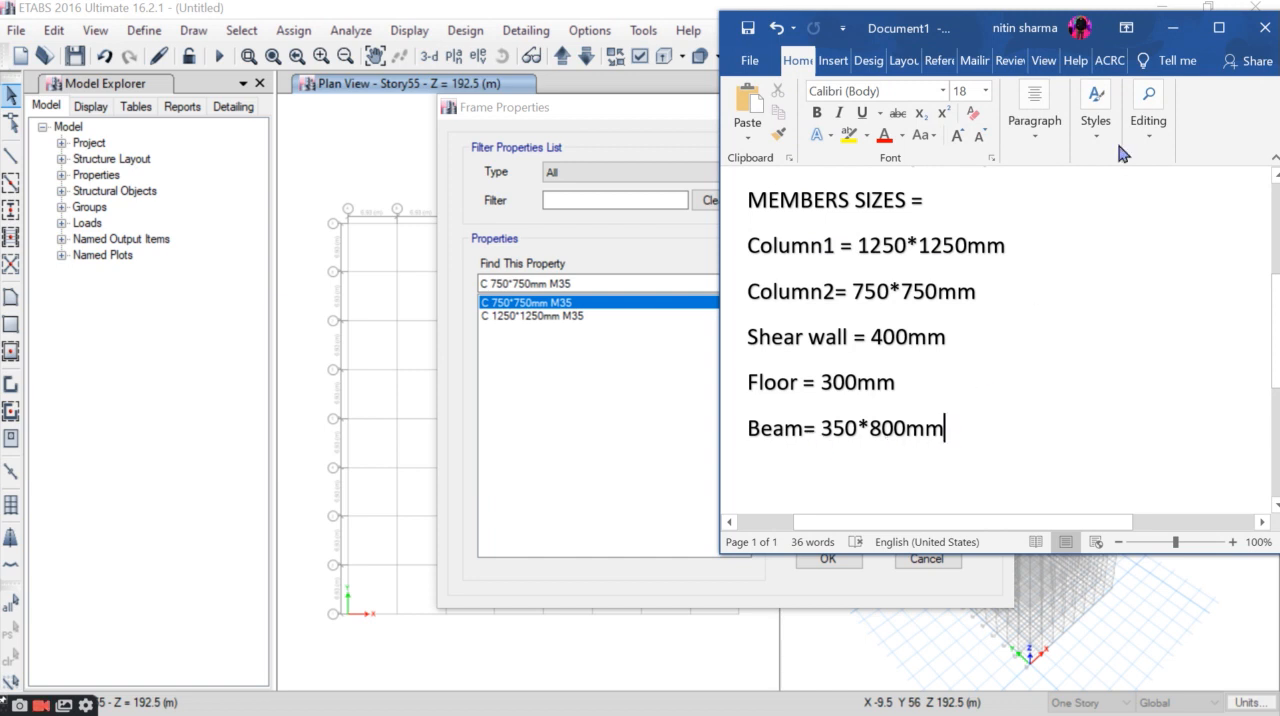
click(1162, 28)
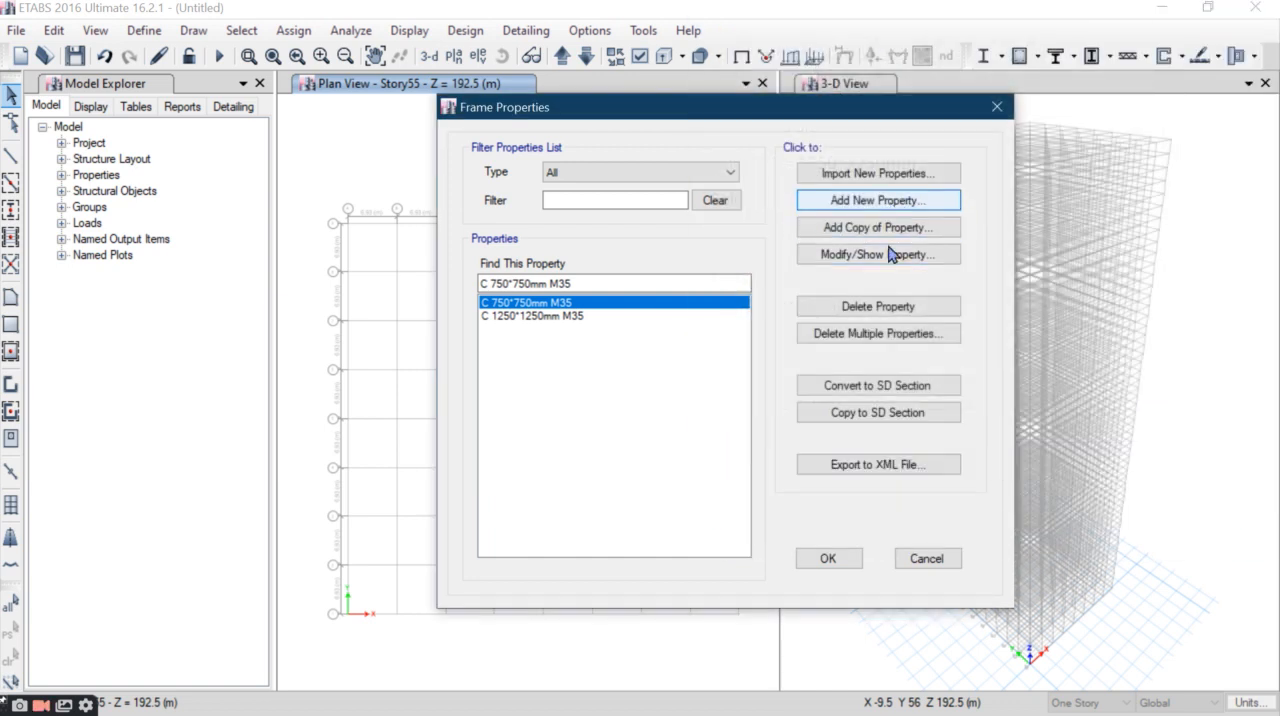
click(889, 203)
click(300, 328)
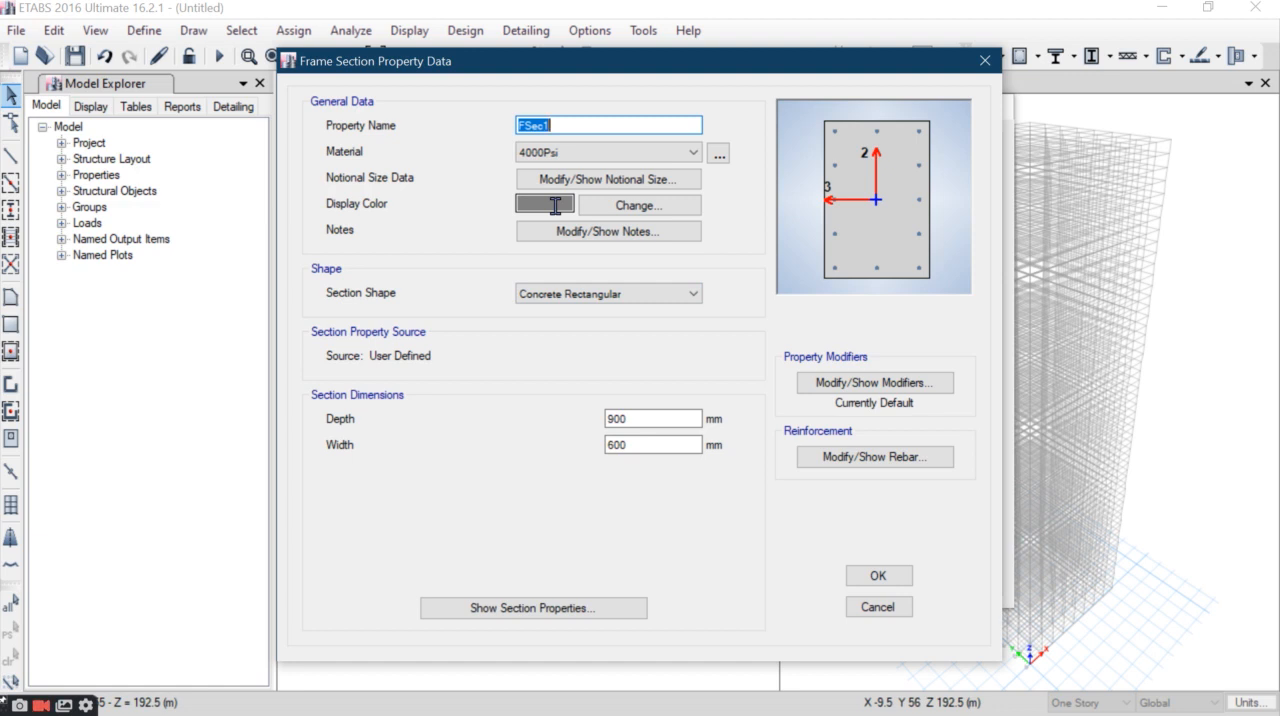
text(B 350*800mm M35)
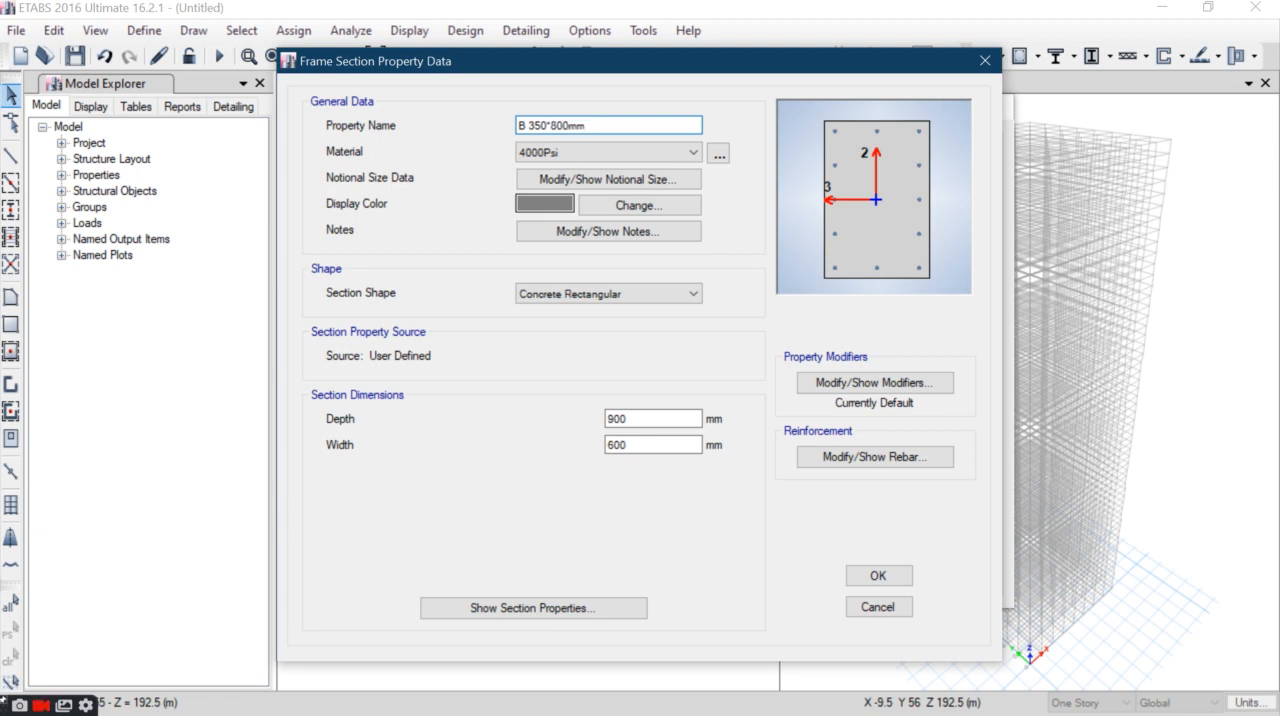
click(605, 153)
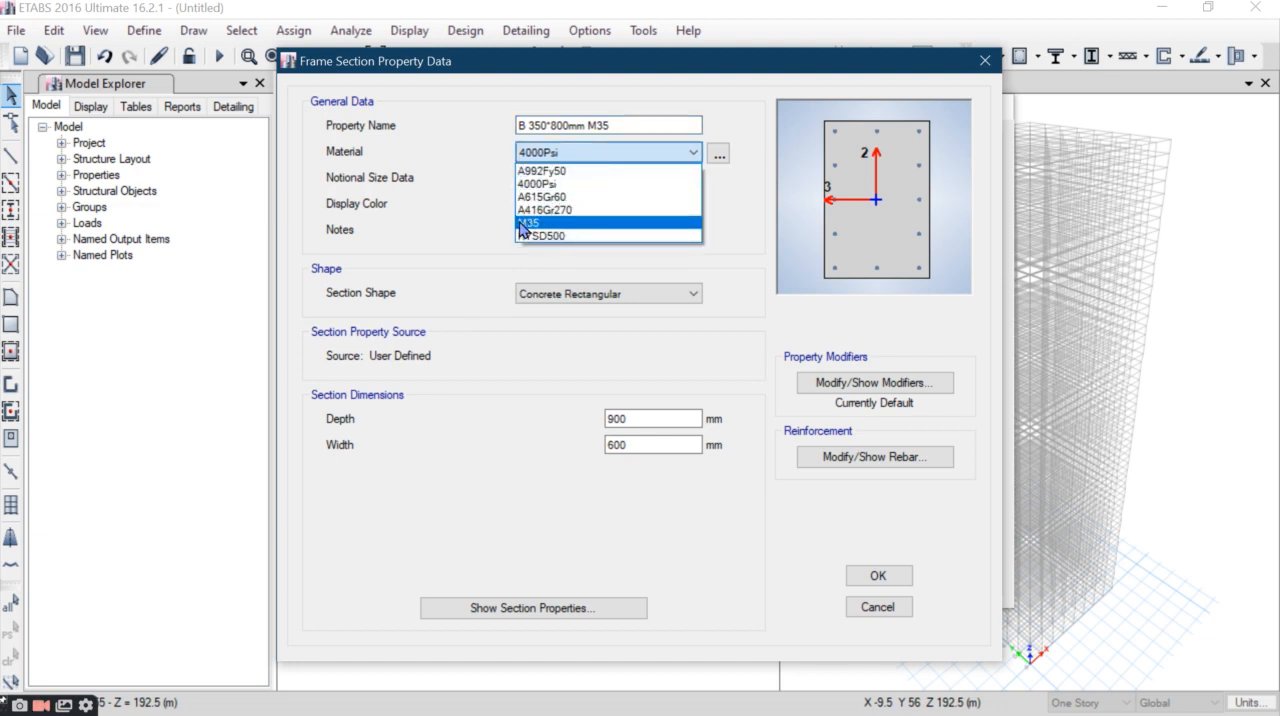
click(522, 224)
- Set the beam section's depth to 800 mm and width to 350 mm
double_click(614, 419)
text(800)
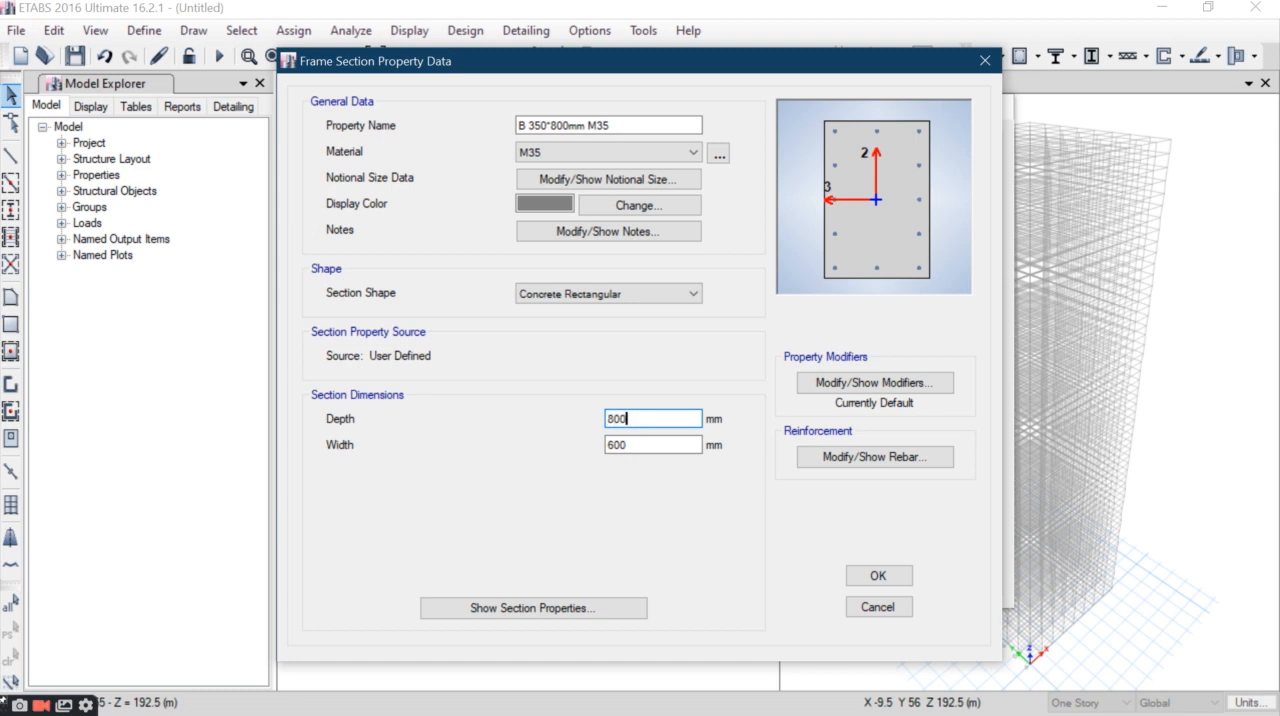
key(Tab)
text(350)
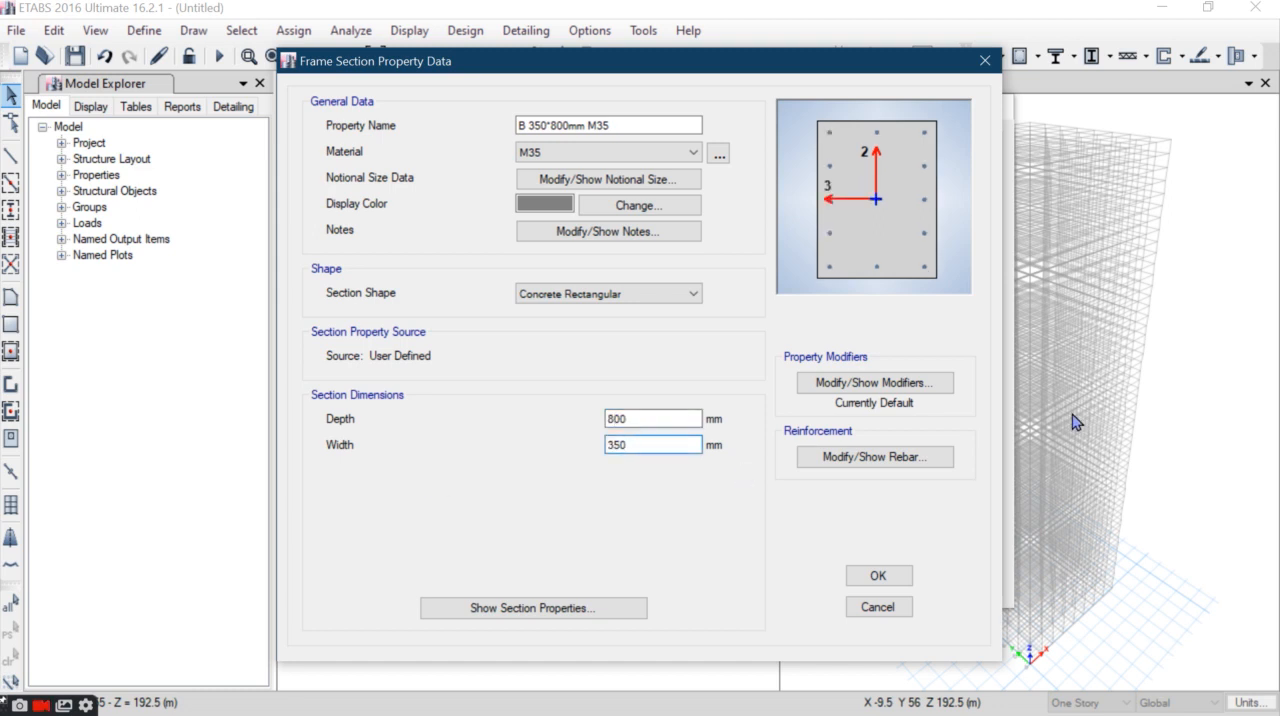
- Set the beam's stiffness modifiers for moment of inertia about the 2 and 3 axes to 0.35
click(846, 388)
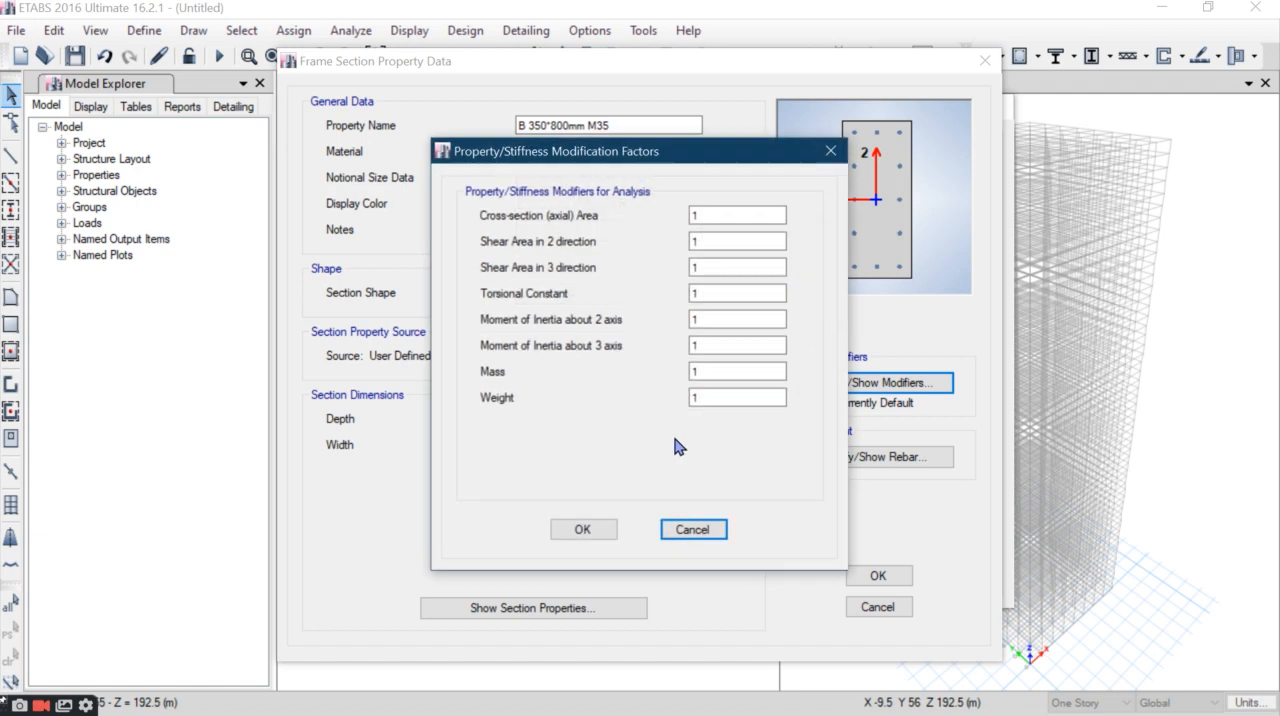
click(708, 319)
key(BackSpace)
text(0.35)
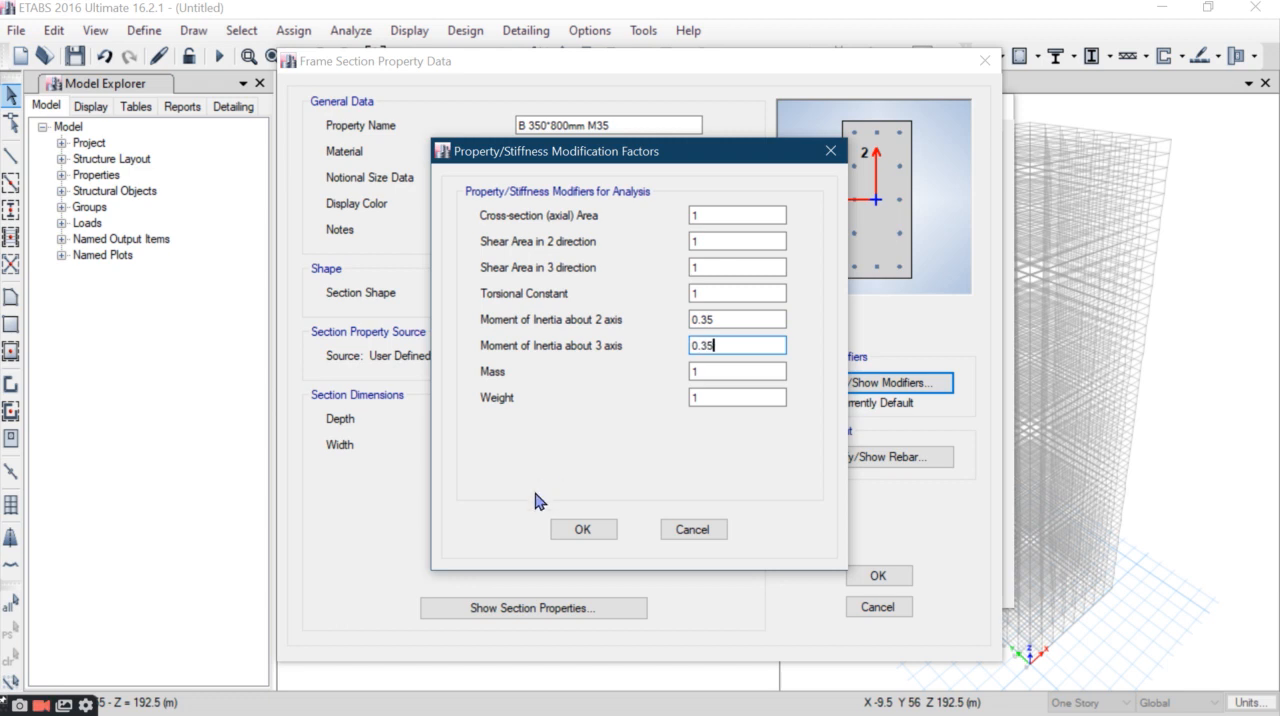
click(583, 528)
- Set the beam's reinforcement to M3 Design Only with HYSD500 for longitudinal and confinement bars, and save the section
click(877, 462)
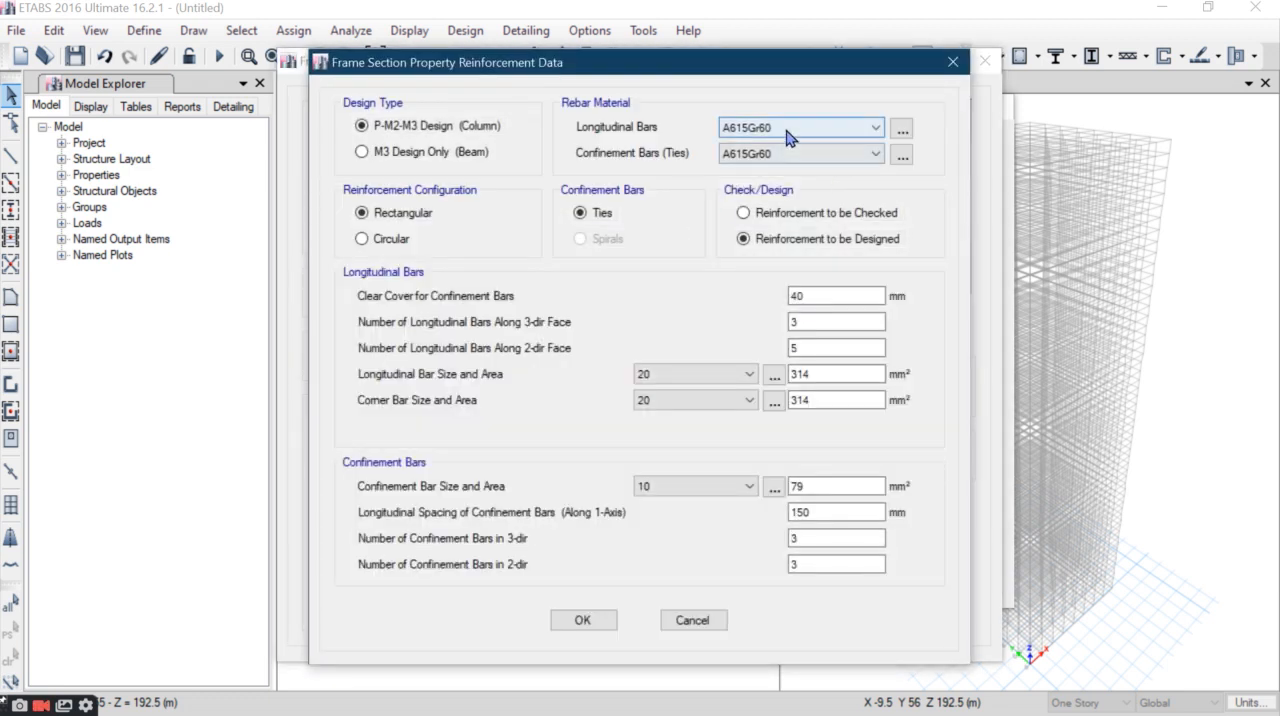
click(787, 131)
click(770, 149)
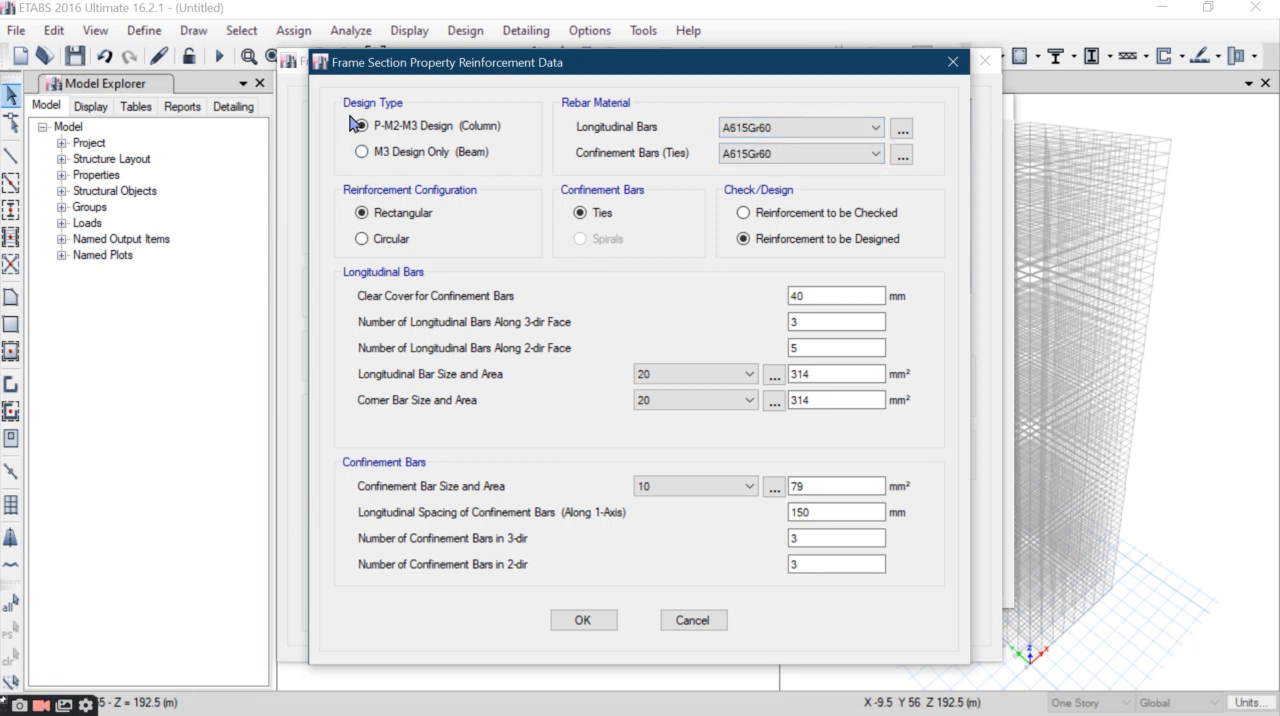
click(388, 158)
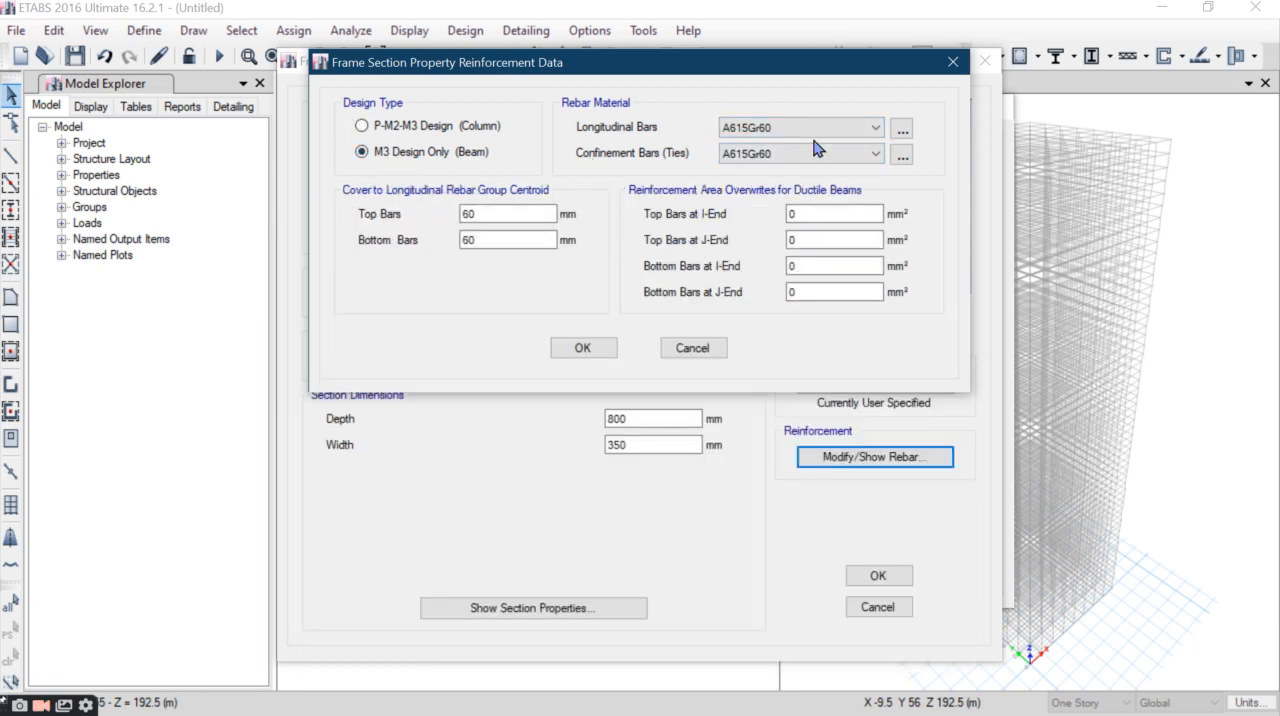
click(808, 127)
click(790, 160)
click(790, 153)
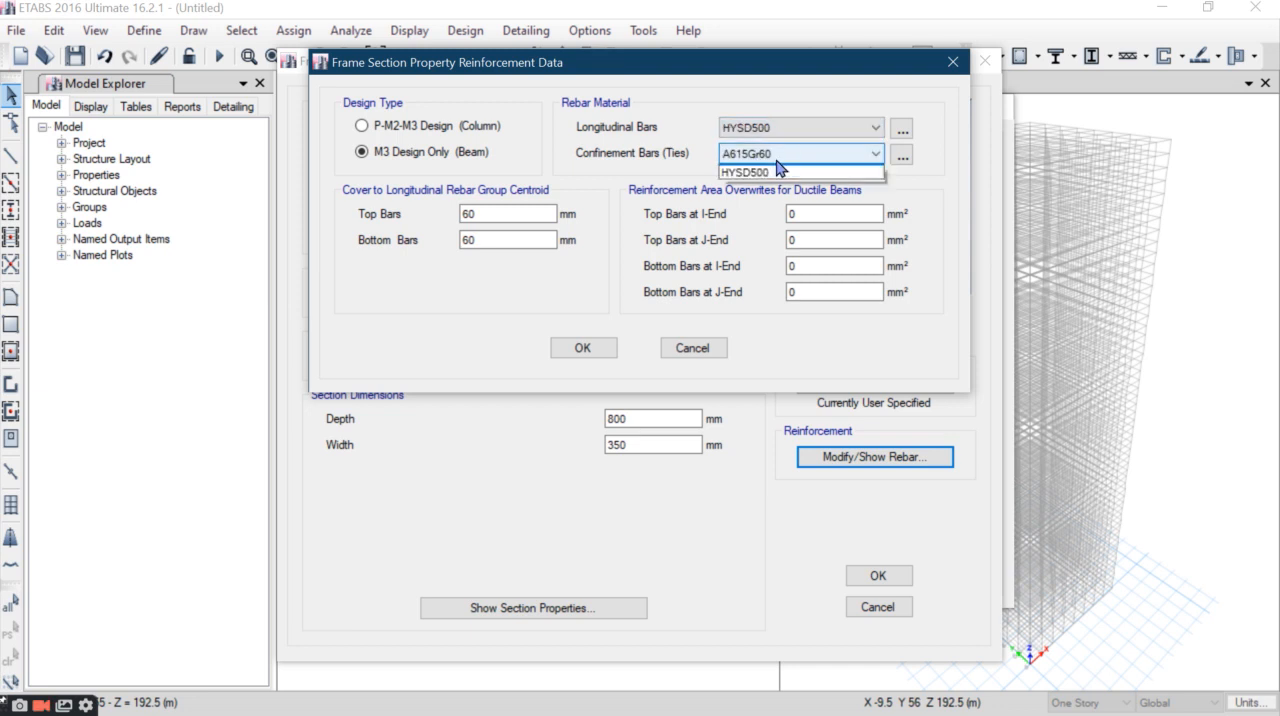
click(779, 172)
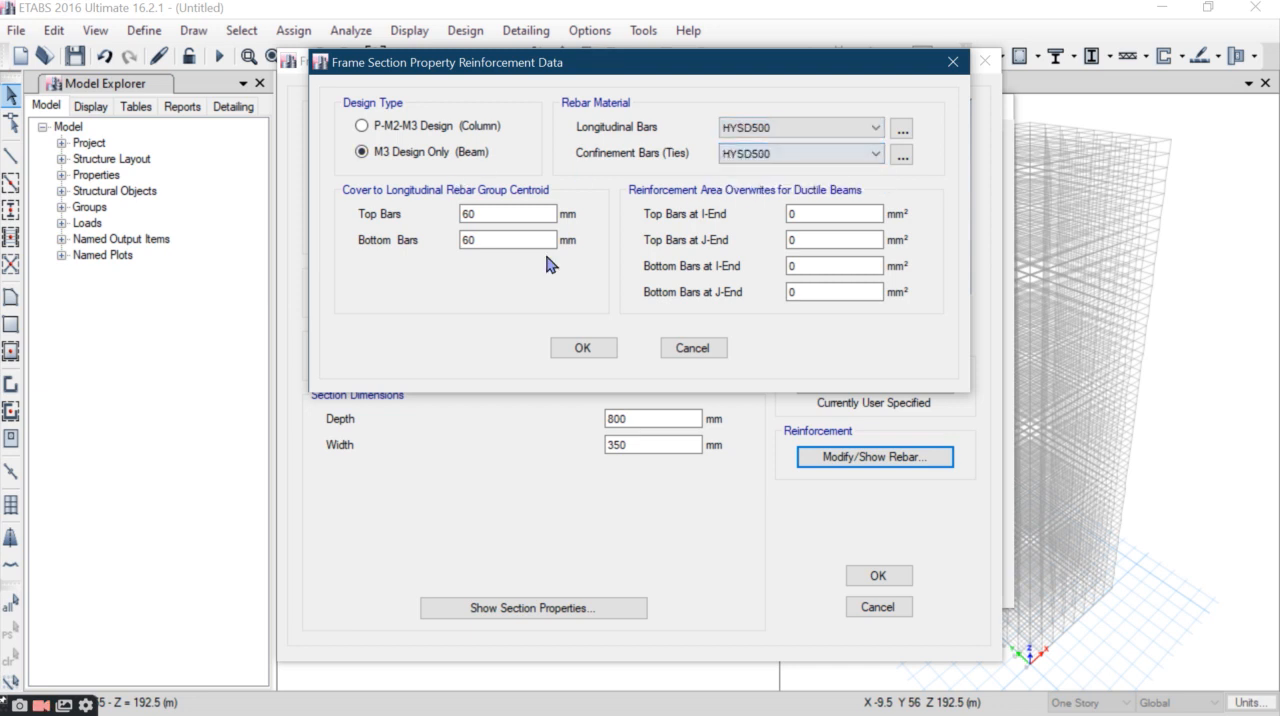
click(583, 347)
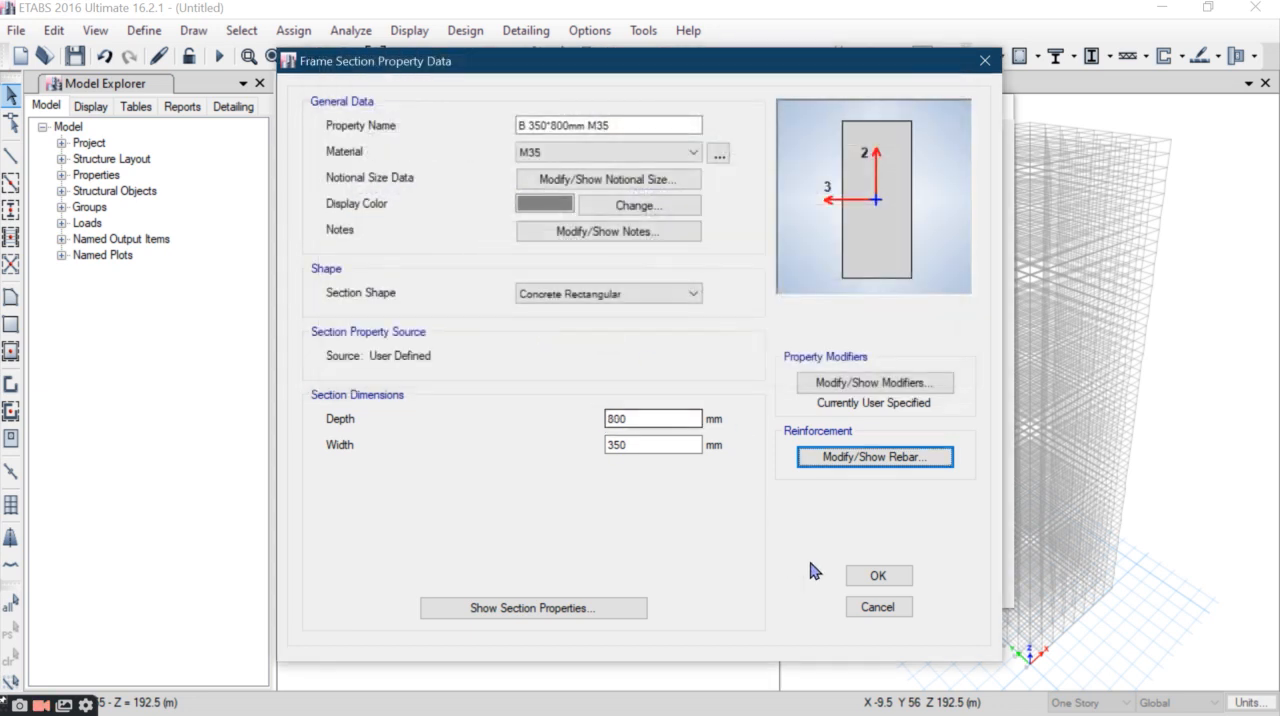
click(878, 575)
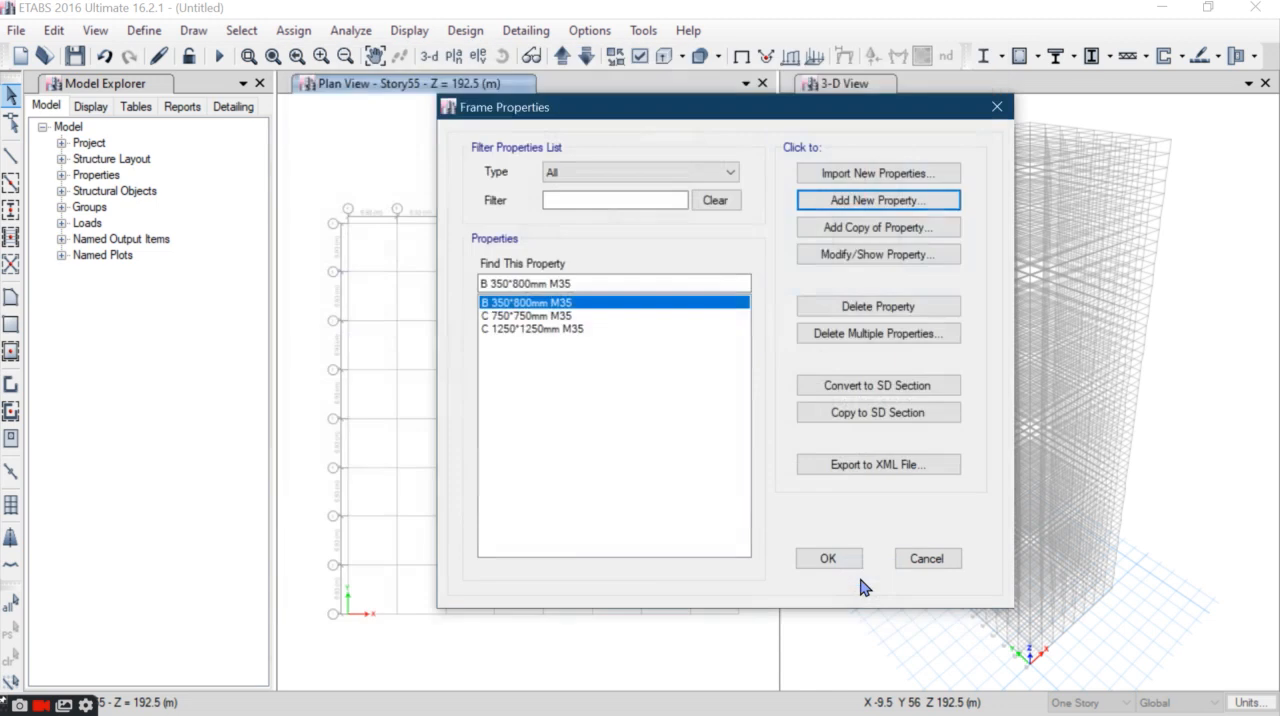
- Review the beam section's reinforcement cover settings and accept the frame section definitions
click(830, 257)
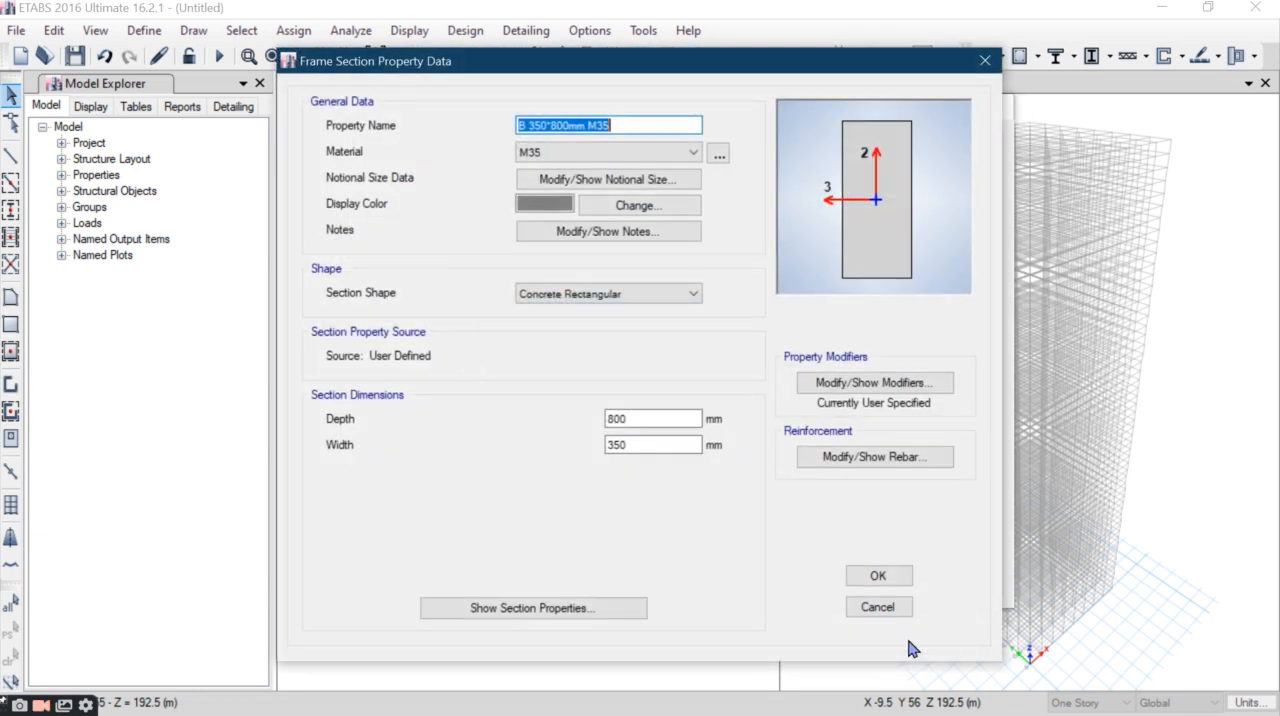
click(872, 460)
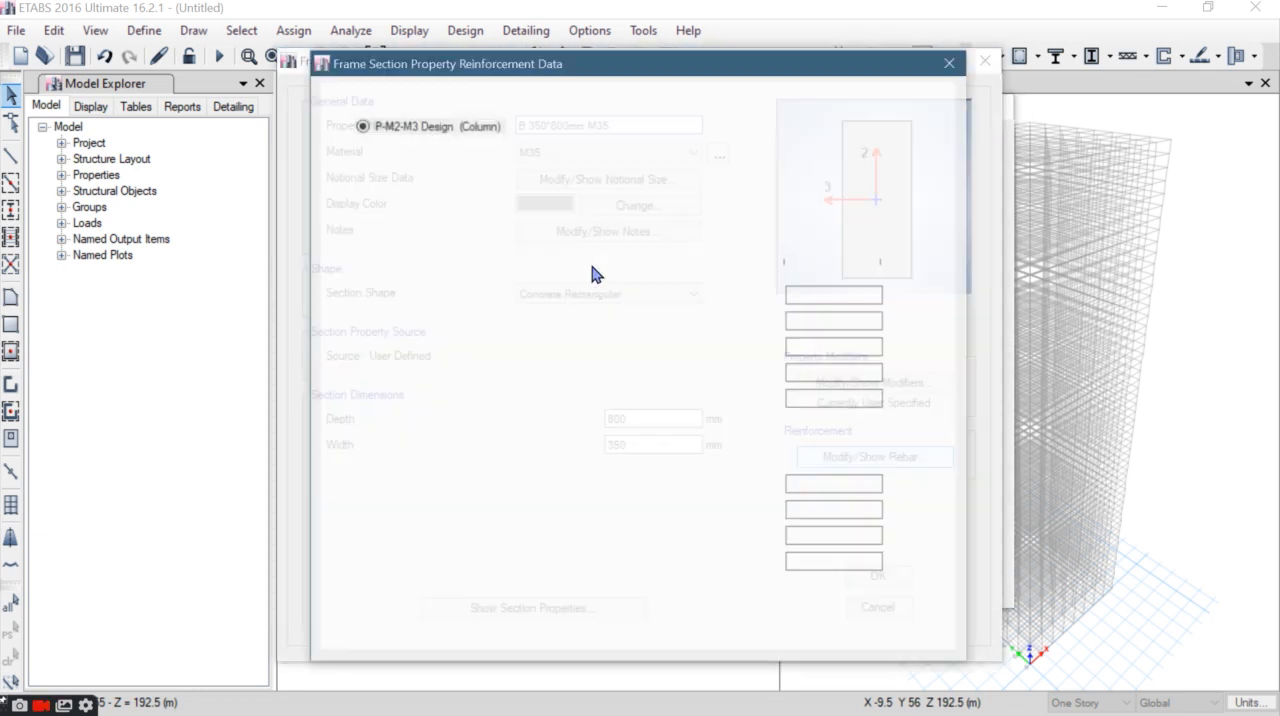
click(523, 214)
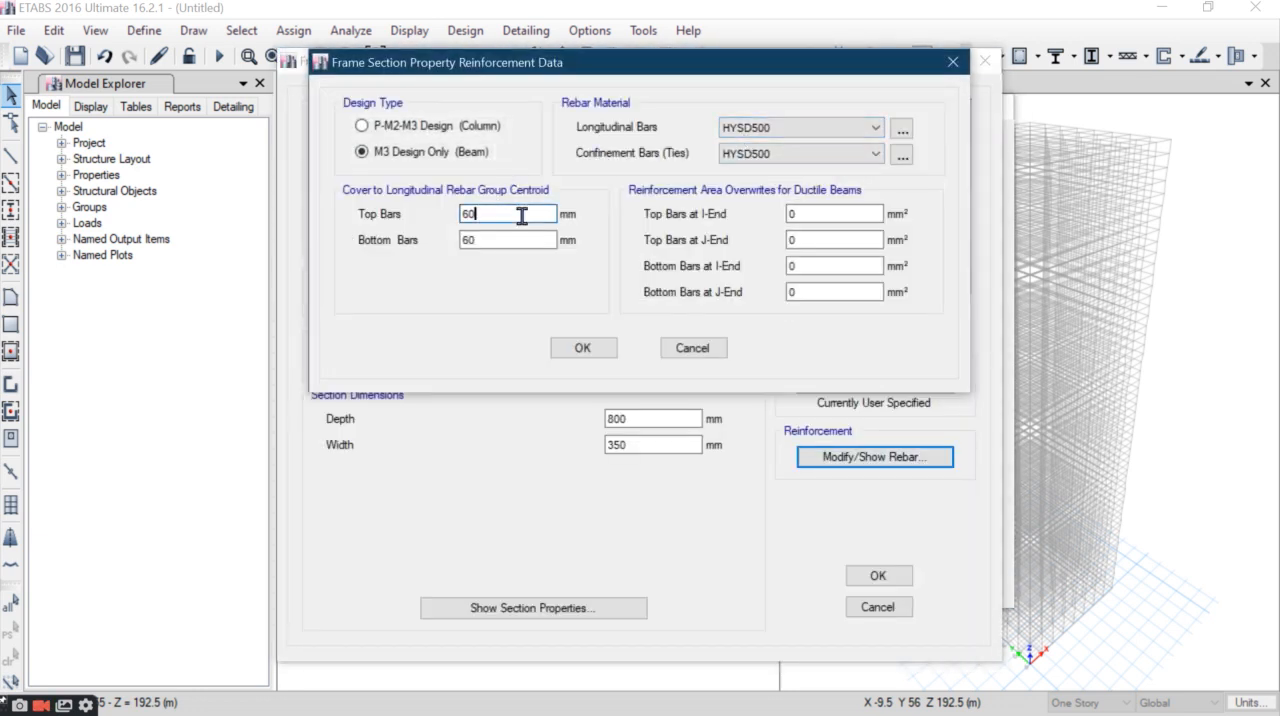
click(582, 348)
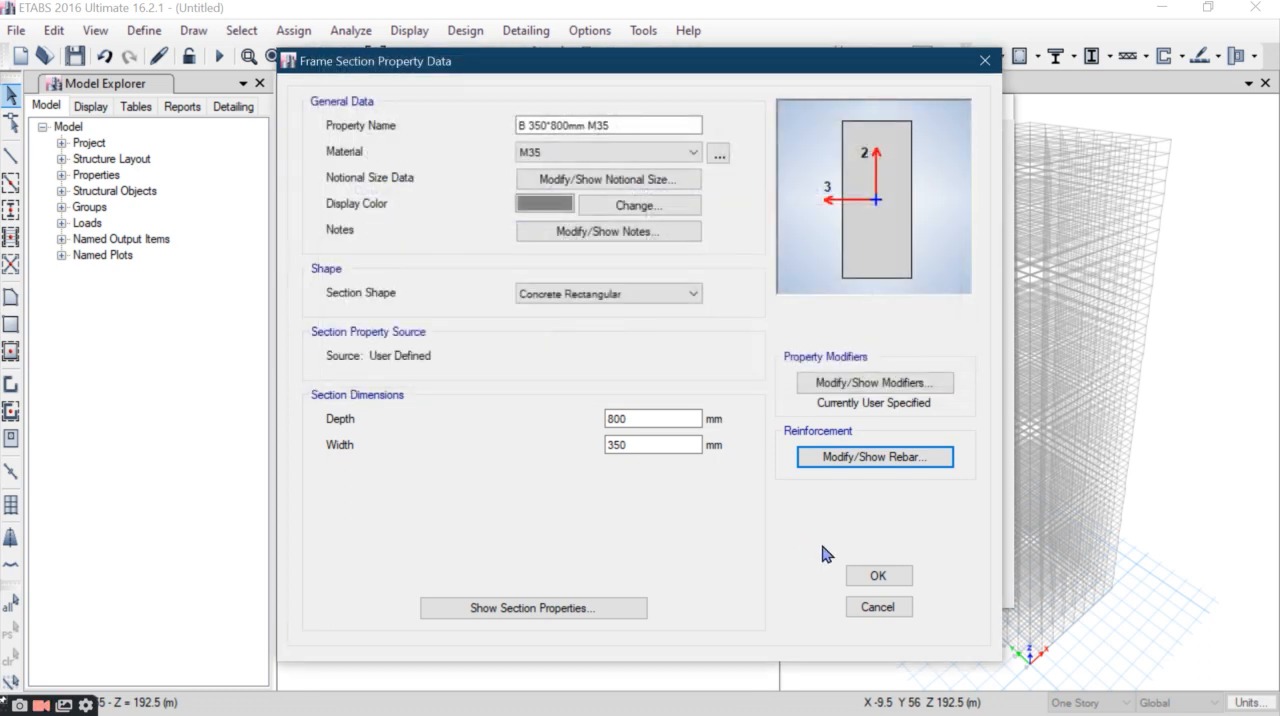
click(868, 576)
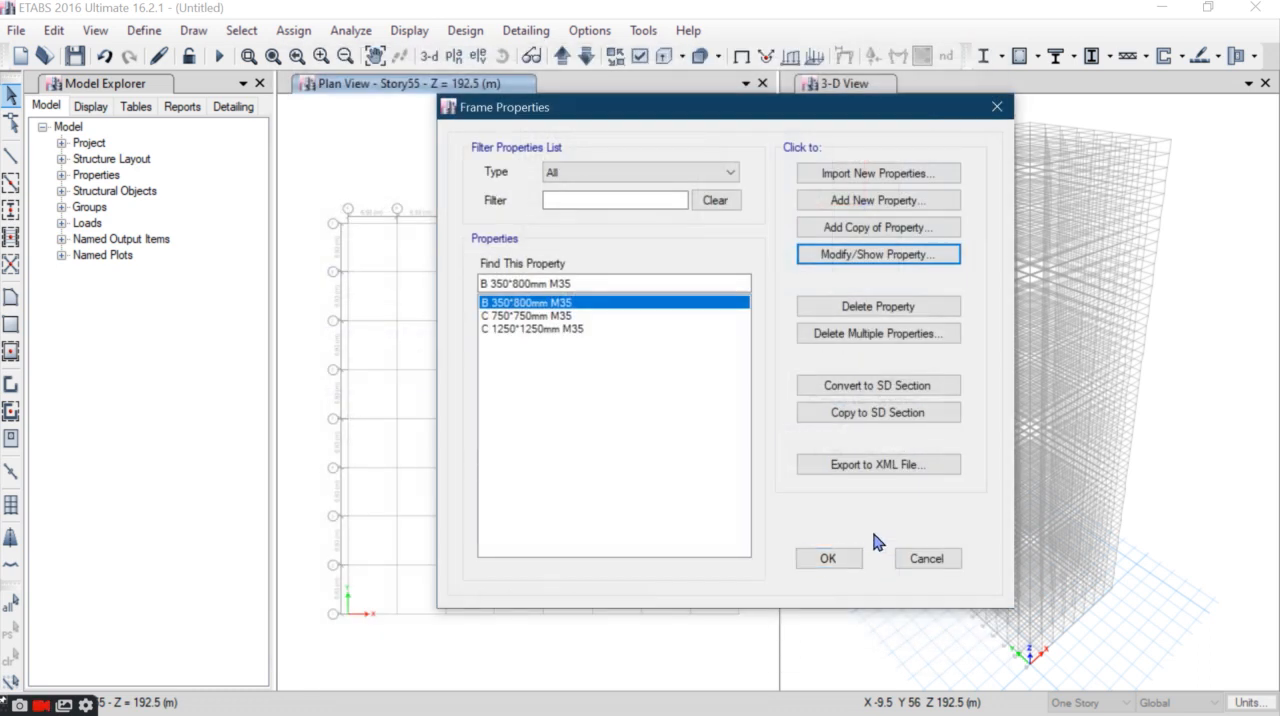
click(818, 560)
- Check the shear wall and floor sizes in the Word specification, and delete the Plank1 slab property in ETABS
click(700, 10)
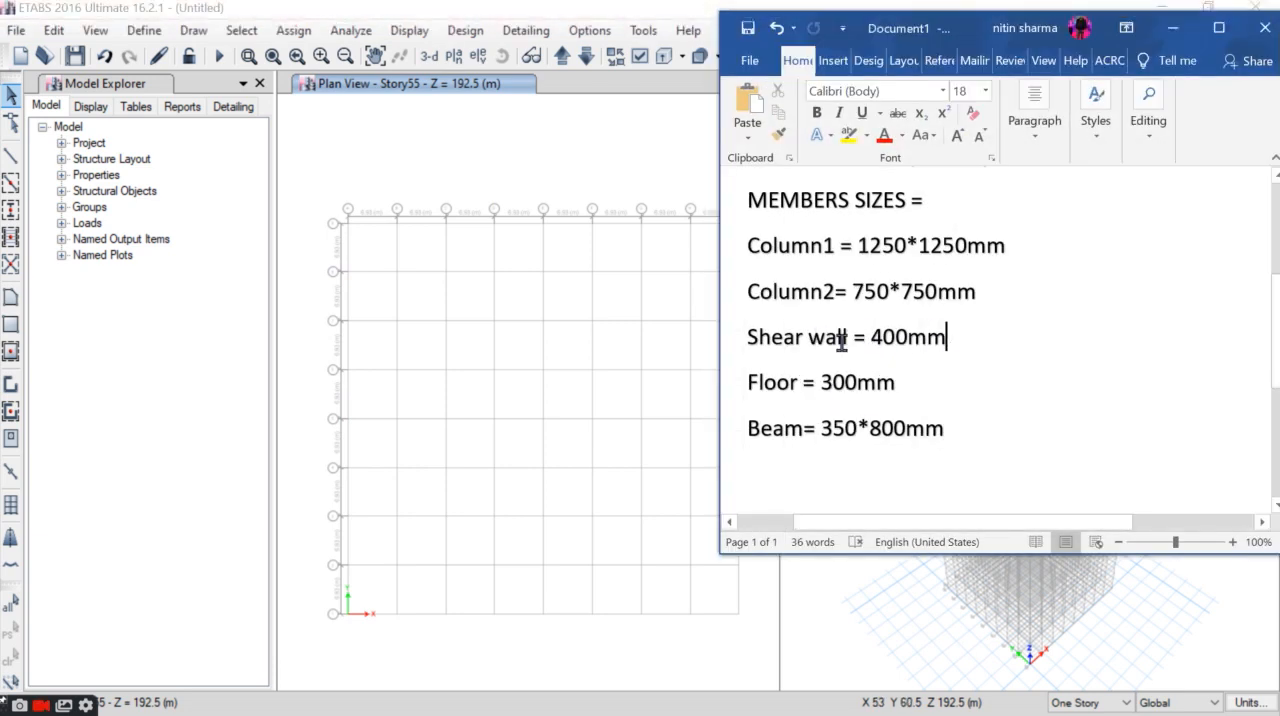
click(974, 449)
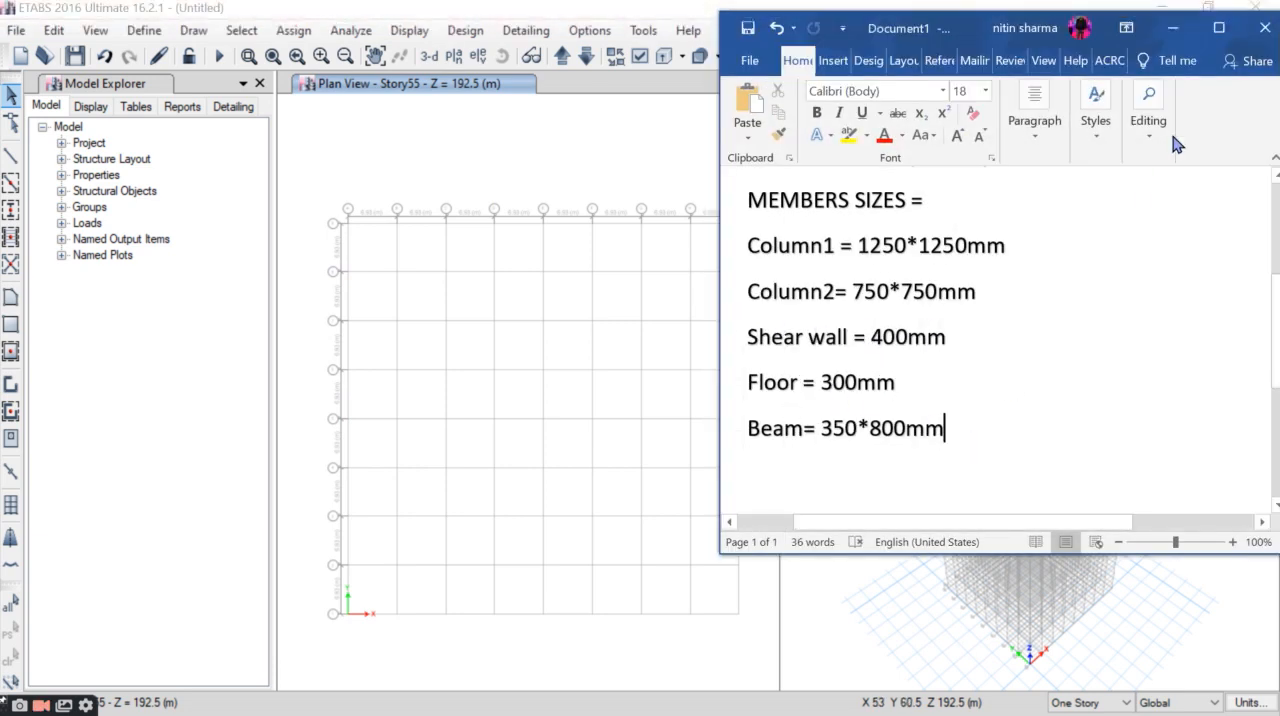
click(1172, 28)
click(144, 30)
mouse_move(205, 86)
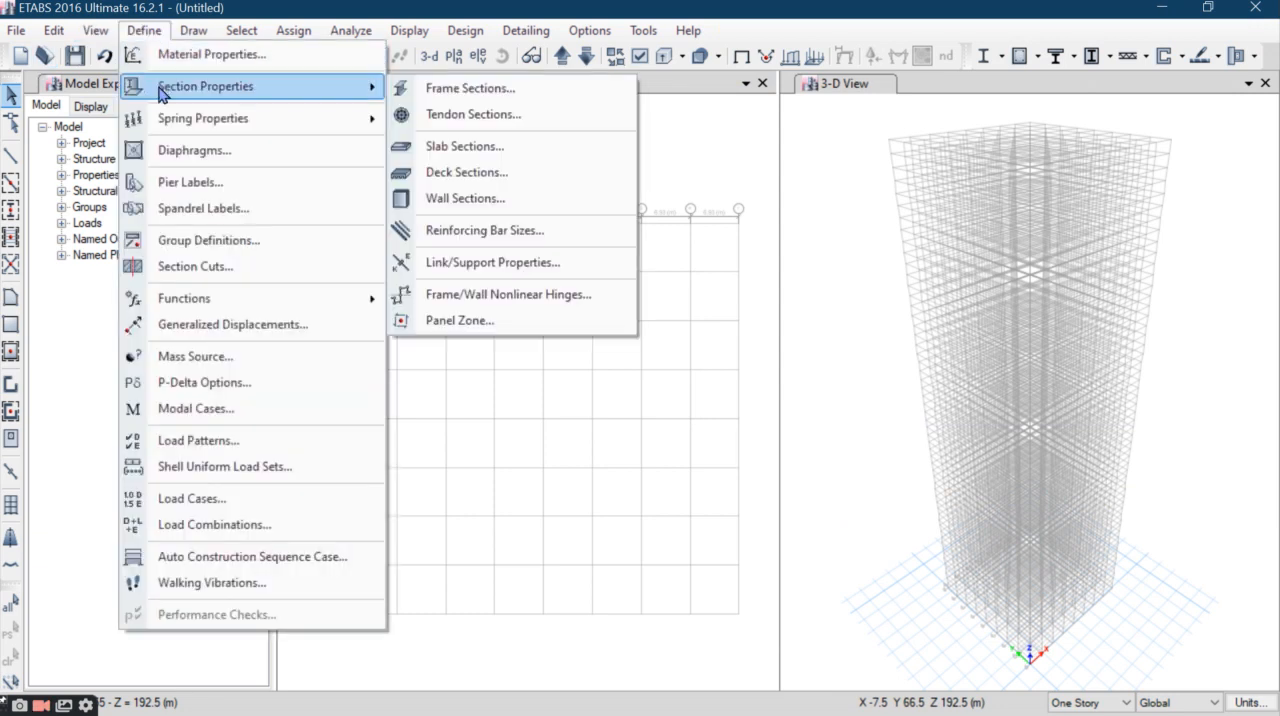
click(489, 148)
click(499, 302)
click(504, 288)
click(753, 380)
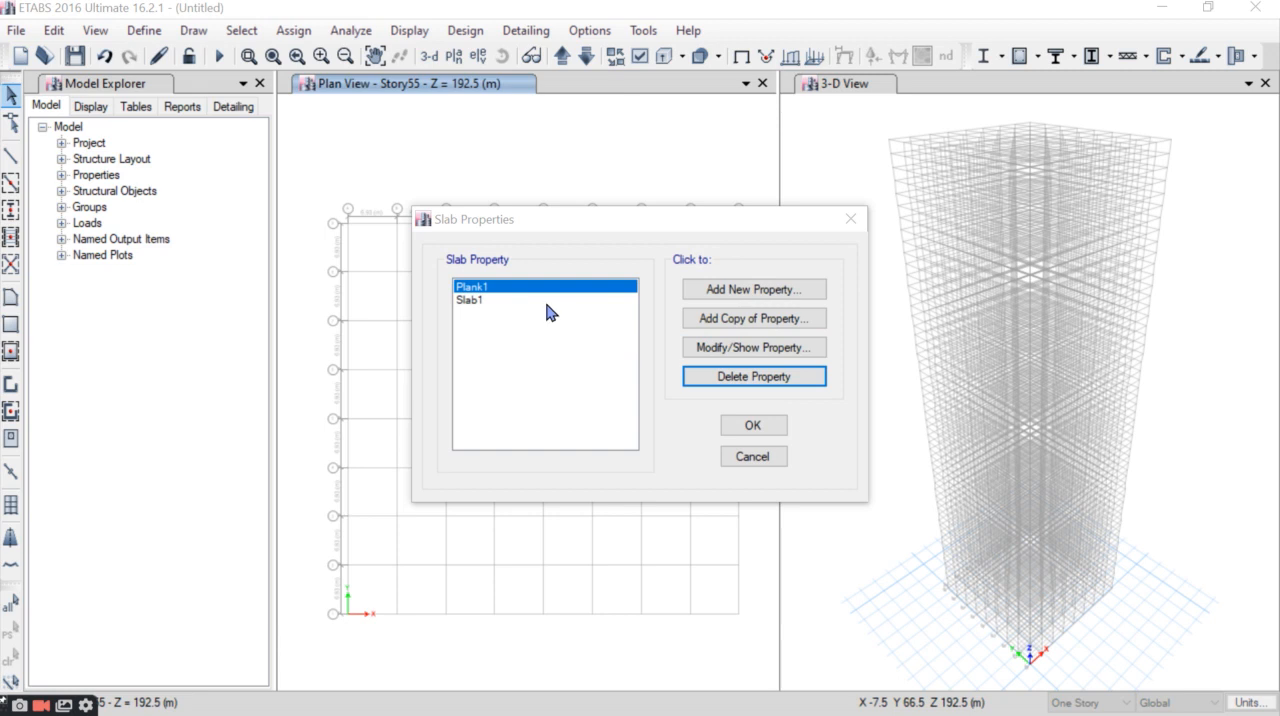
click(640, 431)
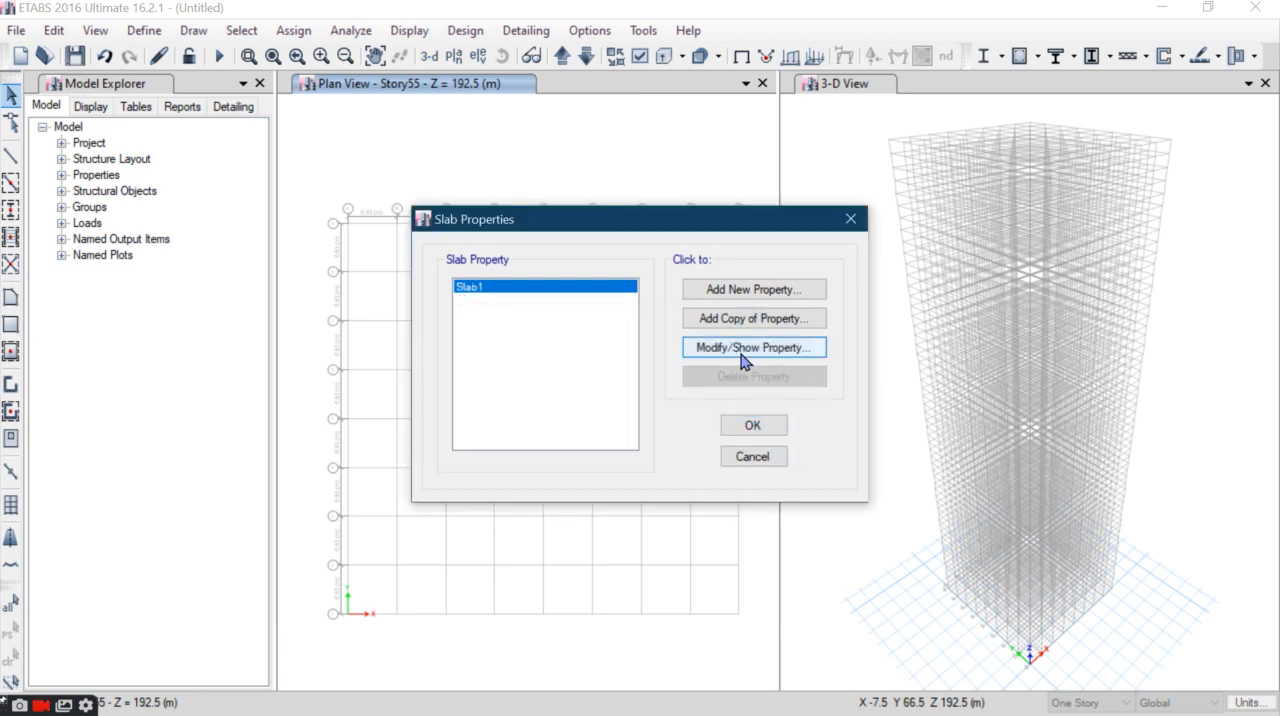
- Redefine the Slab1 property as Slab300mm with M35 material and a thickness of 300 mm, and save it
click(708, 316)
click(697, 146)
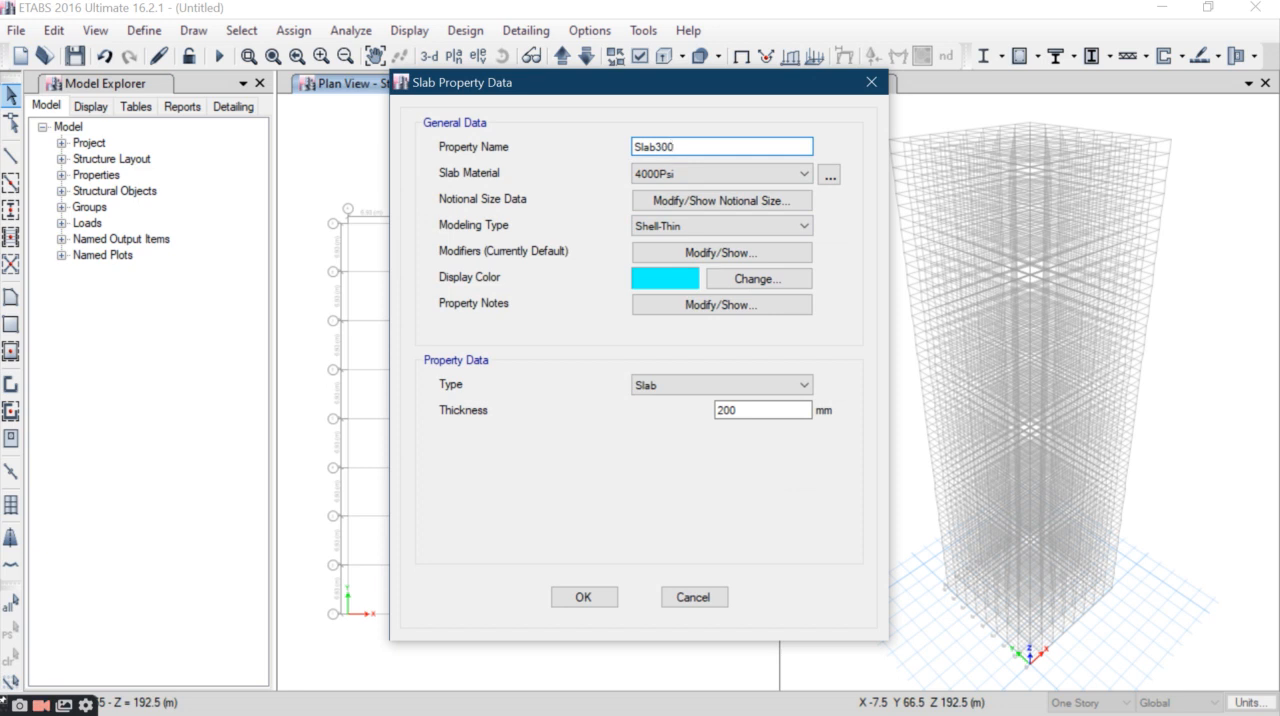
text(300mm)
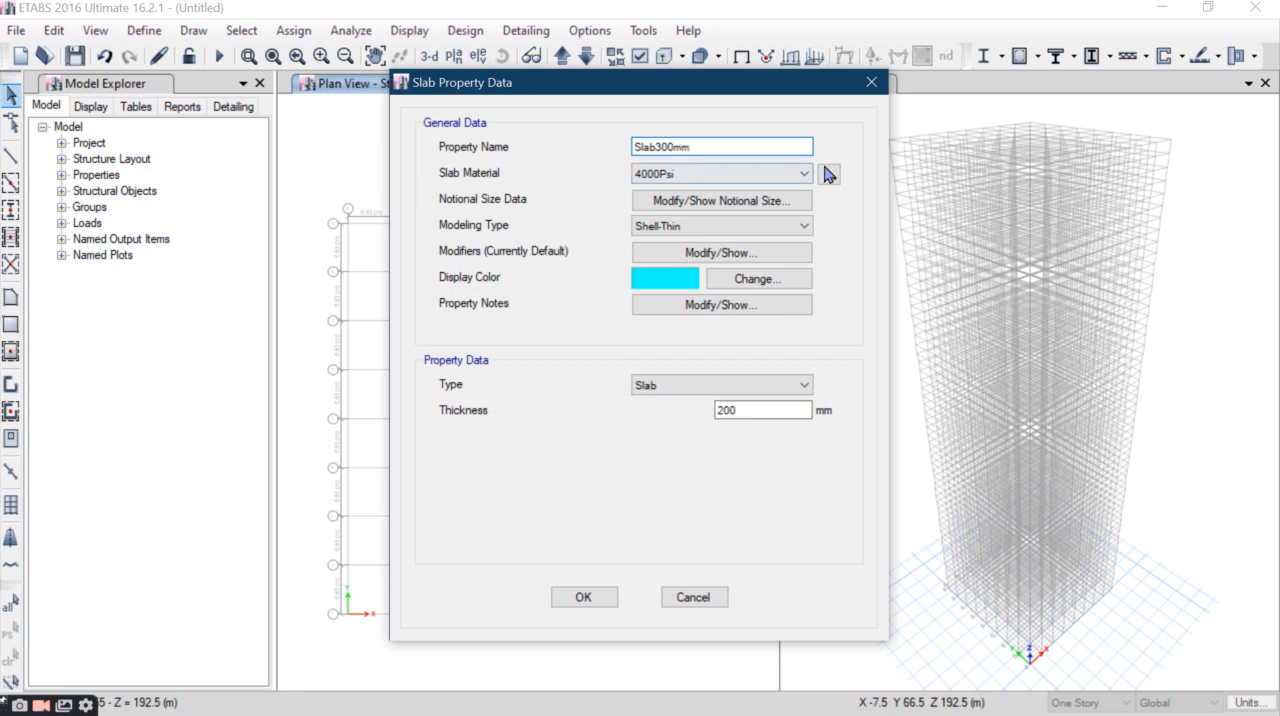
click(680, 173)
click(660, 244)
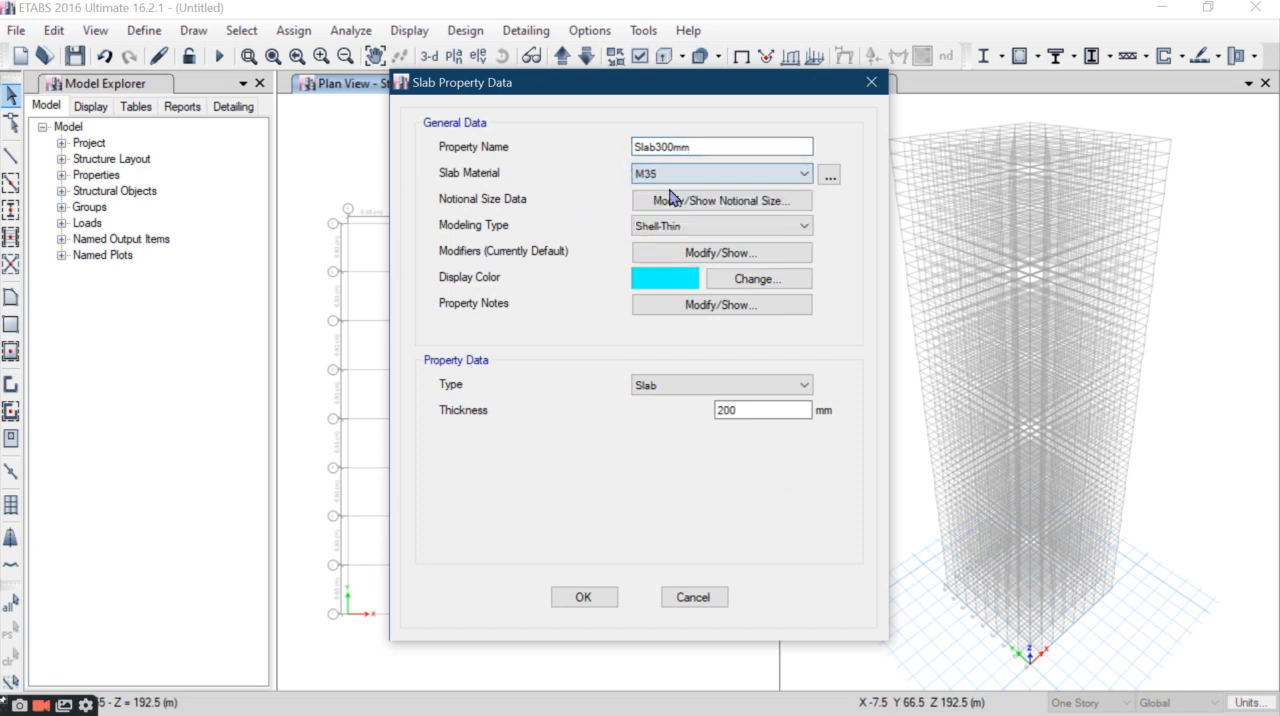
double_click(760, 412)
text(300)
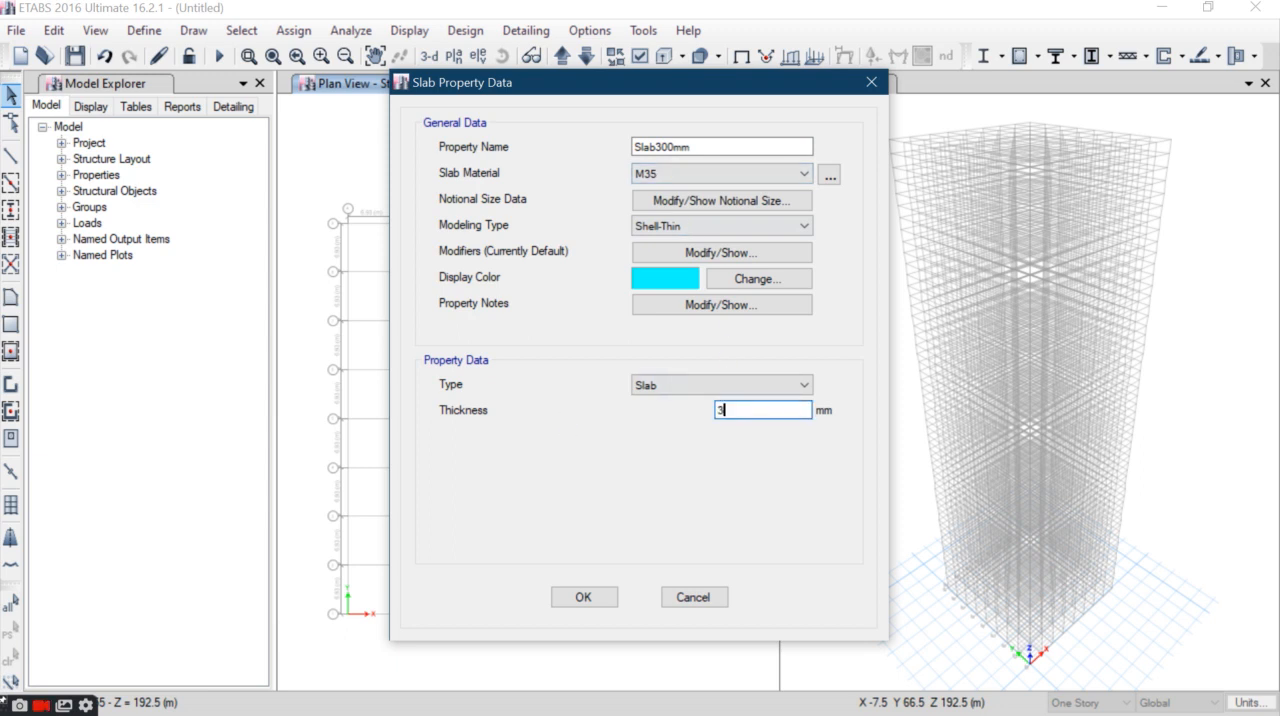
key(Return)
click(751, 427)
- Redefine the Wall1 property as "Wall400mm M35" with M35 material and a thickness of 400 mm, and save it
click(143, 30)
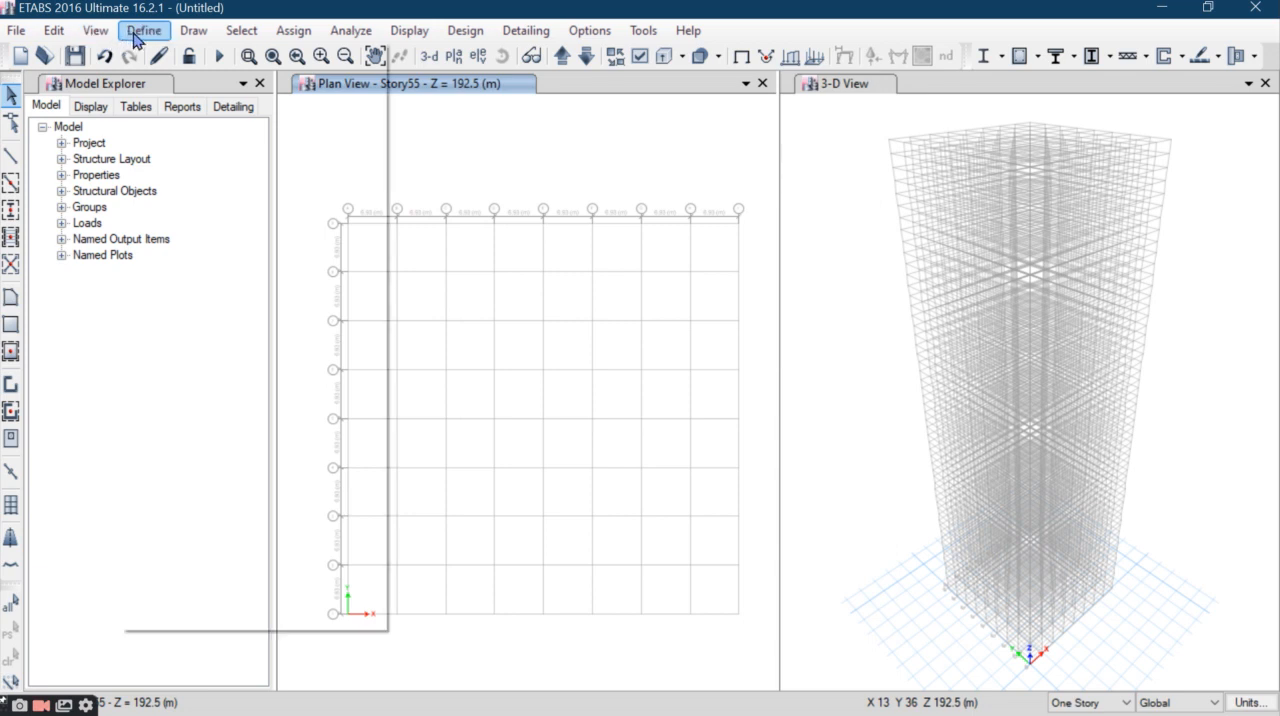
mouse_move(250, 90)
click(466, 198)
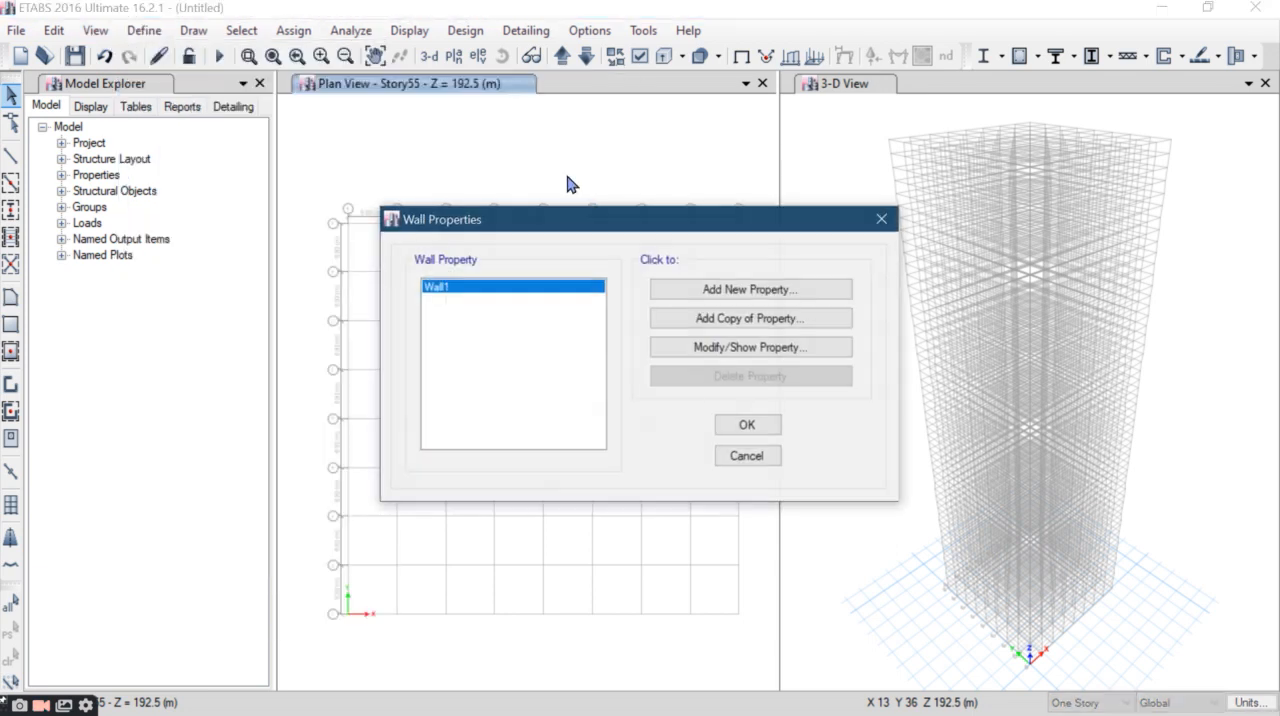
click(752, 345)
click(686, 209)
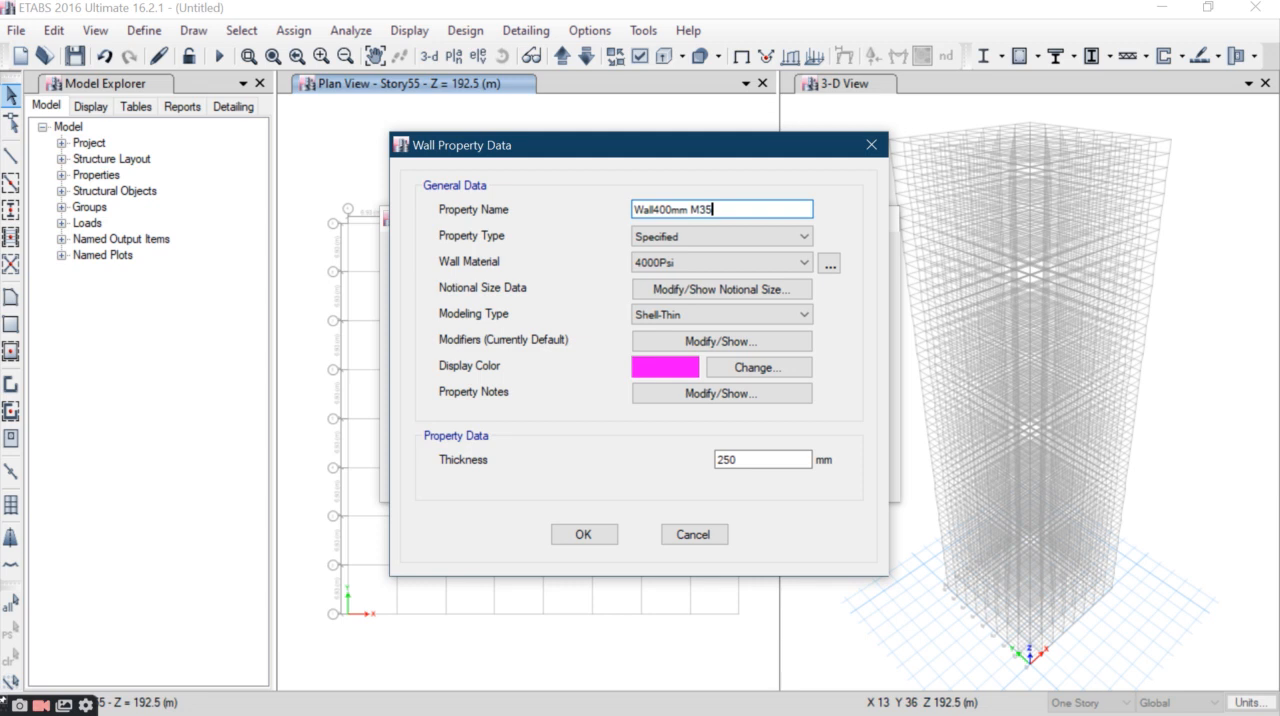
click(706, 264)
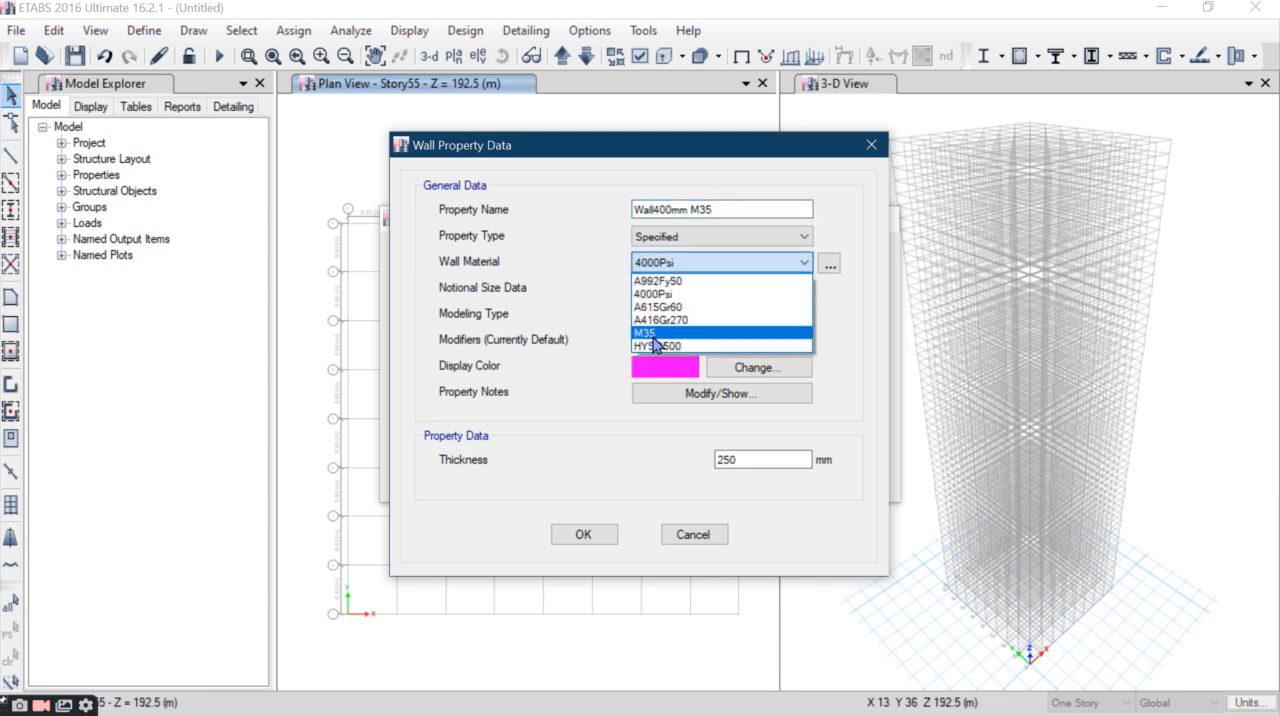
click(655, 340)
double_click(750, 458)
text(400)
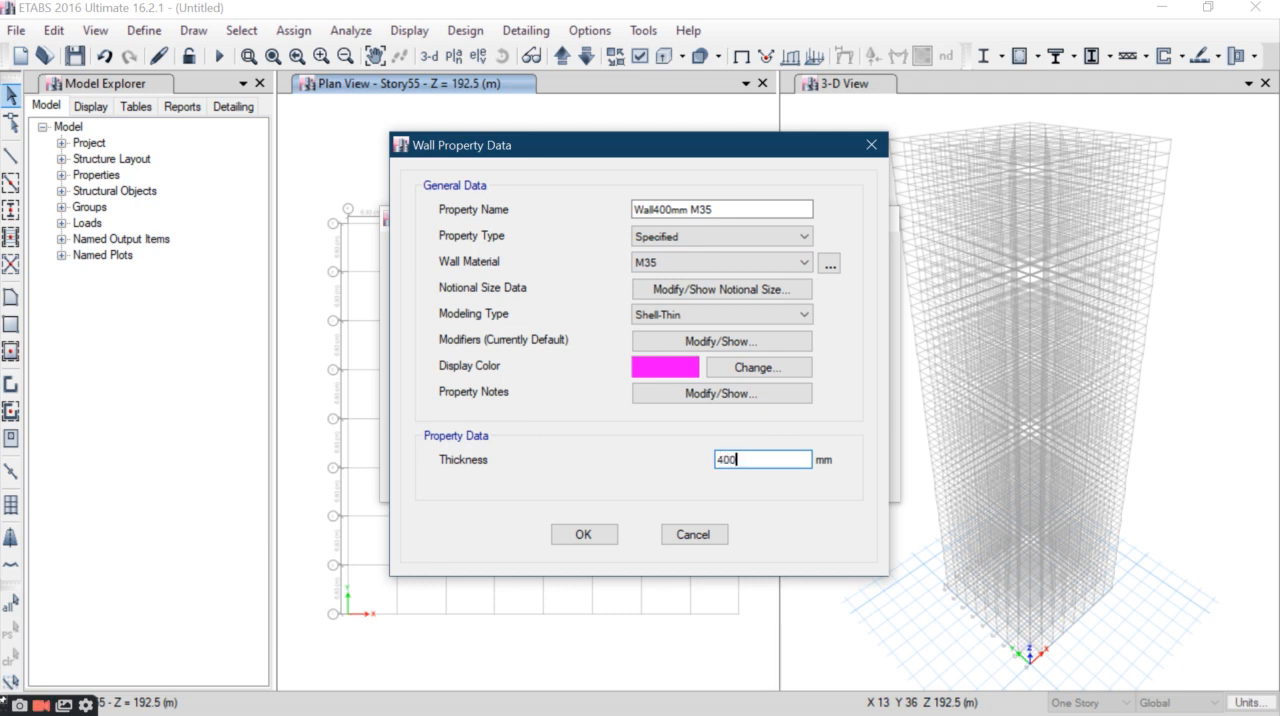
click(594, 540)
click(748, 425)
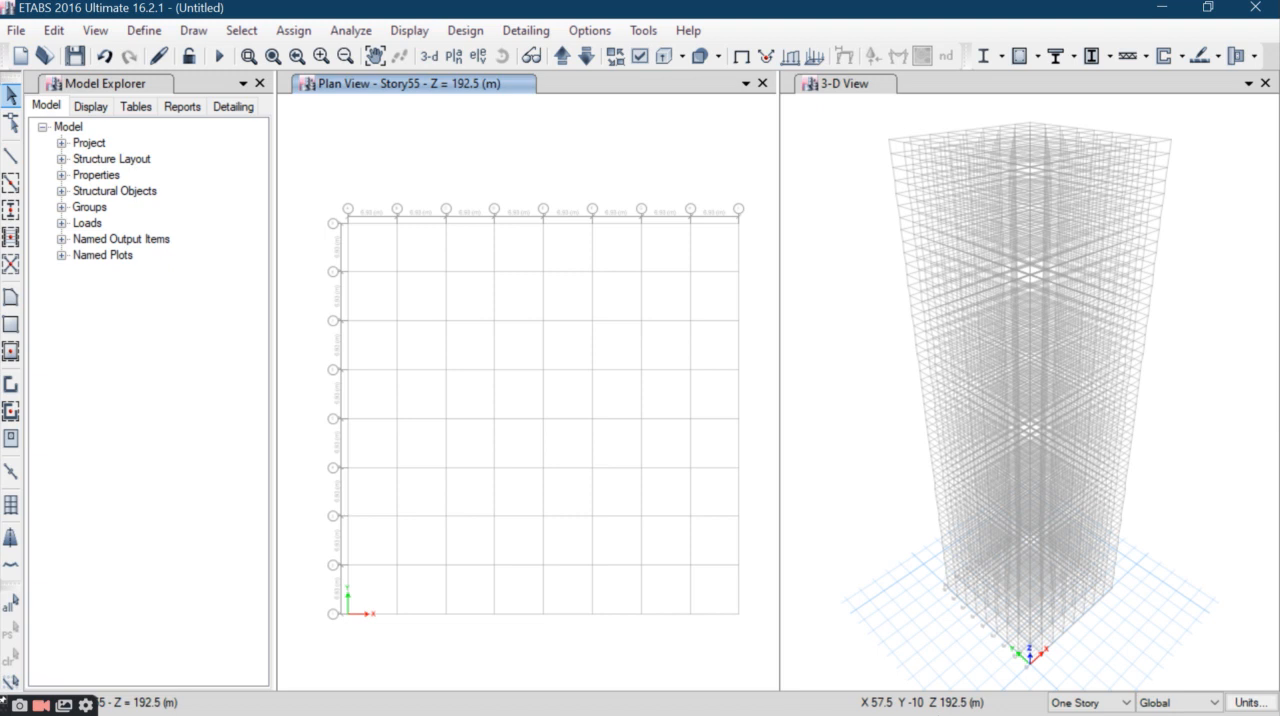
- Draw C 1250*1250mm M35 columns on all stories at every interior grid intersection of the plan
click(1102, 705)
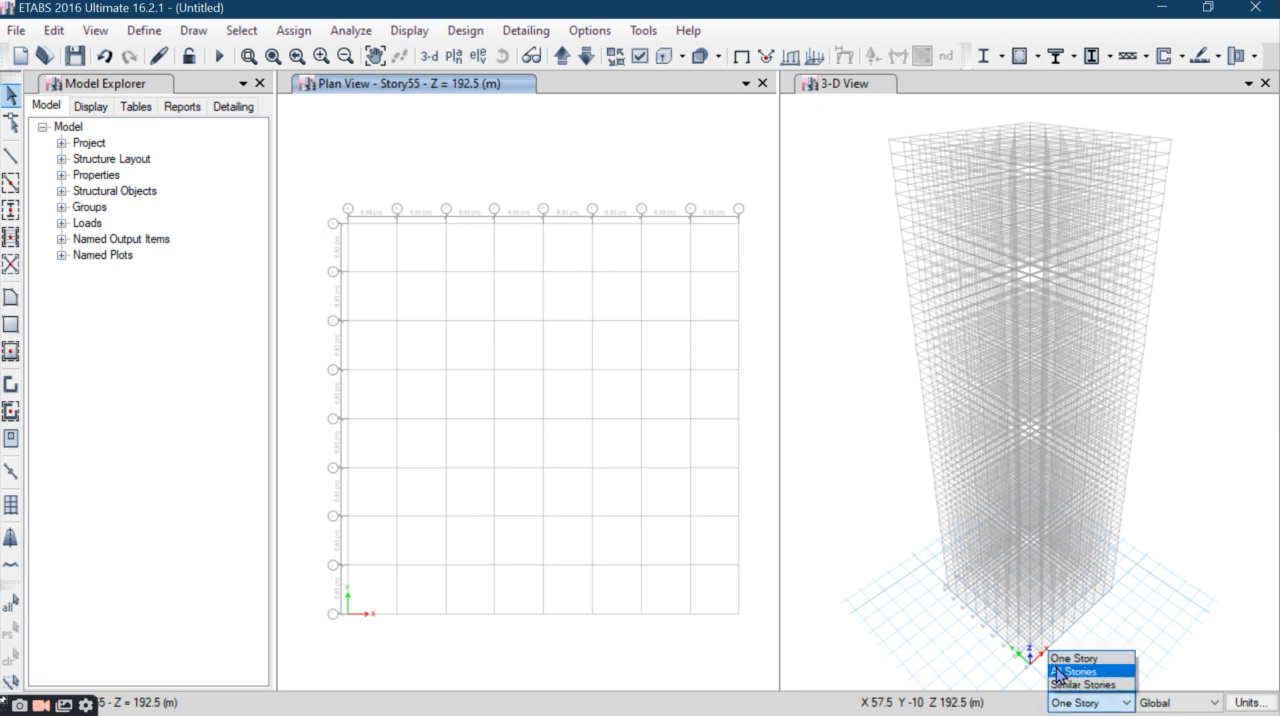
click(1065, 673)
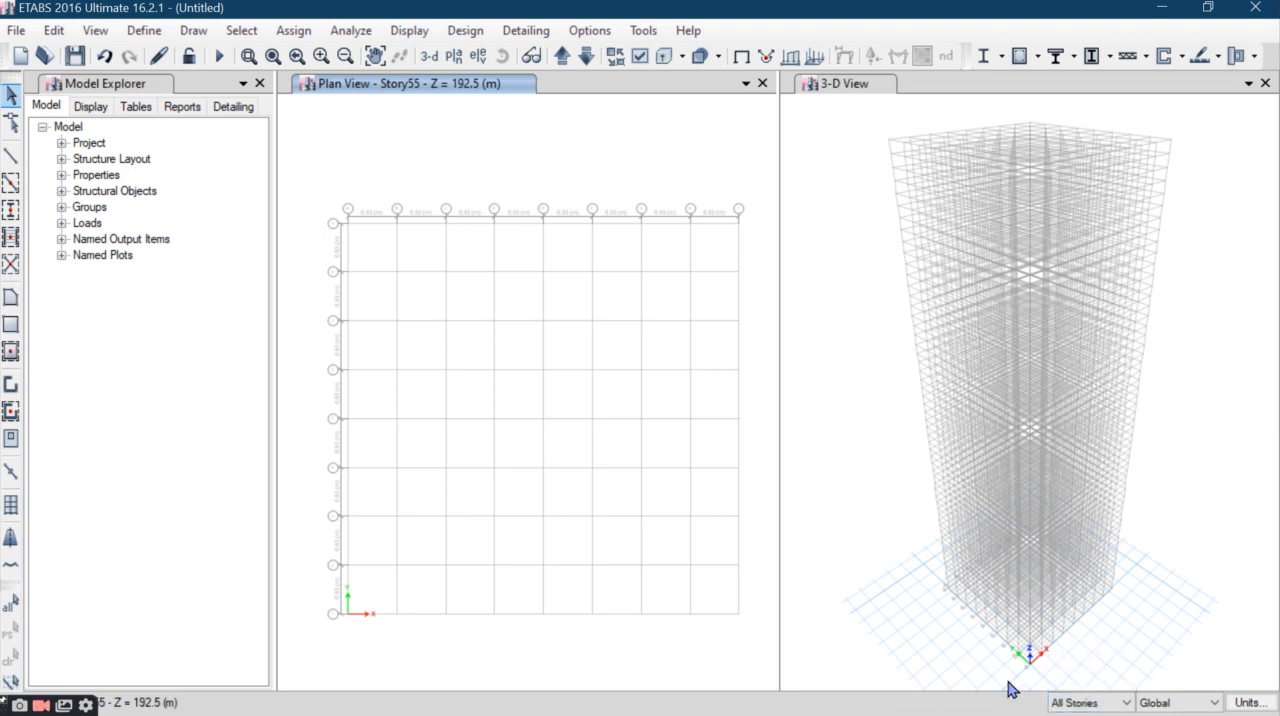
click(11, 210)
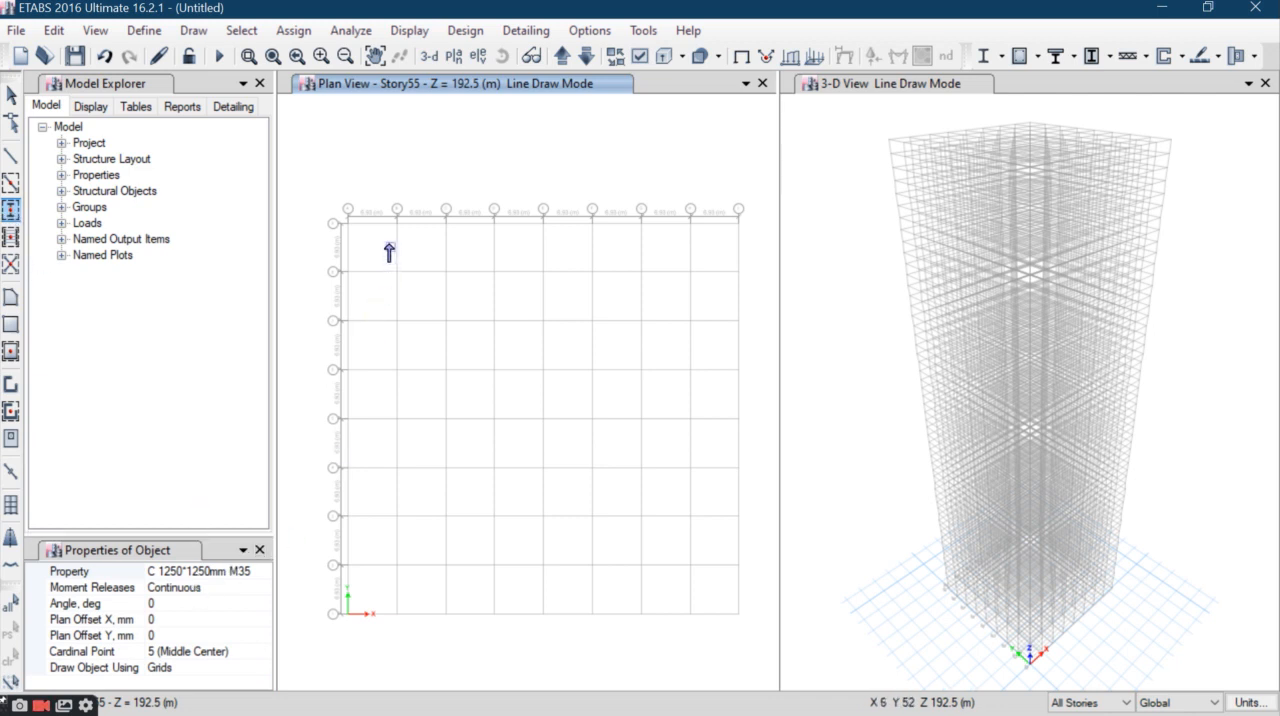
drag(376, 250, 569, 484)
drag(609, 522, 713, 581)
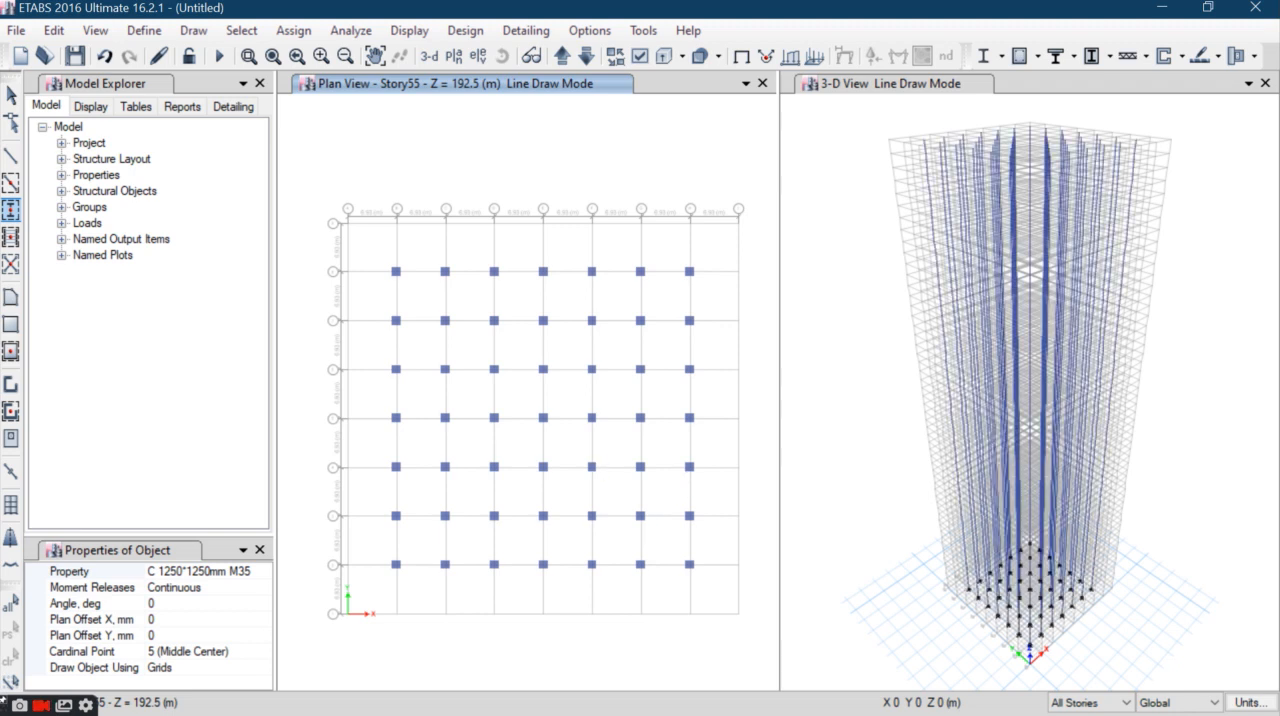
key(Escape)
- Delete the six central columns, three on each of two adjacent grid rows, to clear the core area
drag(475, 356, 601, 439)
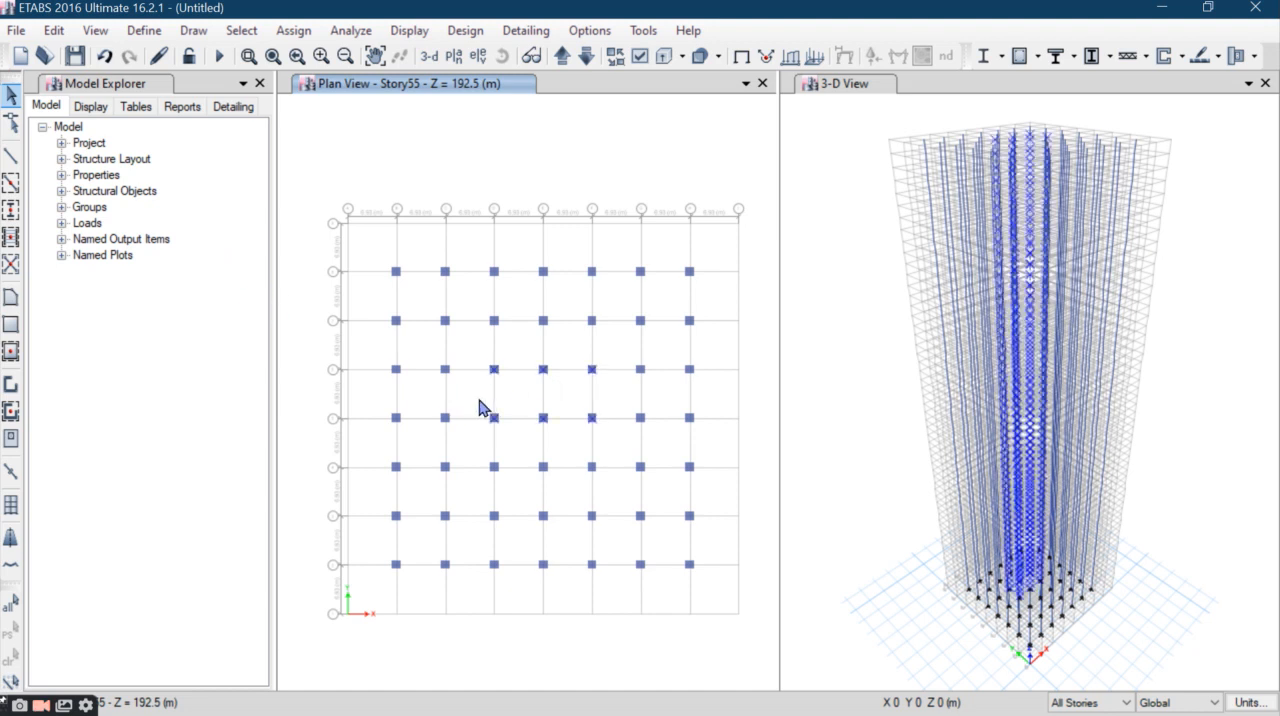
click(57, 33)
click(82, 190)
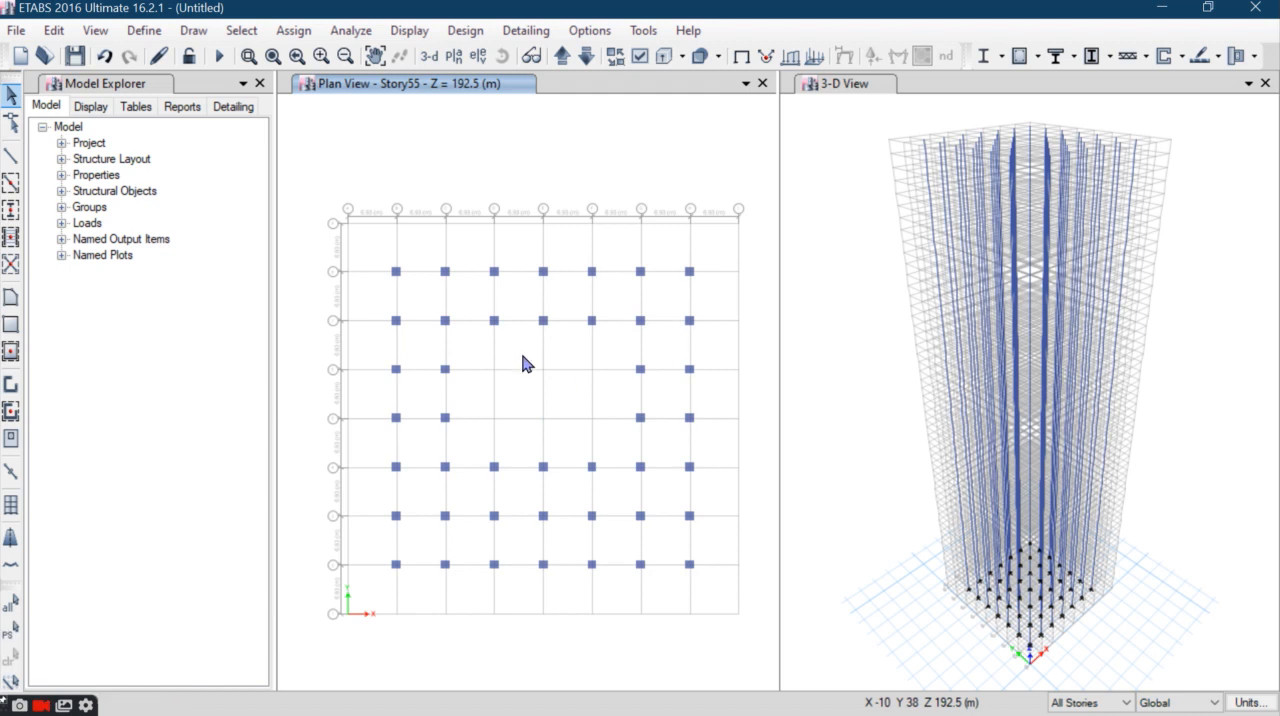
- Delete the four corner columns of the column grid on all stories
drag(352, 236, 426, 290)
drag(672, 241, 703, 289)
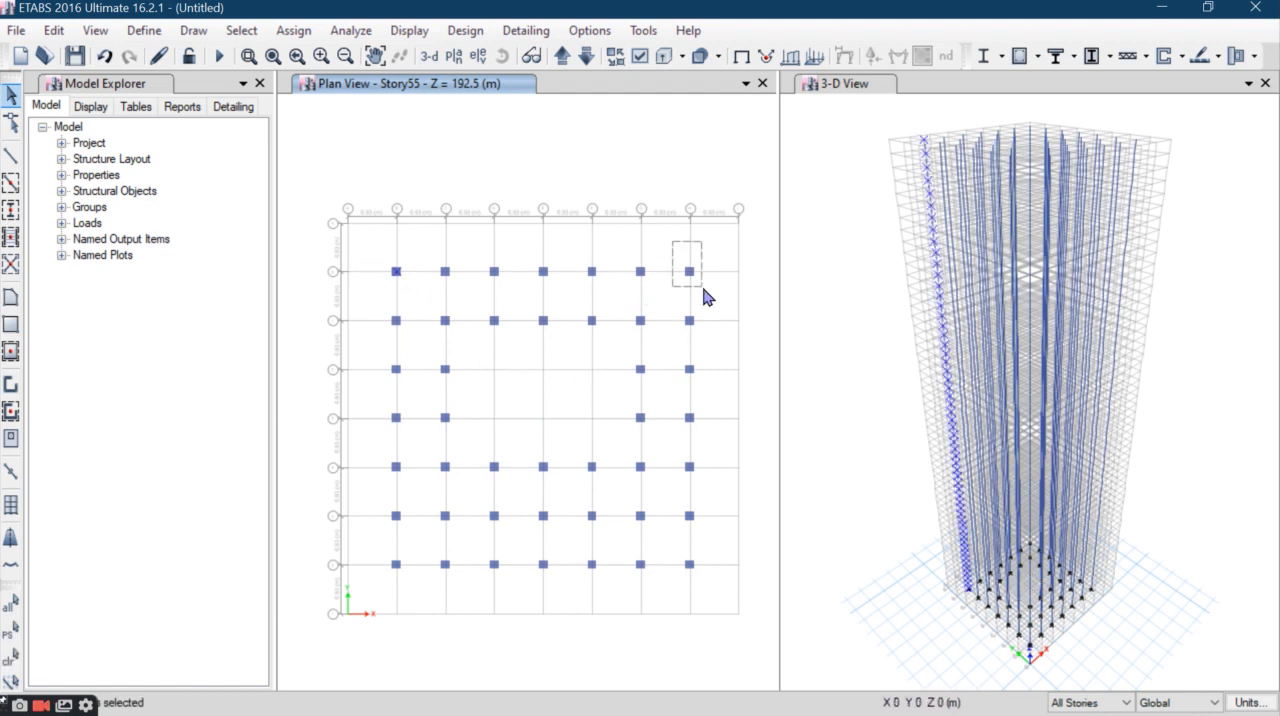
drag(376, 549, 404, 579)
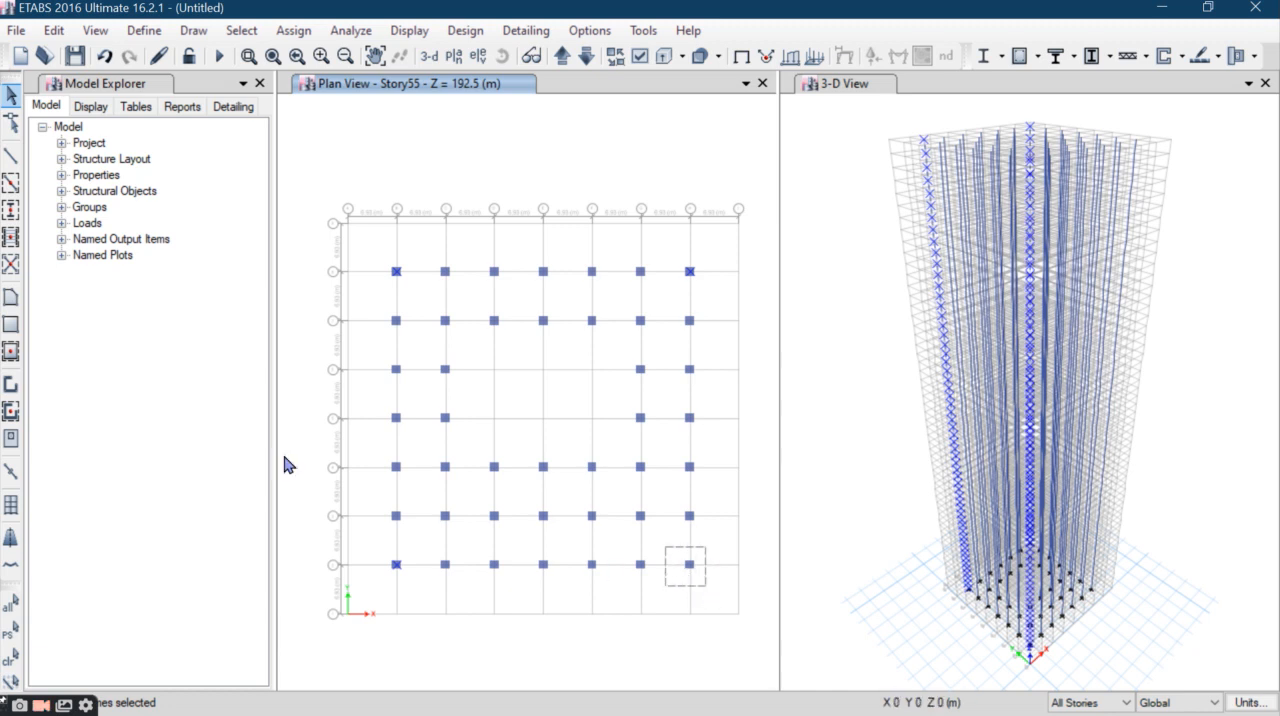
click(53, 30)
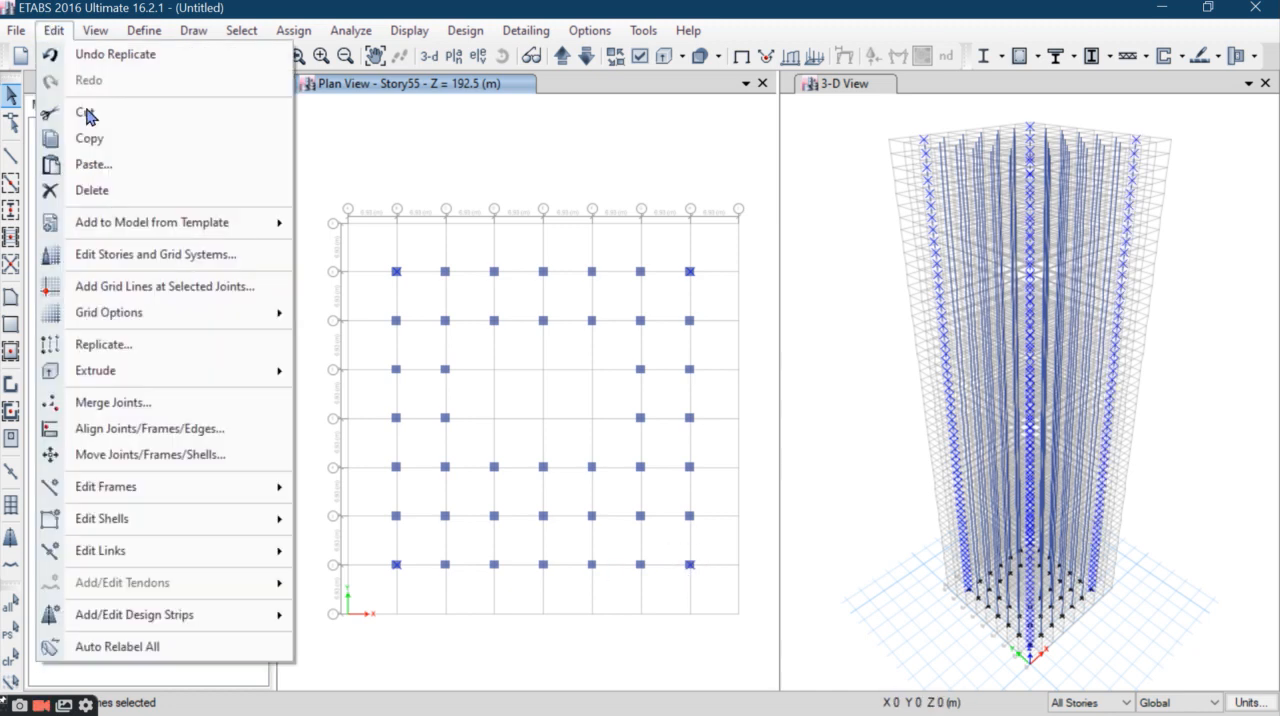
click(95, 189)
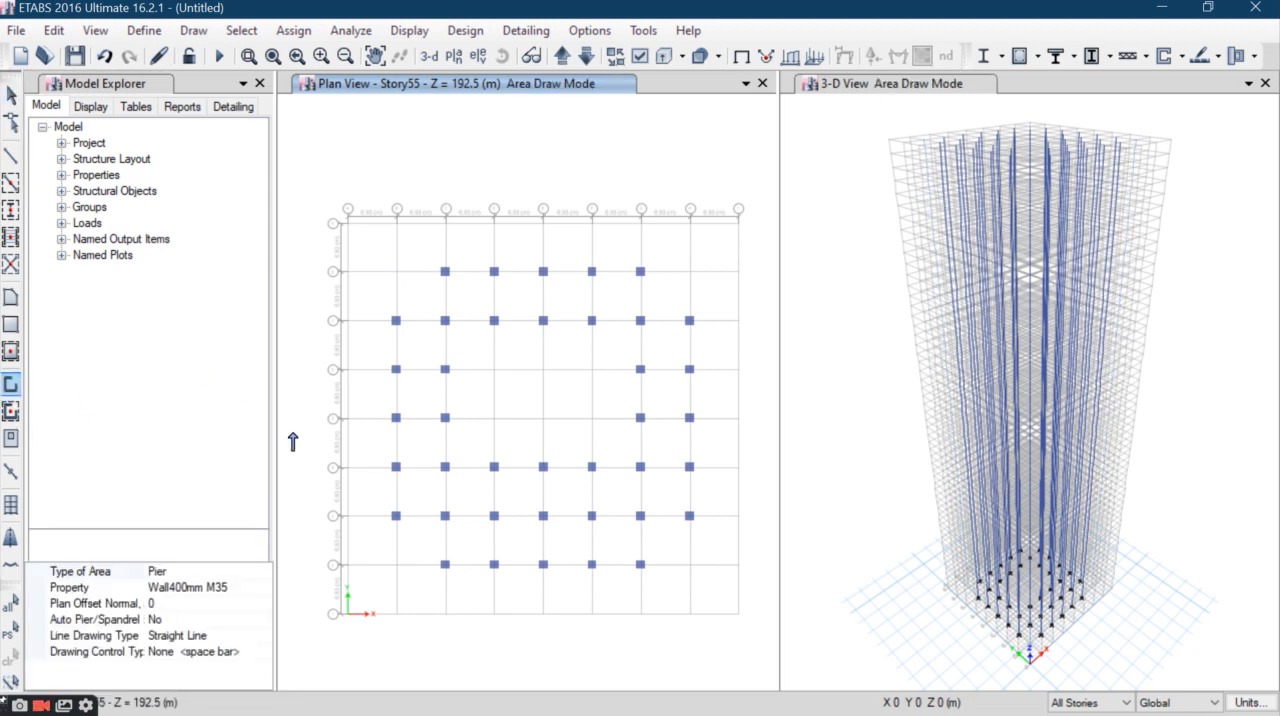
- Draw Wall400mm M35 core walls along two bays of the cleared central area, with a perpendicular leg at each end and in the middle
click(493, 419)
click(548, 379)
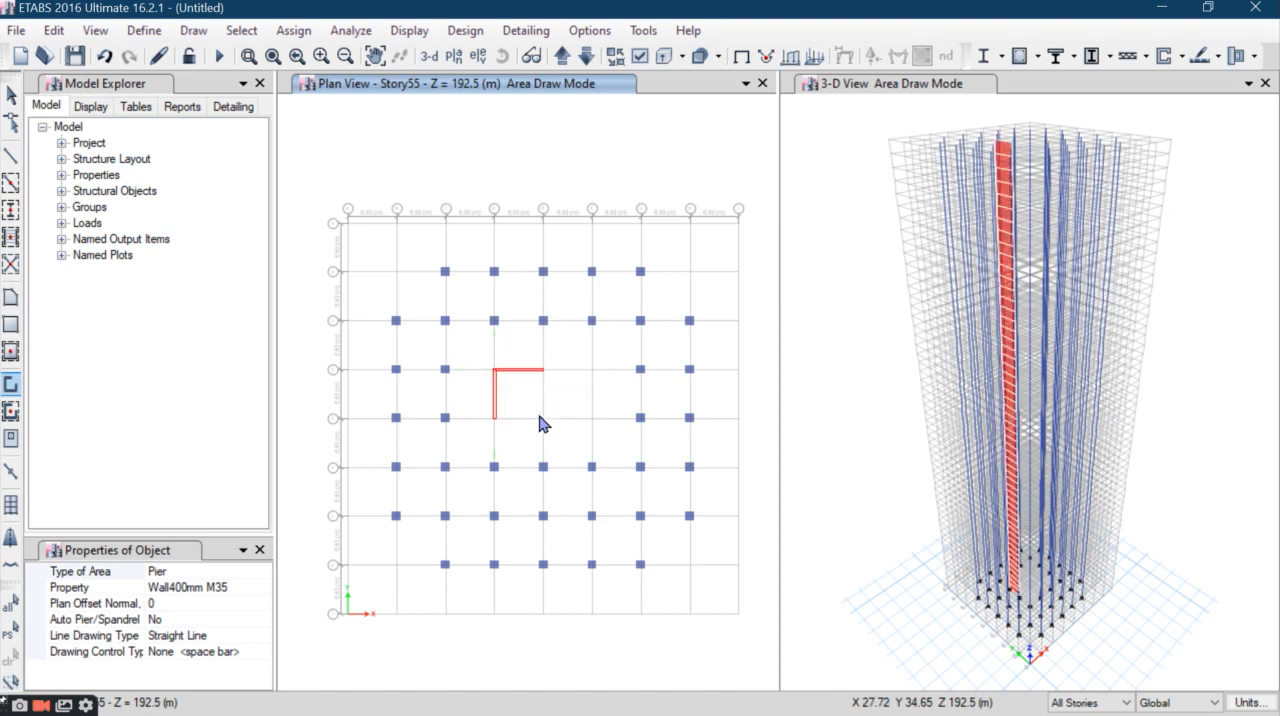
click(556, 400)
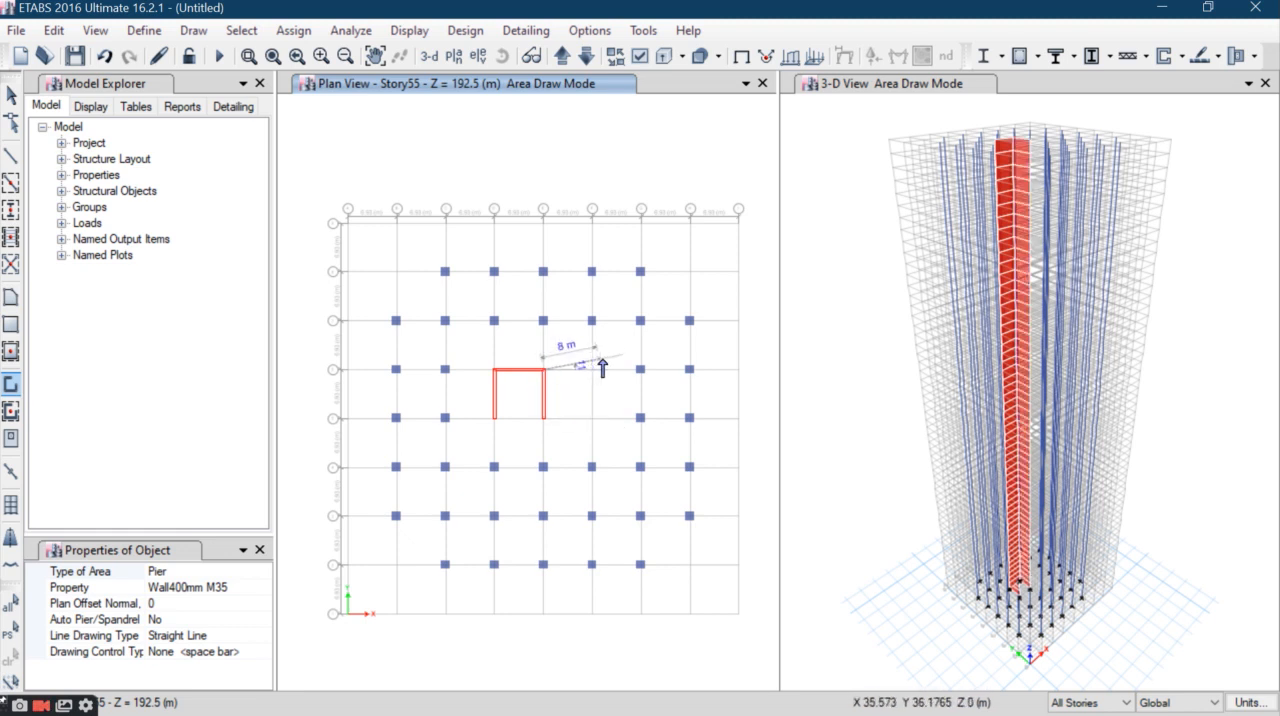
click(593, 425)
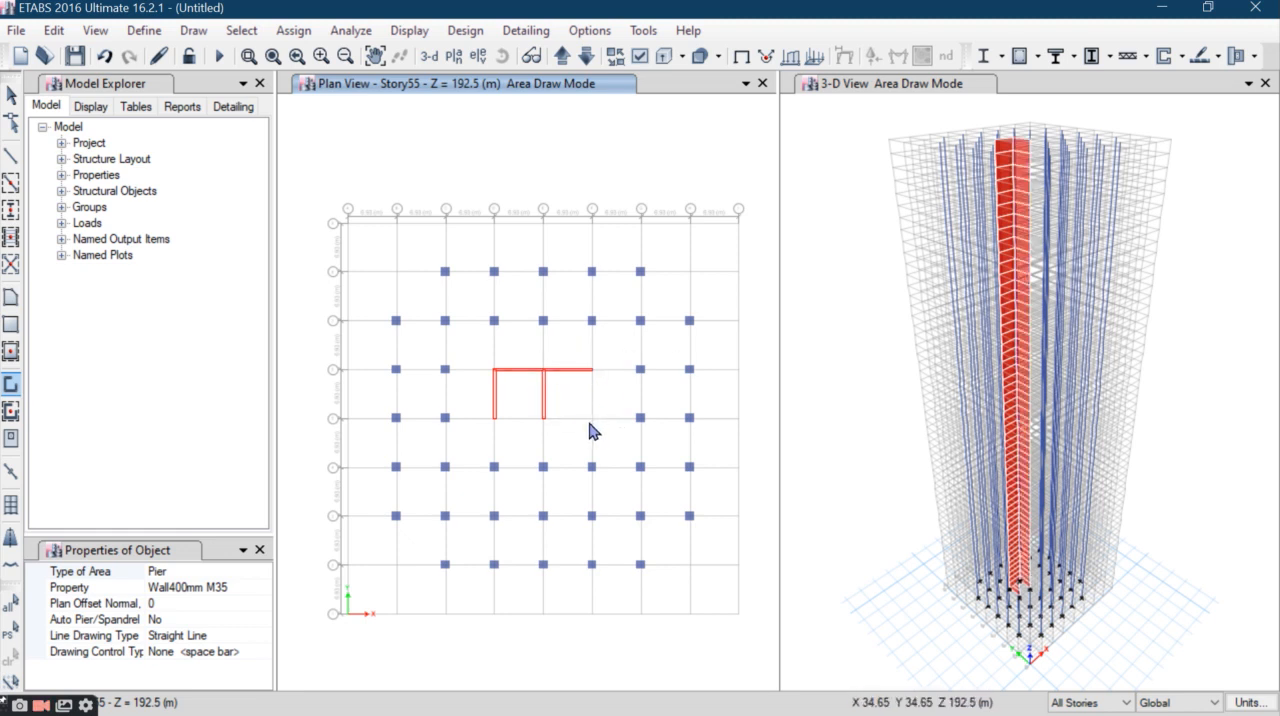
click(592, 418)
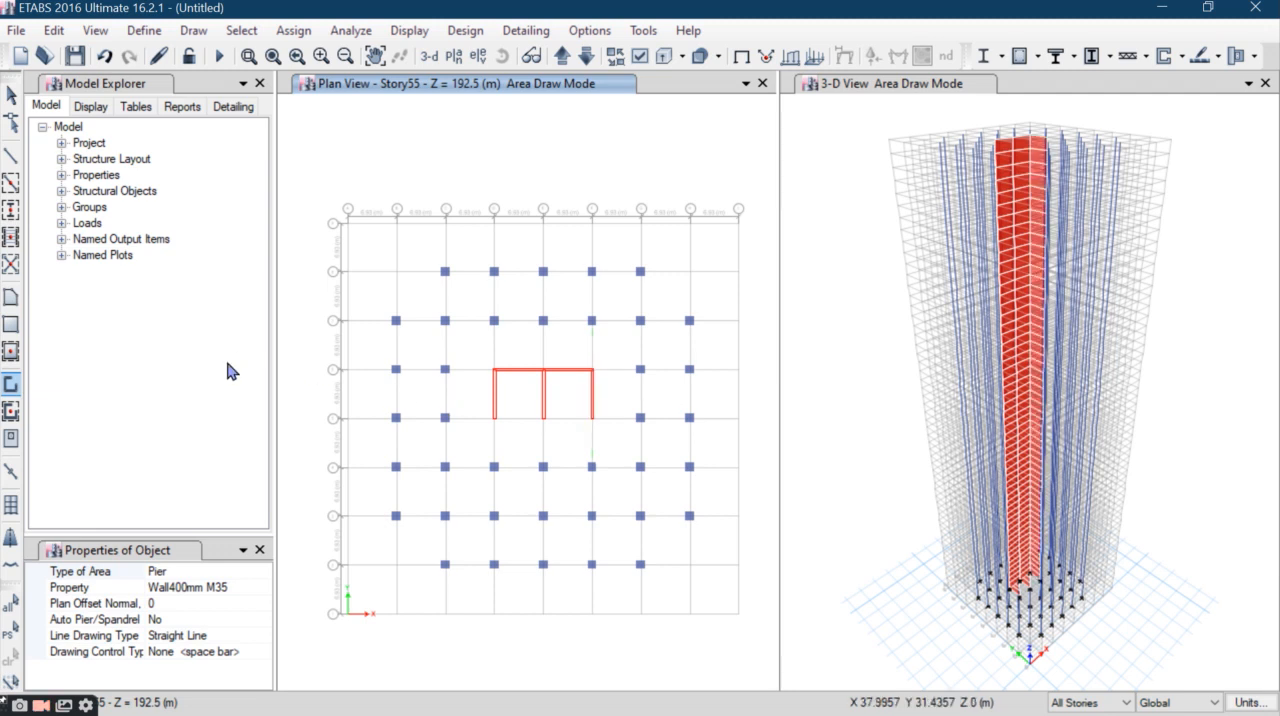
- Draw B 350*800mm M35 beams along the outer grid lines of the plan on all stories
click(11, 156)
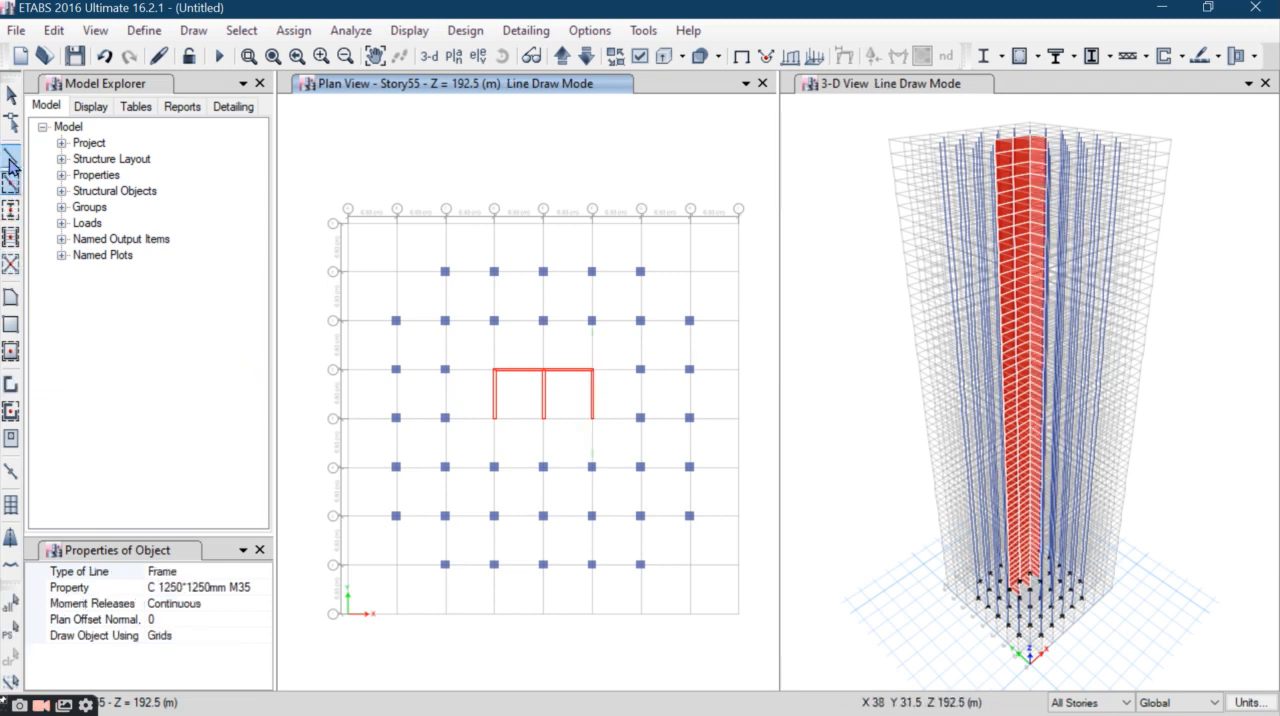
click(235, 589)
click(263, 588)
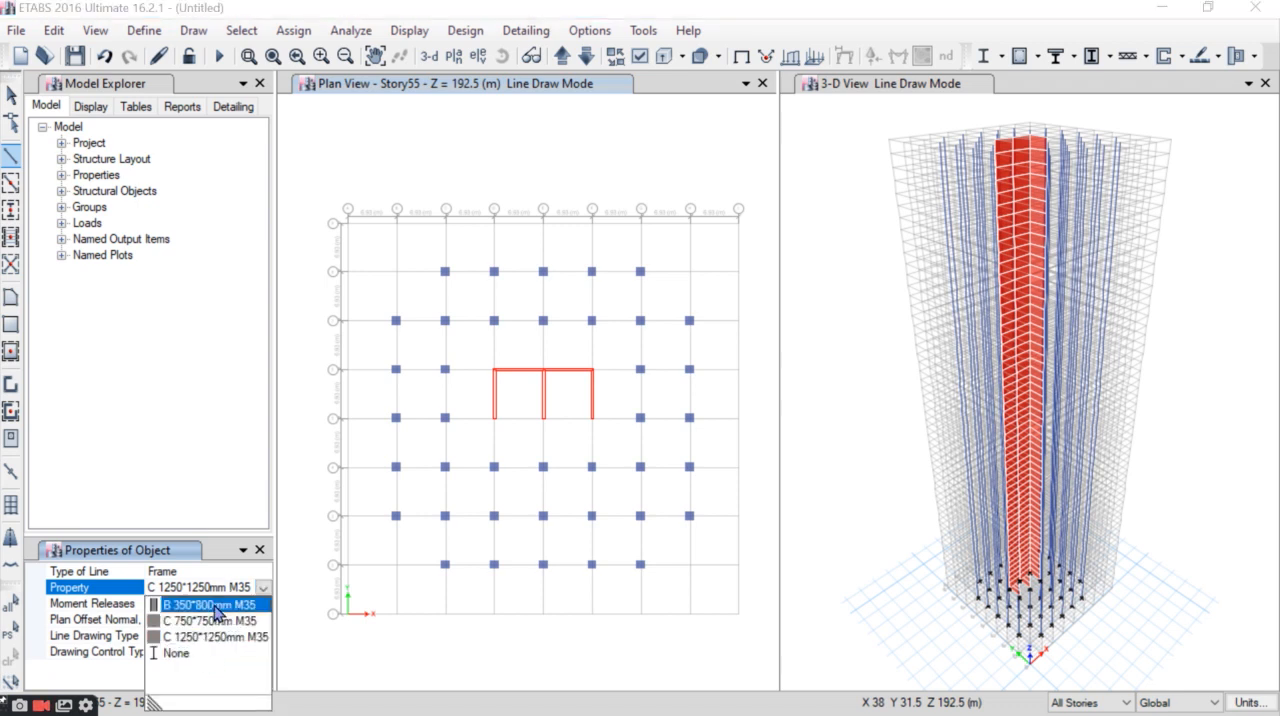
click(212, 605)
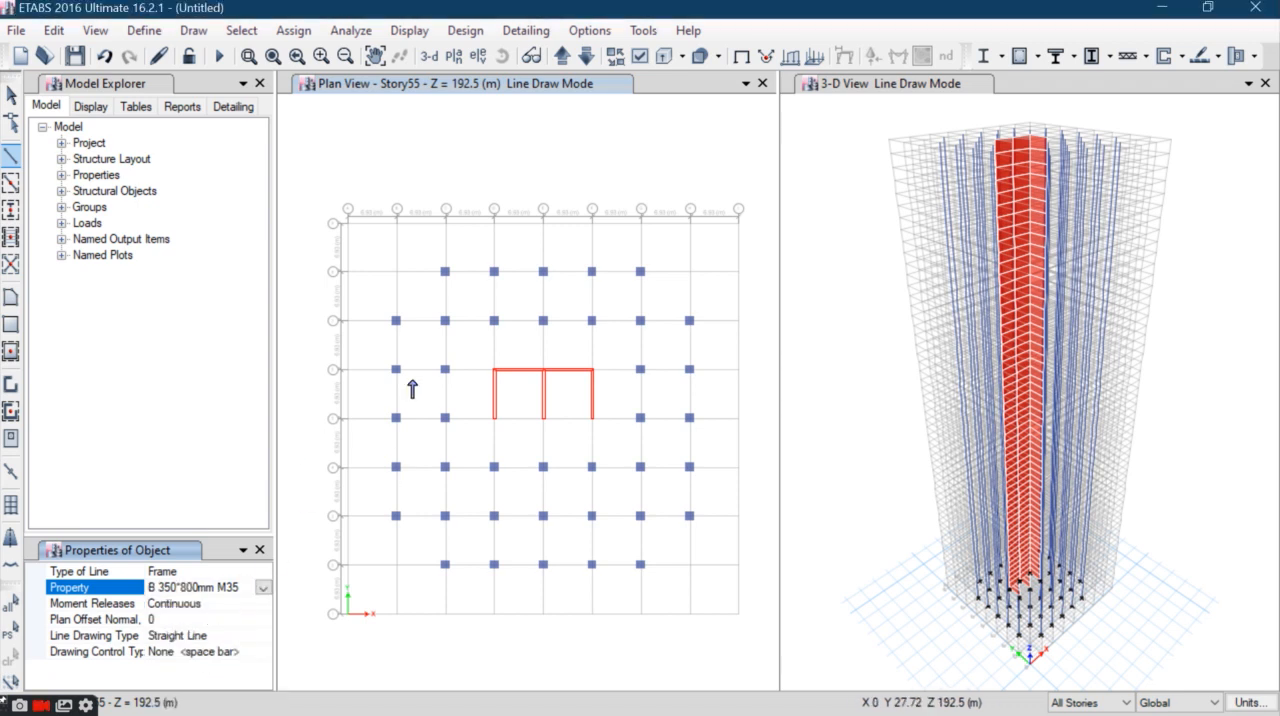
click(348, 229)
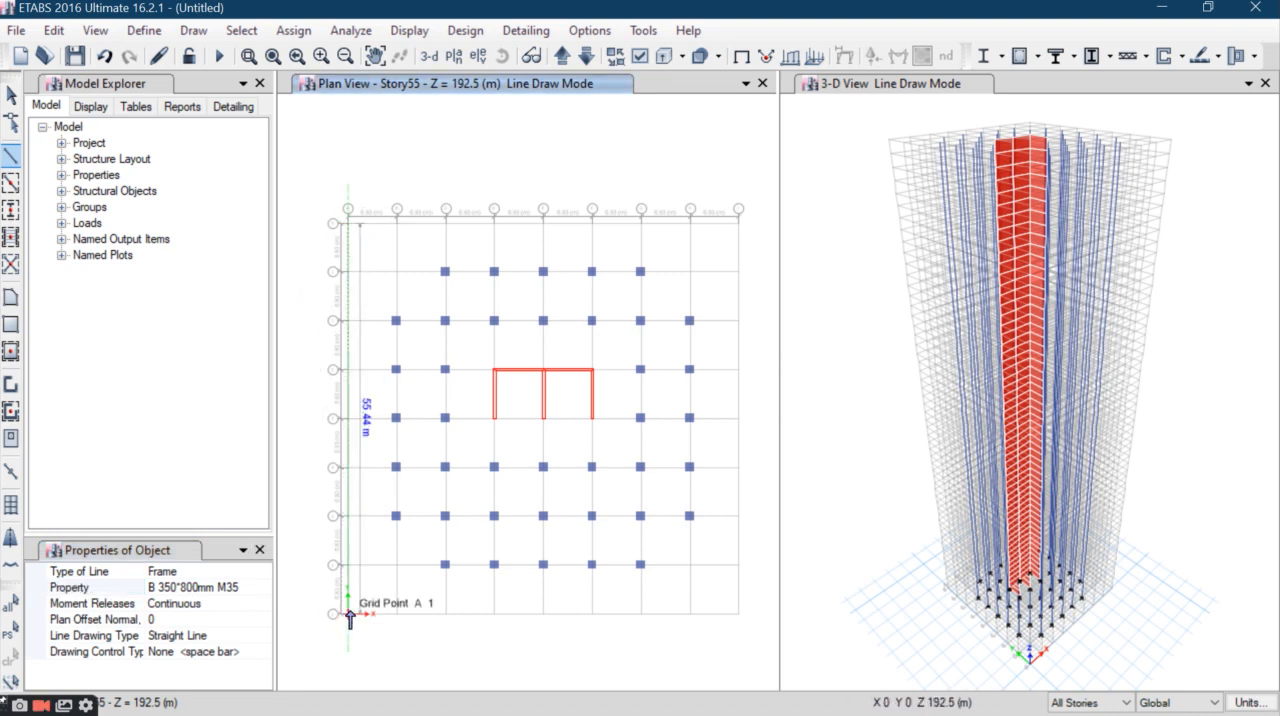
click(740, 228)
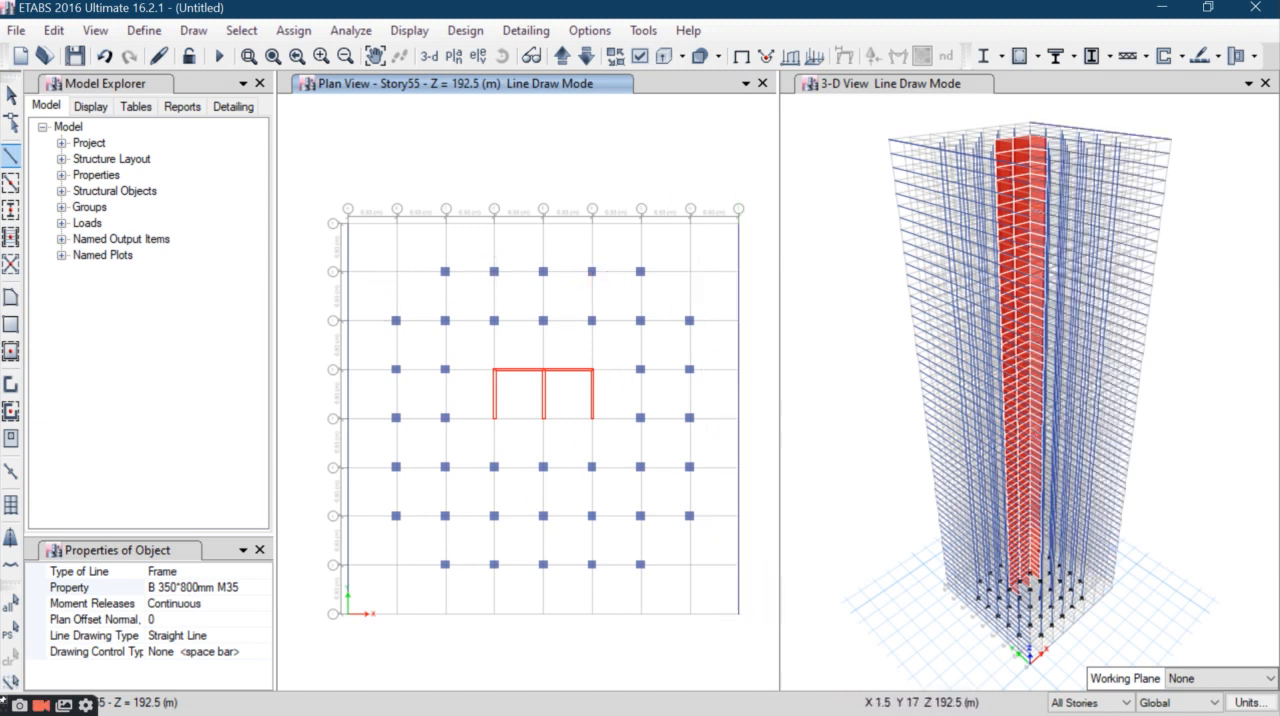
- Draw a rectangular Slab300mm floor across the full plan from grid point A-9 to I-1 on all stories
click(11, 104)
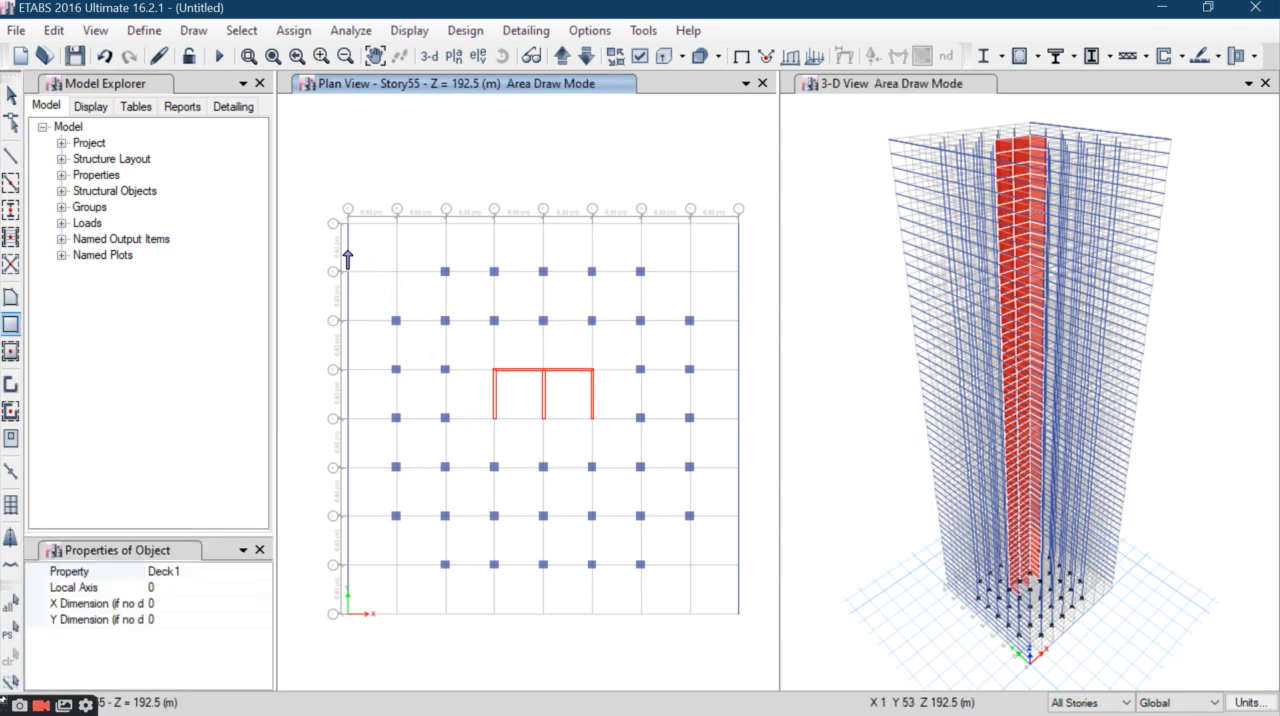
click(204, 576)
click(263, 572)
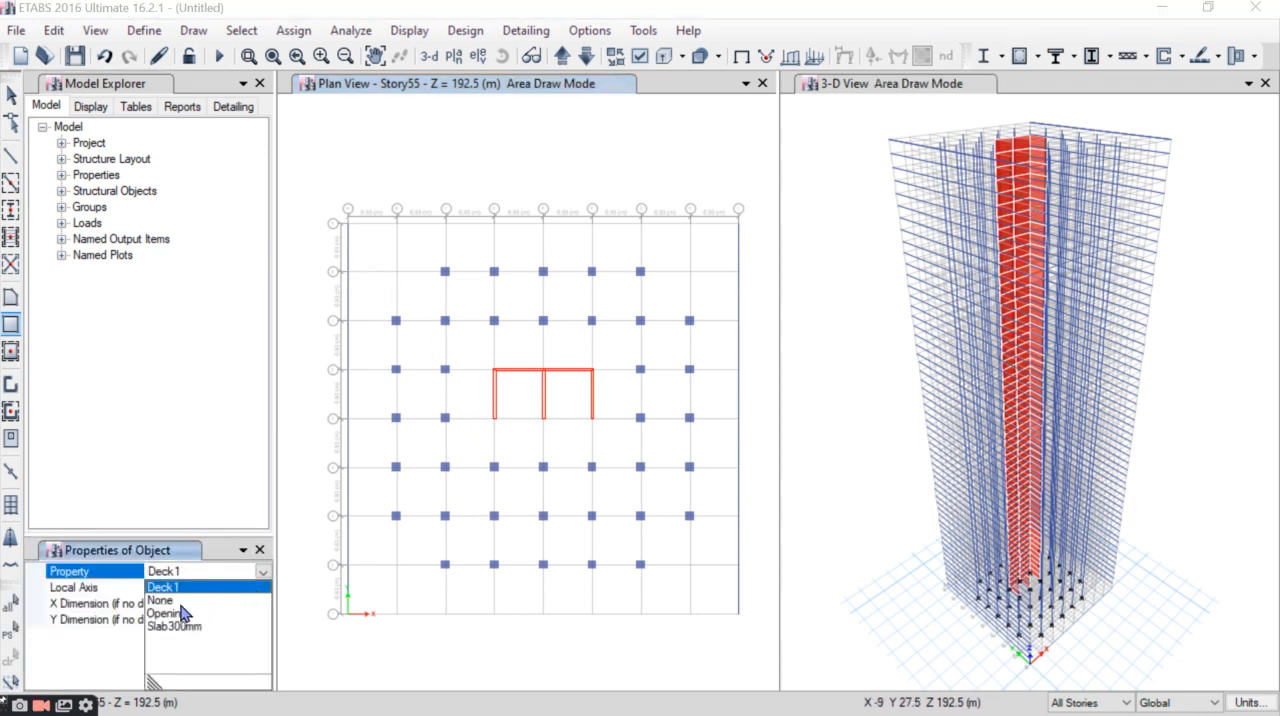
click(178, 626)
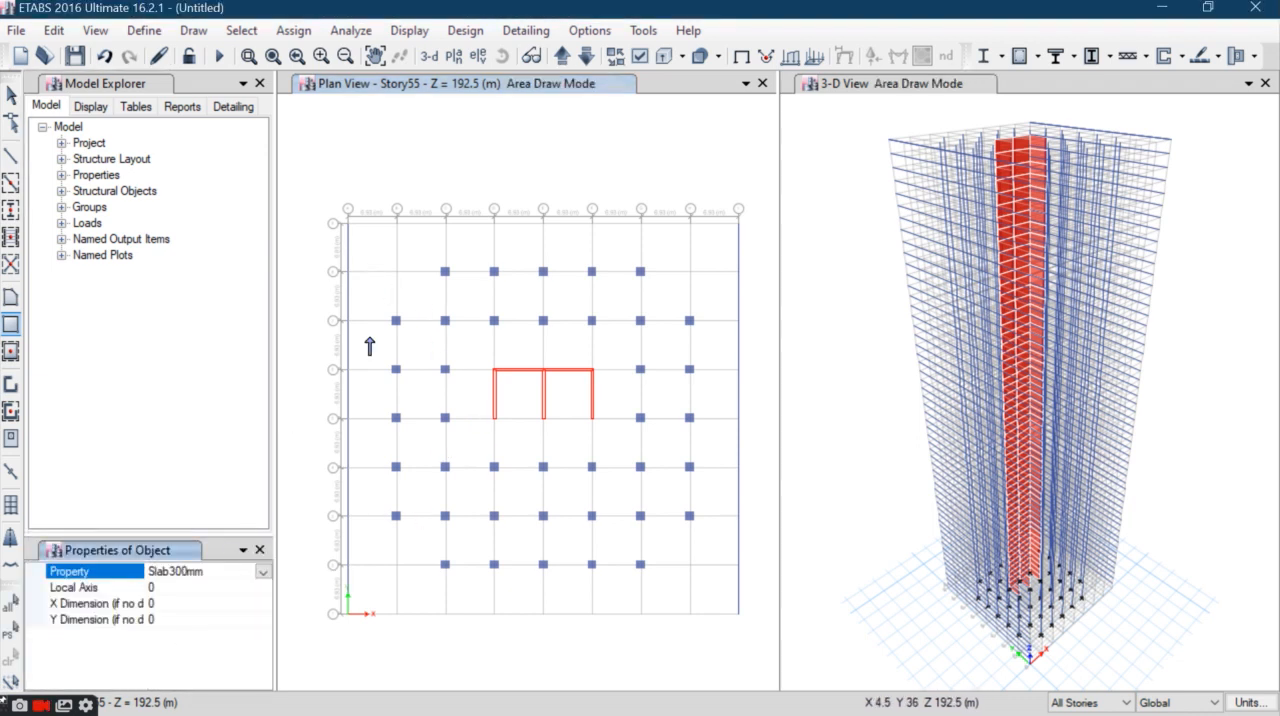
click(348, 224)
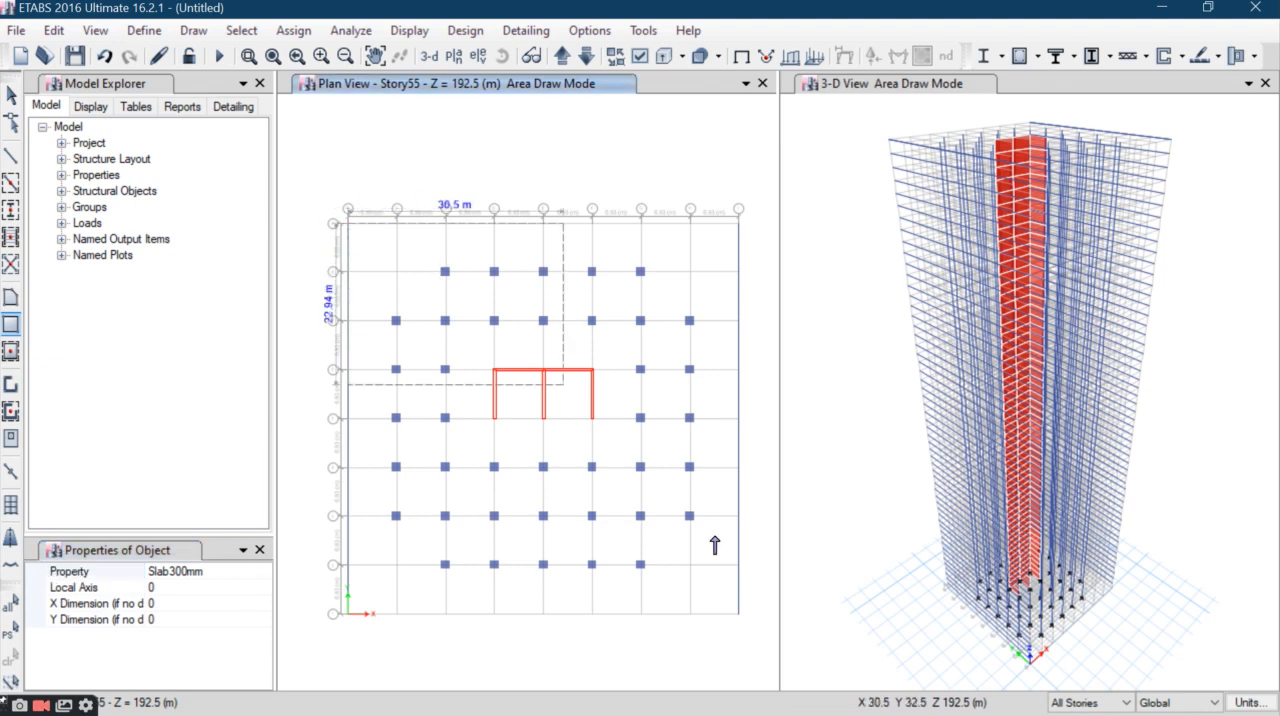
click(738, 614)
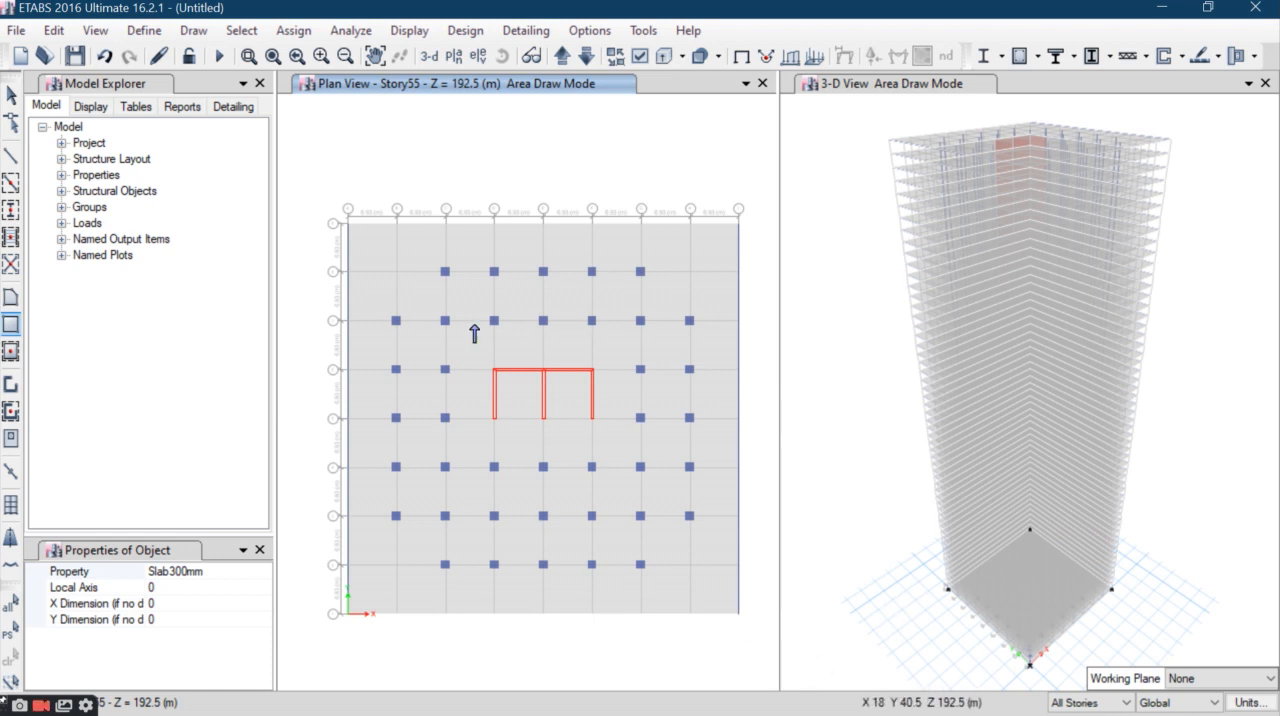
click(11, 97)
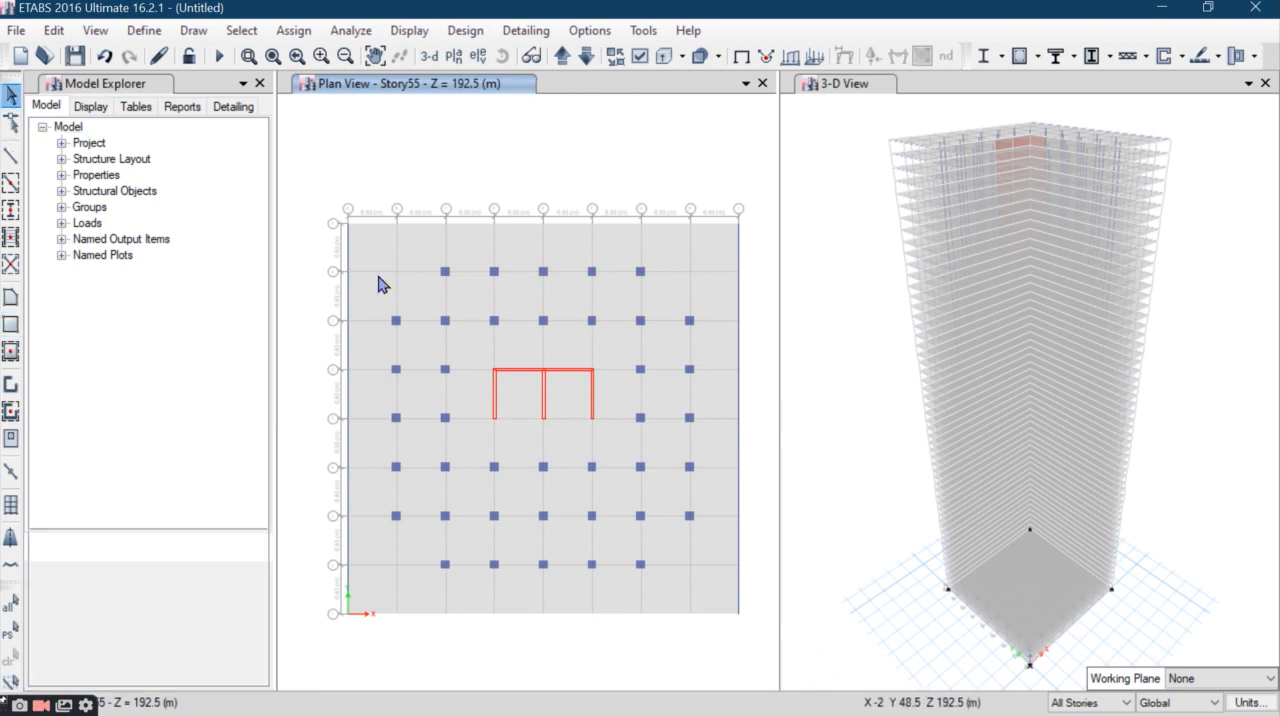
- Limit editing to One Story and delete the floor slab at the Base level
click(558, 61)
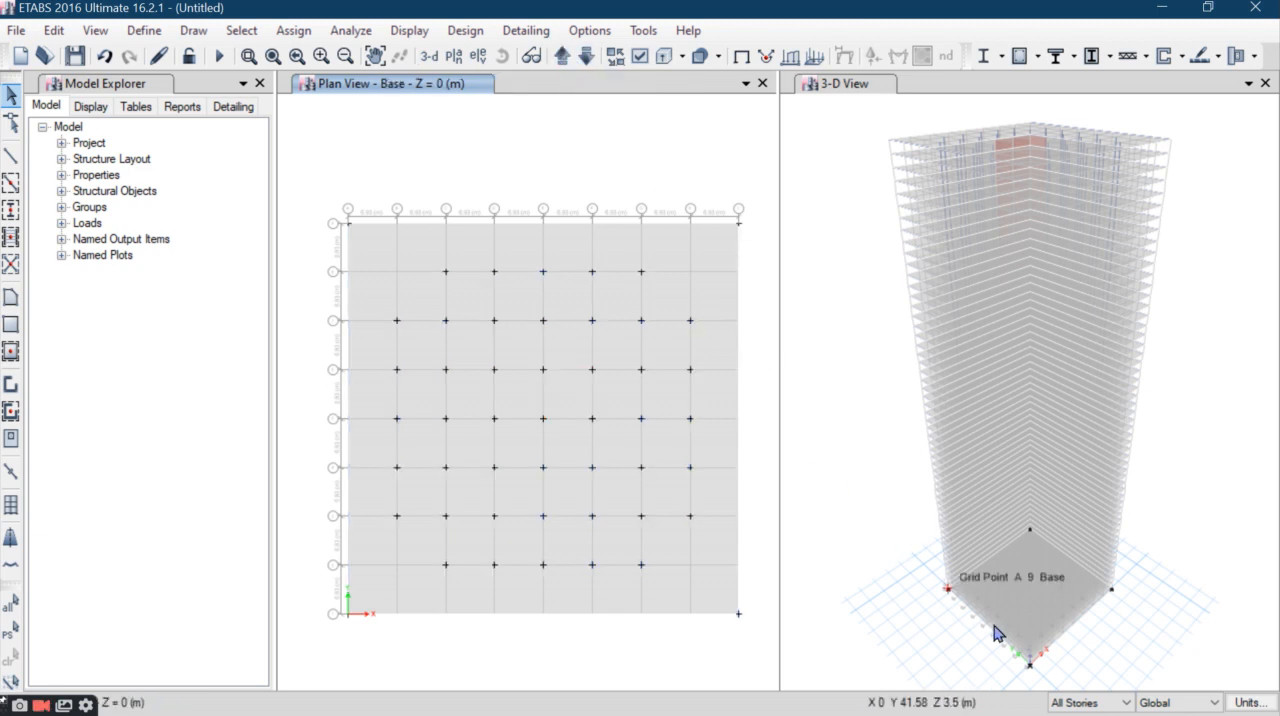
click(1085, 703)
click(1073, 658)
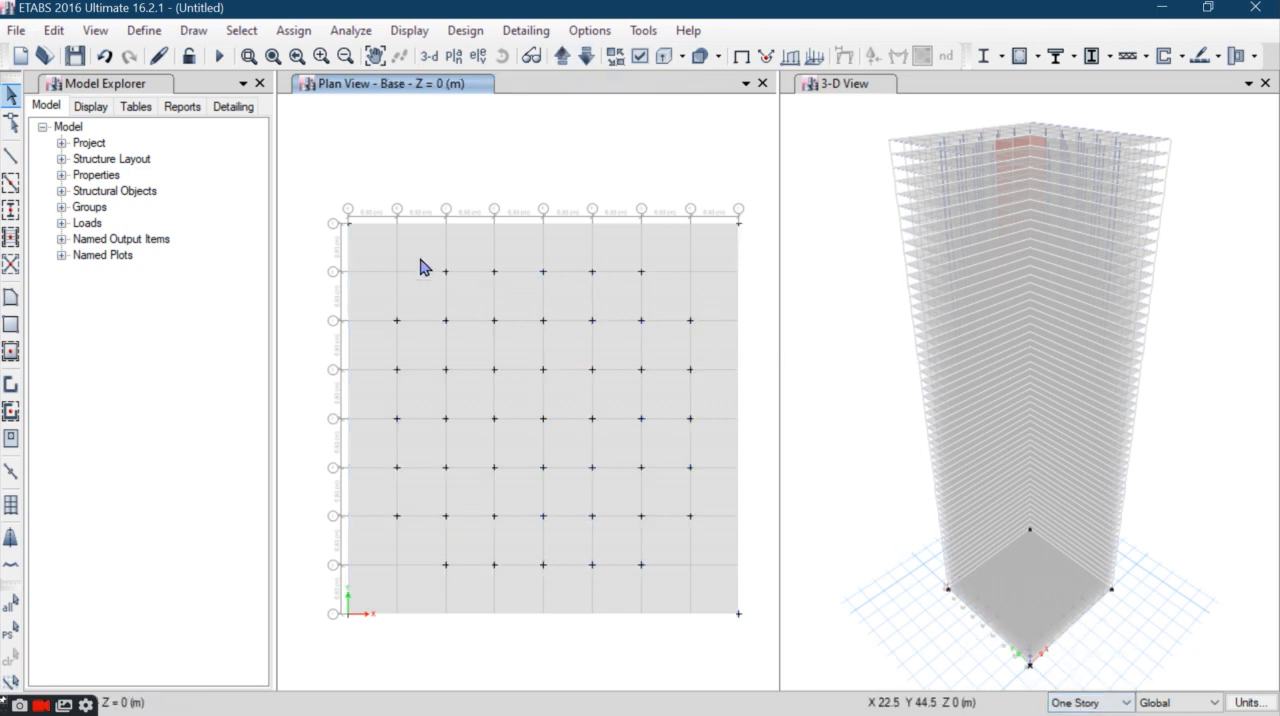
click(391, 249)
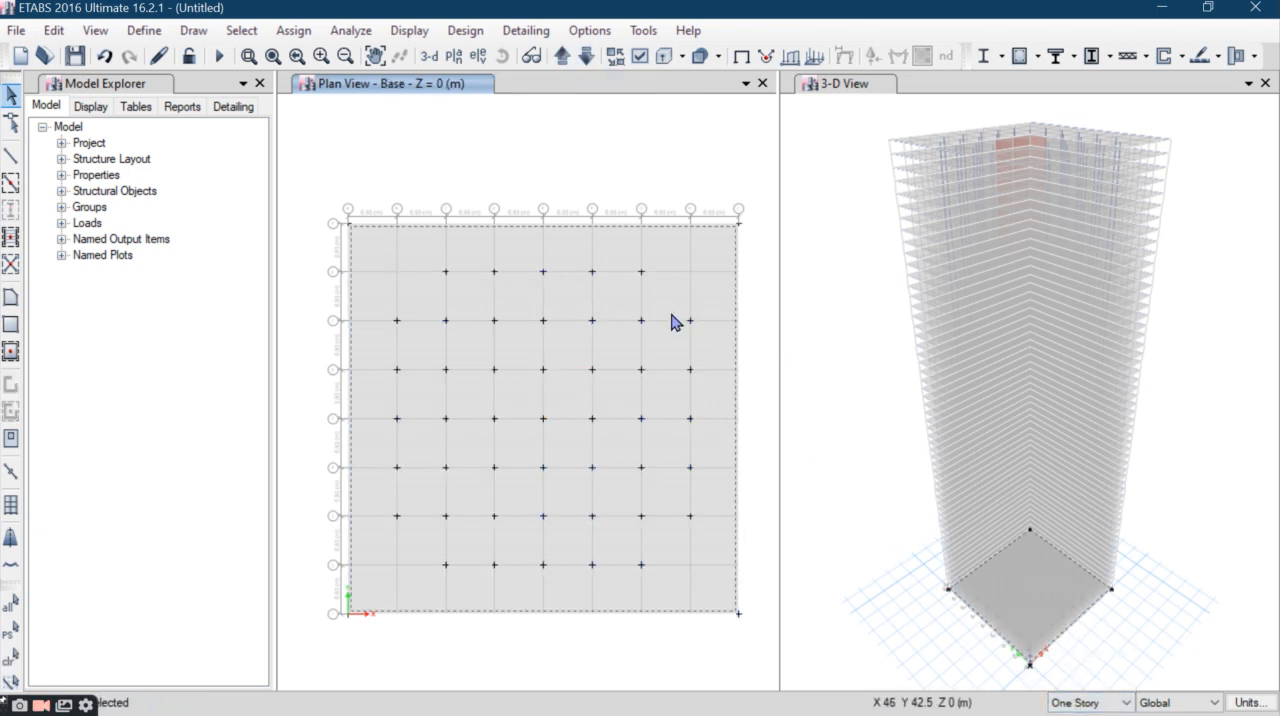
click(53, 30)
click(174, 190)
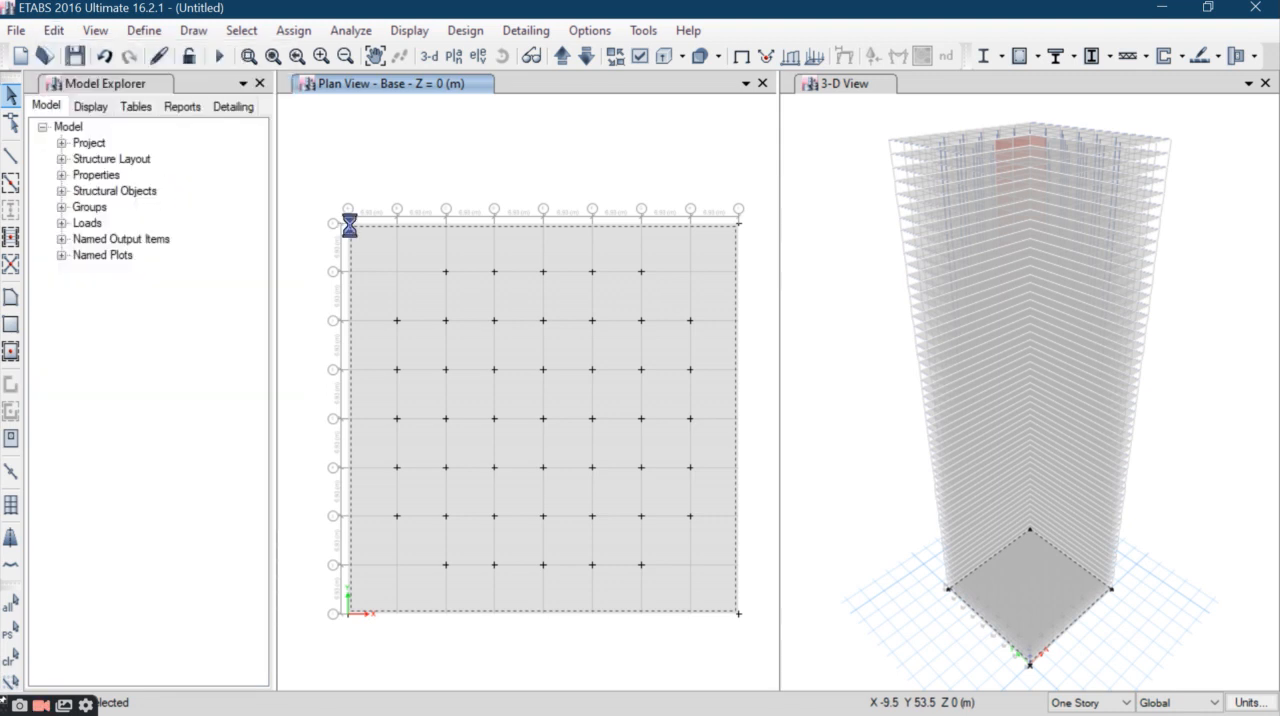
- Assign fixed restraints to all column and wall joints at the Base level
drag(736, 210, 278, 612)
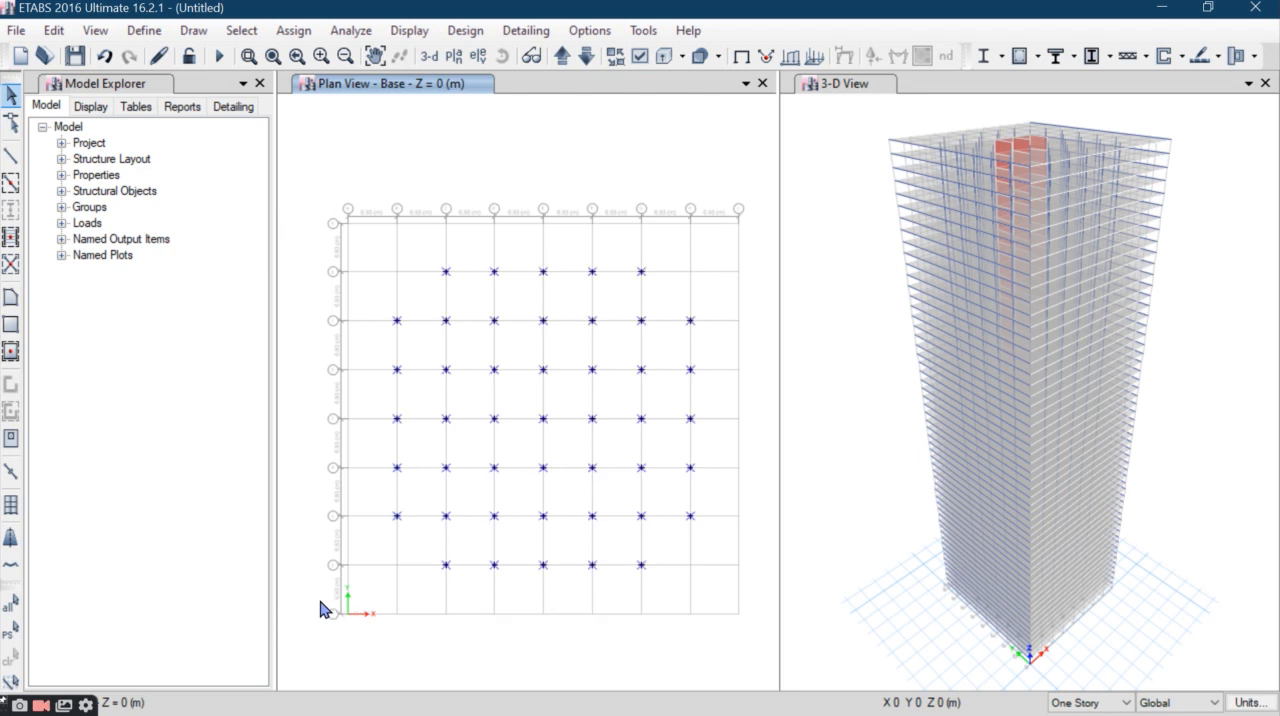
click(144, 30)
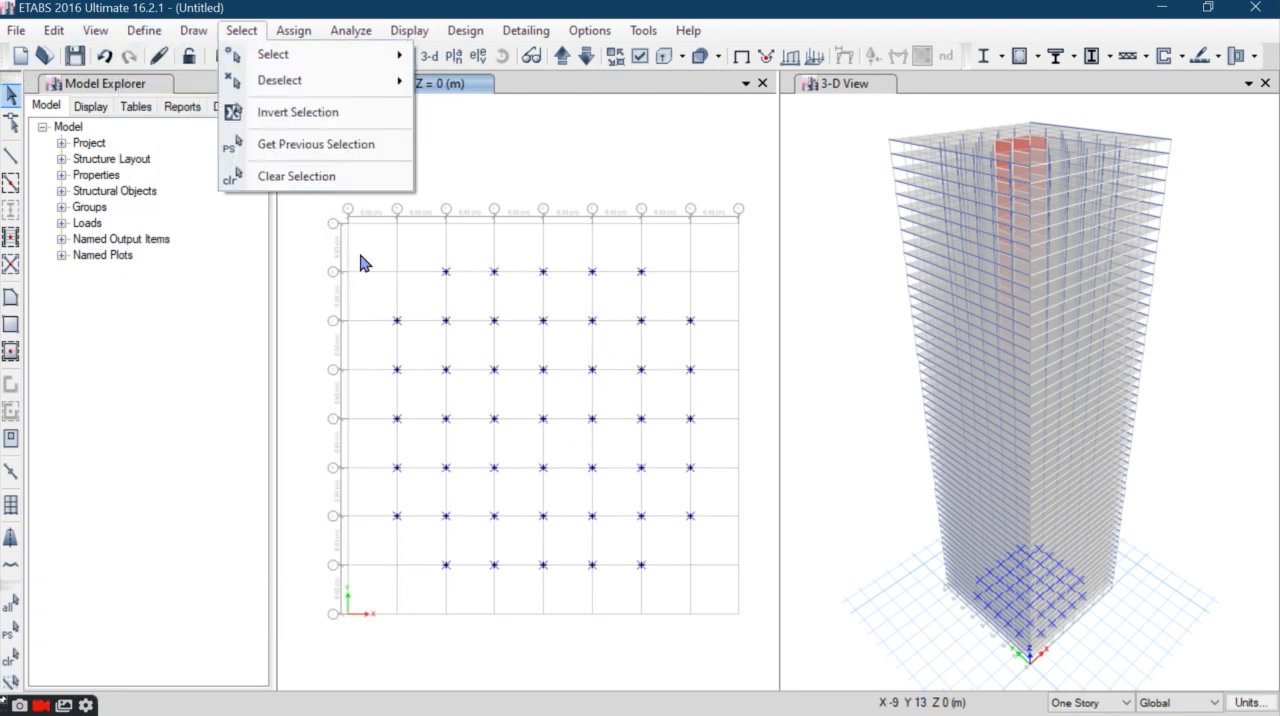
click(241, 30)
click(293, 30)
mouse_move(349, 66)
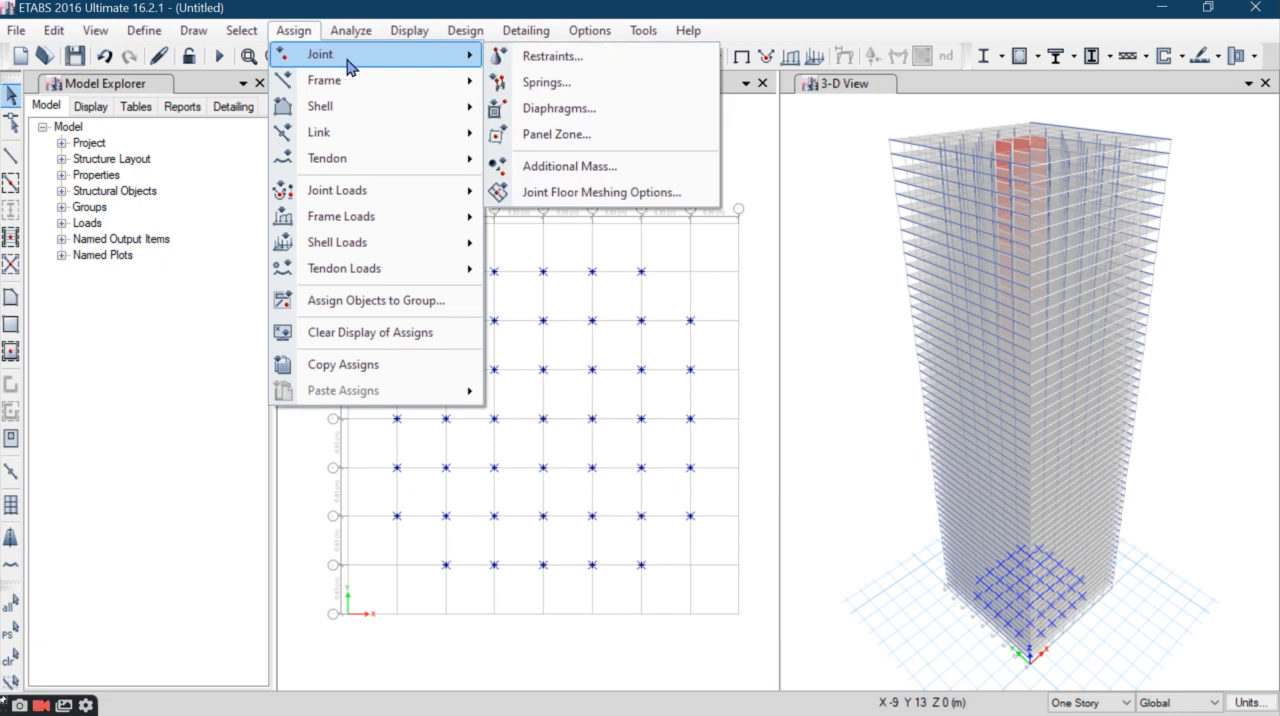
click(535, 56)
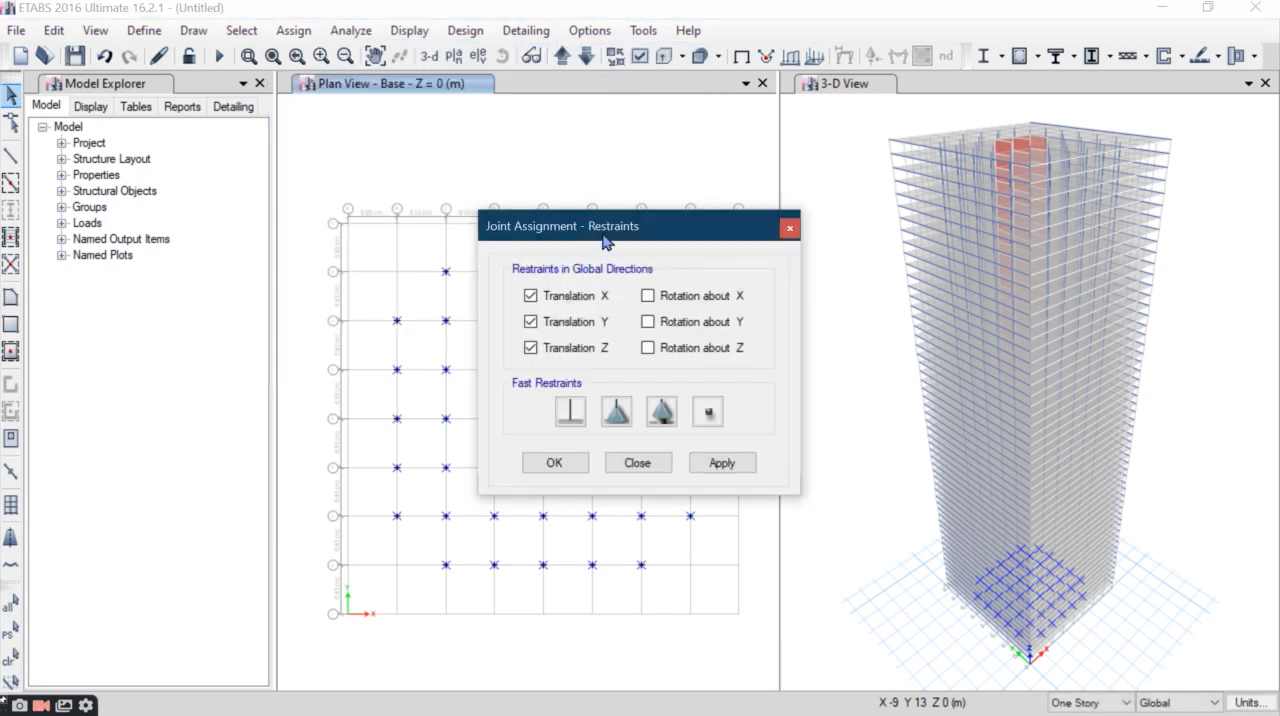
click(730, 421)
click(563, 420)
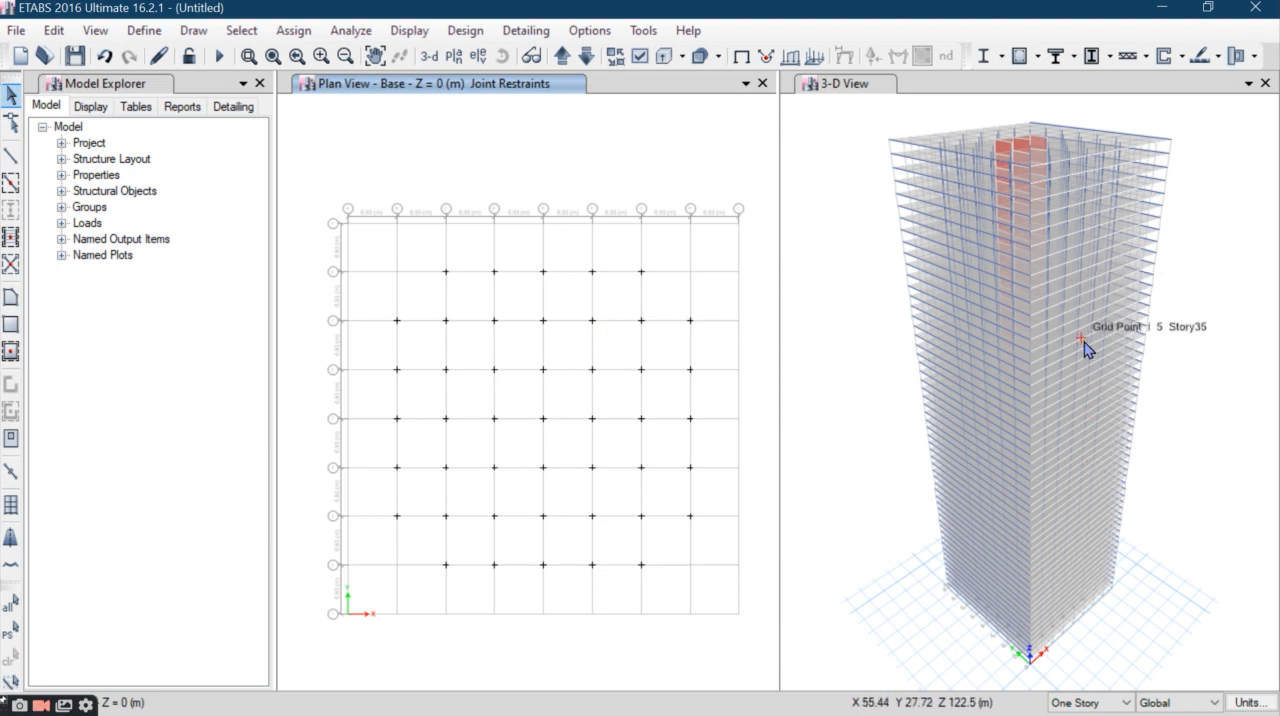
- Bring up the Story1 plan and open the Windows Calculator over the model
click(566, 62)
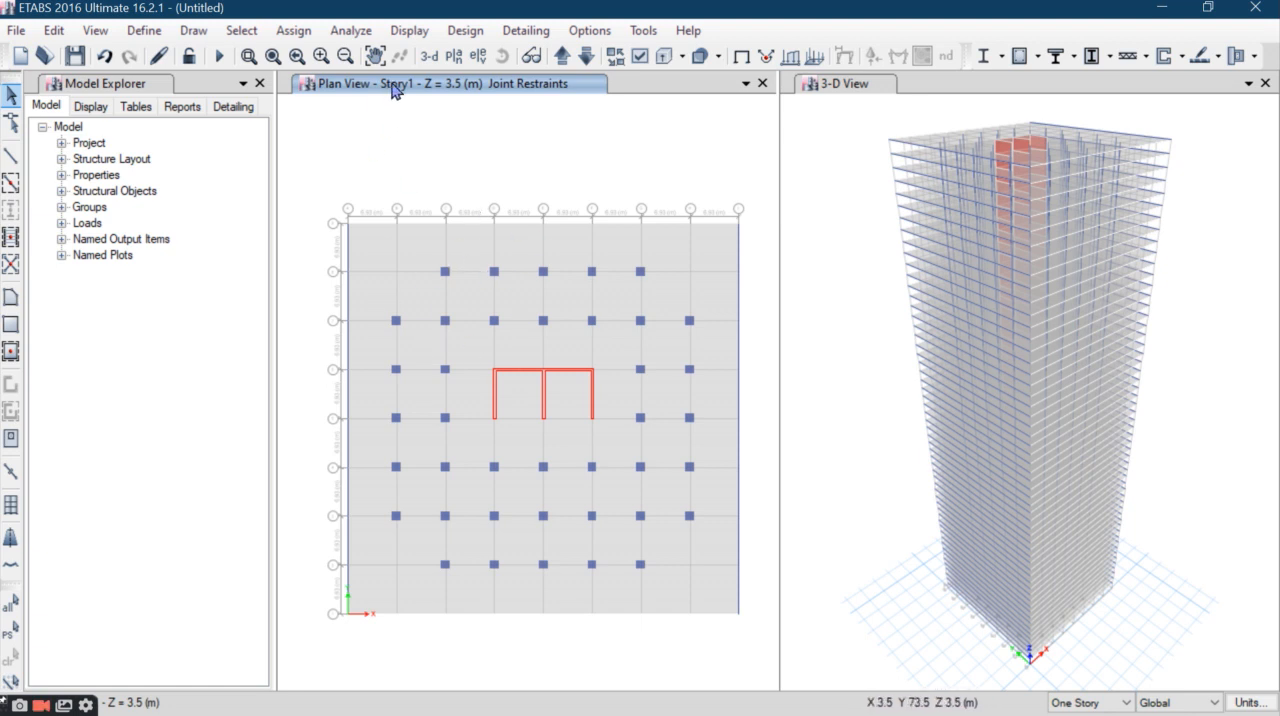
mouse_move(140, 2)
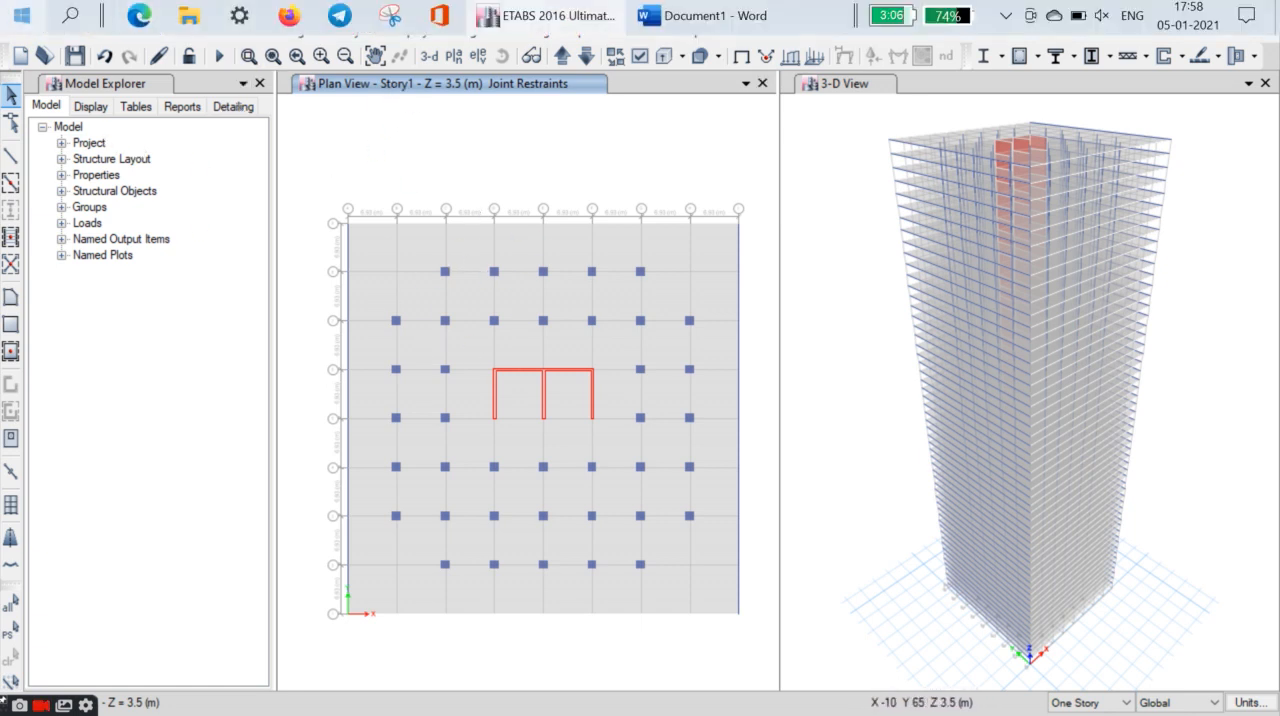
click(21, 15)
scroll(140, 378, down, 5)
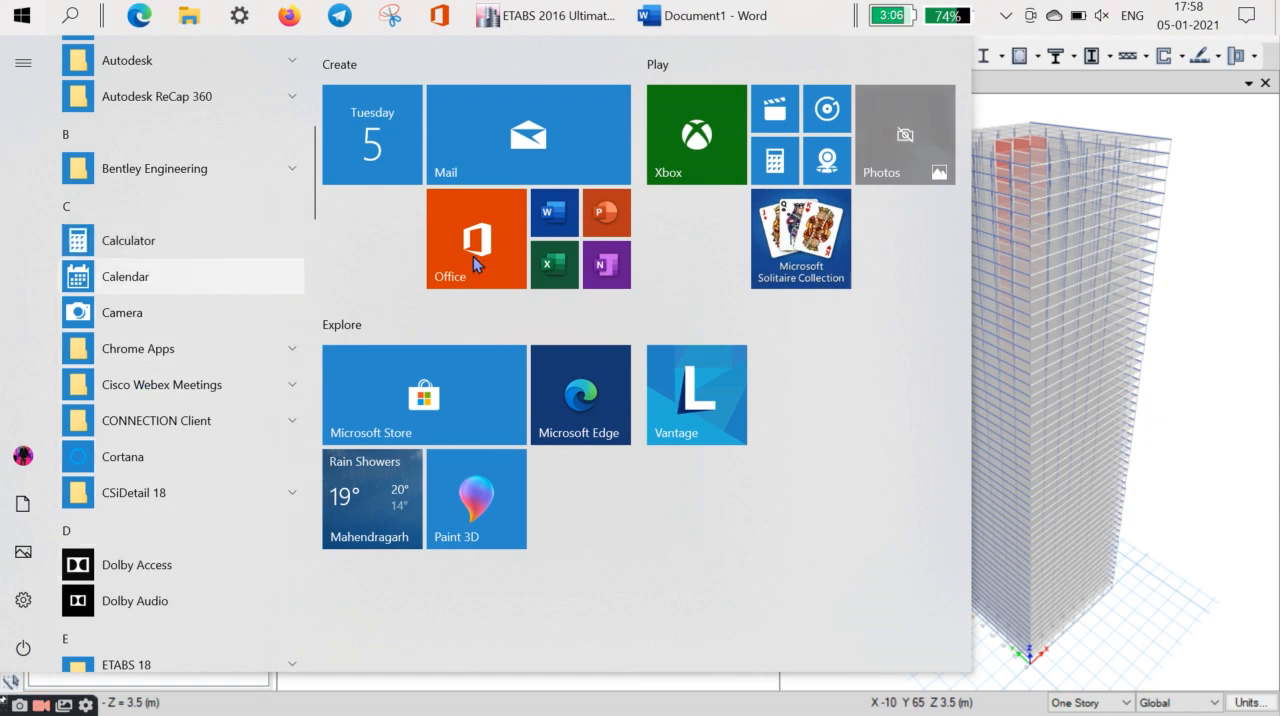
click(138, 244)
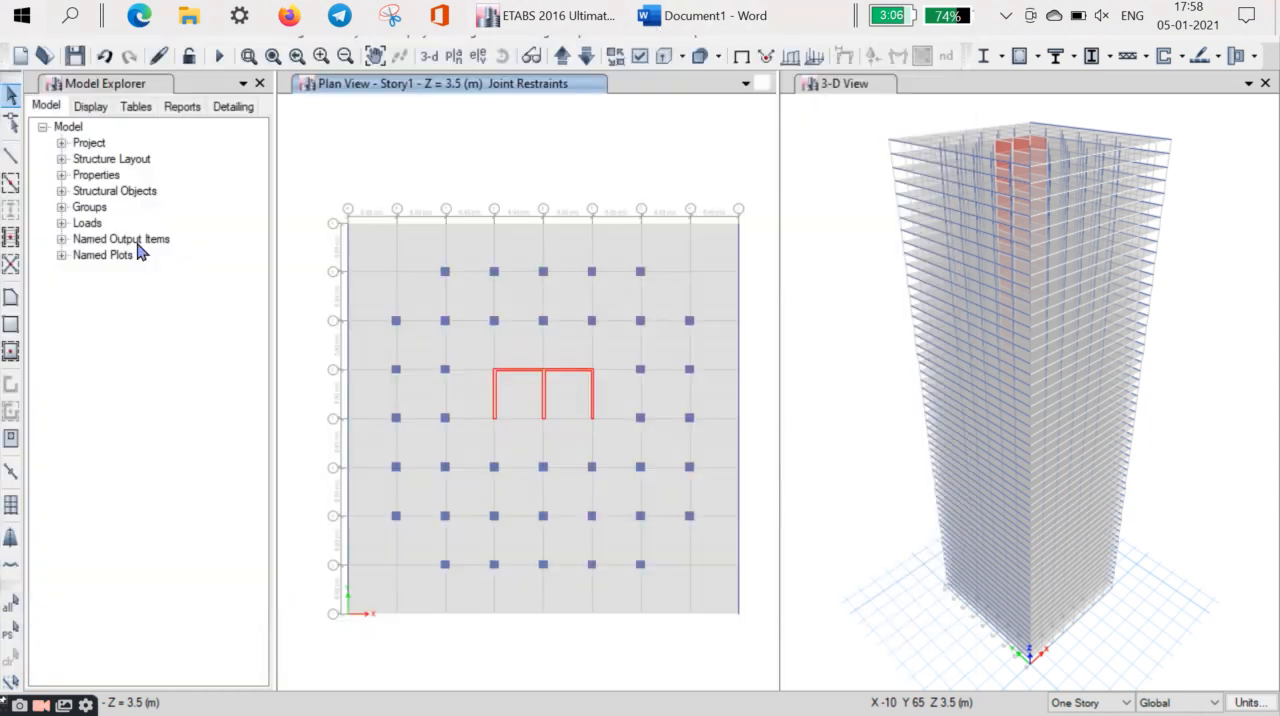
drag(876, 84, 810, 84)
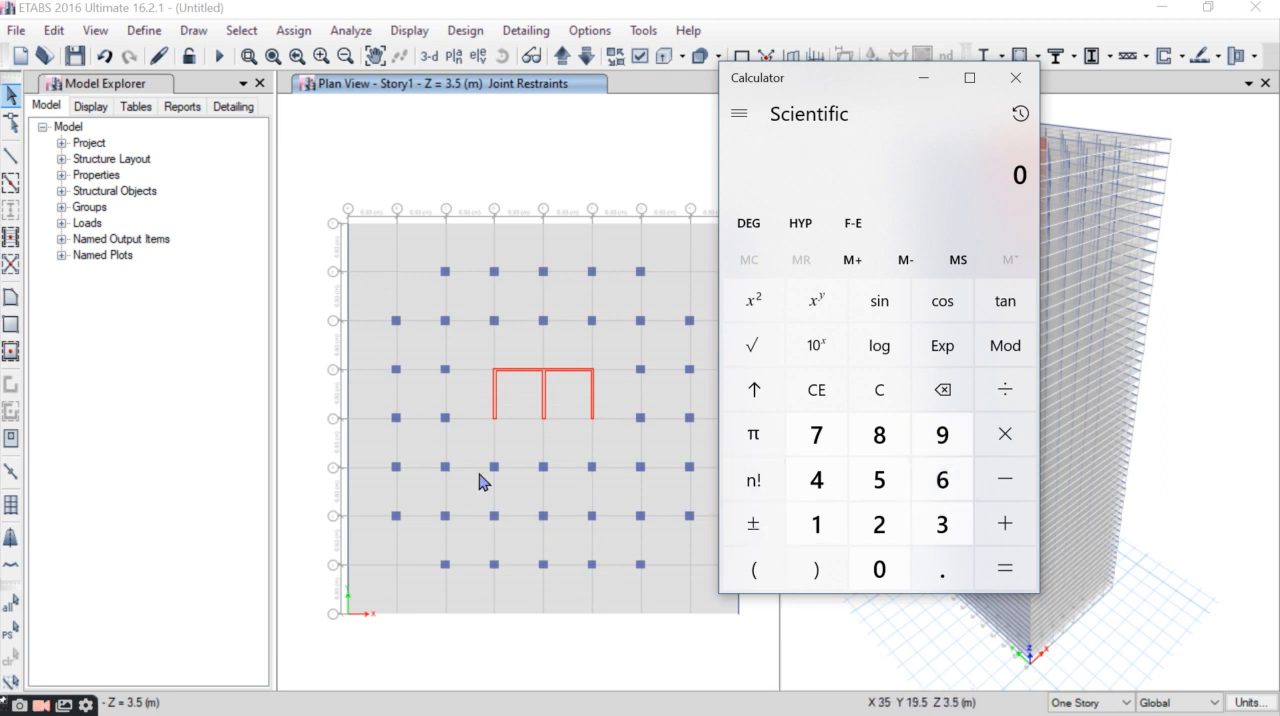
- Divide 180 by 55 in the Calculator to get the twist angle per story, and close it
click(818, 528)
click(879, 436)
click(882, 569)
click(1003, 392)
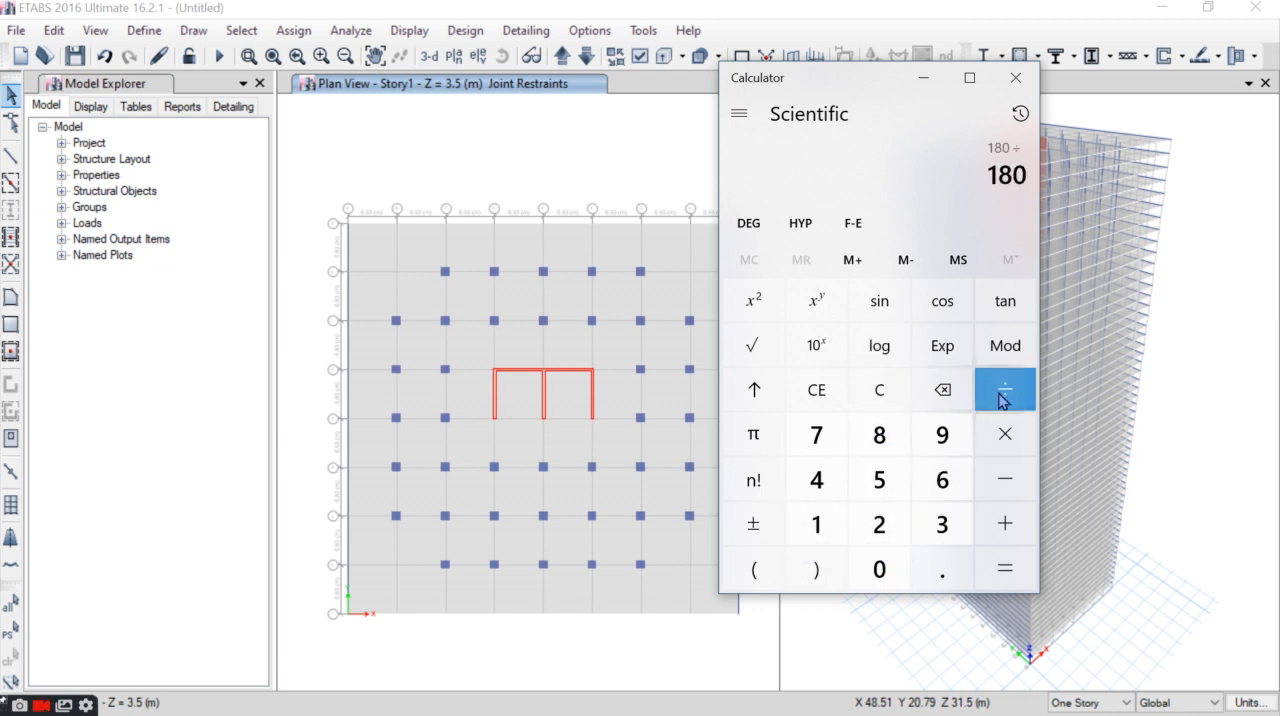
double_click(879, 482)
click(1005, 569)
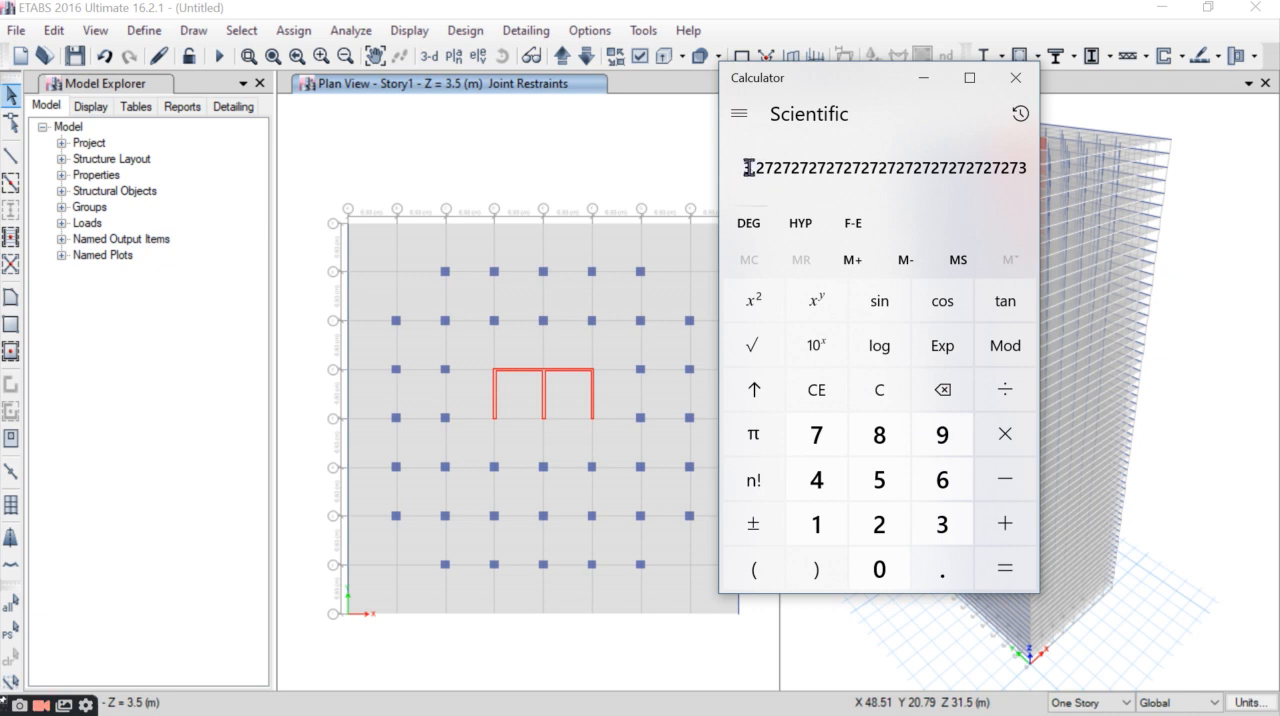
click(951, 186)
click(1016, 77)
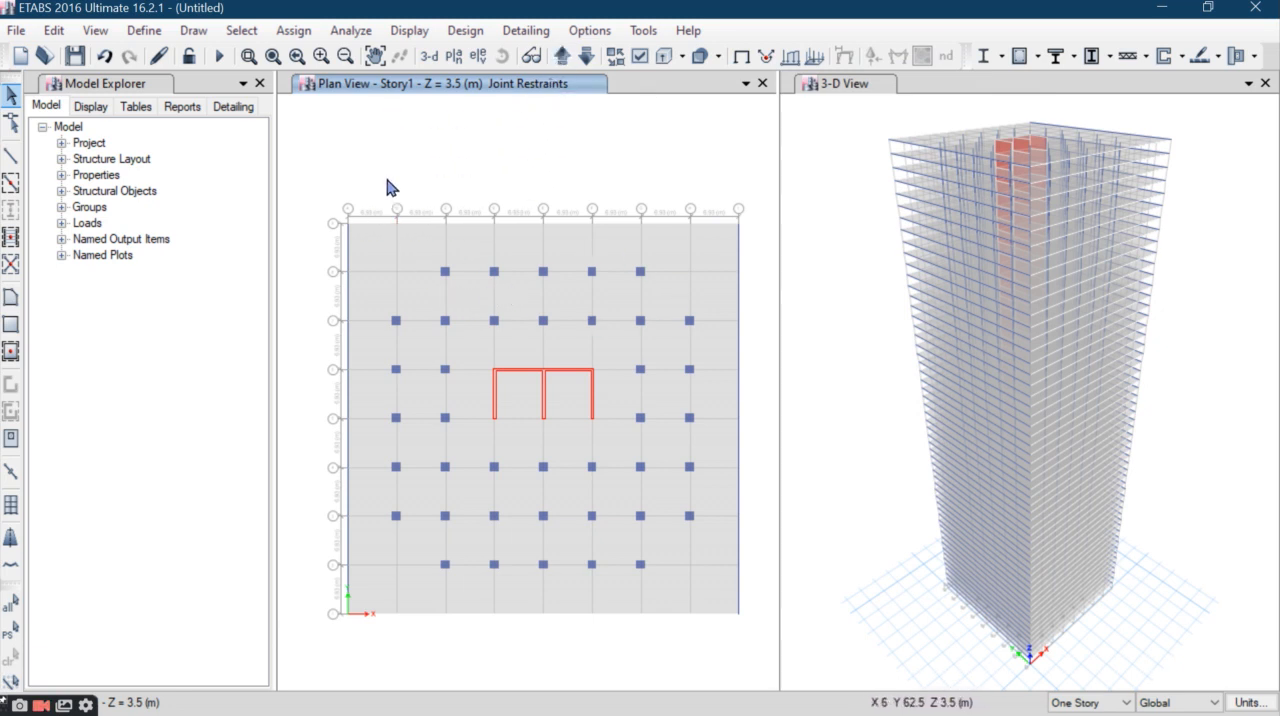
- Rotate the Story2 slab and perimeter beams by -3.27*2 degrees about their center using radial Replicate with the original objects deleted
drag(343, 176, 291, 300)
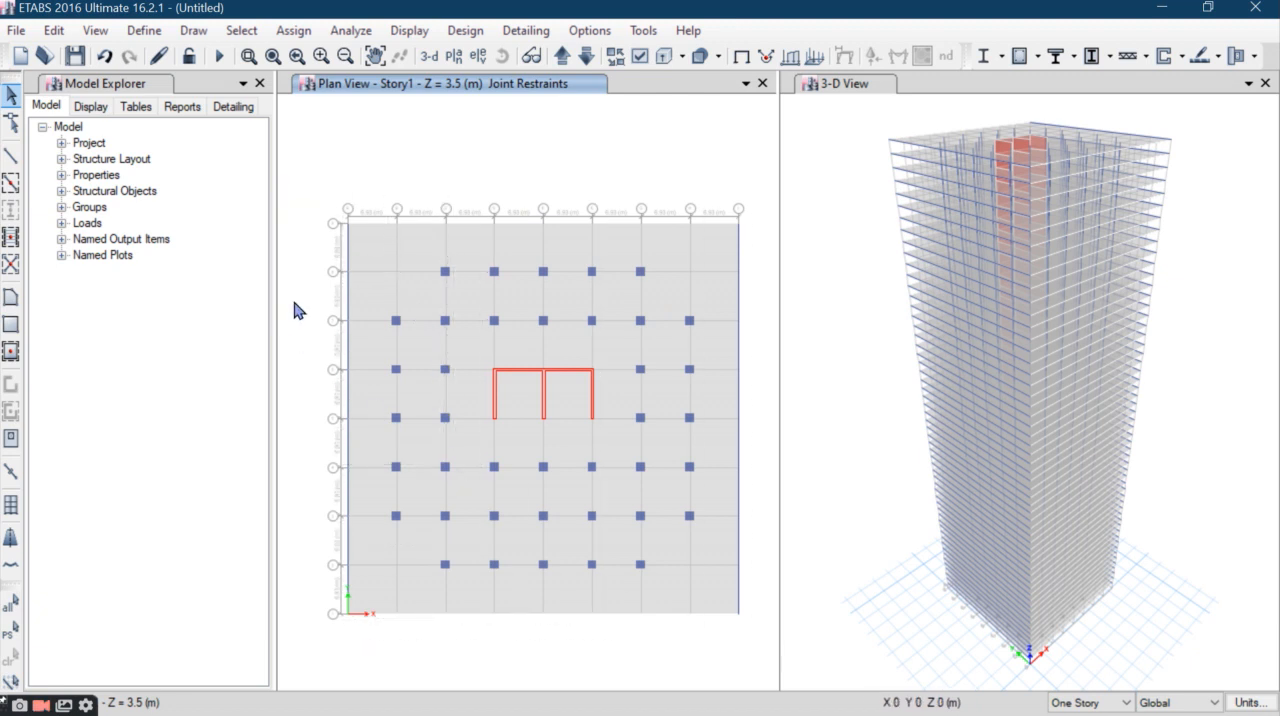
click(561, 57)
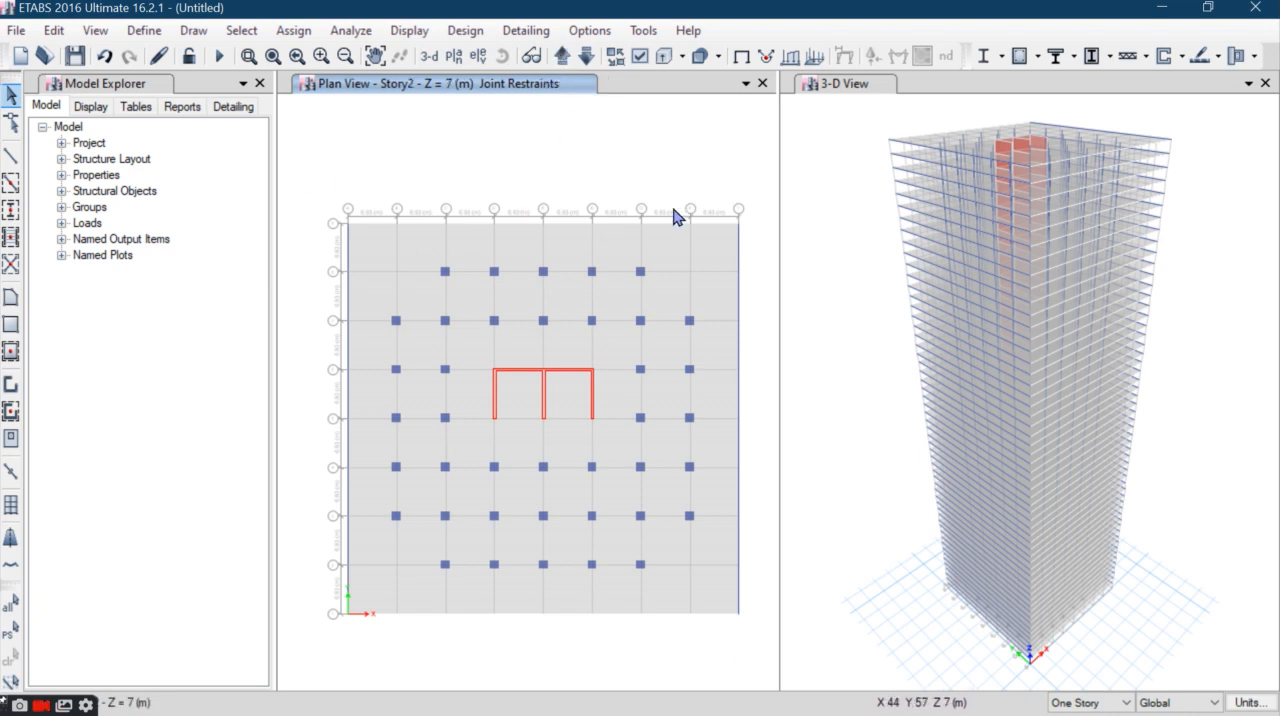
drag(755, 198, 307, 250)
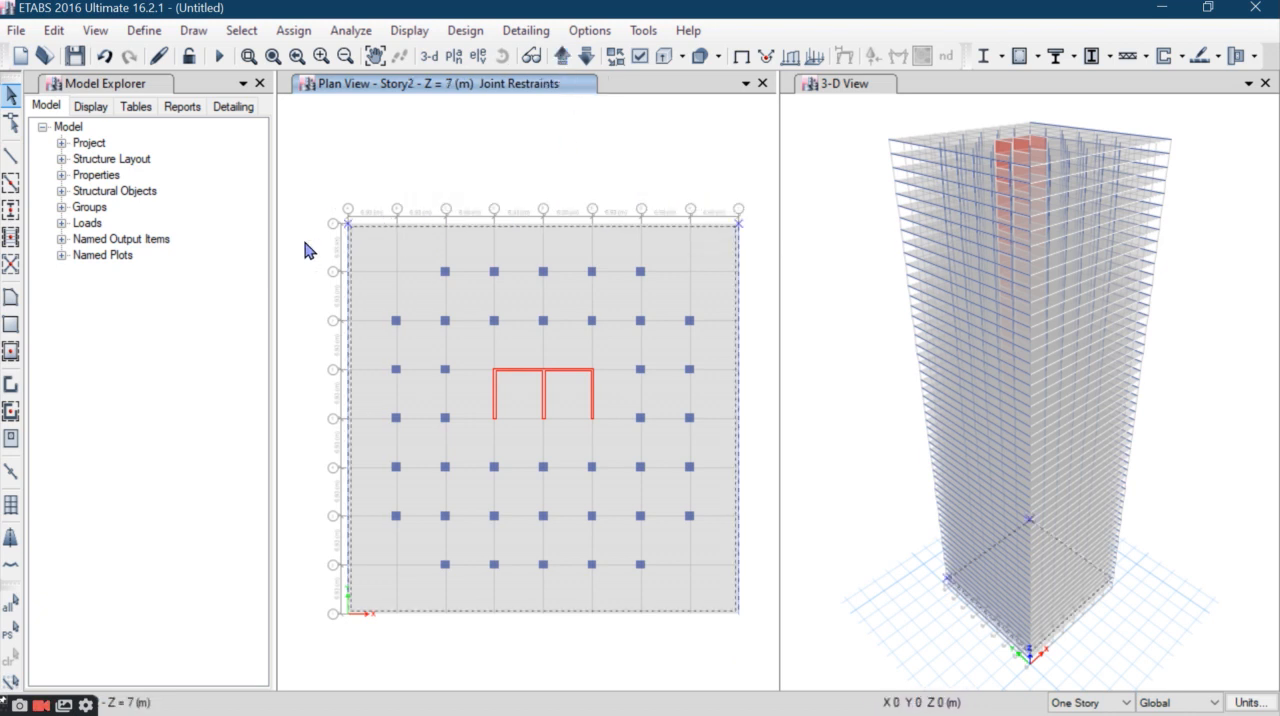
click(53, 30)
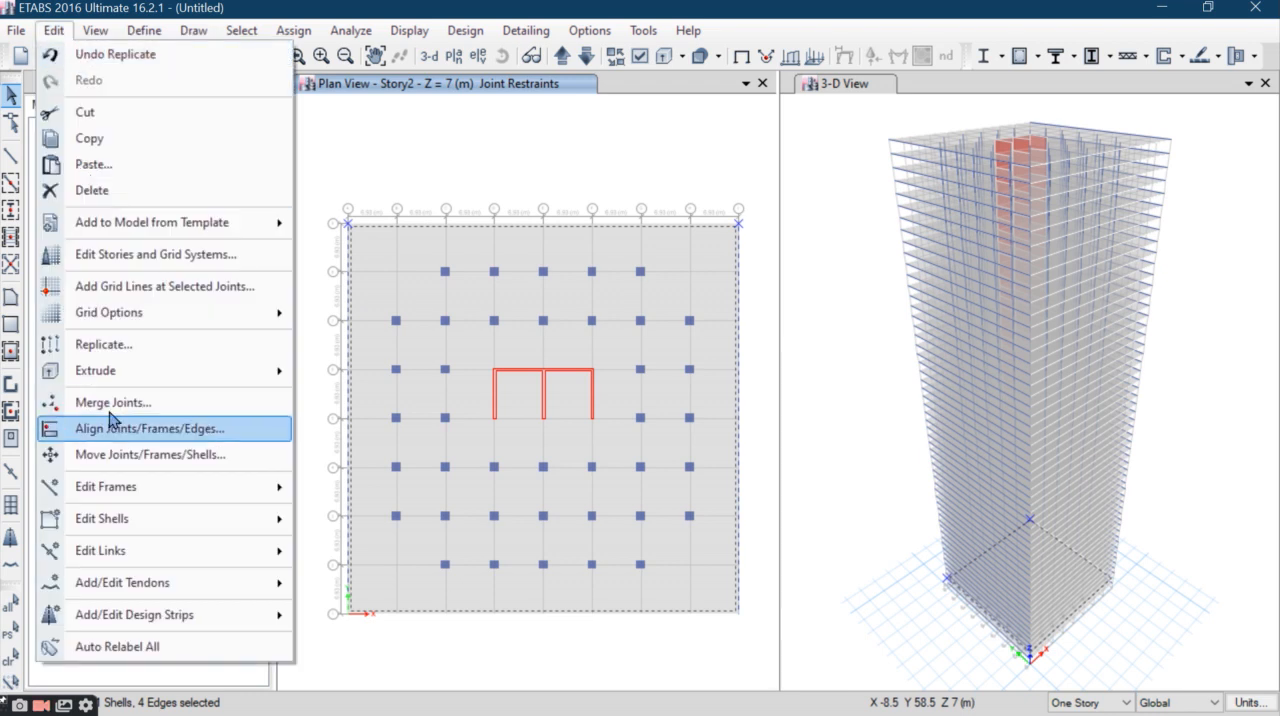
click(125, 344)
click(220, 148)
drag(290, 106, 1007, 124)
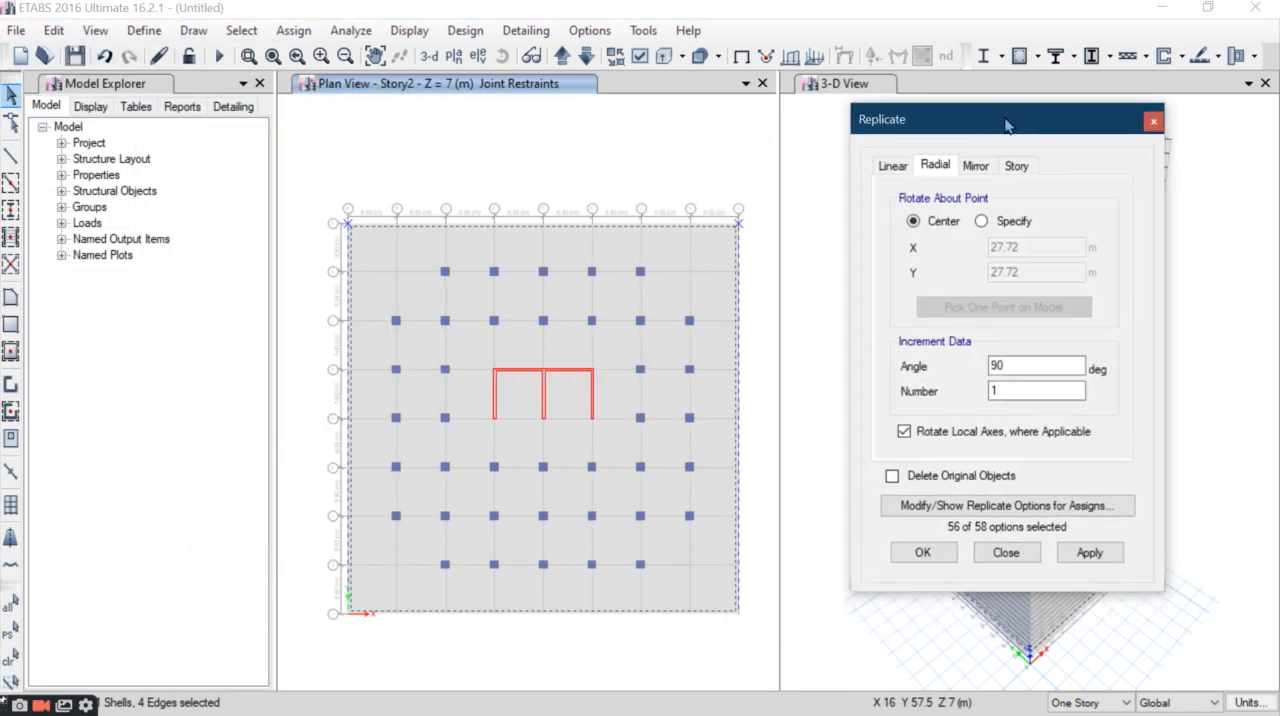
double_click(1002, 365)
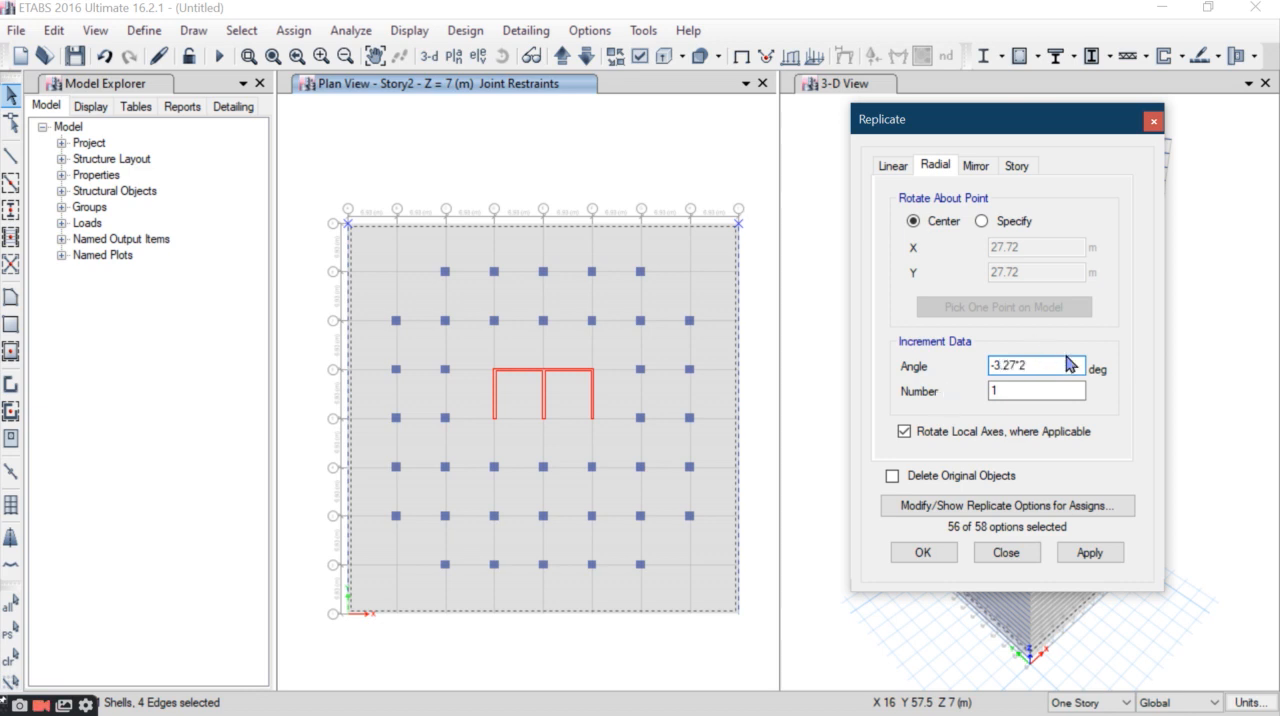
click(937, 478)
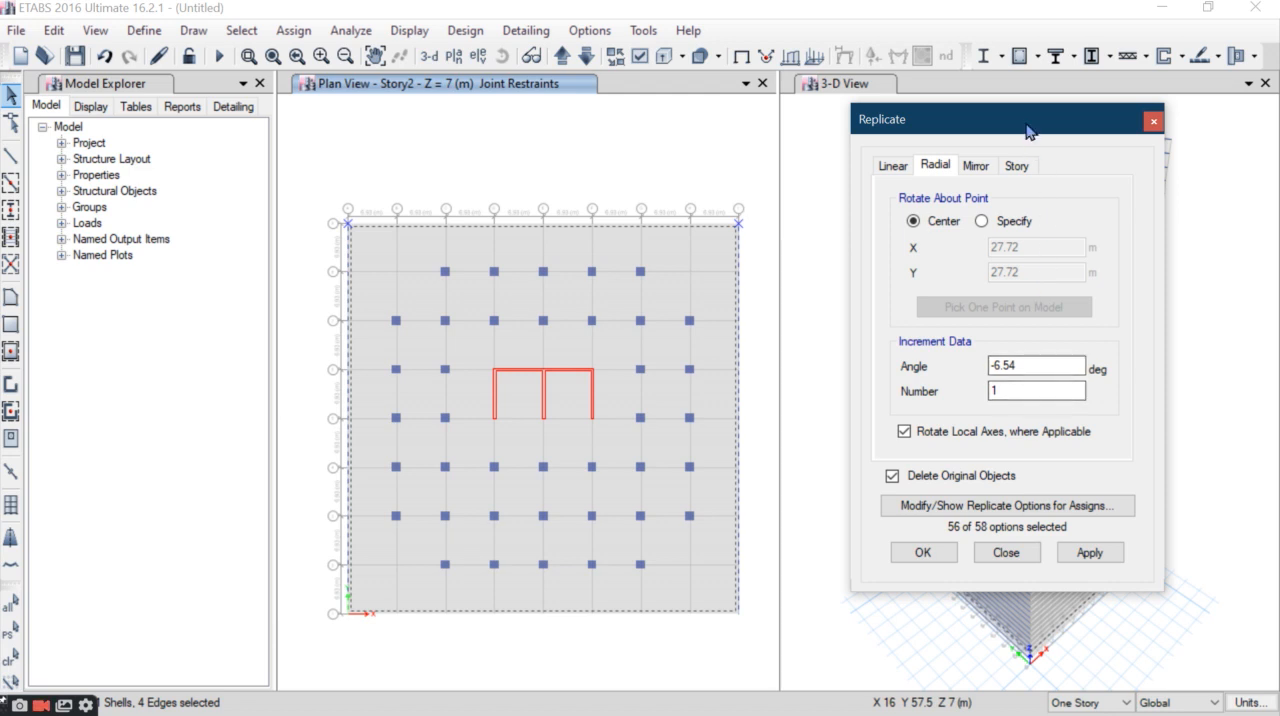
drag(1031, 121, 1030, 104)
click(1088, 537)
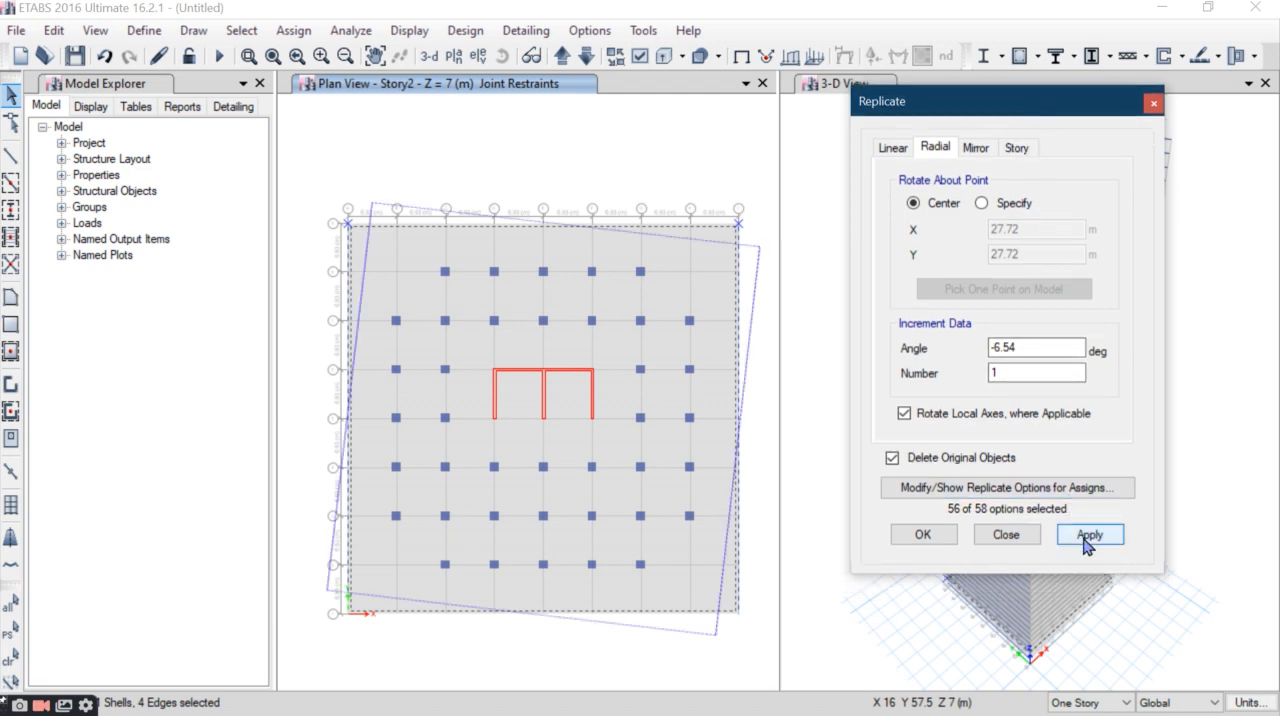
click(1090, 535)
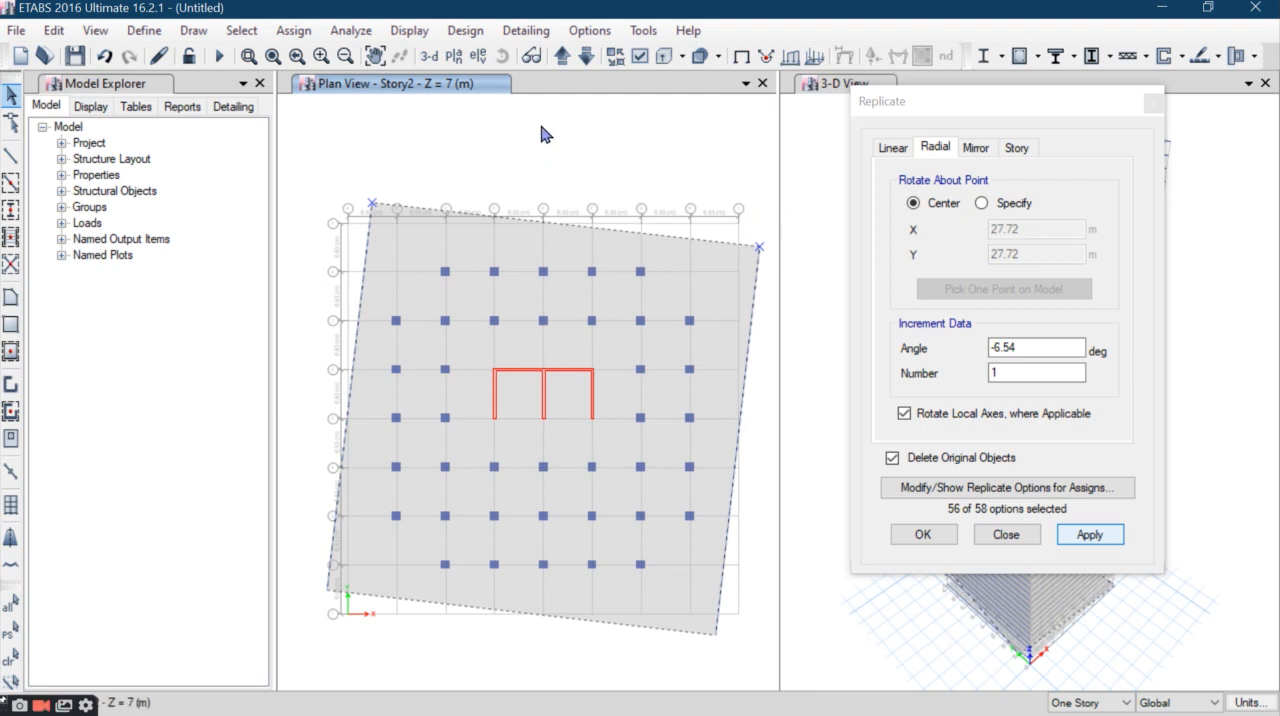
- Rotate the Story3 slab and perimeter beams by -3.27*3 degrees about their center, replacing the originals
click(561, 55)
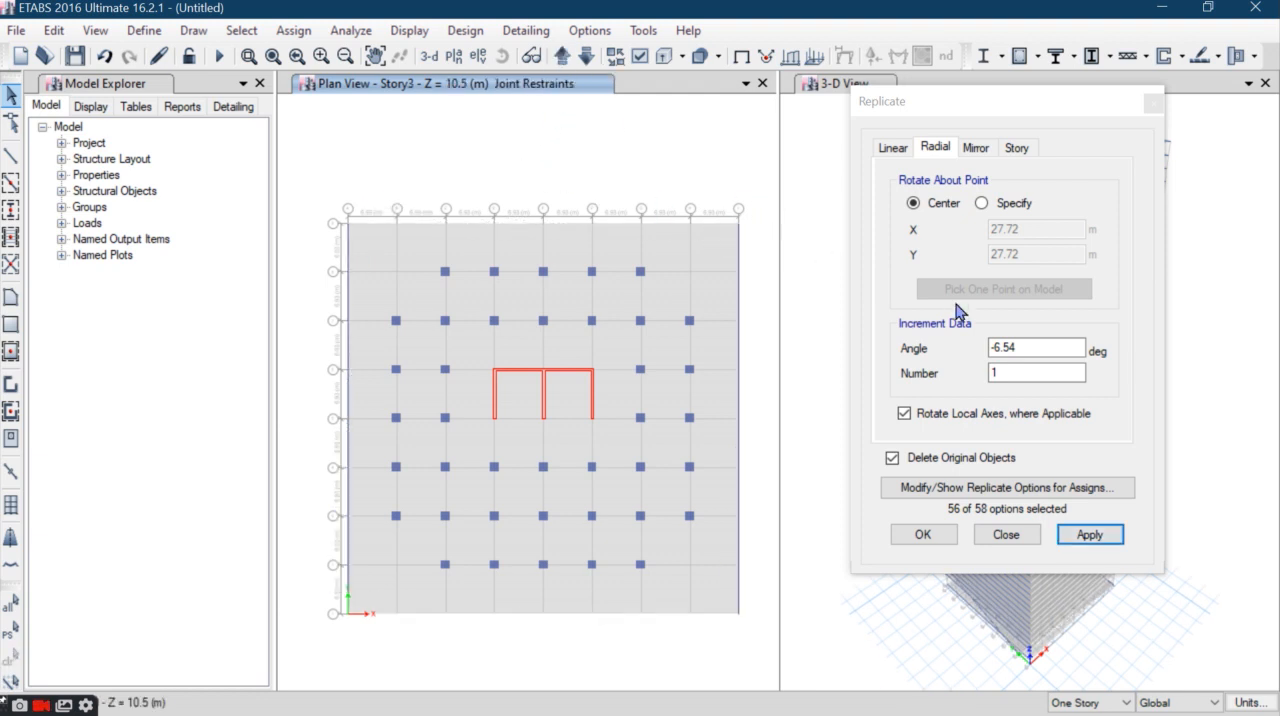
drag(1055, 348, 940, 352)
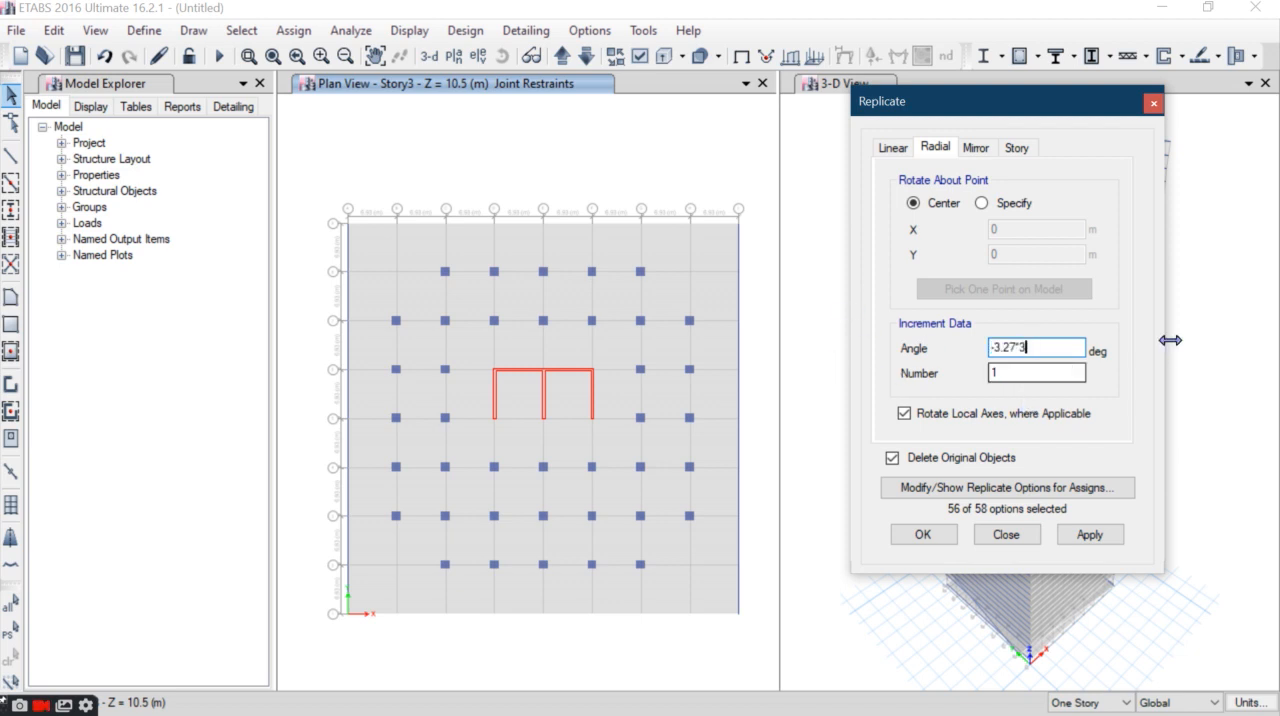
drag(751, 189, 310, 238)
click(1090, 534)
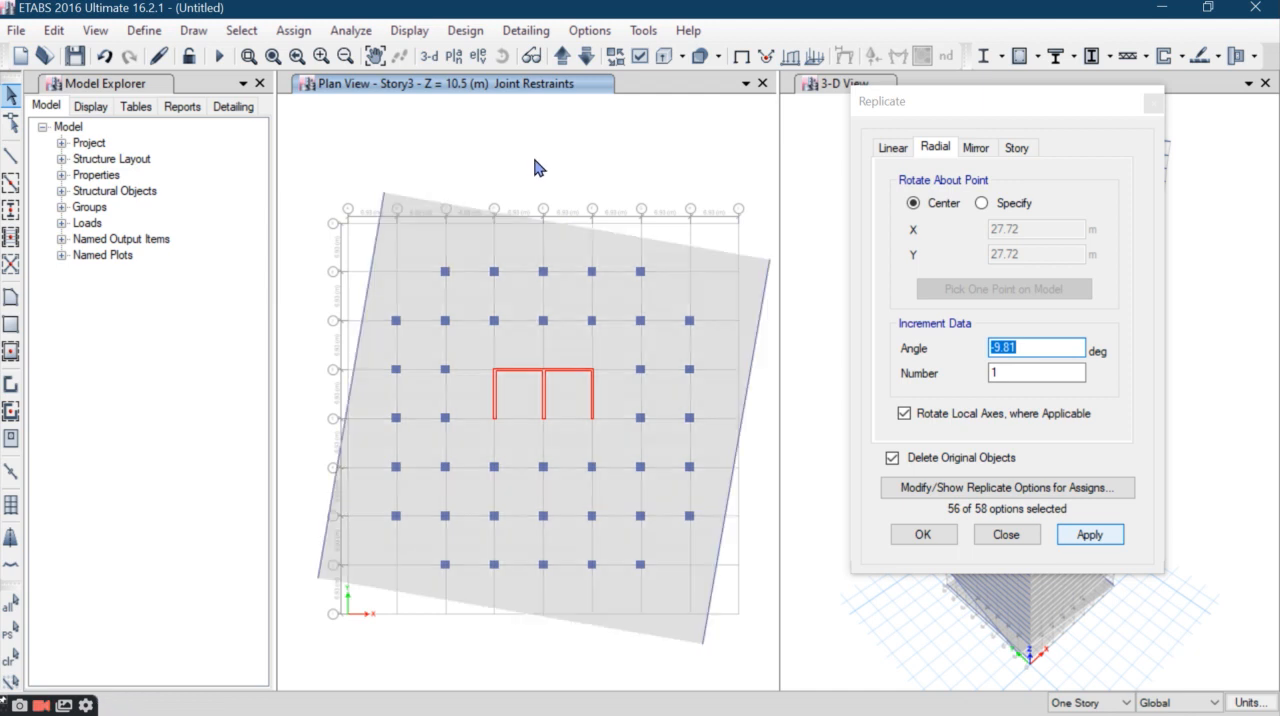
- Rotate the Story4 slab and perimeter beams by -13.08 degrees about their center, replacing the originals
click(563, 56)
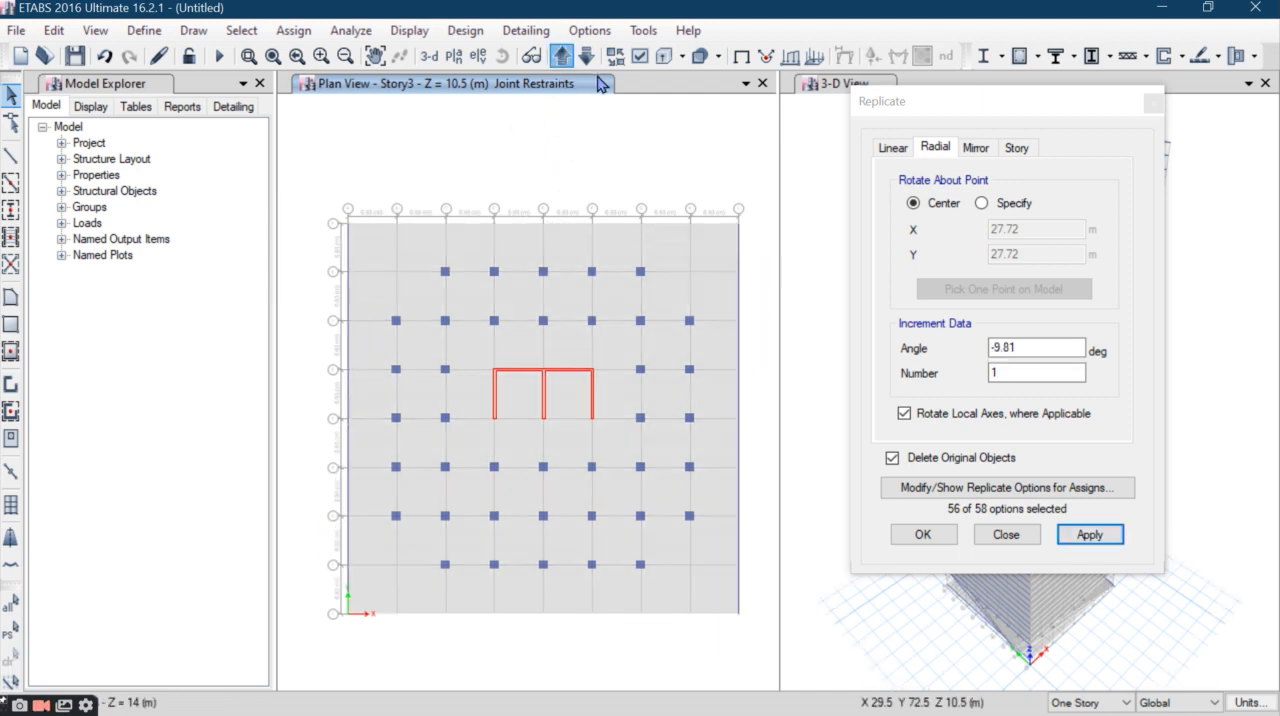
click(1015, 346)
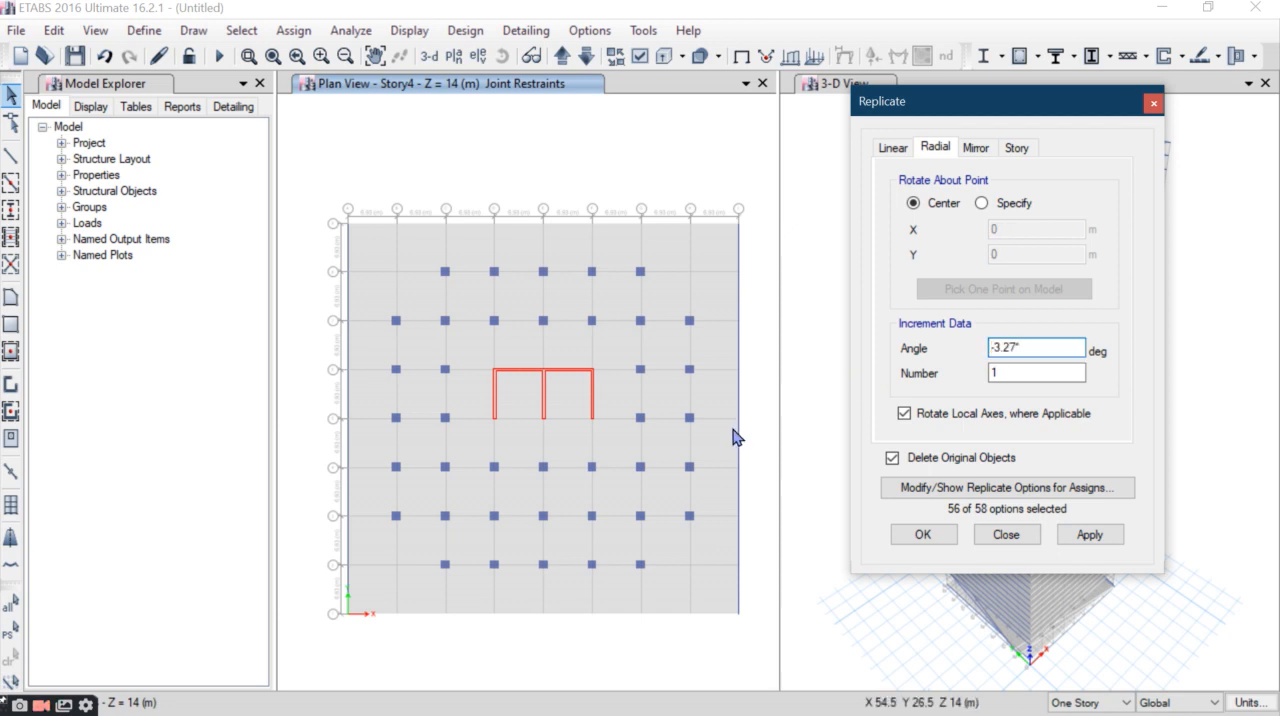
click(1062, 537)
drag(757, 220, 383, 277)
click(1090, 536)
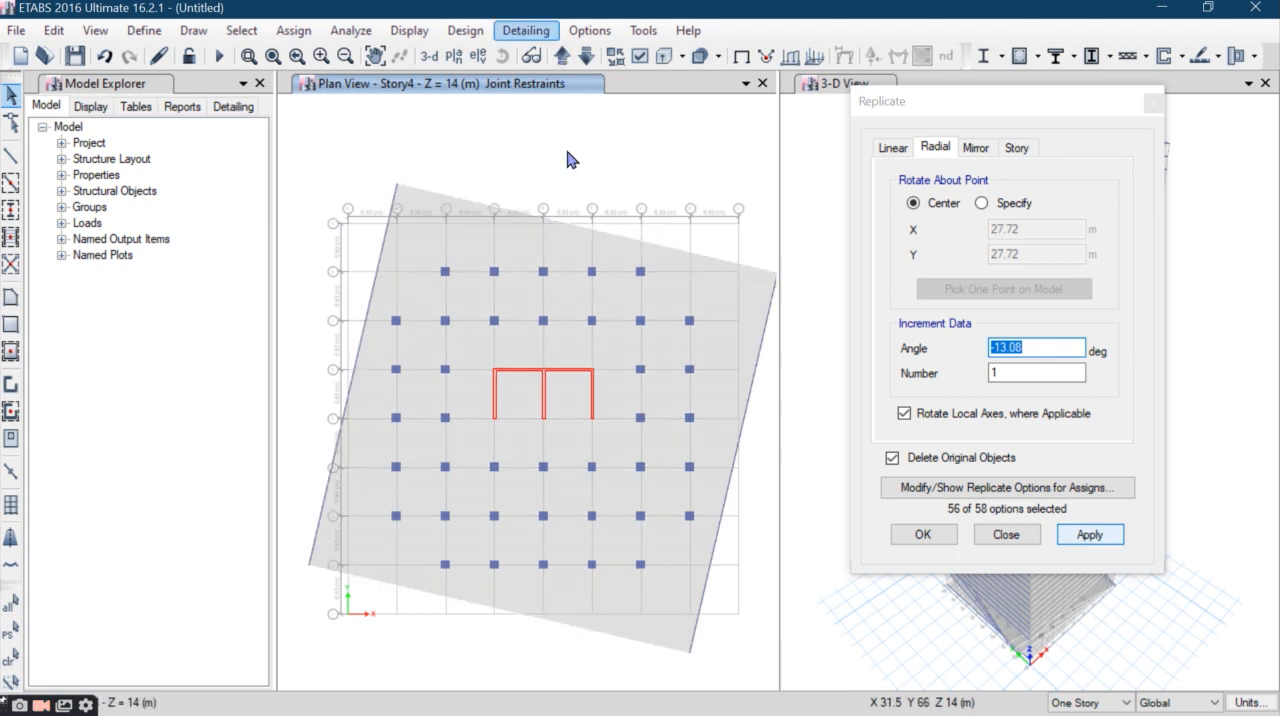
- Rotate the Story5 slab and perimeter beams by -3.27*5 degrees about their center, replacing the originals
click(562, 57)
drag(756, 165, 302, 250)
drag(1047, 348, 690, 340)
text(-3.27*)
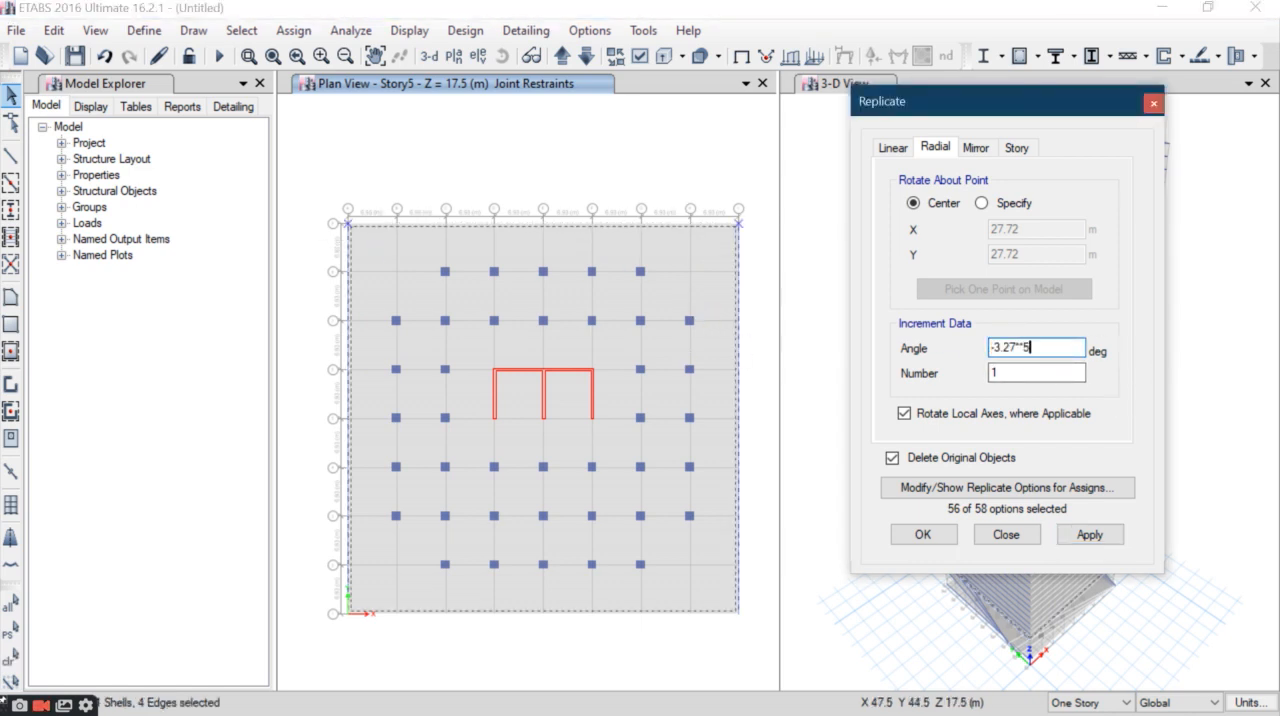
key(BackSpace)
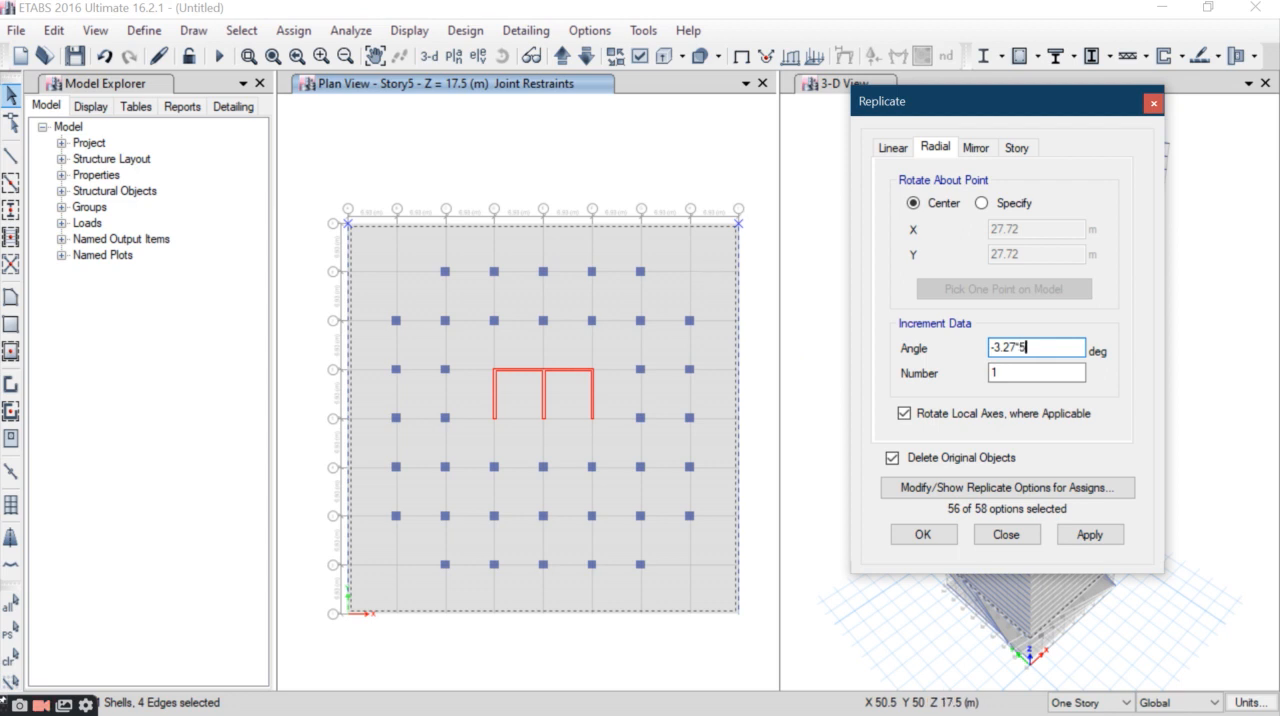
click(1090, 535)
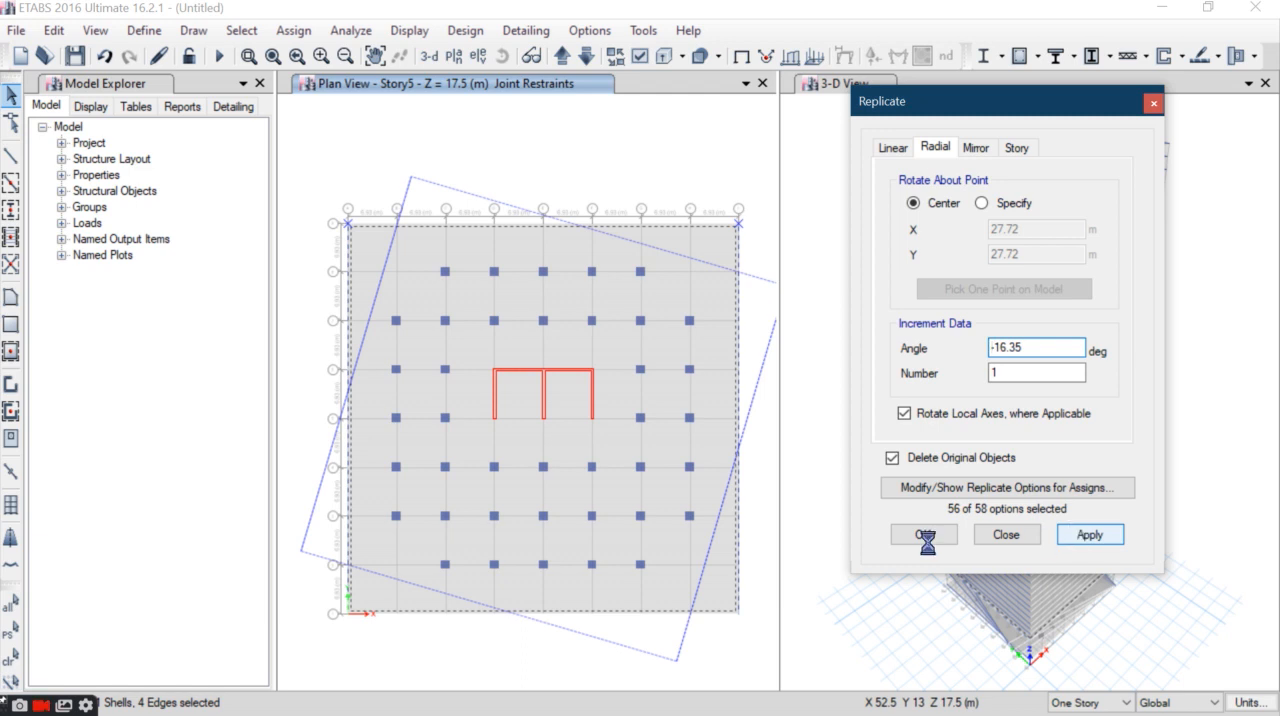
click(416, 260)
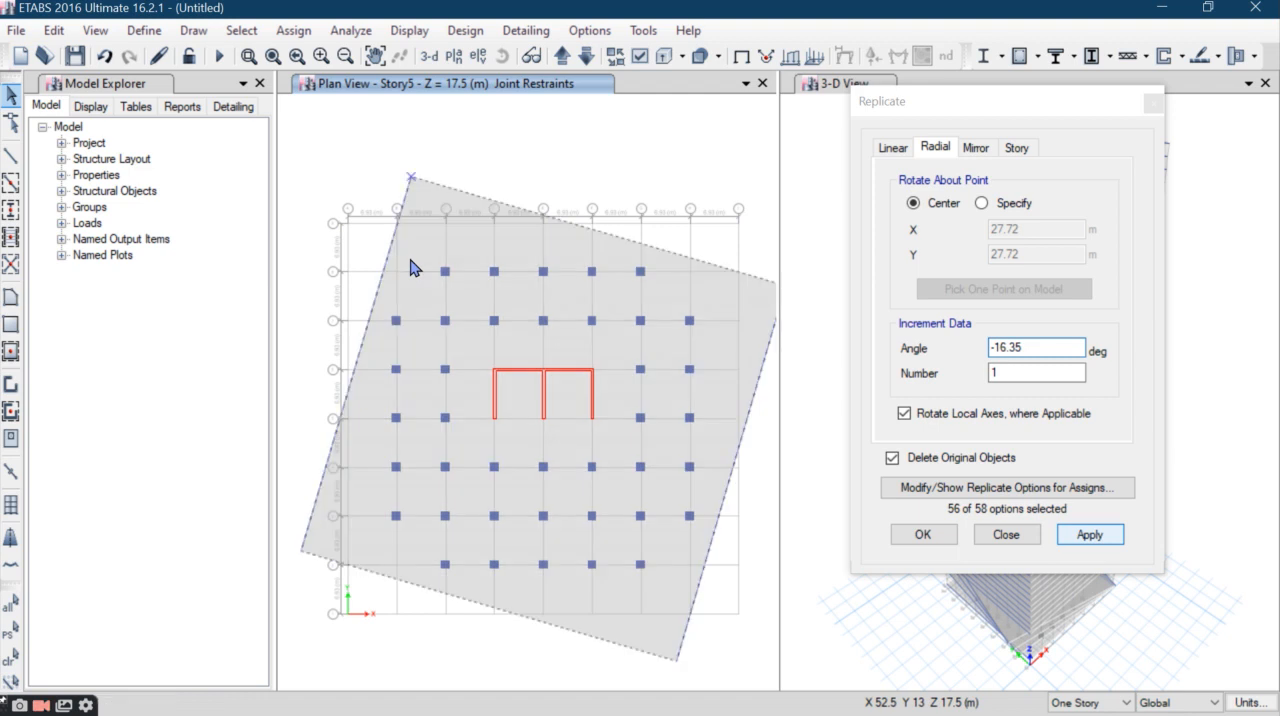
- Rotate the Story6 slab and perimeter beams by -3.27*6 degrees about their center, replacing the originals
click(562, 55)
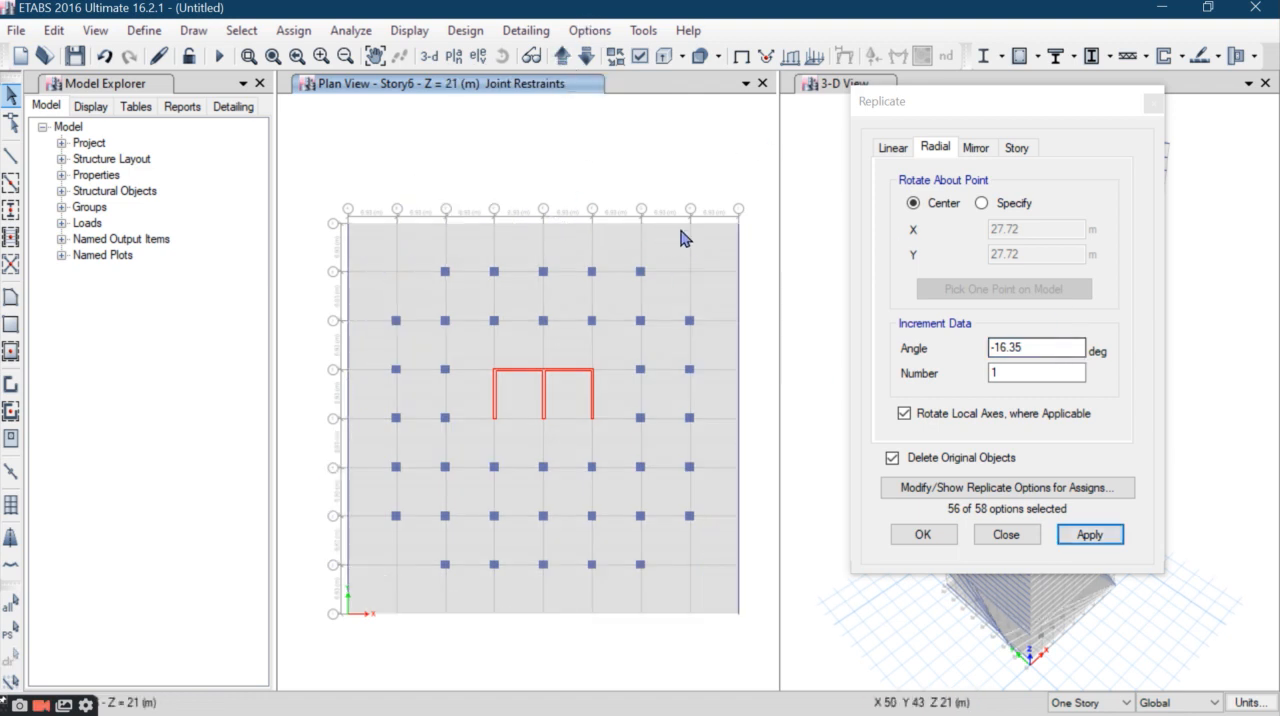
drag(769, 171, 316, 236)
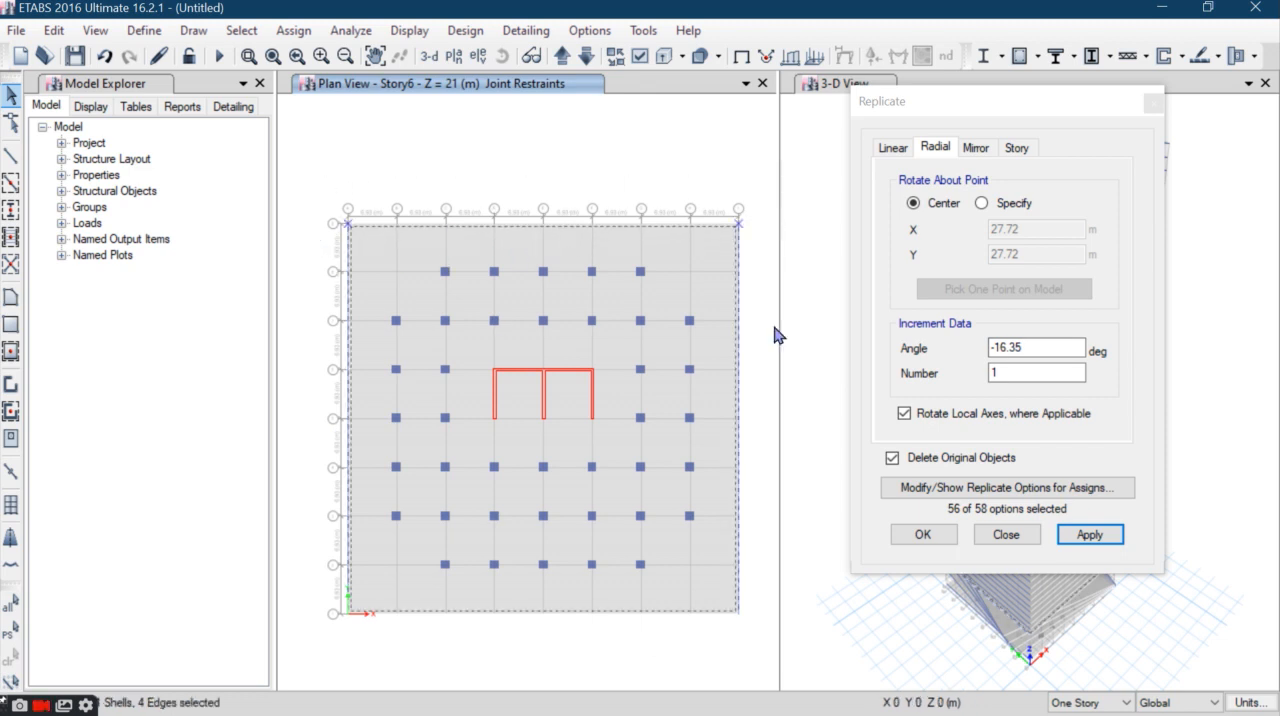
drag(1054, 348, 866, 335)
text(-3.27*6)
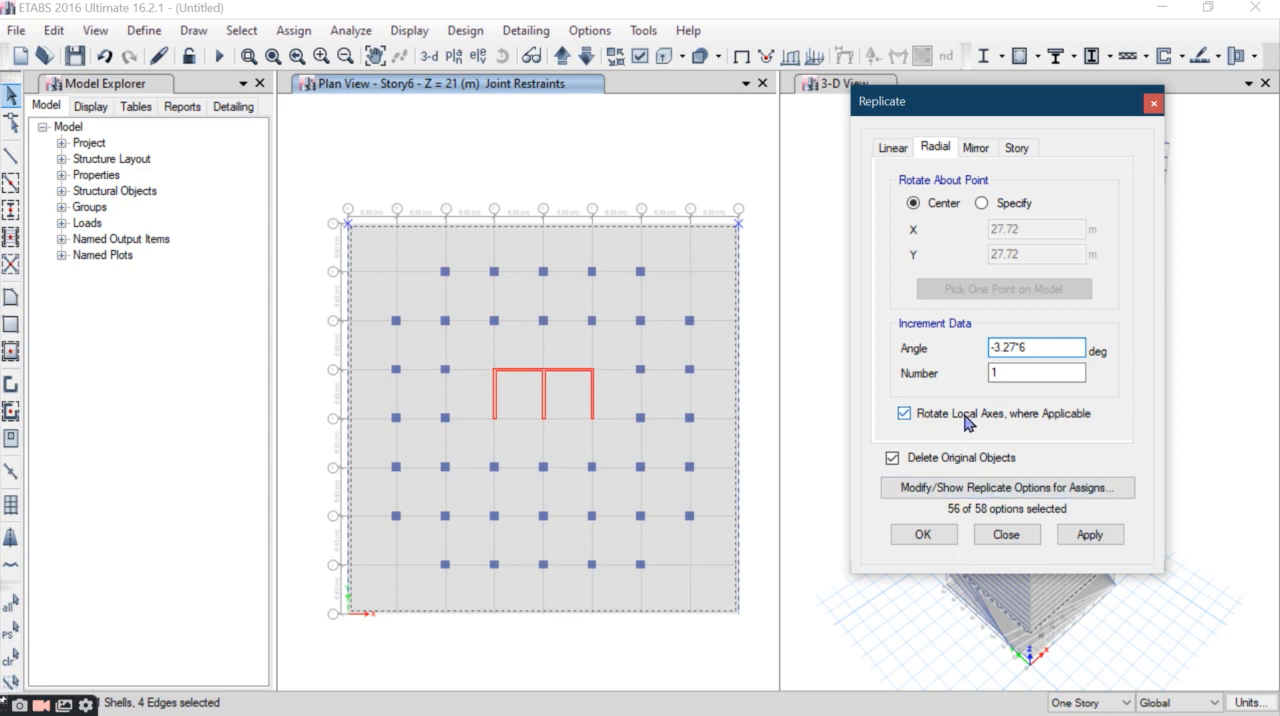
click(1082, 538)
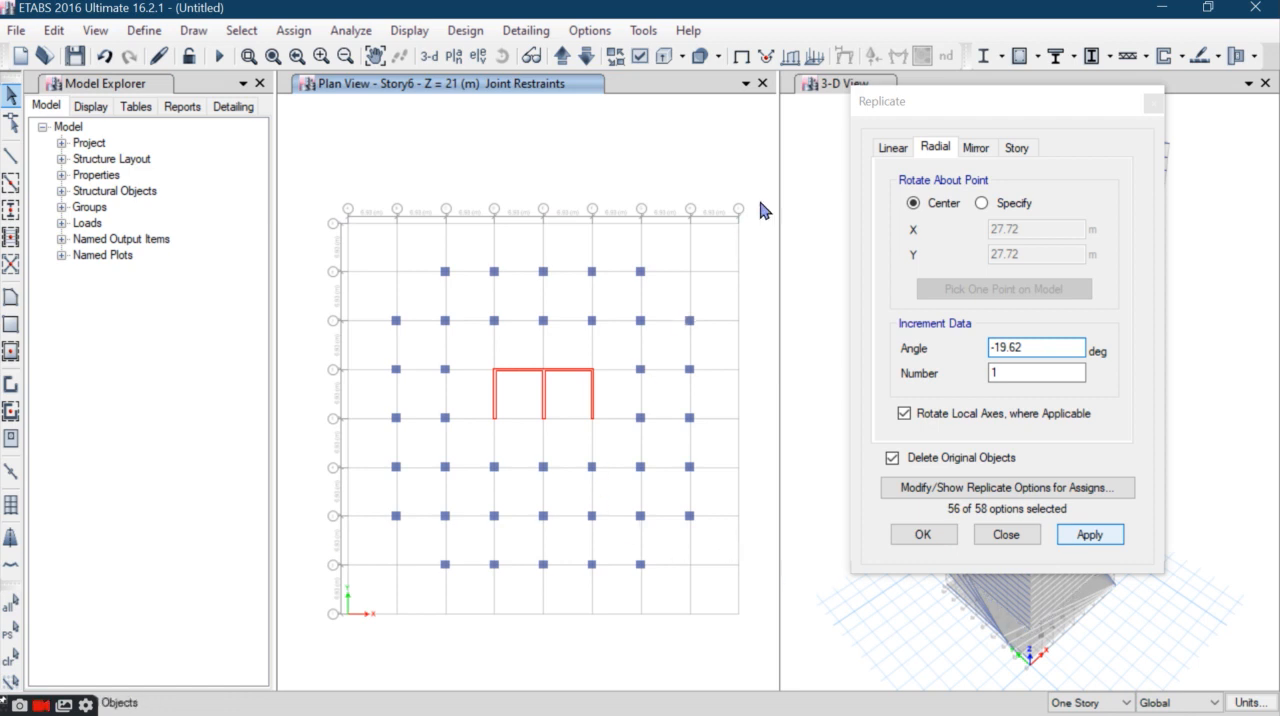
- Rotate the Story7 slab and perimeter beams by -3.27*7 degrees about their center, replacing the originals
click(563, 57)
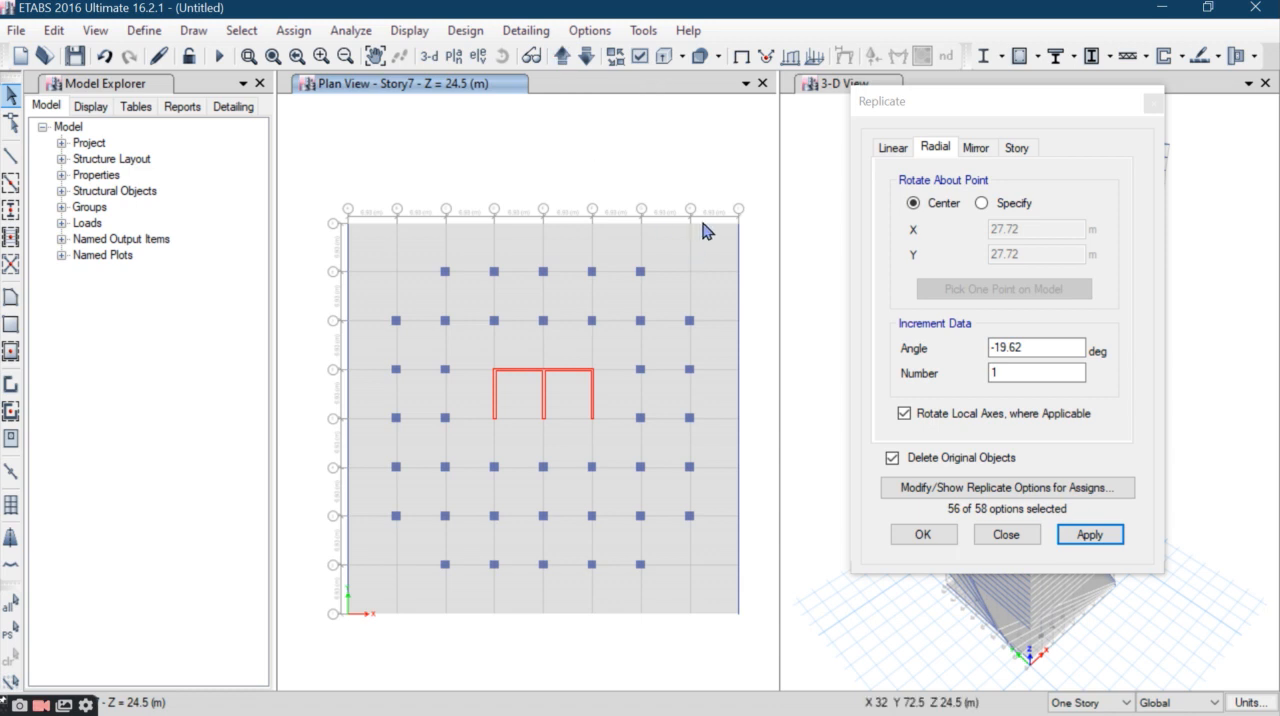
drag(745, 220, 265, 242)
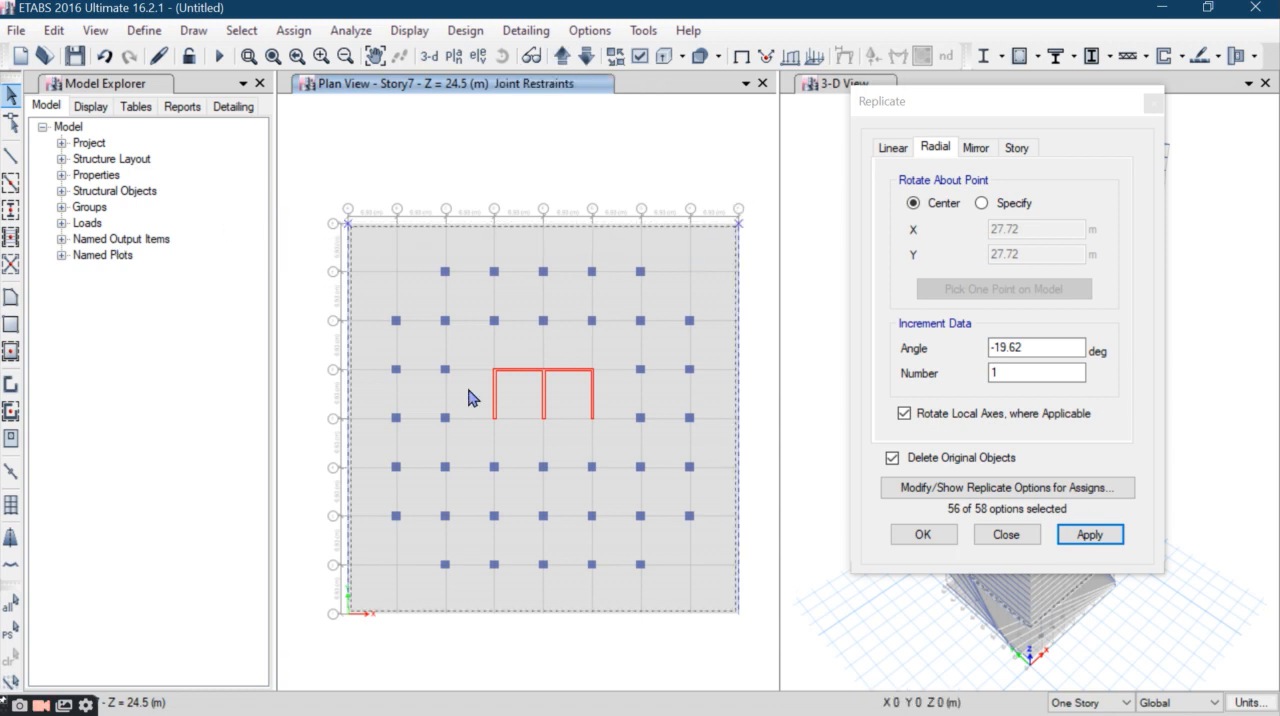
click(1030, 346)
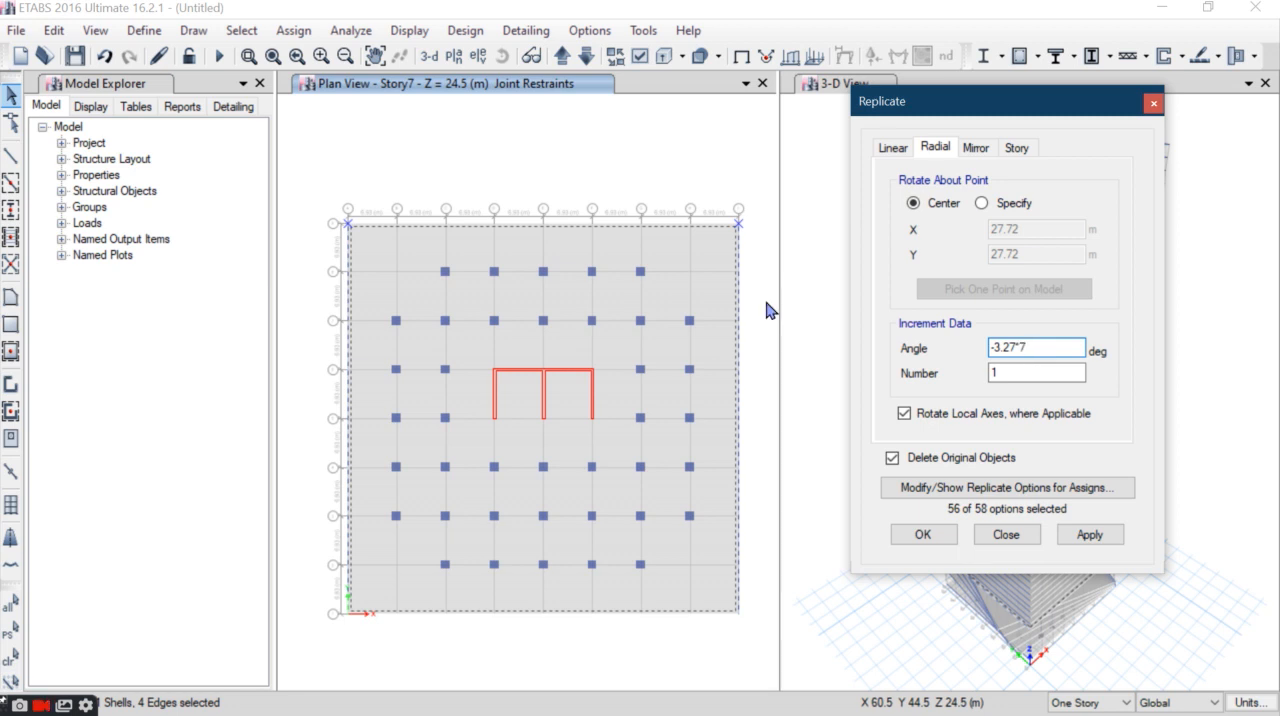
click(1089, 534)
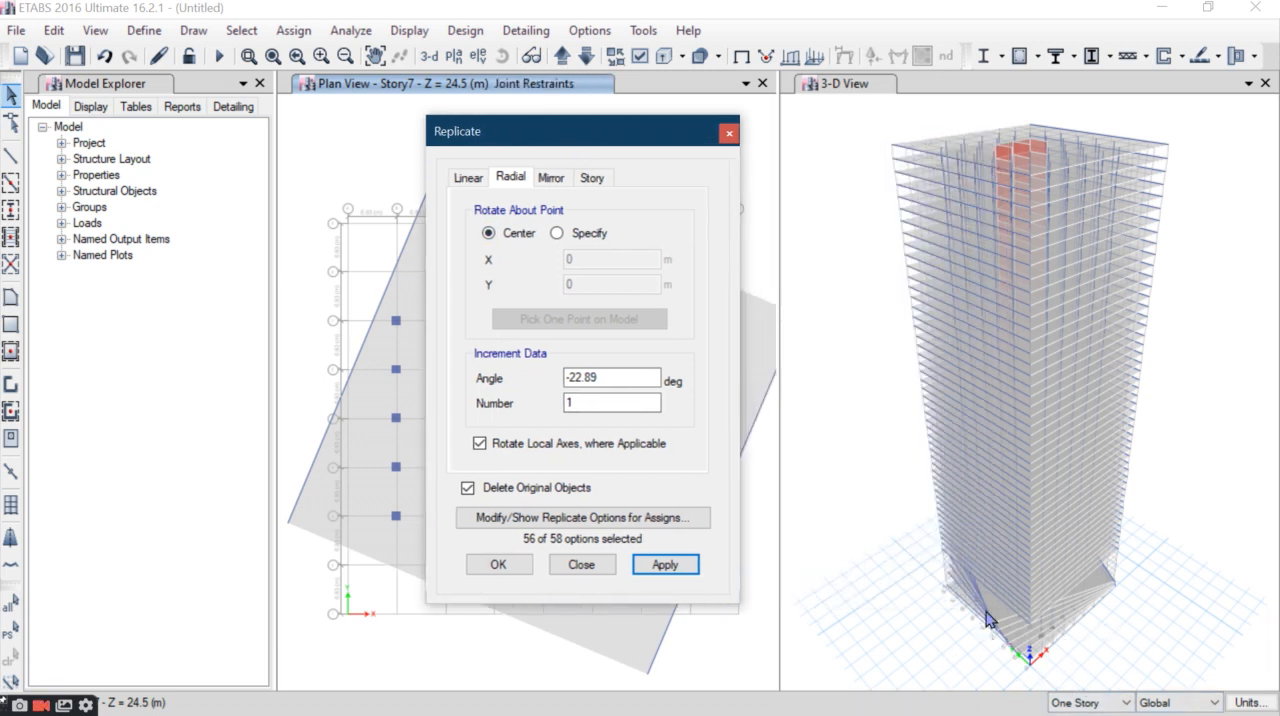
- Move the Replicate dialog clear of the plan and rotate the Story8 slab and perimeter beams by -26.16 degrees about their center, replacing the originals
drag(622, 152, 744, 135)
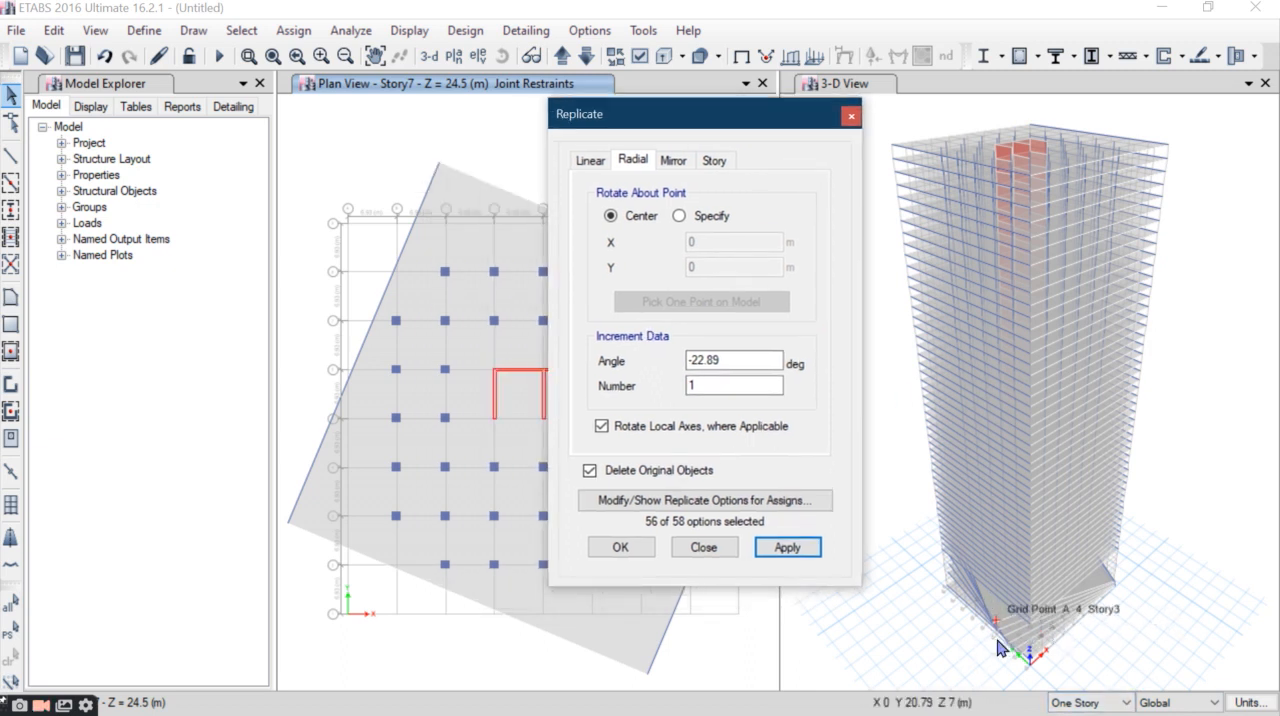
drag(702, 125, 1066, 86)
click(562, 56)
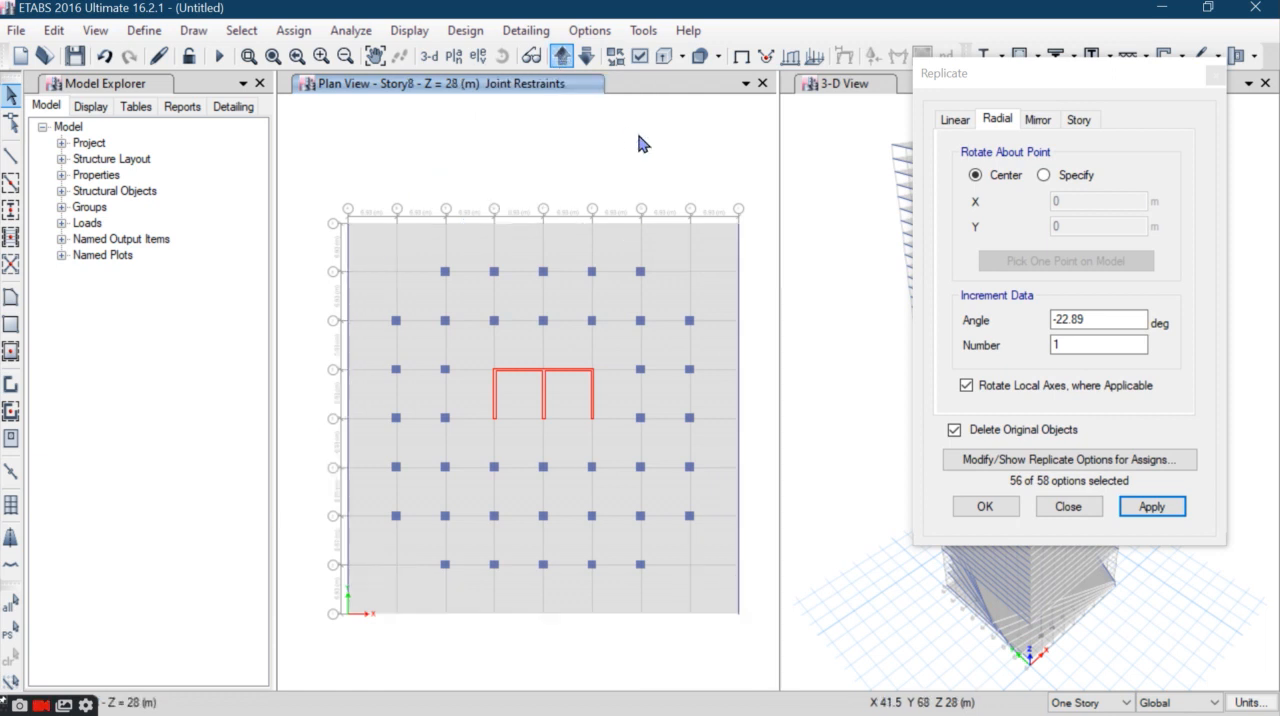
drag(740, 194, 302, 252)
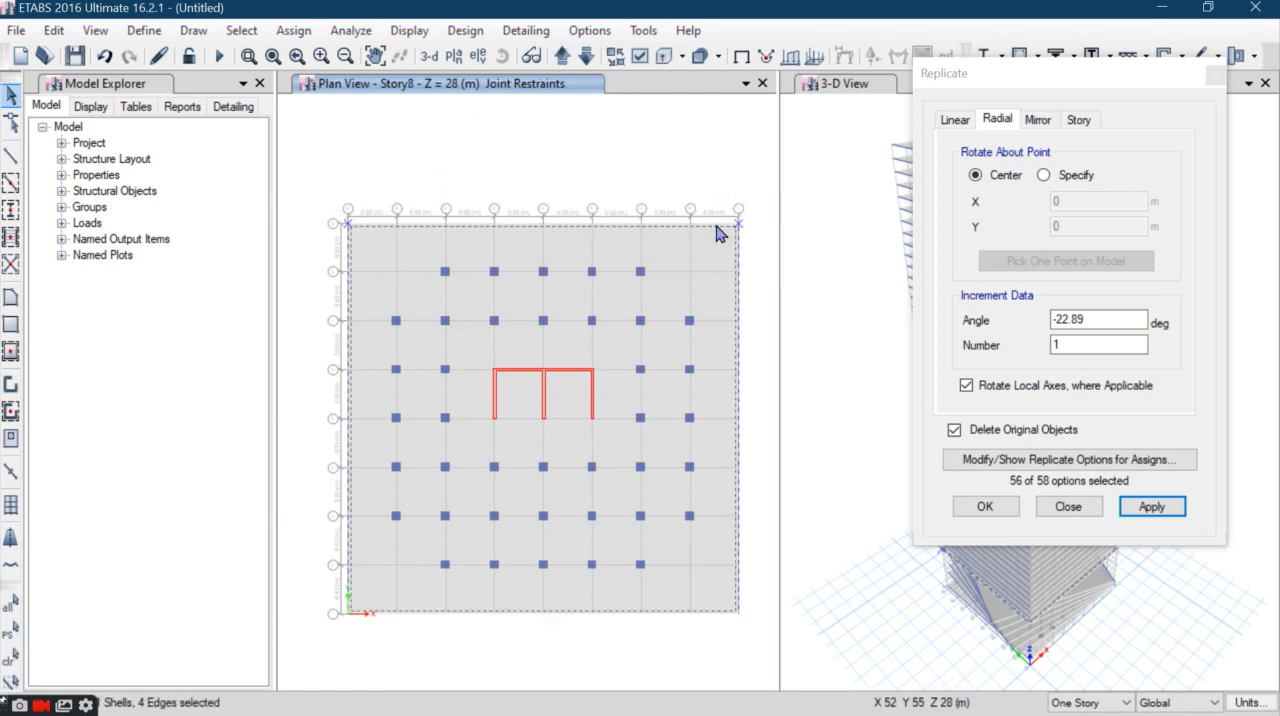
double_click(1073, 318)
text(-3.27)
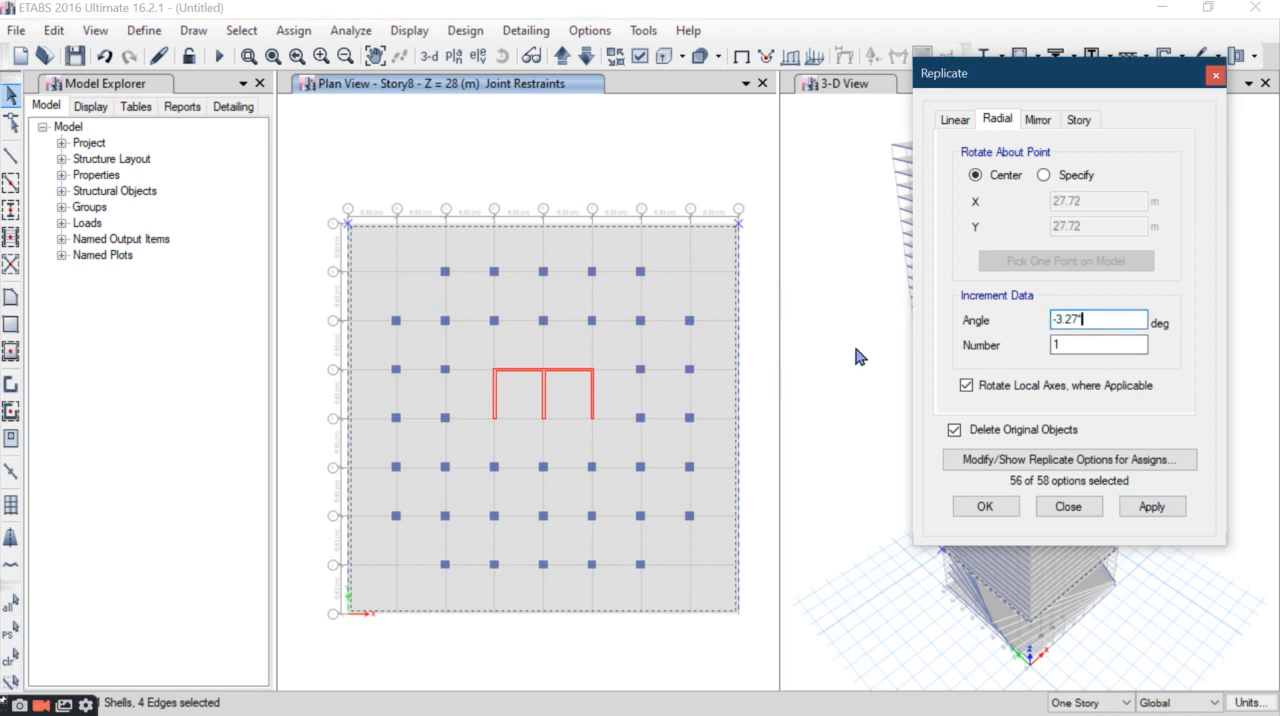
click(1150, 505)
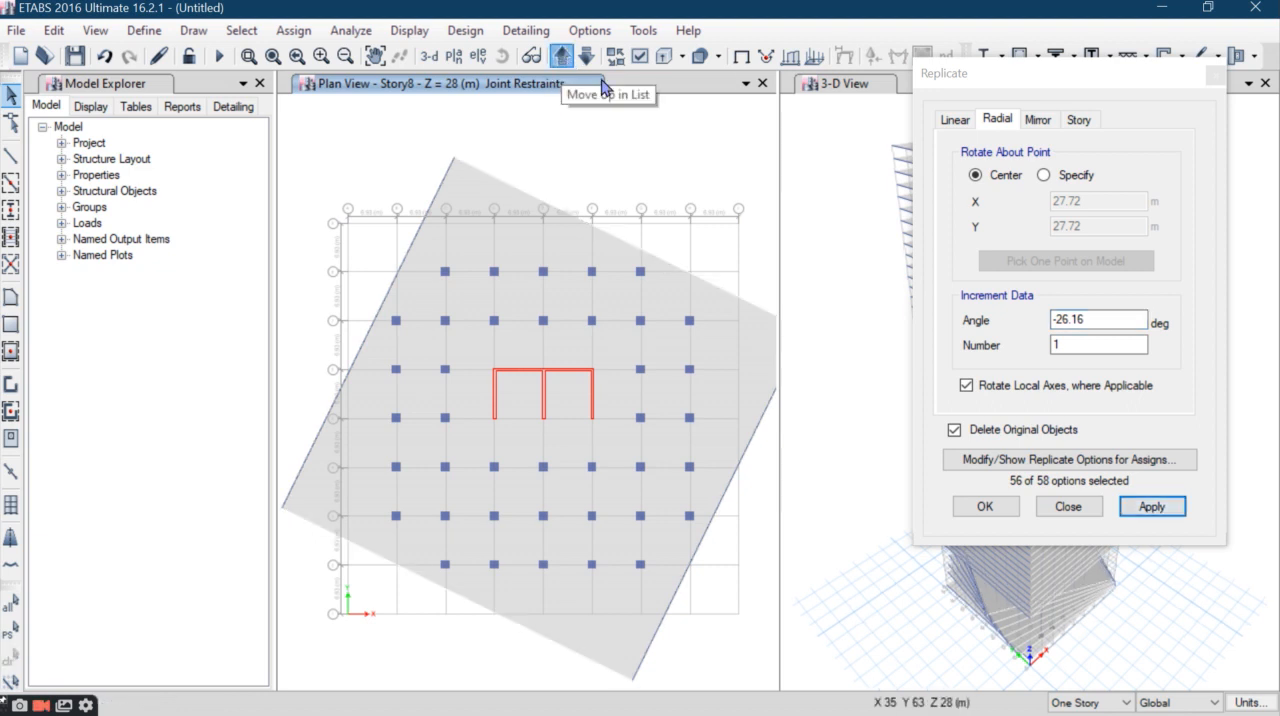
- Rotate the Story9 slab and perimeter beams by -3.27*9 degrees about their center, replacing the originals
click(561, 57)
double_click(1110, 320)
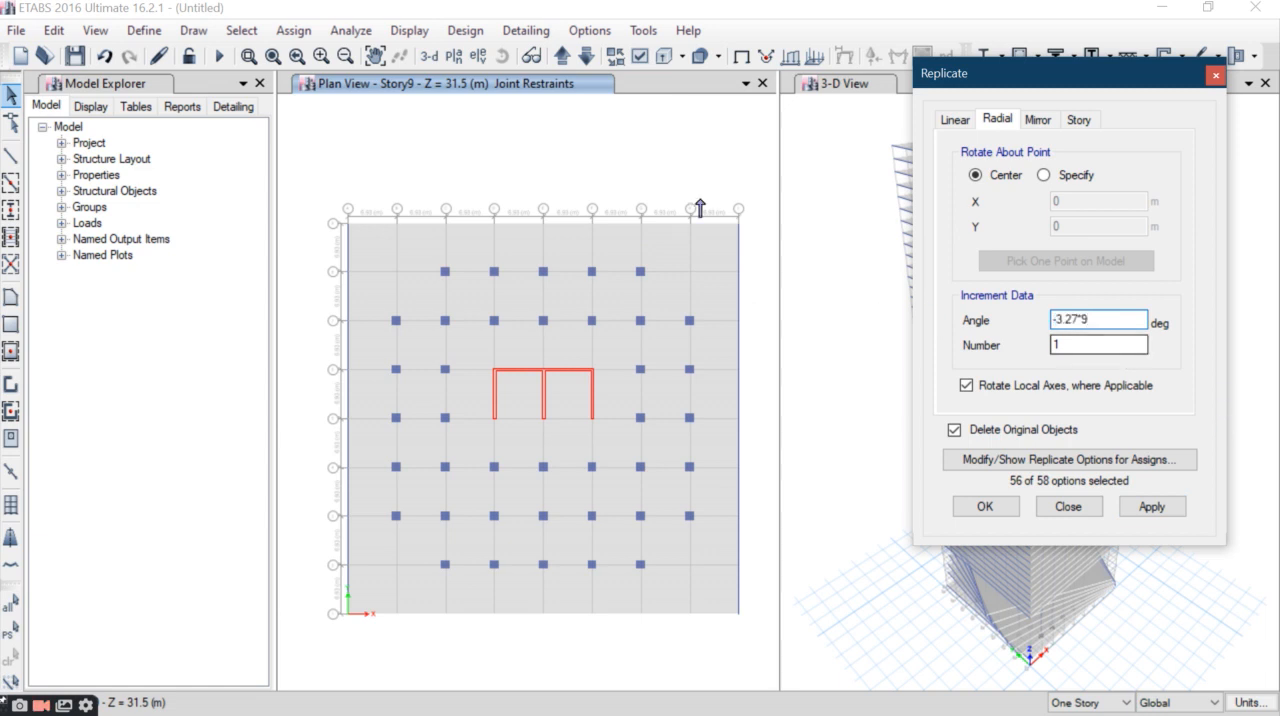
drag(757, 162, 292, 250)
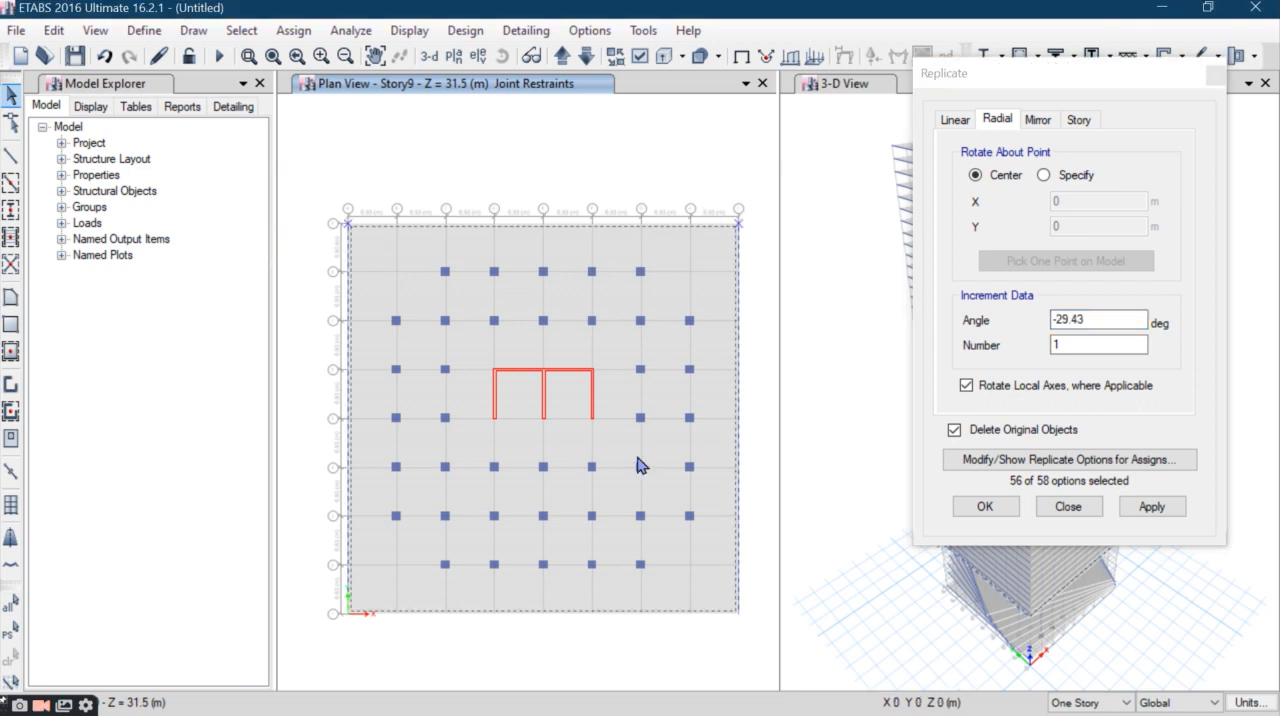
click(1152, 507)
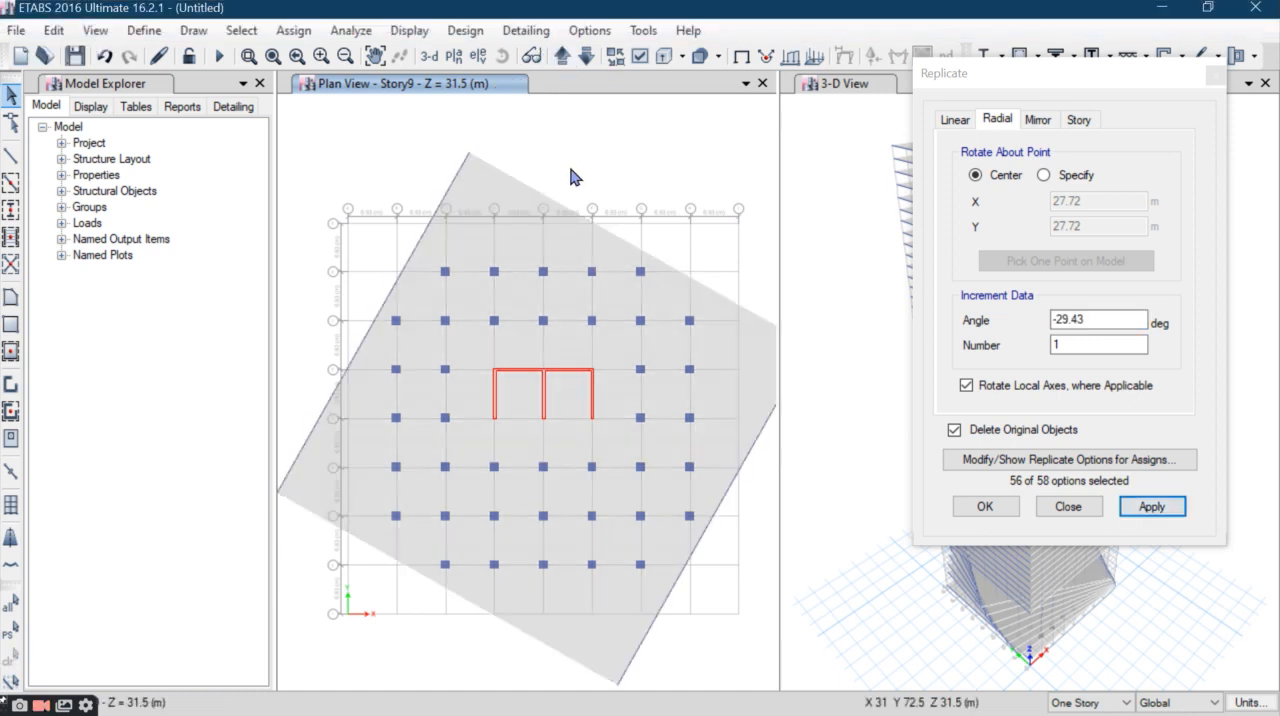
- Rotate the Story10 slab and perimeter beams by -32.7 degrees about their center, replacing the originals
click(562, 56)
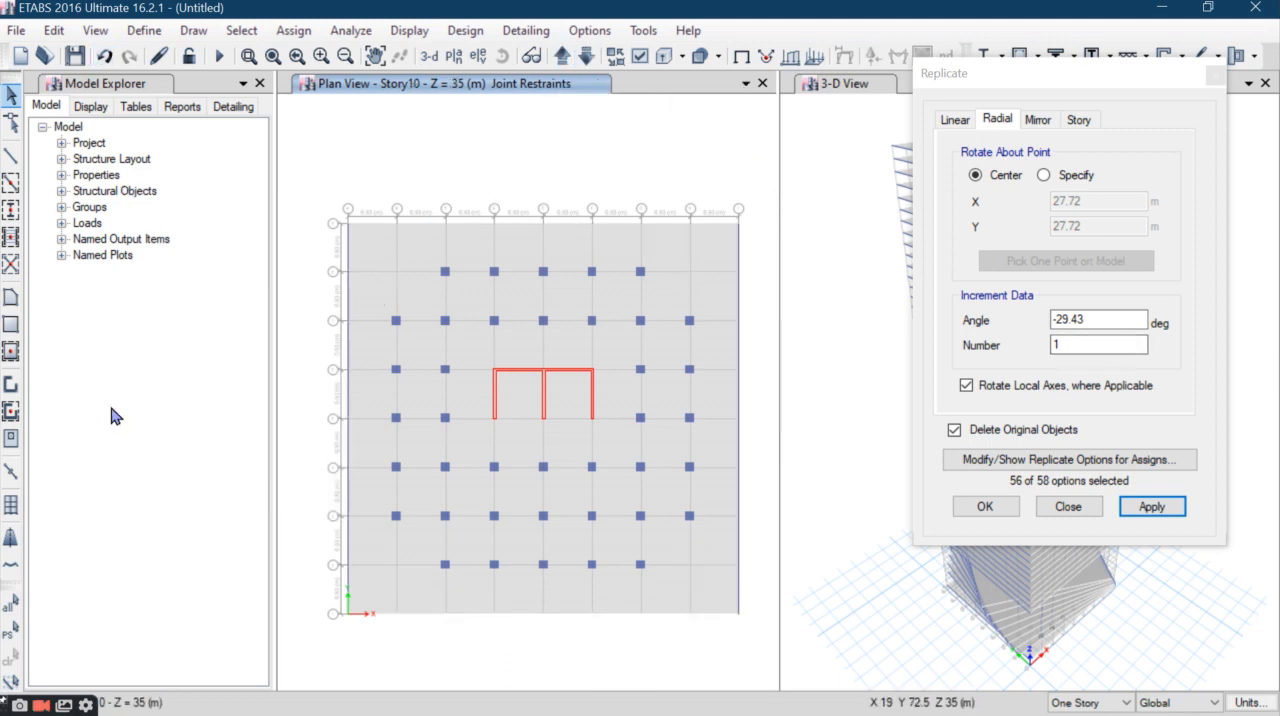
drag(752, 178, 311, 231)
double_click(1100, 320)
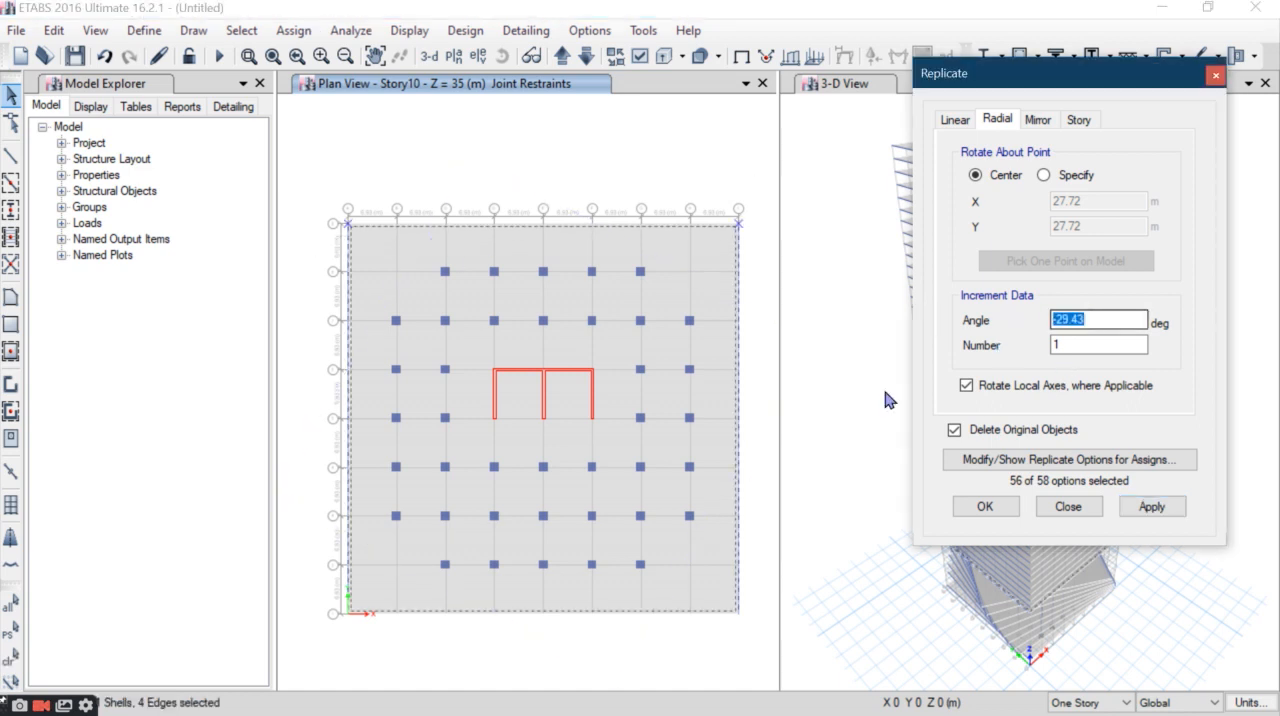
text(-32.7)
click(1152, 506)
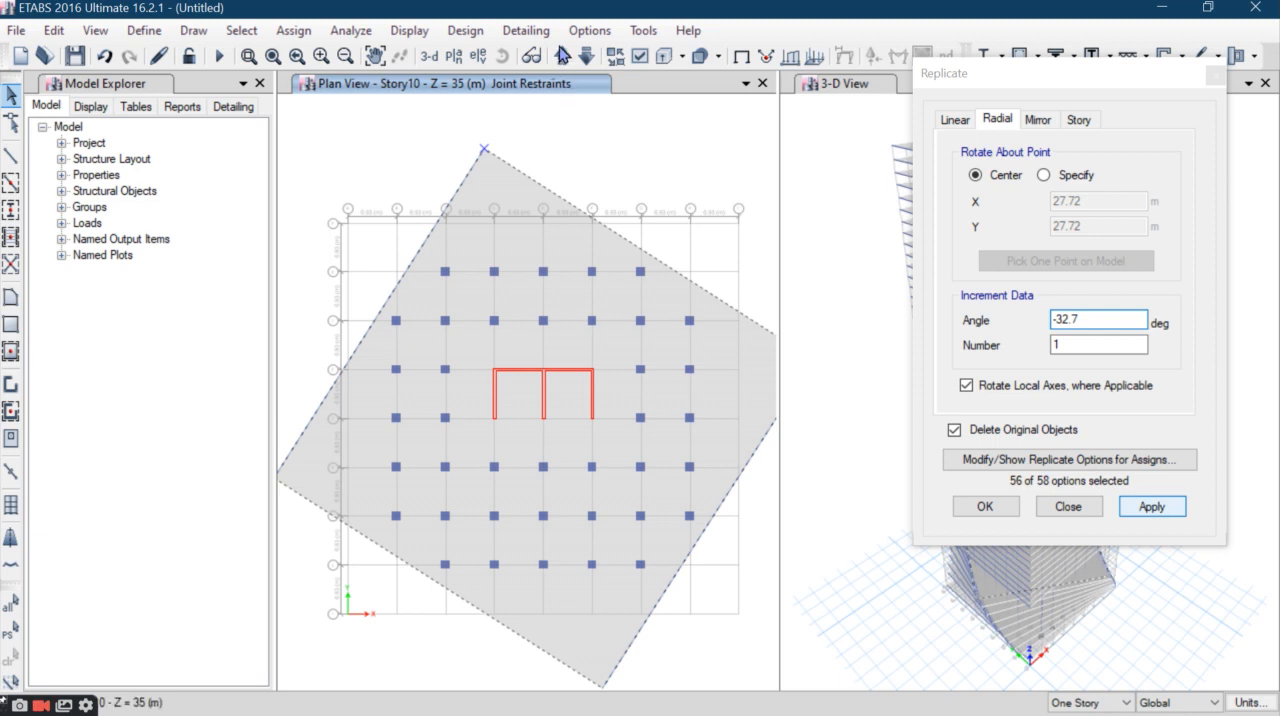
- Rotate the Story11 slab and perimeter beams by -35.97 degrees about their center, replacing the originals
click(562, 55)
drag(750, 171, 331, 244)
drag(1081, 322, 943, 306)
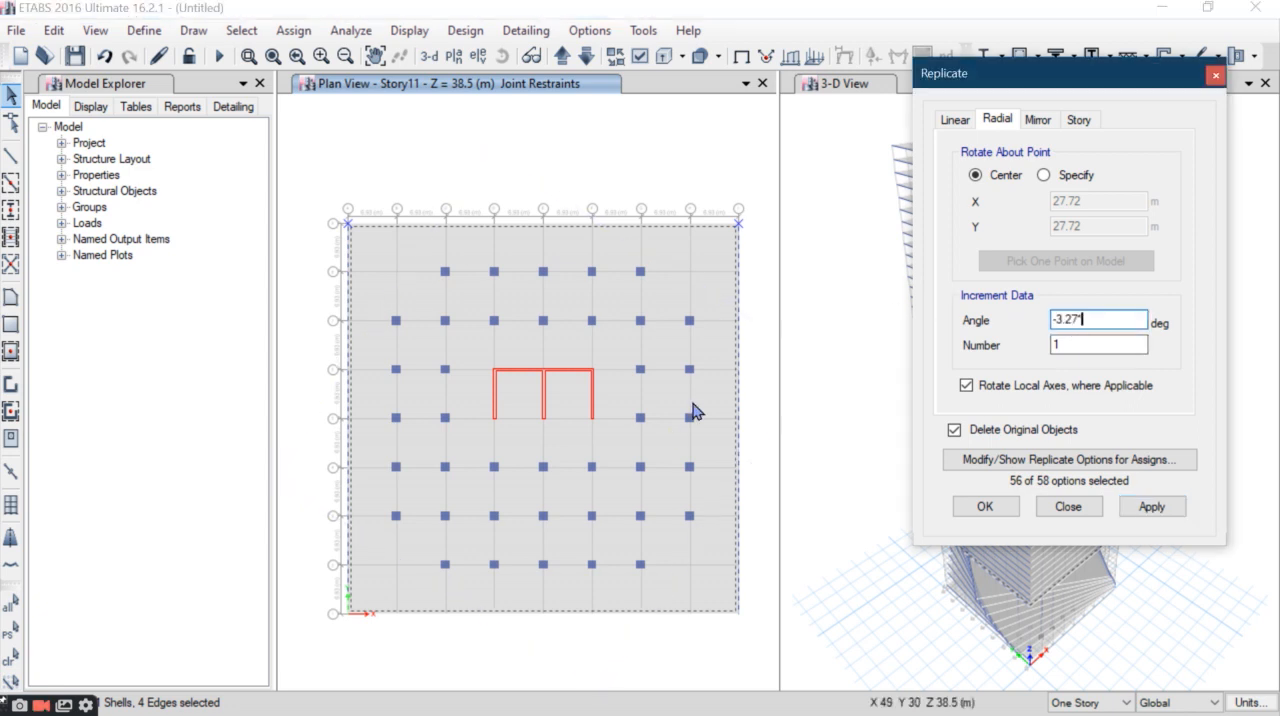
text(*1)
text(.1)
click(1160, 506)
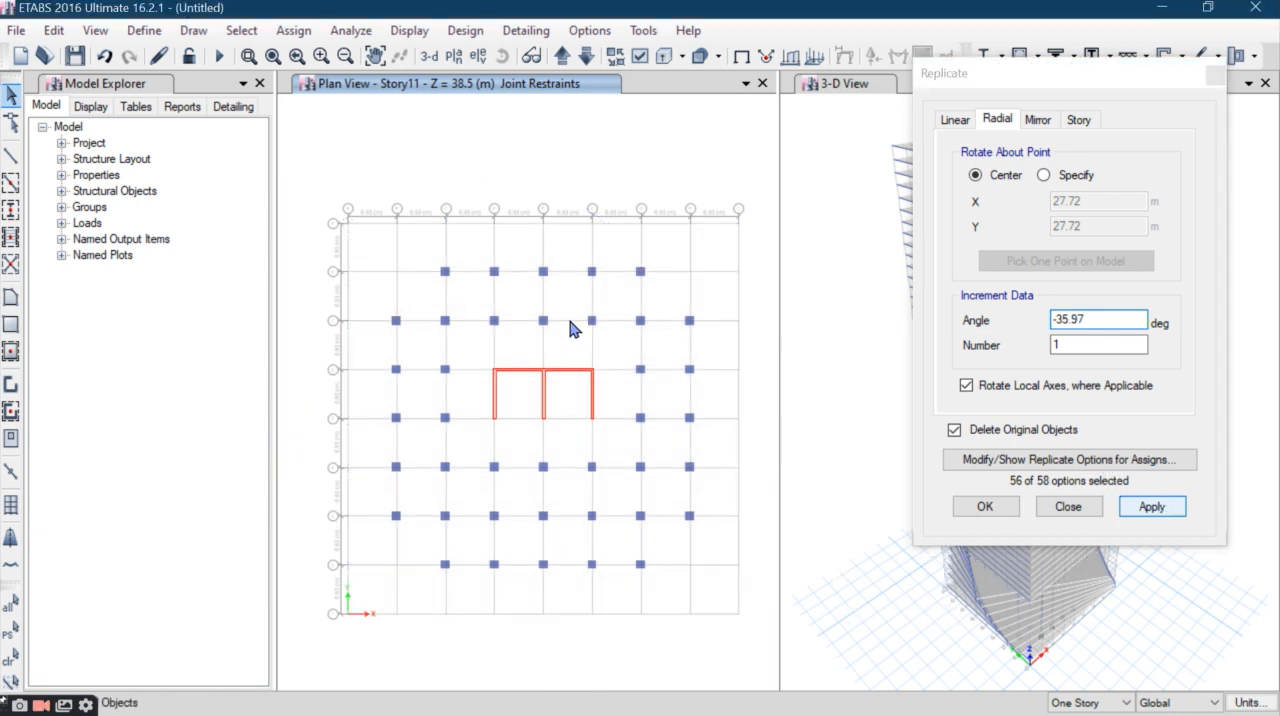
click(607, 246)
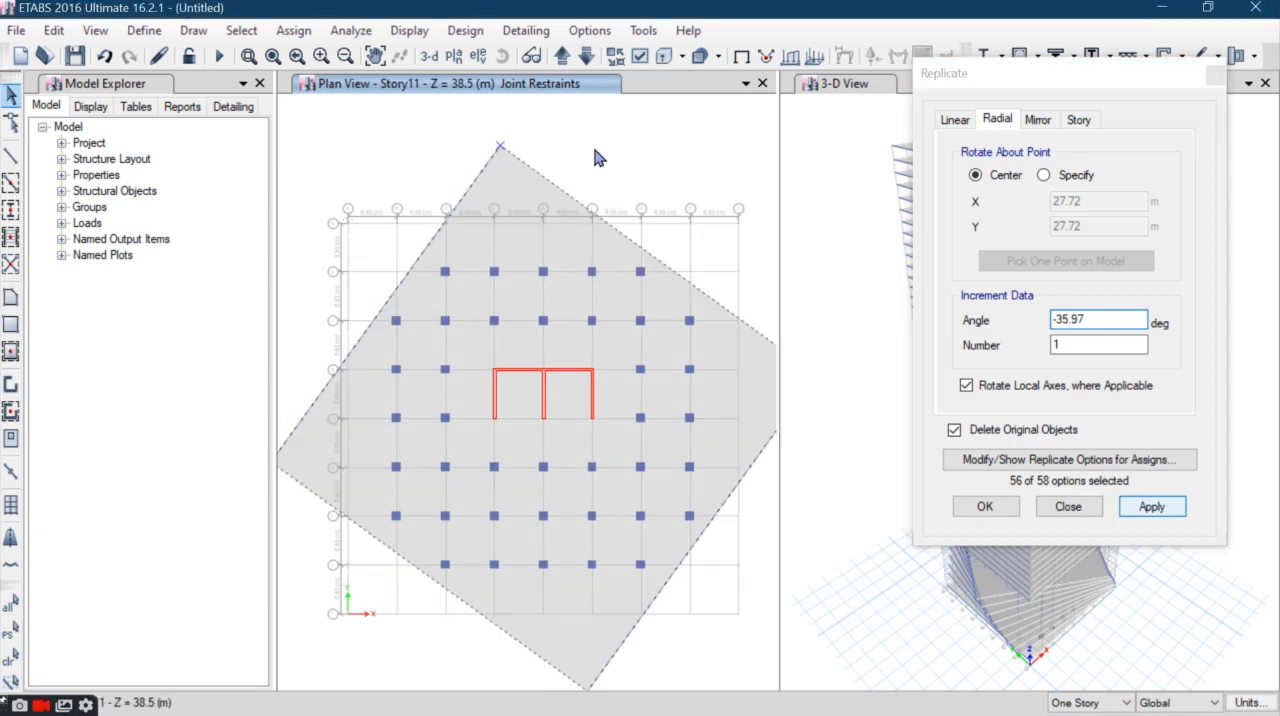
- Rotate the Story12 slab and perimeter beams by -39.24 degrees about their center, replacing the originals
click(561, 57)
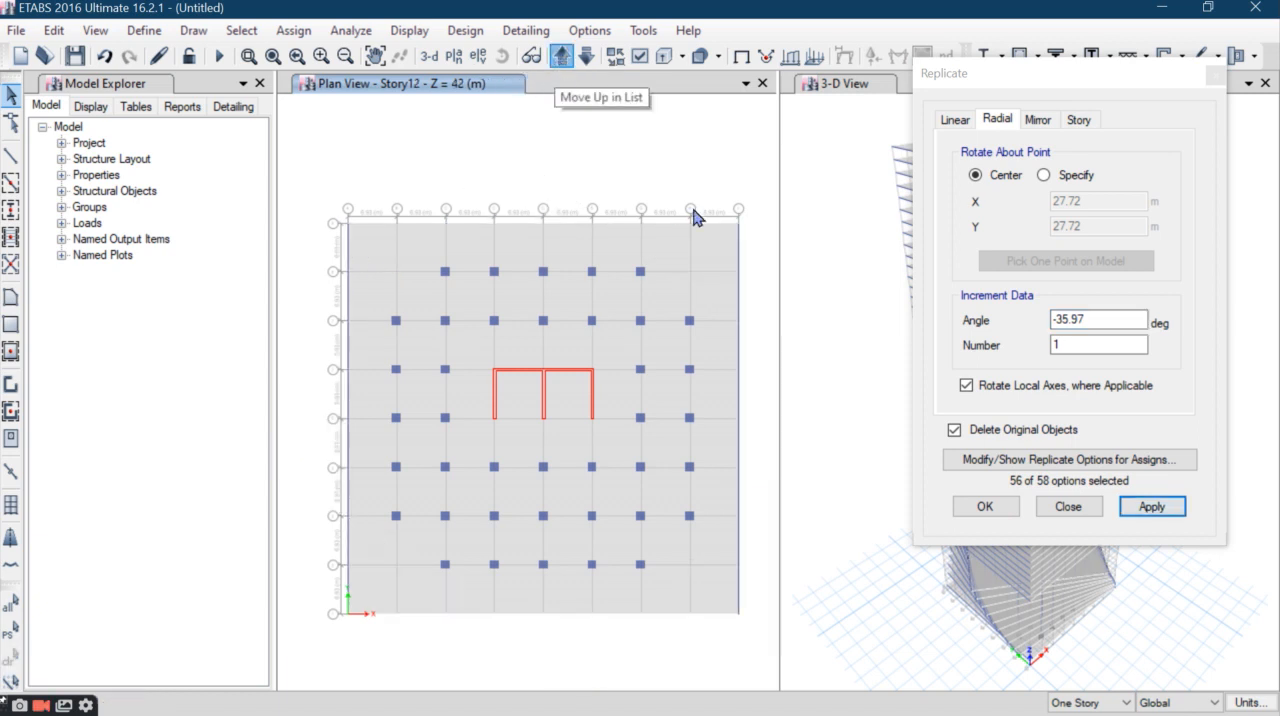
drag(748, 179, 306, 246)
drag(1098, 321, 965, 320)
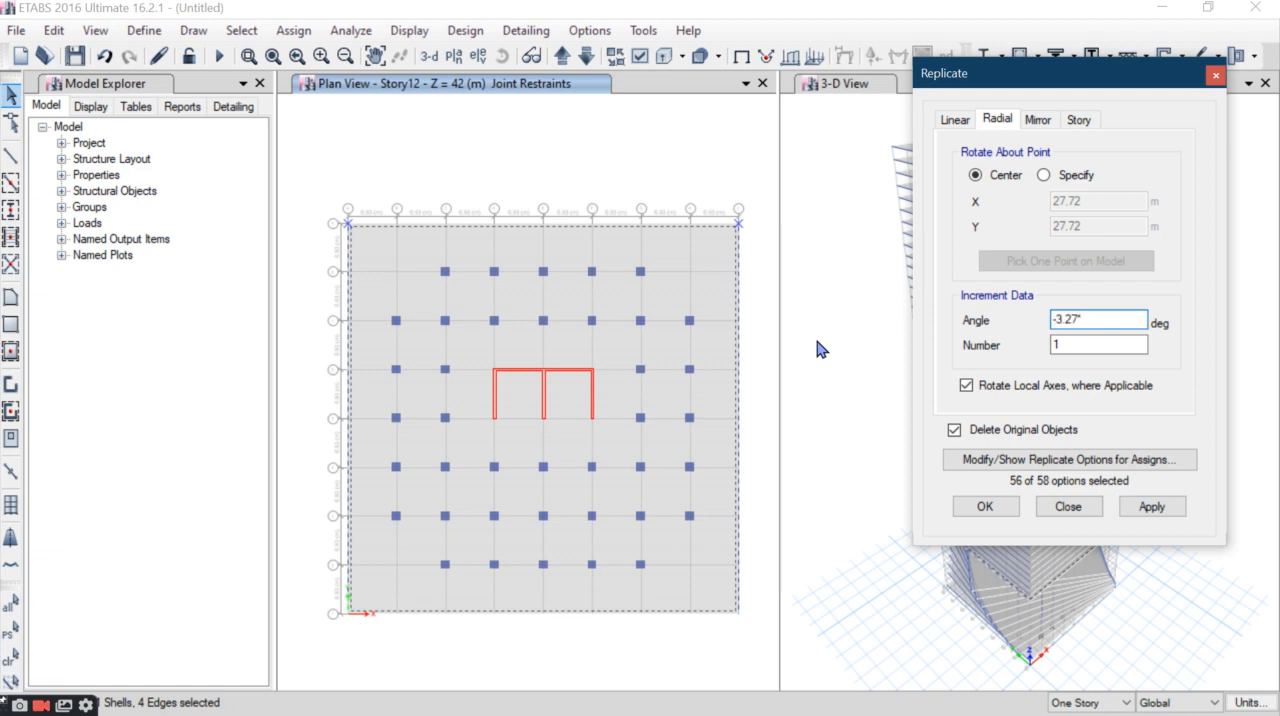
click(1151, 506)
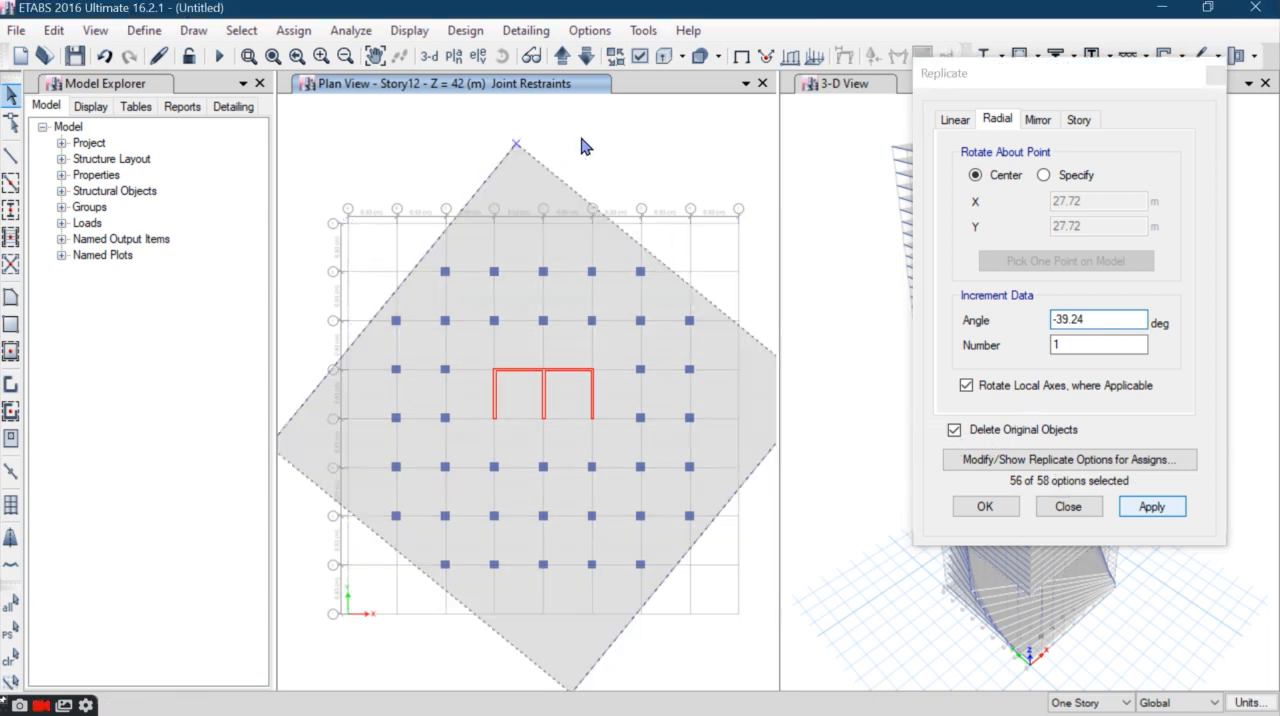
- Rotate the Story13 slab and perimeter beams by -3.27*13 degrees about their center, replacing the originals
click(563, 58)
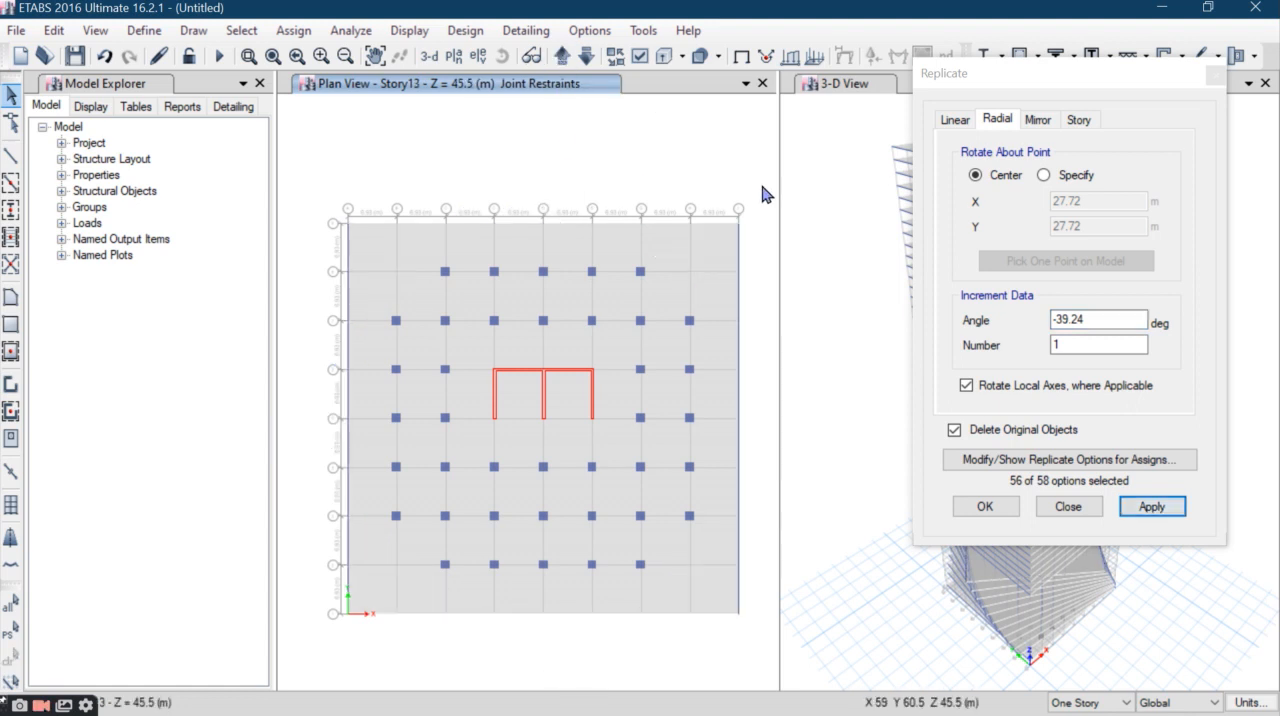
drag(756, 181, 277, 246)
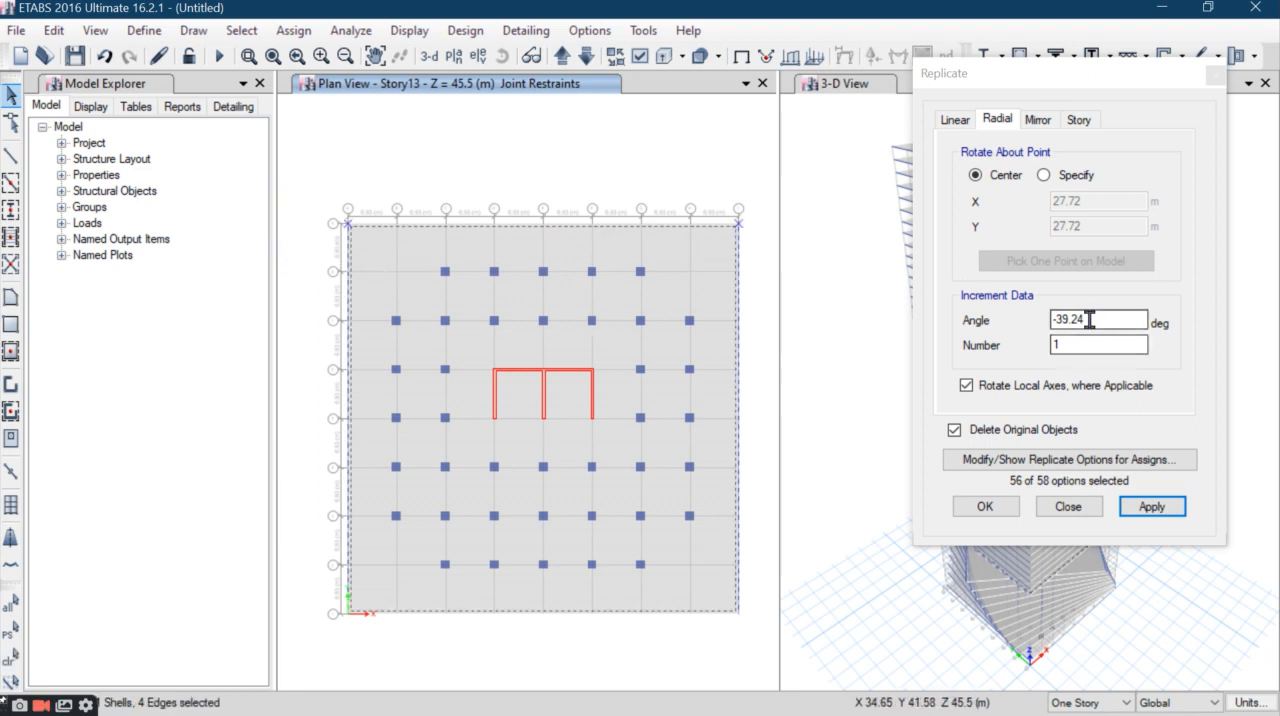
drag(1089, 320, 957, 343)
text(-3.27)
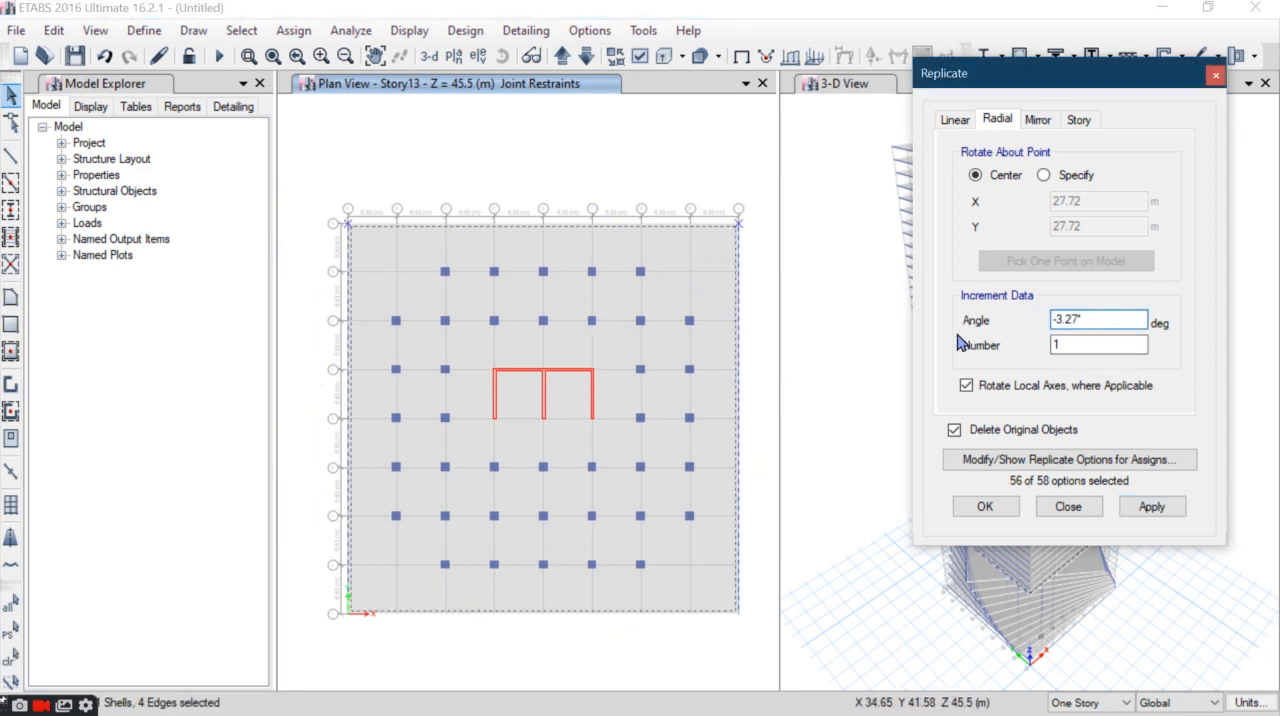
text(*13)
click(1054, 344)
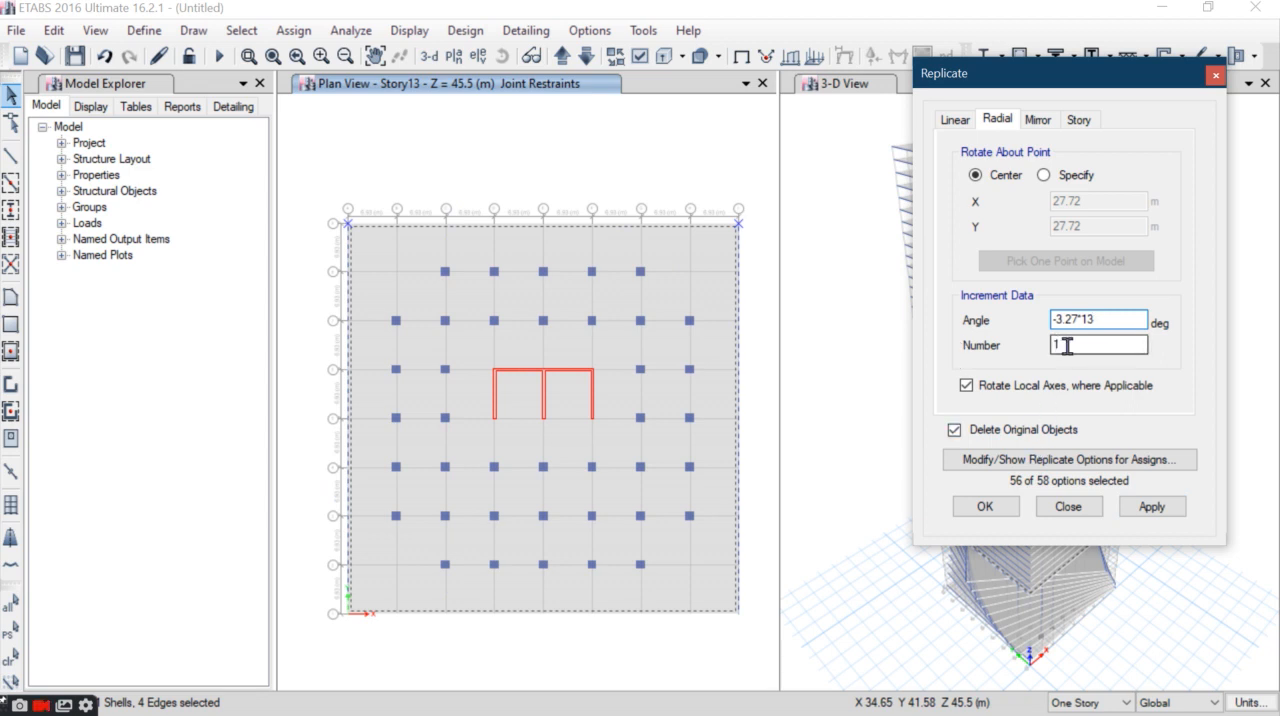
click(1150, 512)
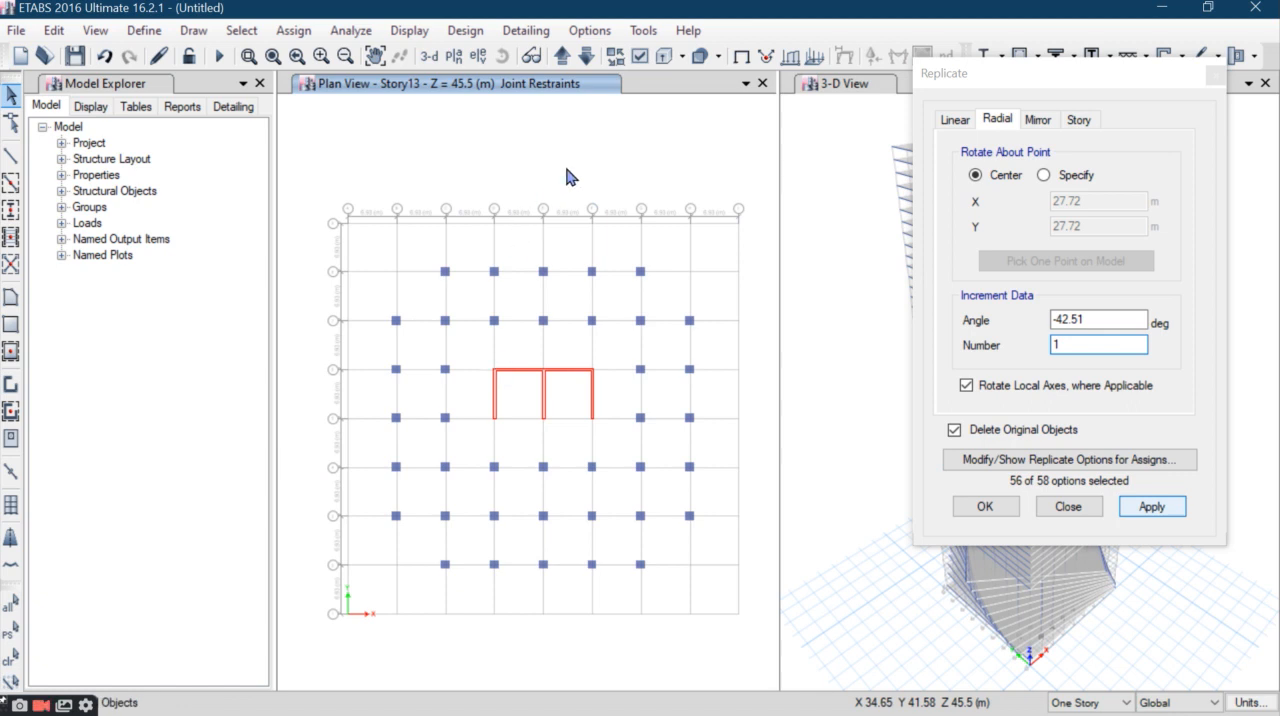
- Rotate the Story14 slab and perimeter beams by -45.78 degrees about their center, replacing the originals
click(562, 60)
click(562, 60)
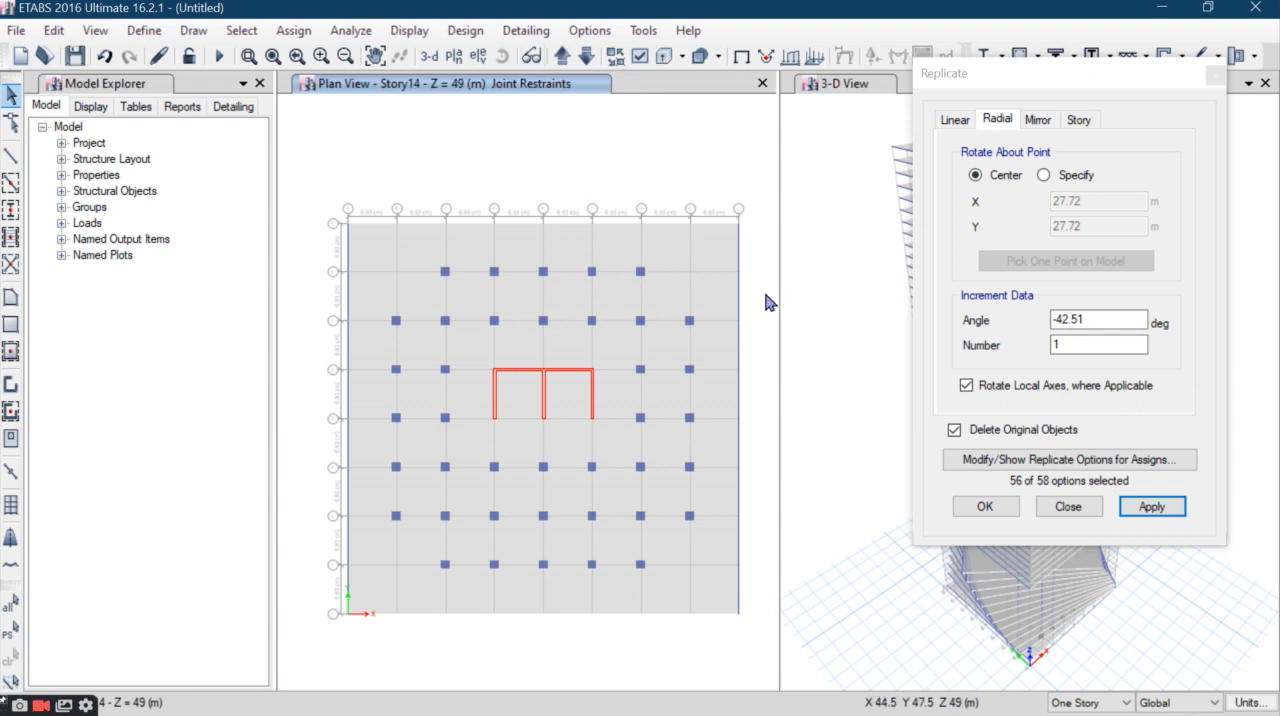
drag(750, 185, 316, 229)
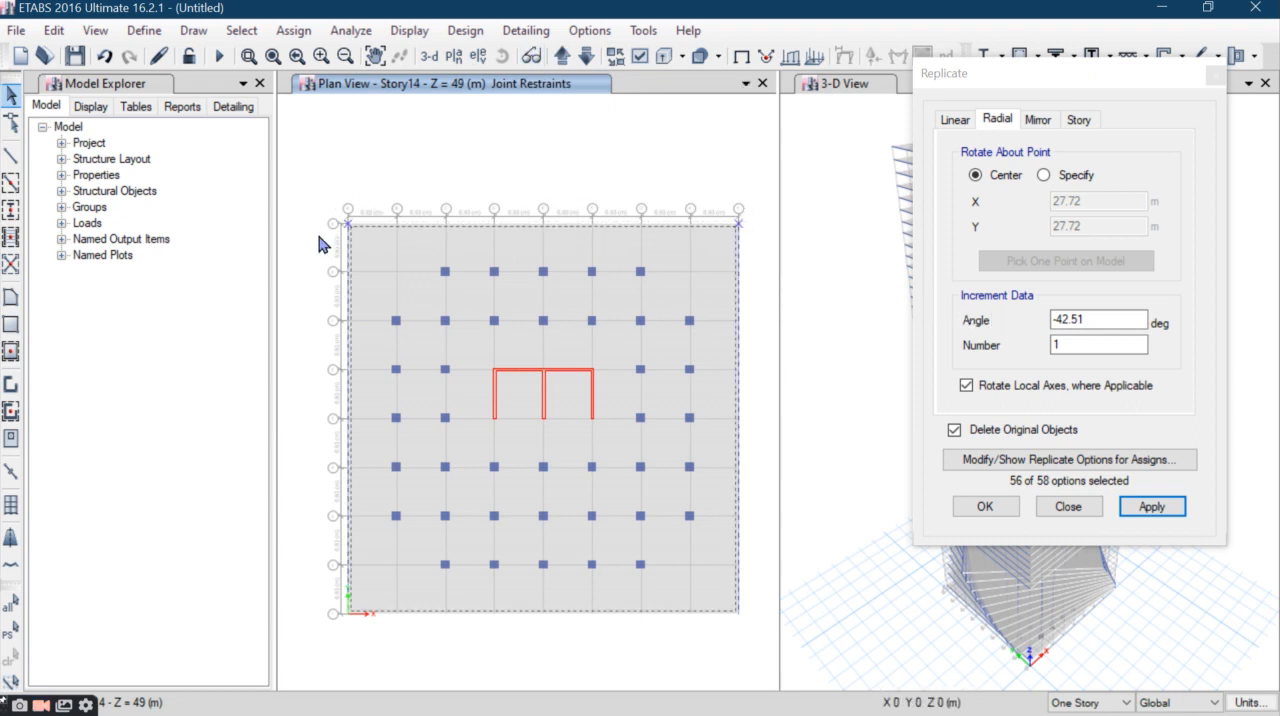
drag(1083, 321, 928, 310)
text(-3.27*14)
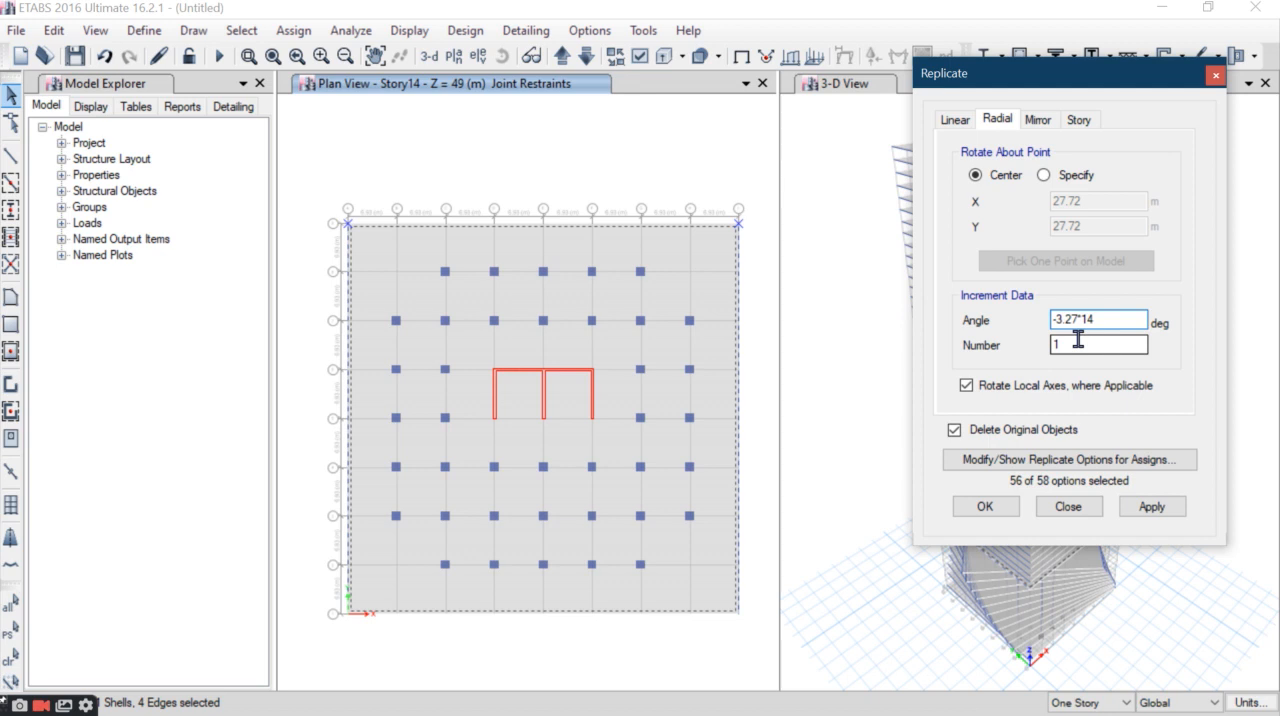
click(1078, 340)
click(1128, 500)
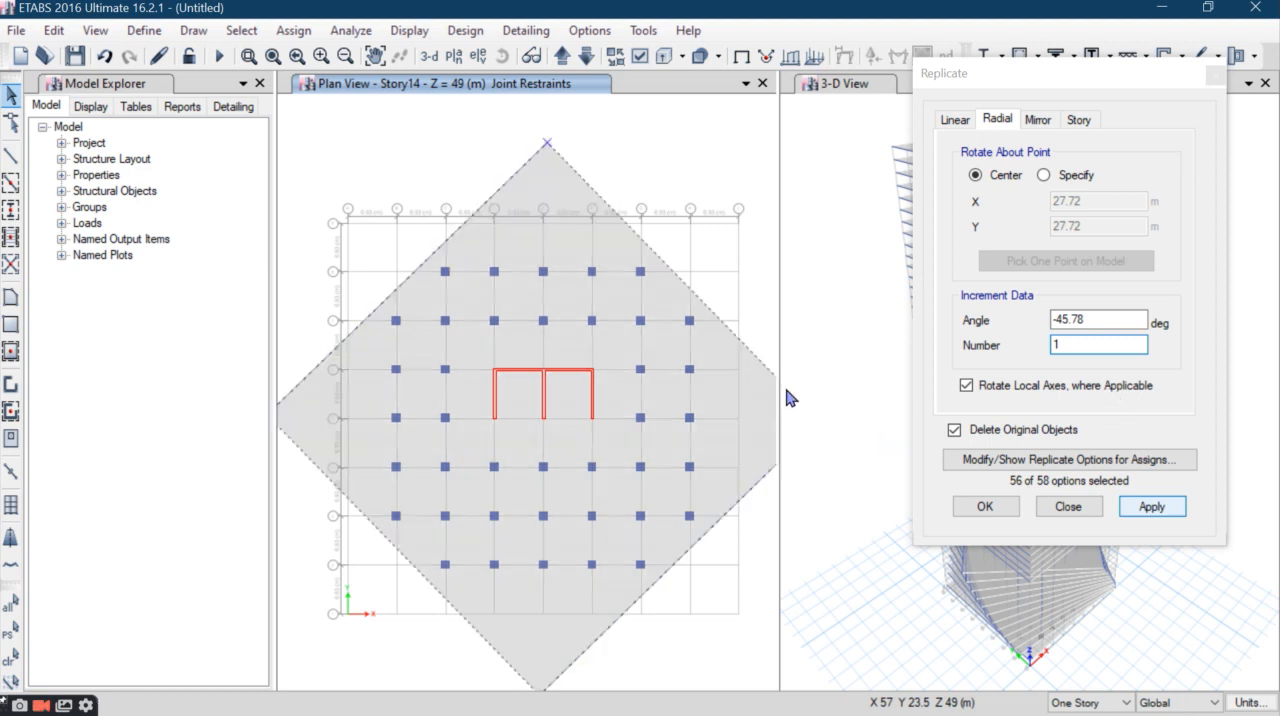
- Rotate the Story15 slab and perimeter beams by -3.27*15 degrees about their center, replacing the originals
click(561, 58)
drag(745, 193, 296, 253)
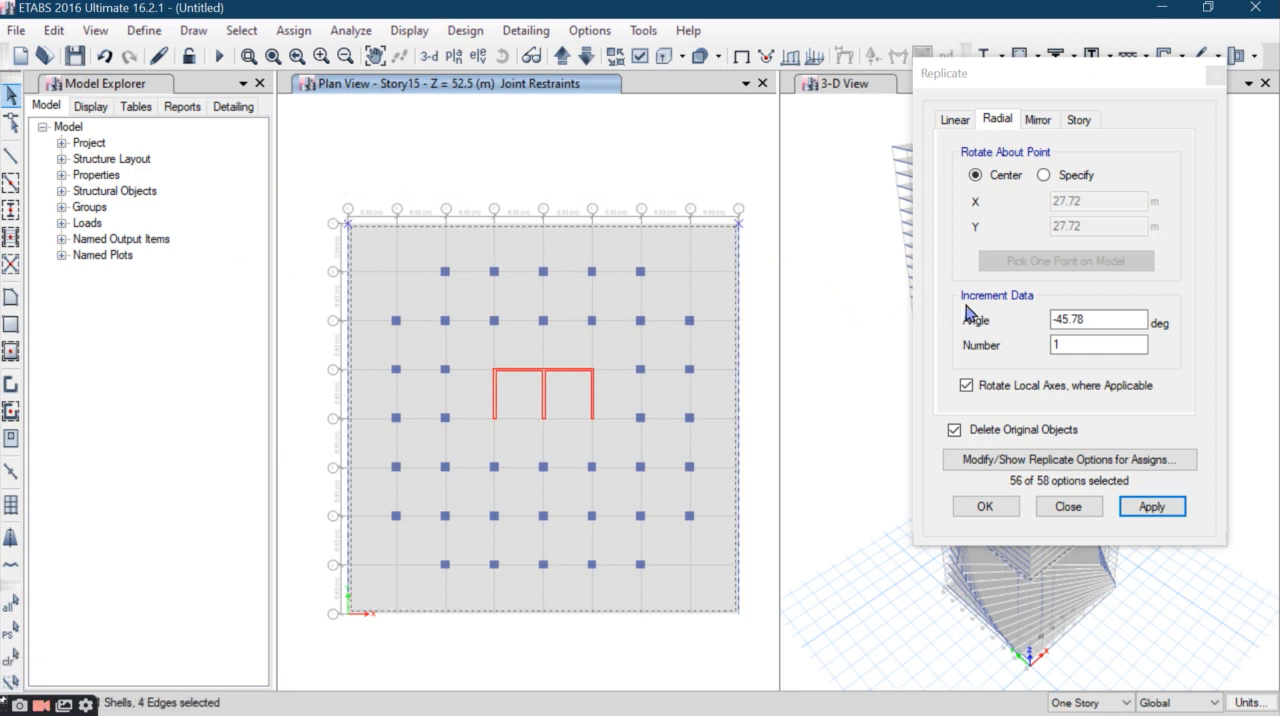
drag(1086, 320, 917, 326)
text(-3.27*15)
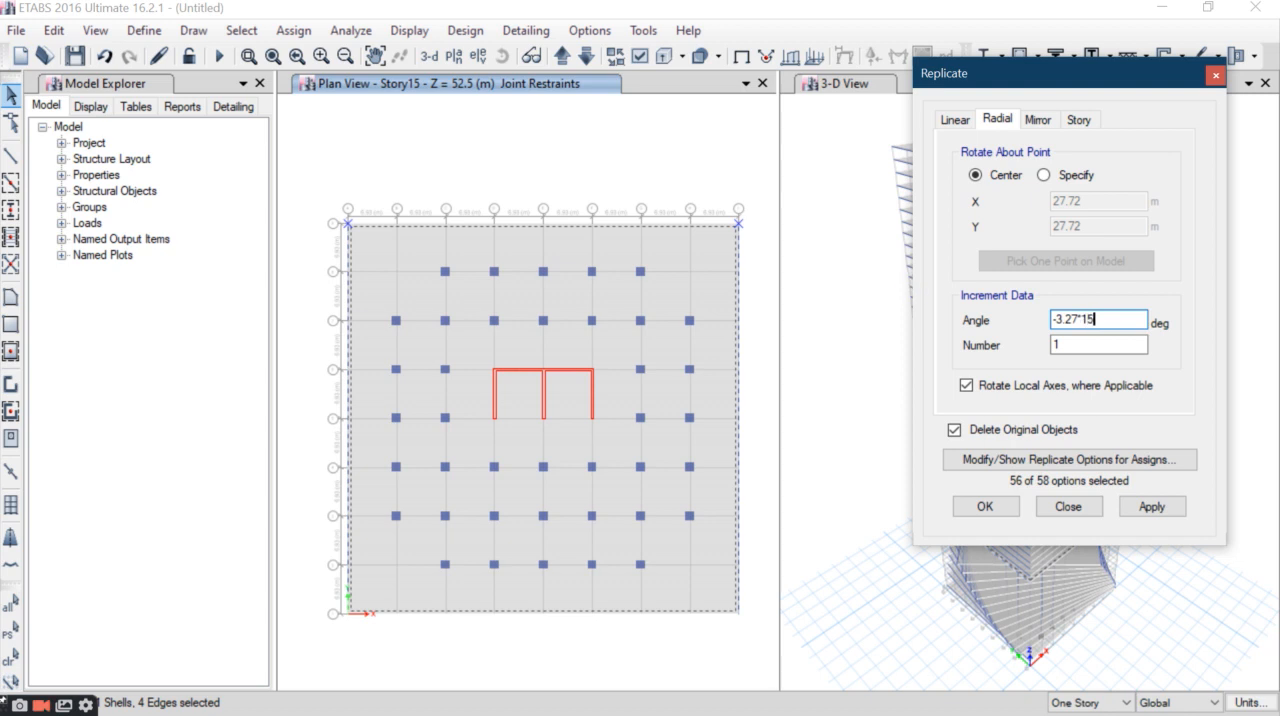
click(1152, 506)
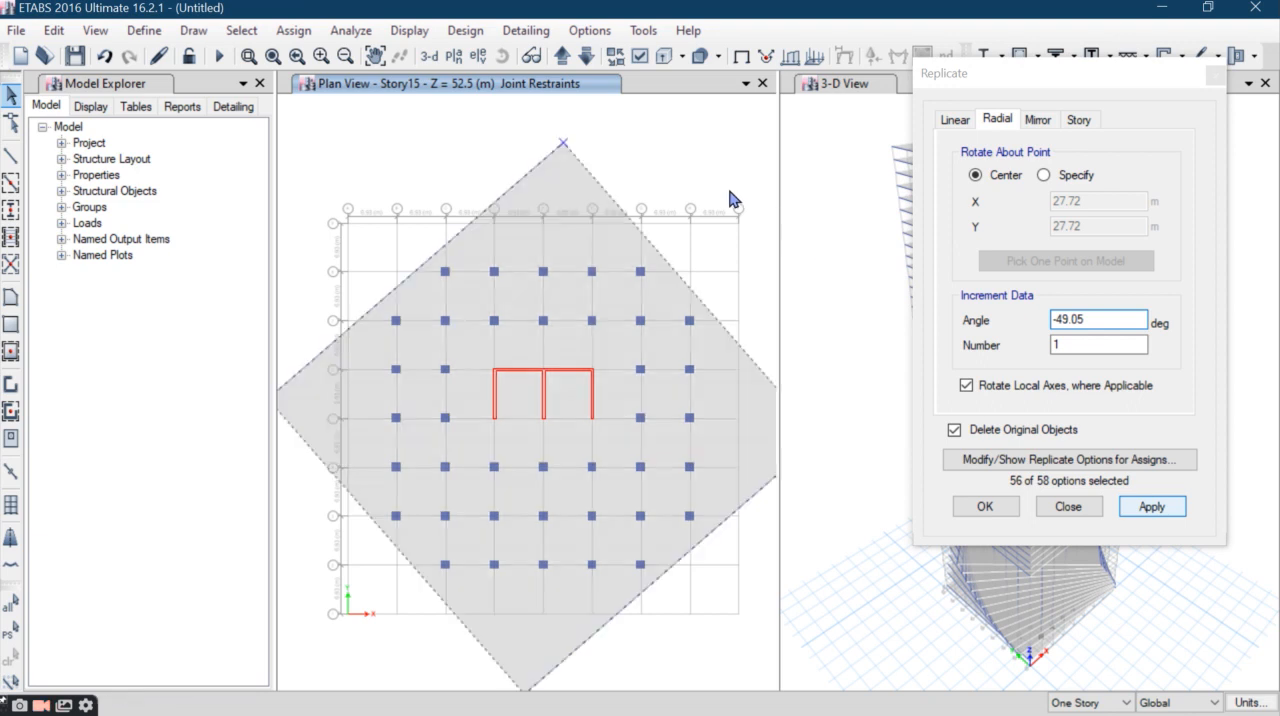
- Rotate the Story16 slab and perimeter beams by -52.32 degrees about their center, replacing the originals
click(563, 56)
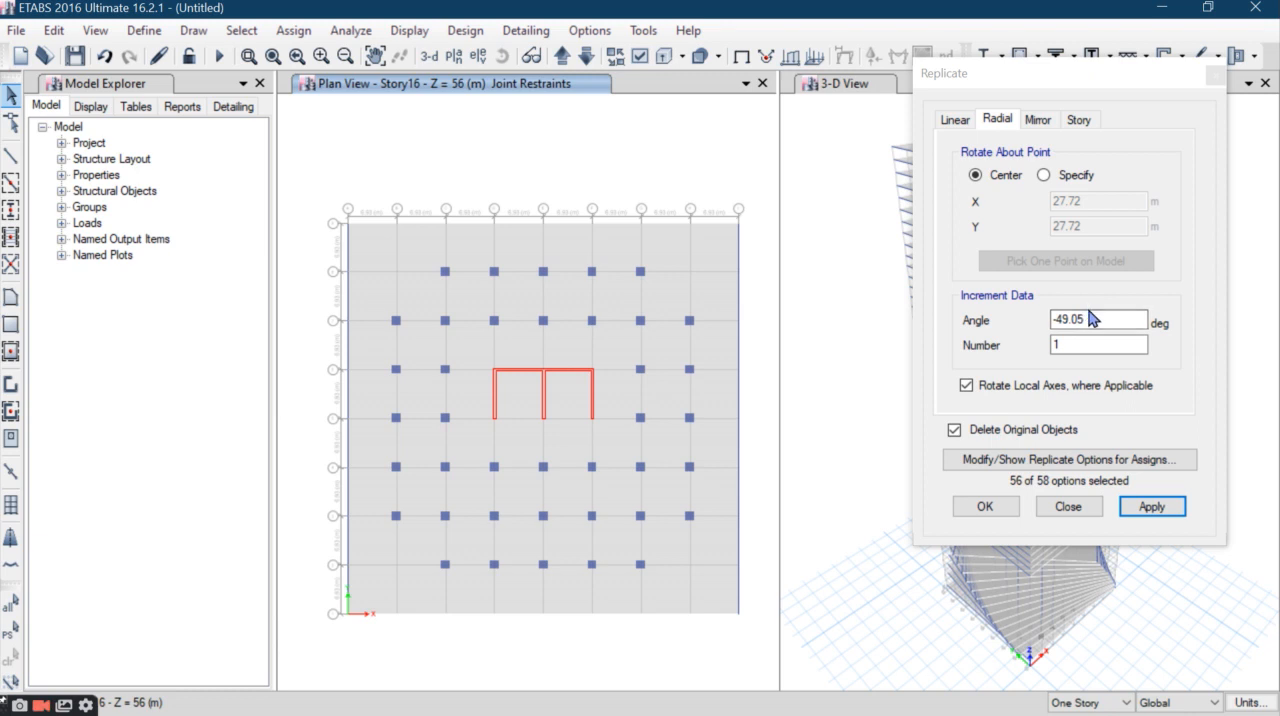
drag(1100, 319, 966, 320)
text(-3.27)
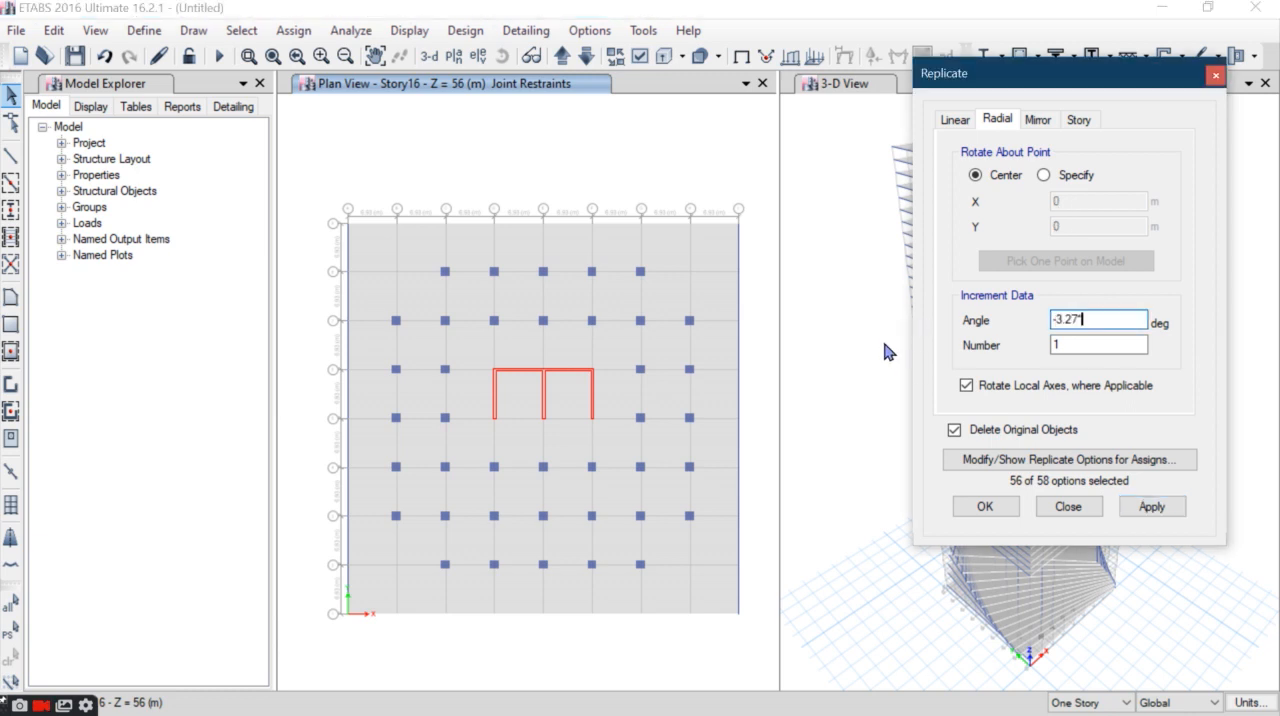
text(*16)
click(1128, 510)
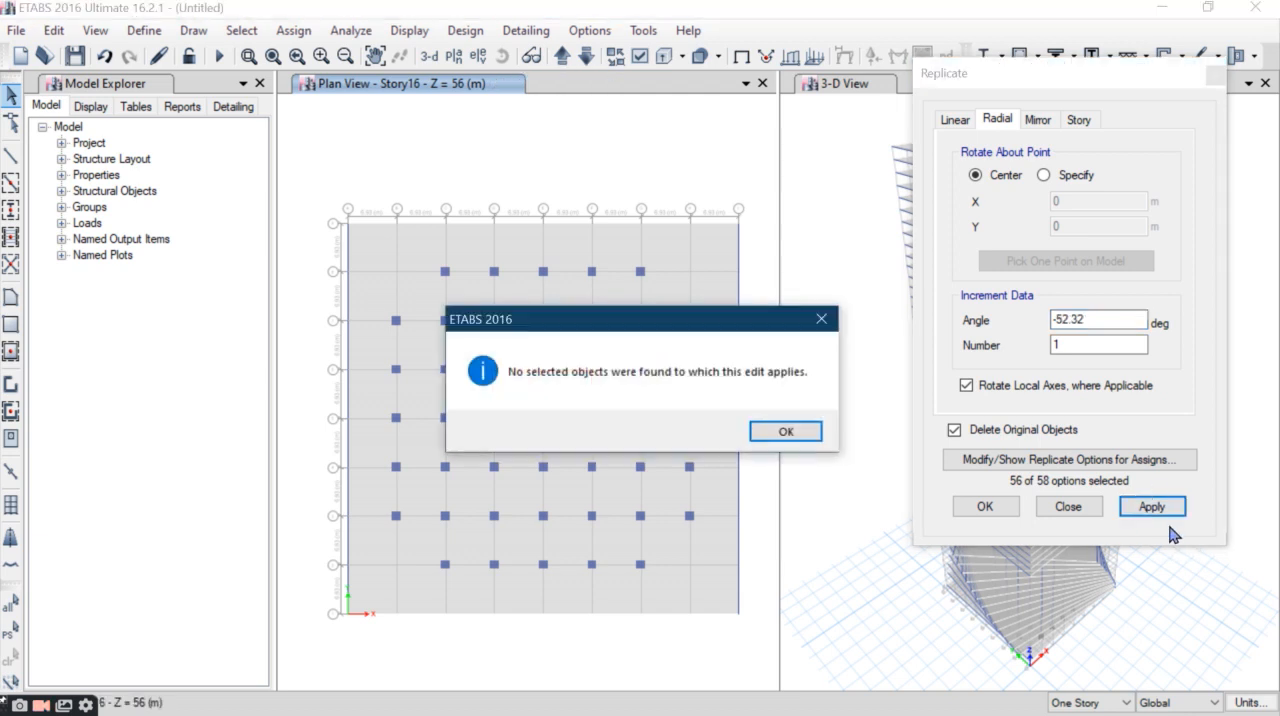
click(778, 431)
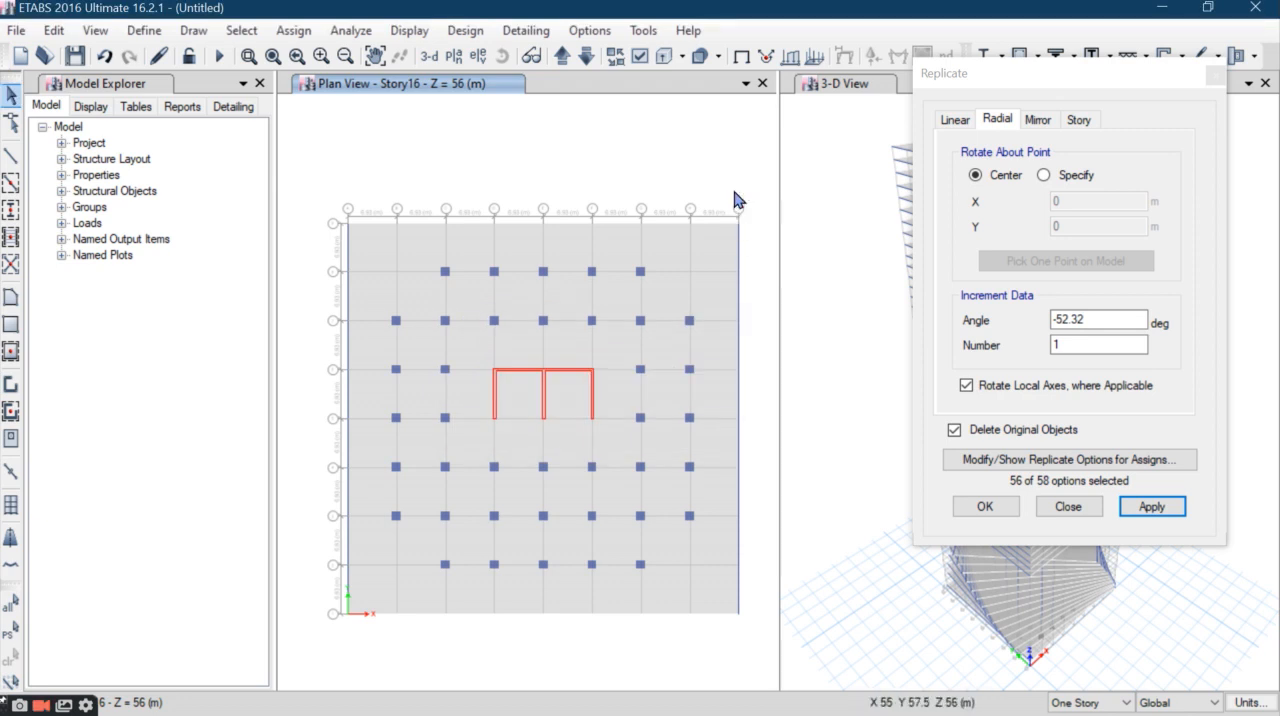
drag(617, 252, 300, 238)
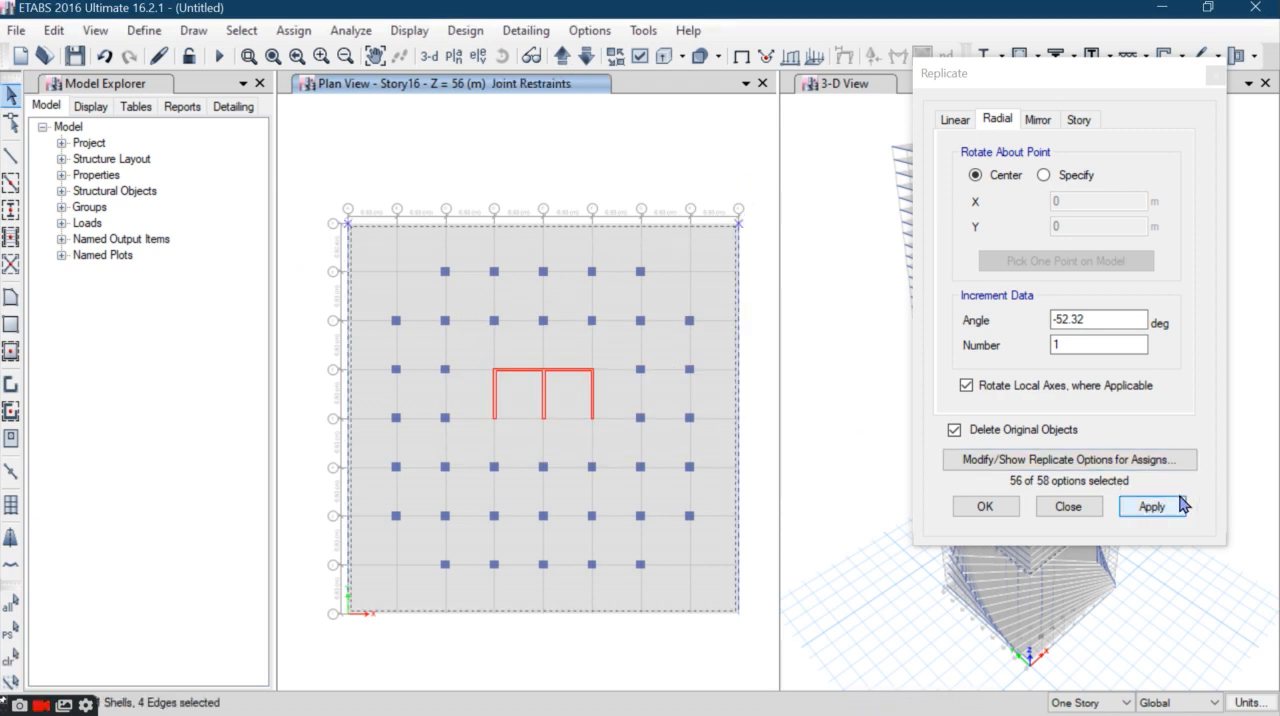
click(1160, 507)
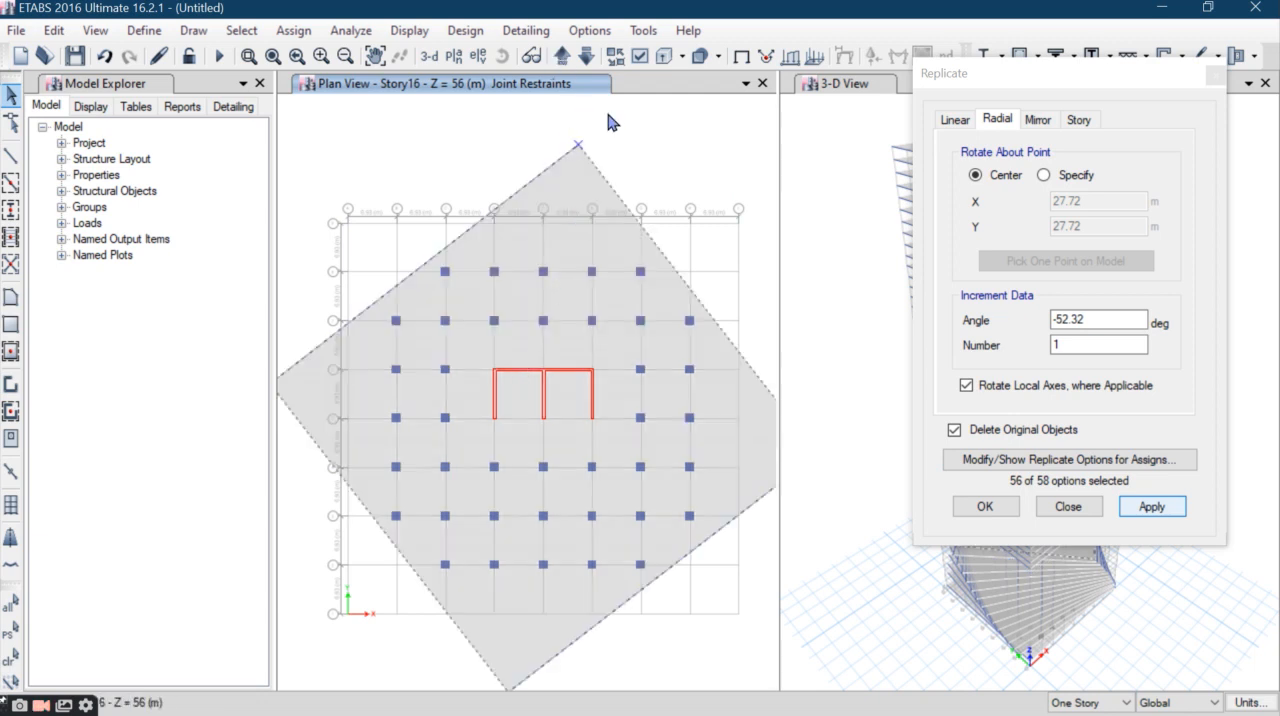
- Rotate the Story17 slab and perimeter beams by -3.27*17 degrees about their center, replacing the originals
click(562, 56)
drag(1100, 321, 1003, 338)
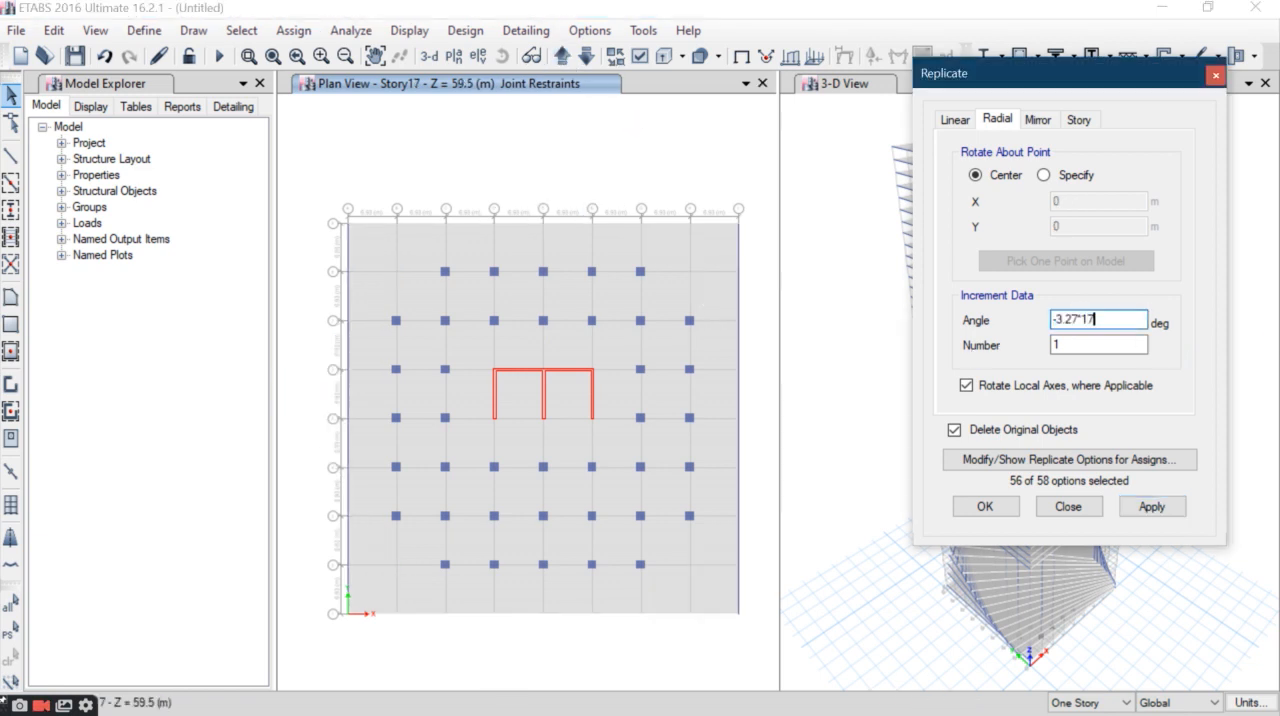
drag(753, 192, 206, 237)
click(1151, 506)
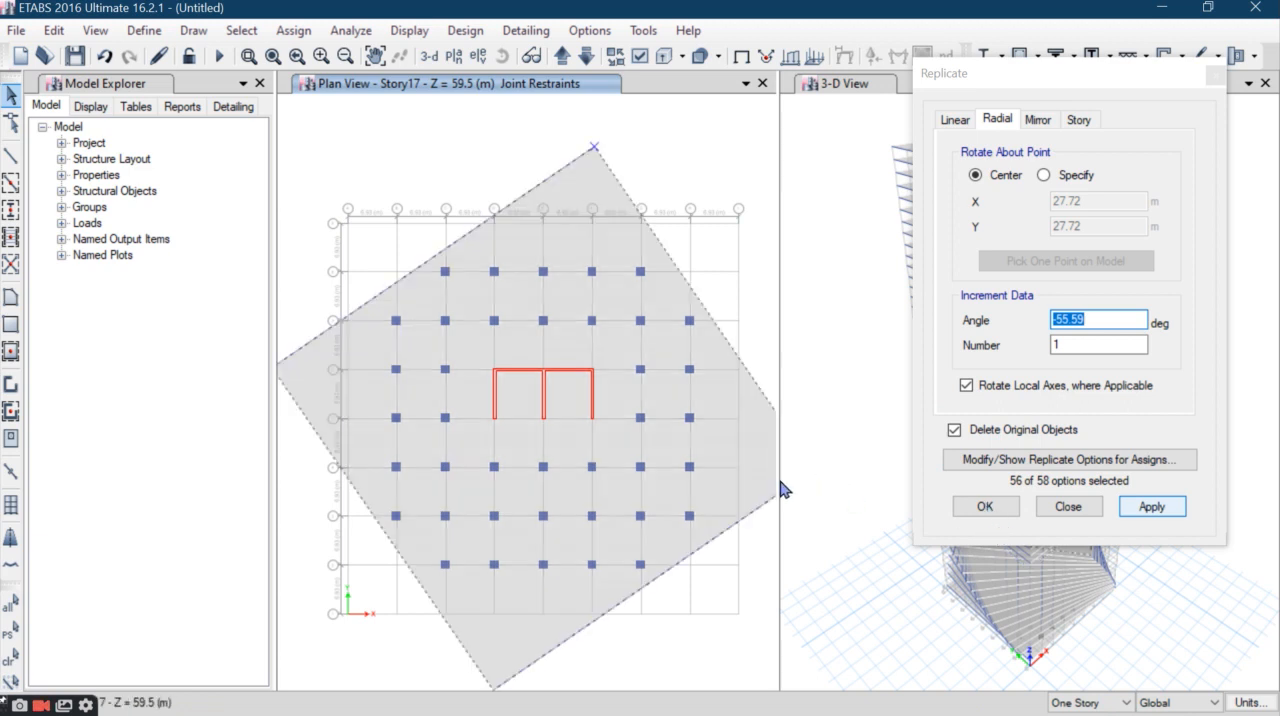
- Rotate the Story18 slab and perimeter beams by -3.27*18 degrees about their center, replacing the originals
click(560, 64)
drag(1094, 320, 955, 368)
text(-3.27)
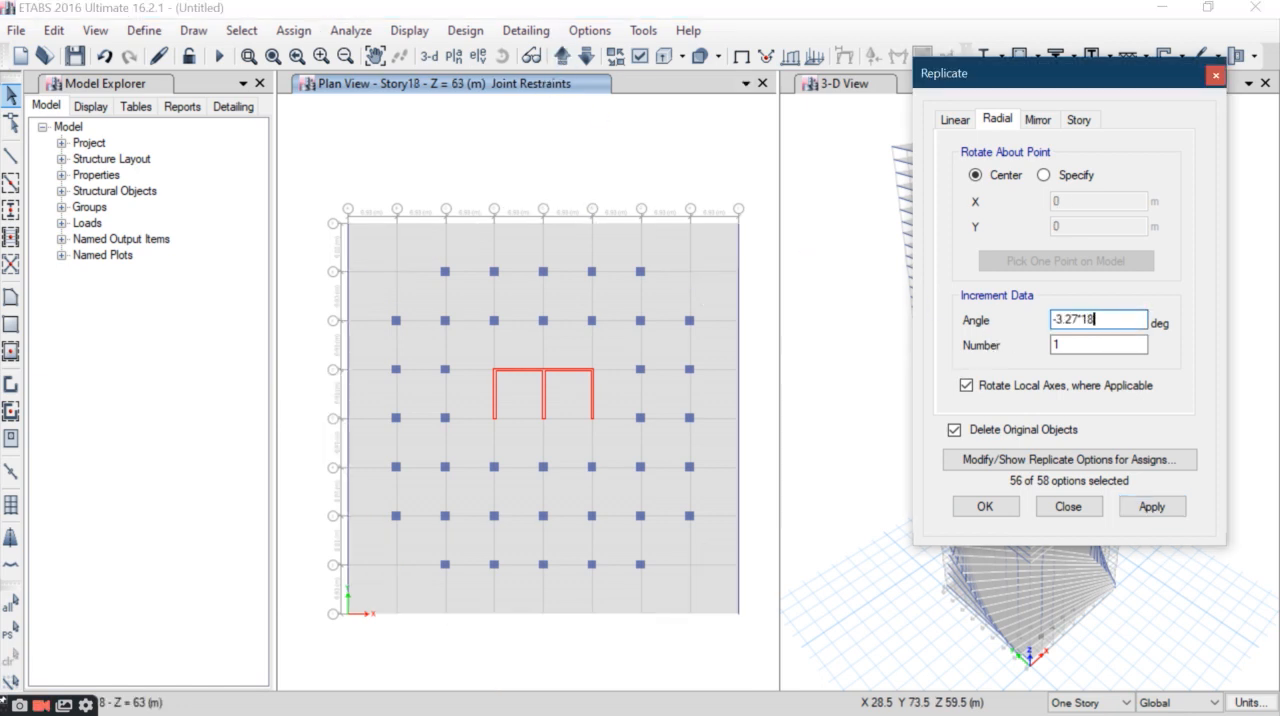
text(*18)
drag(738, 160, 342, 252)
click(1135, 506)
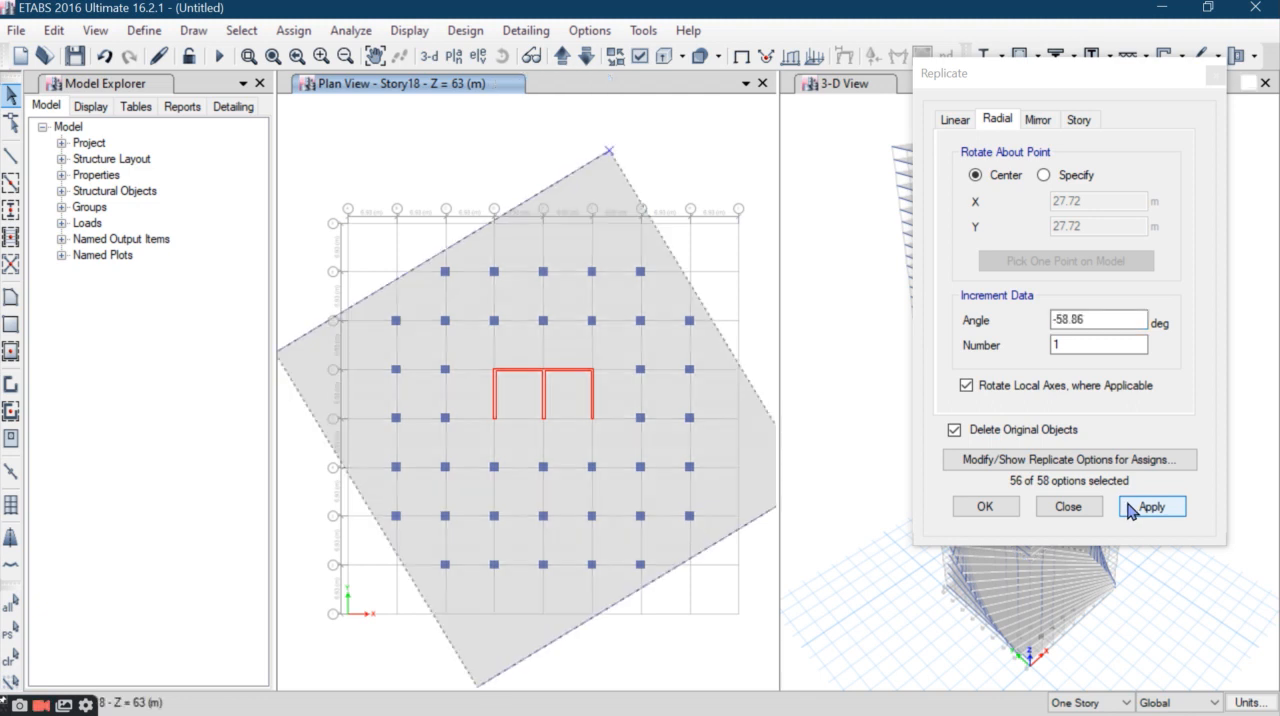
- Rotate the Story19 slab and perimeter beams by -62.13 degrees about their center, replacing the originals
click(562, 55)
drag(742, 183, 314, 246)
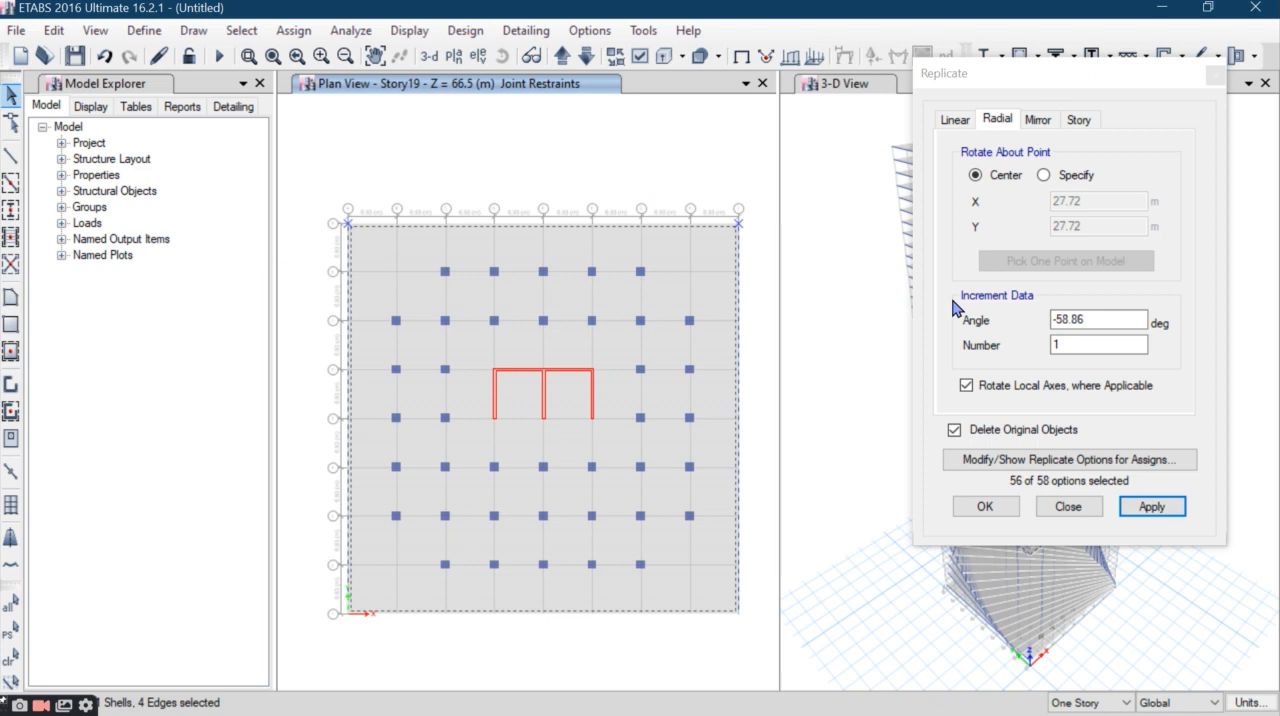
drag(1096, 322, 988, 316)
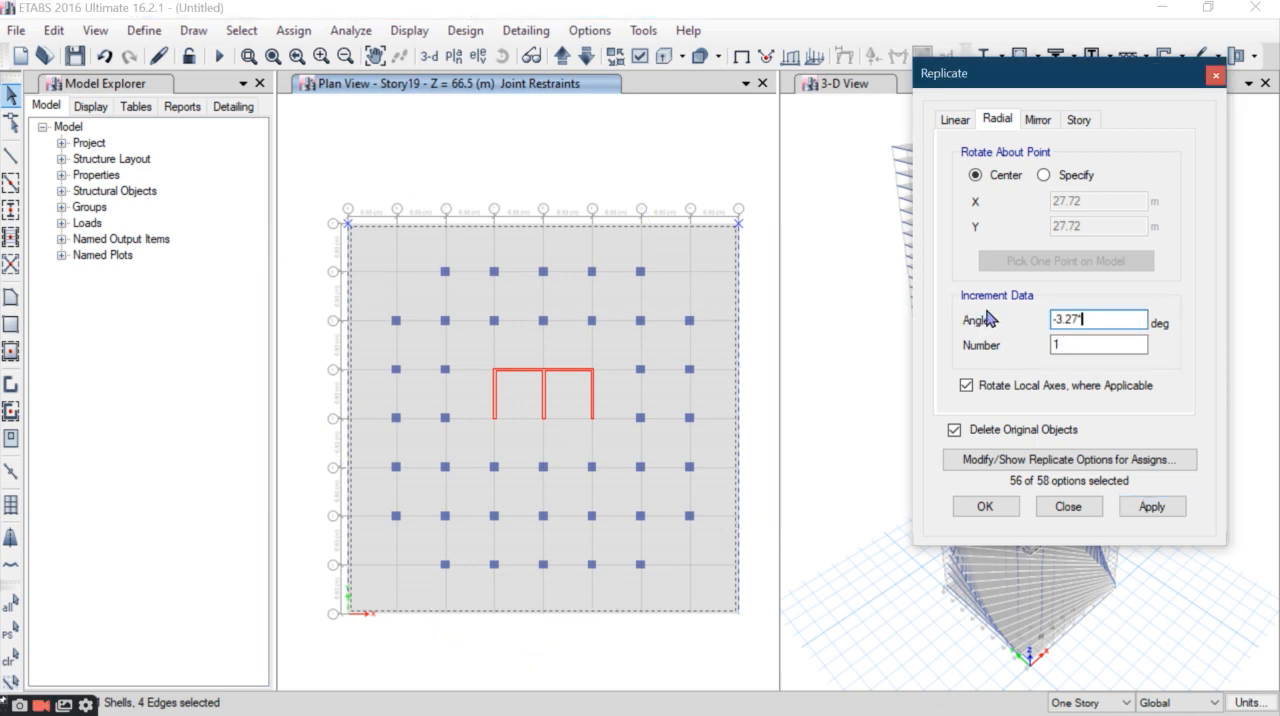
click(1152, 506)
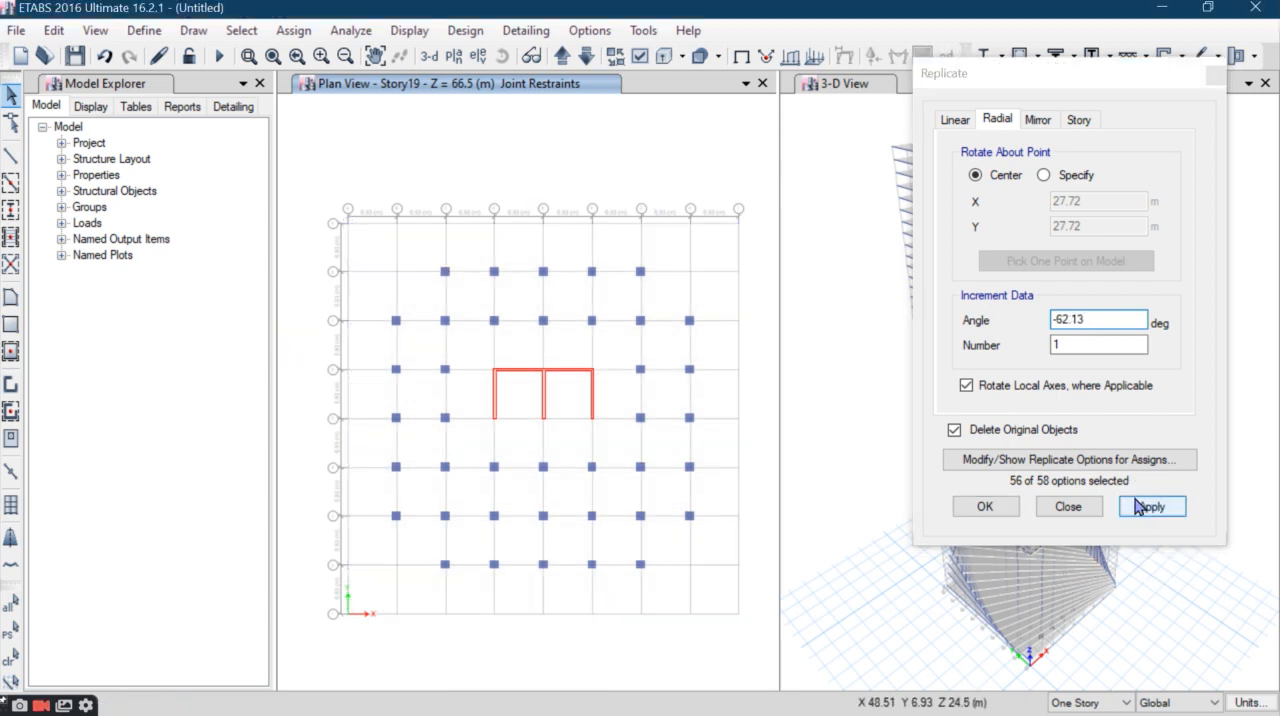
click(1150, 506)
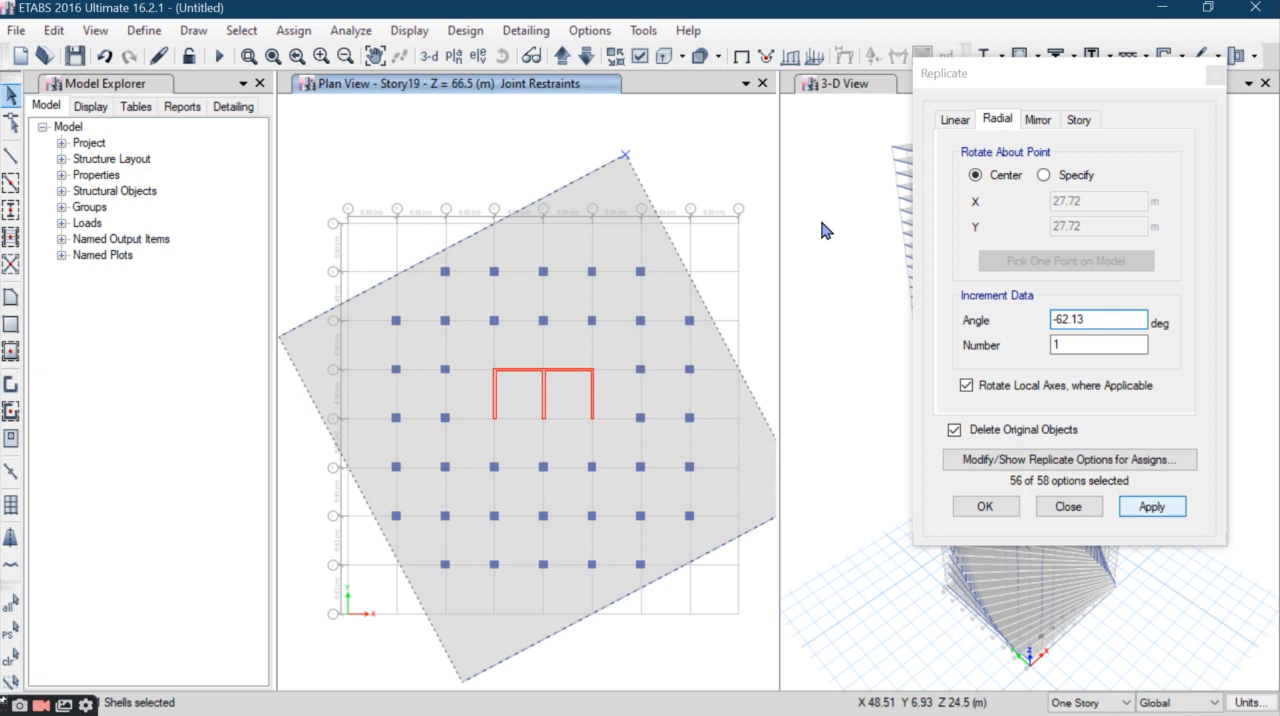
- Rotate the Story20 slab and perimeter beams by -3.27*20 degrees about their center, replacing the originals
click(561, 57)
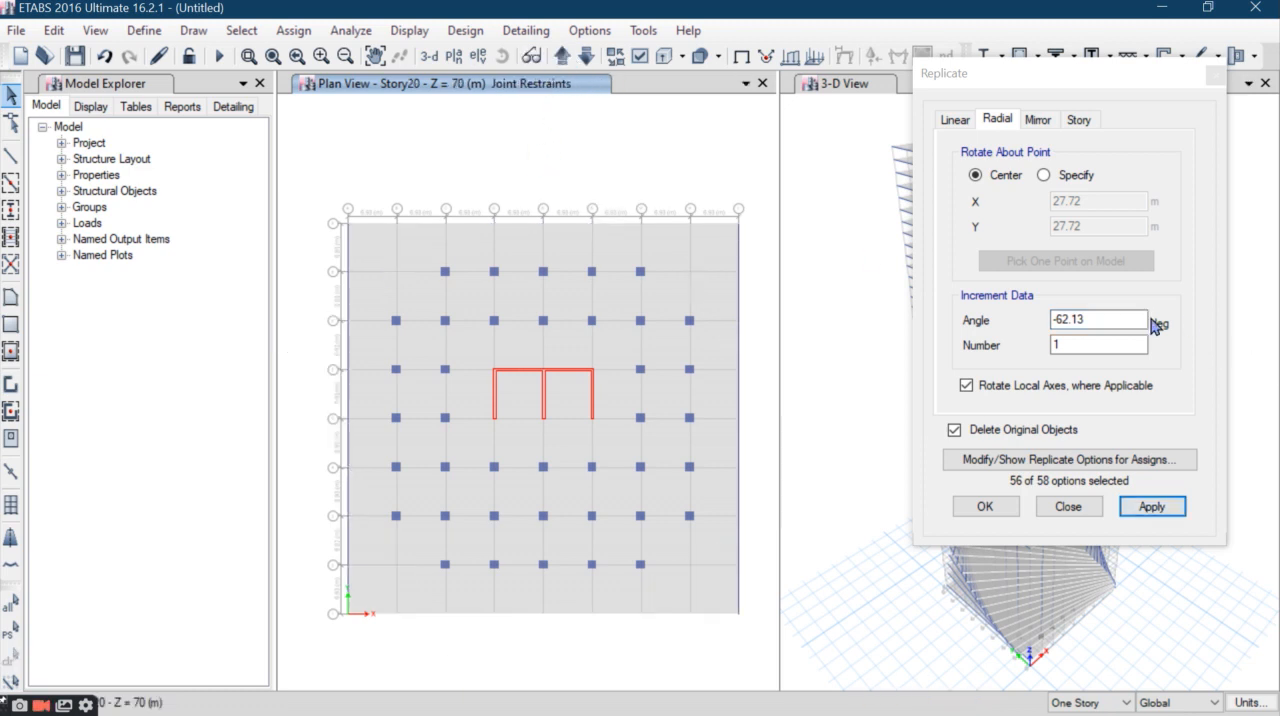
drag(761, 188, 330, 237)
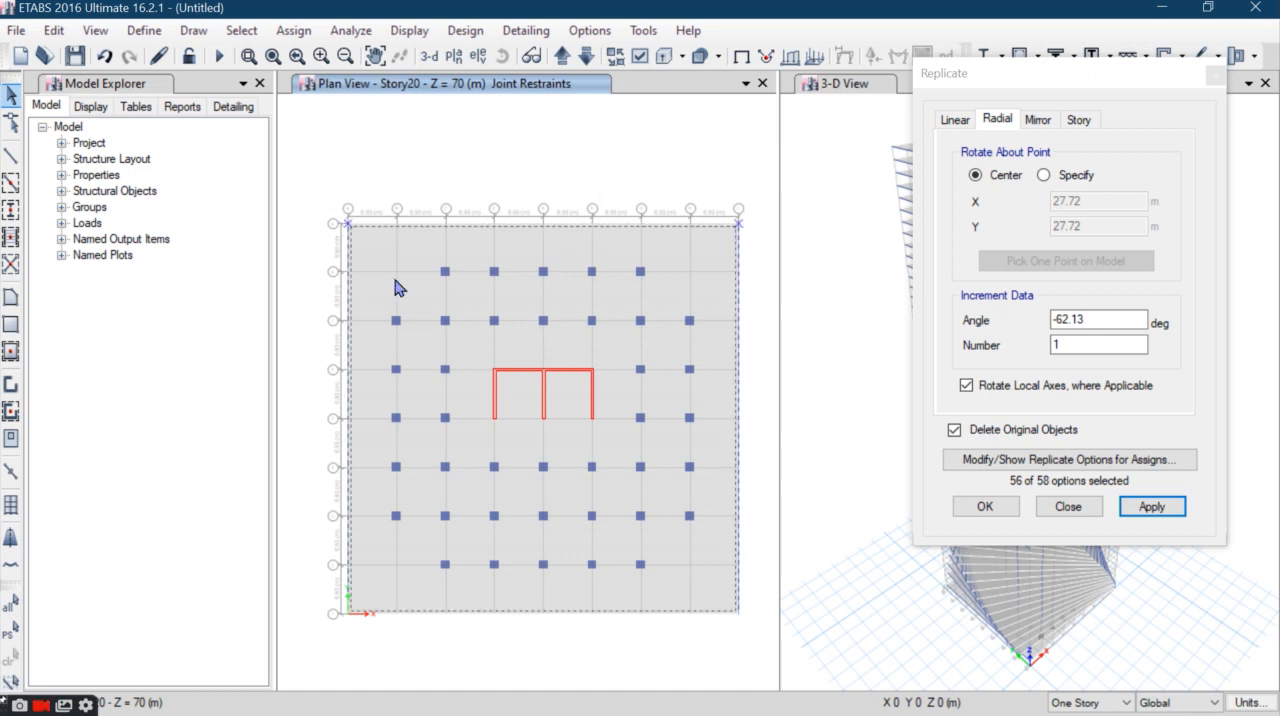
click(1063, 319)
double_click(1063, 319)
text(-3.27*20)
click(1148, 507)
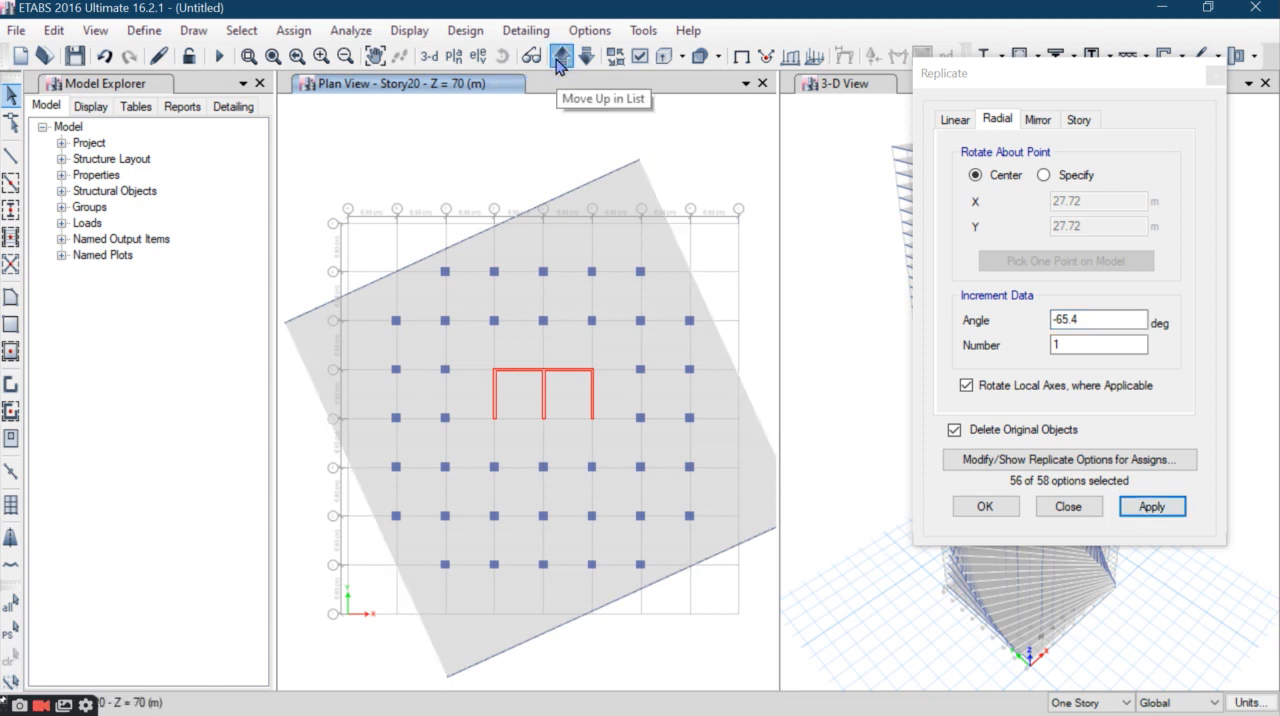
- Rotate the Story21 slab and perimeter beams by -3.27*21 degrees about their center, replacing the originals
click(560, 60)
drag(745, 194, 235, 255)
drag(1098, 321, 790, 288)
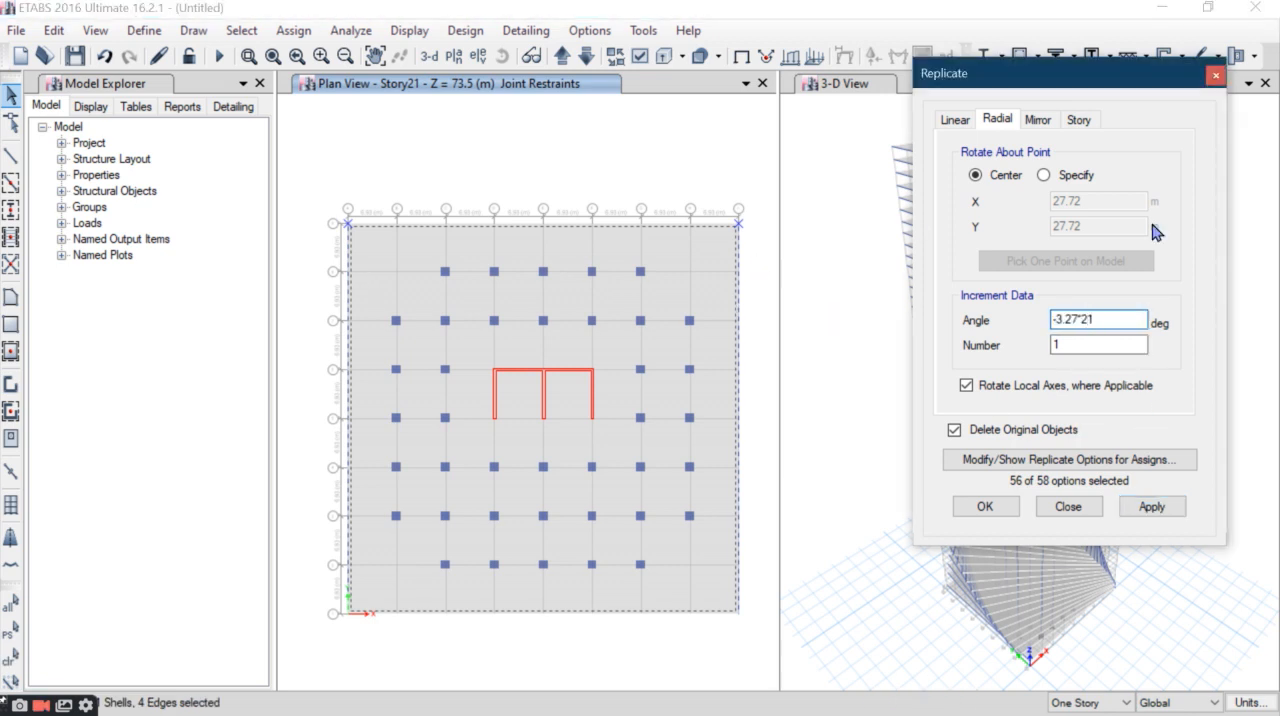
click(1150, 507)
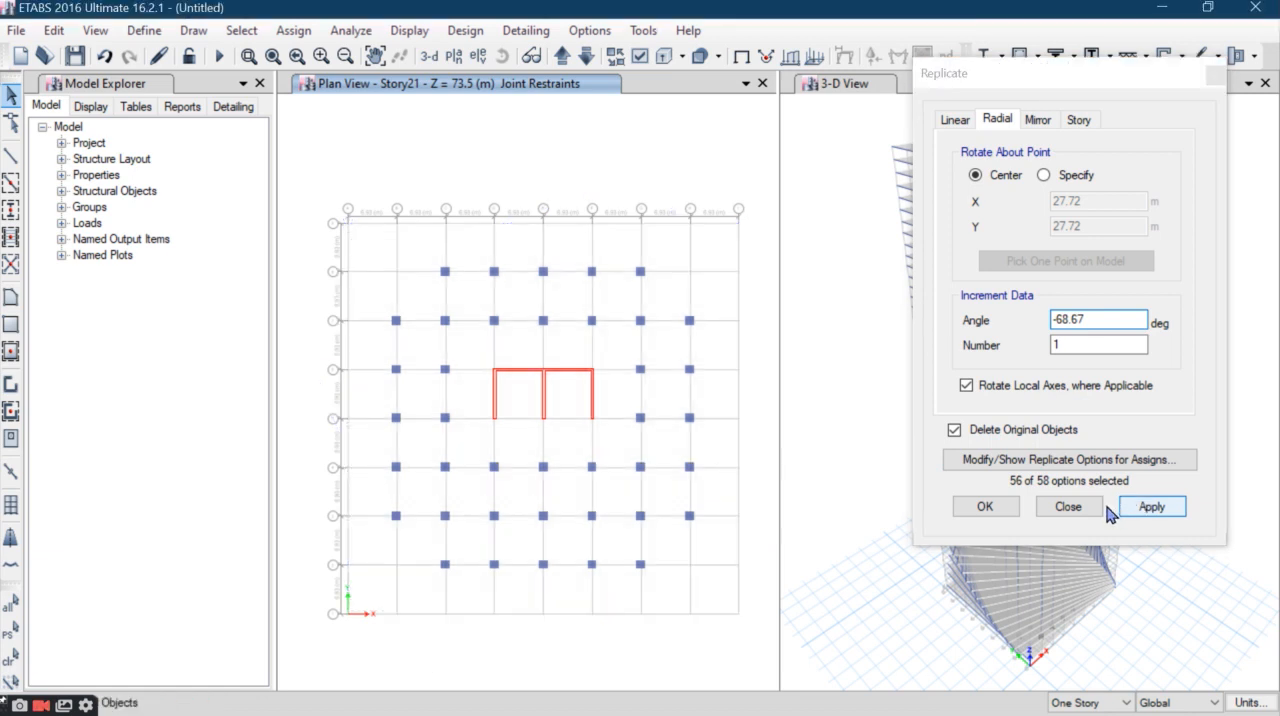
click(720, 425)
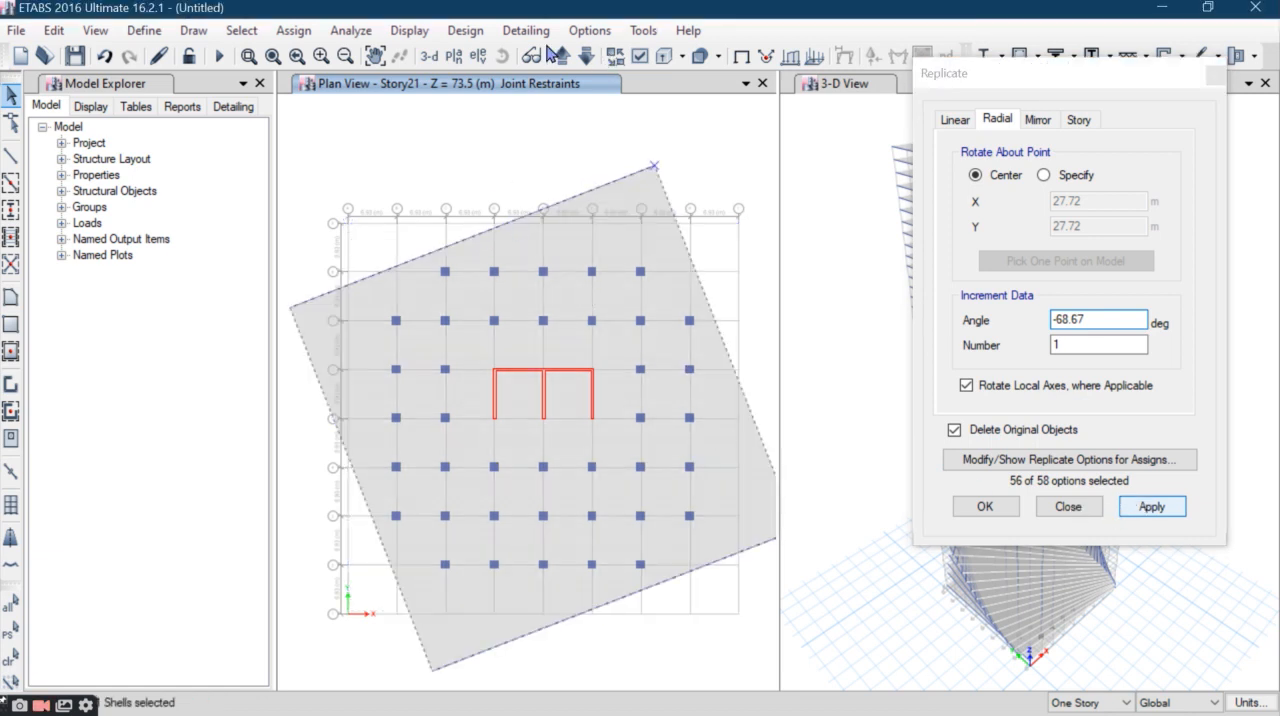
- Rotate the Story22 slab and perimeter beams by -71.94 degrees about their center, replacing the originals
click(563, 58)
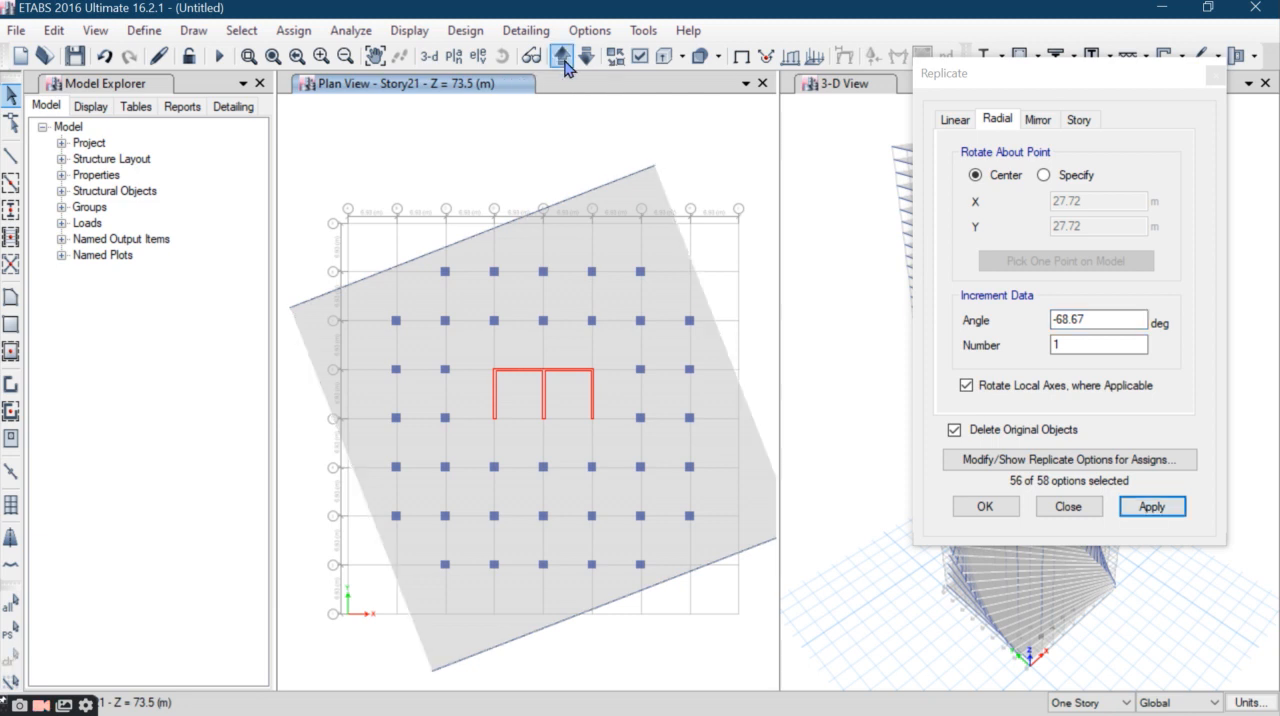
drag(752, 180, 298, 256)
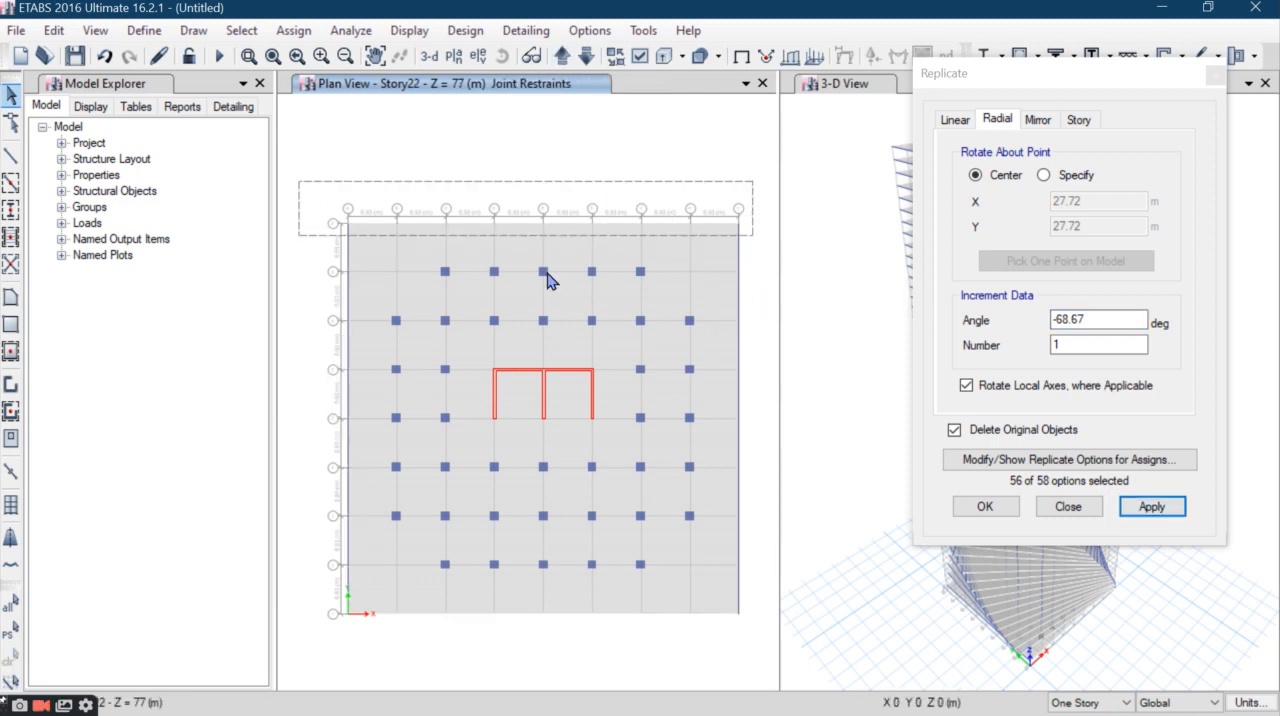
text(-3.27*22)
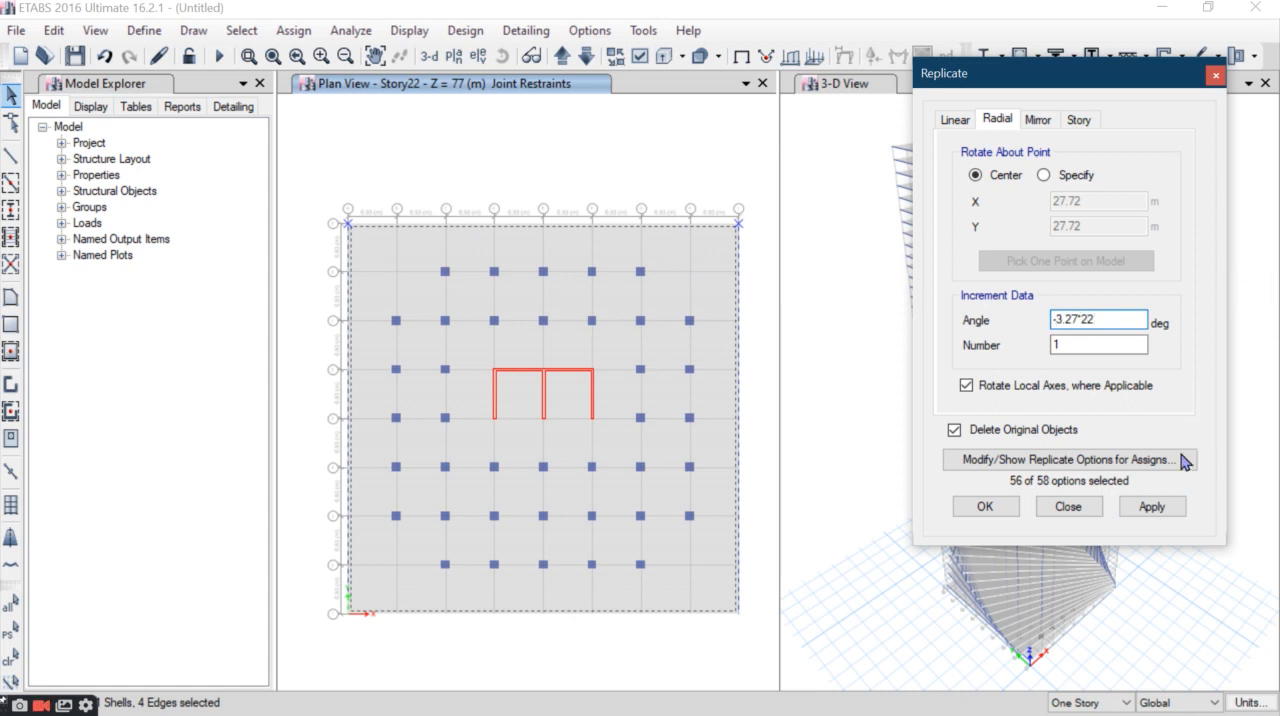
click(1150, 507)
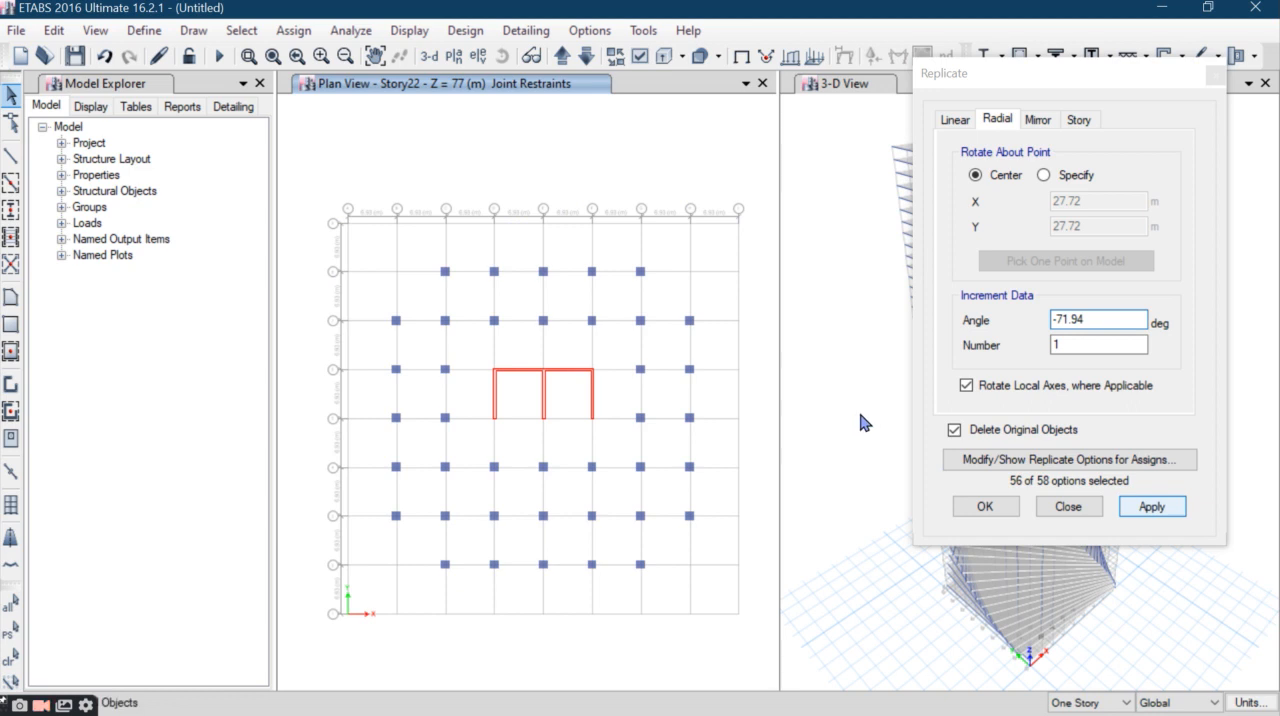
- Rotate the Story23 slab and perimeter beams by -3.27*23 degrees about their center, replacing the originals
click(559, 58)
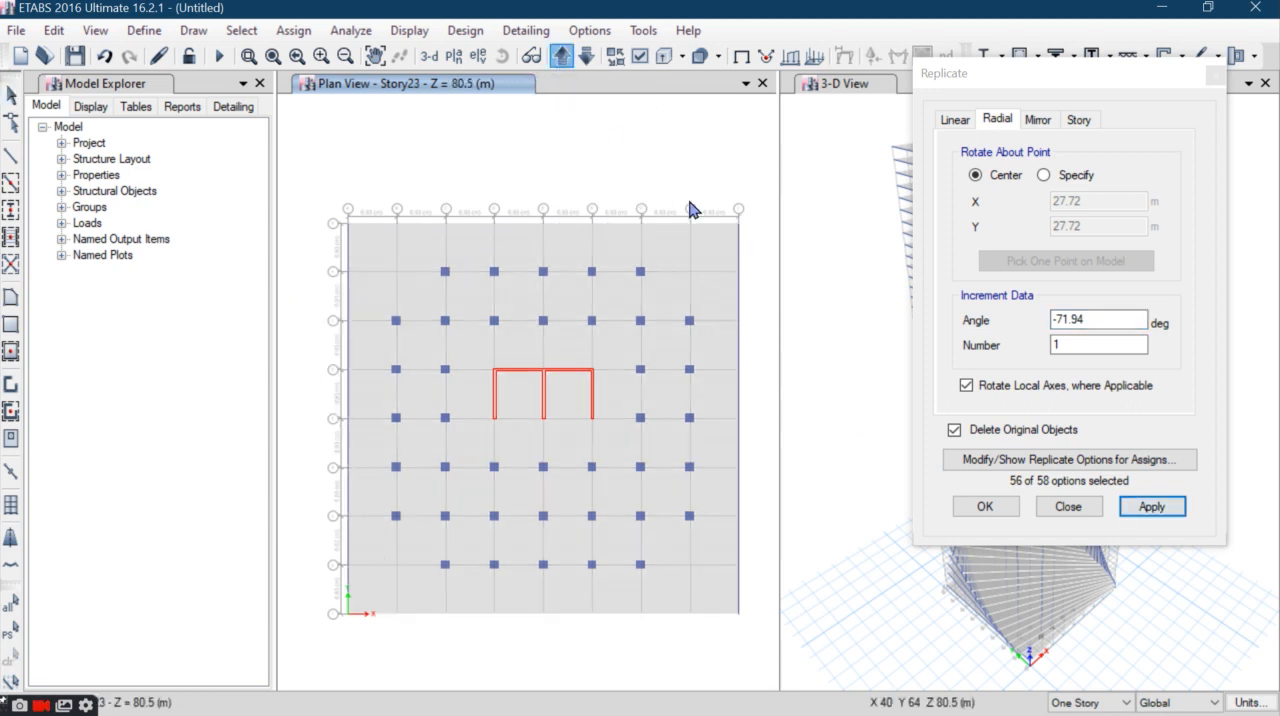
drag(750, 176, 314, 232)
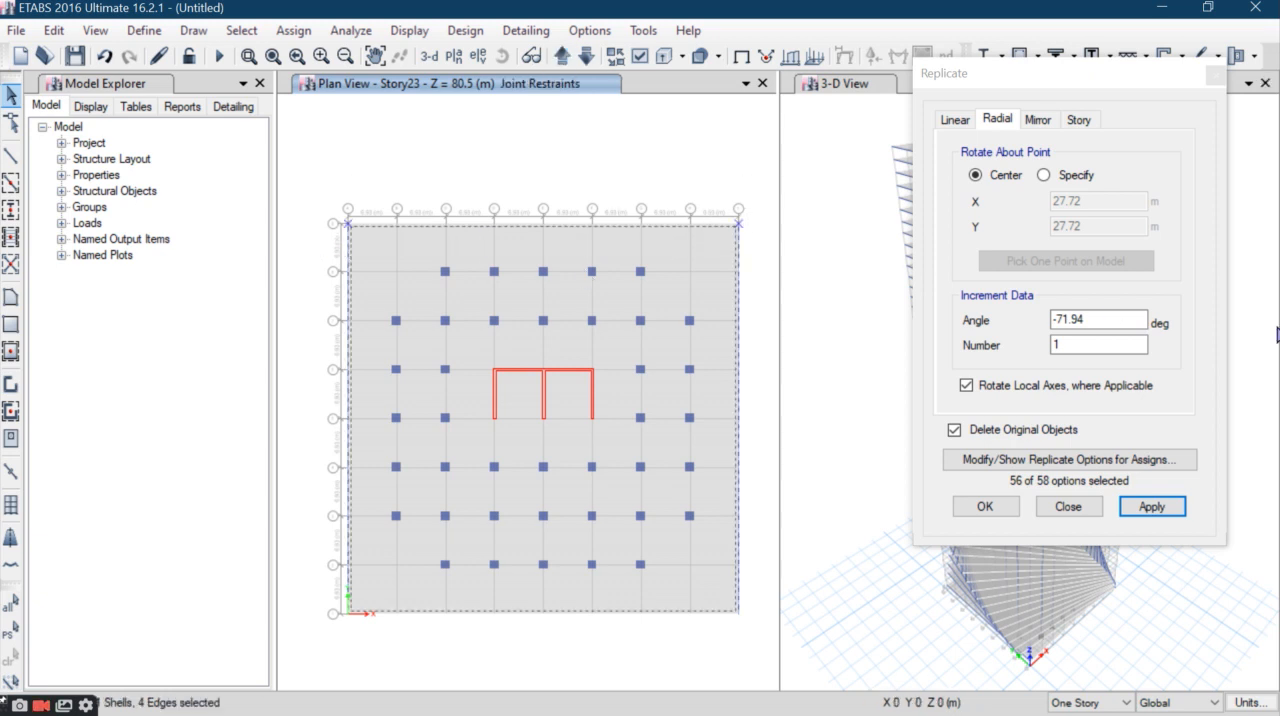
double_click(1097, 316)
text(-3.27)
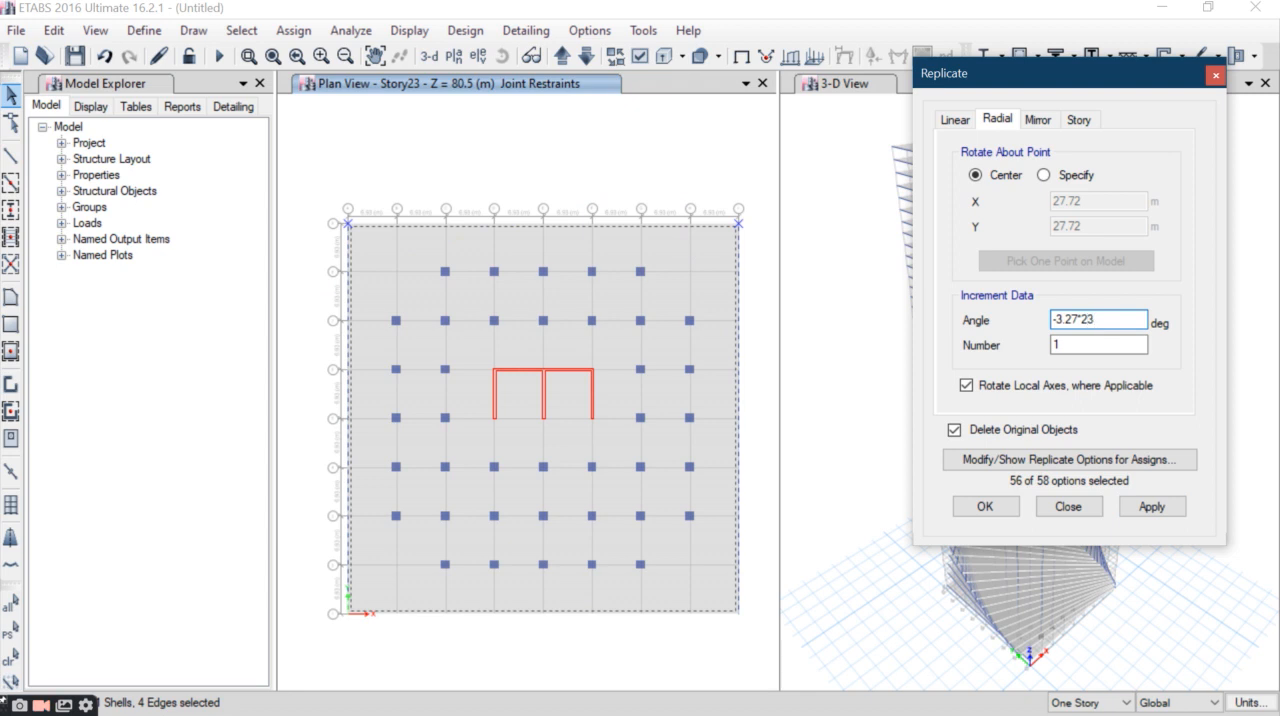
text(*23)
click(1152, 506)
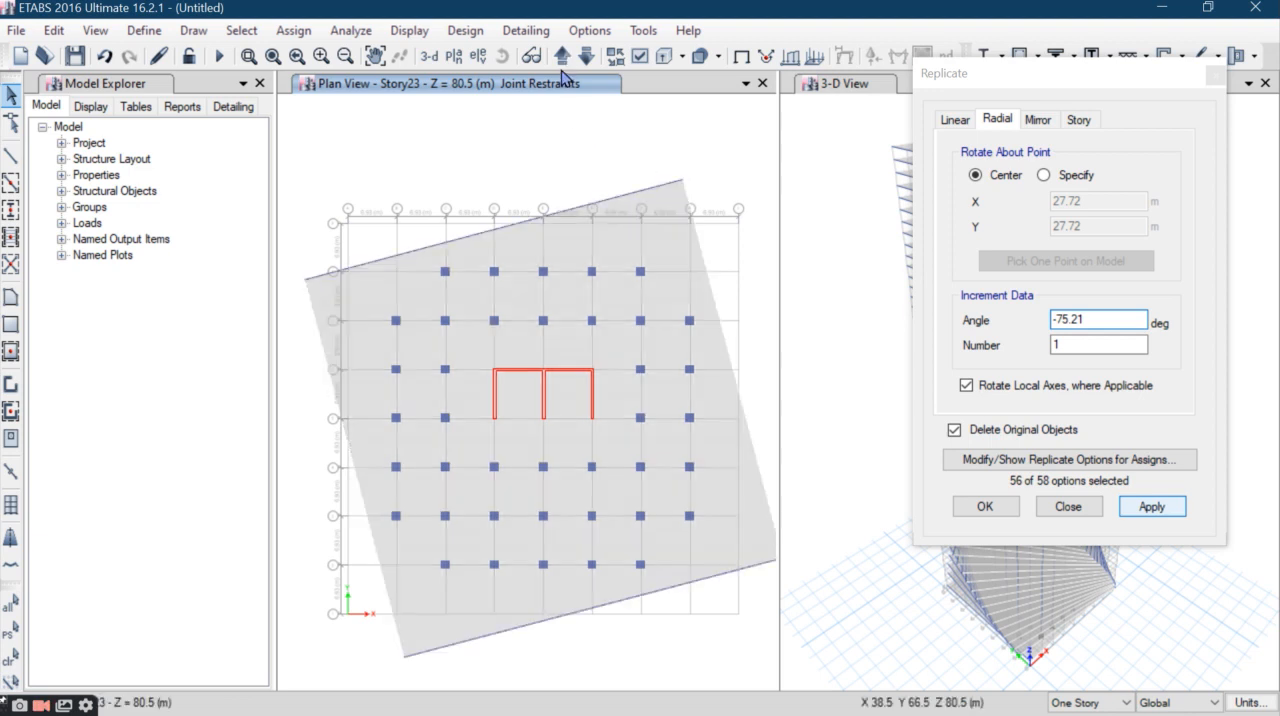
- Rotate the Story24 slab and perimeter beams by -78.48 degrees about their center, replacing the originals
click(562, 57)
drag(750, 180, 306, 240)
drag(1116, 318, 983, 322)
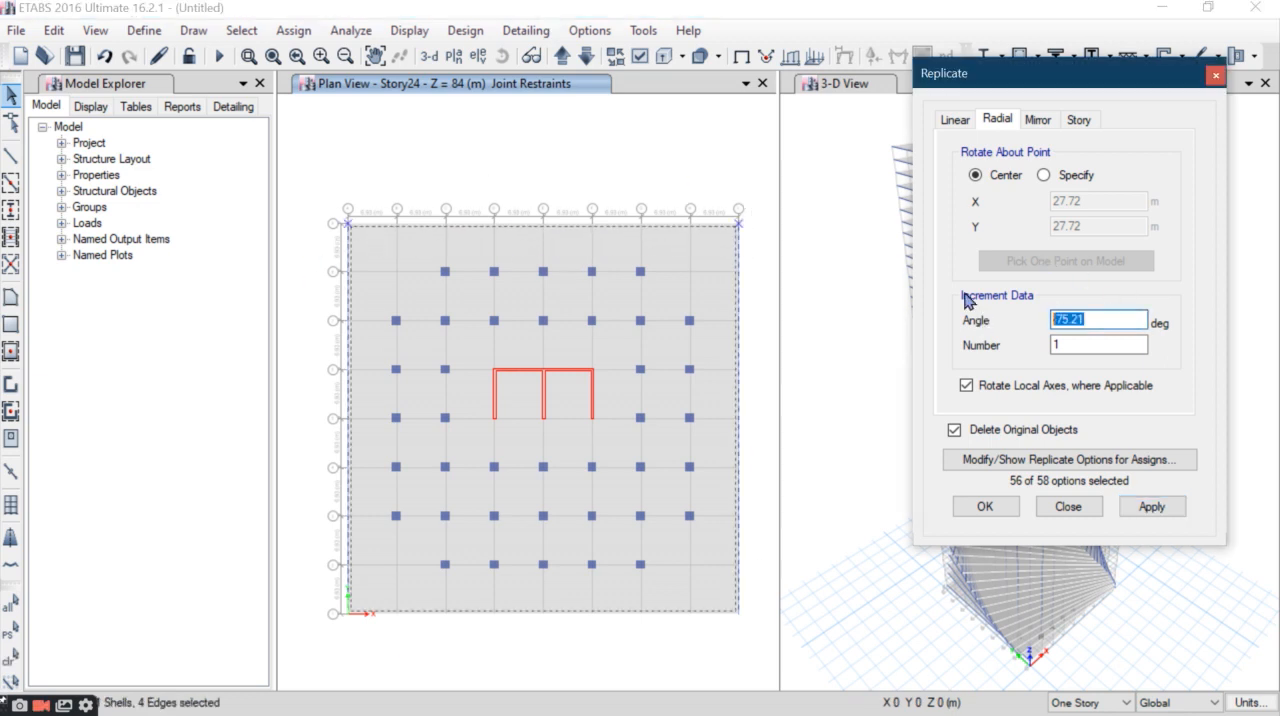
key(End)
click(1151, 506)
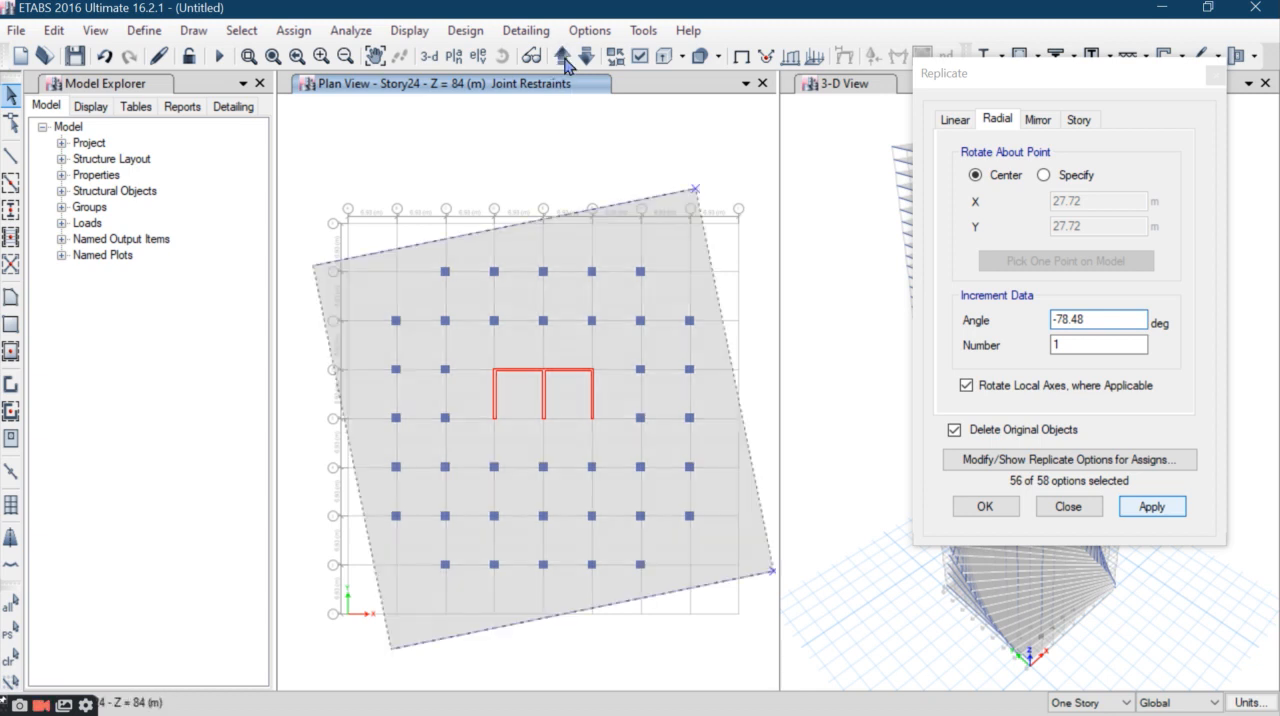
- Rotate the Story25 slab and perimeter beams by -3.27*25 degrees about their center, replacing the originals
click(563, 55)
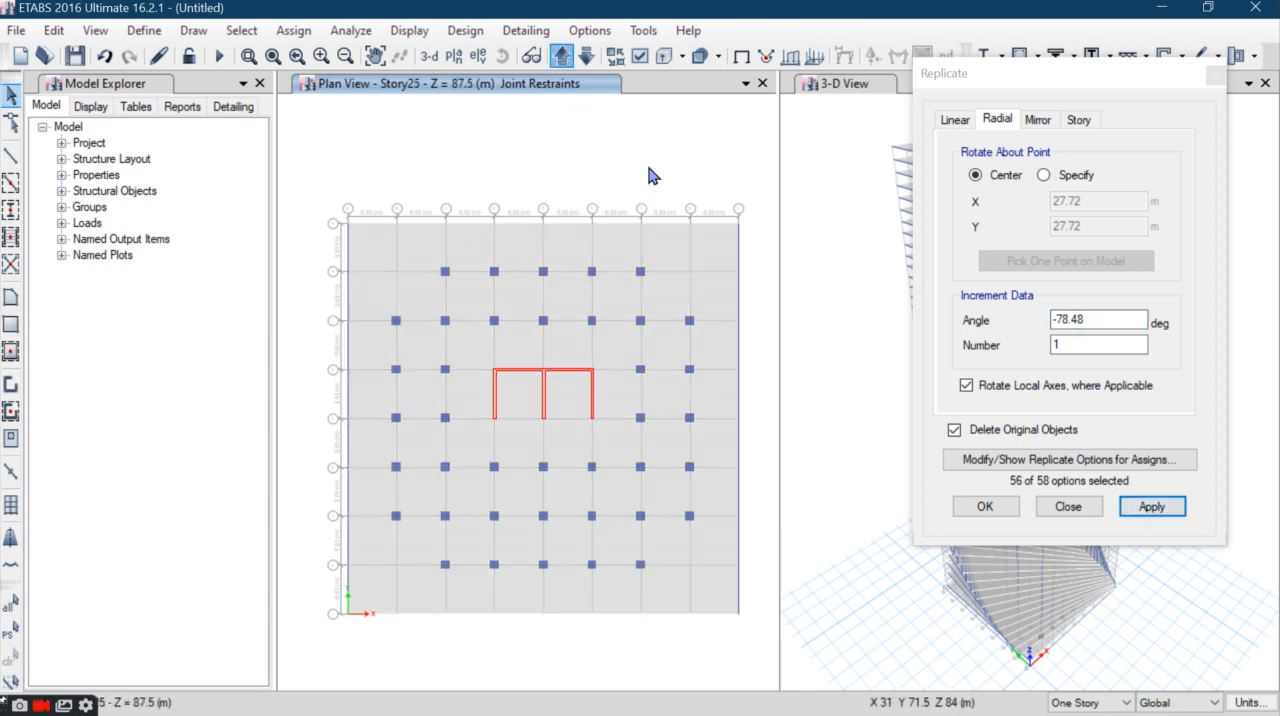
drag(757, 173, 322, 255)
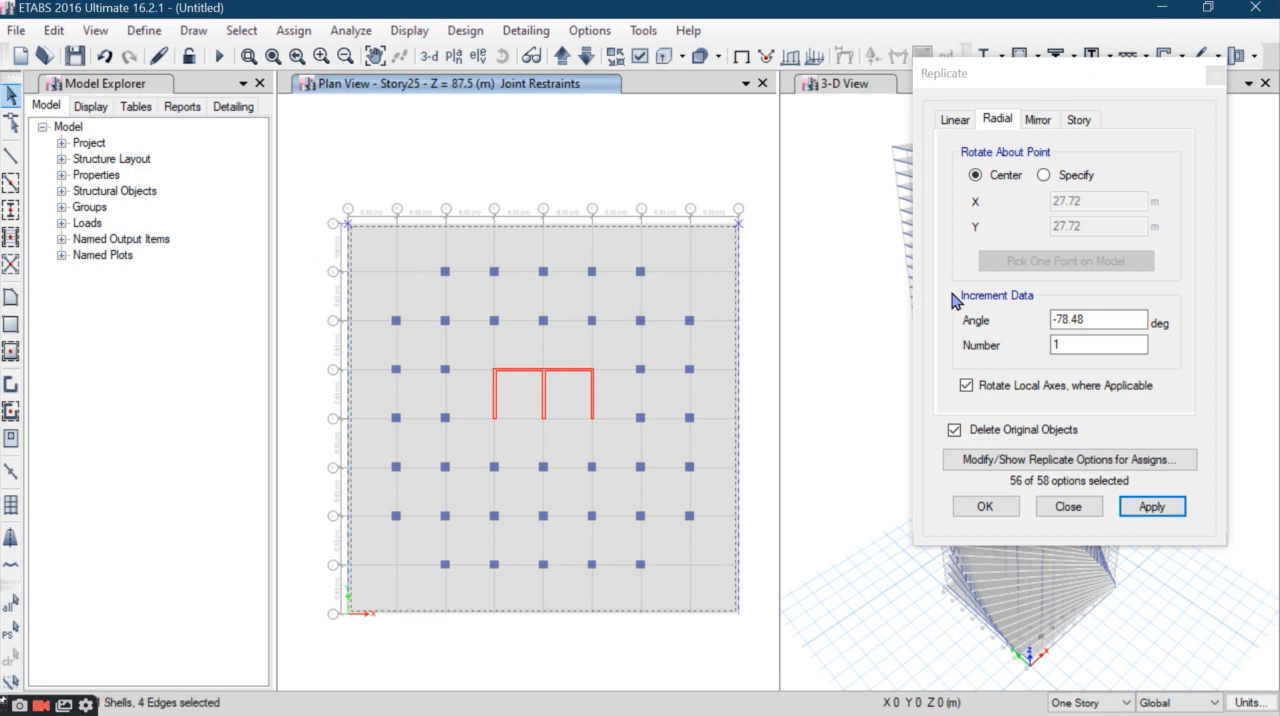
click(971, 320)
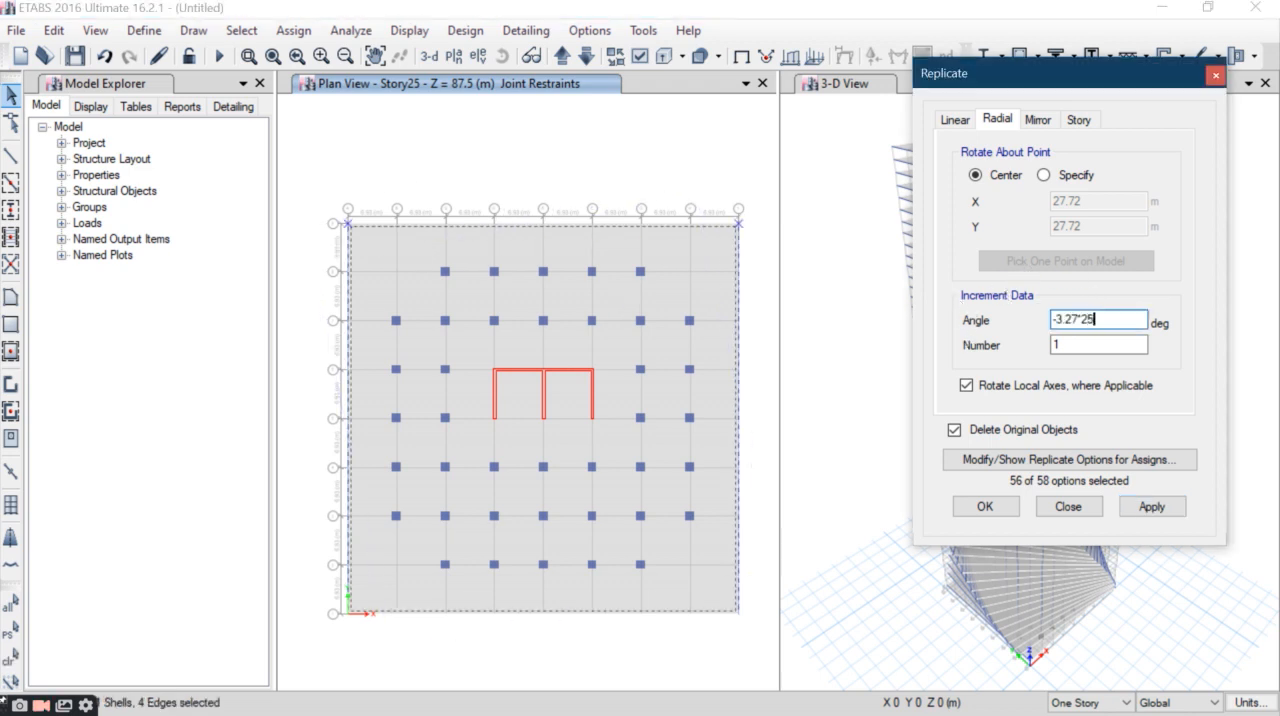
click(1146, 505)
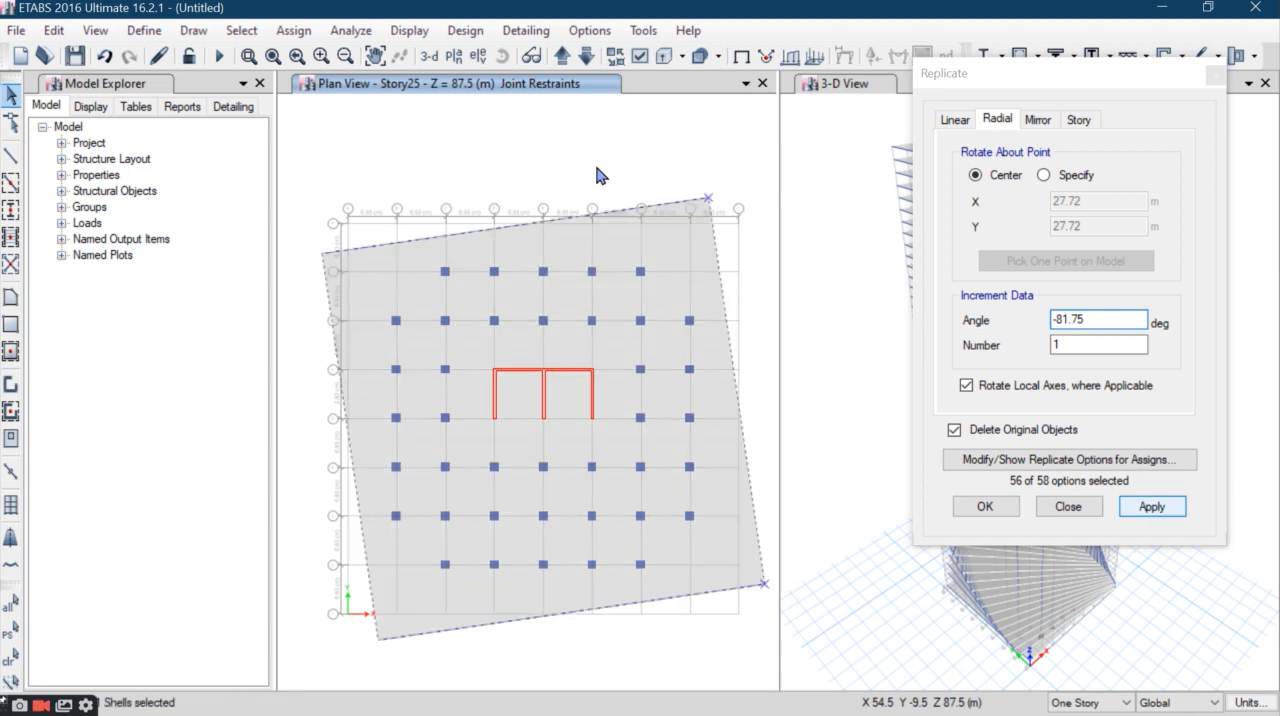
- Rotate the Story26 slab and perimeter beams by -85.02 degrees about their center, replacing the originals
click(561, 60)
drag(762, 180, 322, 251)
click(1083, 320)
text(-3.27°)
text(26)
click(1170, 506)
click(736, 484)
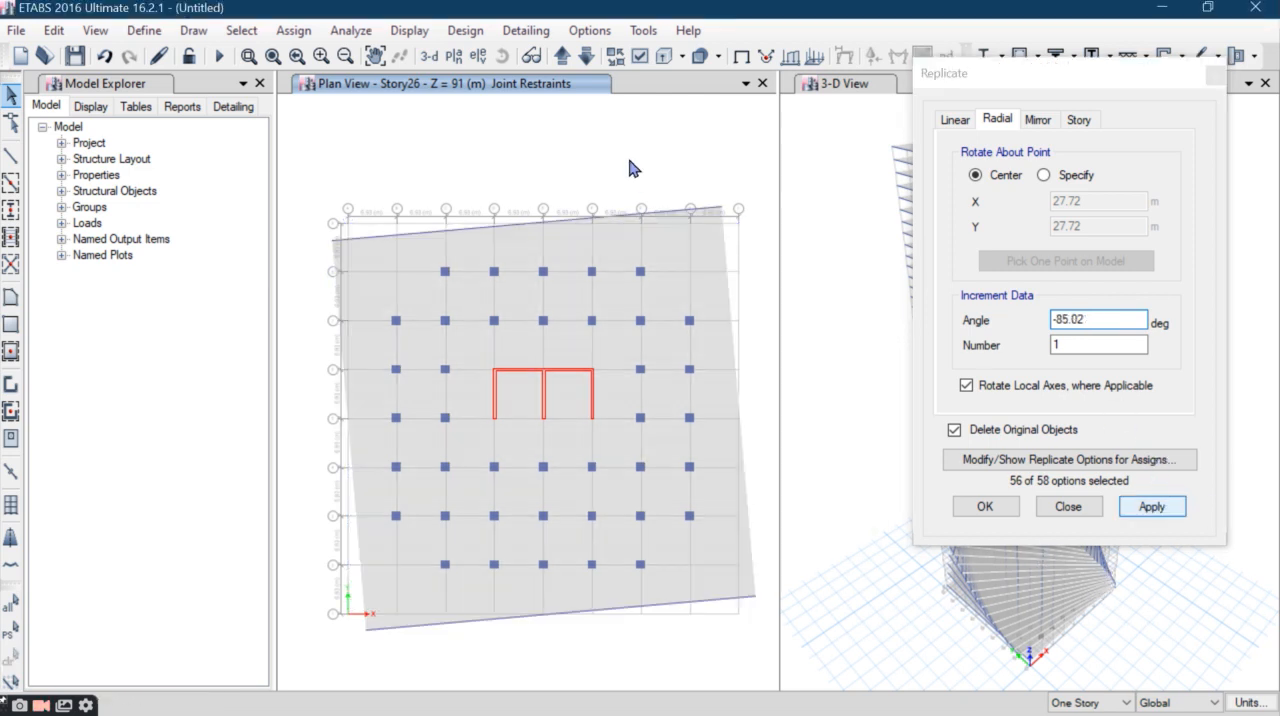
- Rotate the Story27 slab and perimeter beams by -88.29 degrees about their center, replacing the originals
click(562, 57)
drag(748, 168, 334, 266)
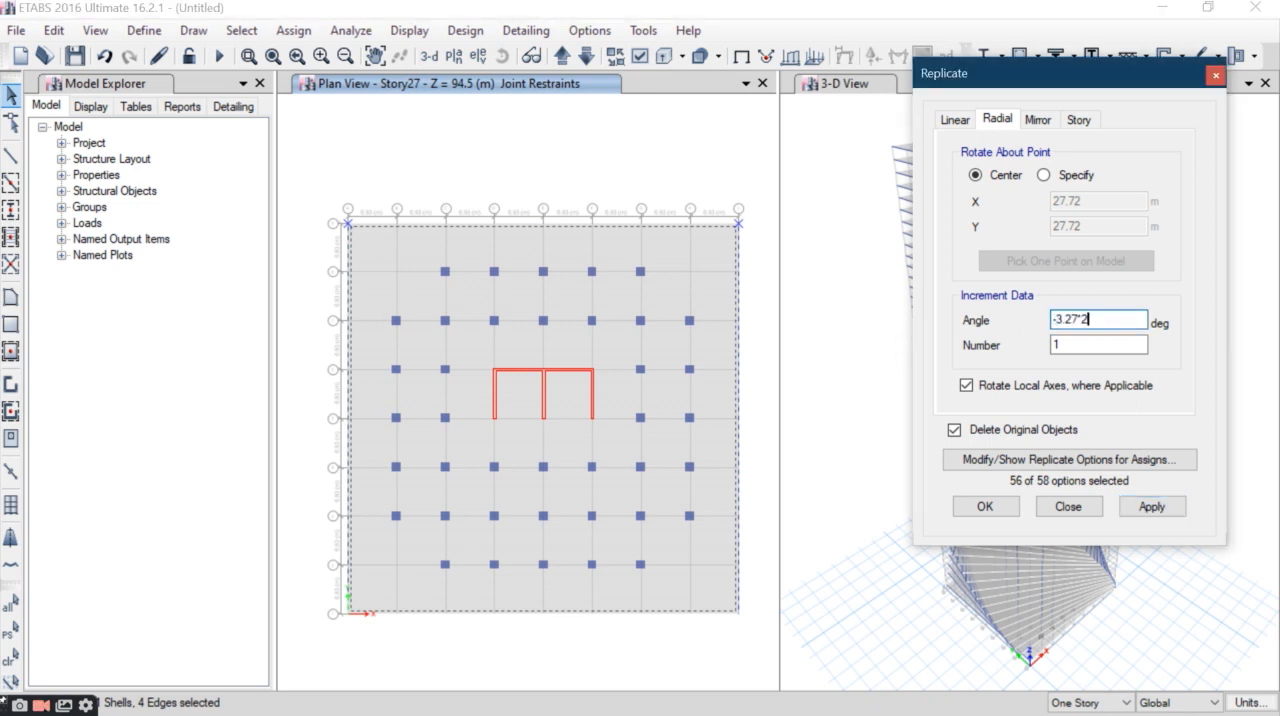
click(1148, 506)
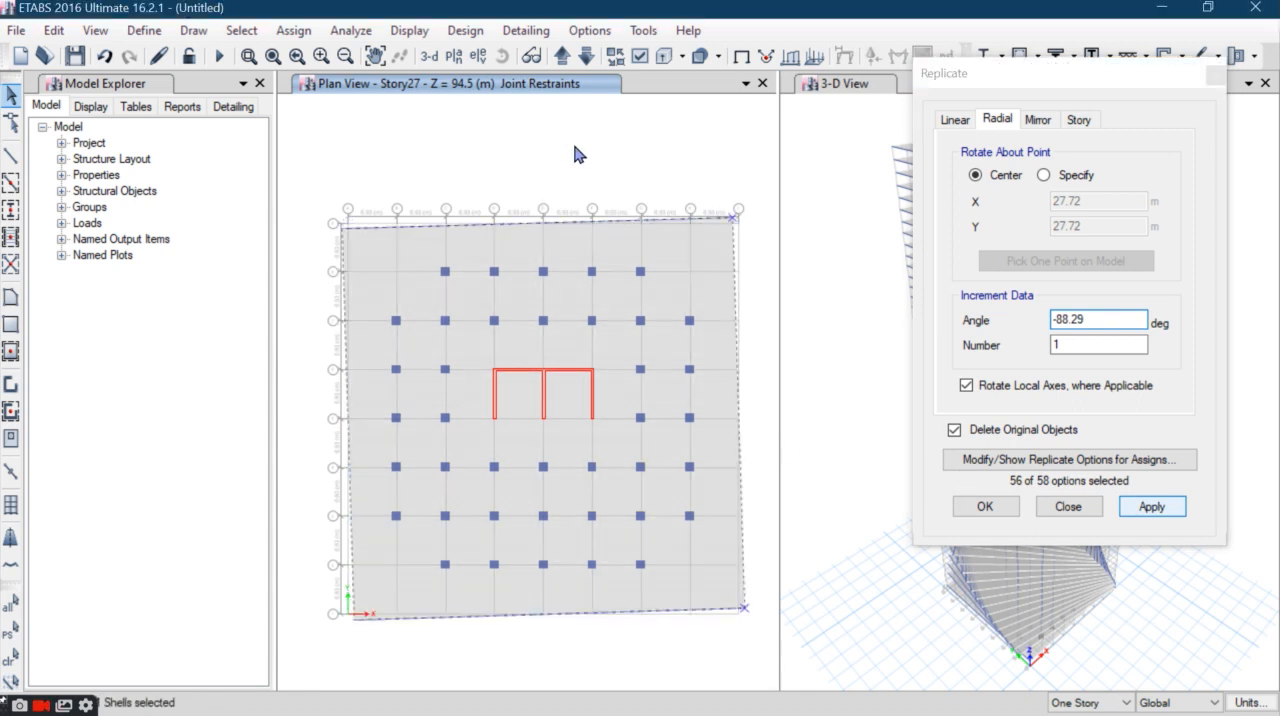
- Rotate the Story28 slab and perimeter beams by -3.27*28 degrees about their center, replacing the originals
click(562, 58)
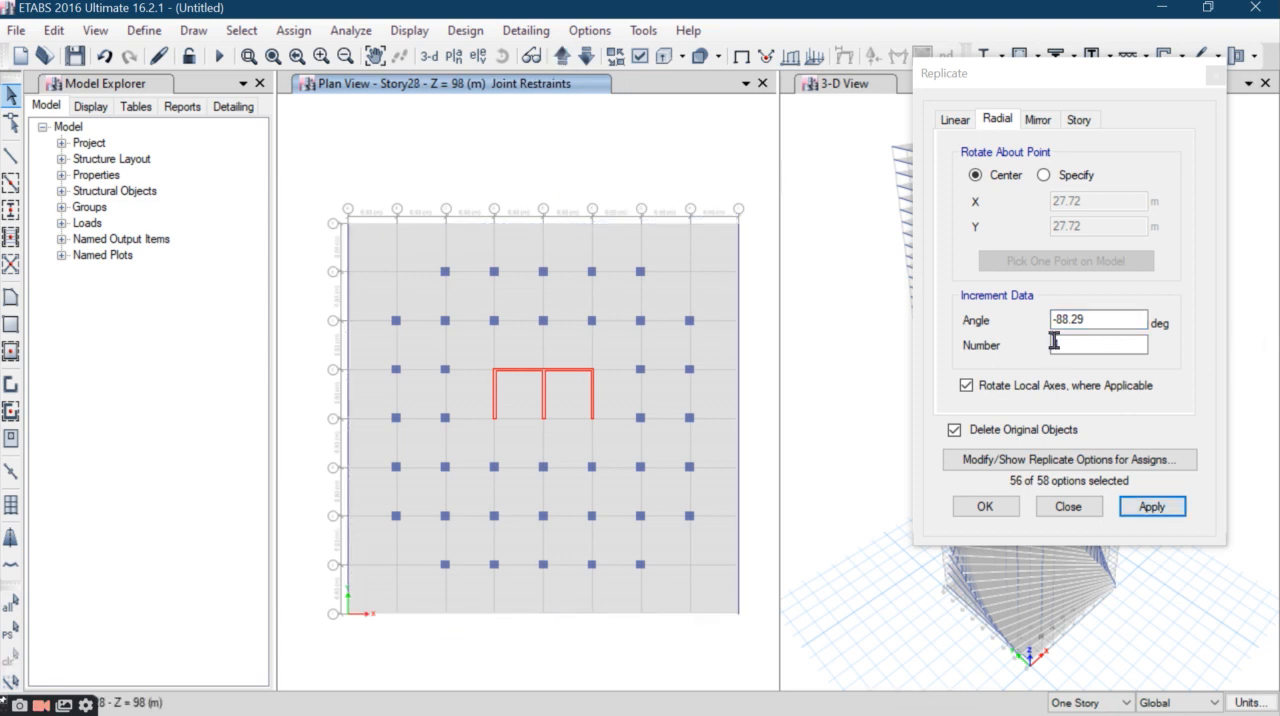
drag(1140, 320, 999, 315)
text(-3.27)
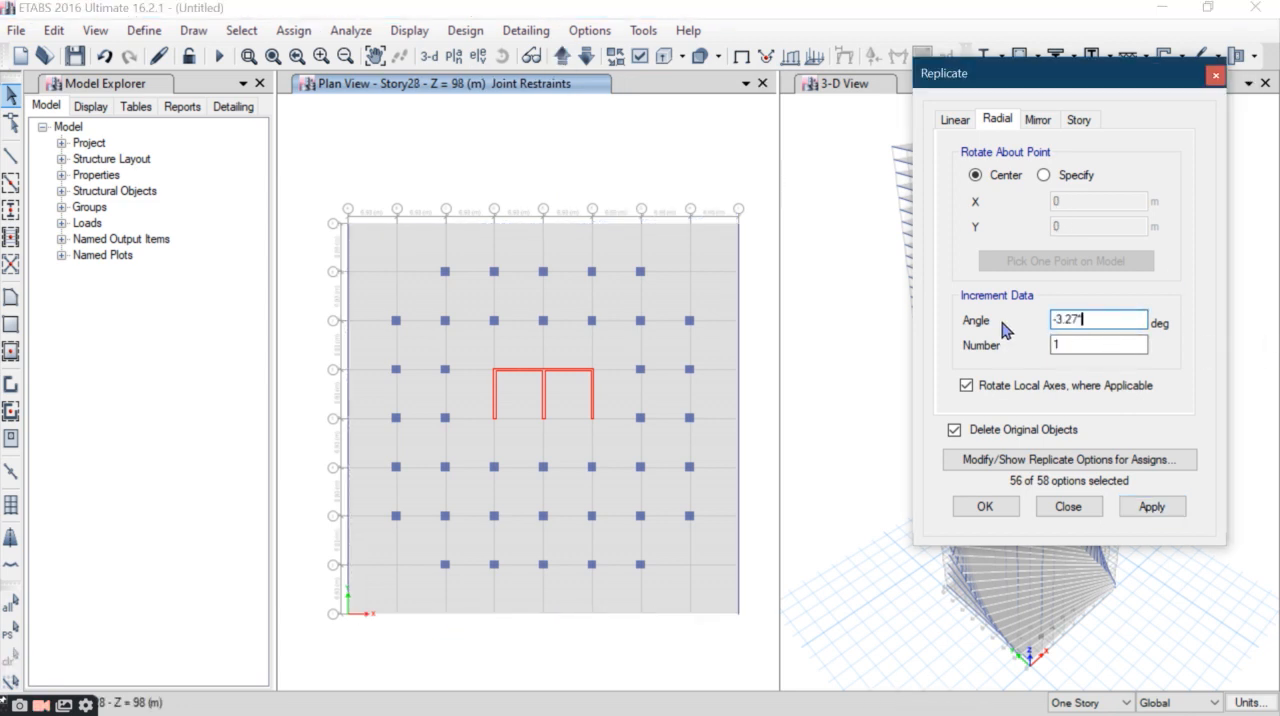
text(*28)
drag(290, 167, 336, 218)
drag(751, 181, 298, 266)
click(1160, 505)
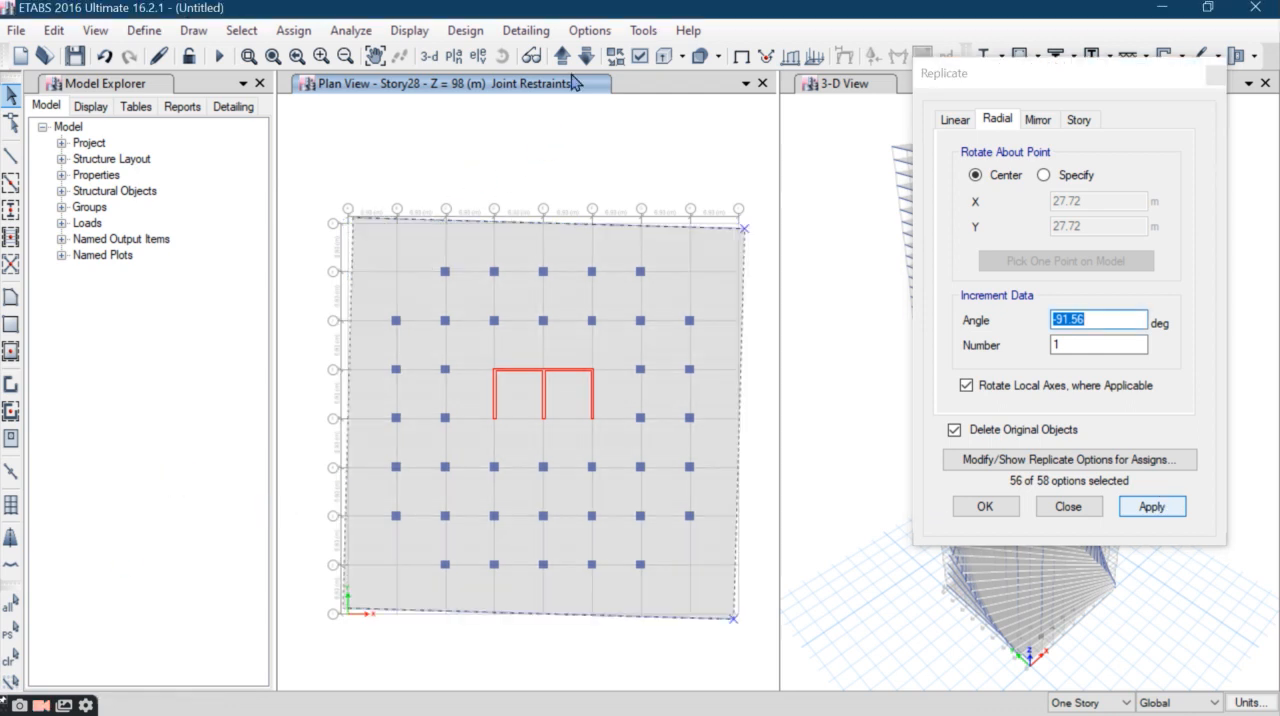
- Rotate the Story29 slab and perimeter beams by -3.27*29 degrees about their center, replacing the originals
click(560, 58)
drag(757, 191, 302, 251)
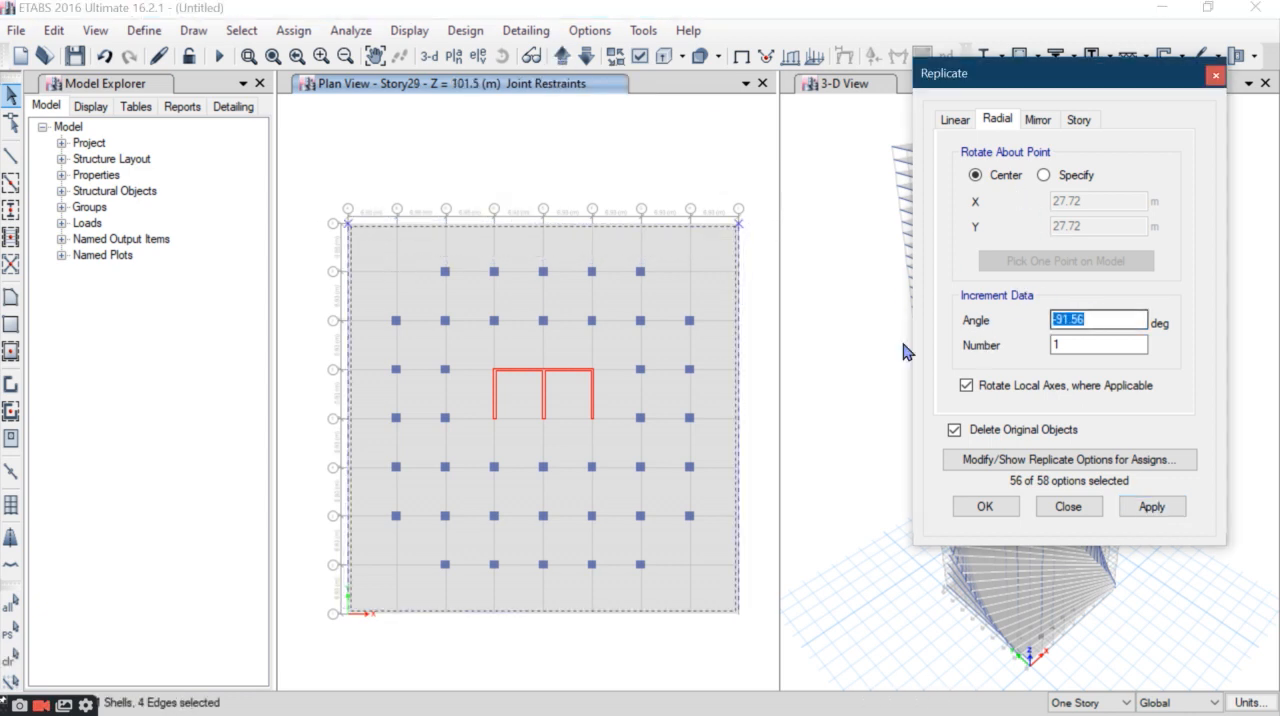
text(-3.27)
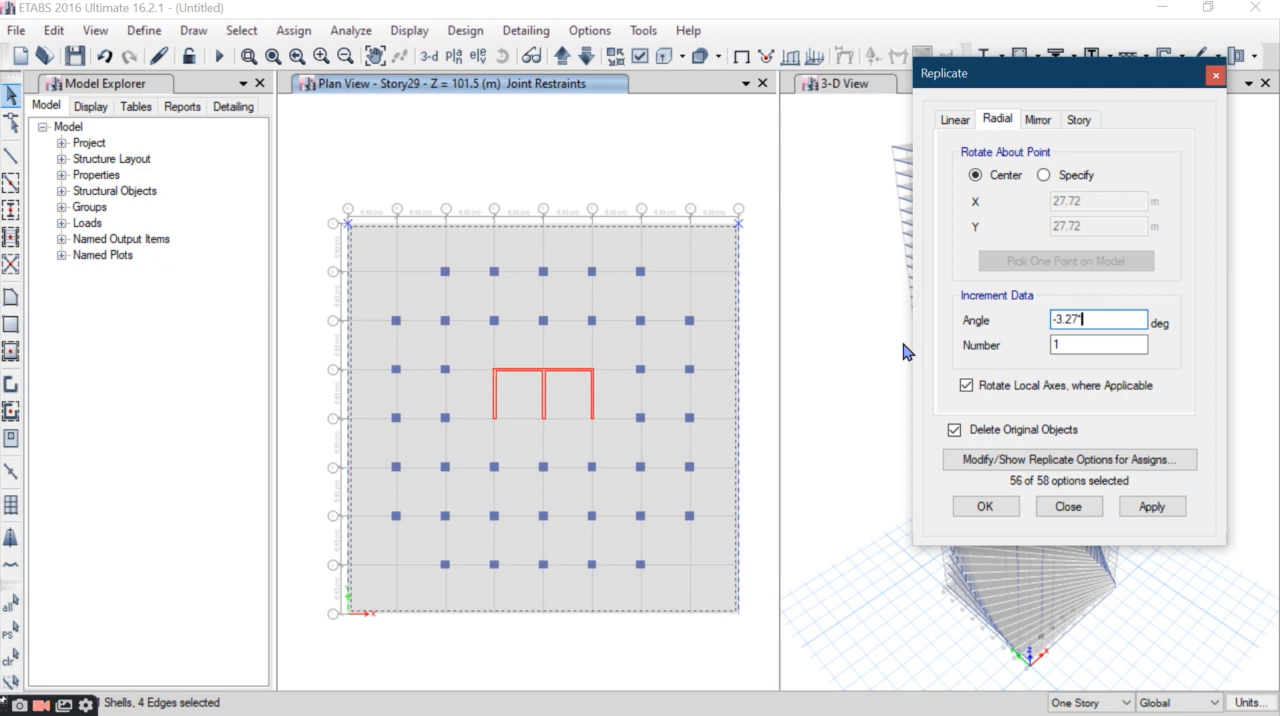
text(29)
click(1135, 506)
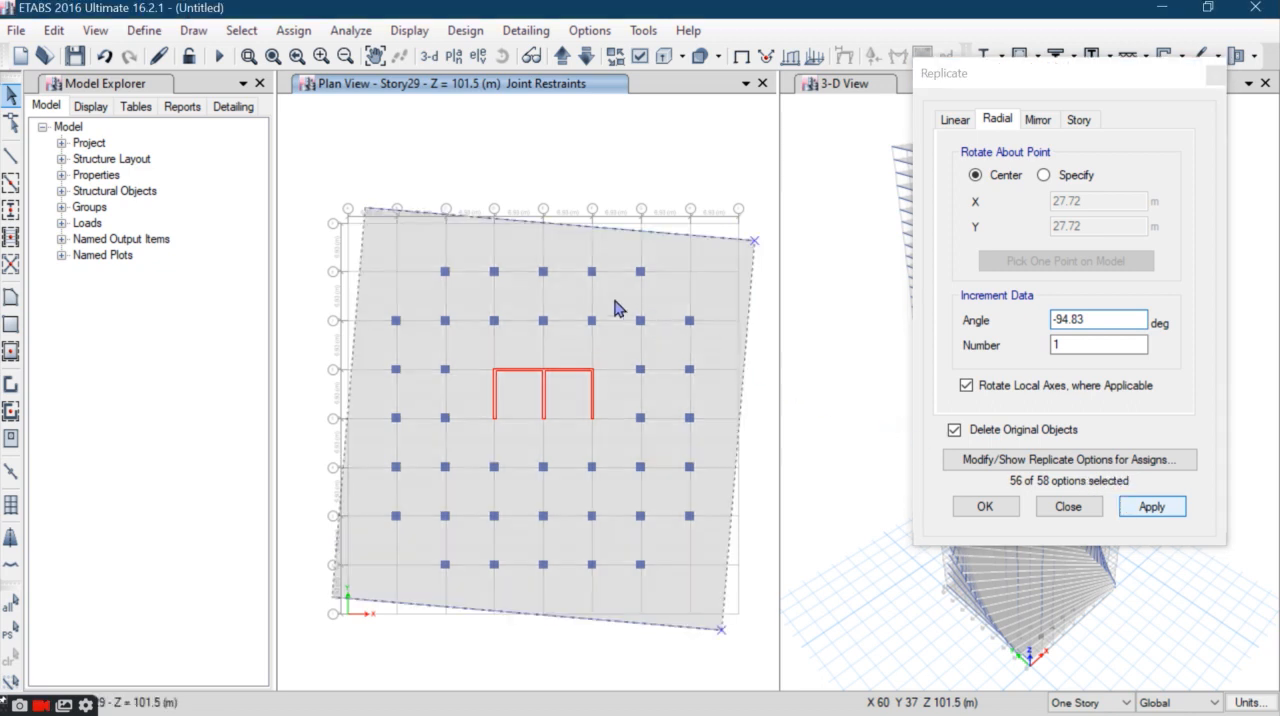
- Rotate the Story30 slab and perimeter beams by -98.1 degrees about their center, replacing the originals
click(565, 53)
drag(743, 178, 332, 266)
drag(1094, 318, 830, 319)
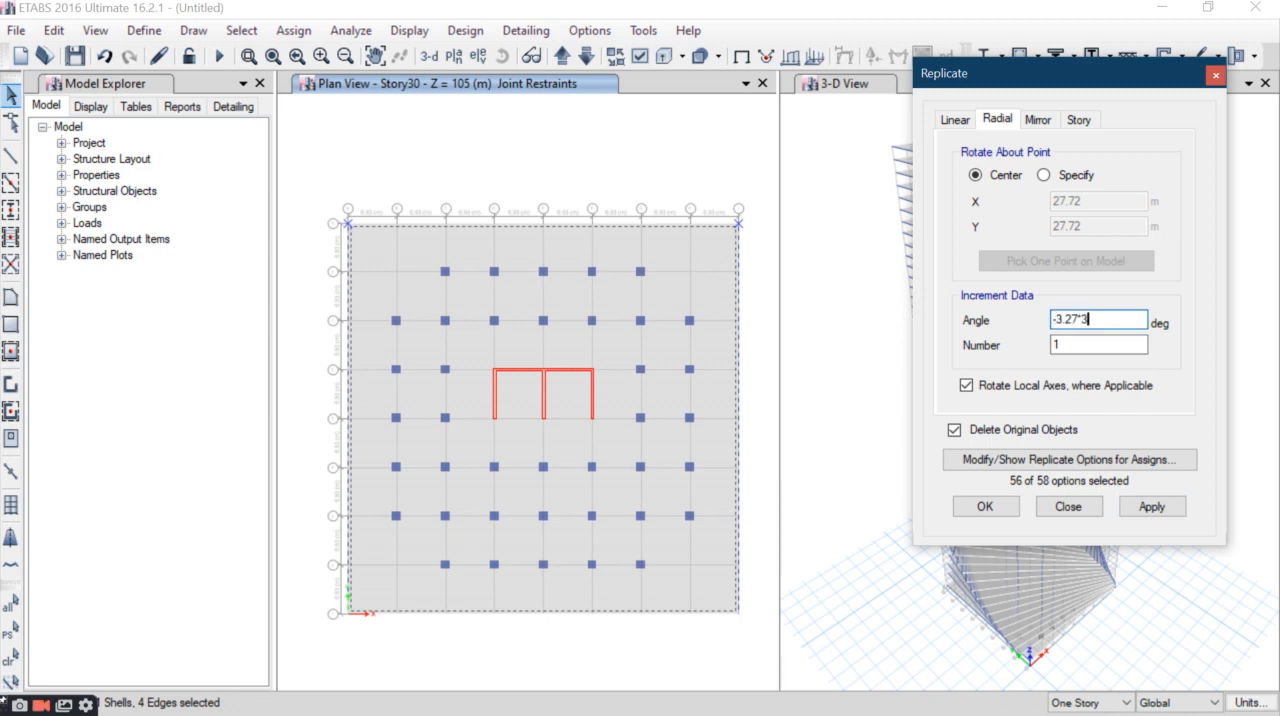
click(1152, 506)
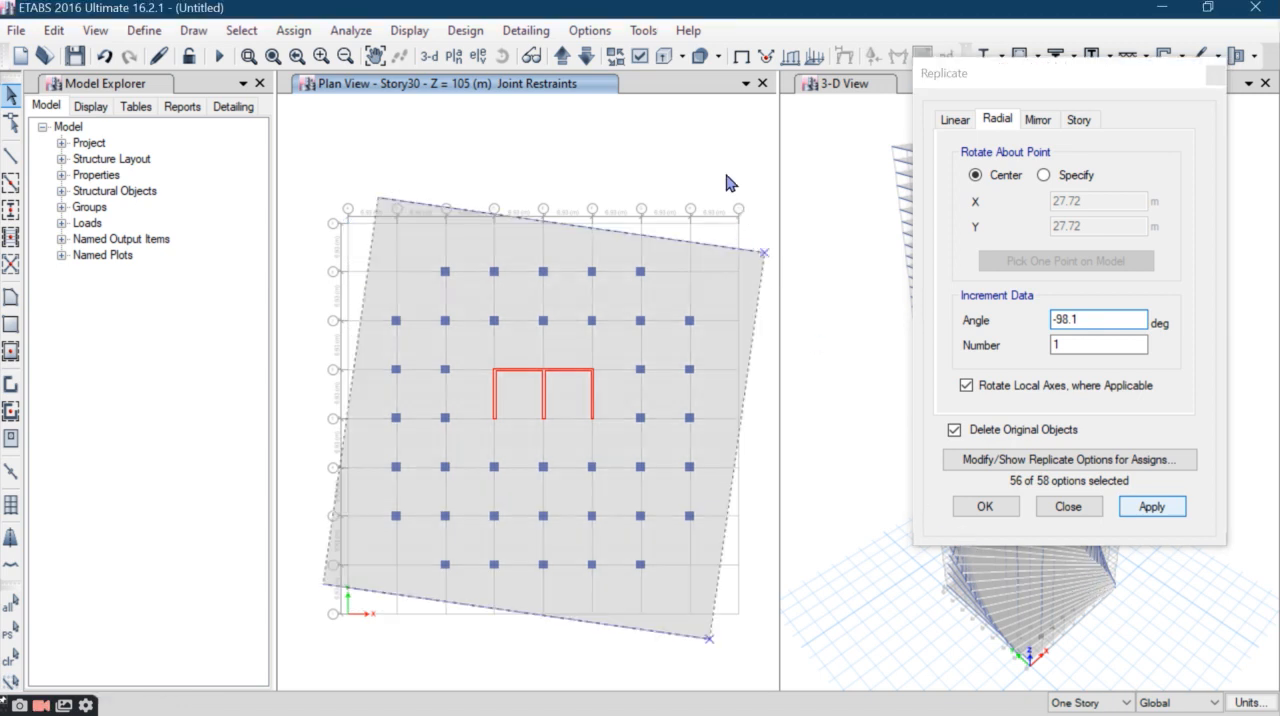
- Rotate the Story31 slab and perimeter beams by -3.27*31 degrees about their center, replacing the originals
click(562, 57)
drag(737, 184, 334, 246)
click(1071, 319)
drag(1077, 319, 788, 360)
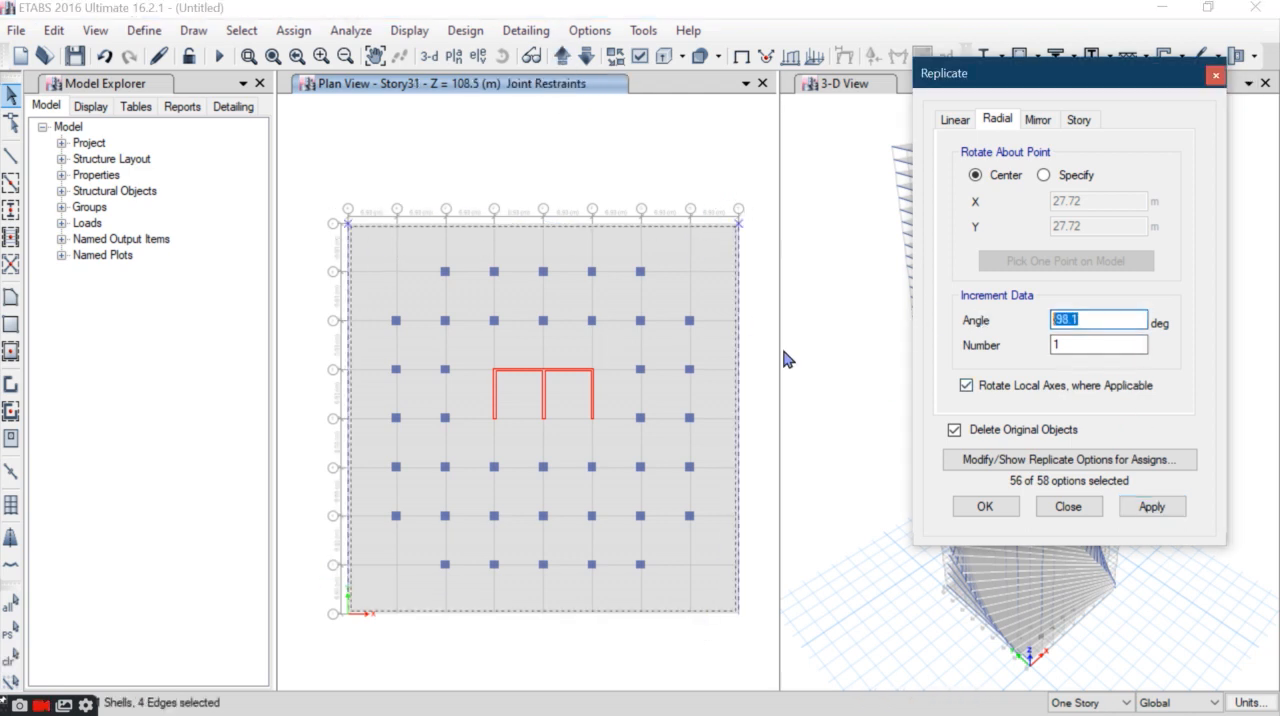
text(-3.27*31)
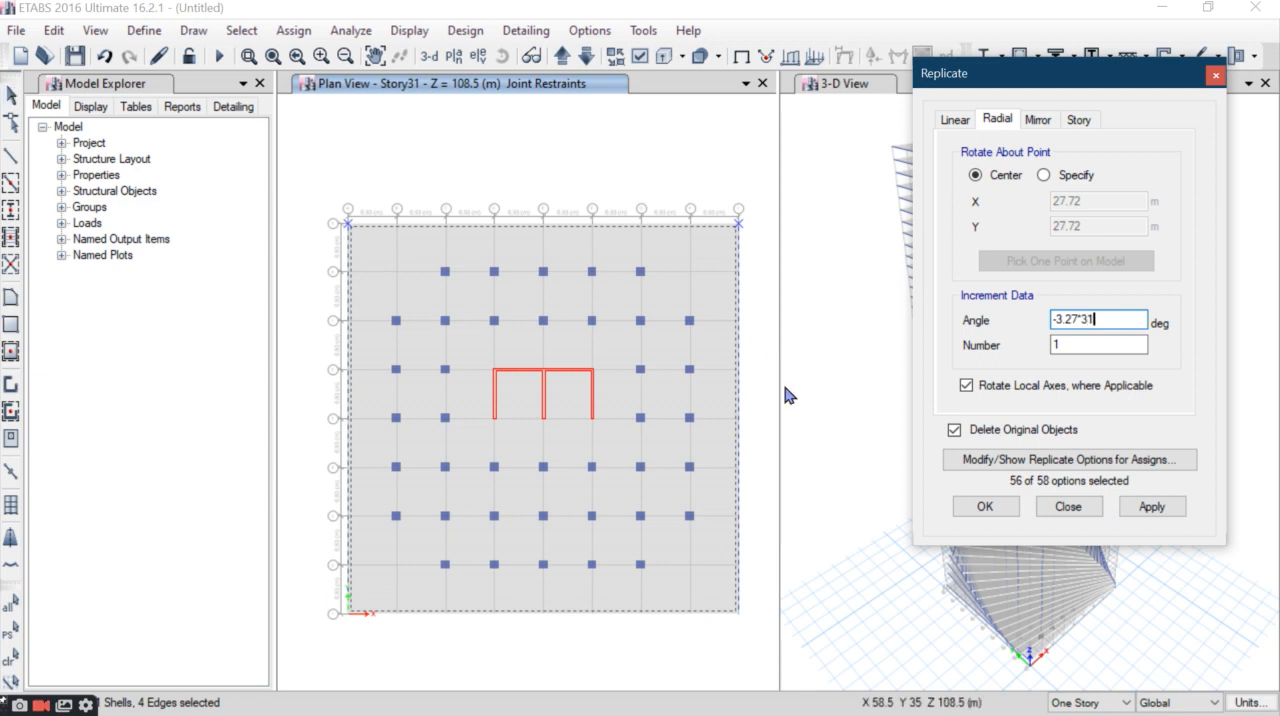
click(1143, 506)
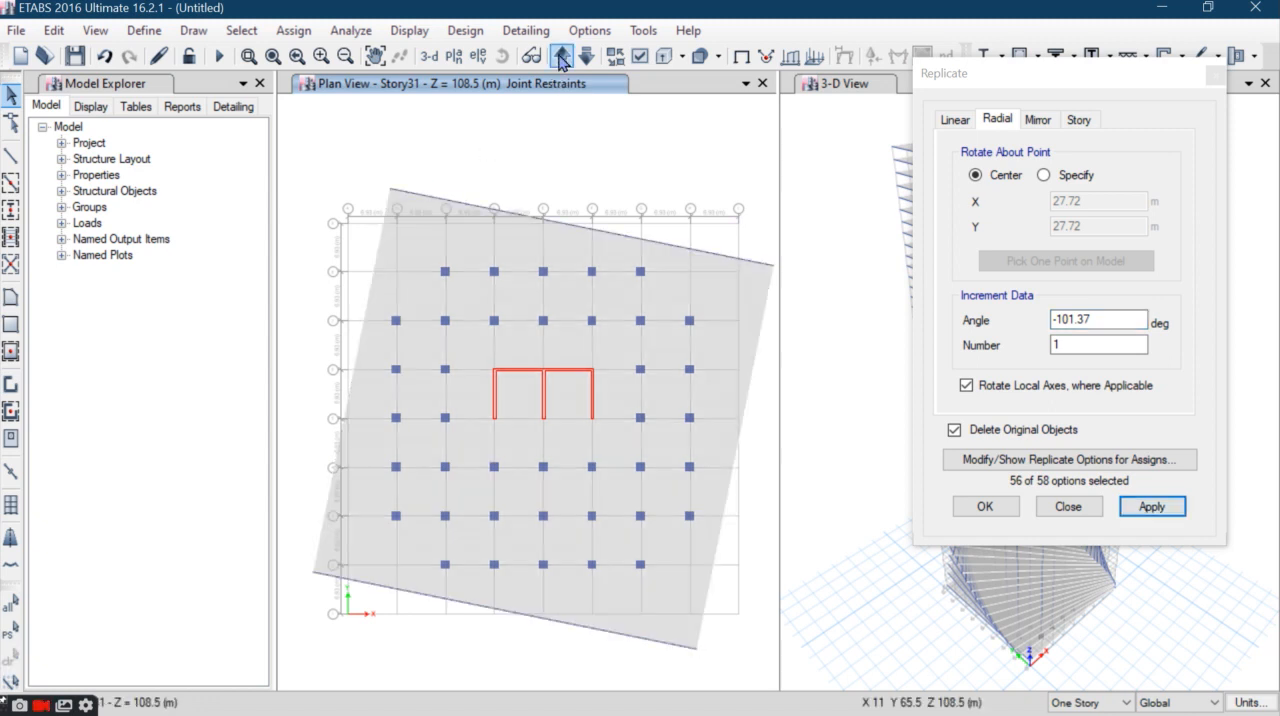
- Rotate the Story32 slab and perimeter beams by -3.27*32 degrees about their center, replacing the originals
click(561, 61)
drag(751, 191, 326, 268)
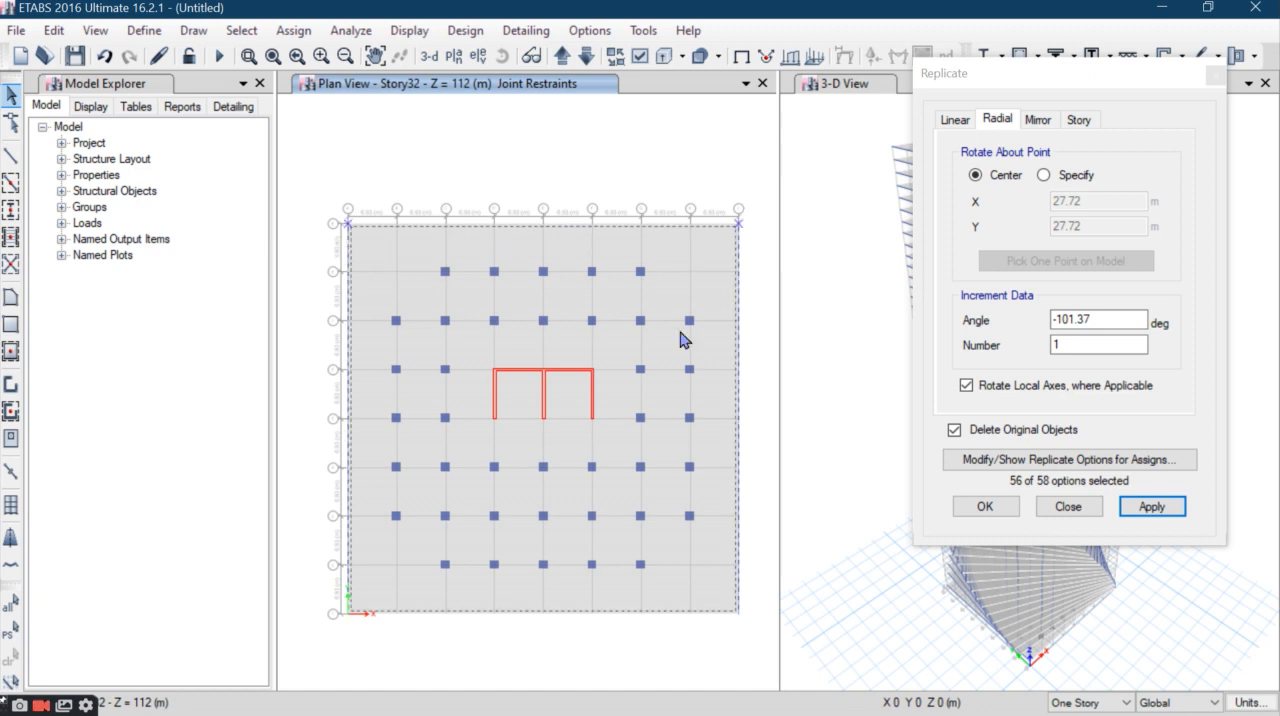
click(1100, 317)
double_click(1100, 318)
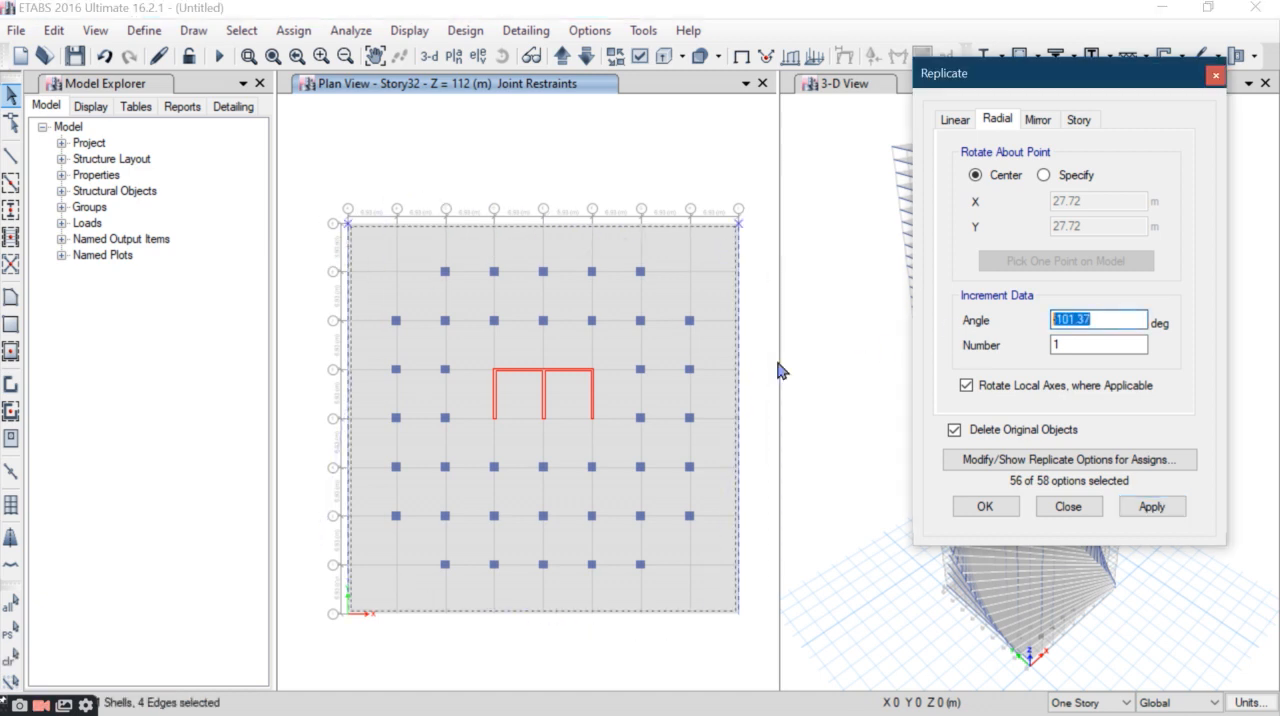
text(-3.27)
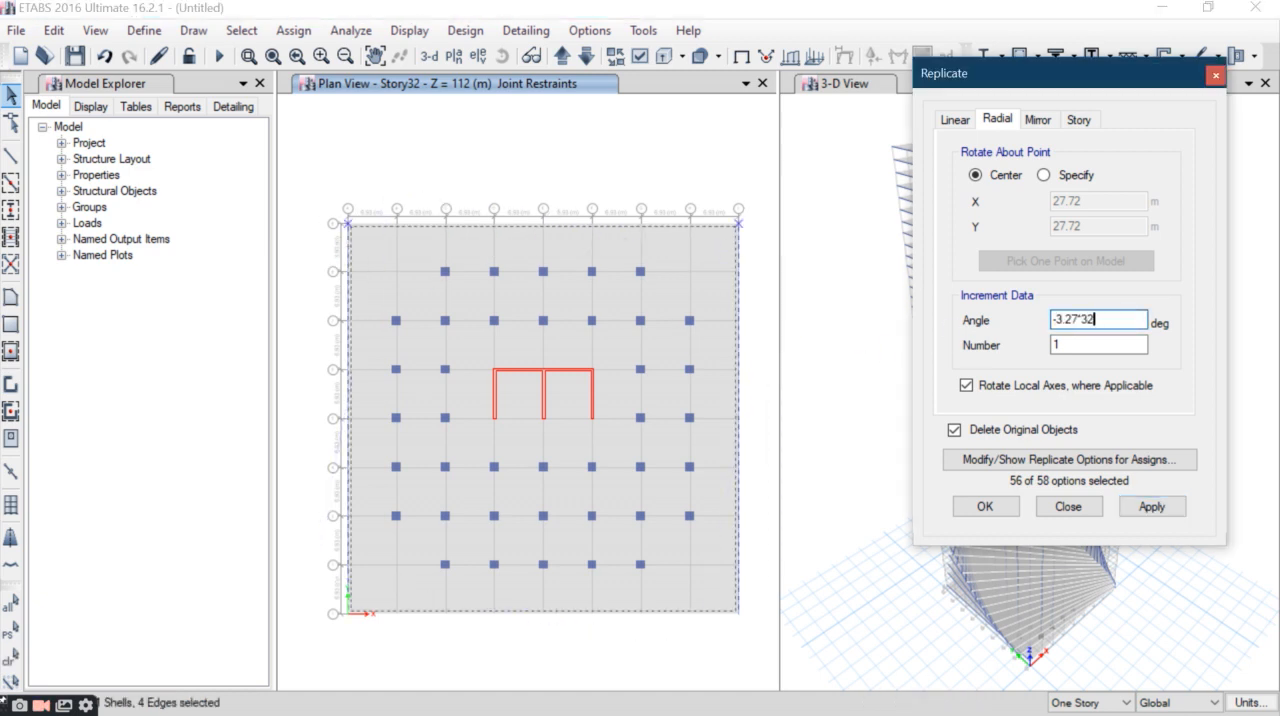
text(*32)
click(1151, 506)
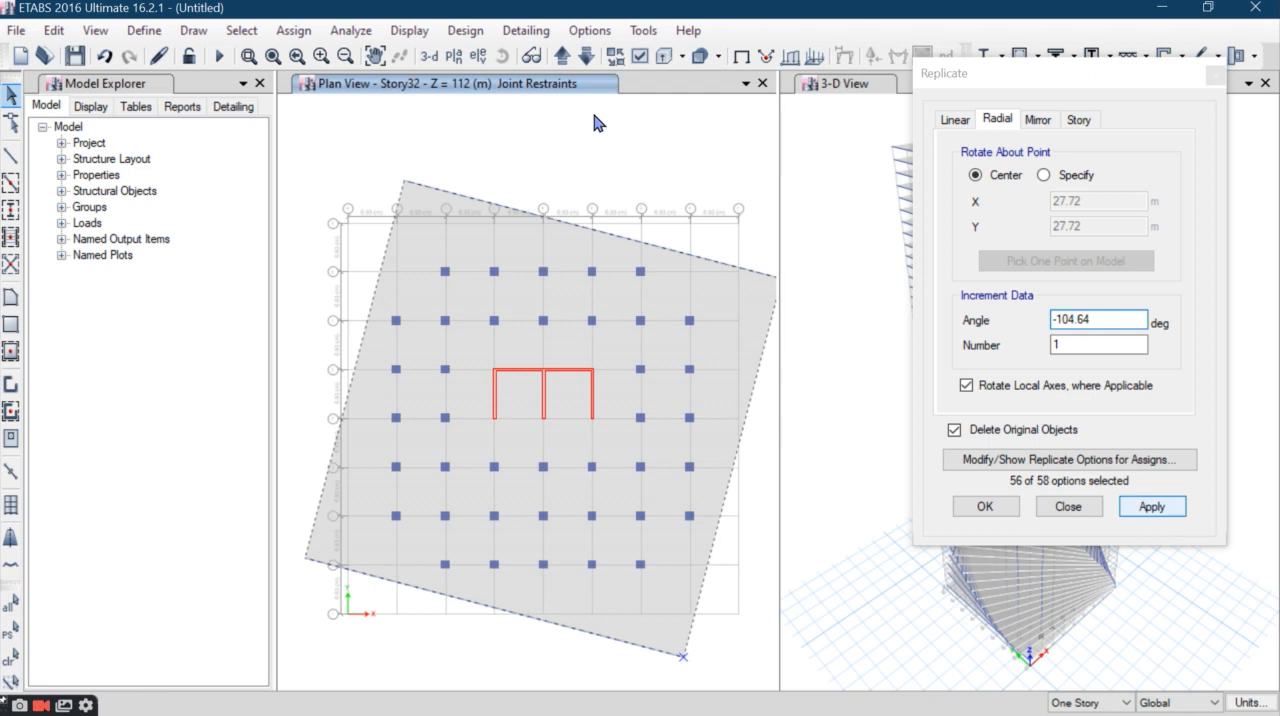
- Rotate the Story33 slab and perimeter beams by -107.91 degrees about their center, replacing the originals
click(562, 57)
drag(752, 171, 312, 234)
click(929, 340)
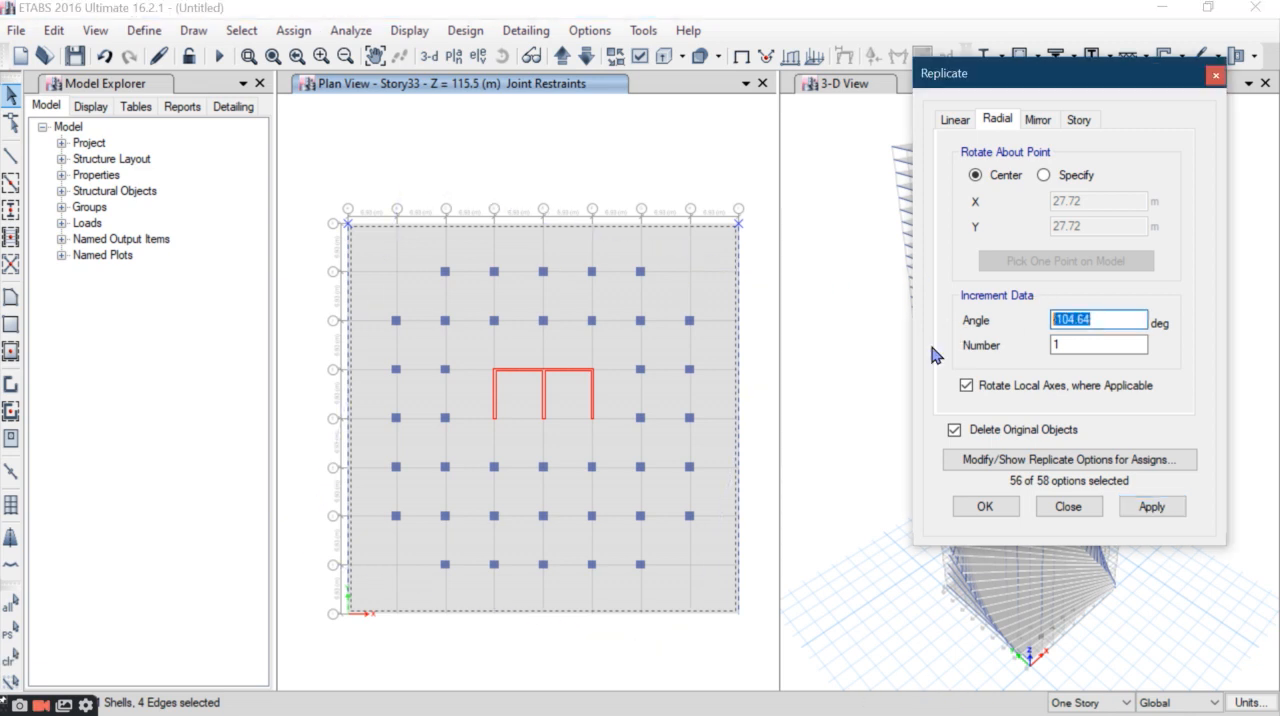
text(-3.27°)
text(33)
click(1152, 506)
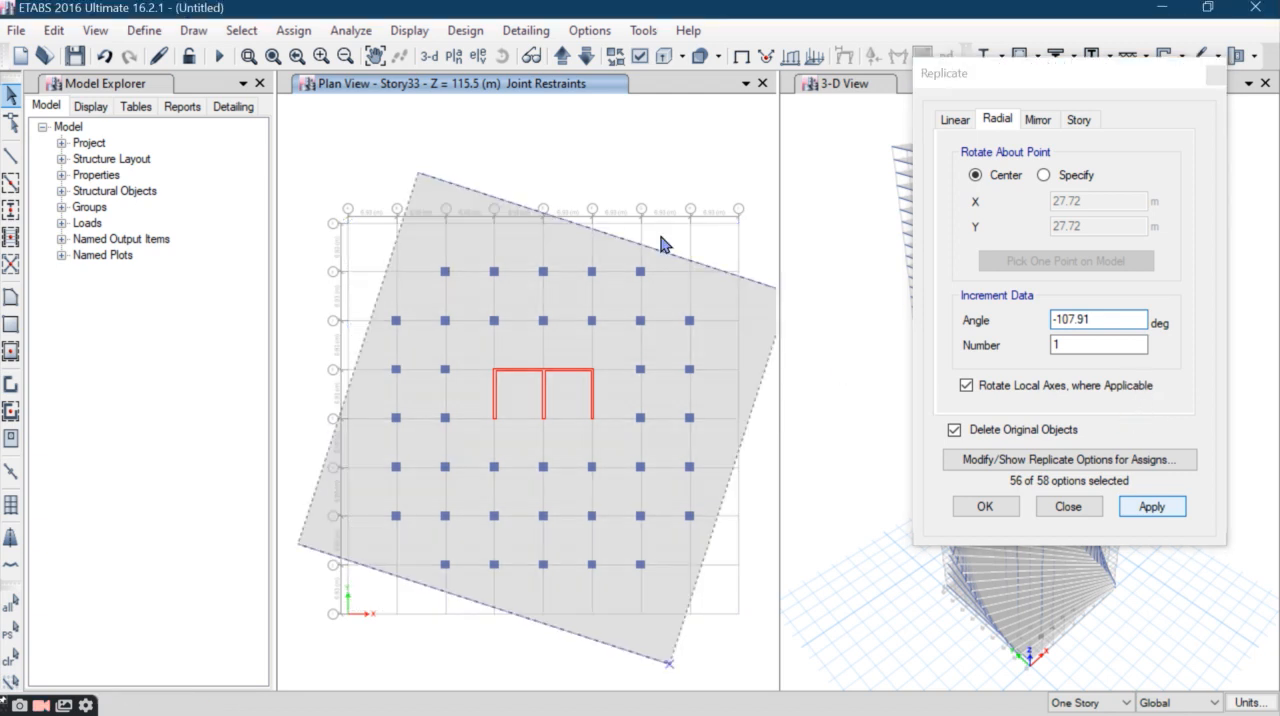
- Rotate the Story34 slab and perimeter beams by -3.27*34 degrees about their center, replacing the originals
click(562, 58)
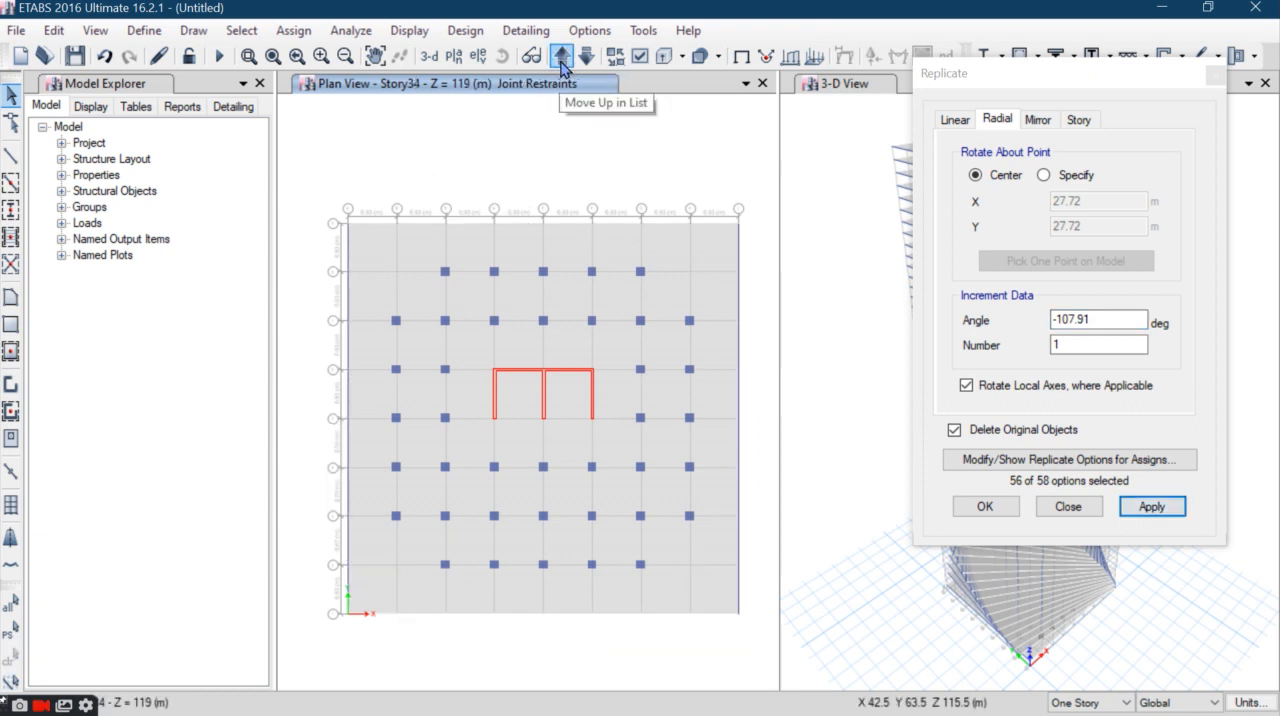
drag(755, 180, 338, 246)
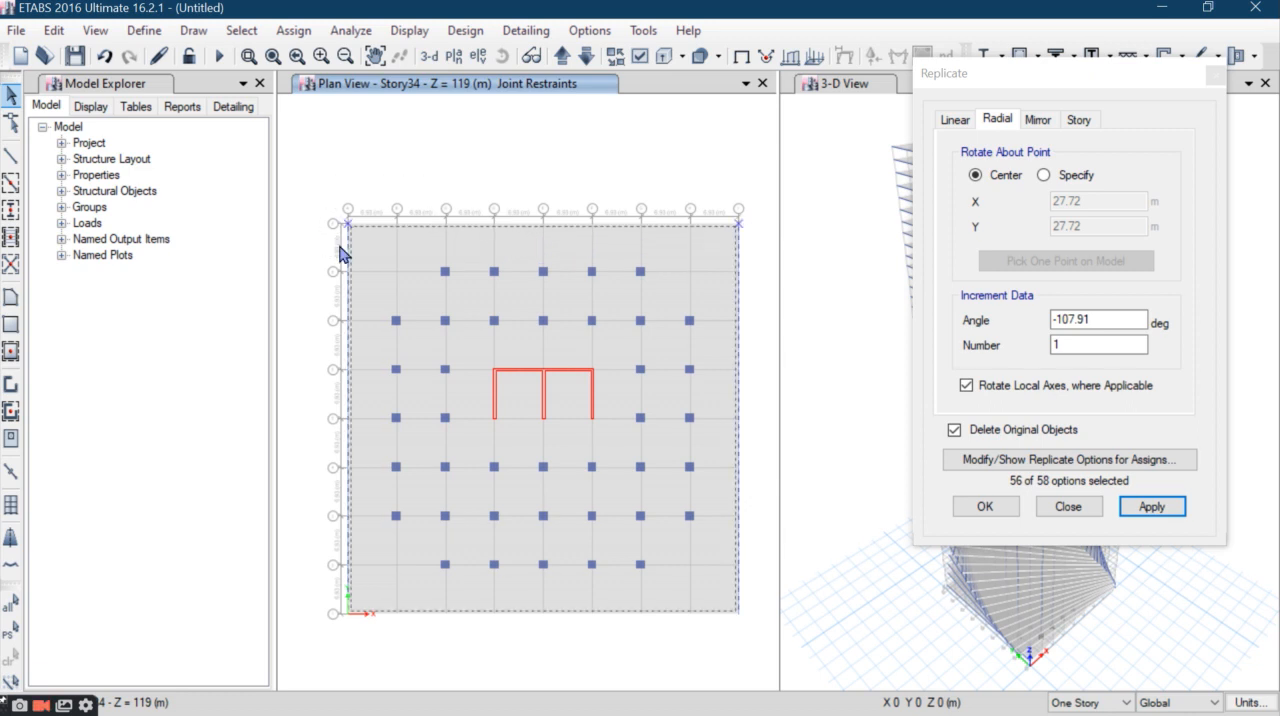
click(1080, 337)
text(-3.27)
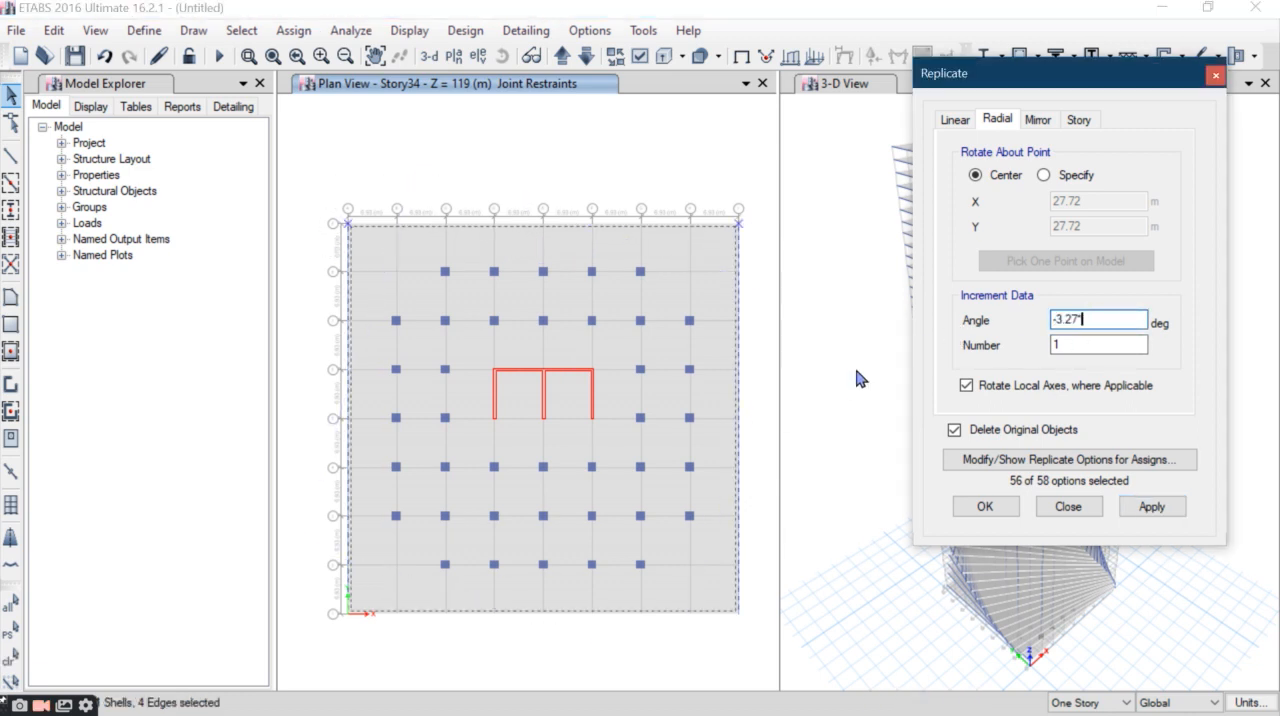
text(*34)
click(1150, 504)
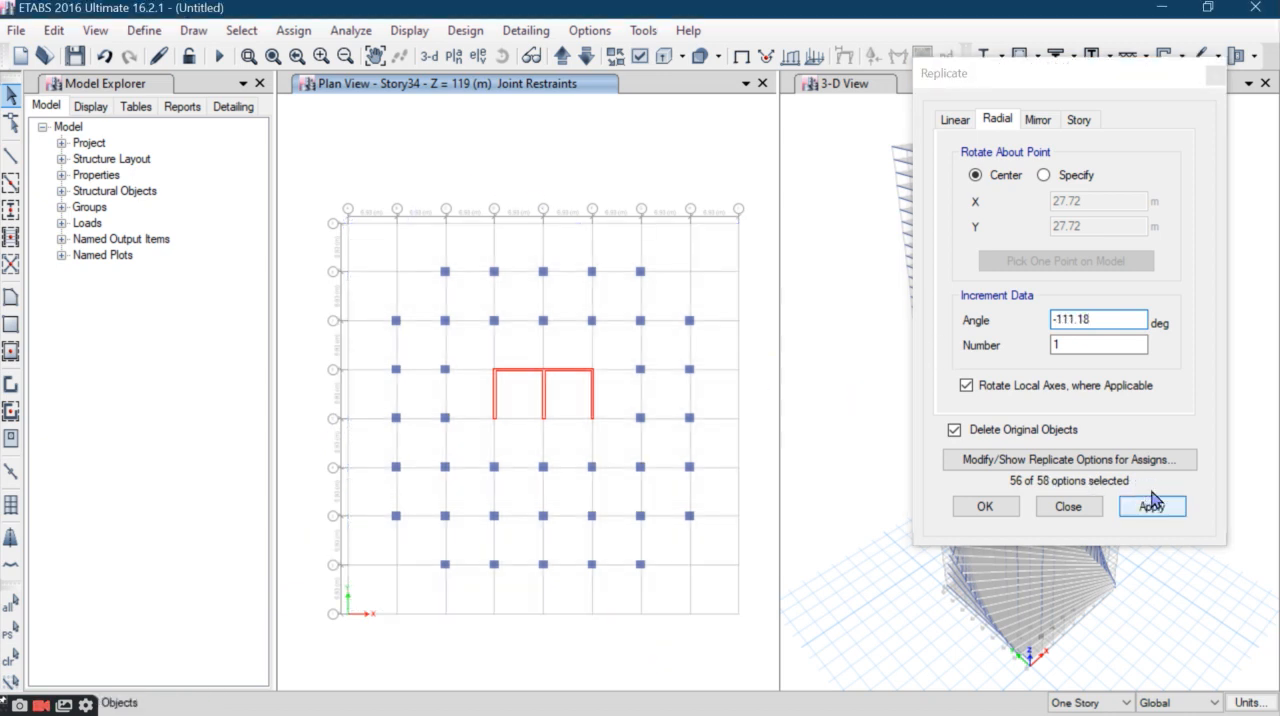
click(1152, 503)
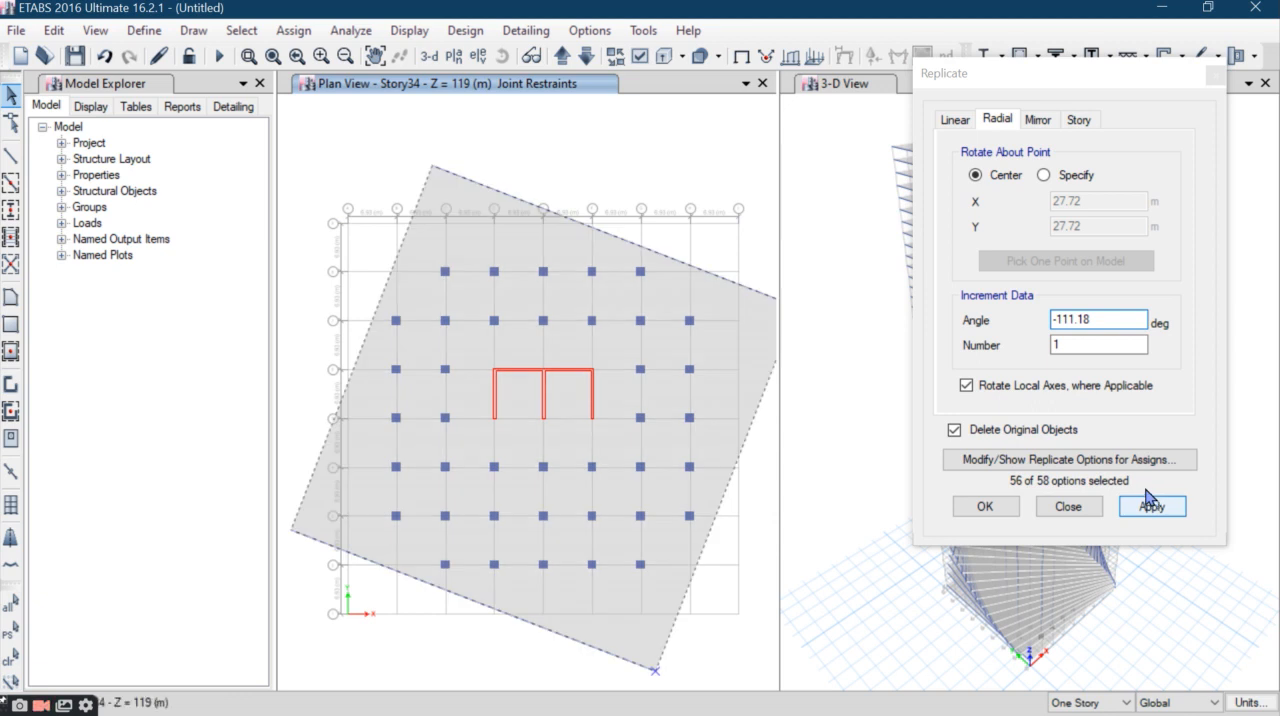
- Rotate the Story35 slab and perimeter beams by -3.27*35 degrees about their center, replacing the originals
click(563, 56)
drag(740, 164, 318, 259)
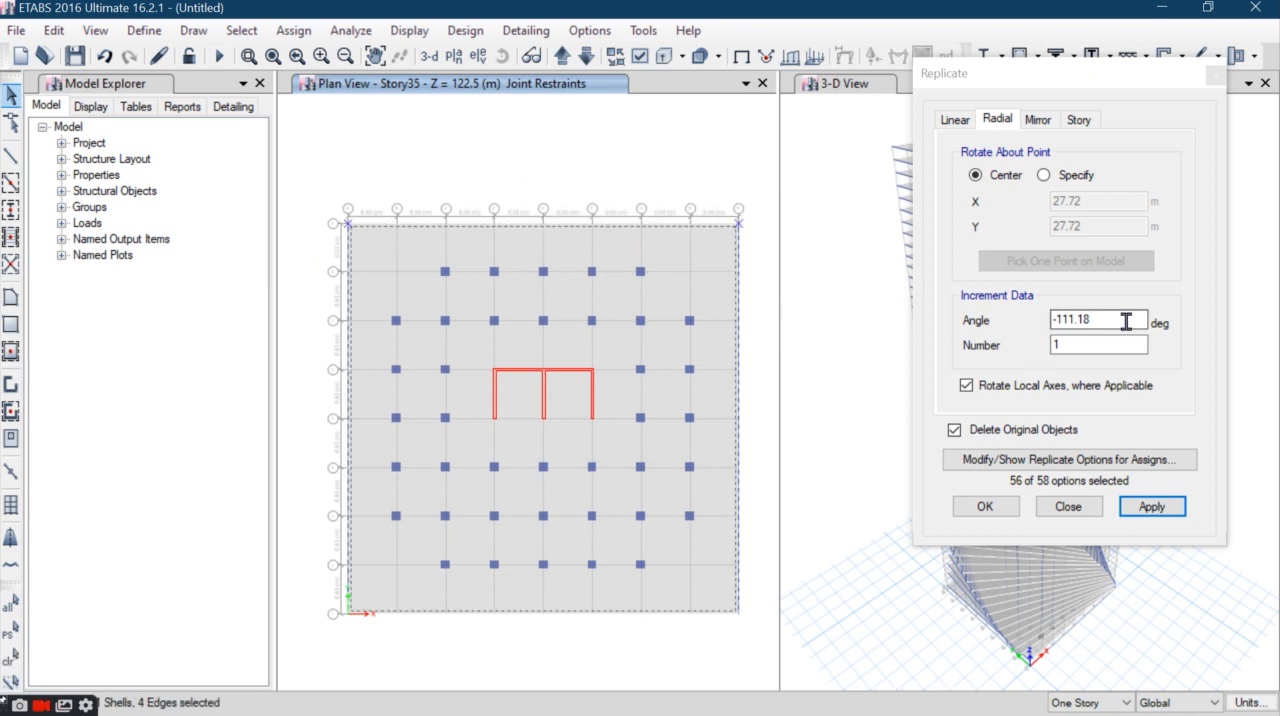
drag(1130, 320, 1052, 320)
text(-3.27)
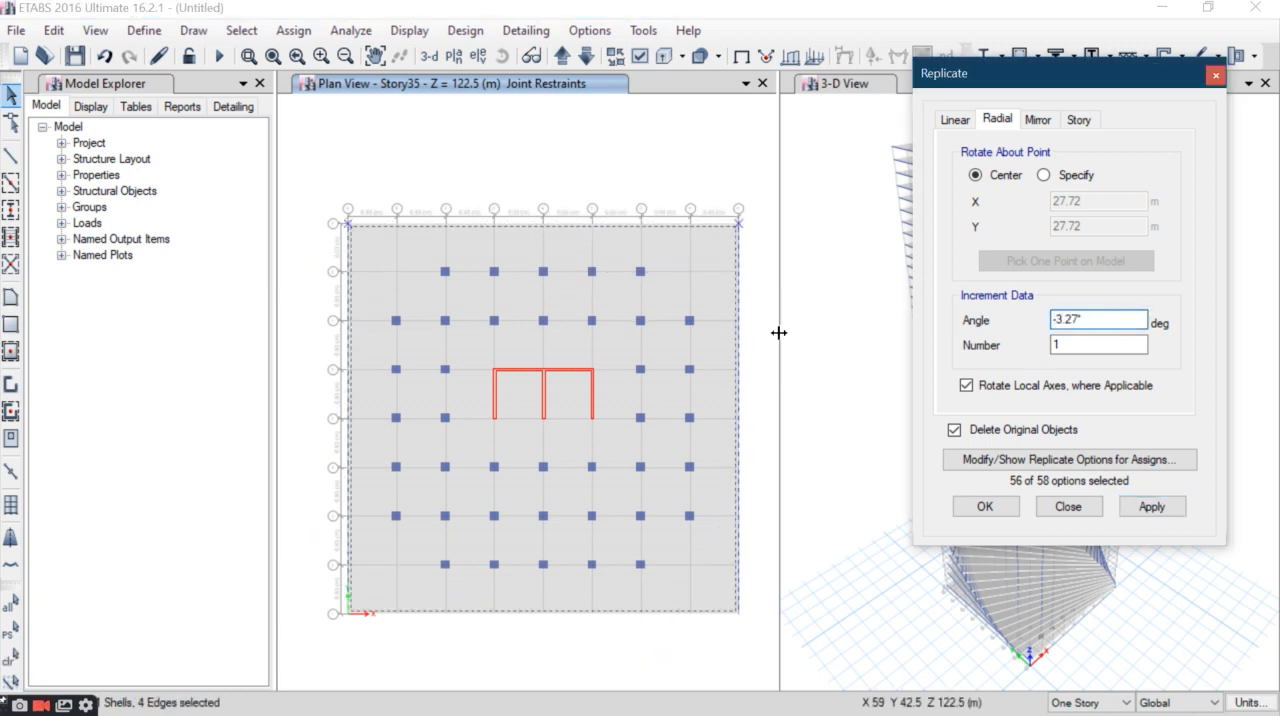
text(*35)
click(1152, 508)
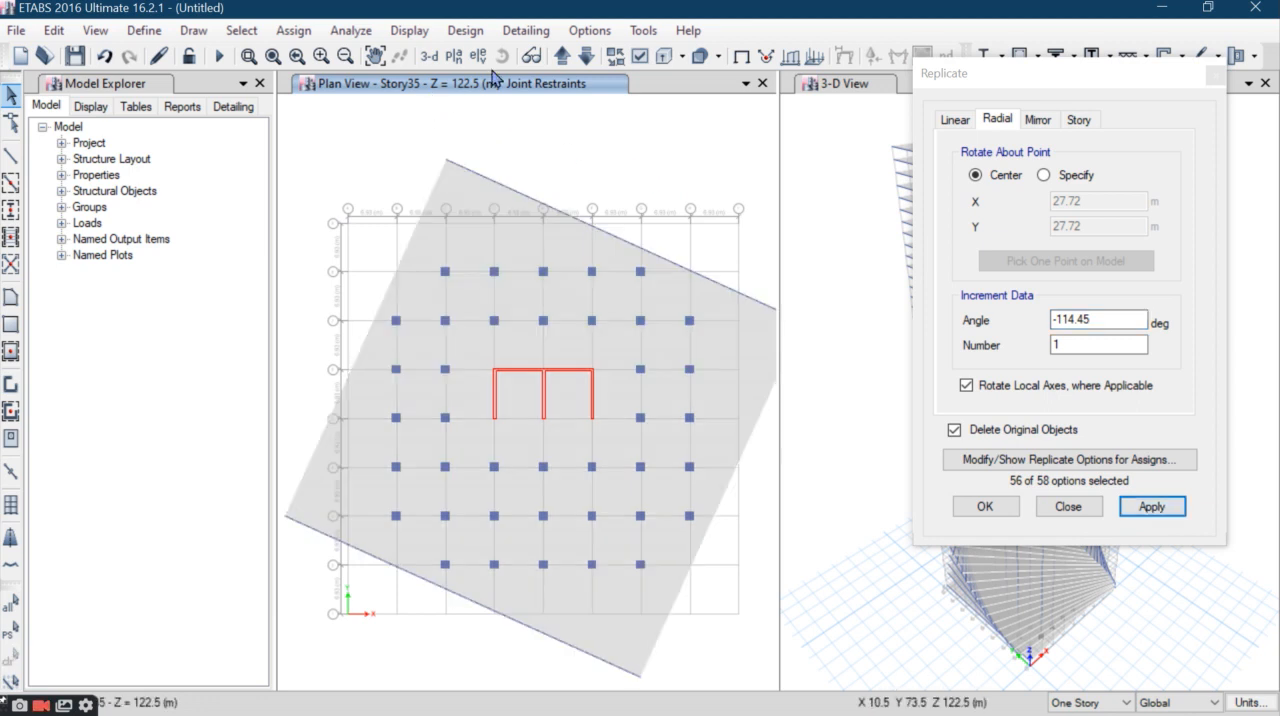
- Rotate the Story36 slab and perimeter beams by -3.27*36 degrees about their center, replacing the originals
click(562, 56)
drag(765, 182, 262, 252)
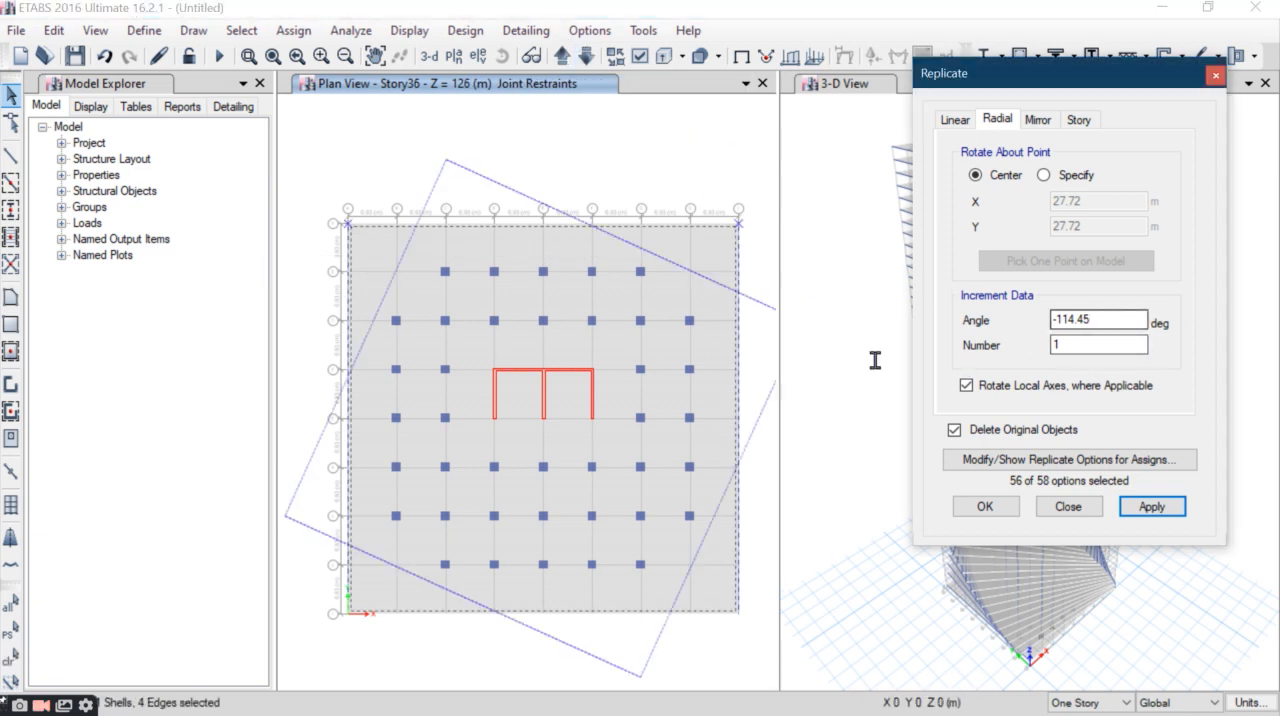
drag(875, 360, 742, 328)
text(-3.27*)
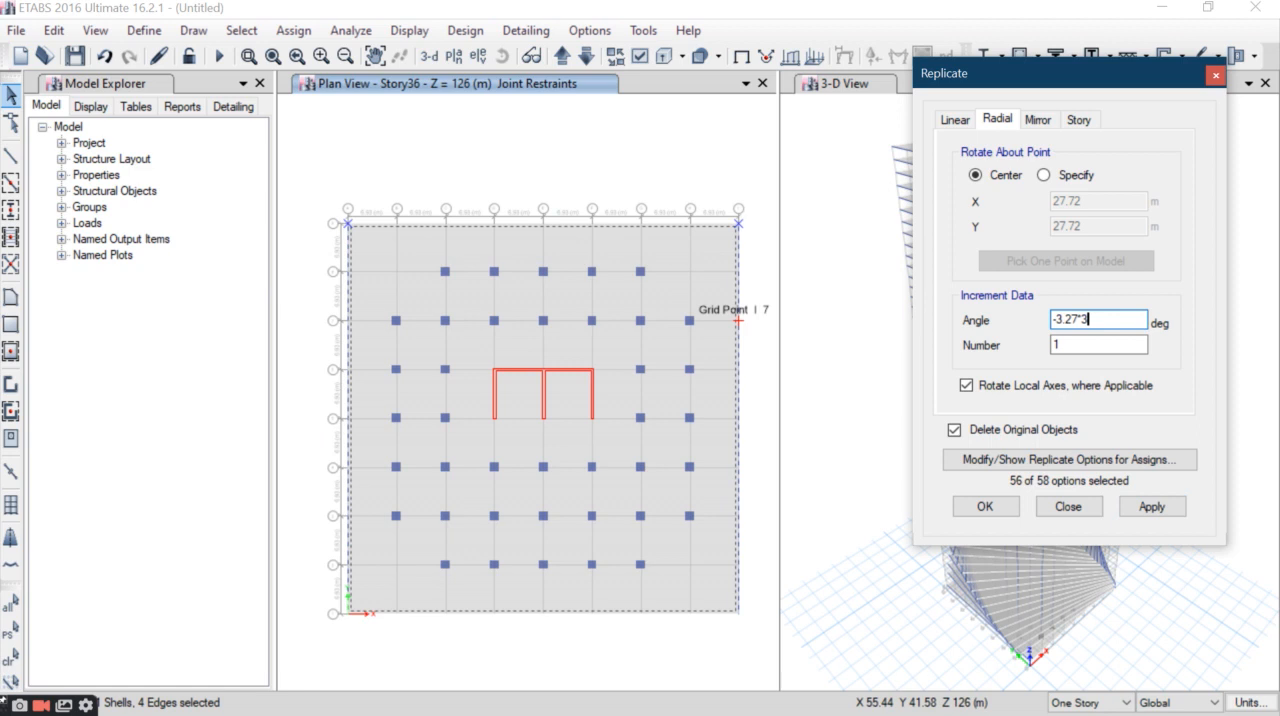
text(36)
click(1152, 506)
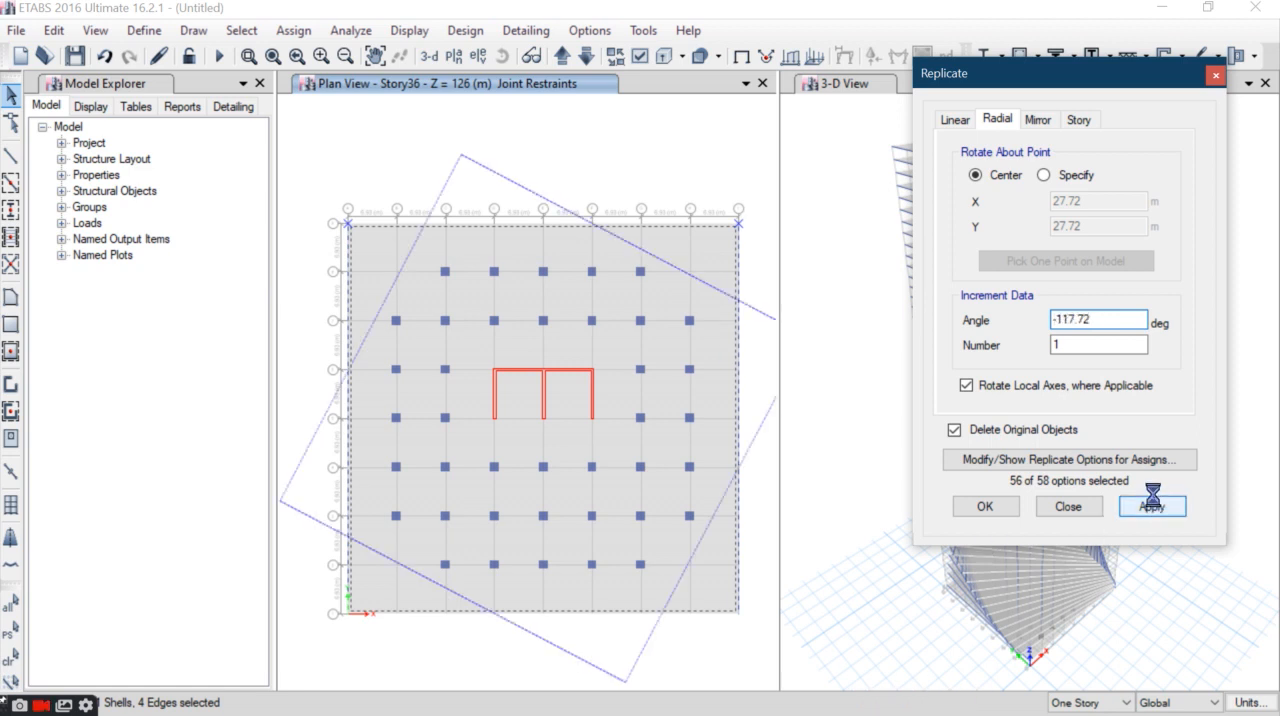
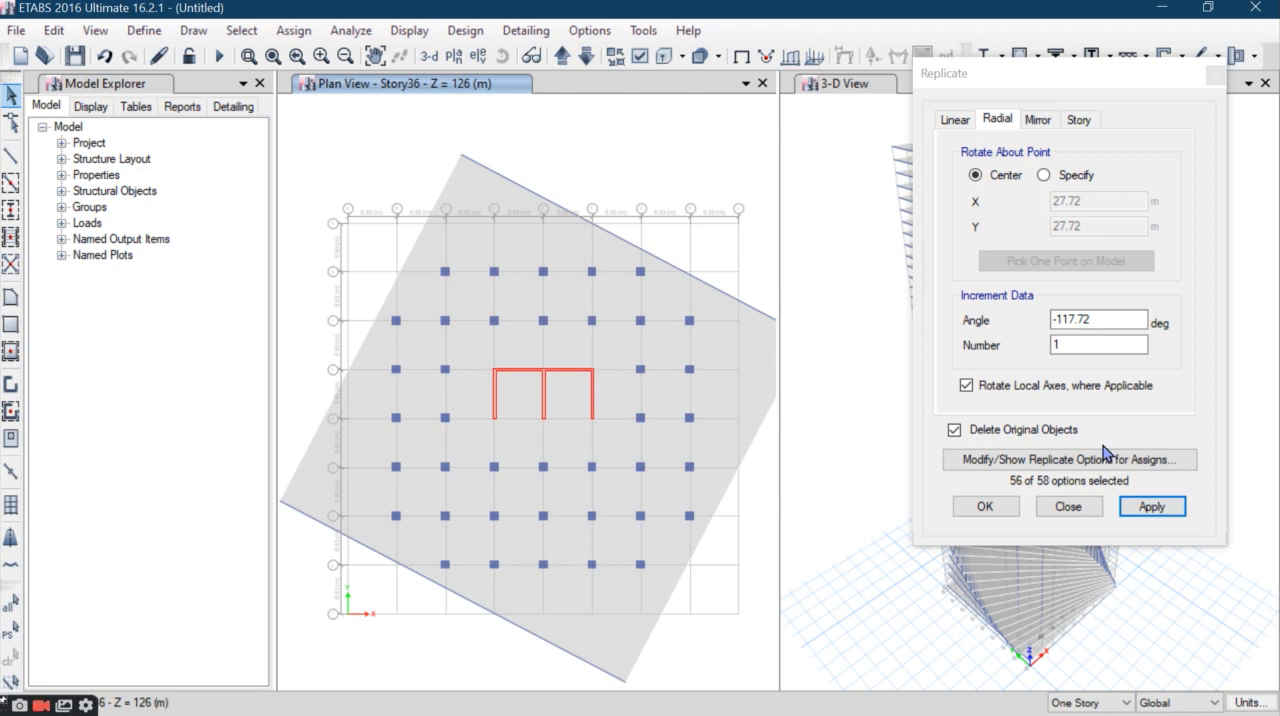
- Rotate the Story37 slab and perimeter beams by -3.27*37 degrees about their center, replacing the originals
click(565, 55)
drag(746, 175, 316, 252)
double_click(1094, 320)
text(-3.27*37)
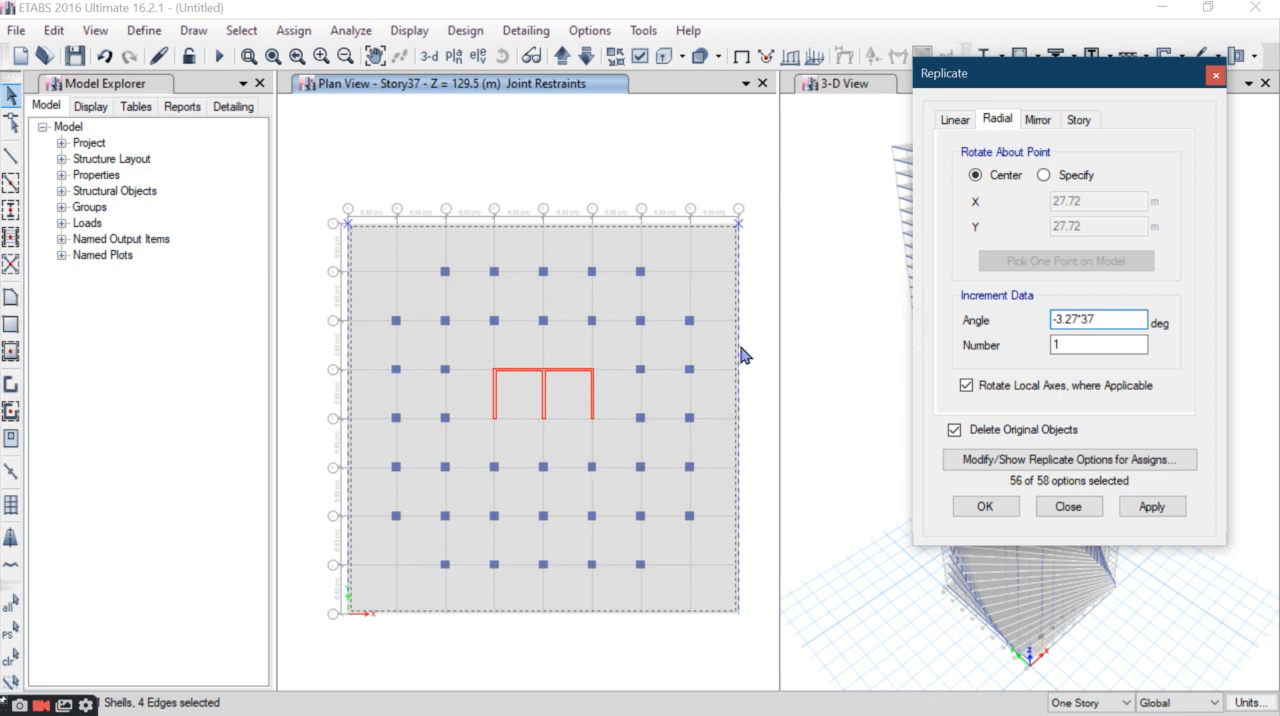
click(1150, 507)
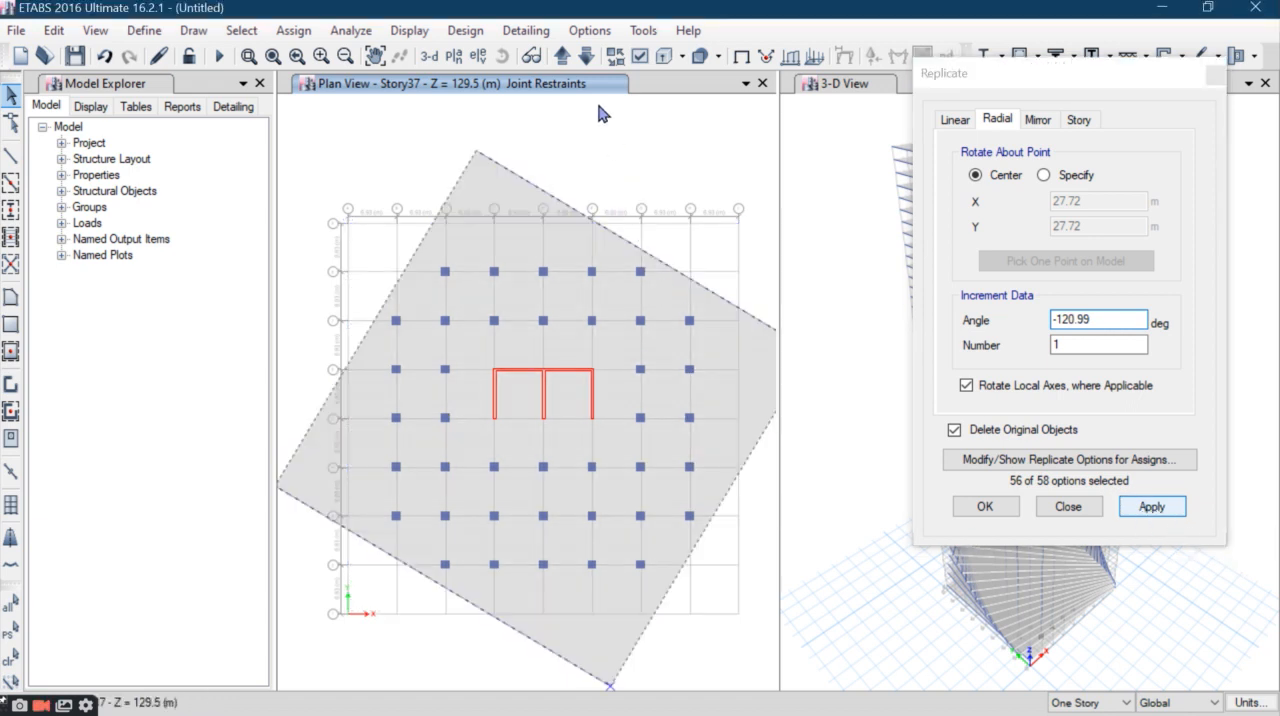
- Rotate the Story38 slab and perimeter beams by -3.27*38 degrees about their center, replacing the originals
click(564, 58)
drag(757, 177, 330, 258)
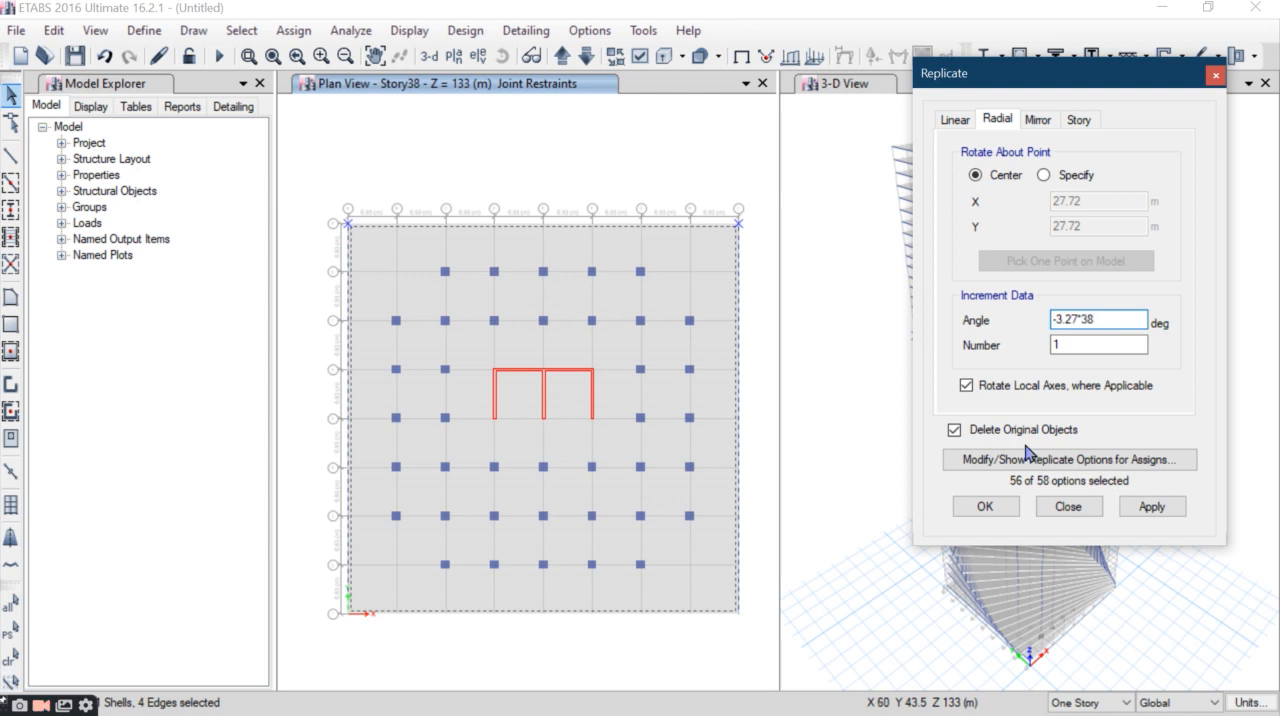
click(1149, 507)
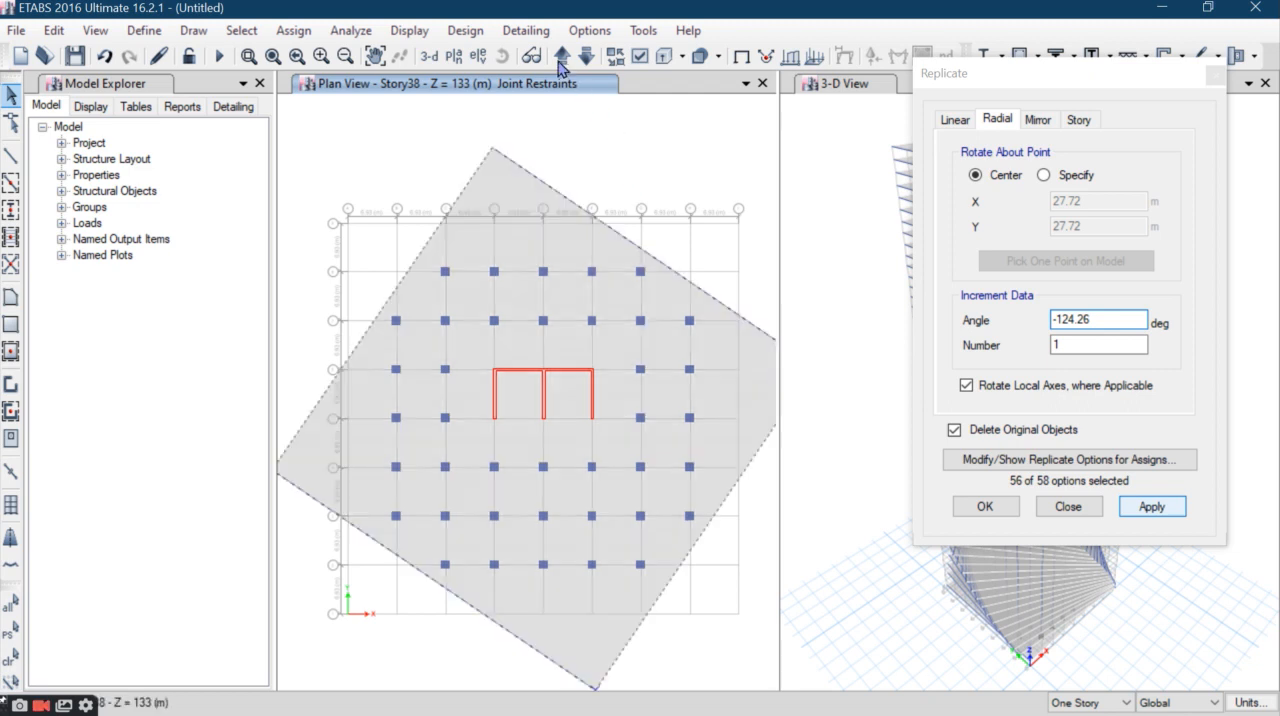
- Rotate the Story39 slab and perimeter beams by -3.27*39 degrees about their center, replacing the originals
click(562, 55)
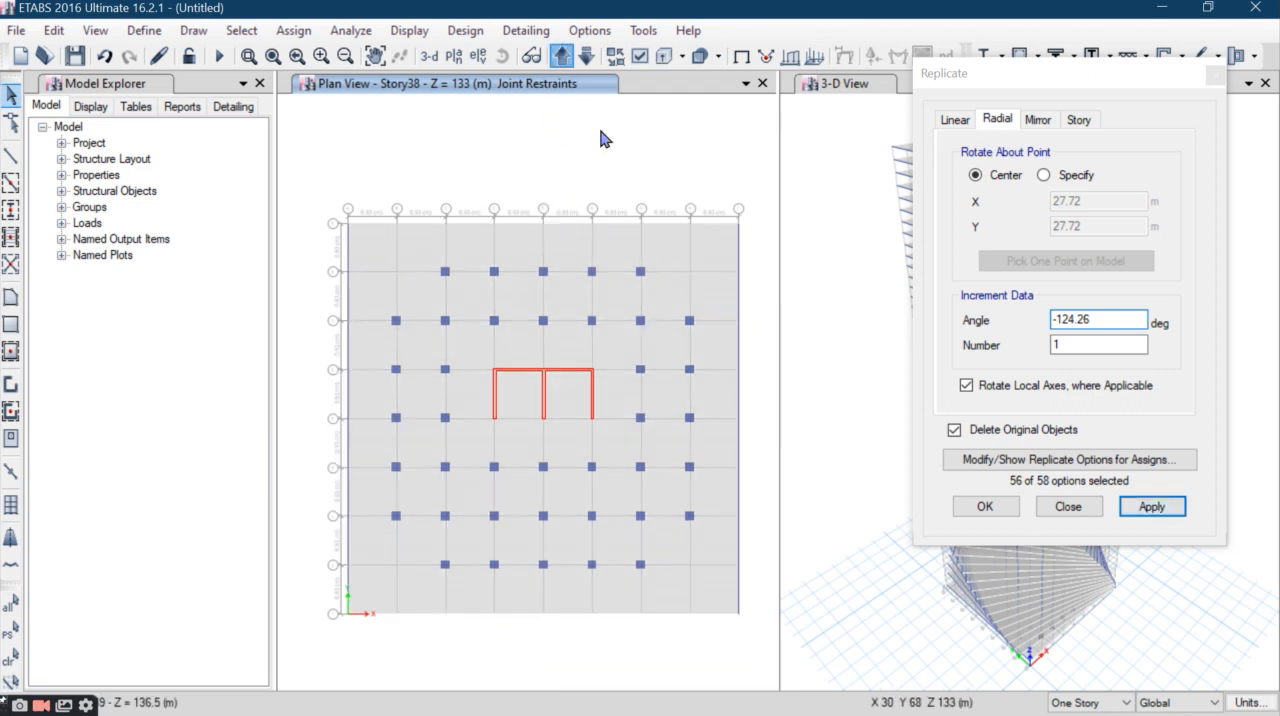
drag(751, 201, 292, 258)
click(918, 358)
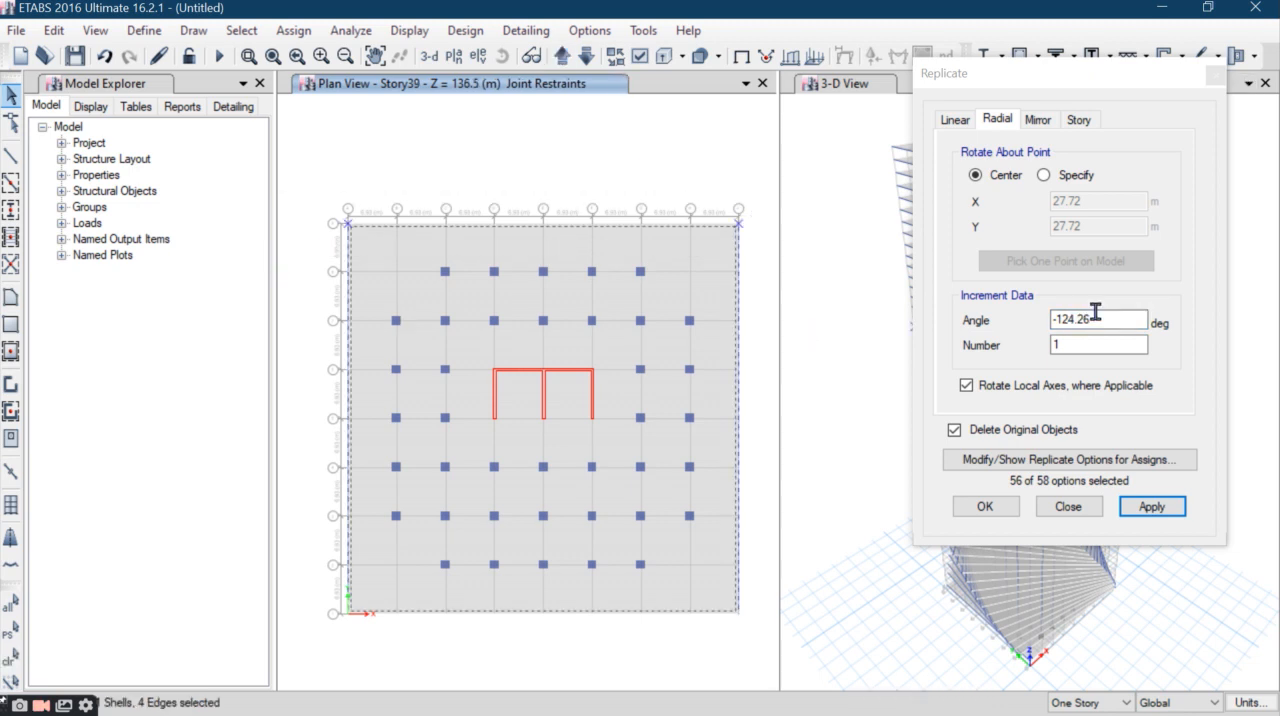
text(-3.27)
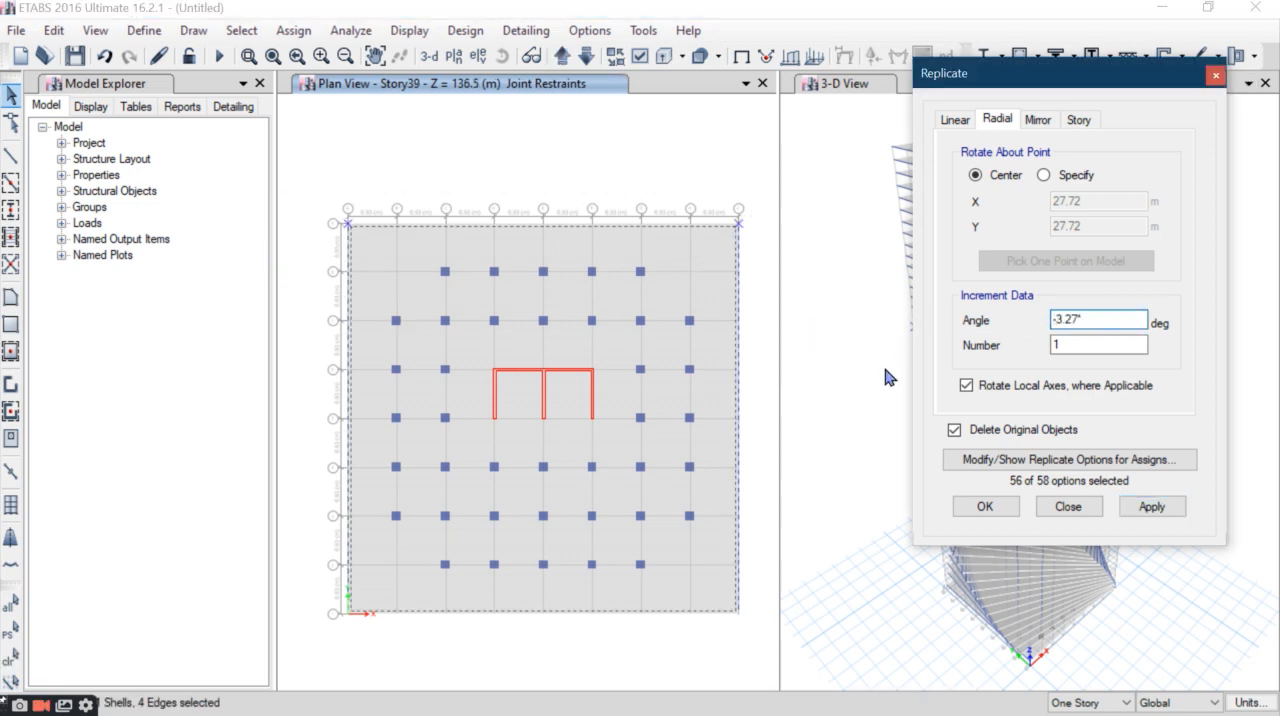
text(*39)
click(1164, 504)
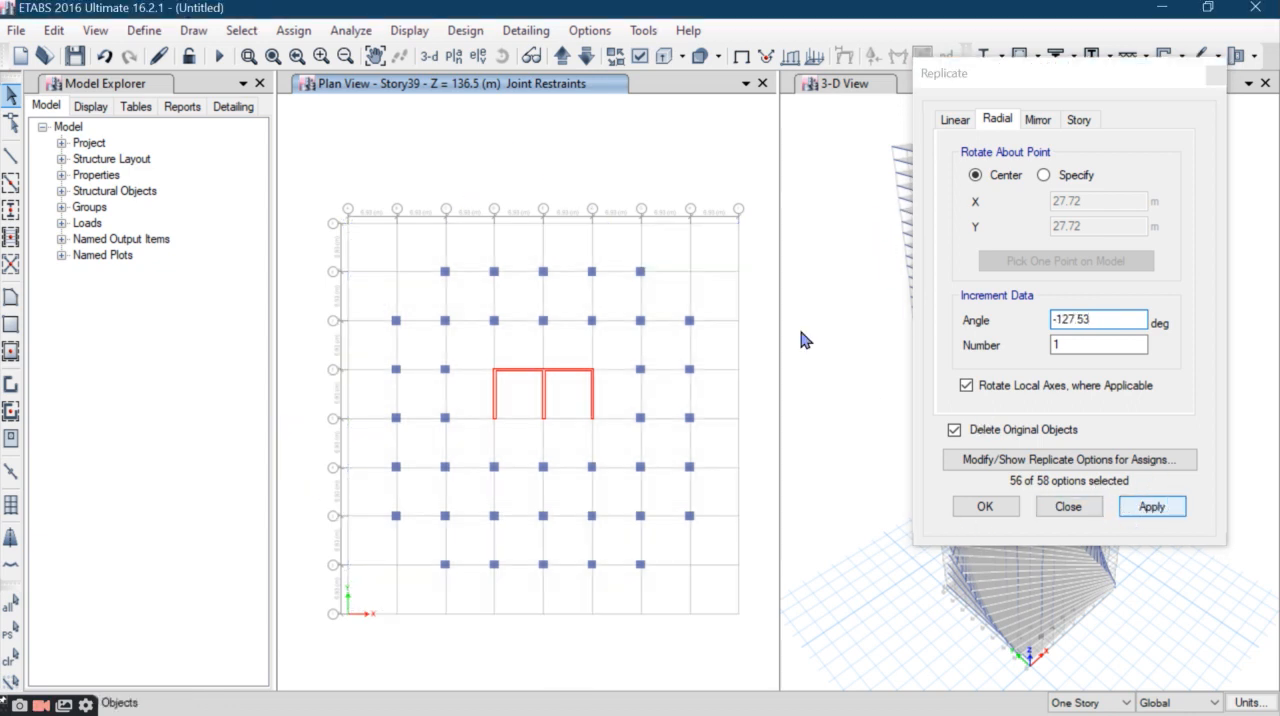
- Rotate only the Story40 slab and perimeter beams by -130.8 degrees about their center, replacing the originals
click(562, 57)
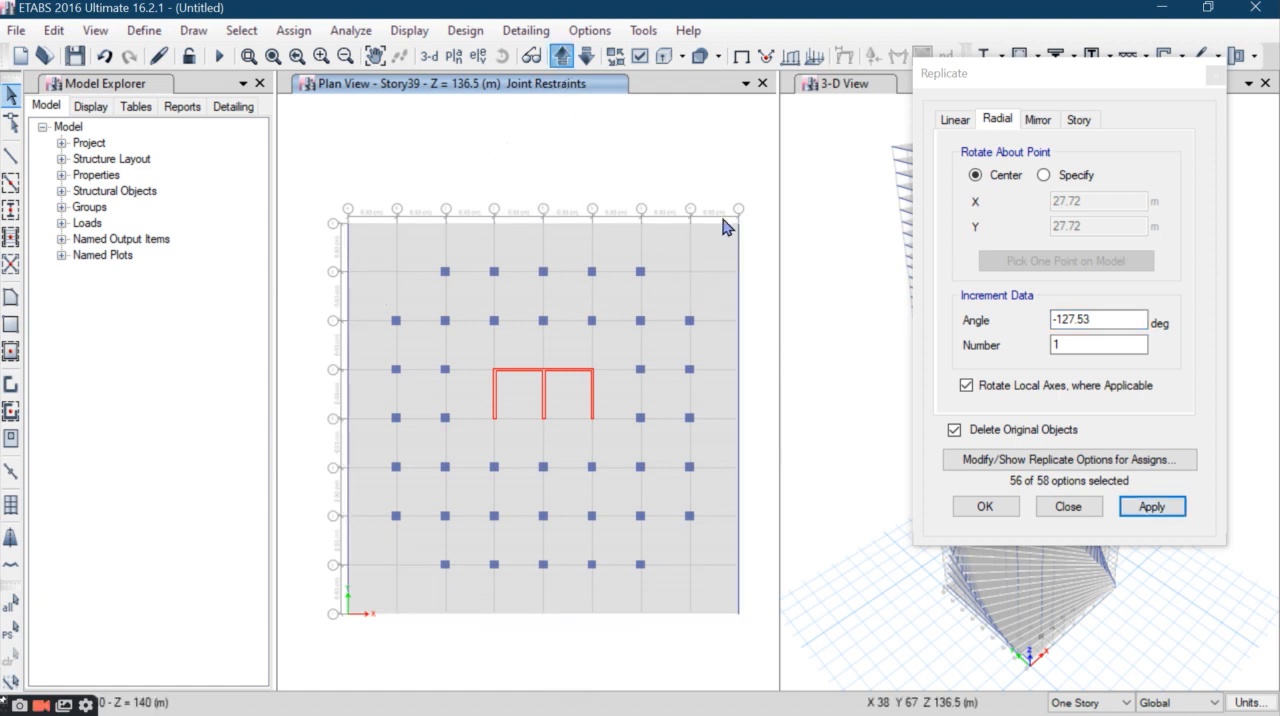
drag(697, 279, 291, 286)
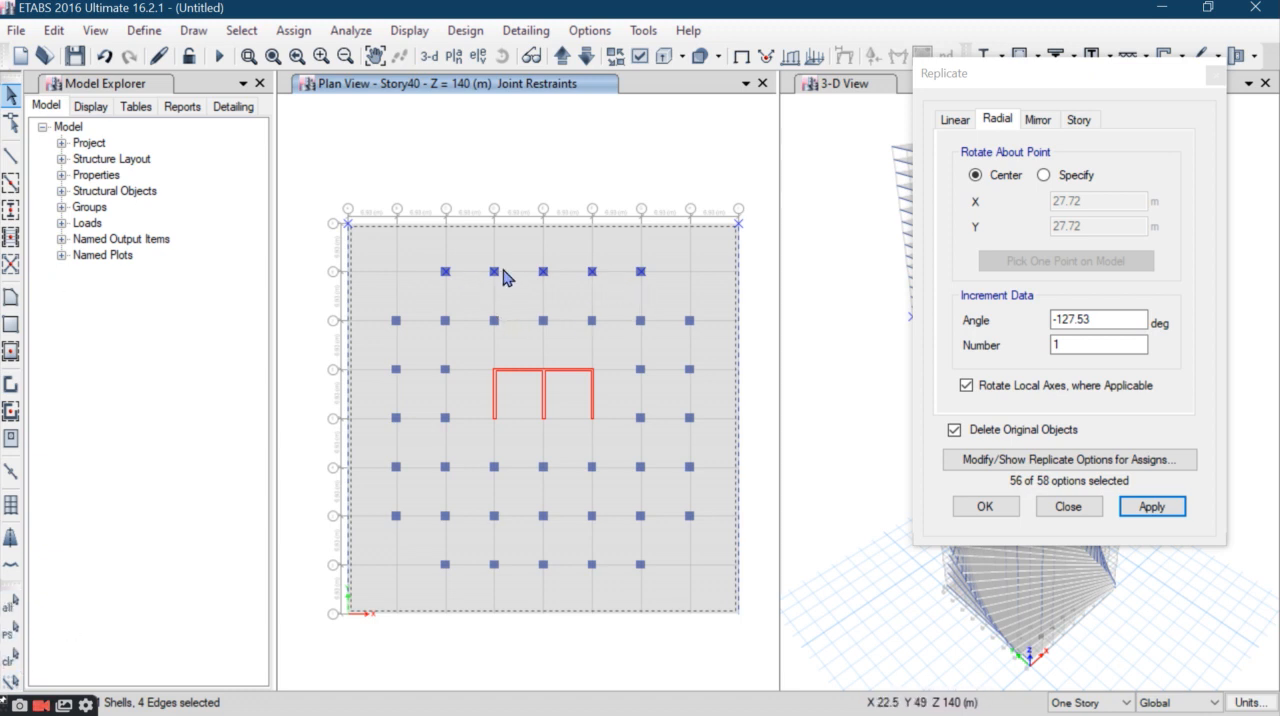
click(12, 658)
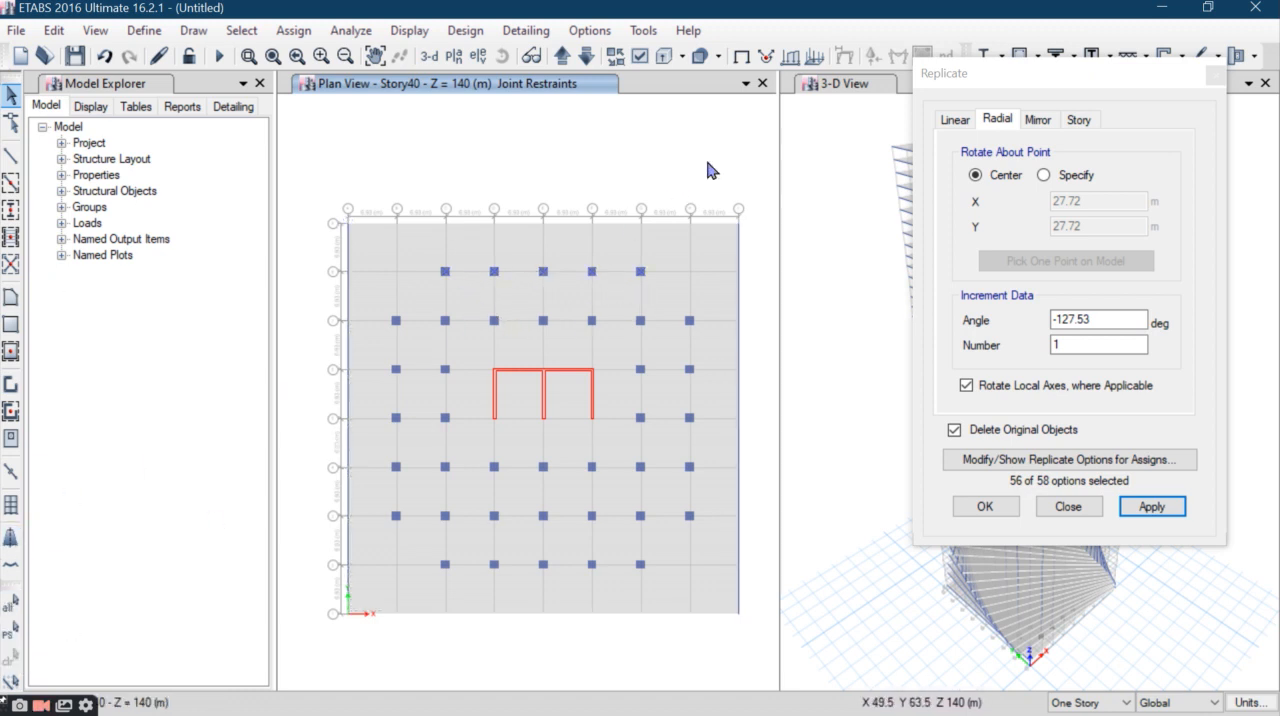
drag(752, 207, 322, 252)
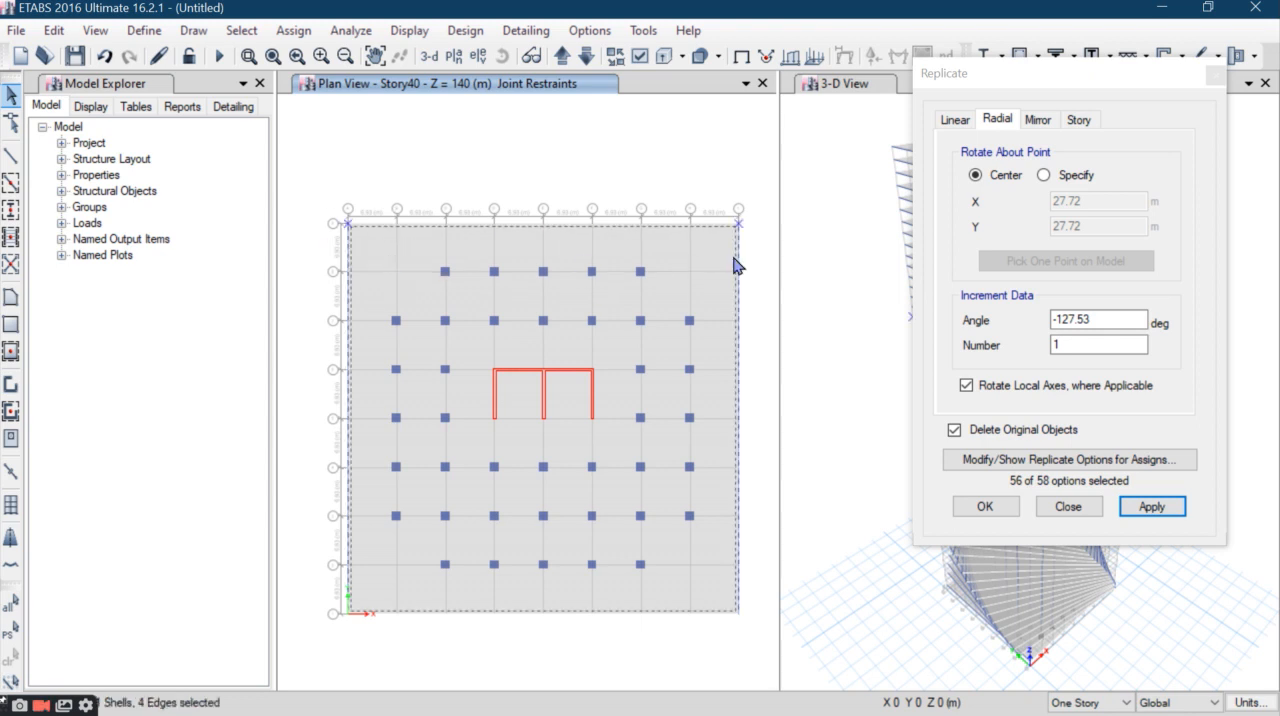
double_click(1082, 322)
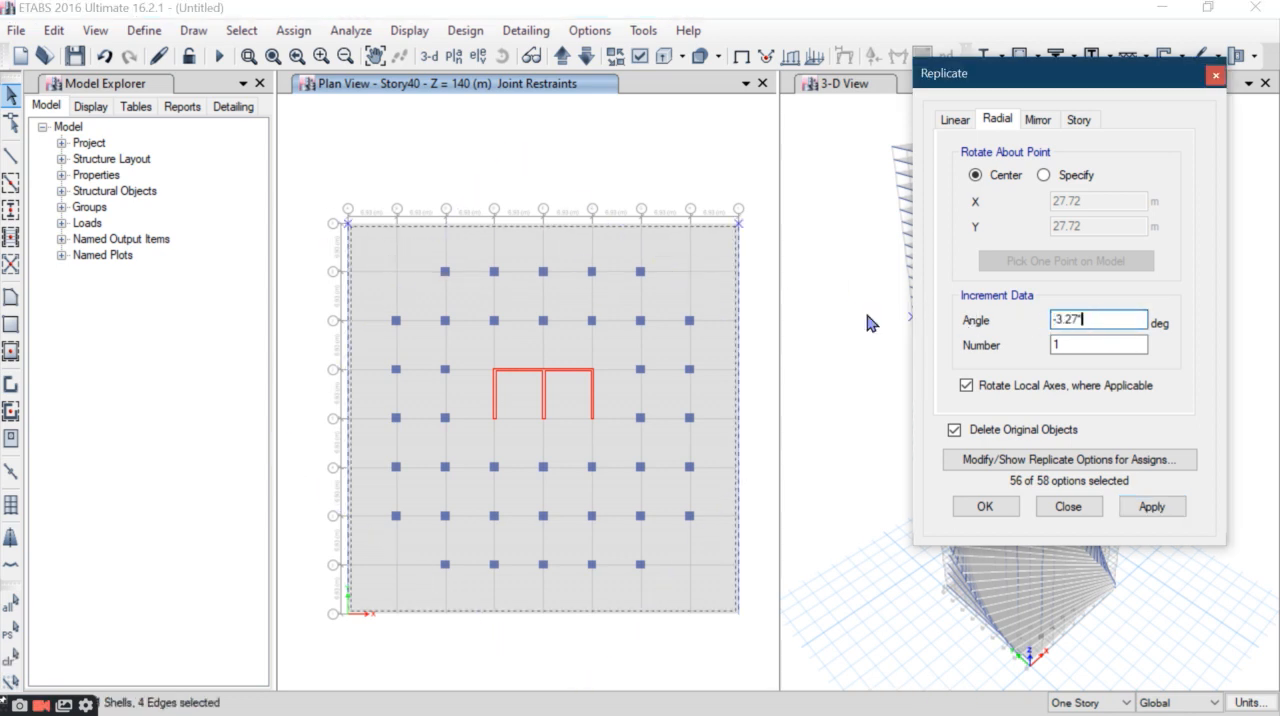
click(1145, 507)
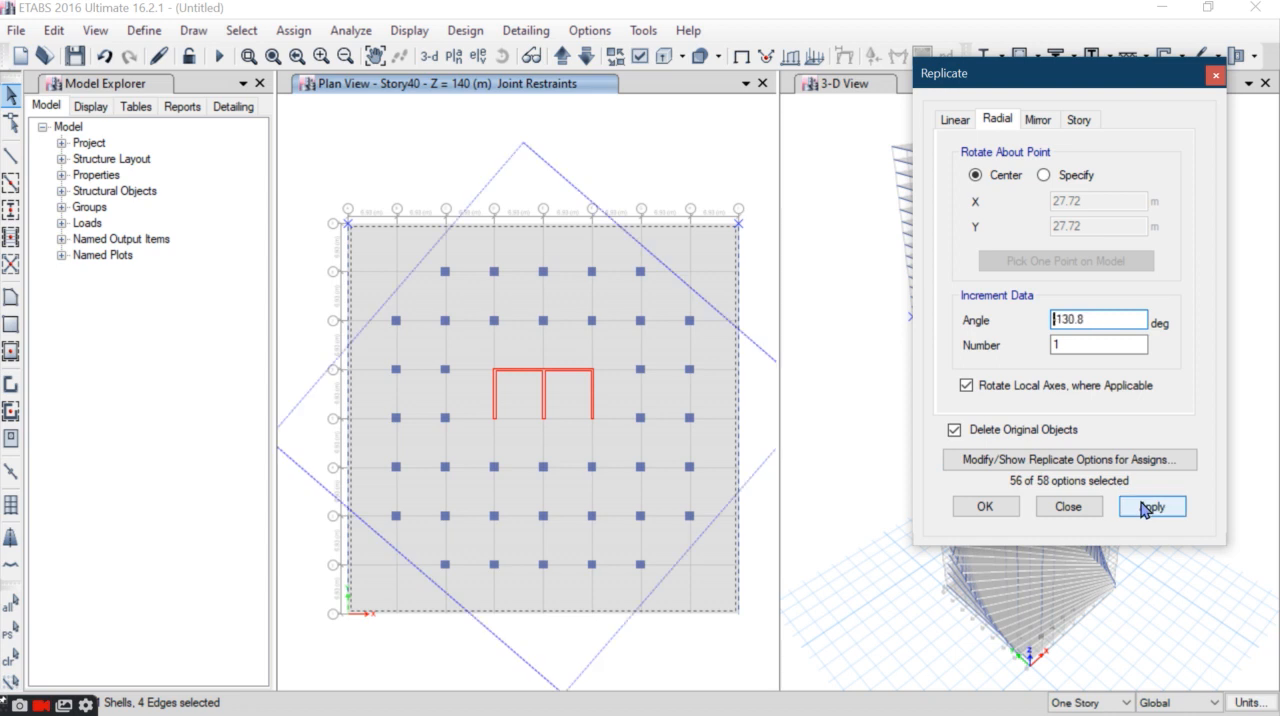
click(671, 175)
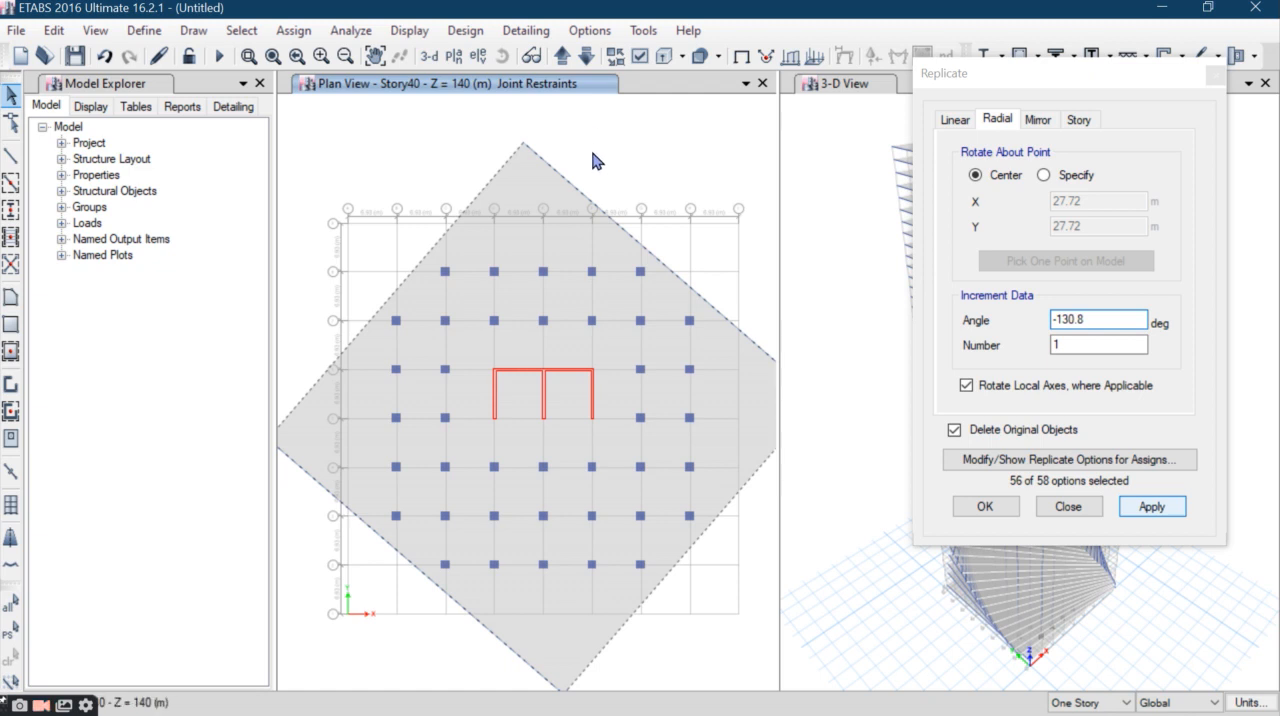
- Rotate the Story41 slab and perimeter beams by -3.27*41 degrees about their center, replacing the originals
click(563, 56)
drag(748, 178, 283, 246)
drag(1050, 319, 1108, 322)
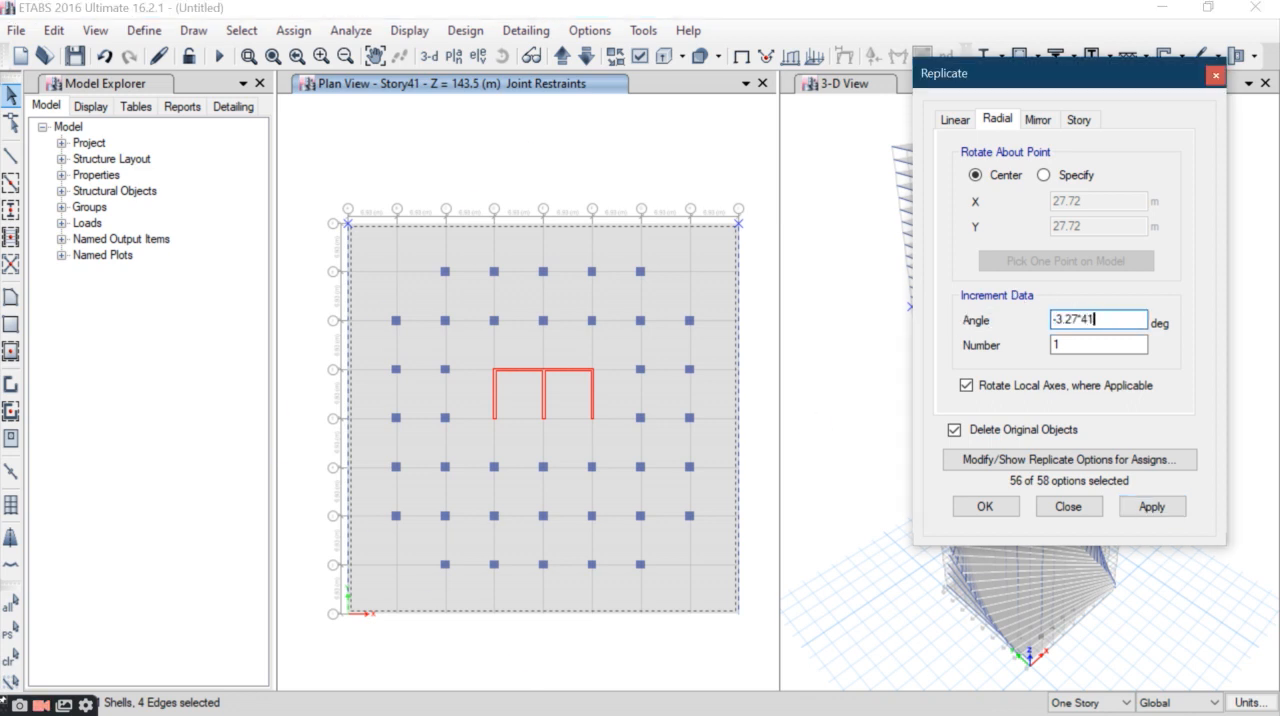
click(1152, 508)
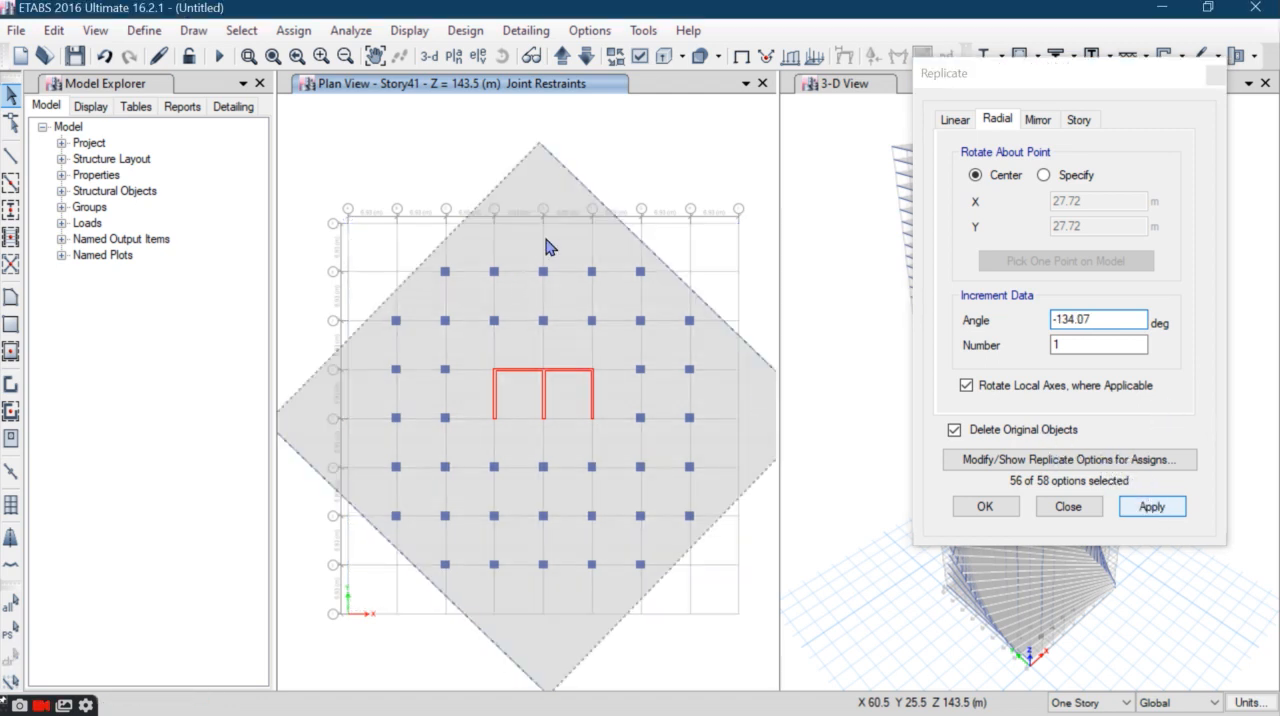
- Rotate the Story42 slab and perimeter beams by -3.27*42 degrees about their center, replacing the originals
click(563, 56)
drag(748, 190, 331, 265)
double_click(1100, 320)
text(-3.27*42)
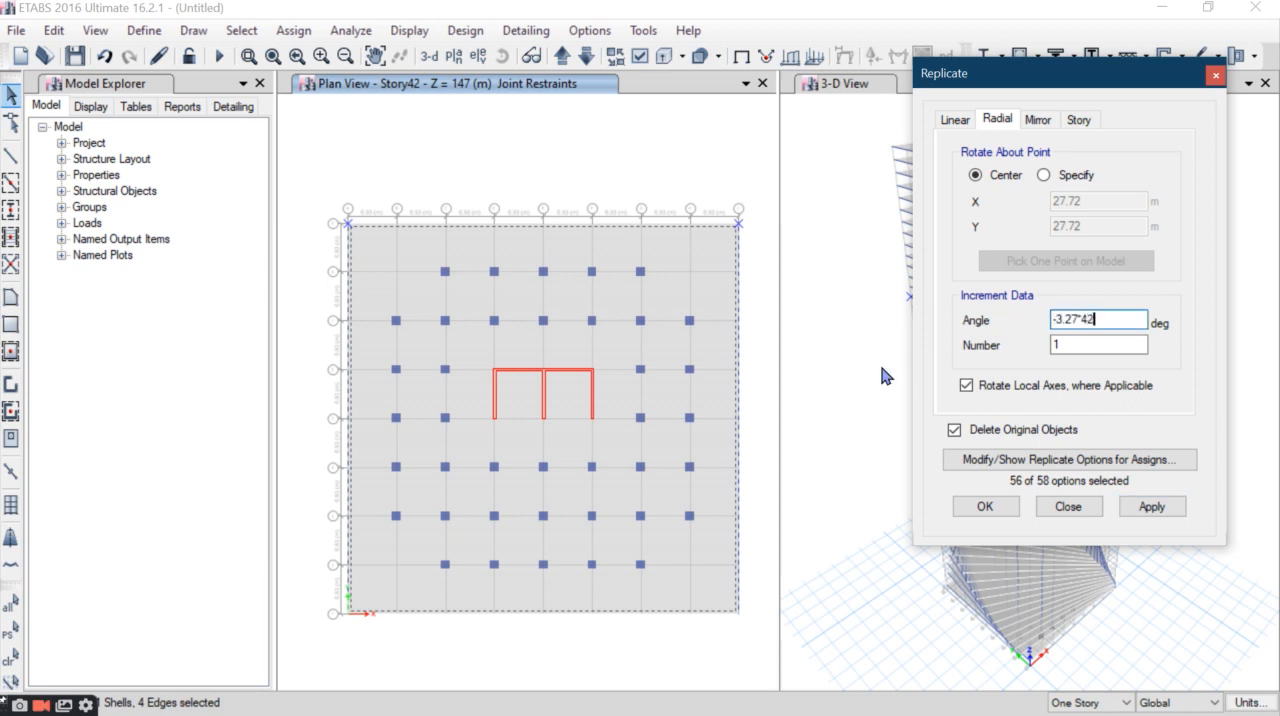
click(1149, 508)
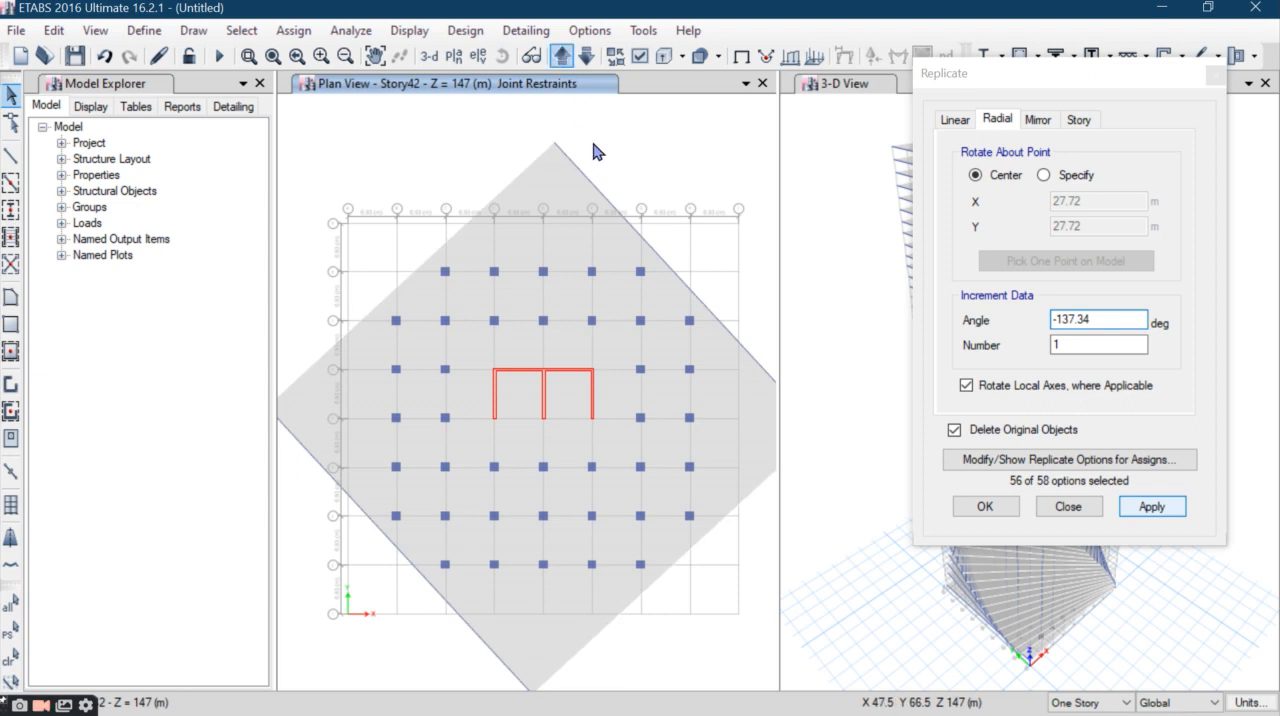
- Rotate the Story43 slab and perimeter beams by -3.27*43 degrees about their center, replacing the originals
click(562, 58)
drag(765, 193, 286, 264)
double_click(1096, 319)
text(-3.27*4)
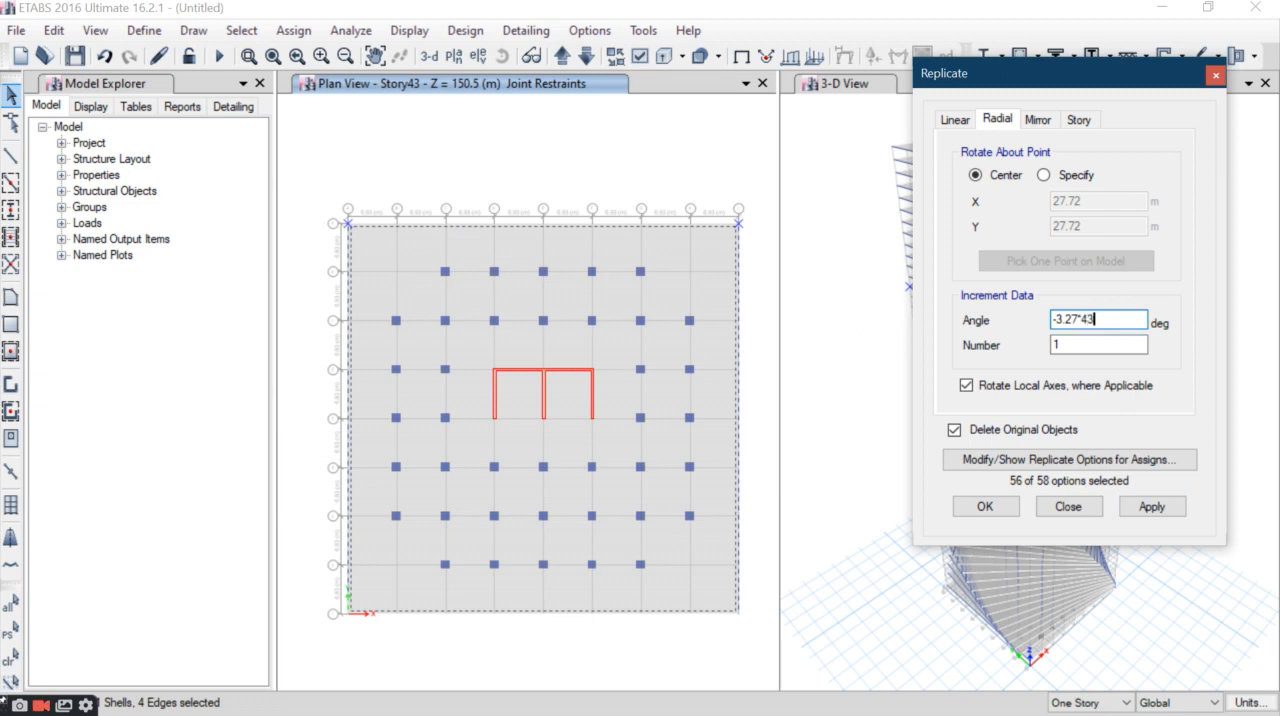
click(1150, 506)
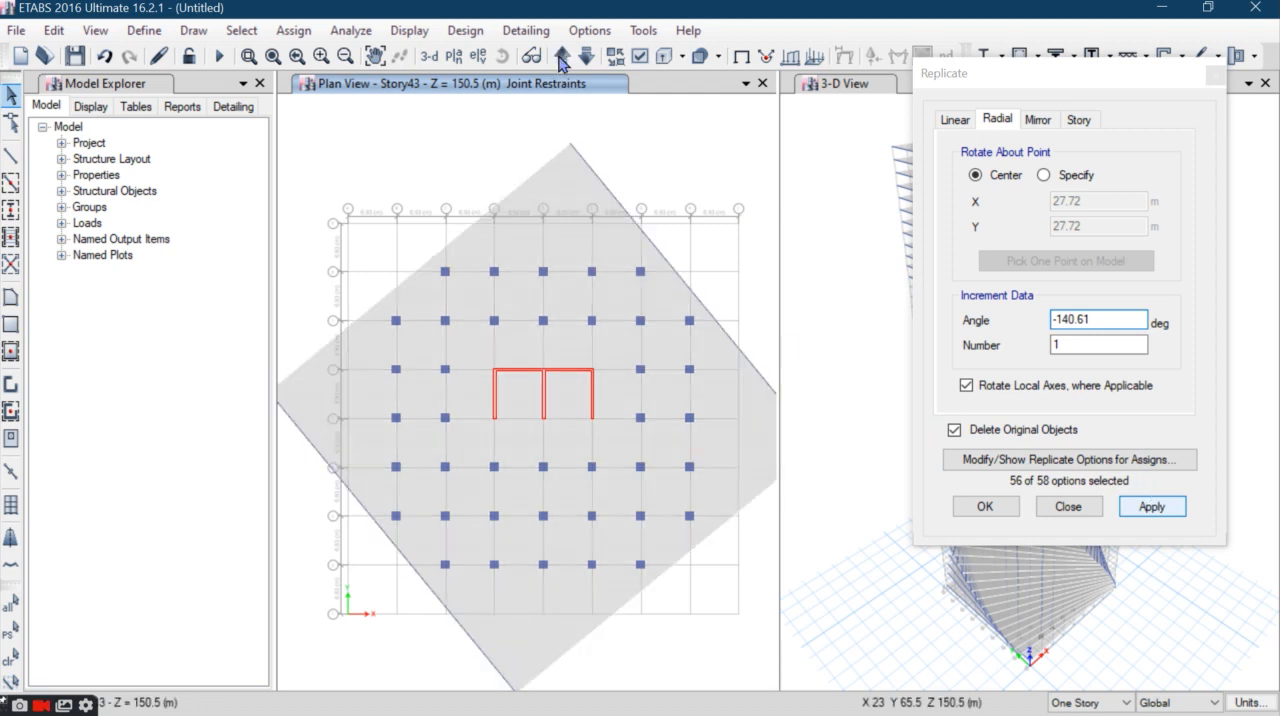
- Rotate the Story44 slab and perimeter beams by -143.88 degrees about their center, replacing the originals
click(562, 55)
drag(756, 182, 320, 265)
drag(1097, 321, 922, 326)
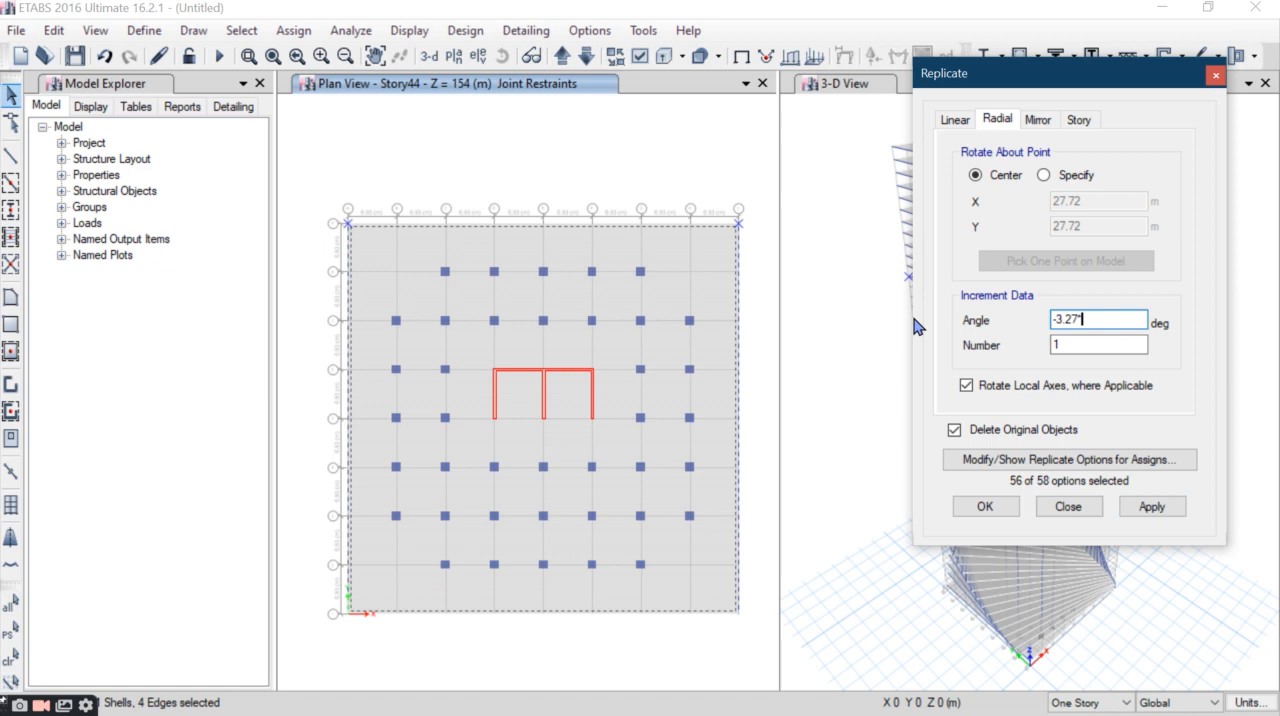
click(1151, 506)
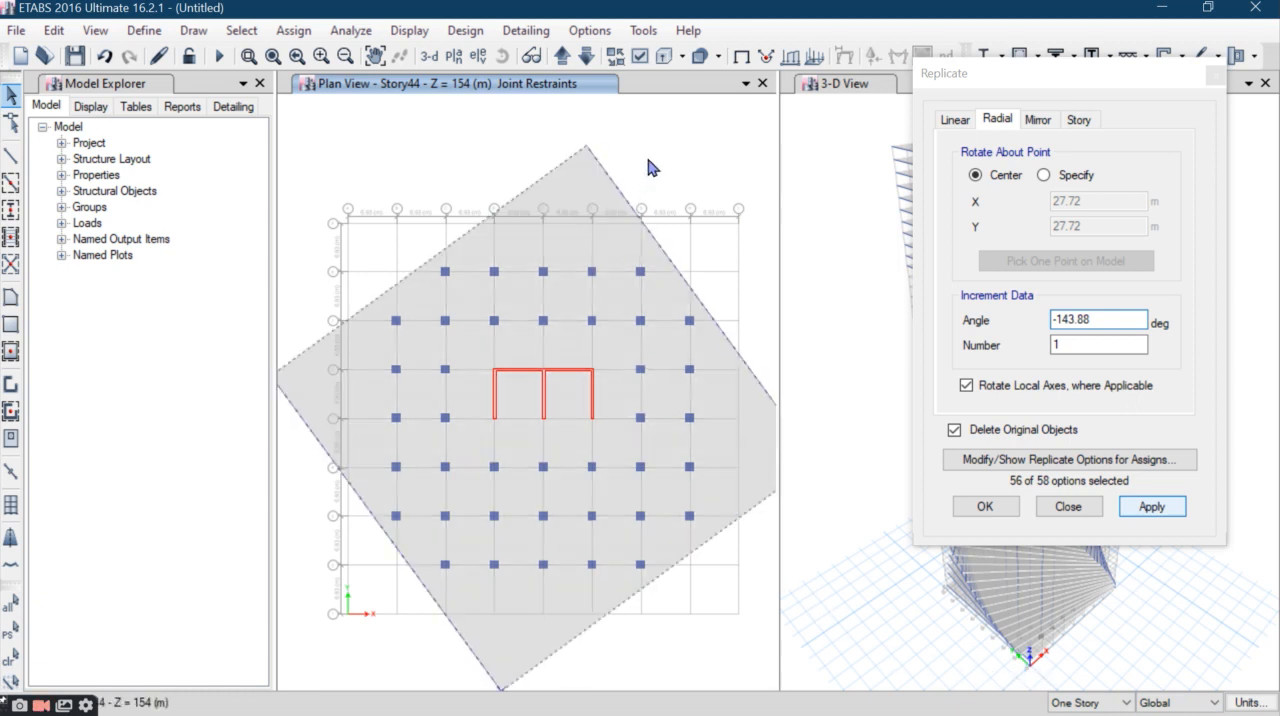
- Rotate the Story45 slab and perimeter beams by -3.27*45 degrees about their center, replacing the originals
click(563, 60)
drag(680, 244, 208, 246)
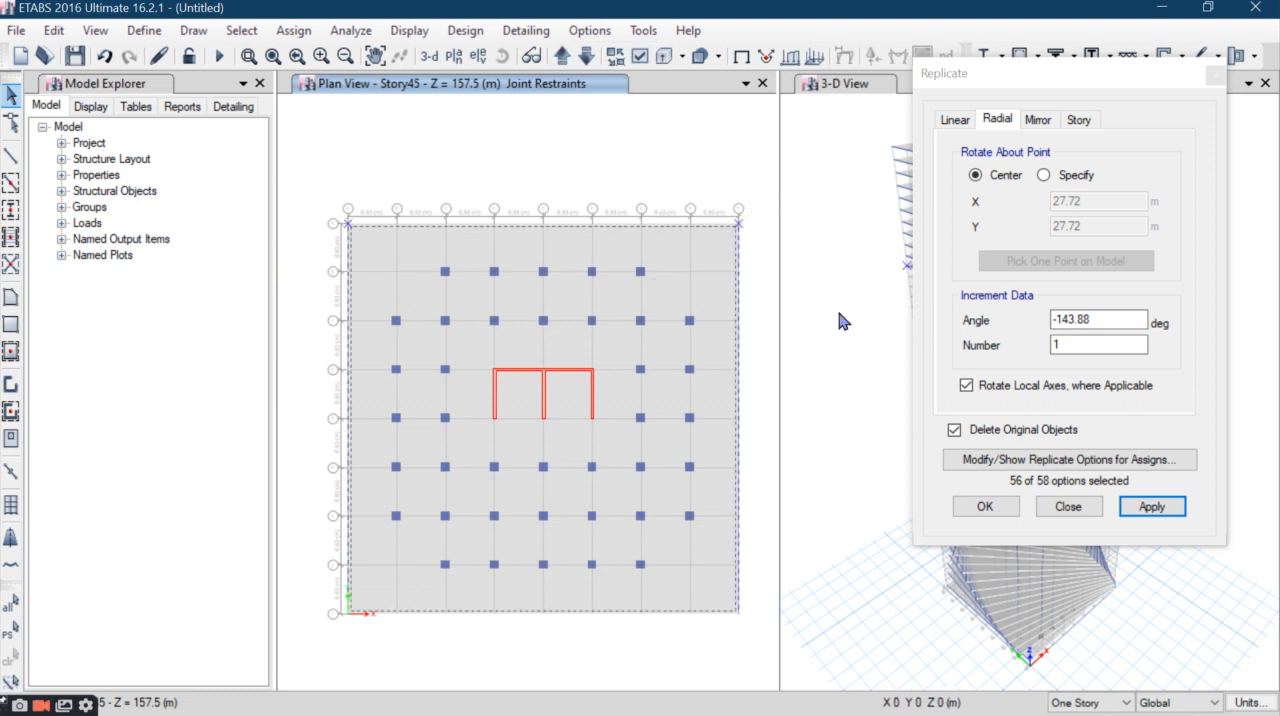
drag(1119, 319, 841, 336)
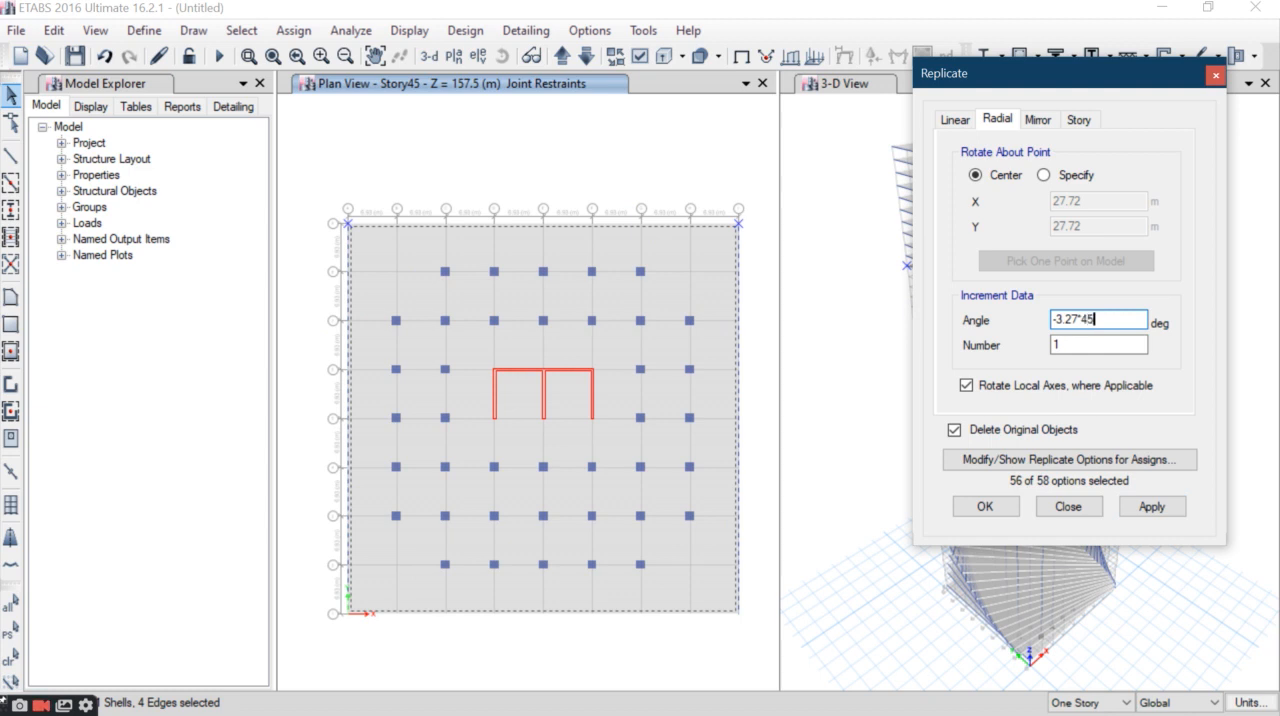
text(-3.27*45)
click(1151, 507)
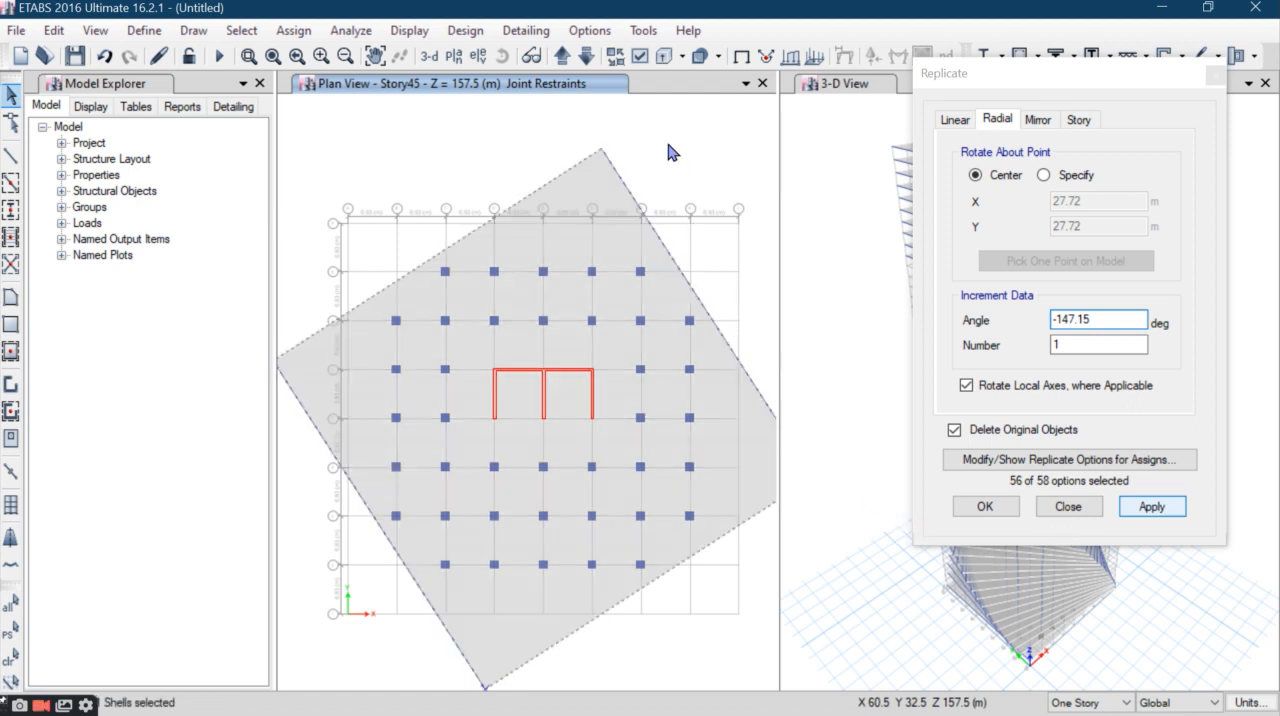
- Rotate the Story46 slab and perimeter beams by -3.27*46 degrees about their center, replacing the originals
click(562, 56)
drag(756, 181, 316, 245)
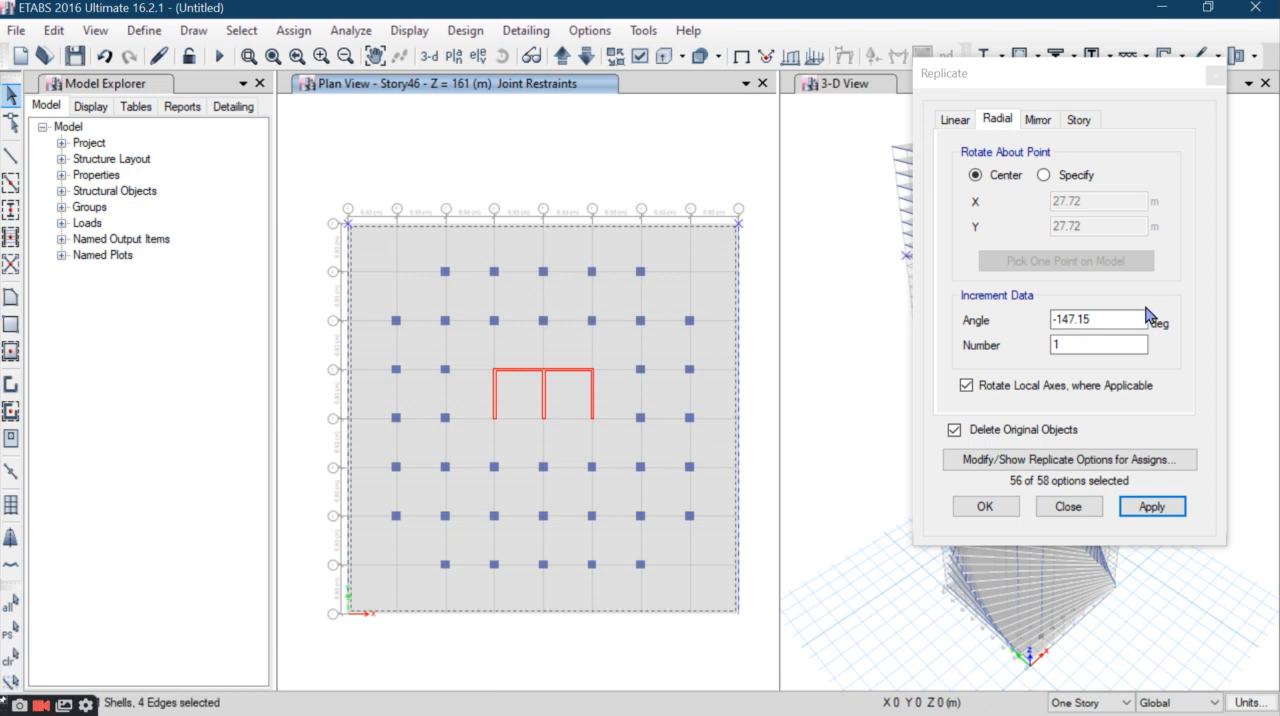
double_click(1102, 321)
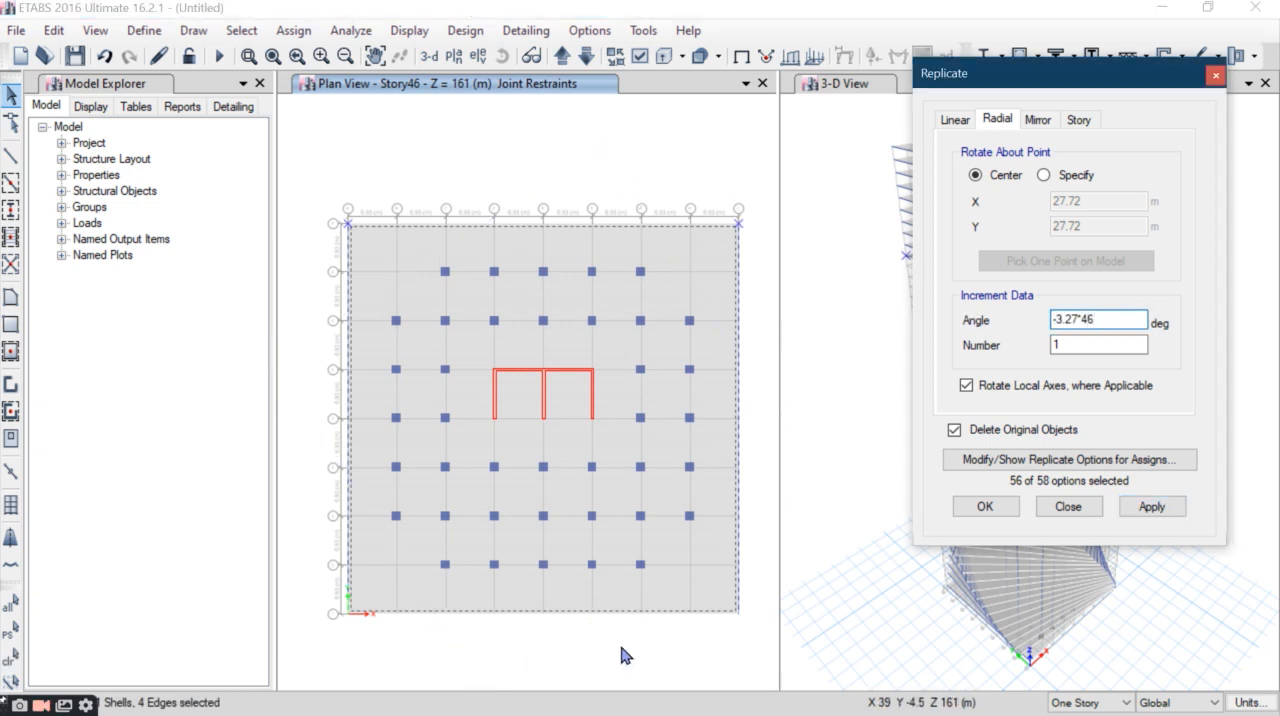
click(1152, 506)
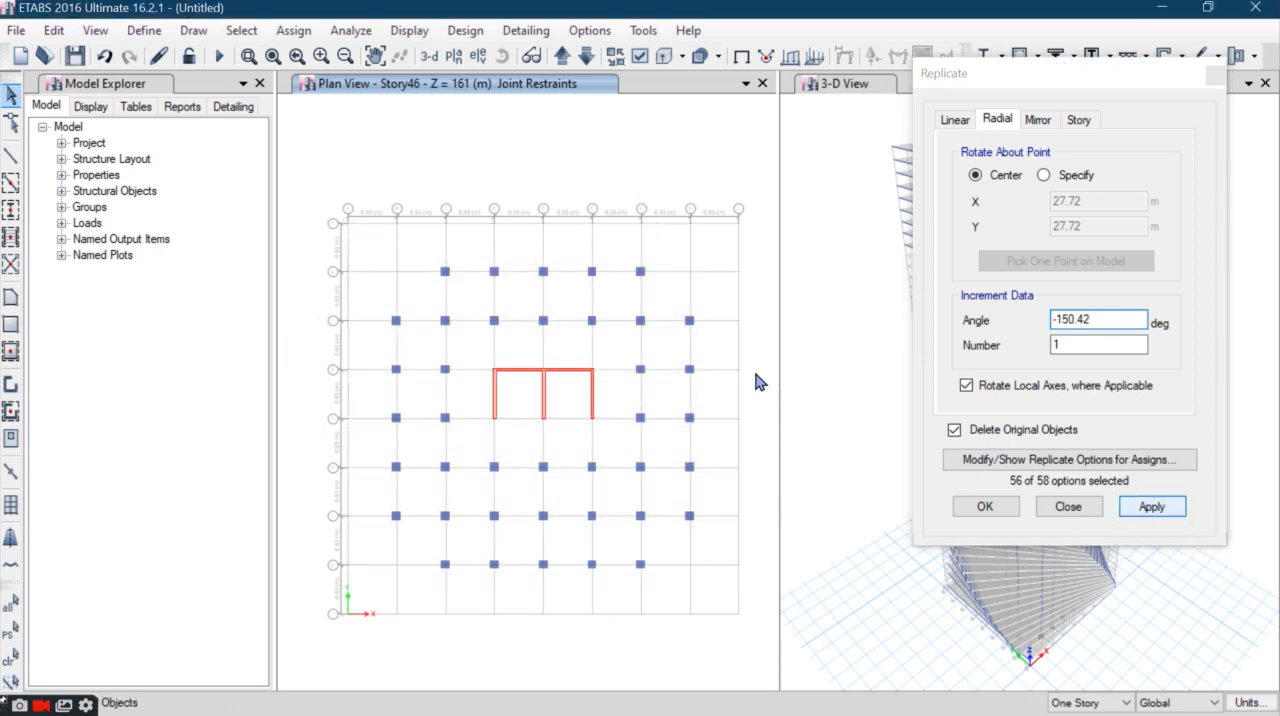
click(737, 362)
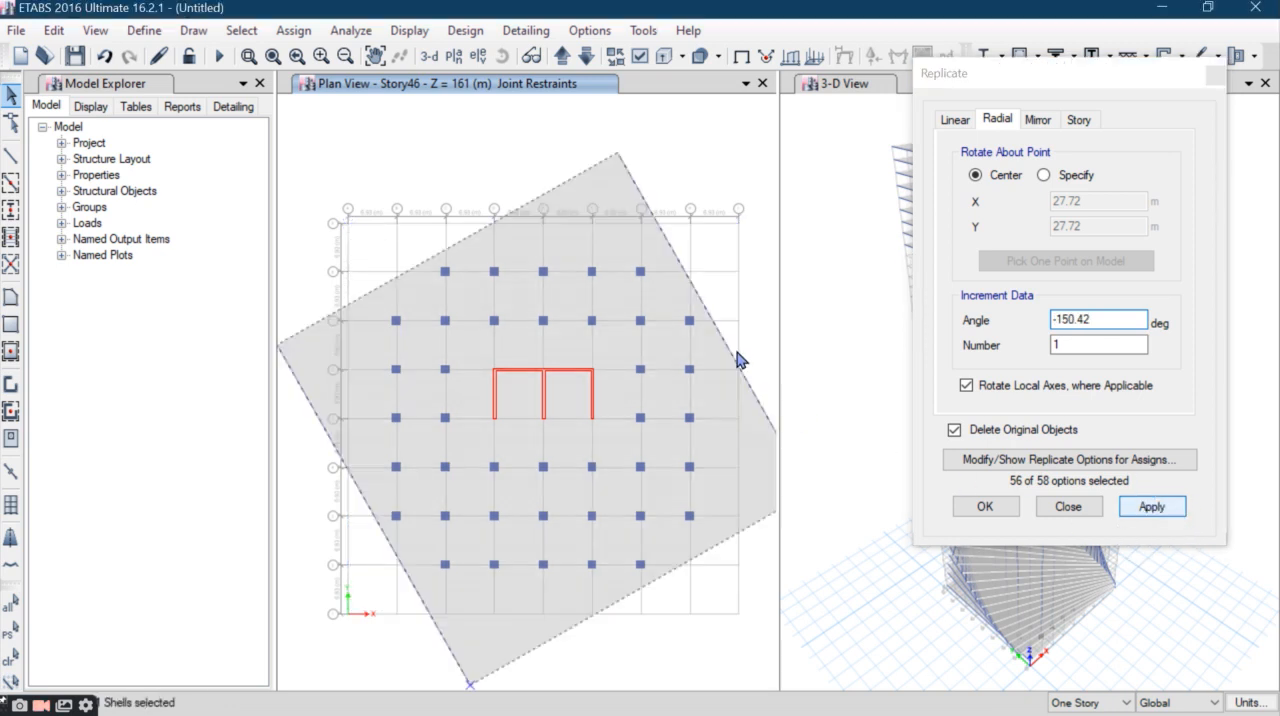
- Rotate the Story47 slab and perimeter beams by -3.27*47 degrees about their center, replacing the originals
click(562, 57)
drag(756, 170, 345, 235)
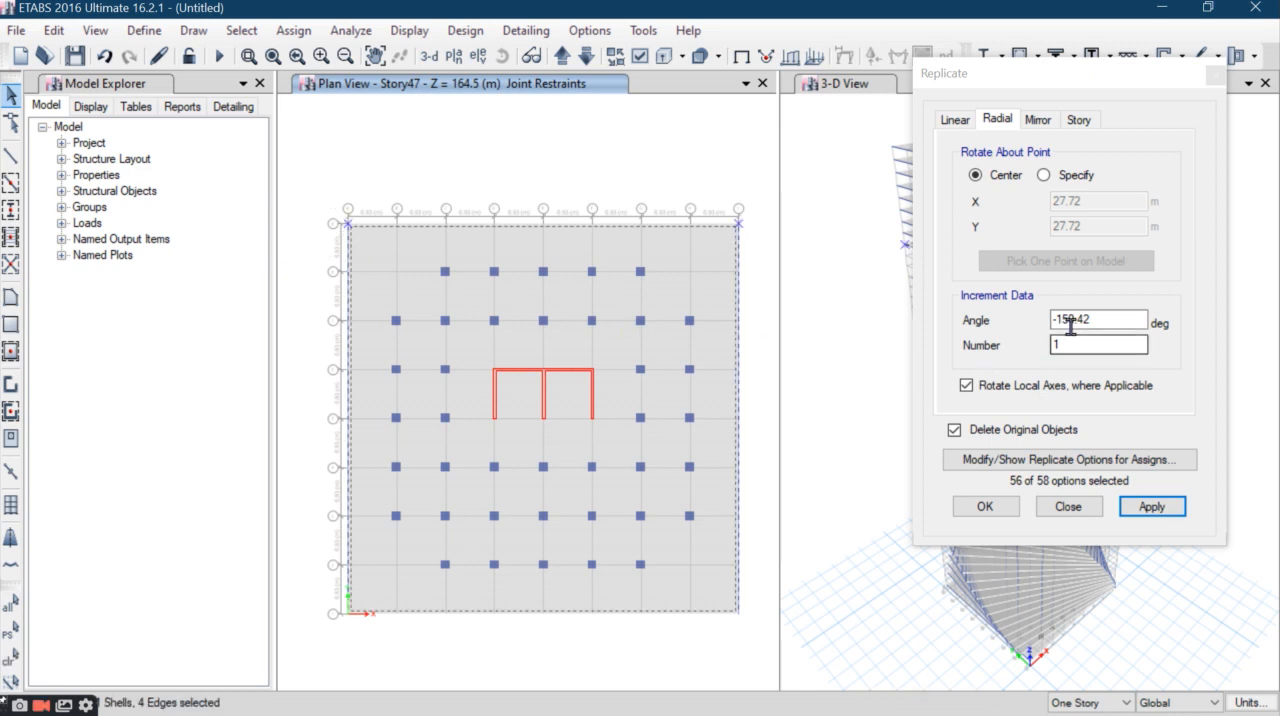
drag(1100, 320, 946, 331)
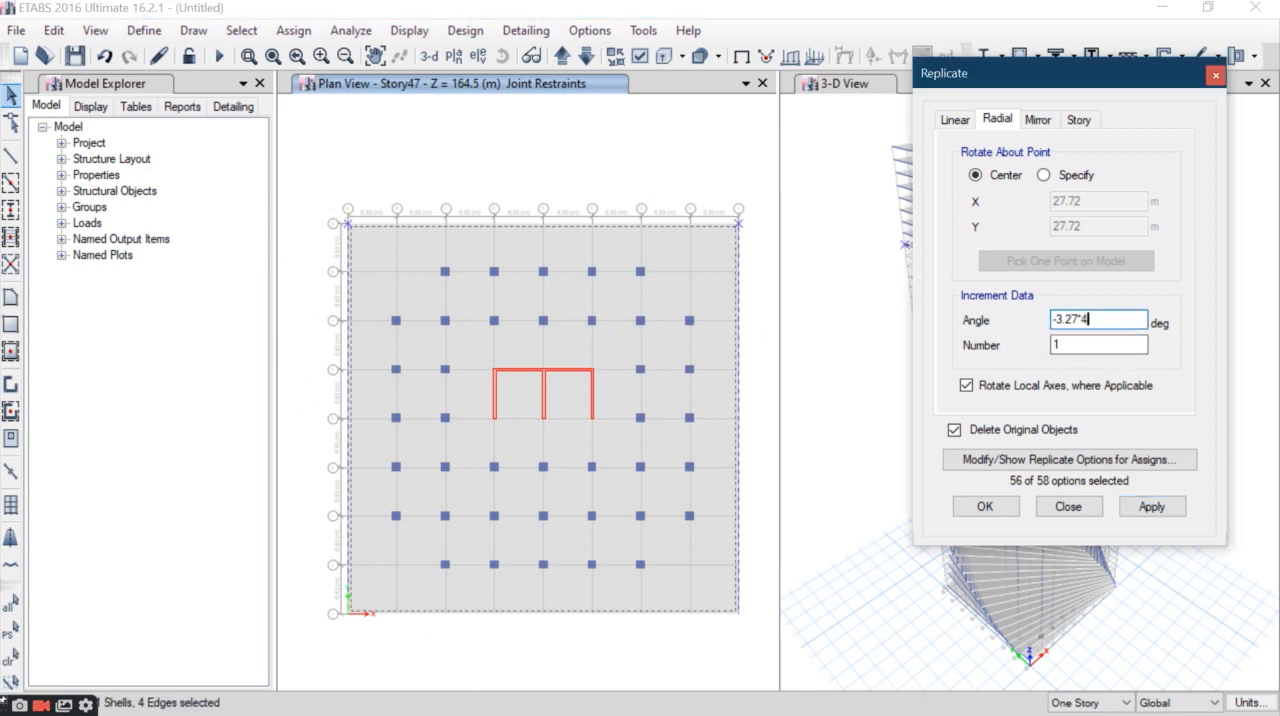
text(-3.27*47)
click(1154, 507)
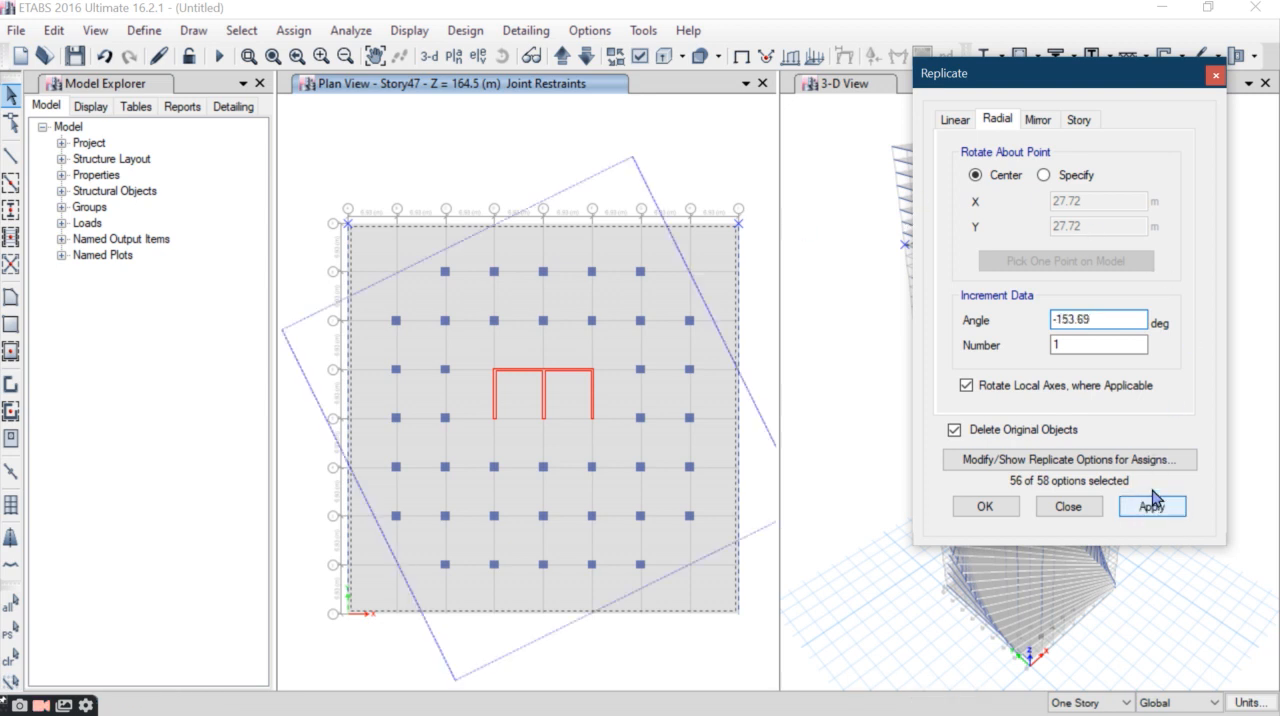
click(680, 534)
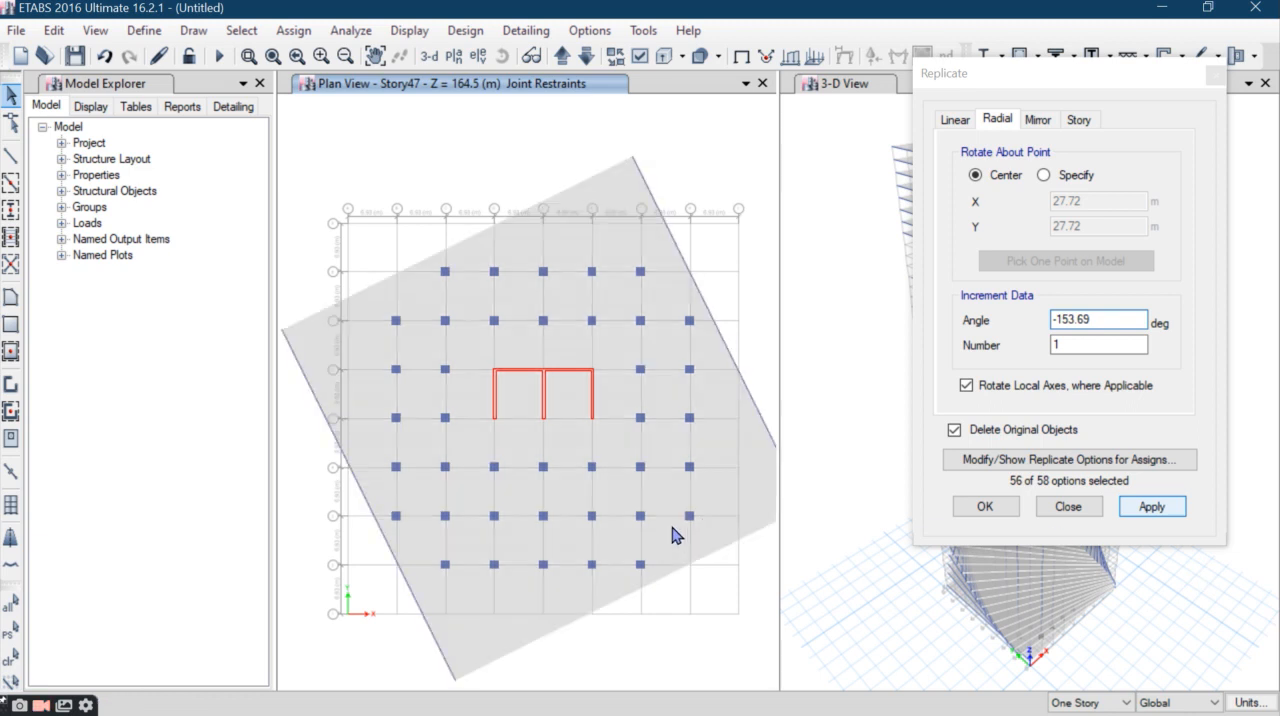
- Rotate the Story48 slab and perimeter beams by -156.96 degrees about their center, replacing the originals
click(561, 65)
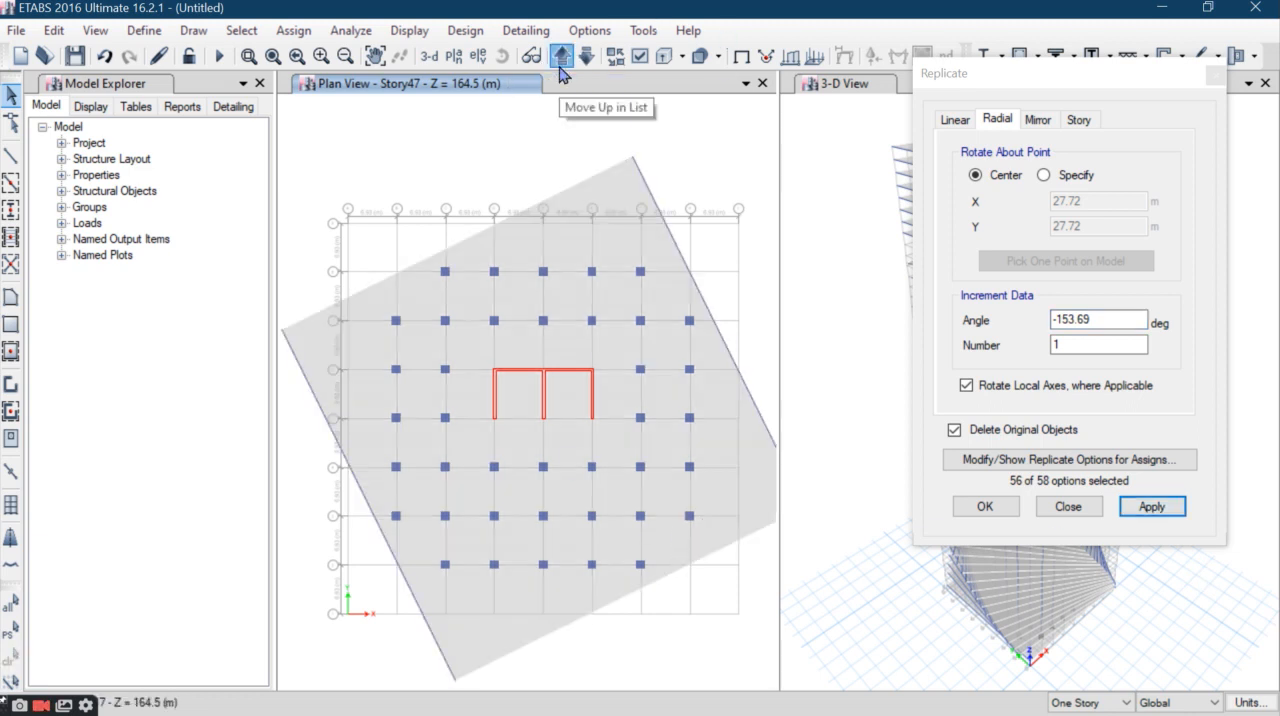
click(561, 65)
drag(752, 185, 250, 255)
double_click(1103, 320)
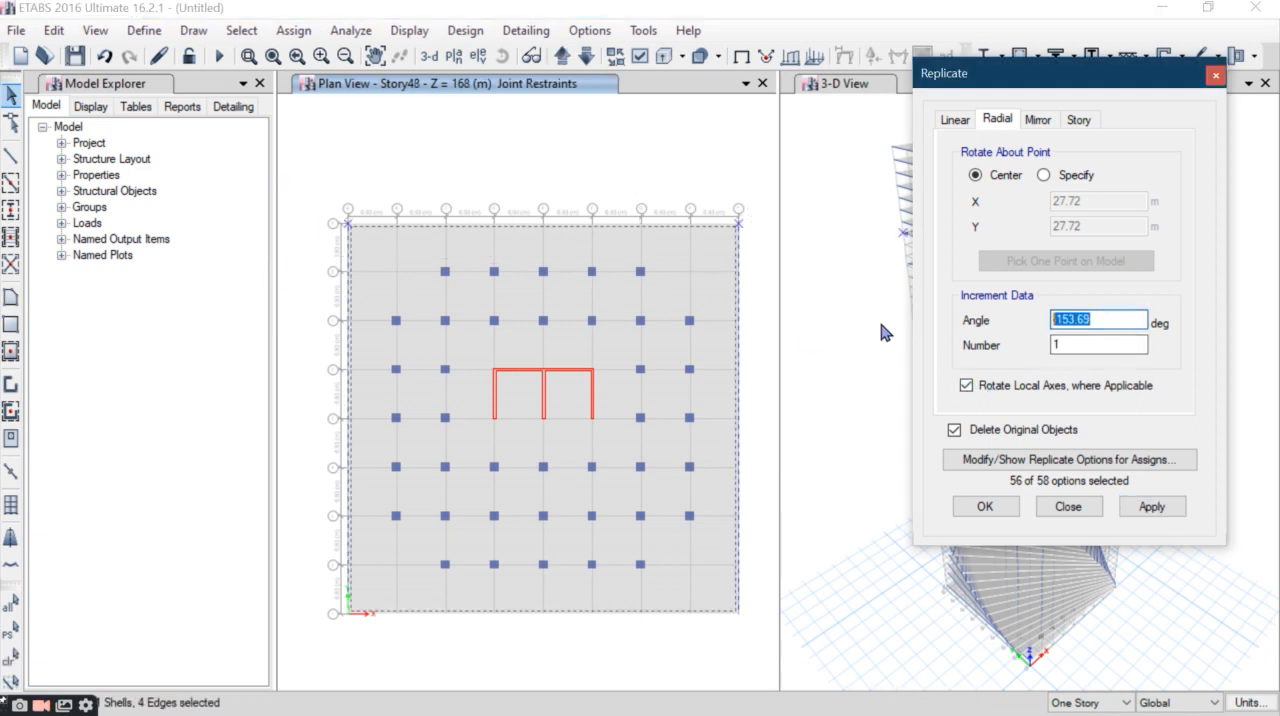
text(-3.27)
click(1128, 510)
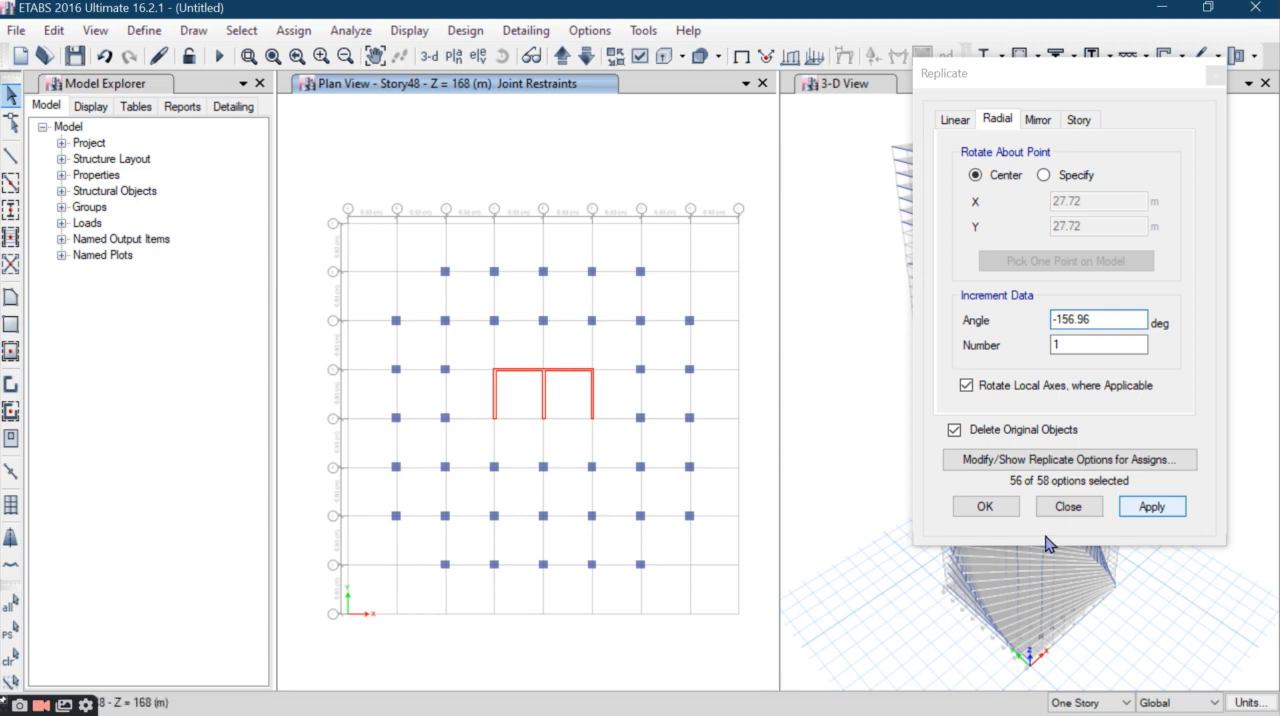
- Rotate the Story49 slab and perimeter beams by -160.23 degrees about their center, replacing the originals
click(562, 58)
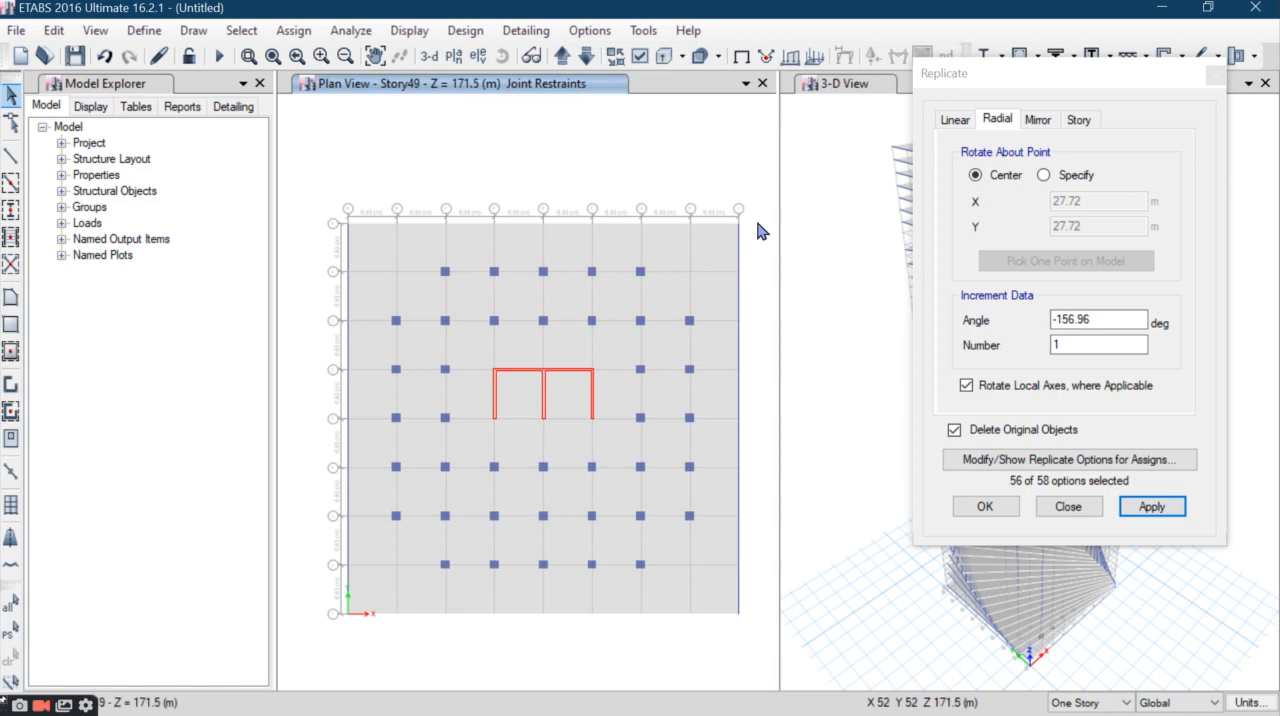
drag(605, 262, 310, 250)
double_click(1106, 318)
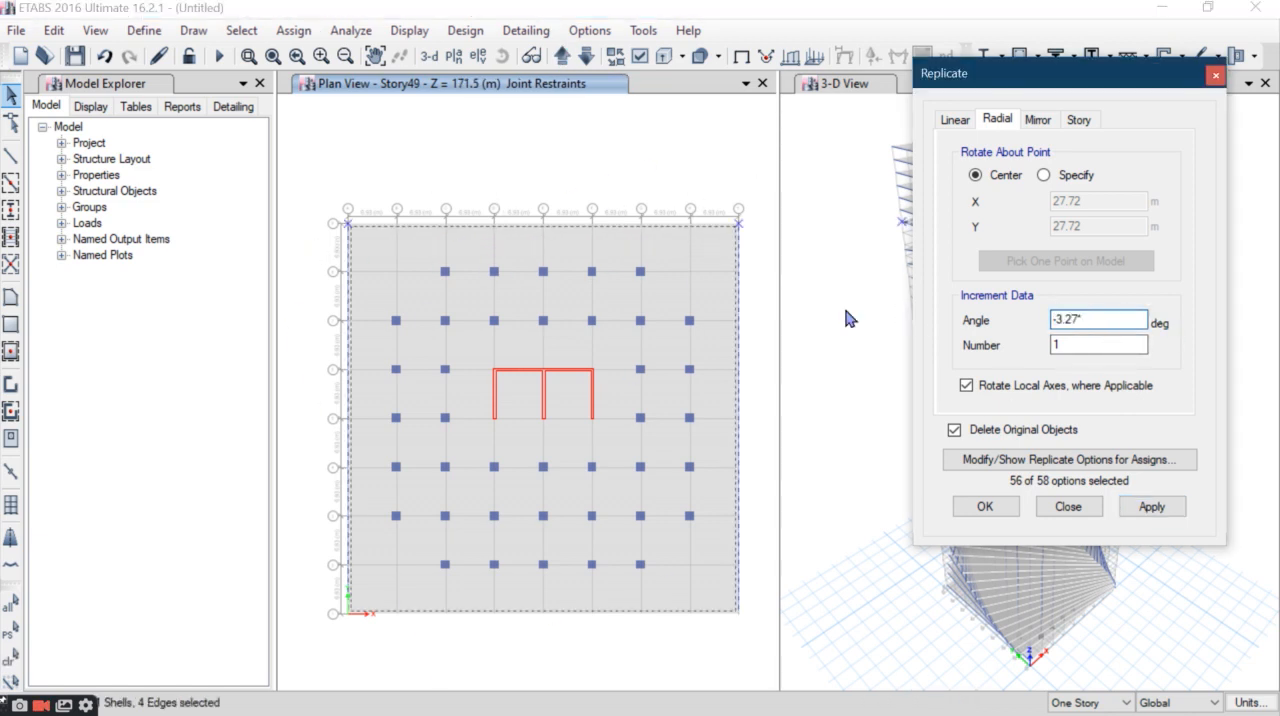
click(1151, 506)
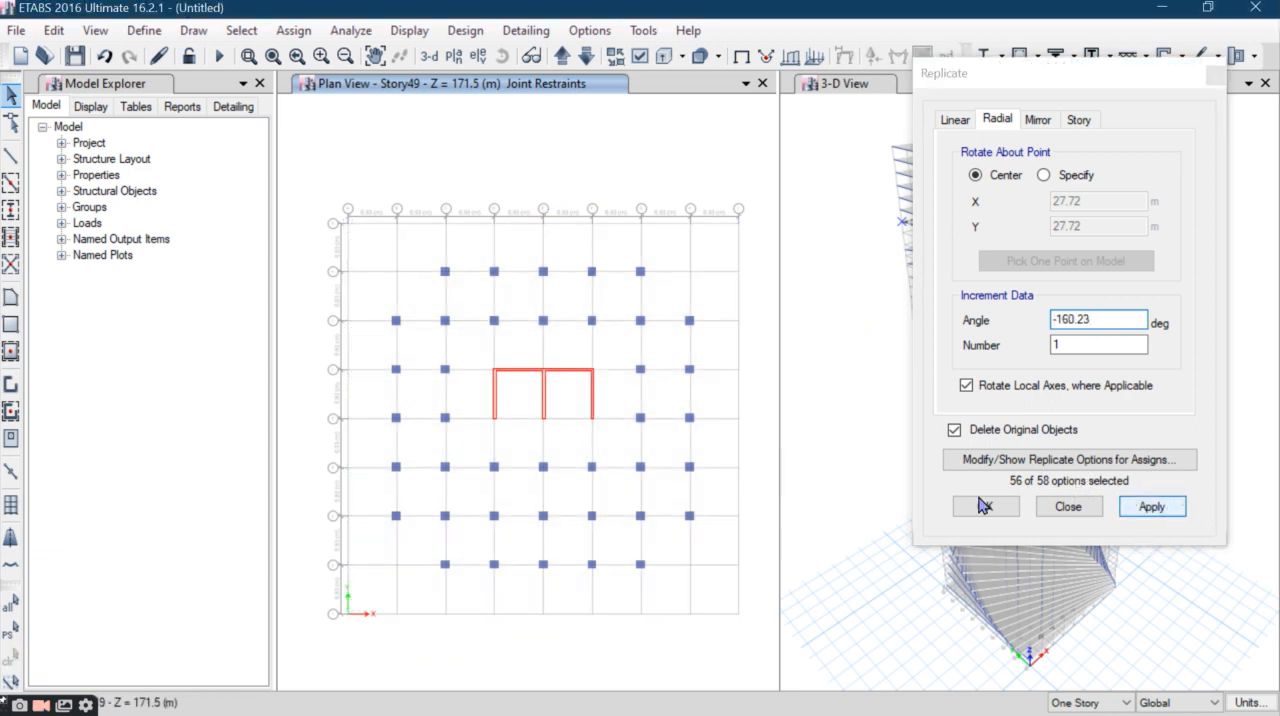
click(543, 336)
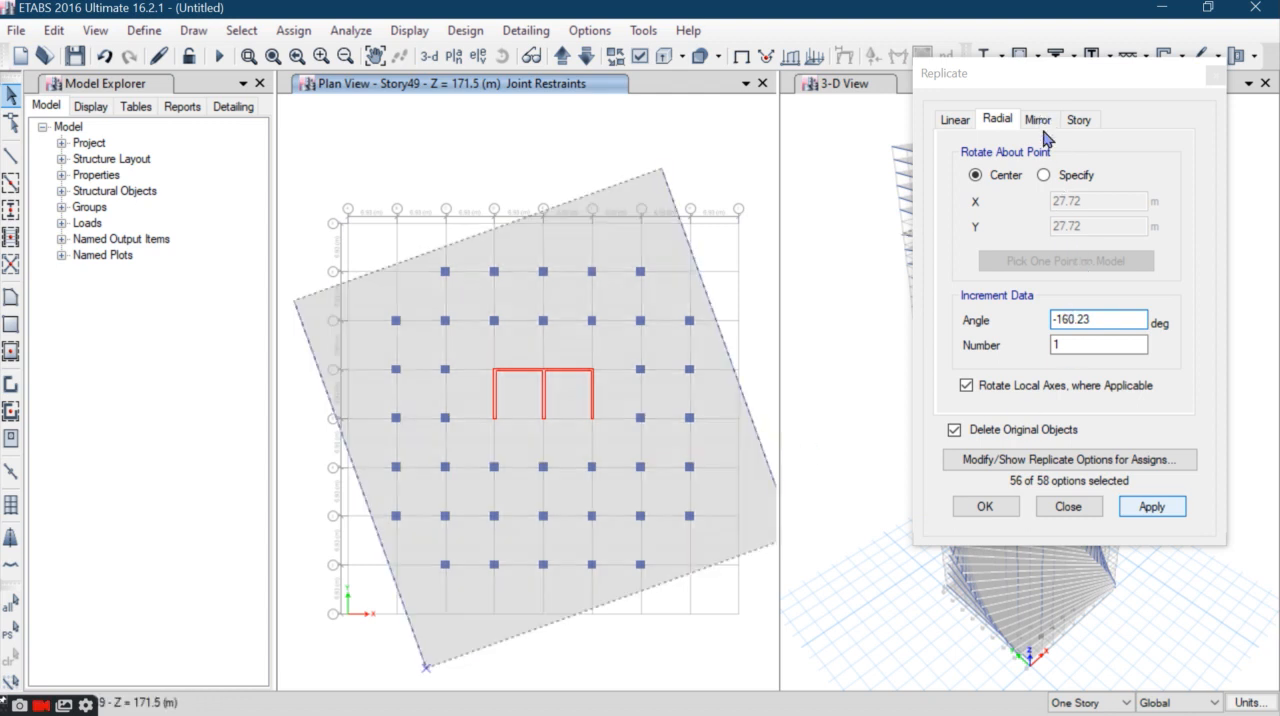
- Rotate the Story50 slab and perimeter beams by -163.5 degrees about their center, replacing the originals
drag(1043, 79, 956, 103)
click(561, 56)
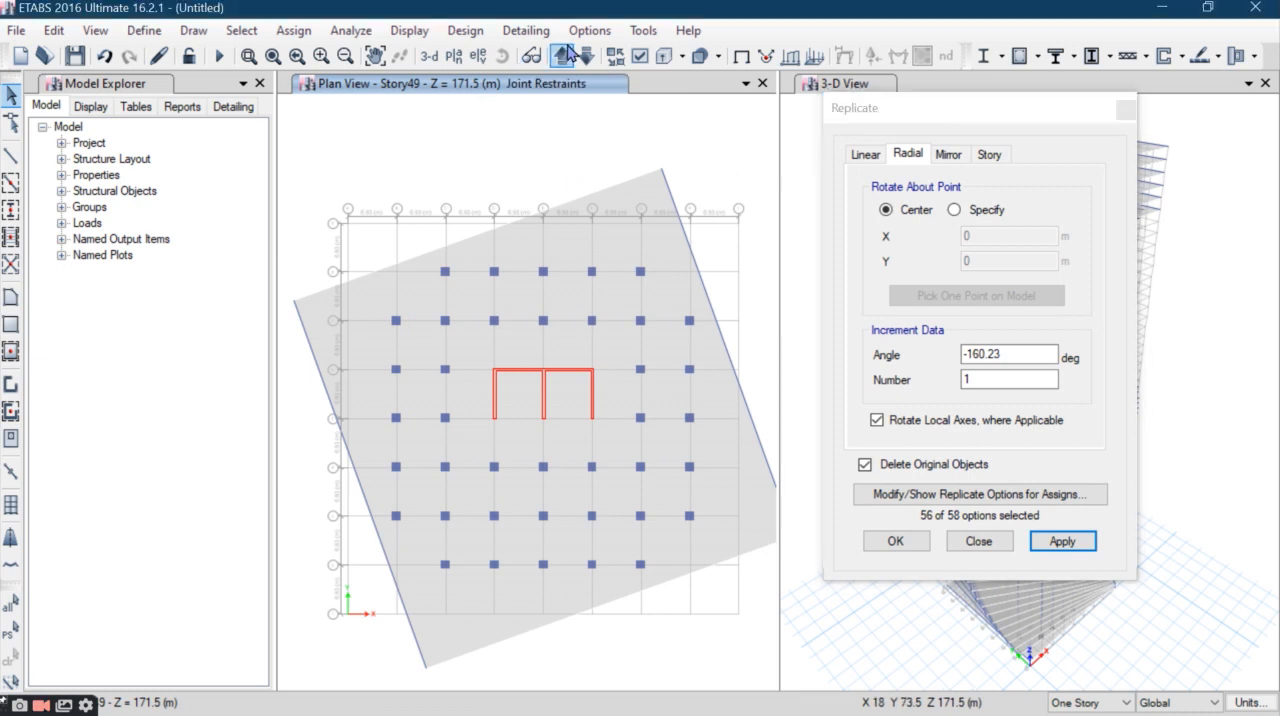
drag(764, 163, 283, 262)
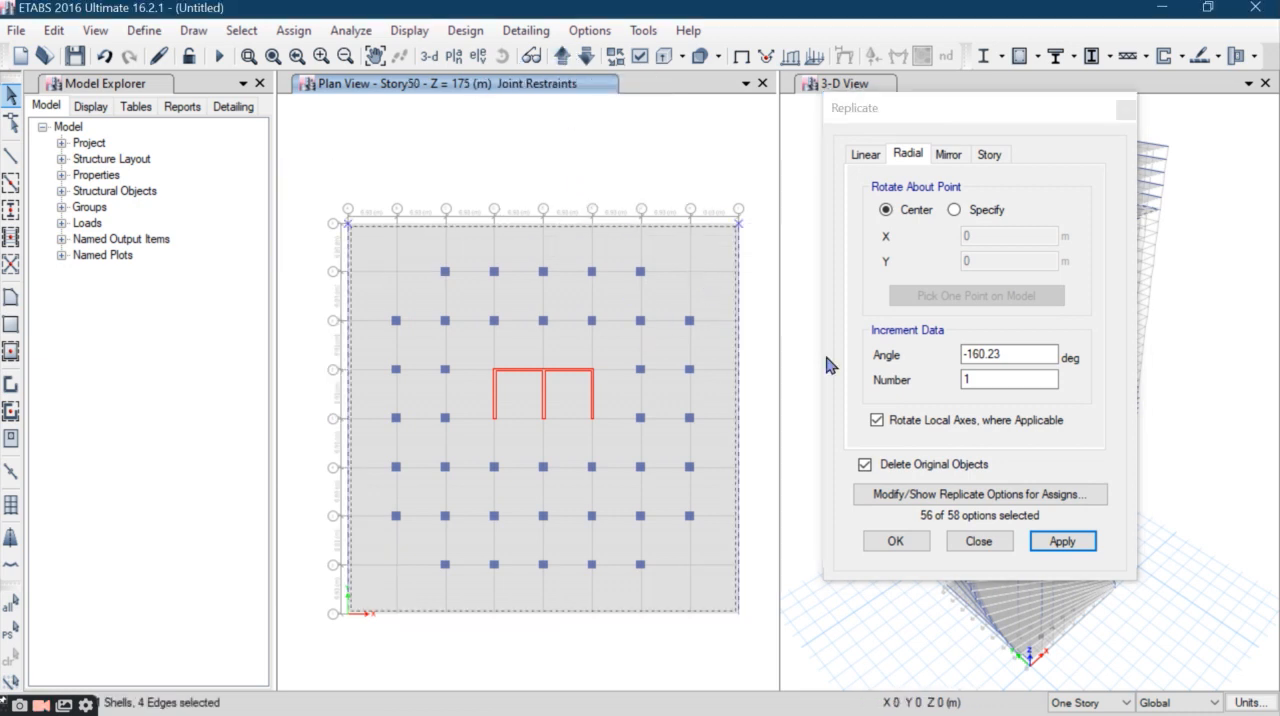
double_click(1002, 352)
text(-3.27°50)
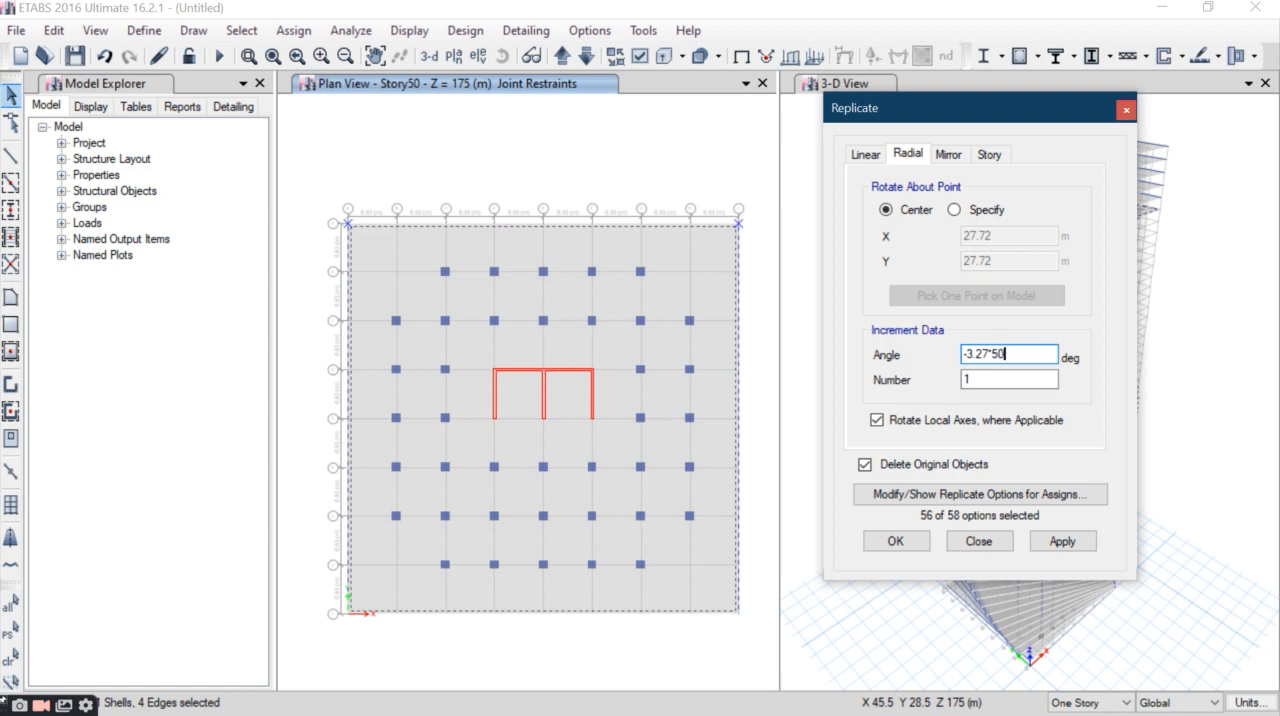
click(1062, 540)
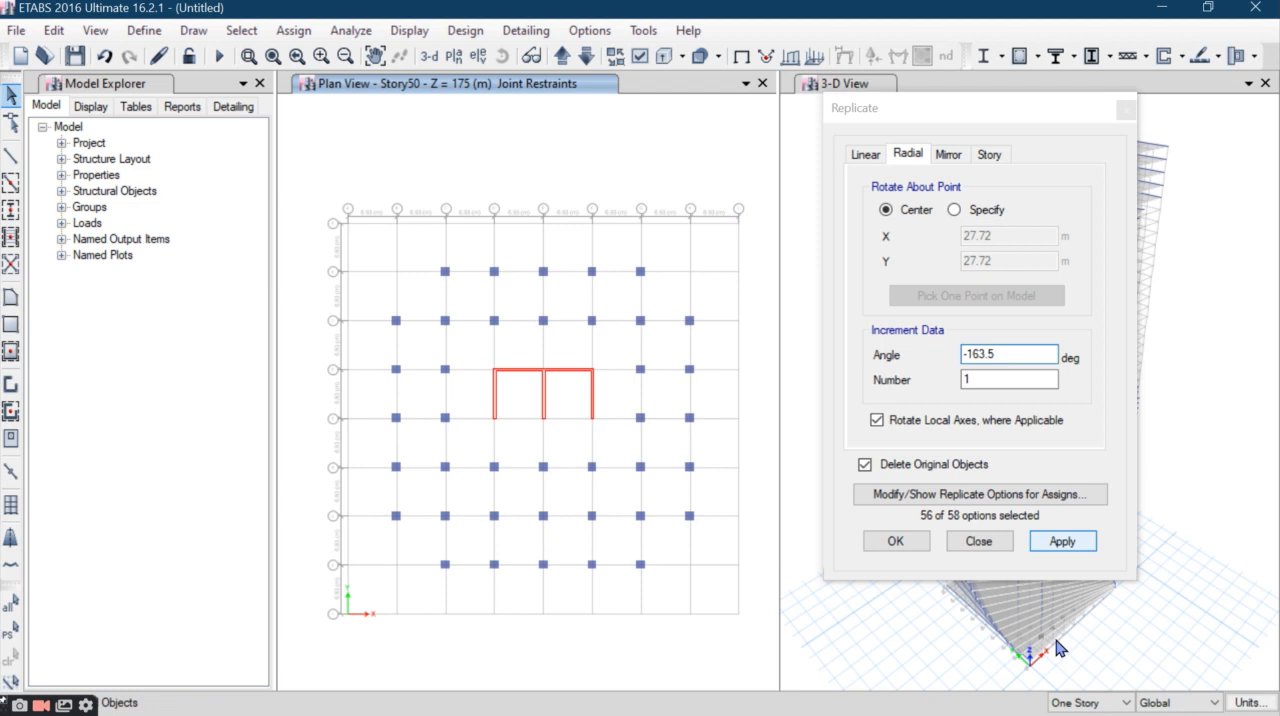
- Rotate the Story51 slab and perimeter beams by -3.27*51 degrees about their center, replacing the originals
click(563, 55)
drag(746, 177, 292, 240)
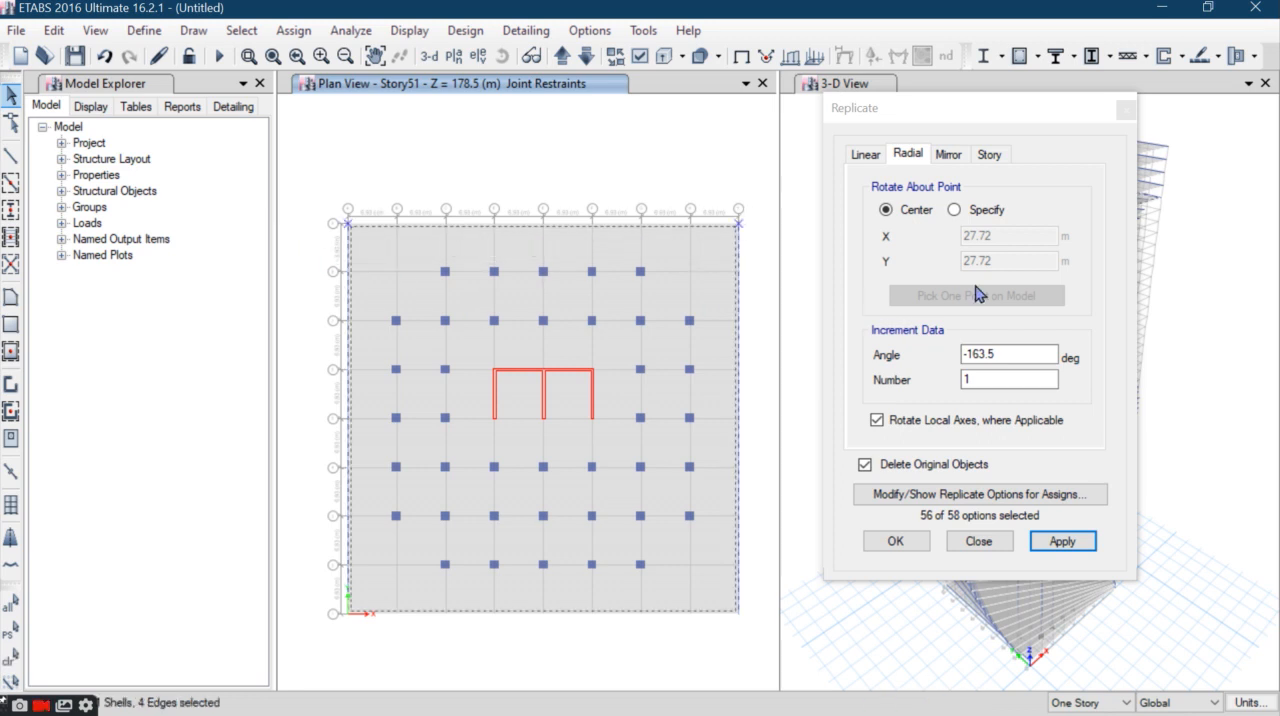
double_click(1006, 355)
text(-3.27)
text(51)
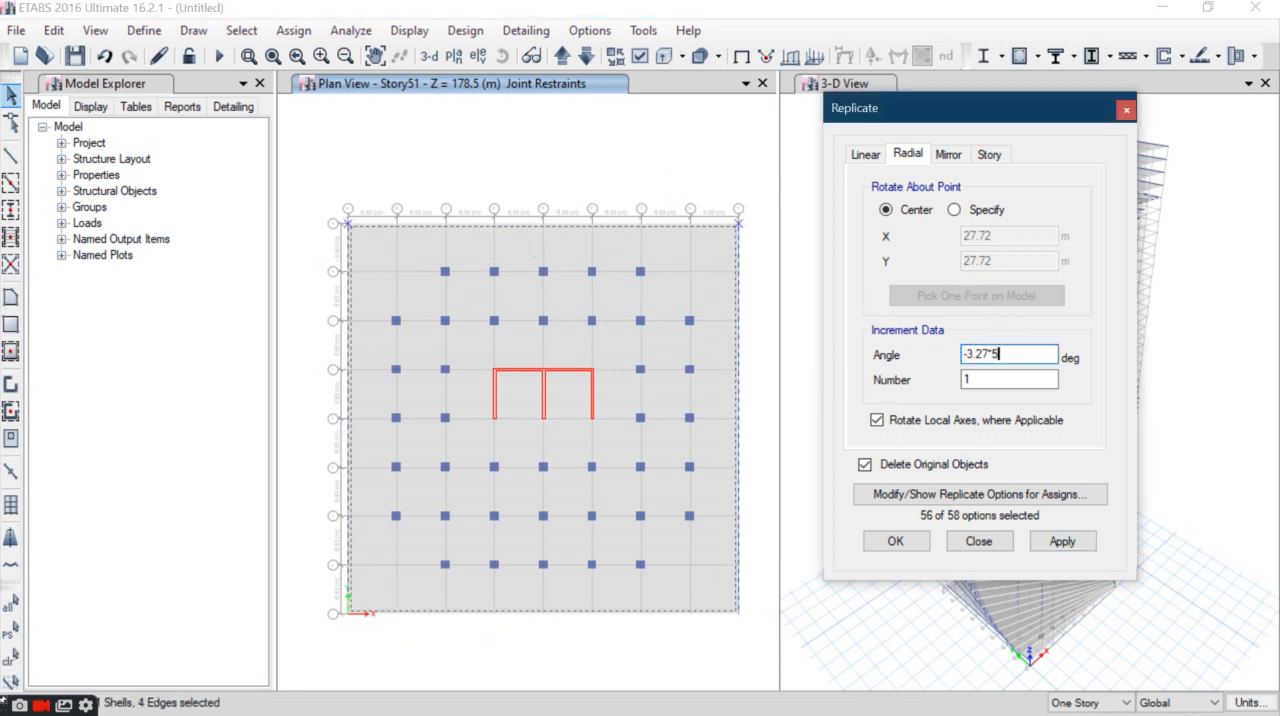
click(966, 380)
click(1050, 540)
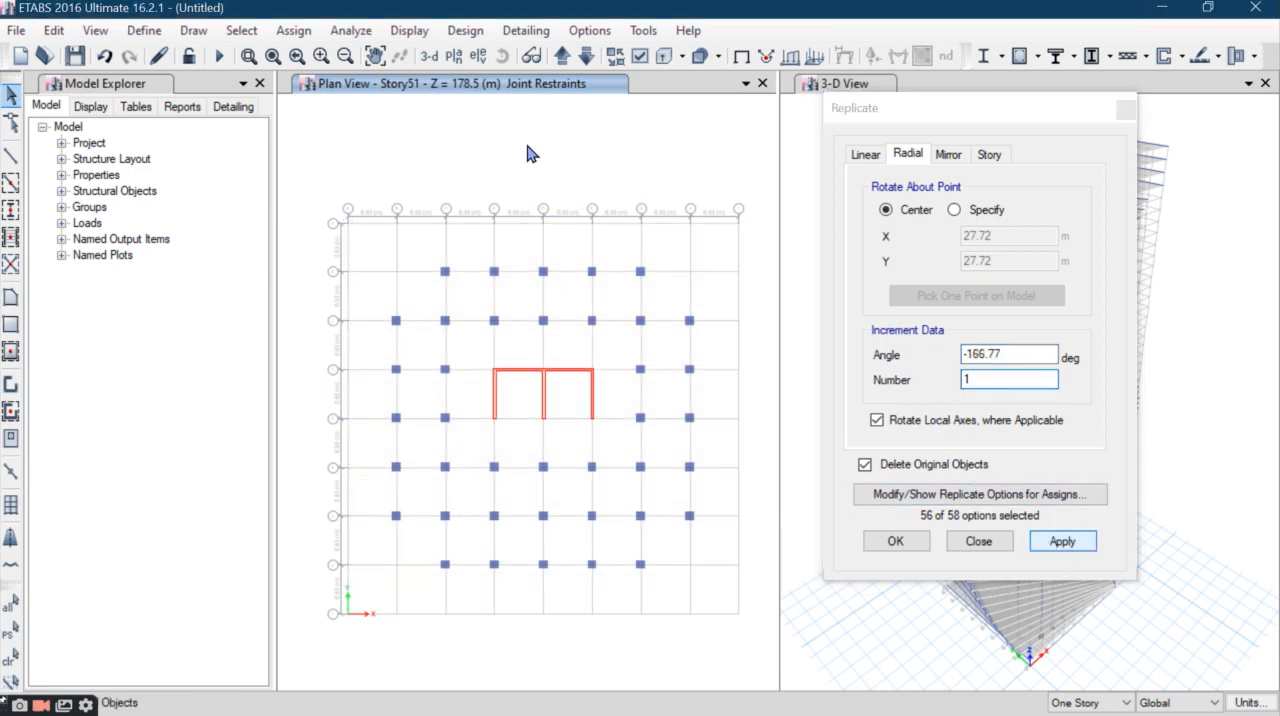
- Rotate the Story52 slab and perimeter beams by -170.04 degrees about their center, replacing the originals
click(562, 56)
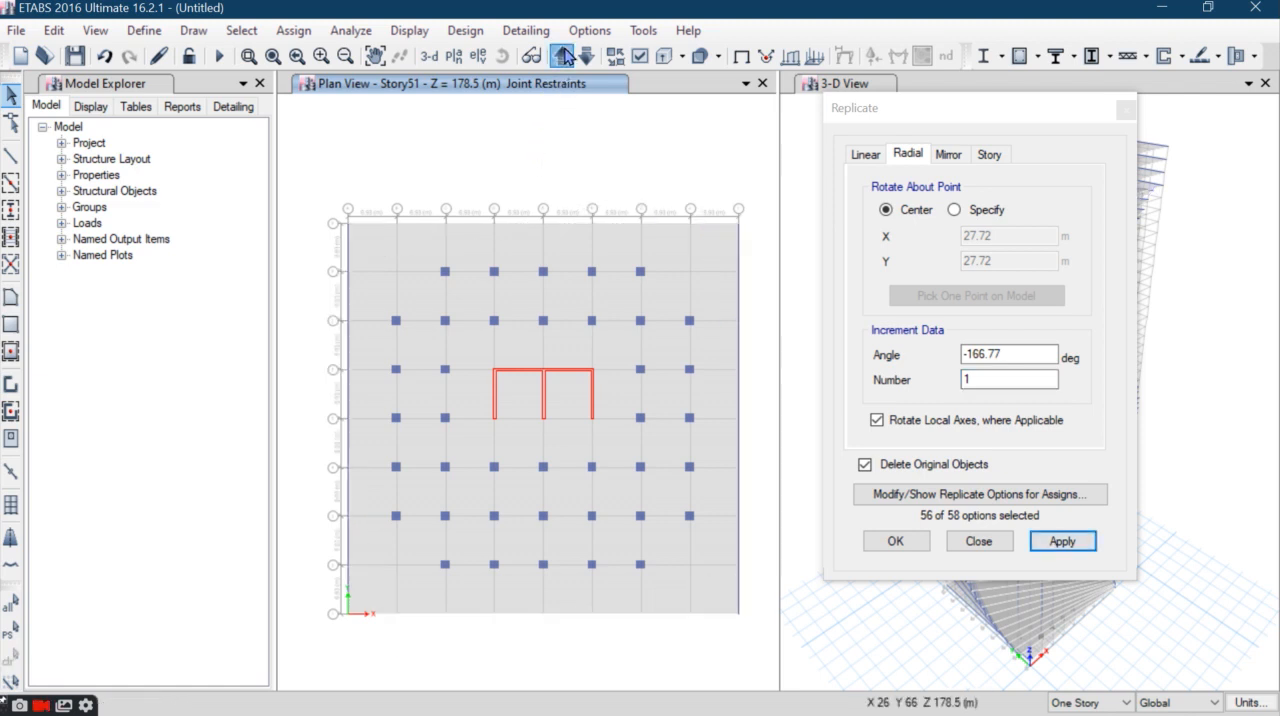
drag(752, 192, 268, 260)
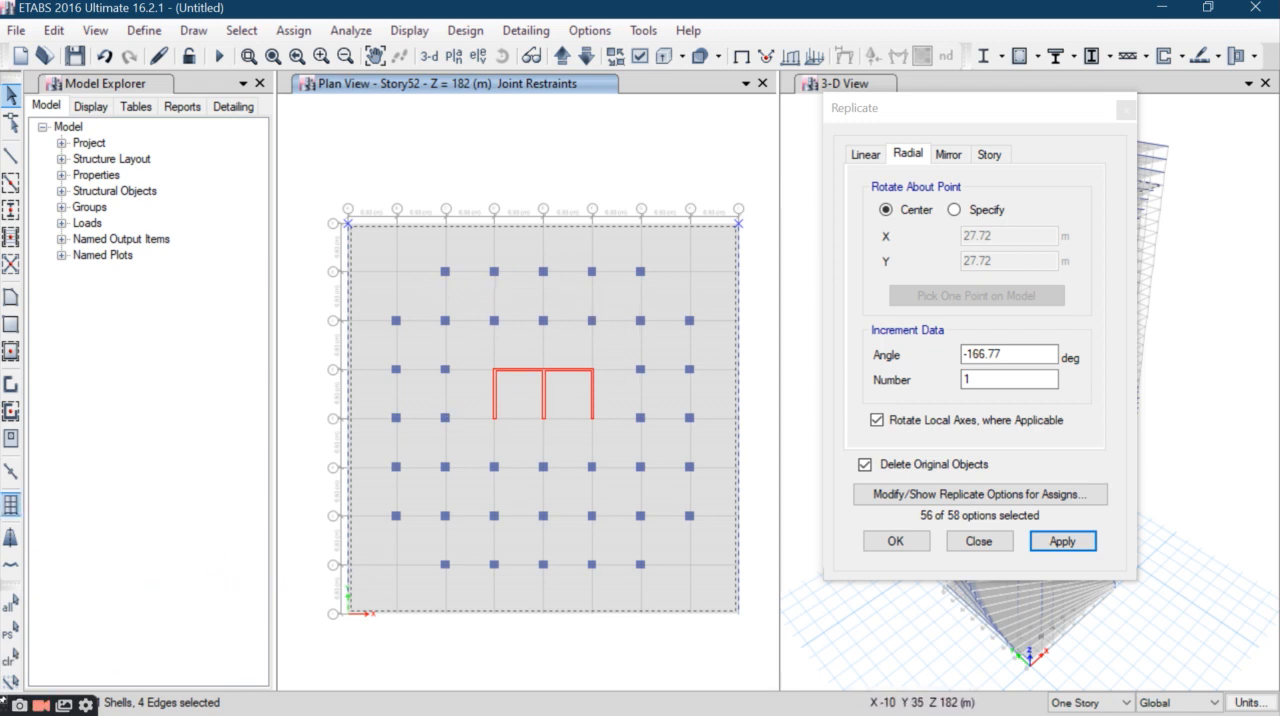
click(14, 660)
drag(747, 175, 334, 253)
double_click(980, 352)
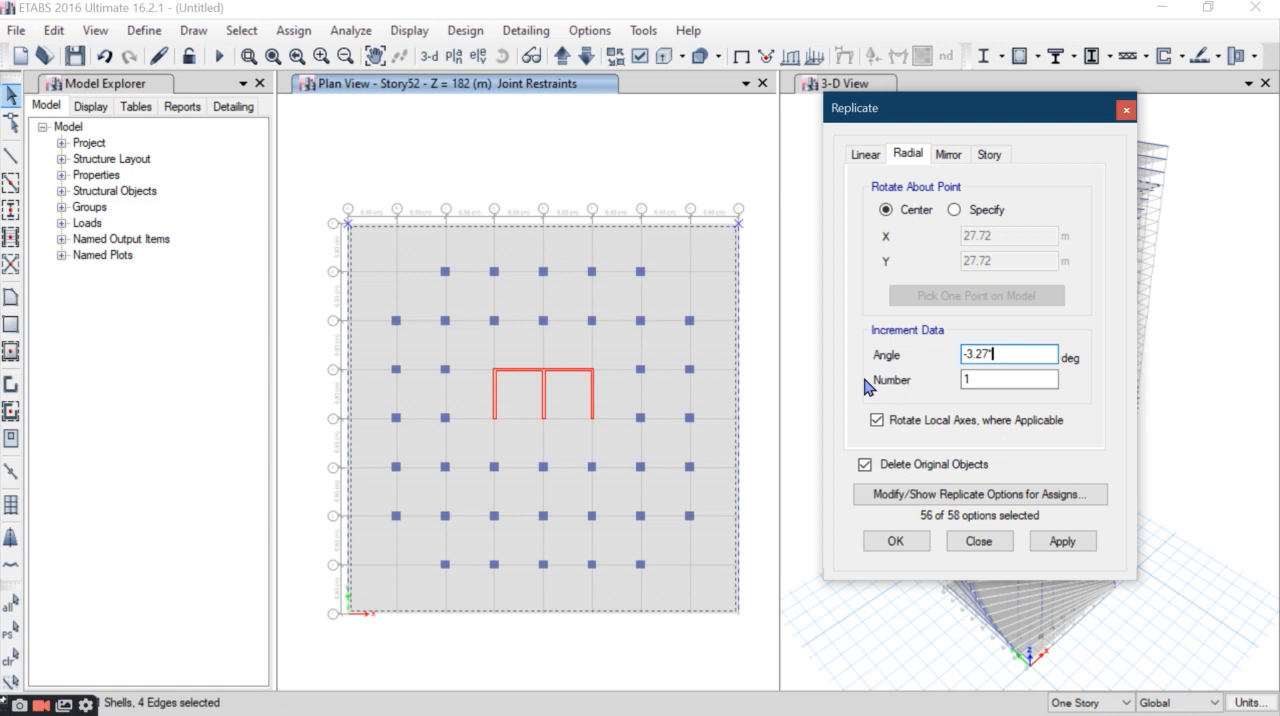
click(1060, 541)
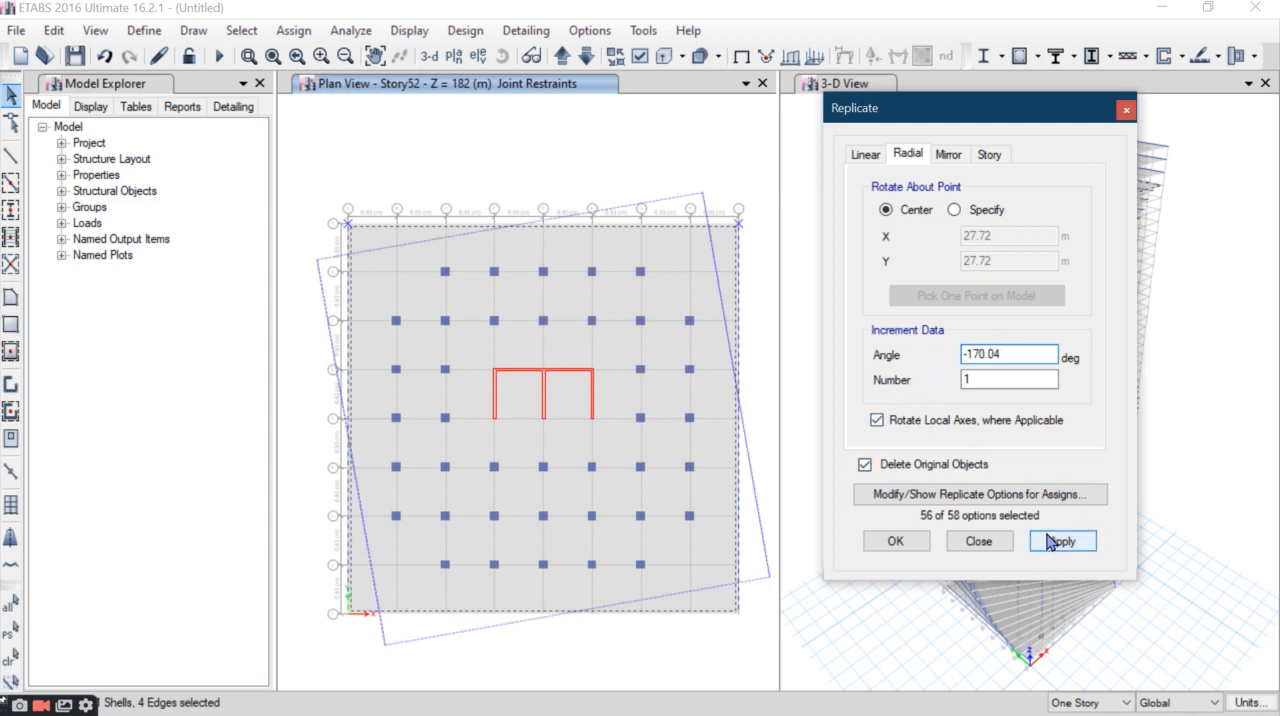
click(714, 313)
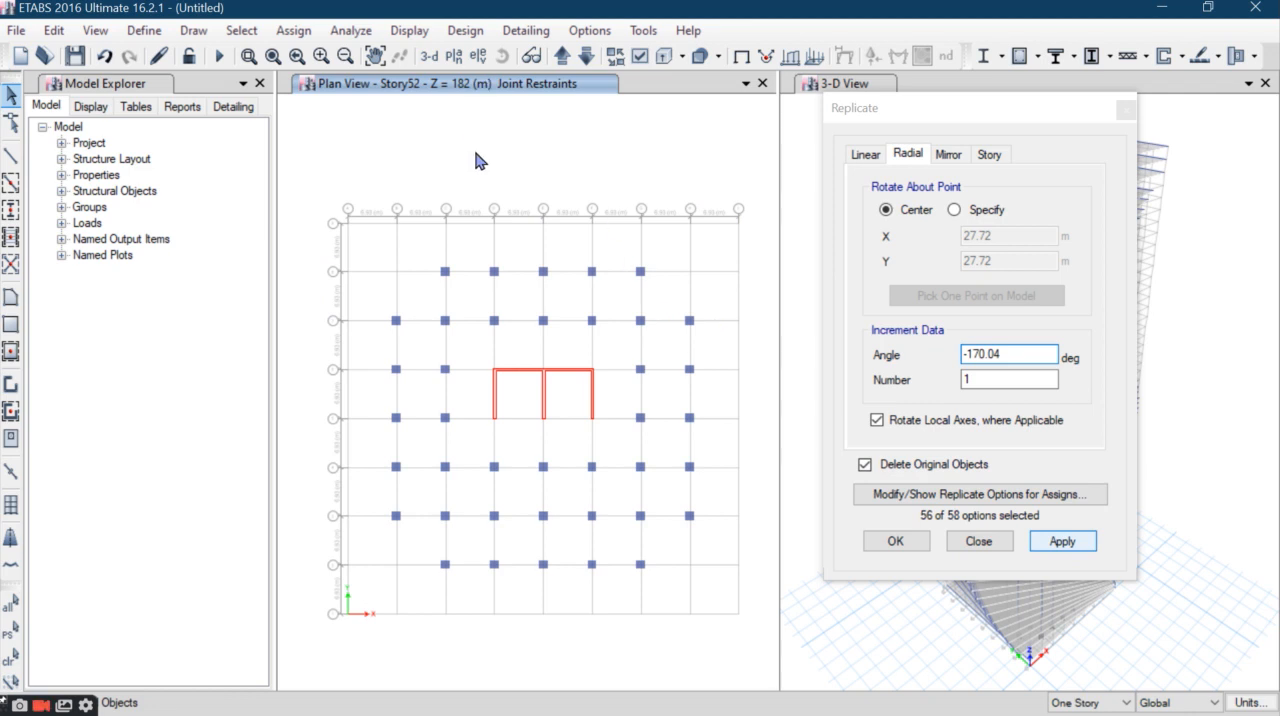
- Rotate the Story53 slab and perimeter beams by -3.27*53 degrees about their center, replacing the originals
click(563, 56)
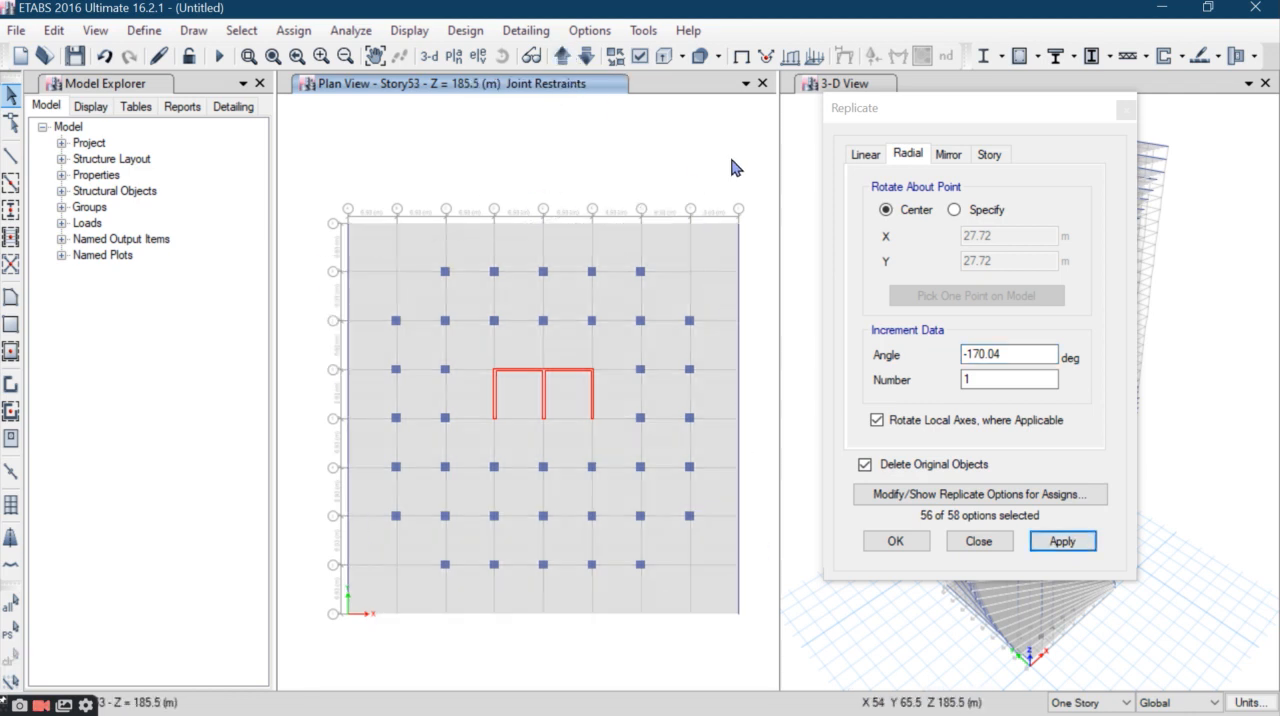
drag(753, 208, 297, 251)
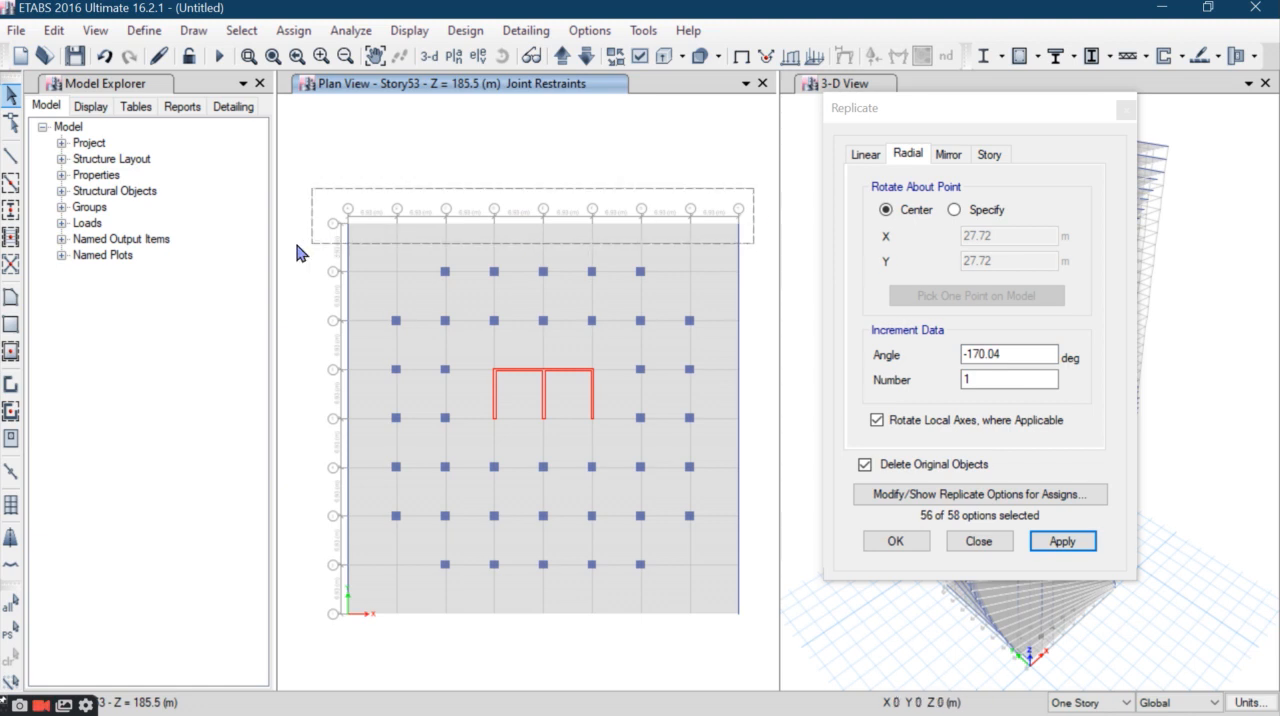
double_click(1020, 355)
text(-3.27)
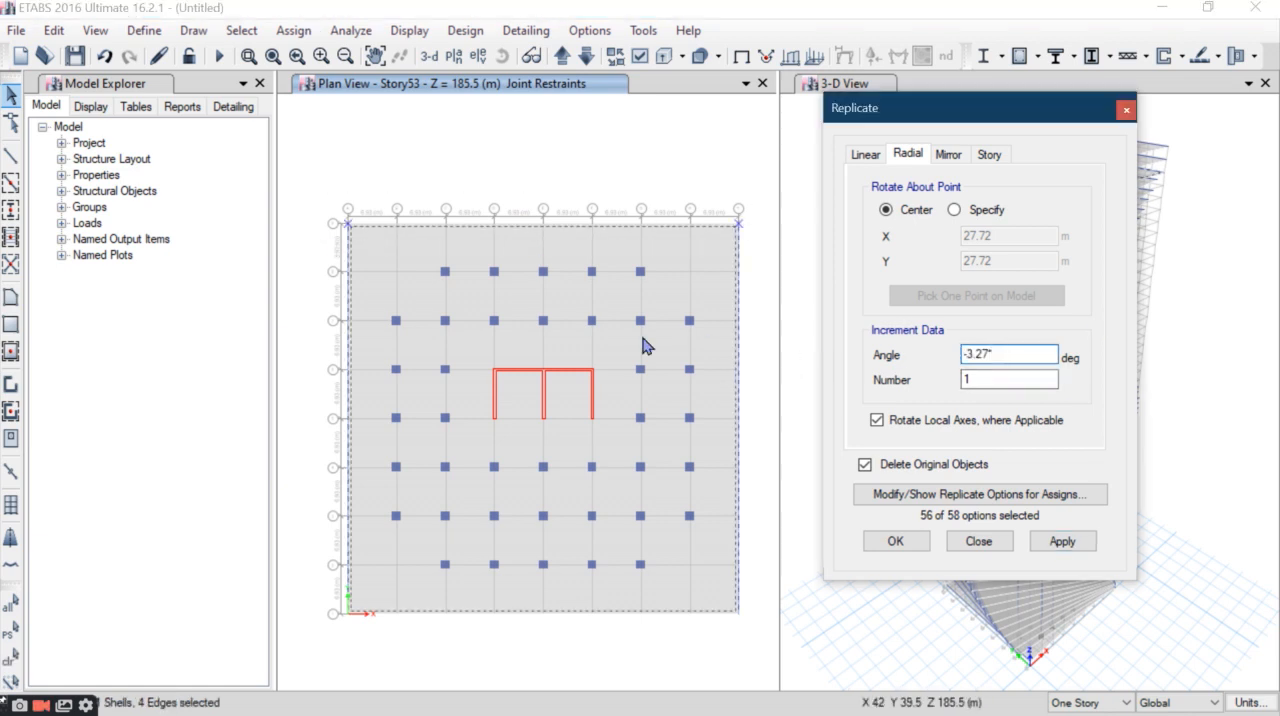
text(*53)
click(1061, 541)
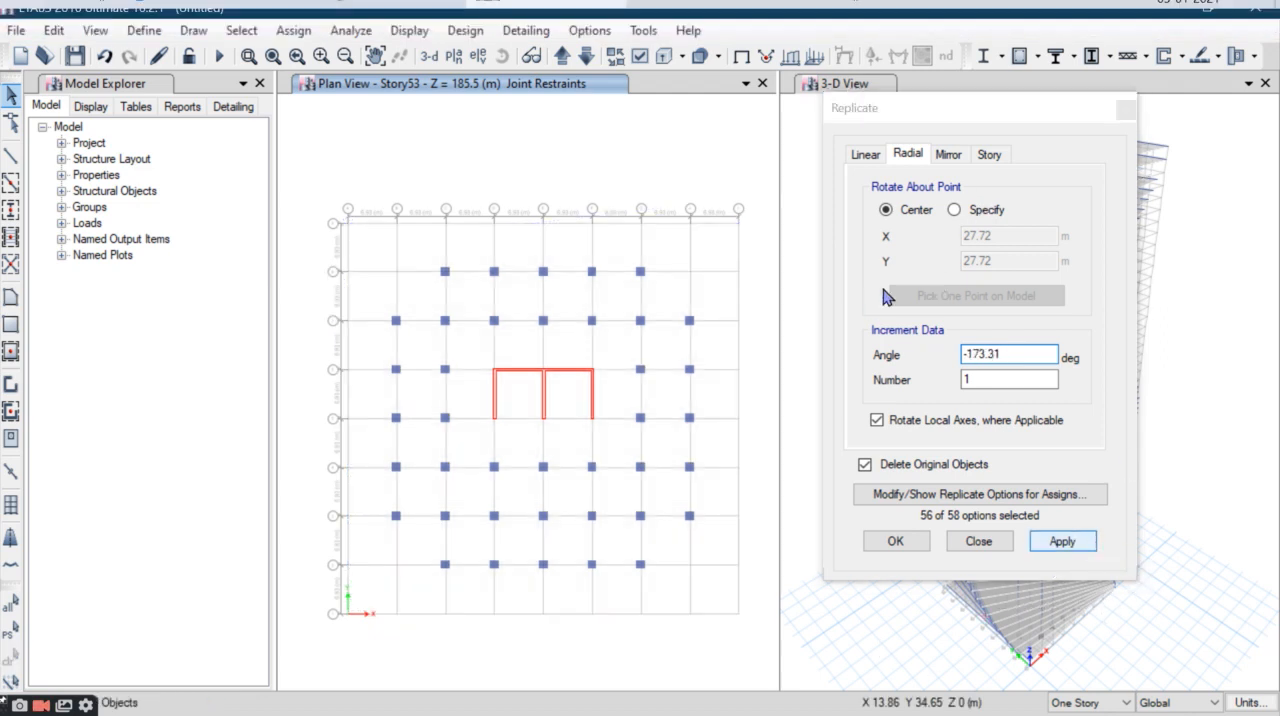
click(583, 287)
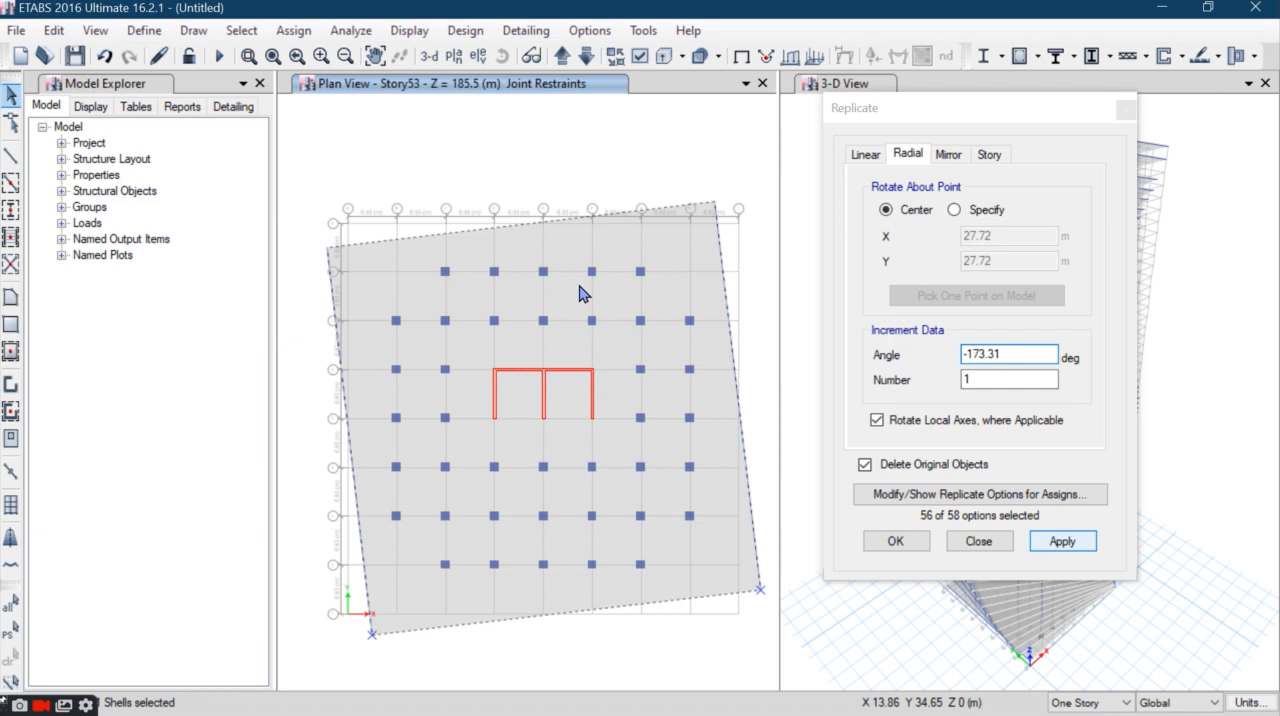
- Rotate the Story54 slab and perimeter beams by -3.27*54 degrees about their center, replacing the originals
click(561, 56)
drag(763, 181, 283, 249)
double_click(1041, 354)
text(-3.27*54)
click(1063, 541)
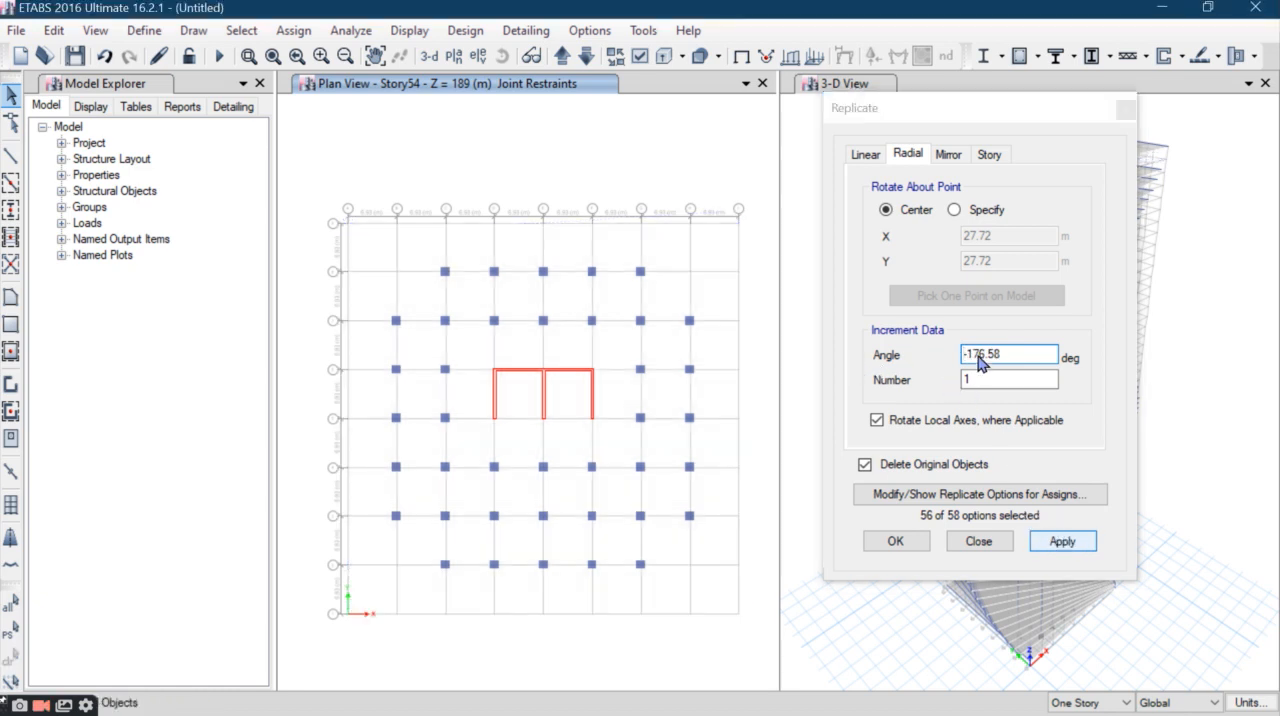
click(588, 437)
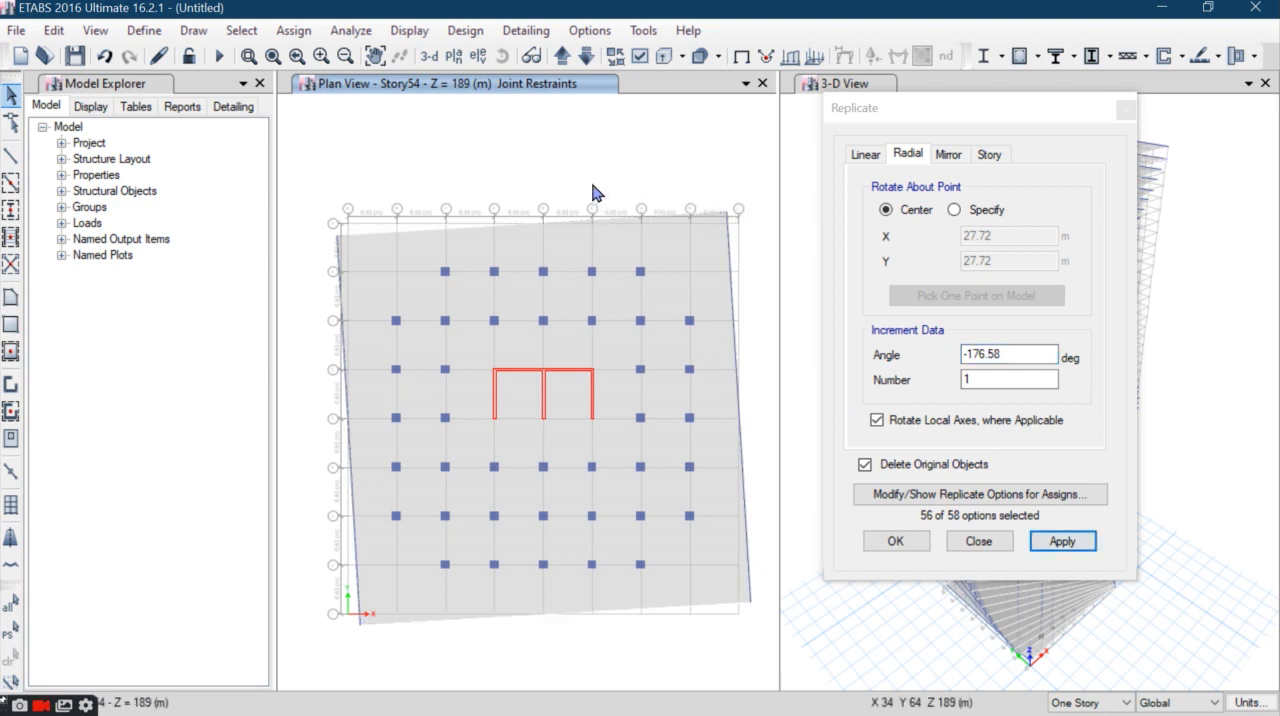
- Rotate the Story55 slab and perimeter beams by -179.85 degrees about their center, replacing the originals, and finish replicating
click(561, 55)
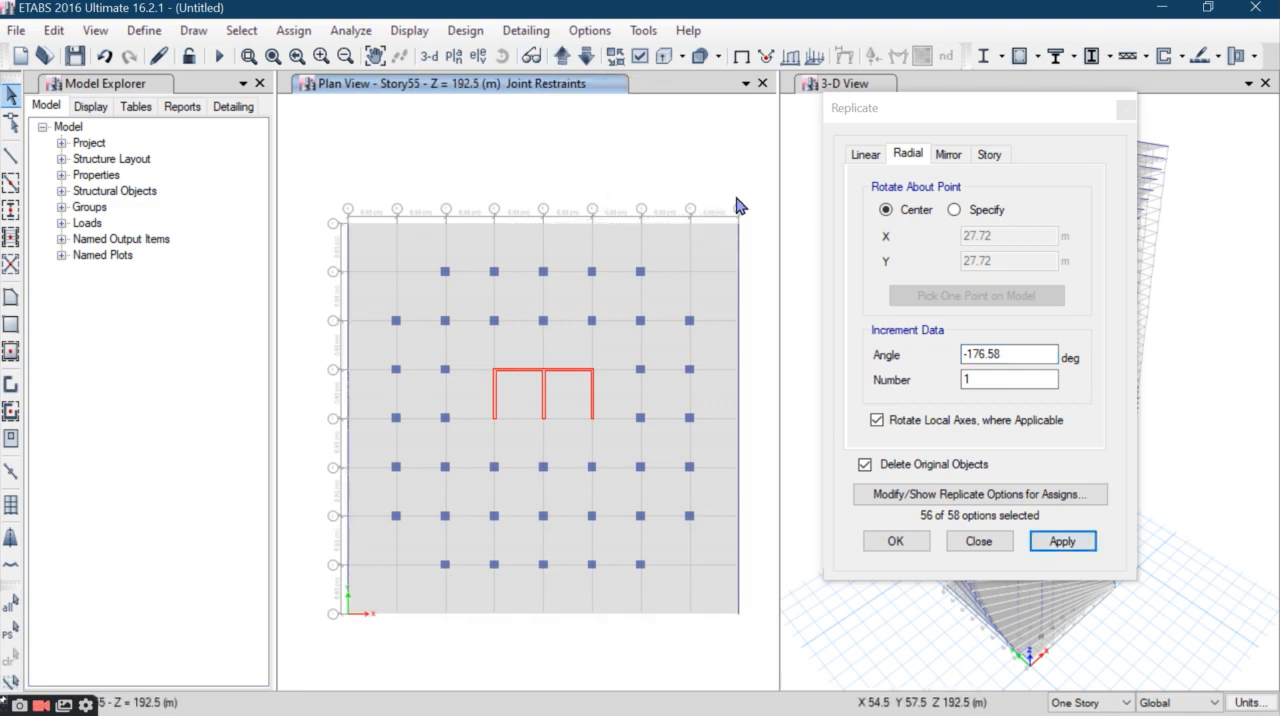
drag(750, 160, 288, 258)
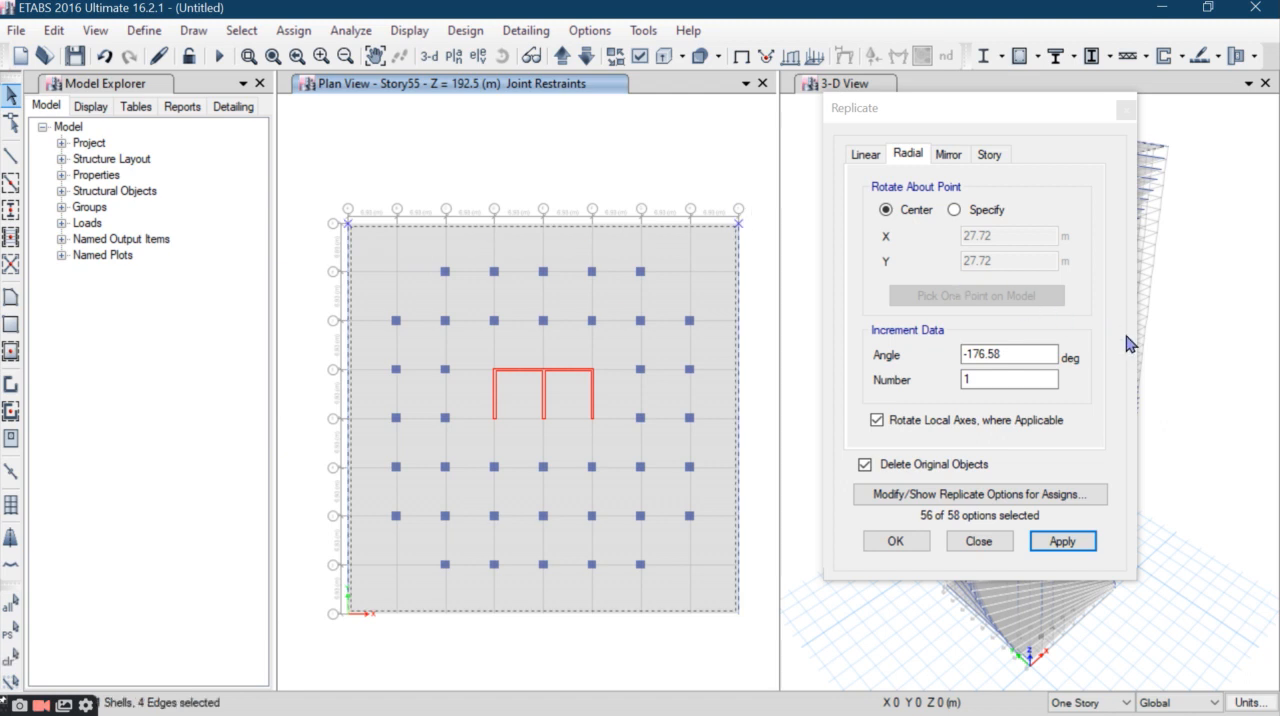
double_click(1023, 355)
text(-3.27)
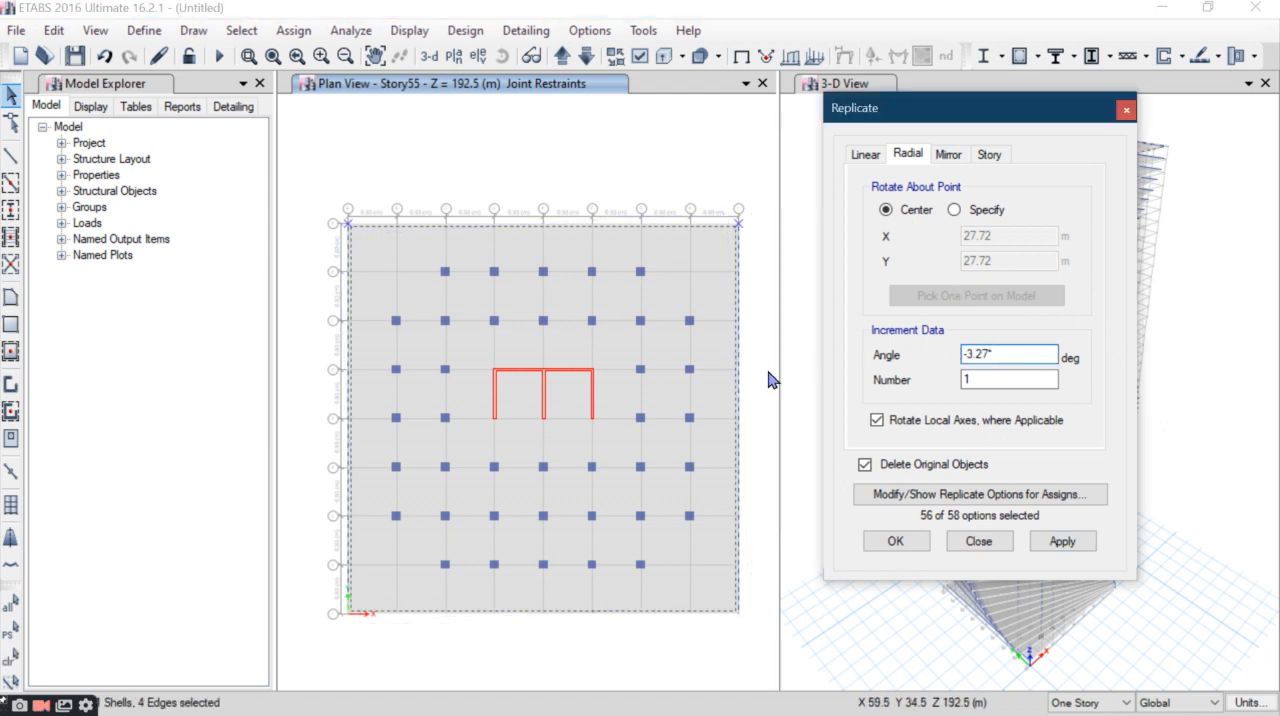
click(1057, 540)
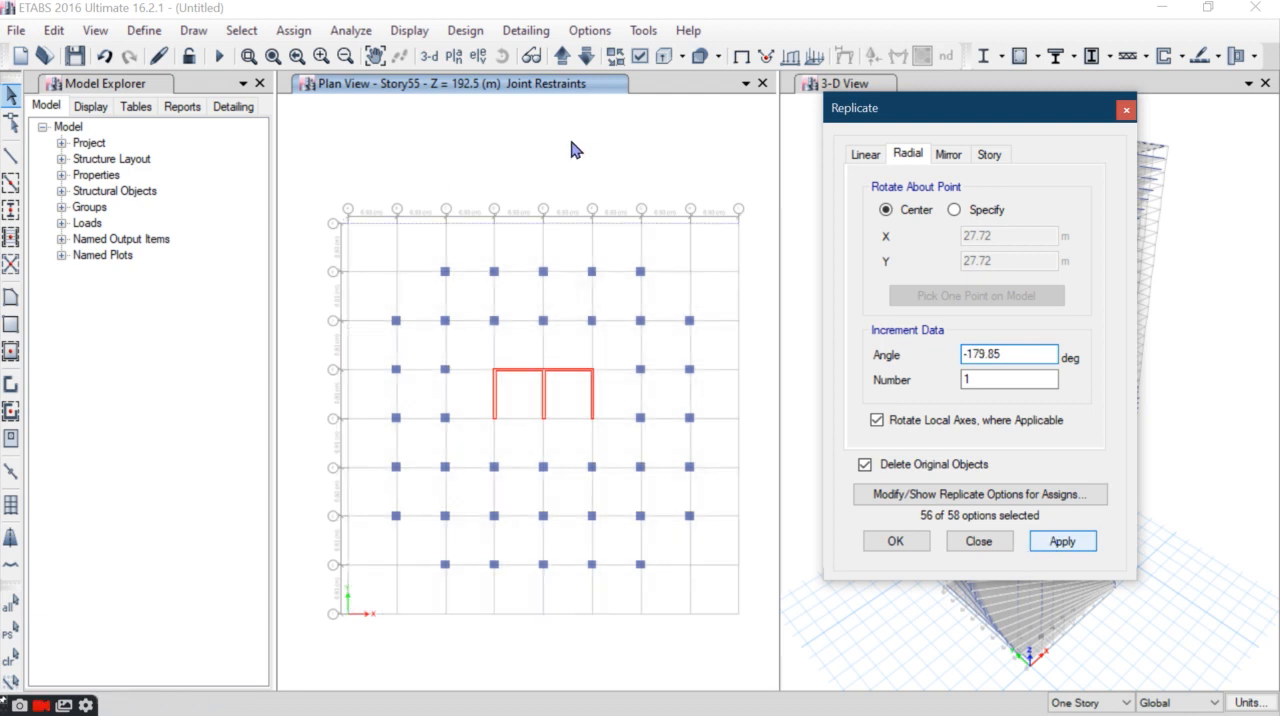
click(572, 150)
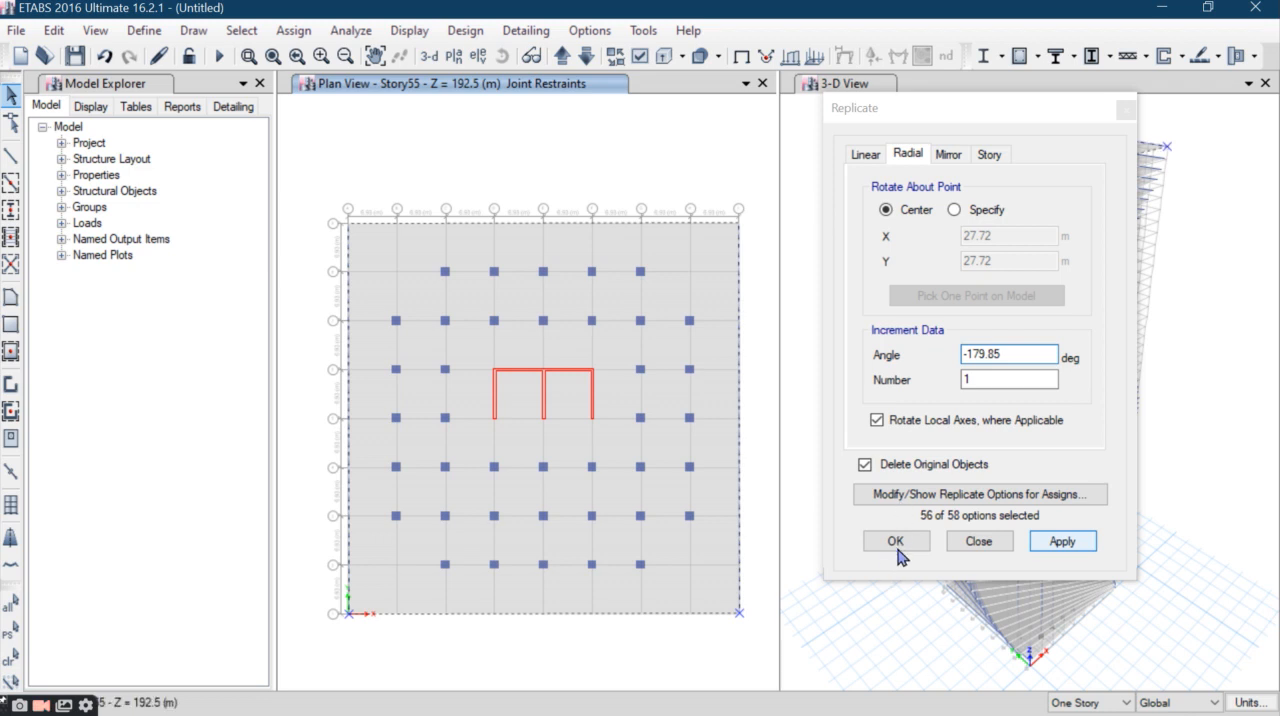
click(893, 540)
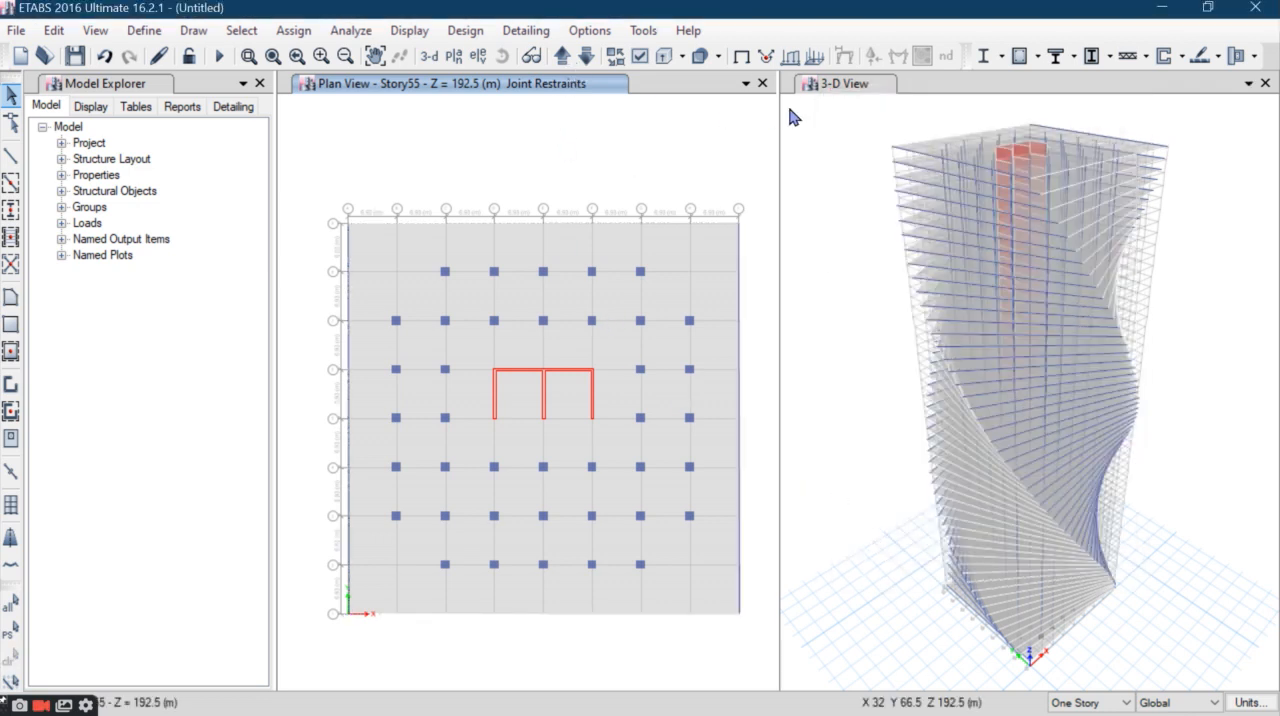
- Start drawing straight frame members in the 3-D view with the C 750*750mm M35 section
click(829, 93)
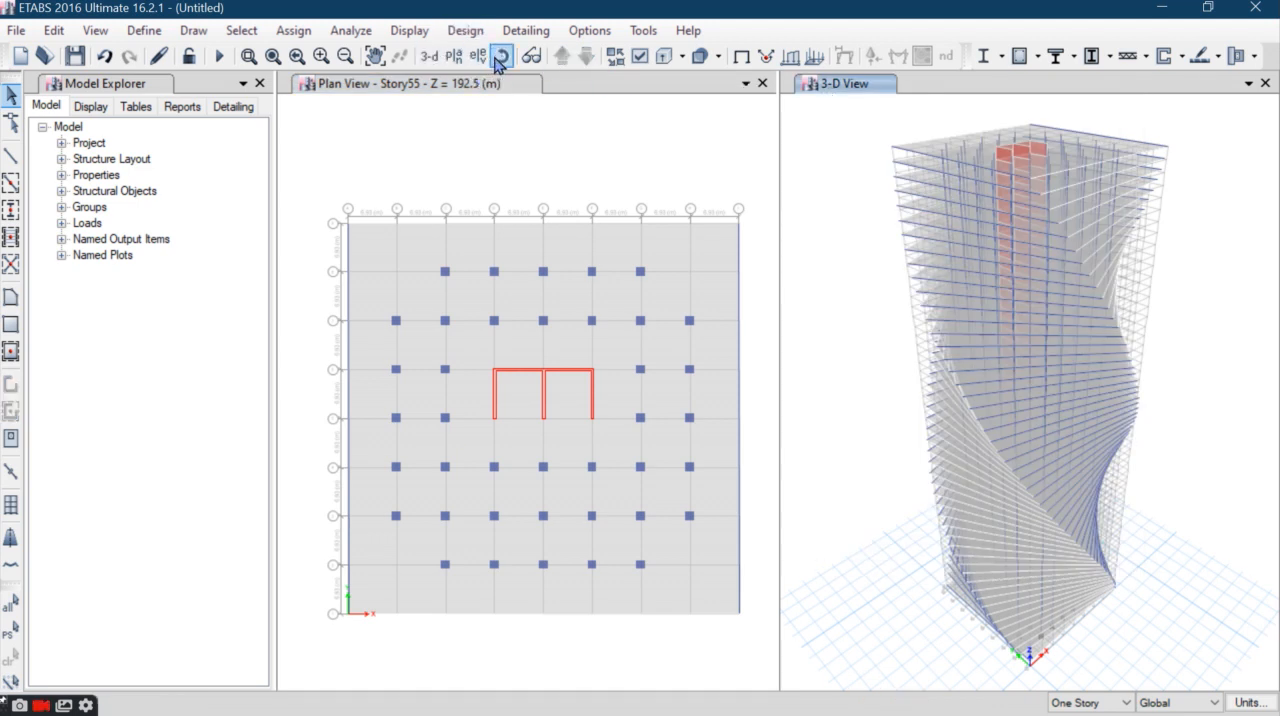
click(503, 56)
drag(1126, 328, 850, 200)
click(427, 56)
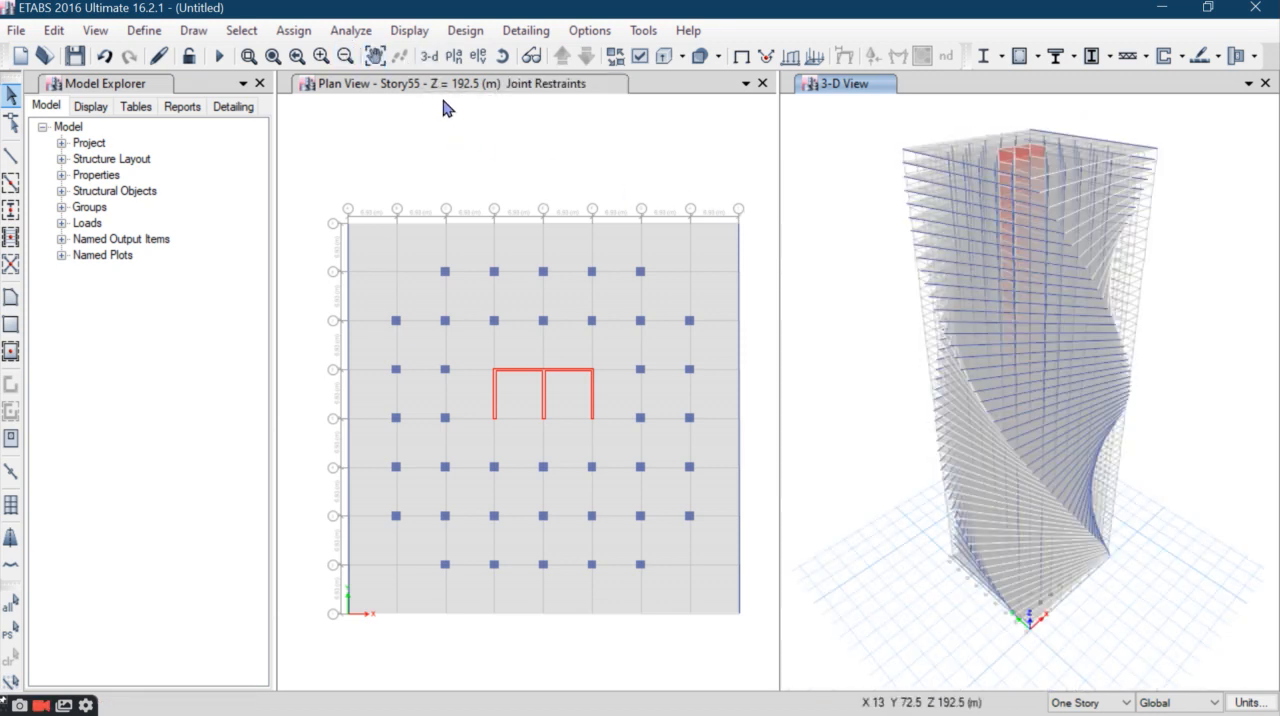
click(6, 158)
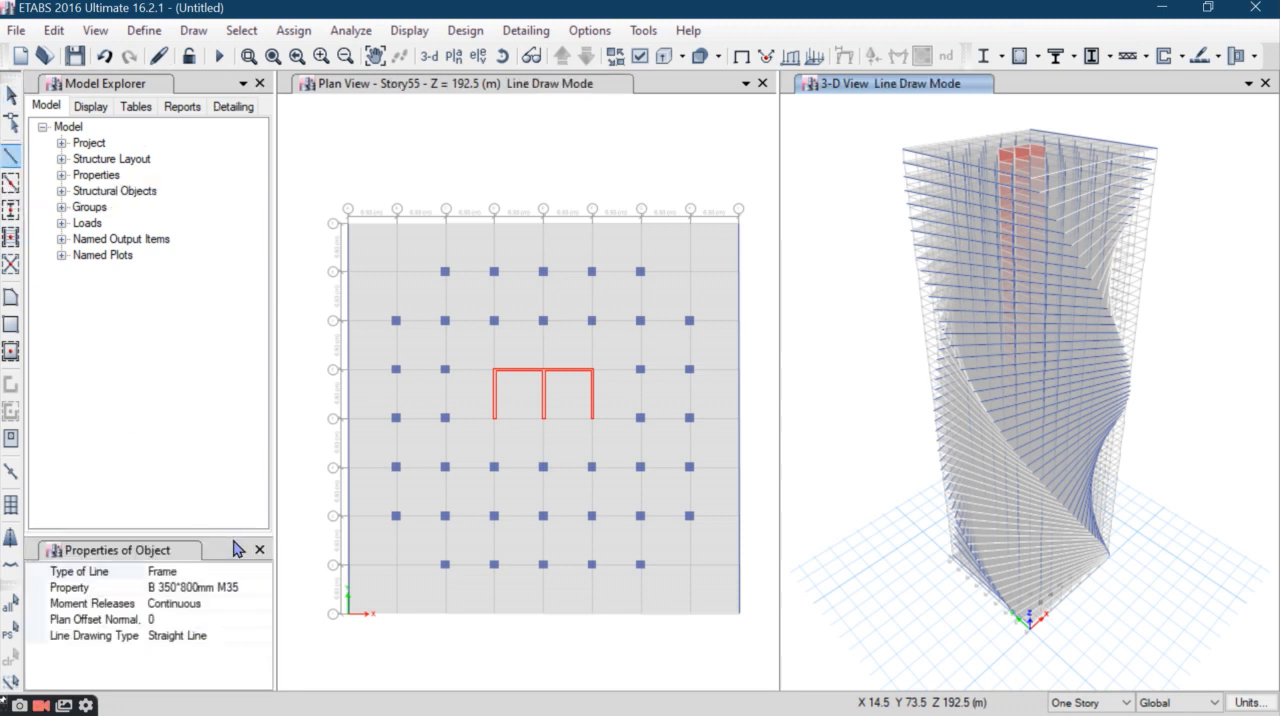
click(219, 588)
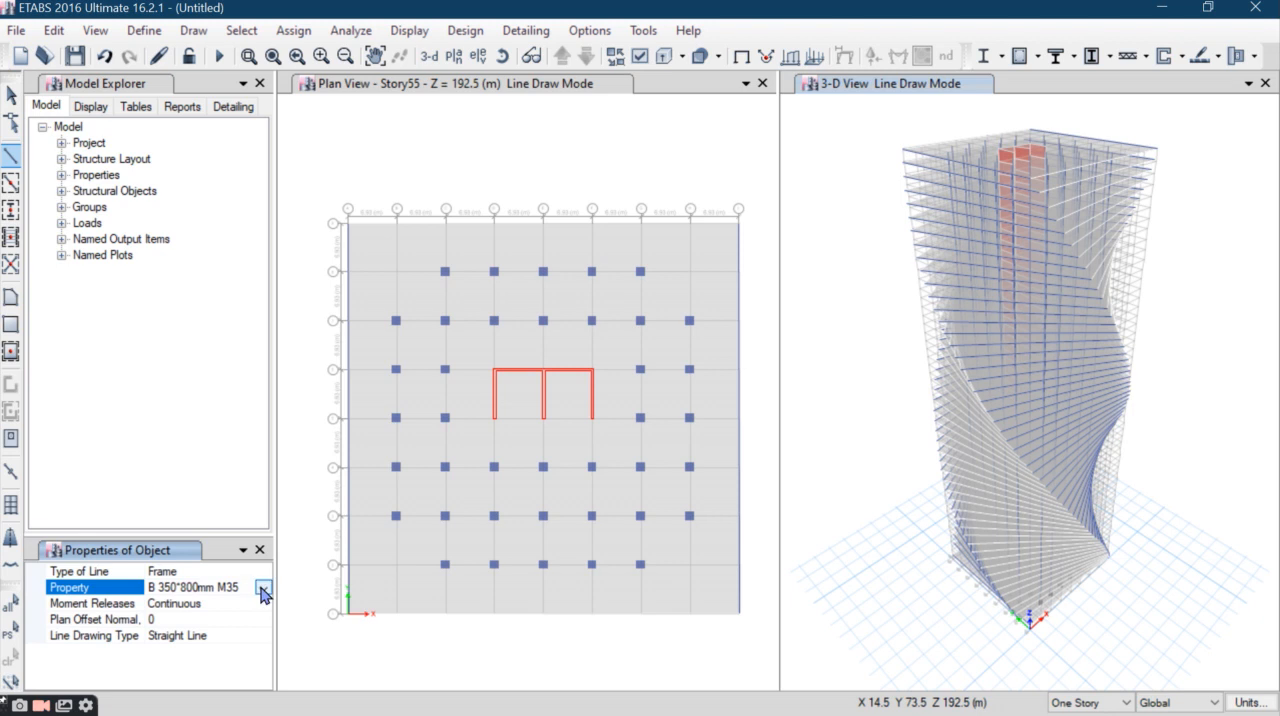
click(264, 590)
click(218, 621)
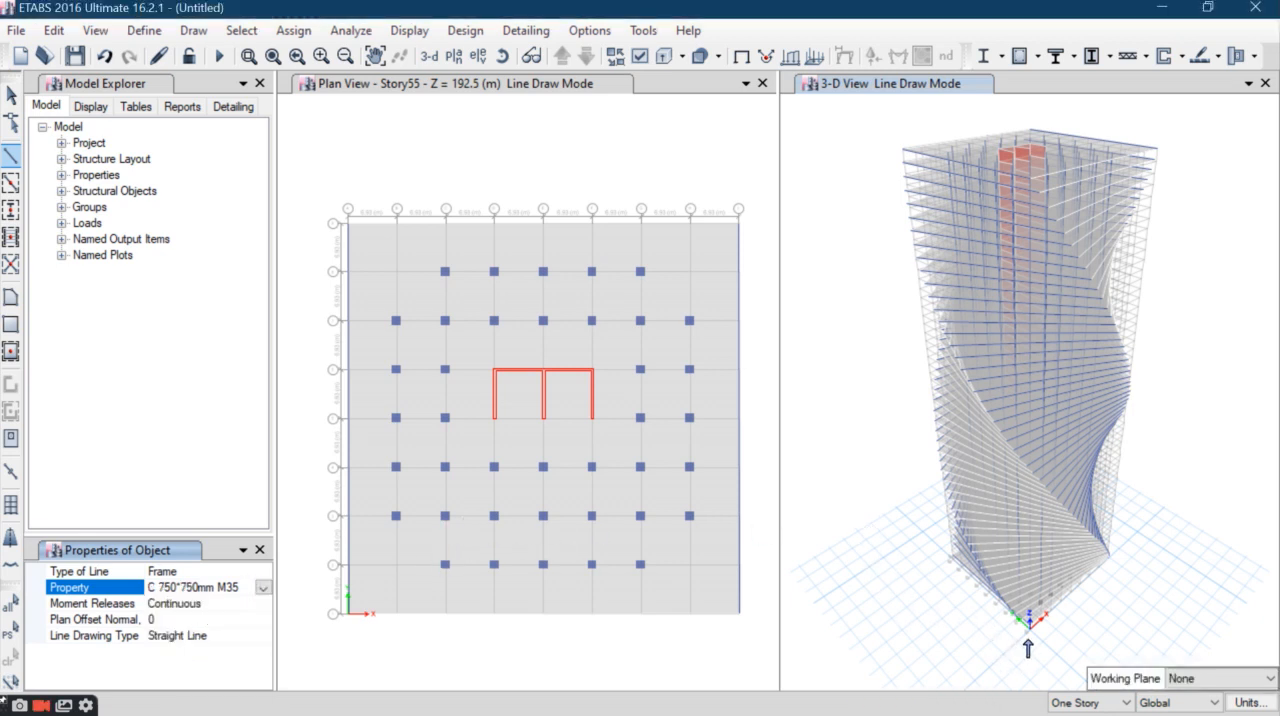
- Draw a column from the base at grid point A 1 through the slab-corner joints of the lowest stories
scroll(1027, 648, up, 8)
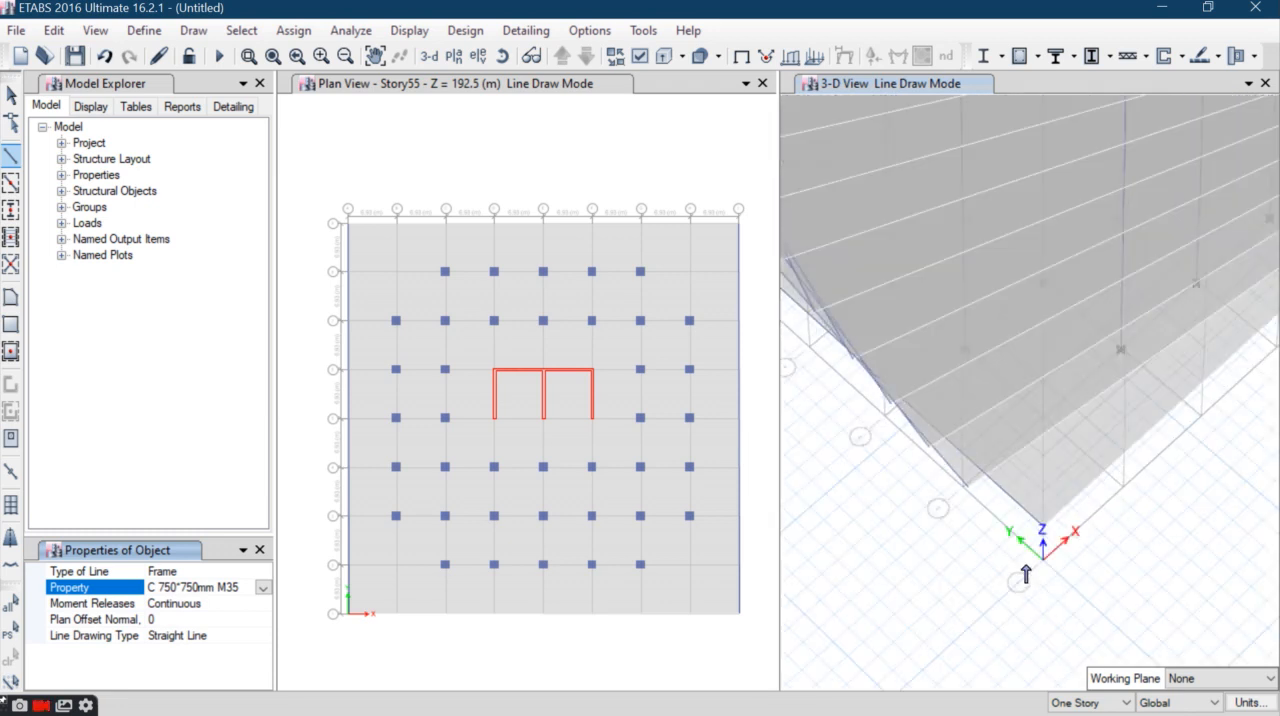
click(1025, 572)
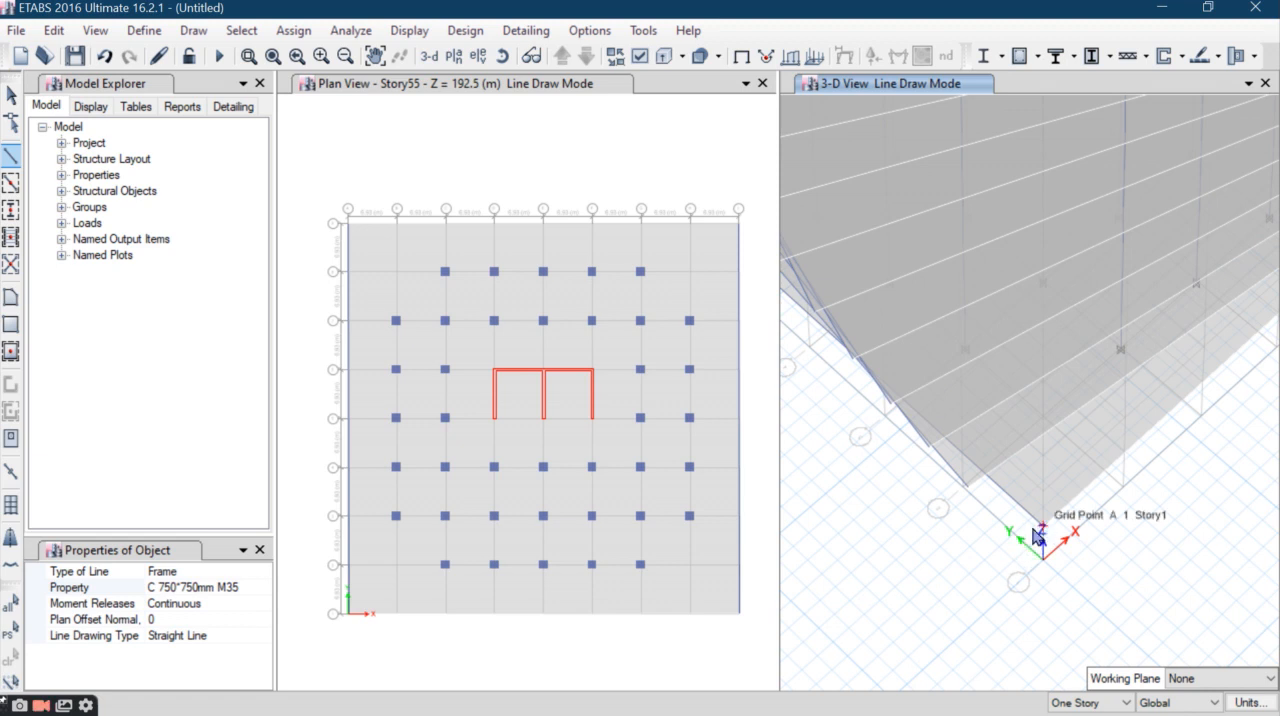
click(964, 512)
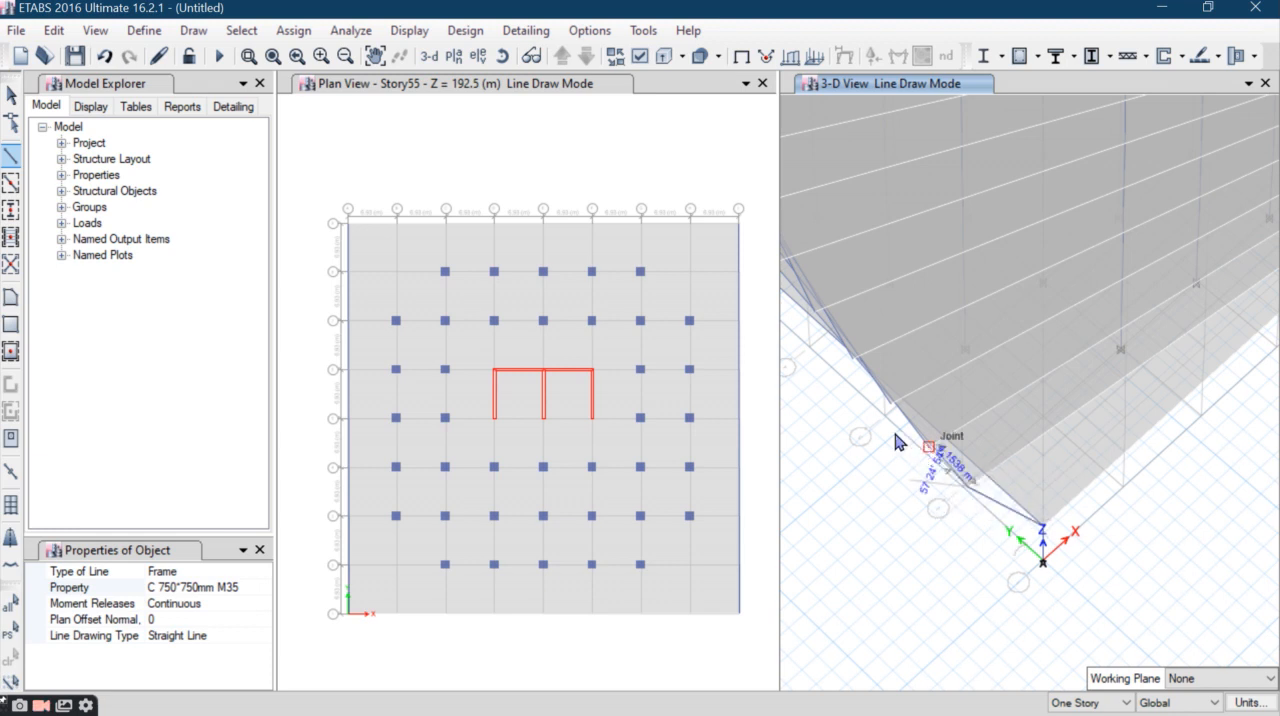
click(929, 447)
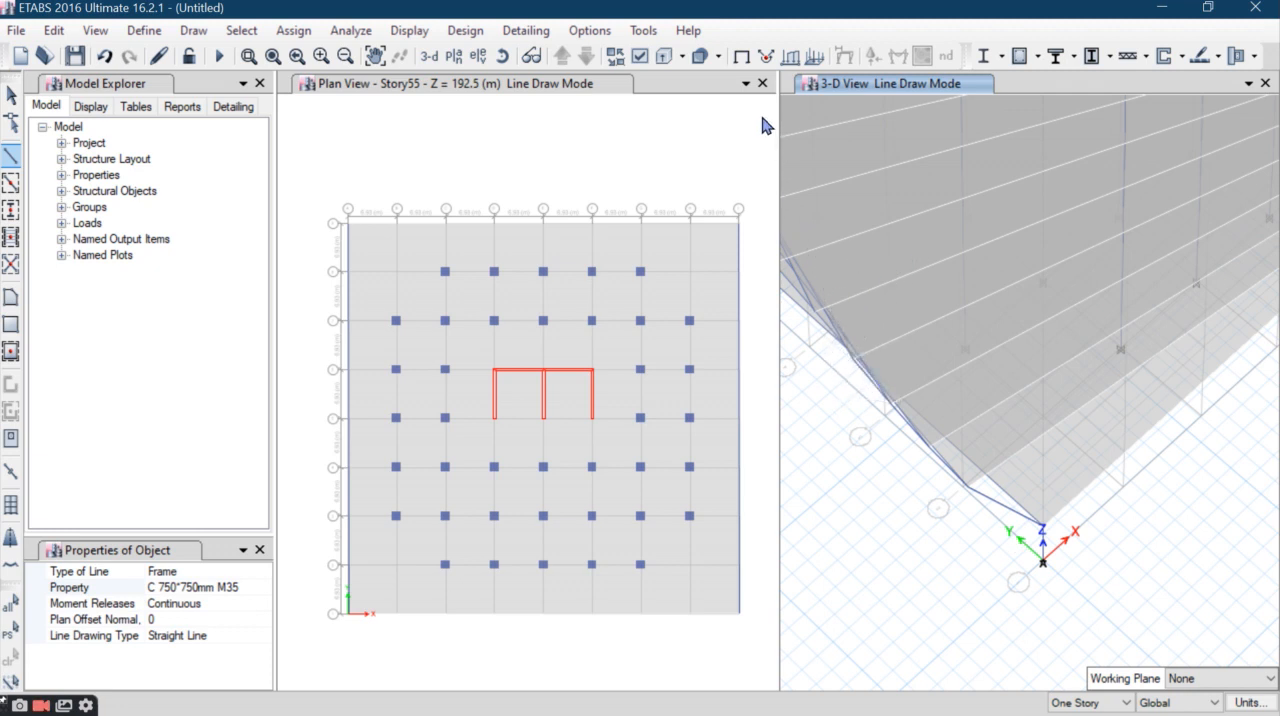
- Close the plan view and extend the inclined corner column joint by joint through about the eleventh story
click(762, 84)
click(762, 84)
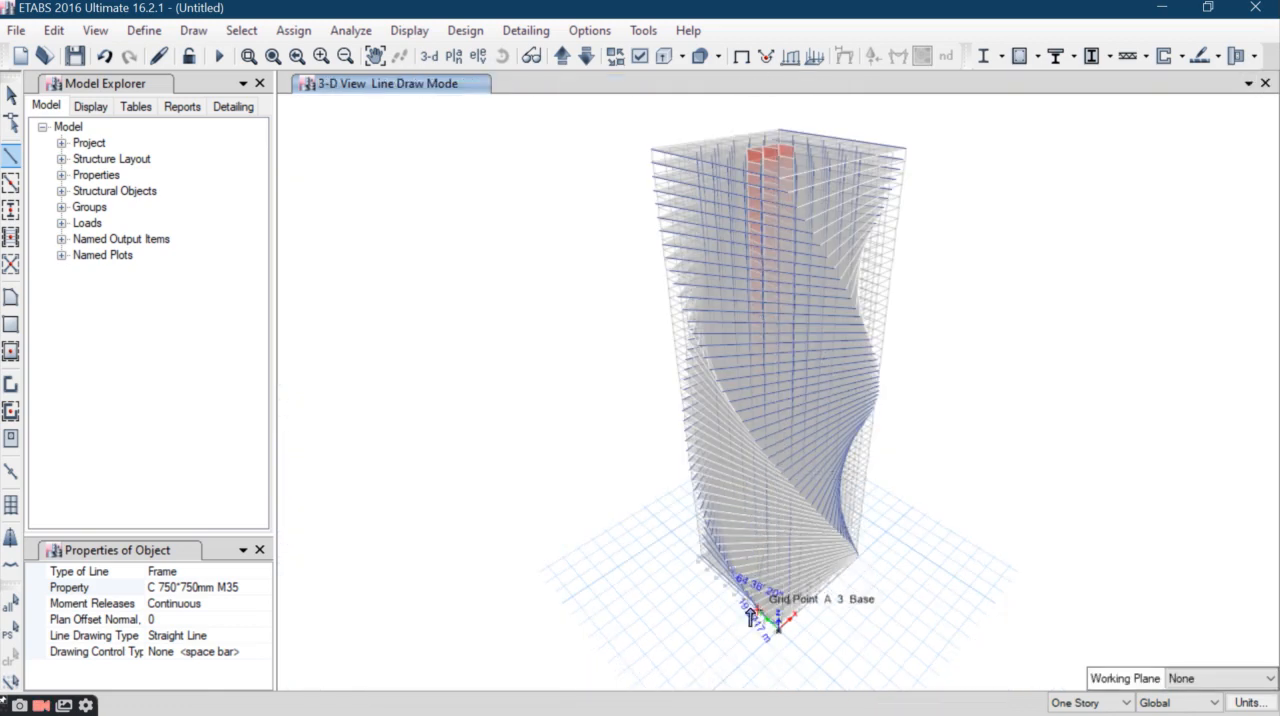
scroll(752, 617, up, 5)
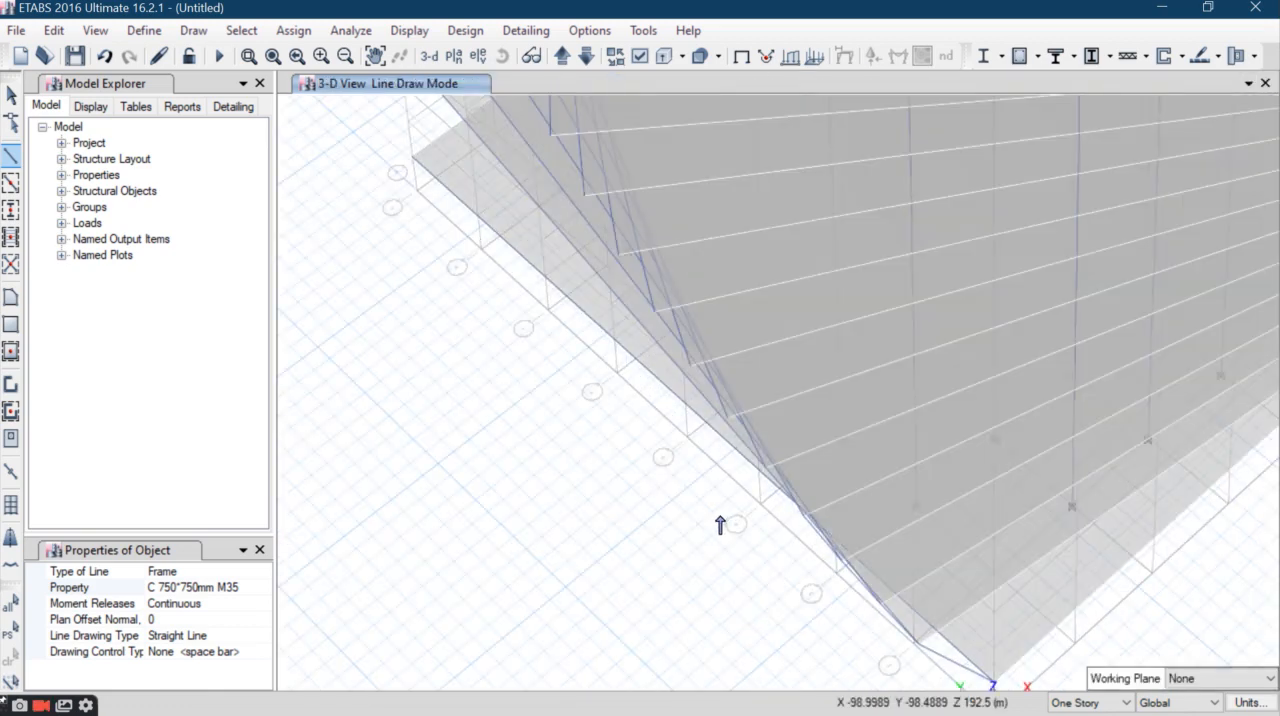
click(804, 514)
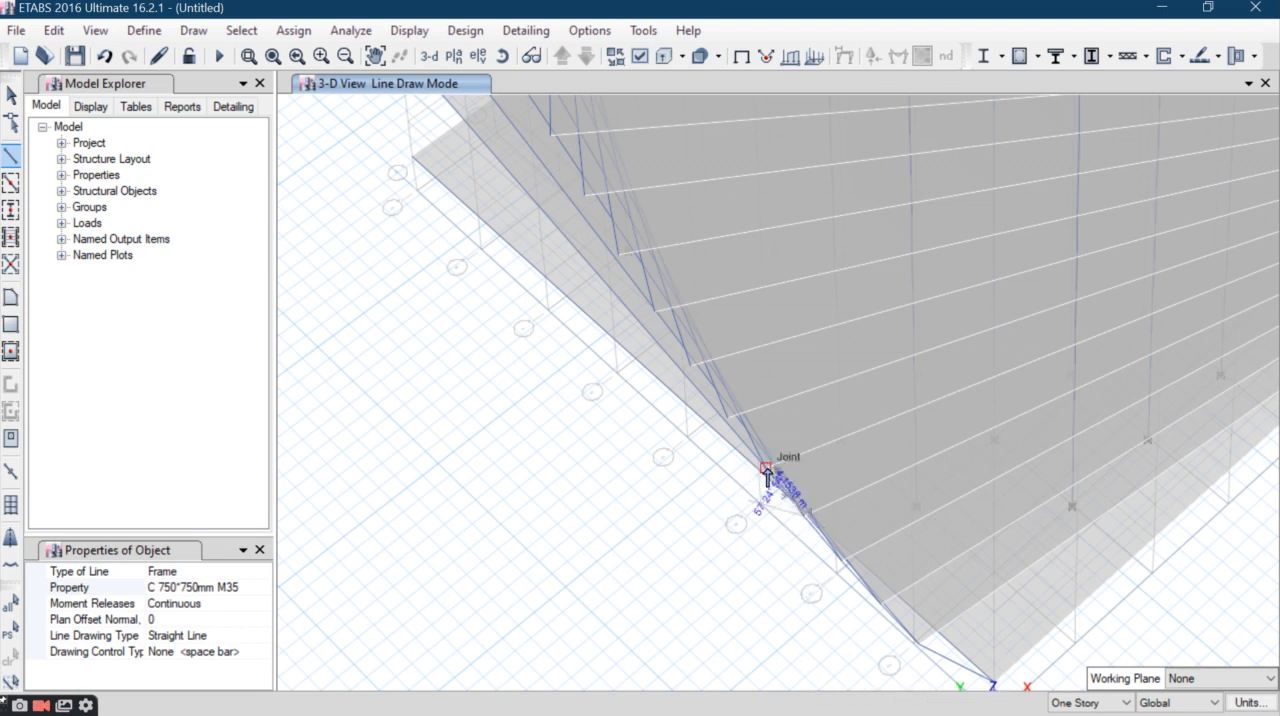
click(767, 469)
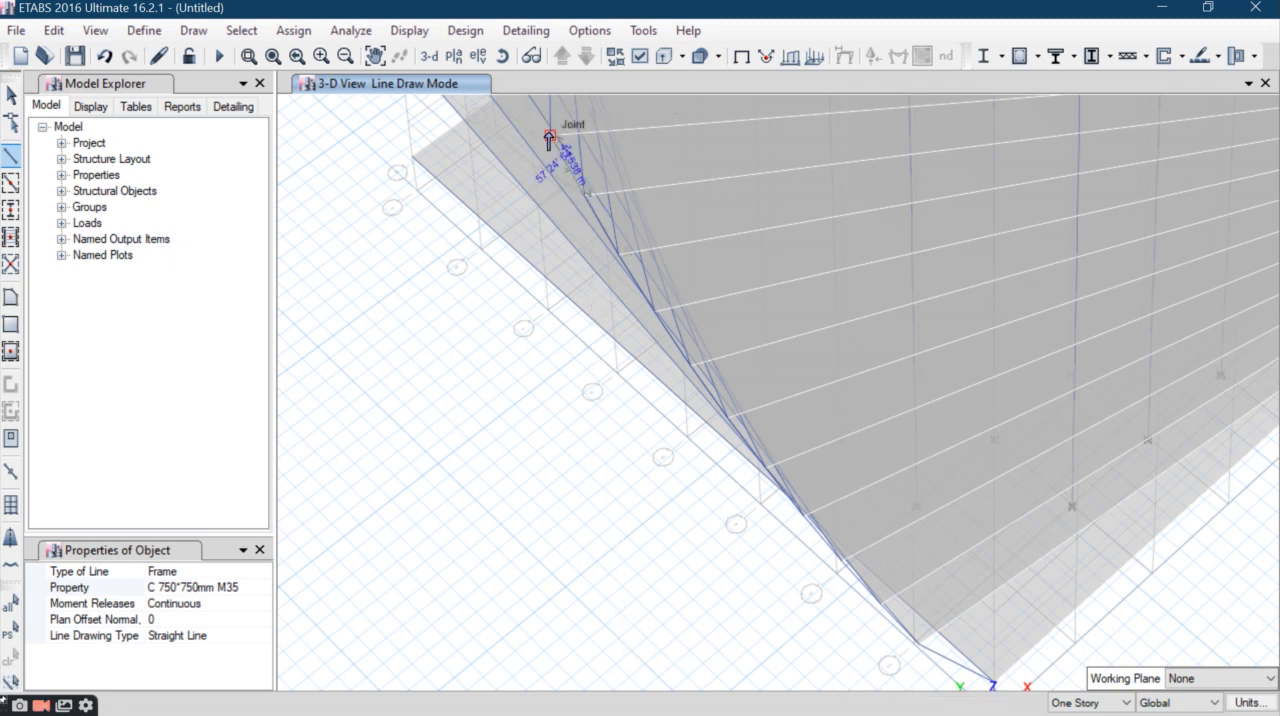
- Continue the C 750*750mm M35 corner column along the slab corners up to just below the tower's mid-height
middle_drag(591, 179, 689, 381)
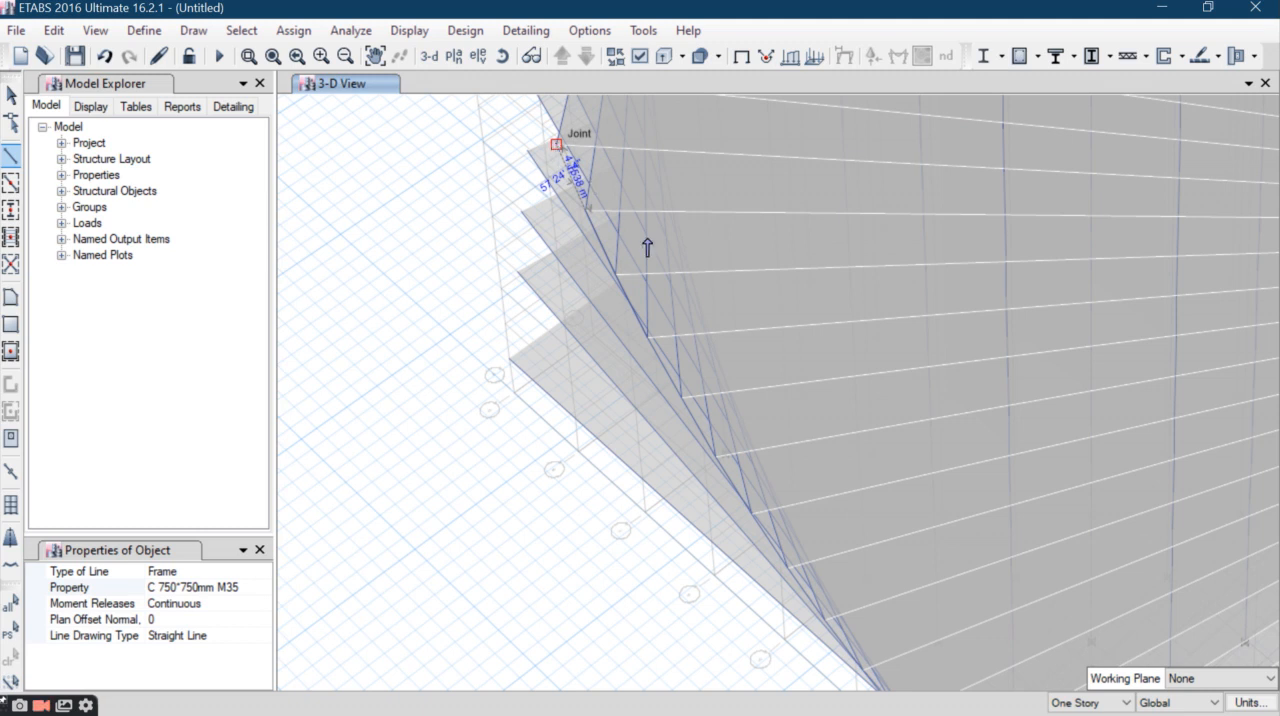
middle_drag(647, 252, 712, 570)
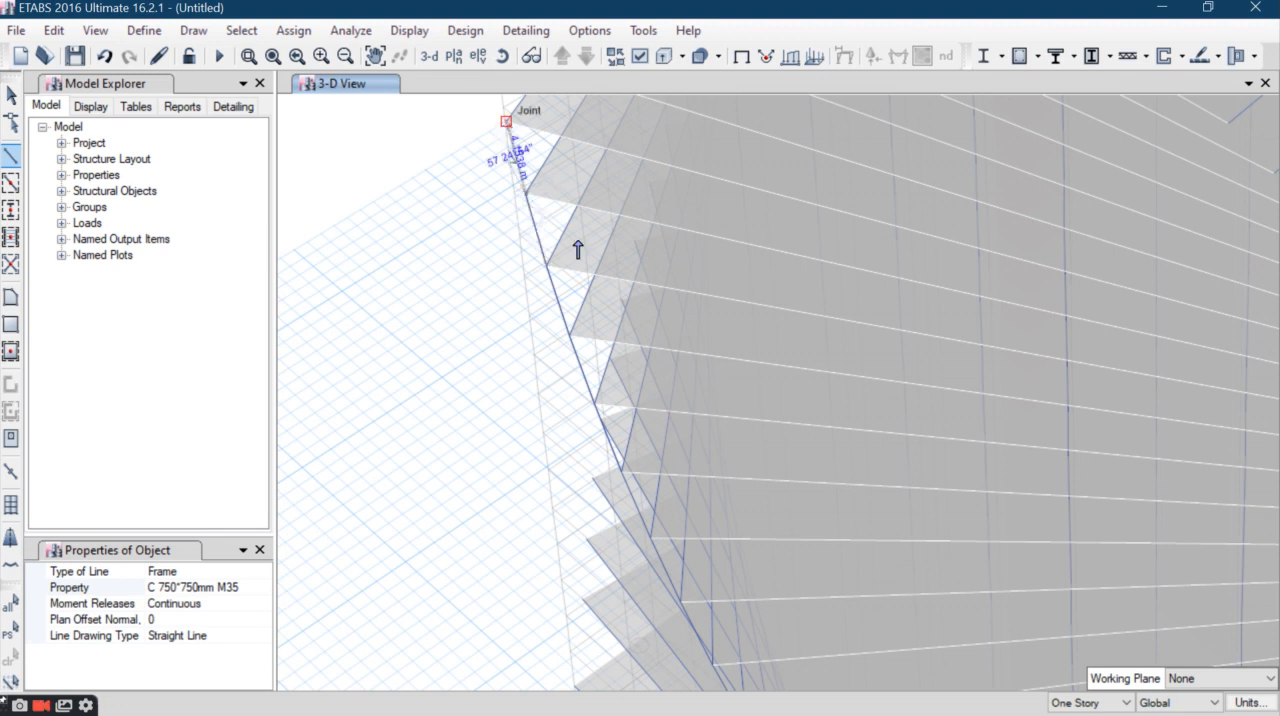
middle_drag(580, 263, 537, 503)
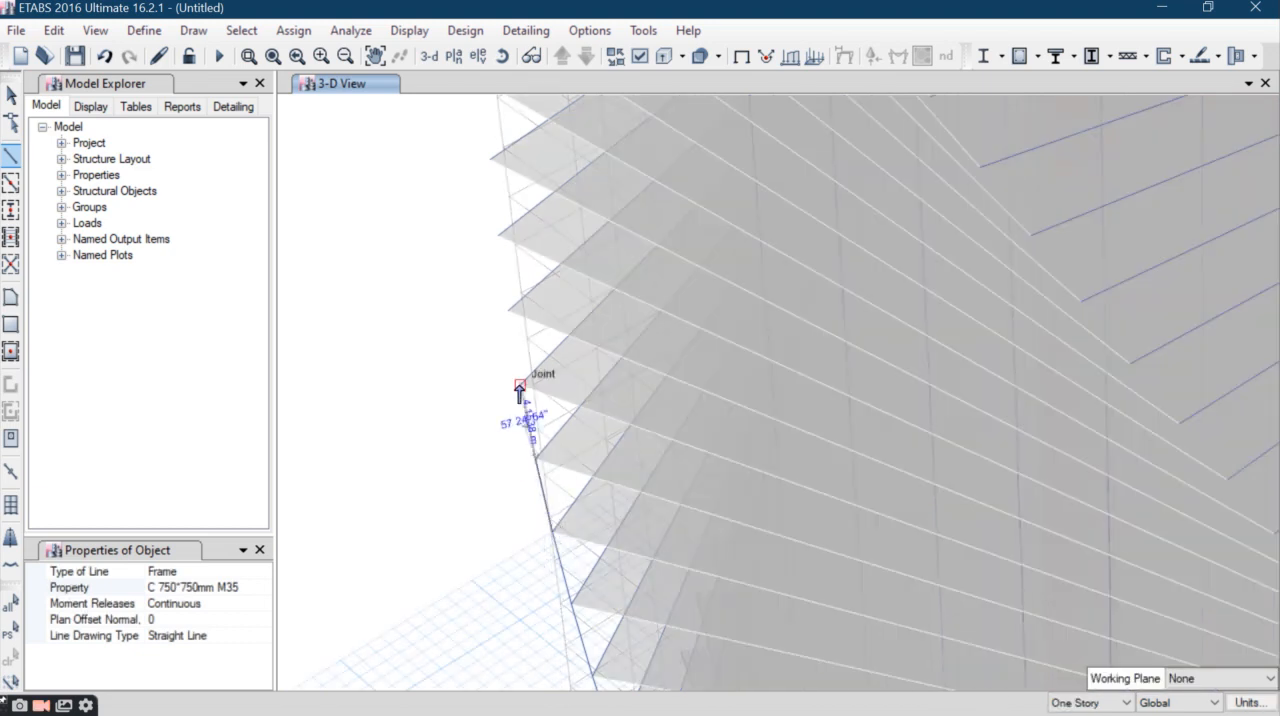
click(520, 385)
click(508, 310)
click(498, 236)
click(490, 160)
- Carry the corner column past the tower's mid-height, connecting each successive slab-corner joint with one segment per story
middle_drag(542, 252, 588, 560)
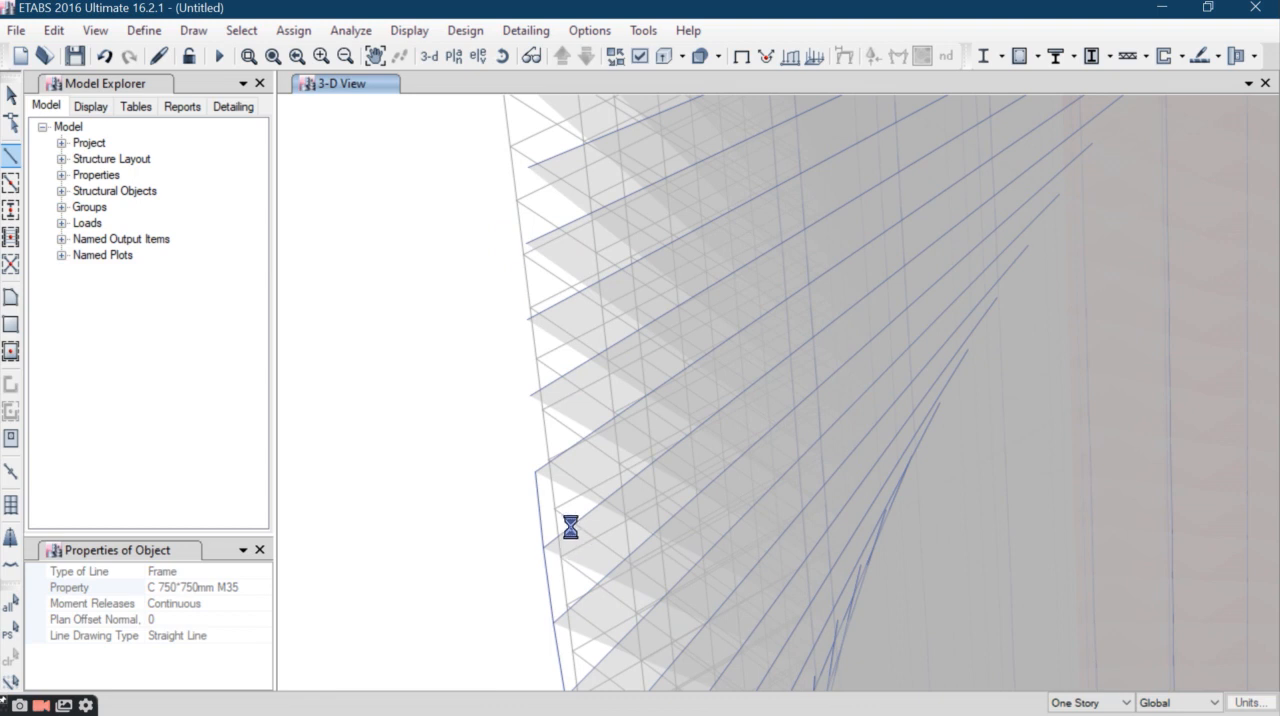
click(530, 396)
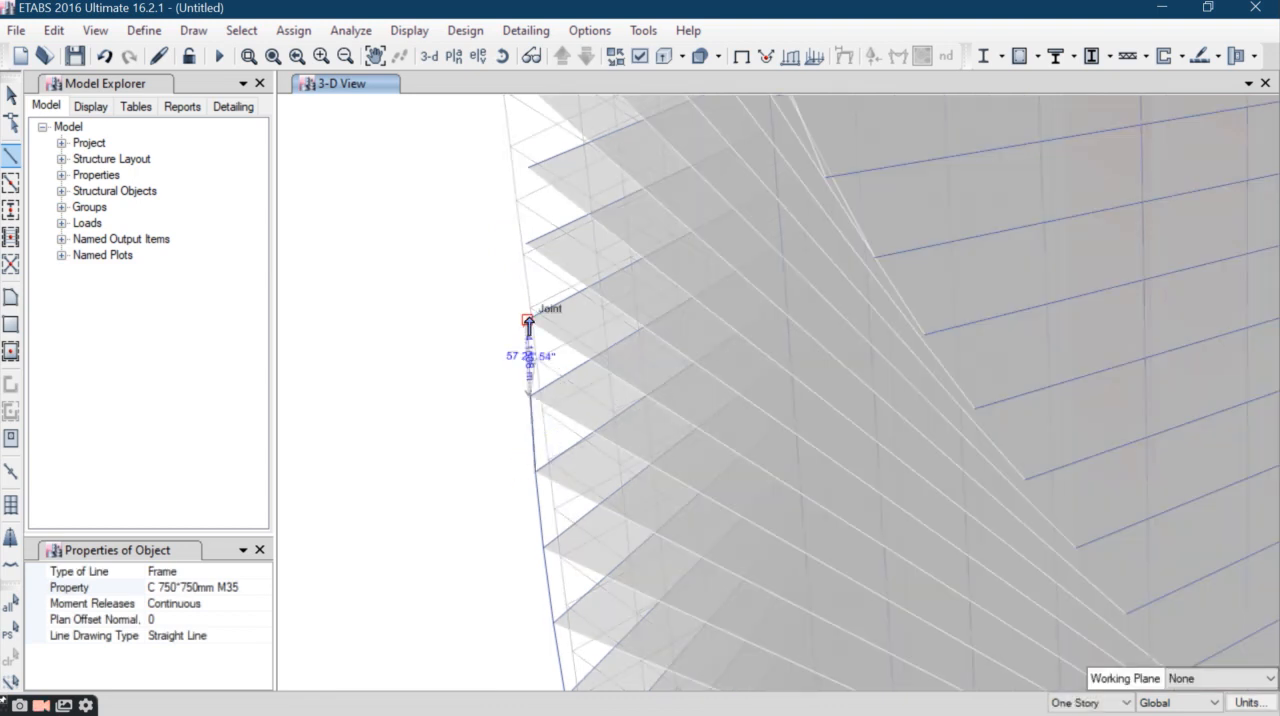
click(525, 262)
click(522, 214)
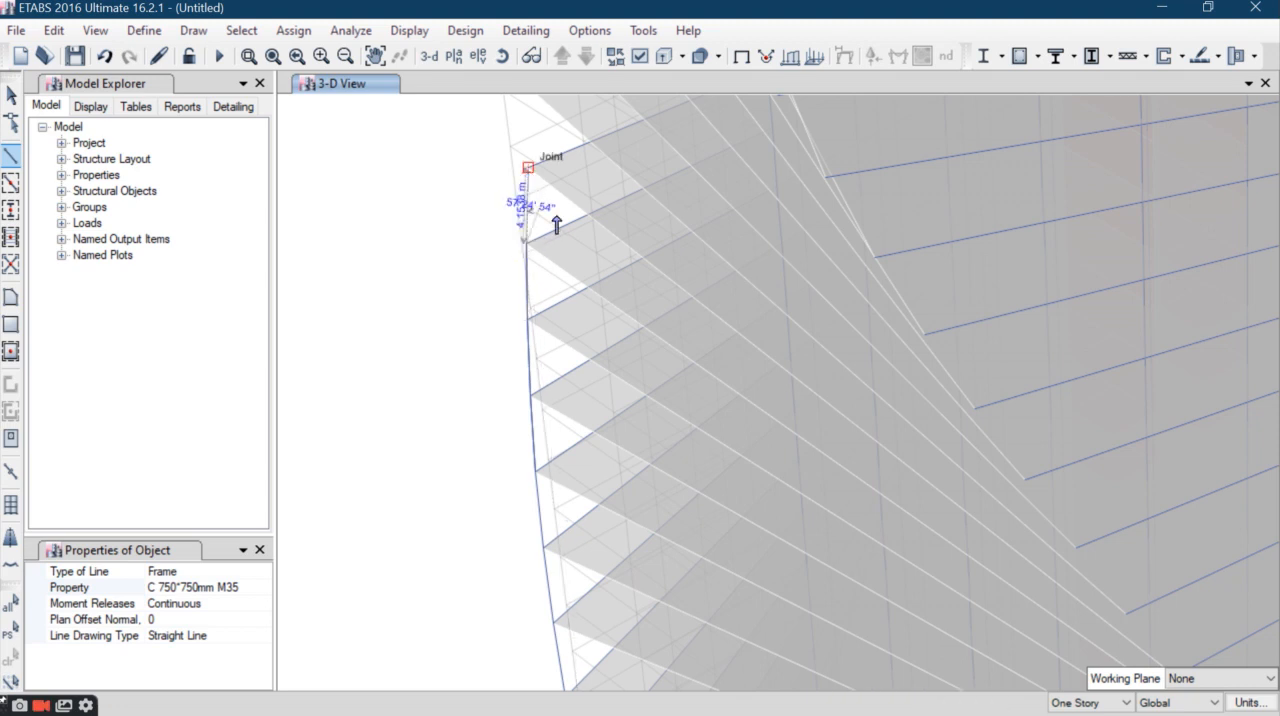
click(556, 218)
middle_drag(557, 218, 557, 517)
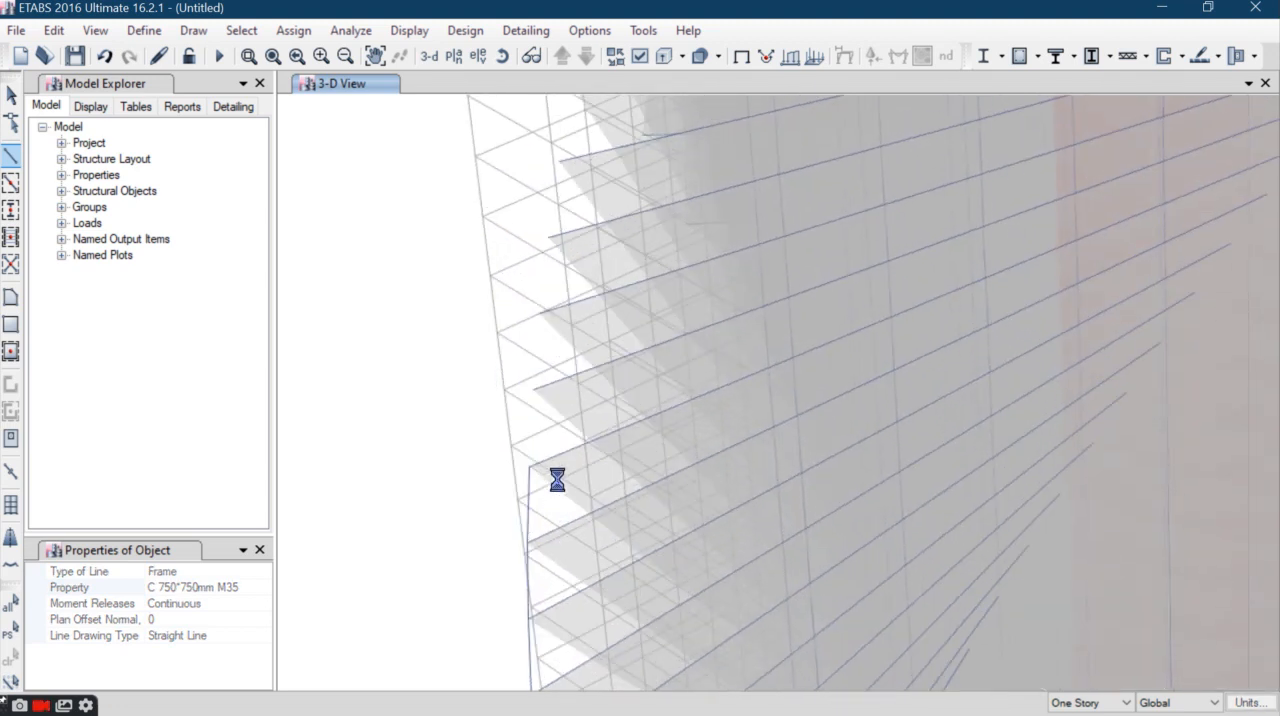
click(540, 318)
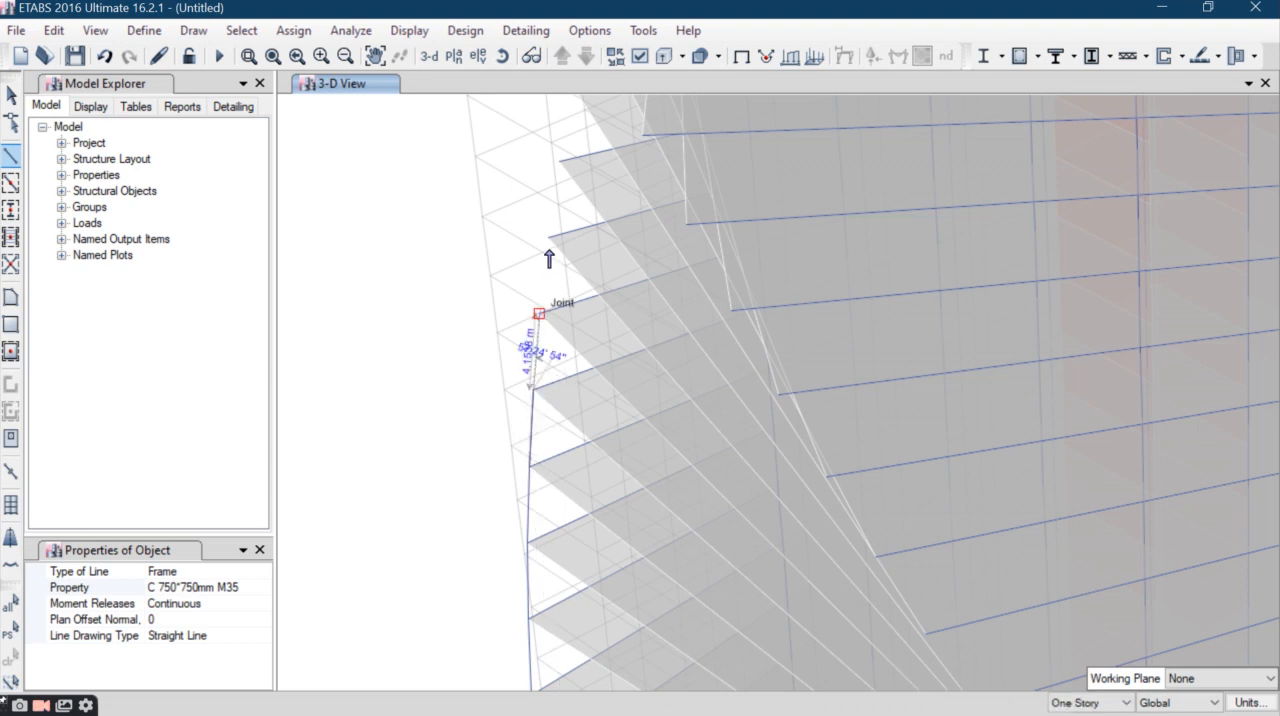
click(539, 313)
click(548, 238)
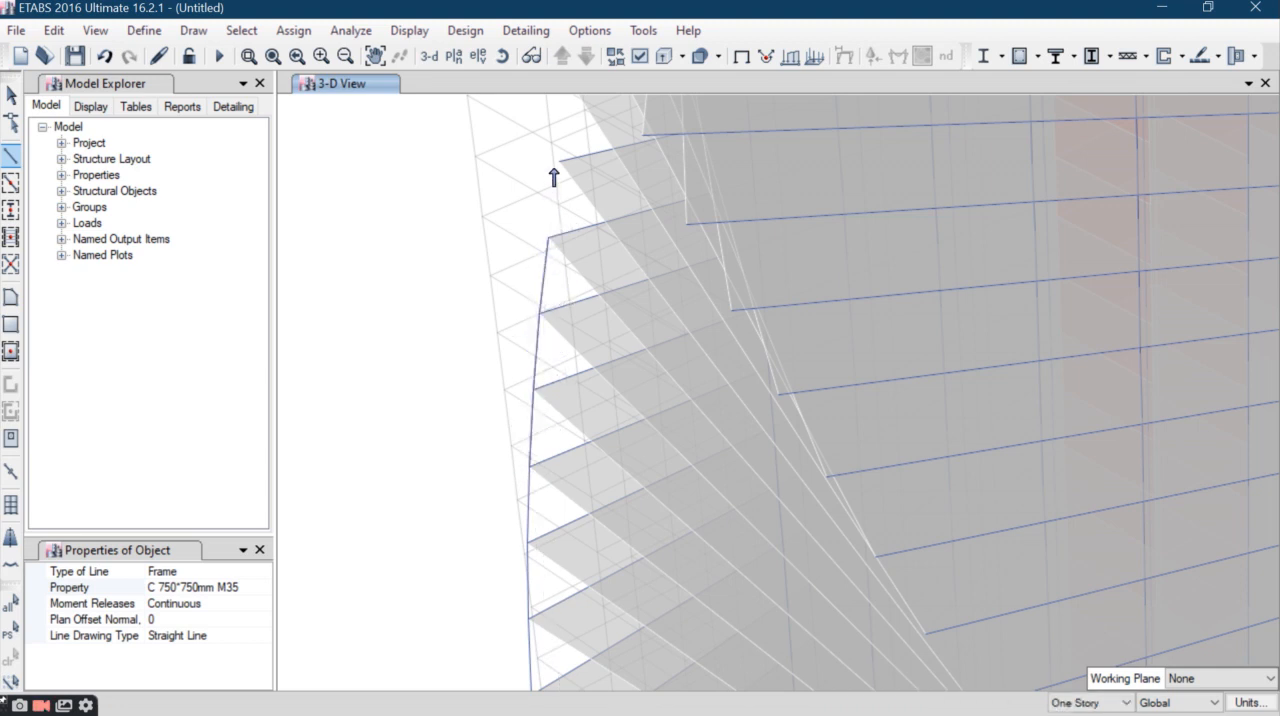
click(559, 161)
- Extend the corner column through the next slab-corner joints up to about two thirds of the tower's height
middle_drag(606, 231, 609, 508)
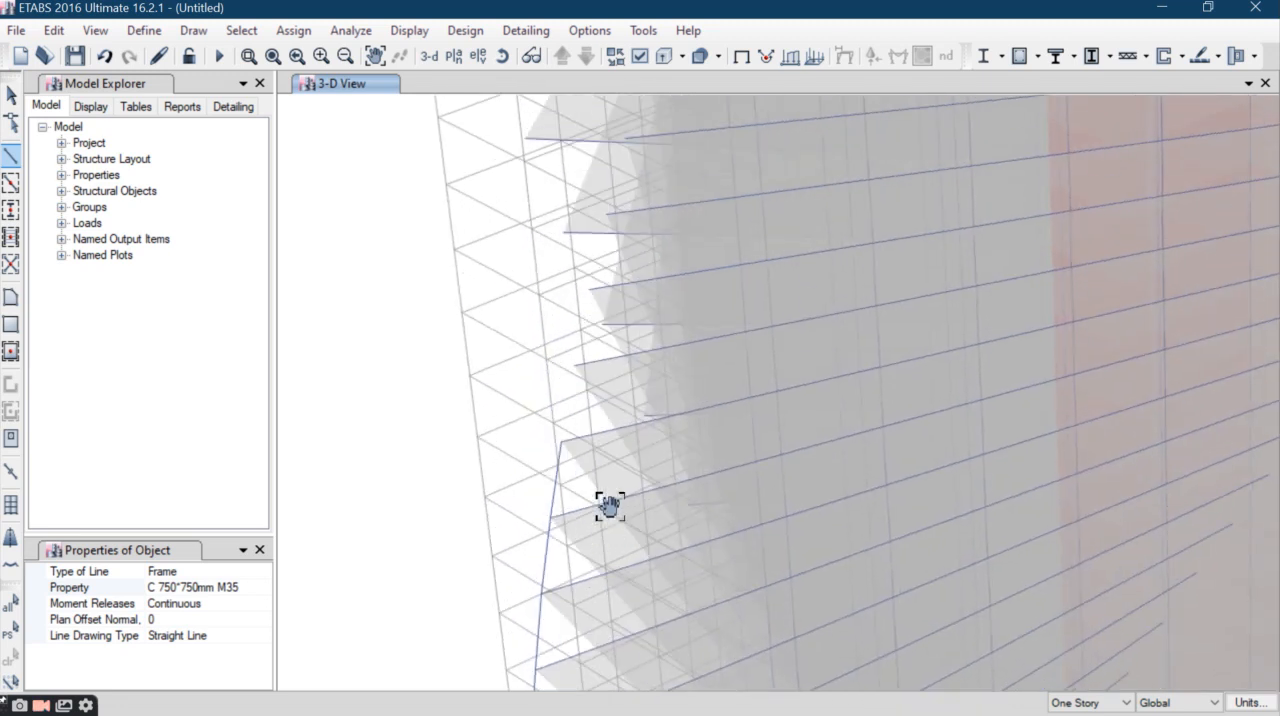
click(502, 56)
mouse_move(633, 480)
mouse_down()
mouse_move(697, 463)
mouse_move(635, 441)
mouse_move(489, 514)
mouse_move(457, 569)
mouse_up()
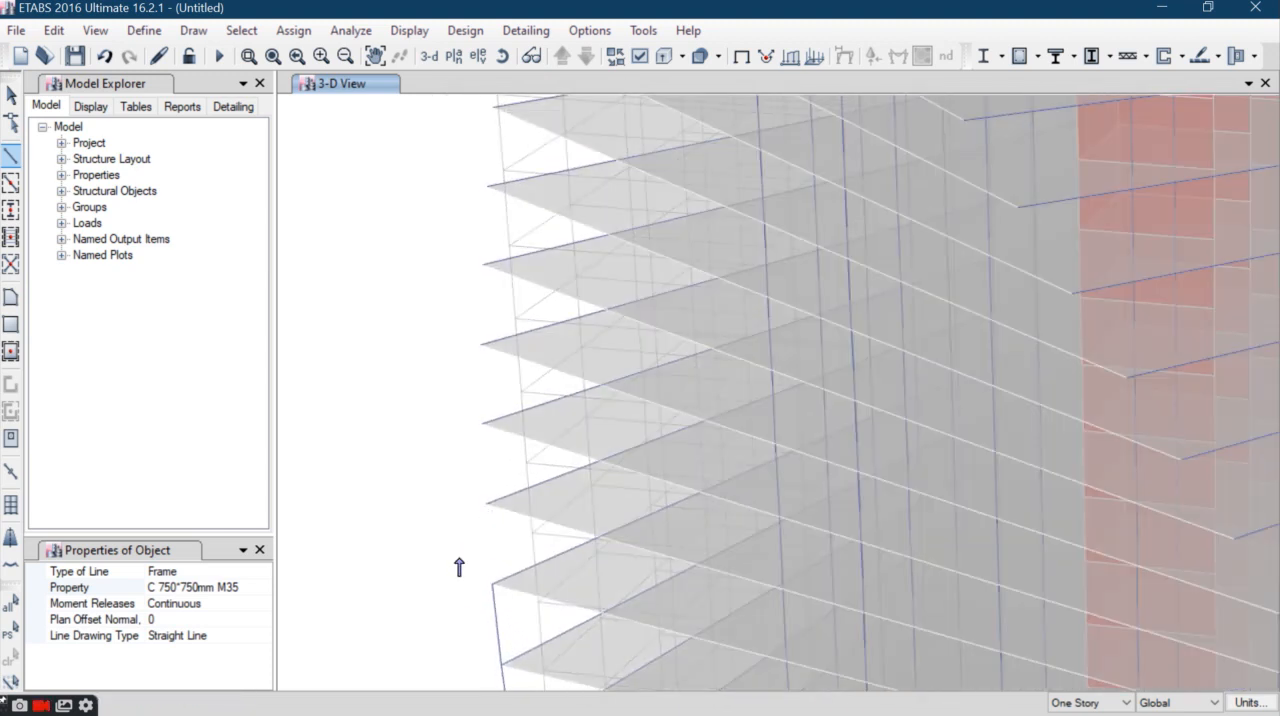
click(486, 504)
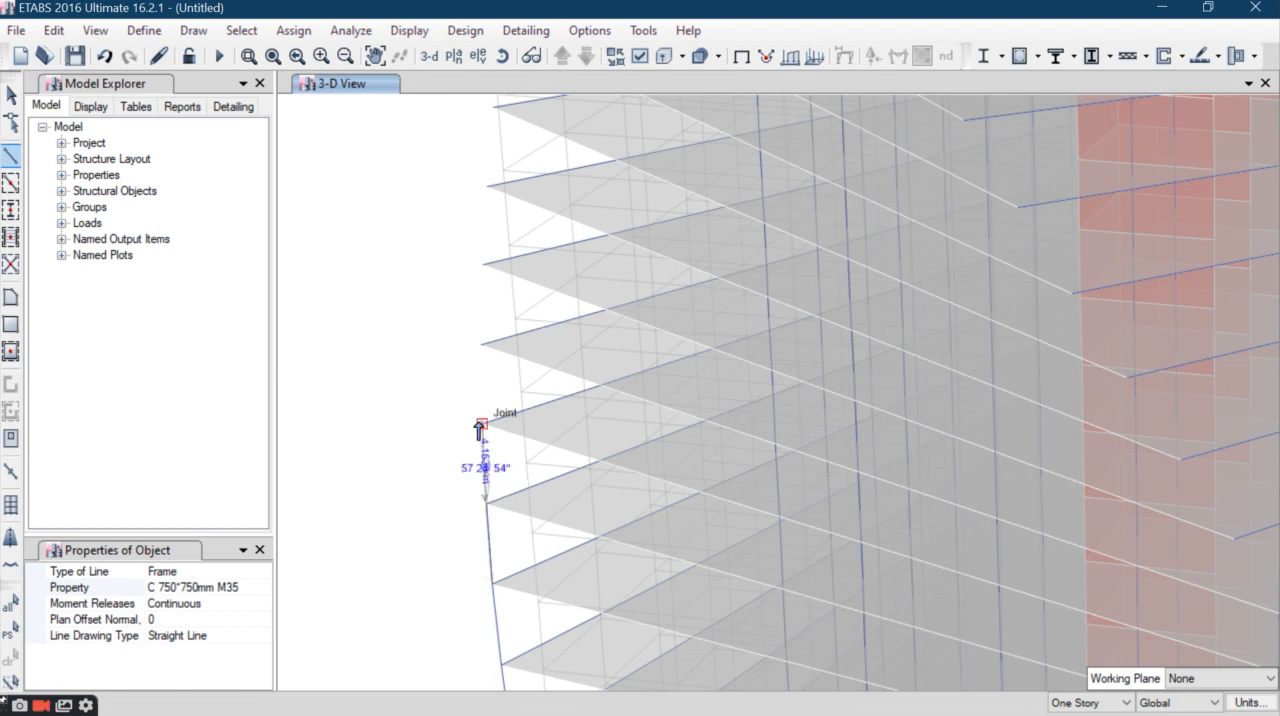
click(482, 423)
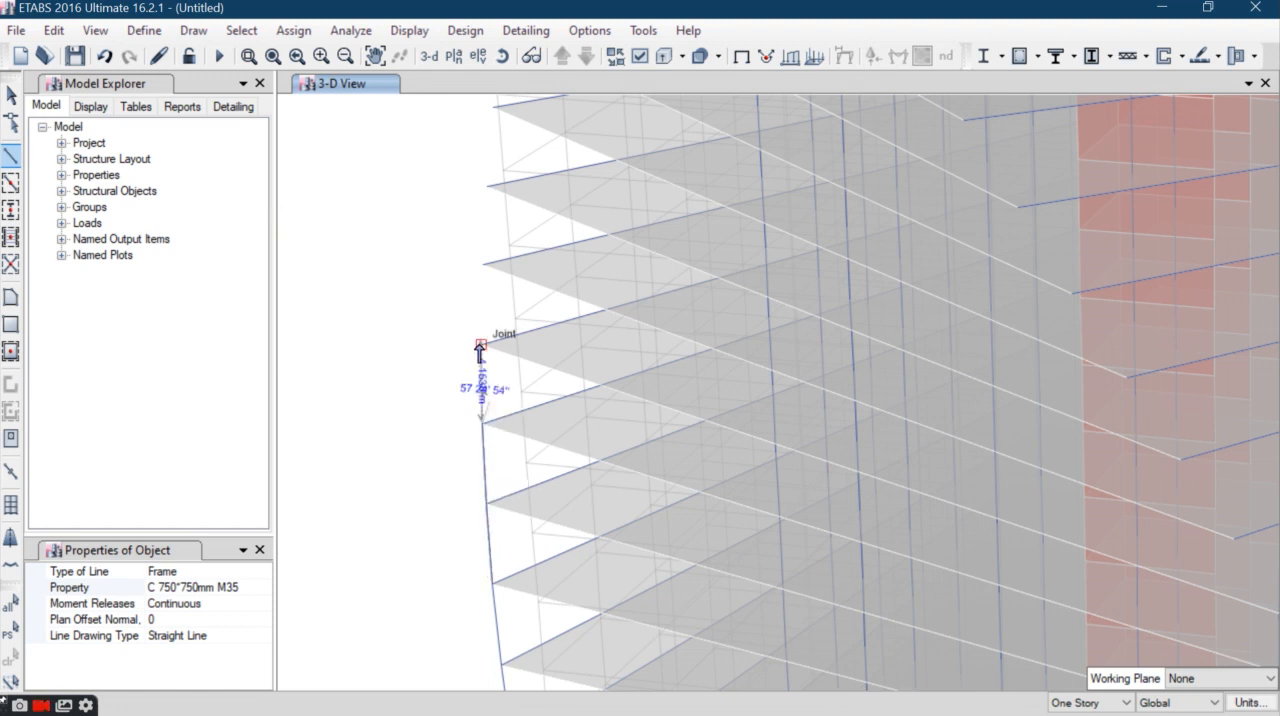
click(484, 288)
click(484, 225)
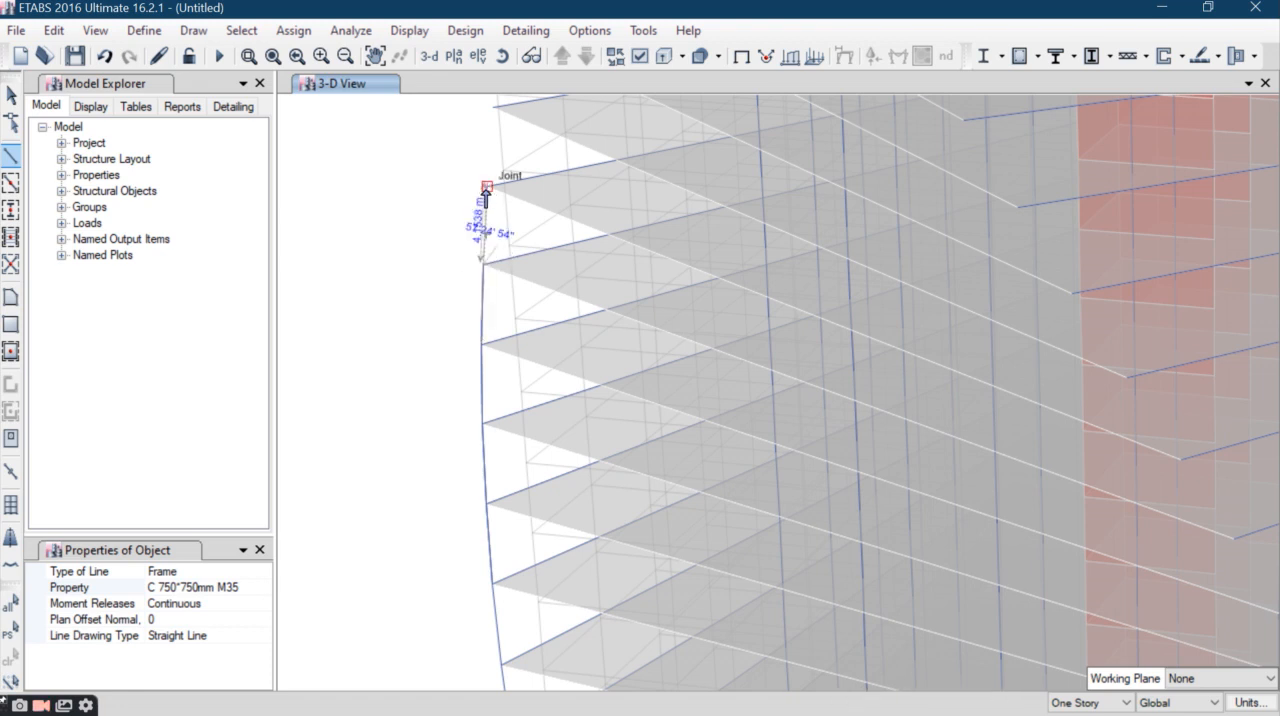
click(493, 150)
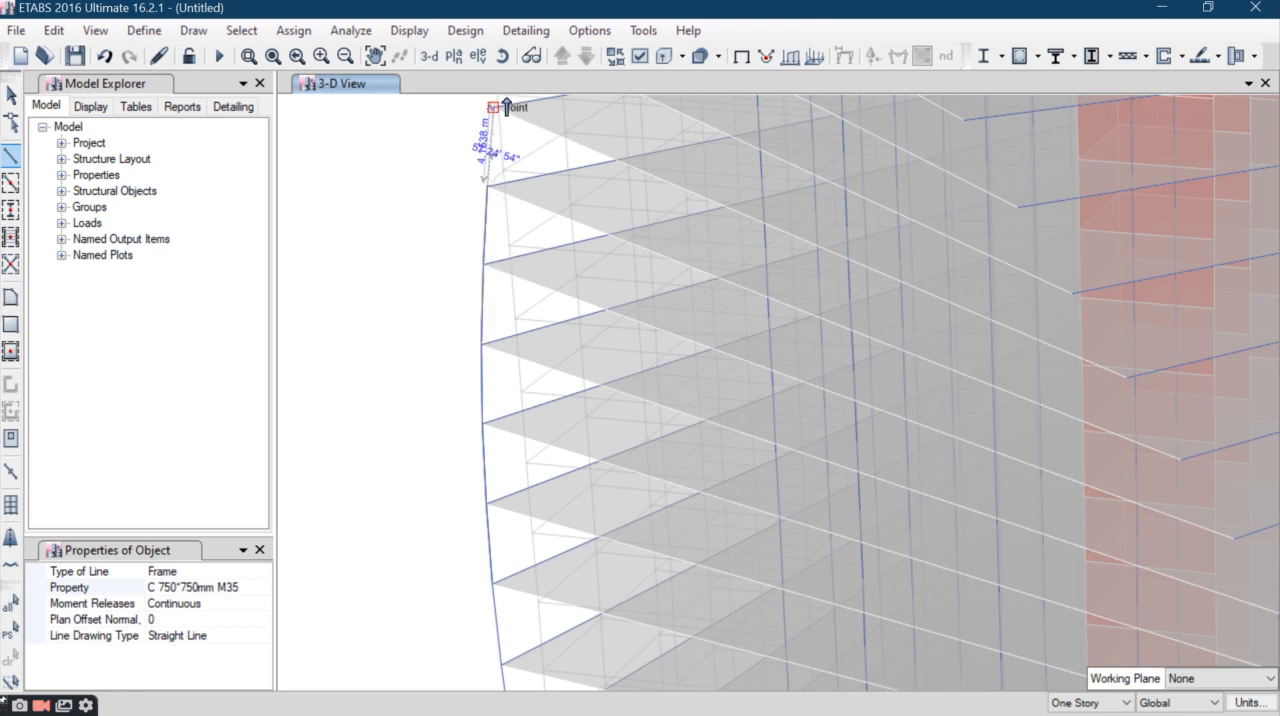
- Add column segments along the same twisting slab corner into the upper third of the tower
mouse_move(631, 240)
middle_down()
mouse_move(646, 677)
mouse_move(626, 655)
middle_up()
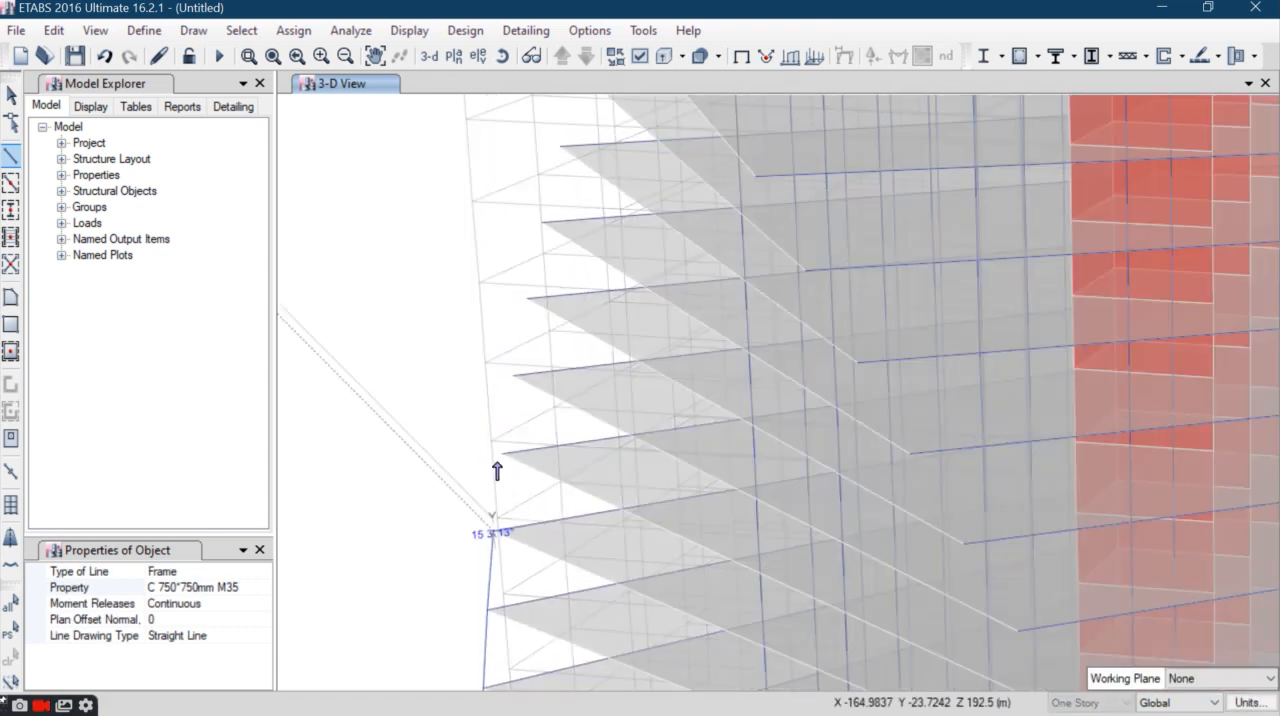
click(513, 382)
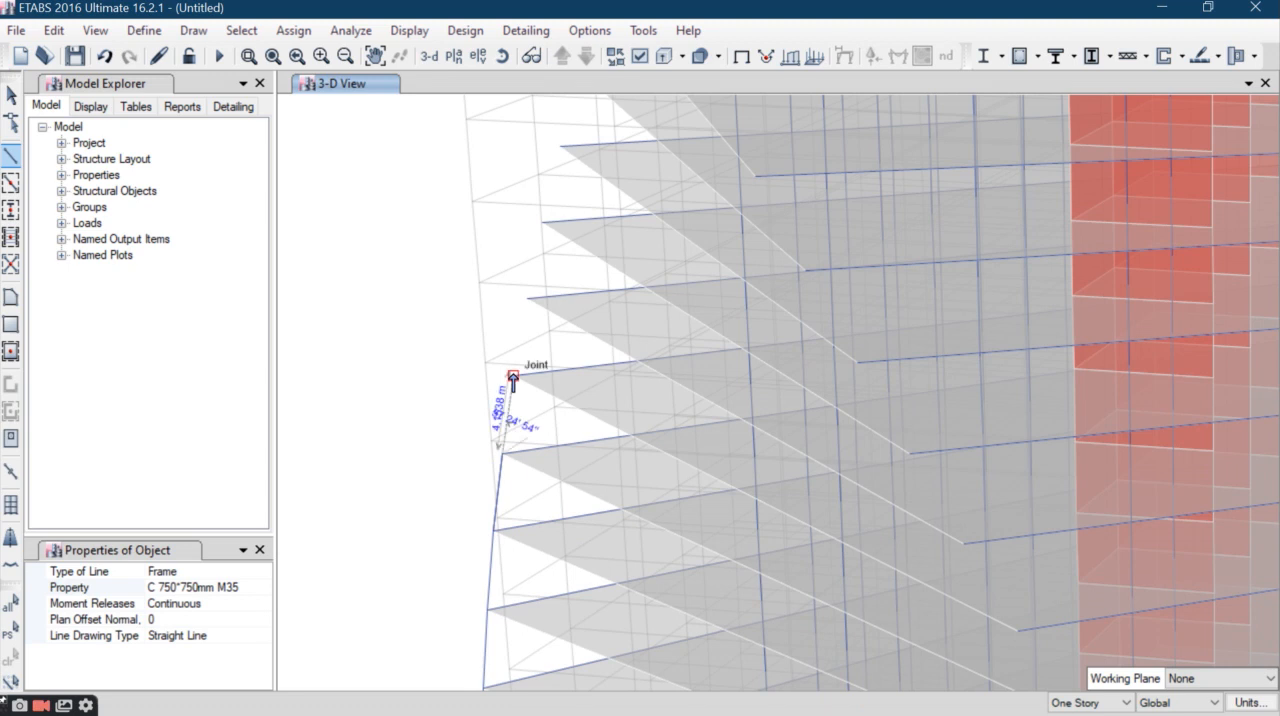
click(513, 377)
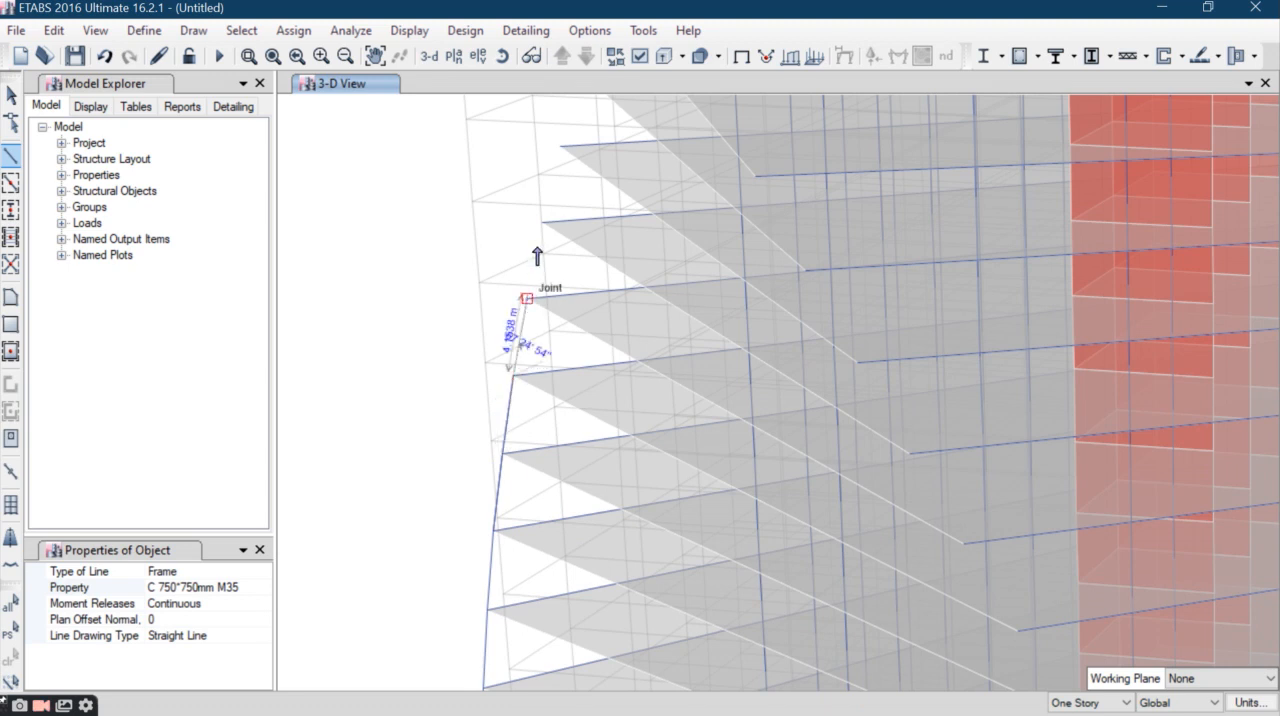
click(527, 300)
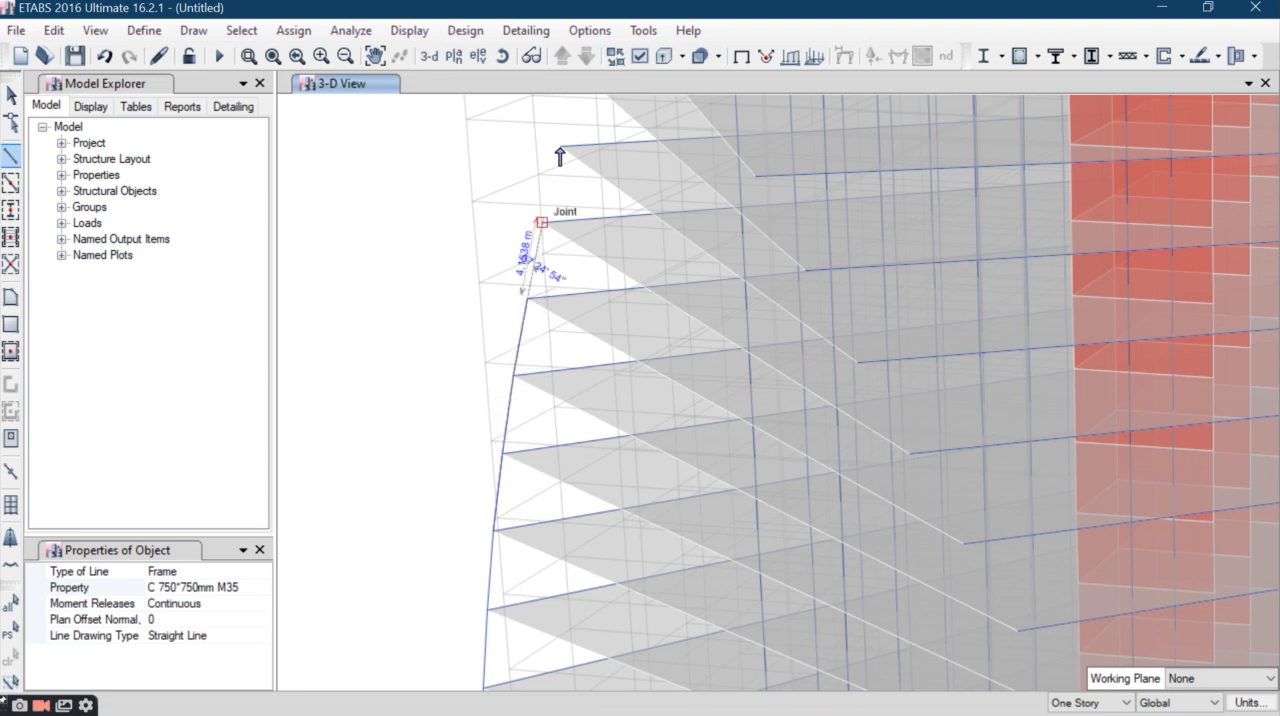
click(542, 223)
- Extend the C 750*750mm M35 corner column story by story along the slab corners to three stories below the roof
mouse_move(584, 226)
middle_down()
mouse_move(600, 317)
mouse_move(586, 584)
middle_up()
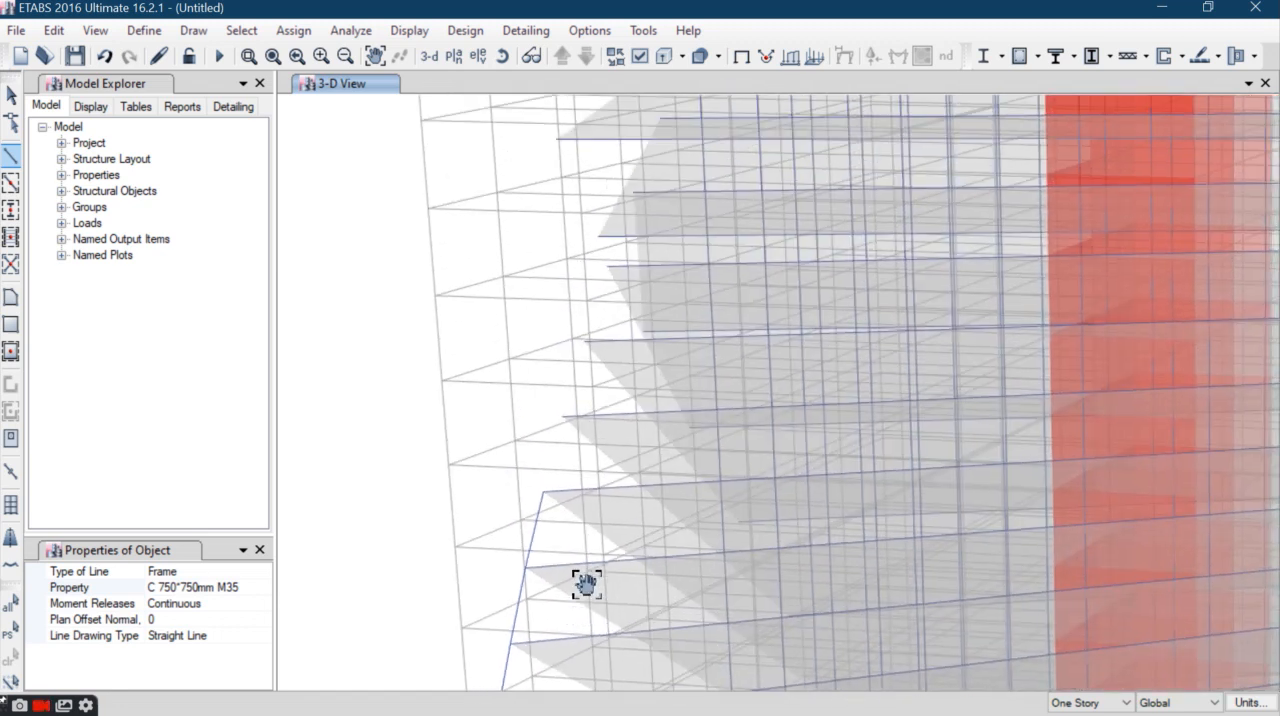
click(503, 56)
mouse_move(607, 414)
mouse_down()
mouse_move(531, 414)
mouse_move(491, 469)
mouse_move(380, 540)
mouse_up()
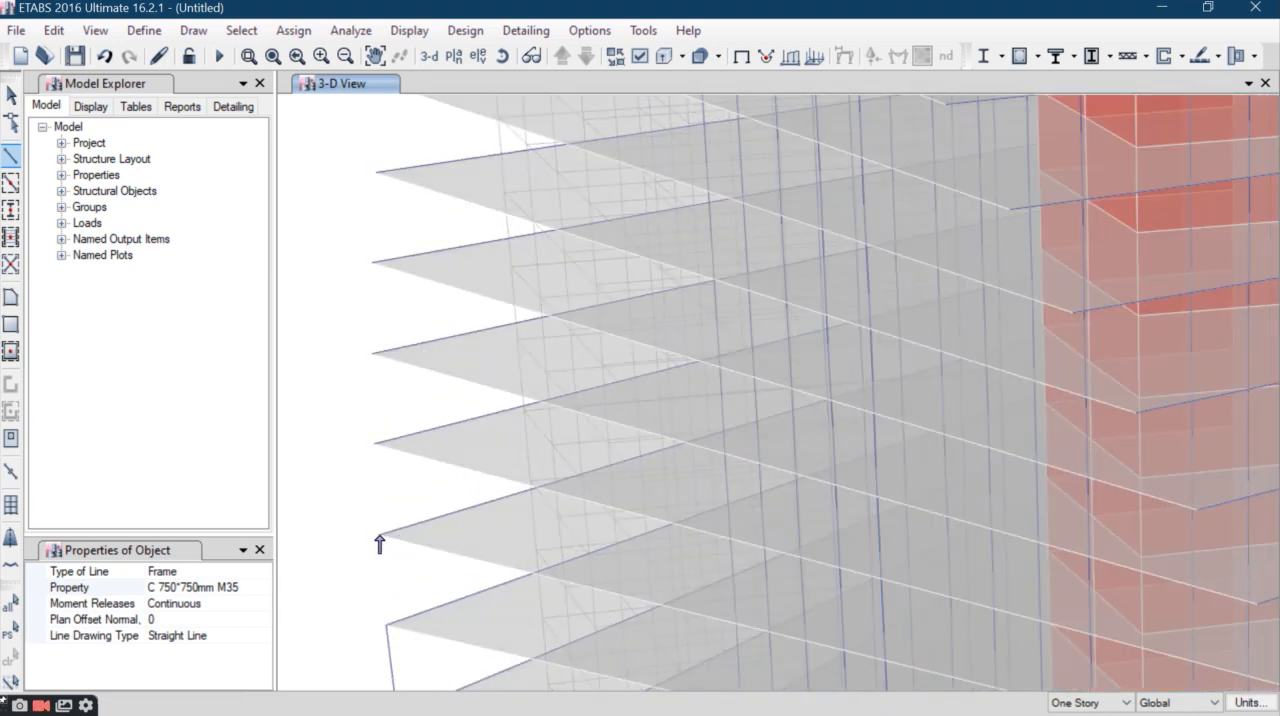
click(374, 443)
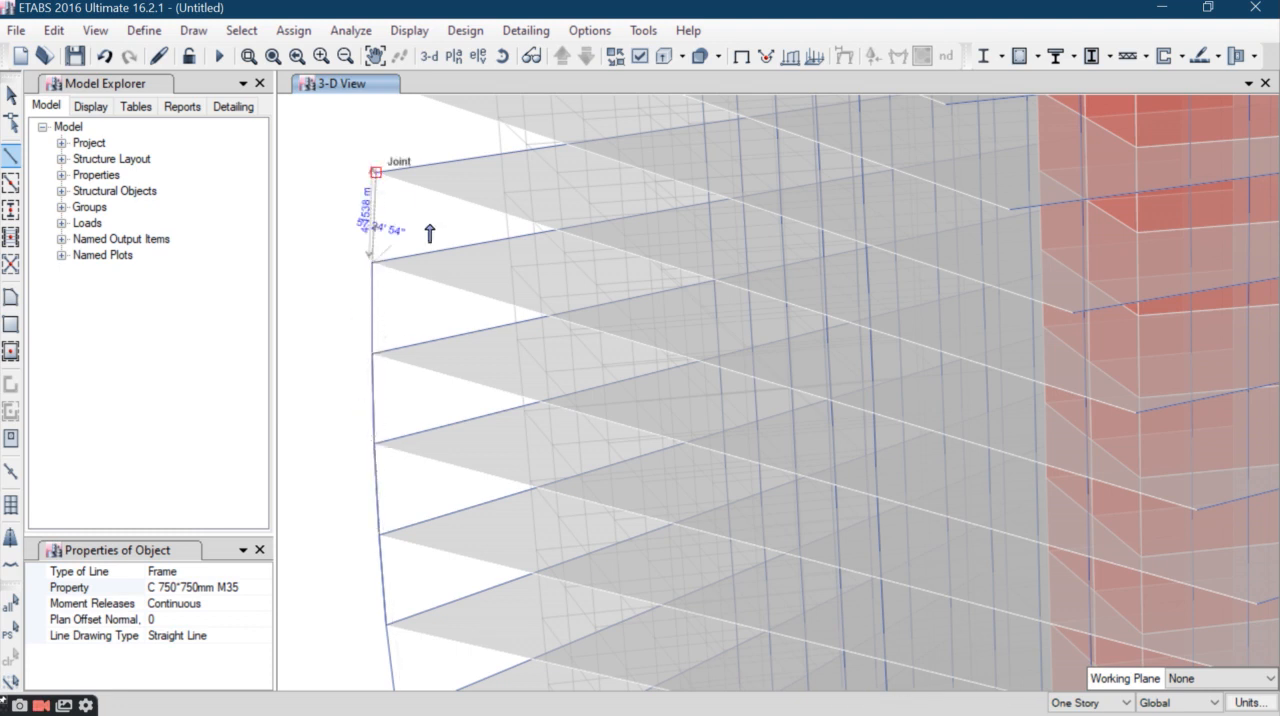
middle_drag(446, 311, 517, 675)
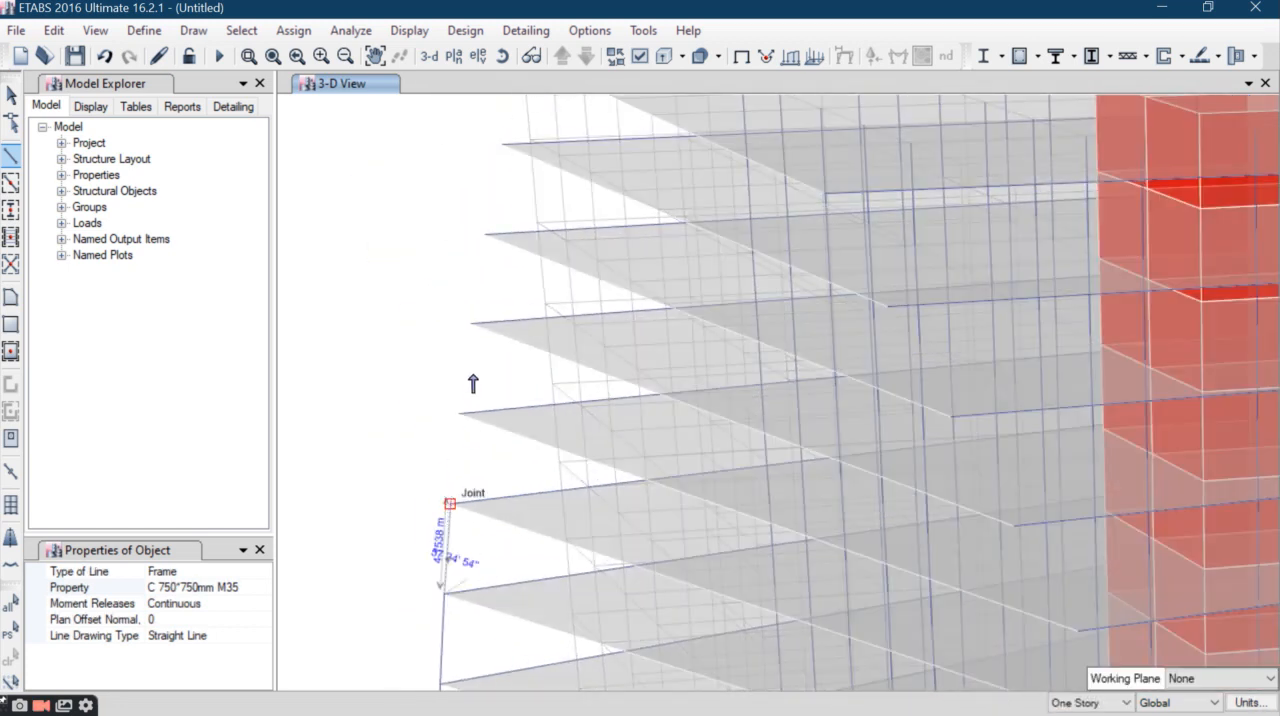
click(472, 316)
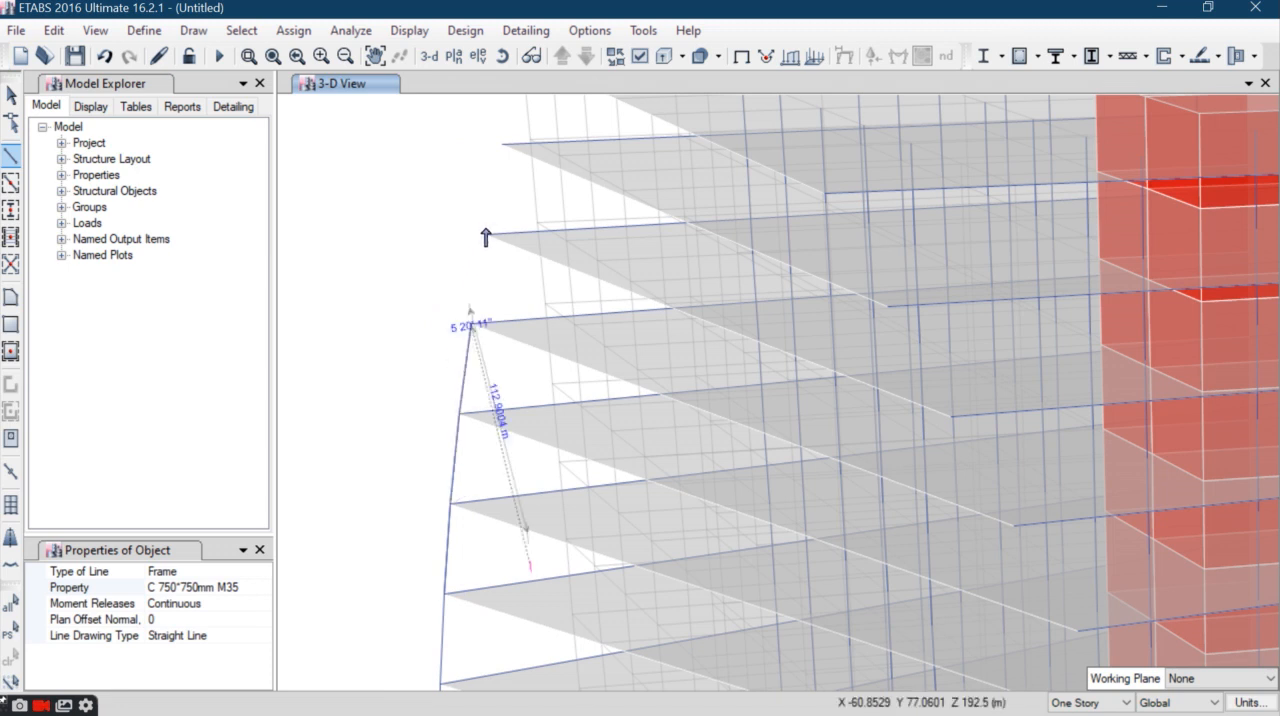
- Undo the stray column segment drawn away from the slab corner near the tower's top
click(486, 237)
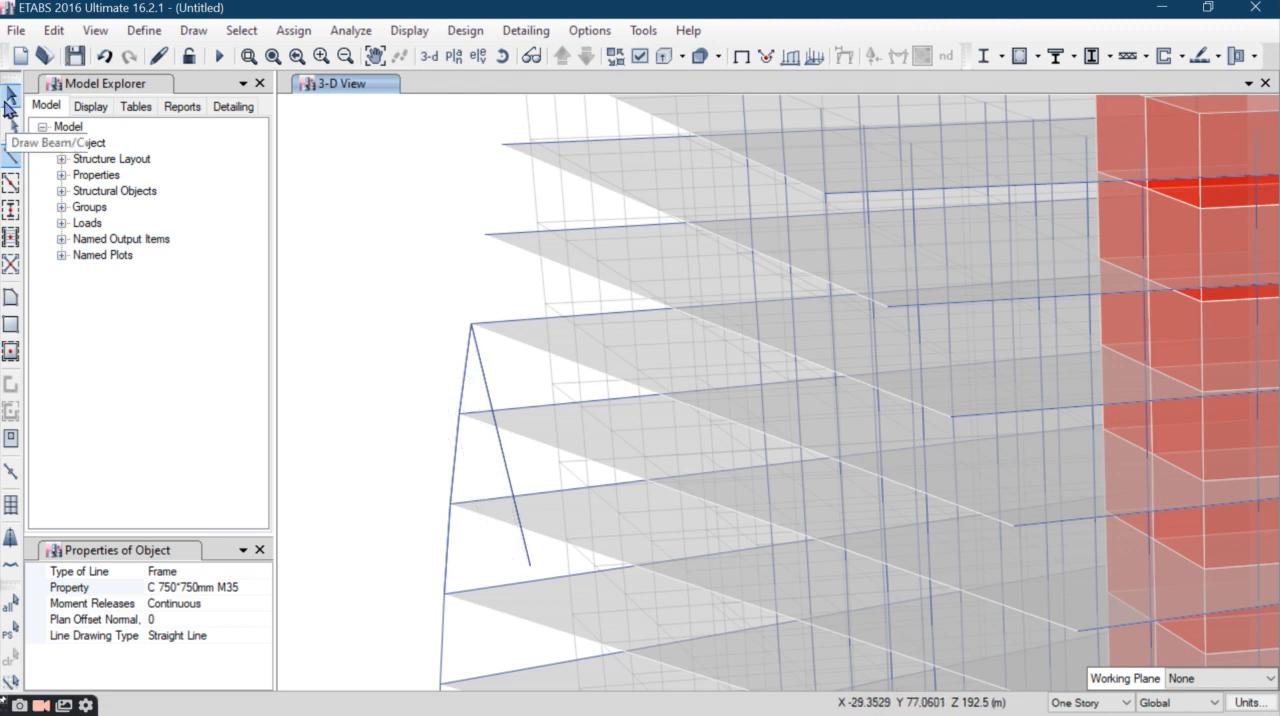
click(12, 97)
click(55, 33)
click(78, 54)
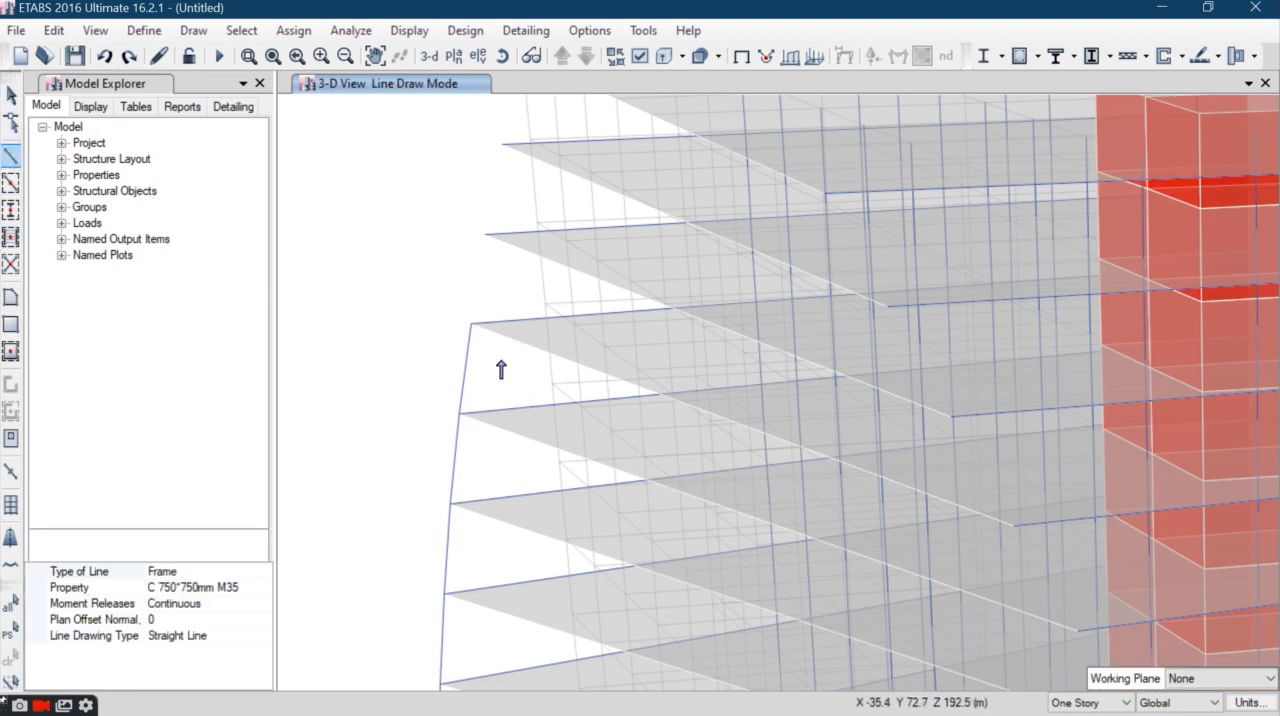
- Draw the next two corner column segments up to the slab corner one story below Story55
click(472, 324)
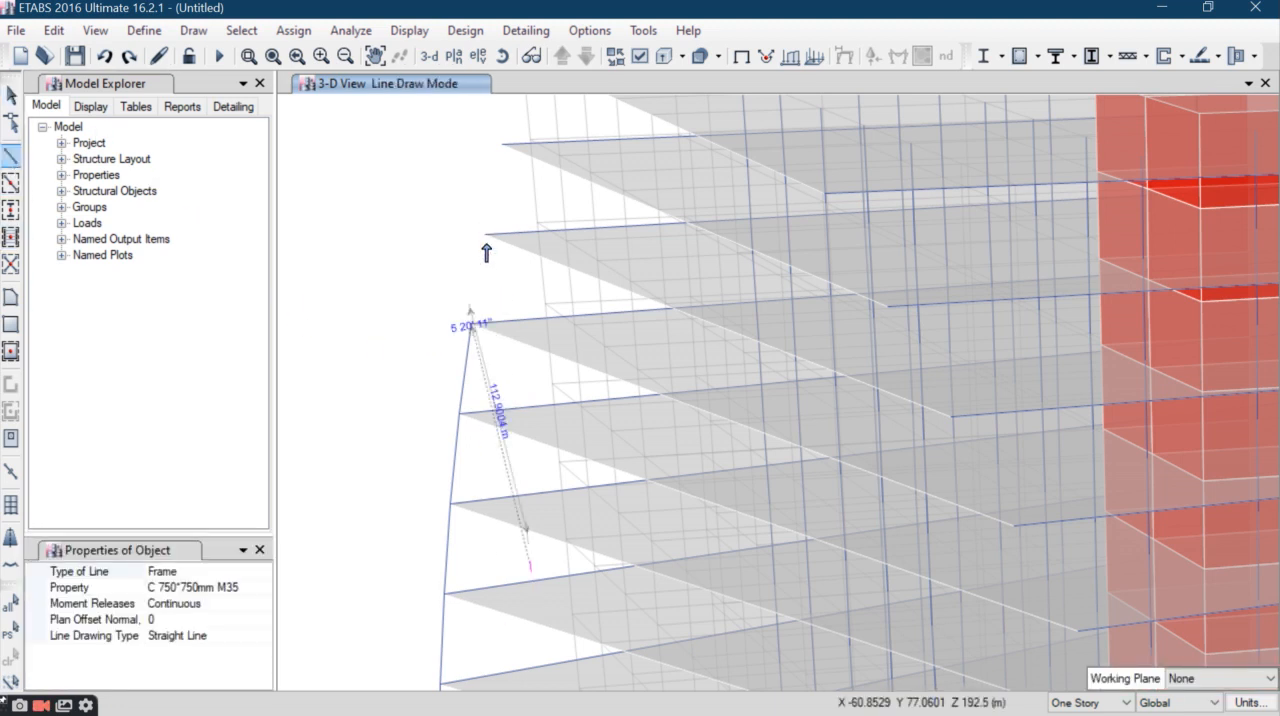
click(485, 234)
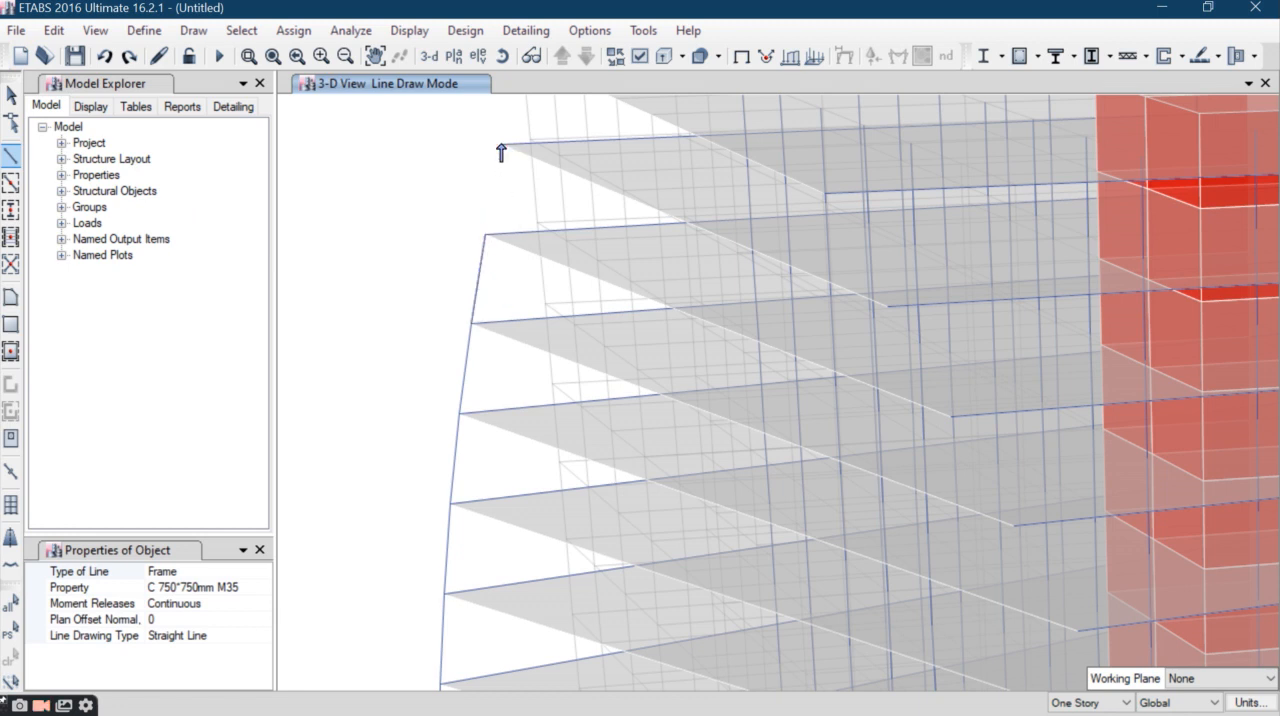
click(532, 168)
middle_drag(541, 186, 540, 426)
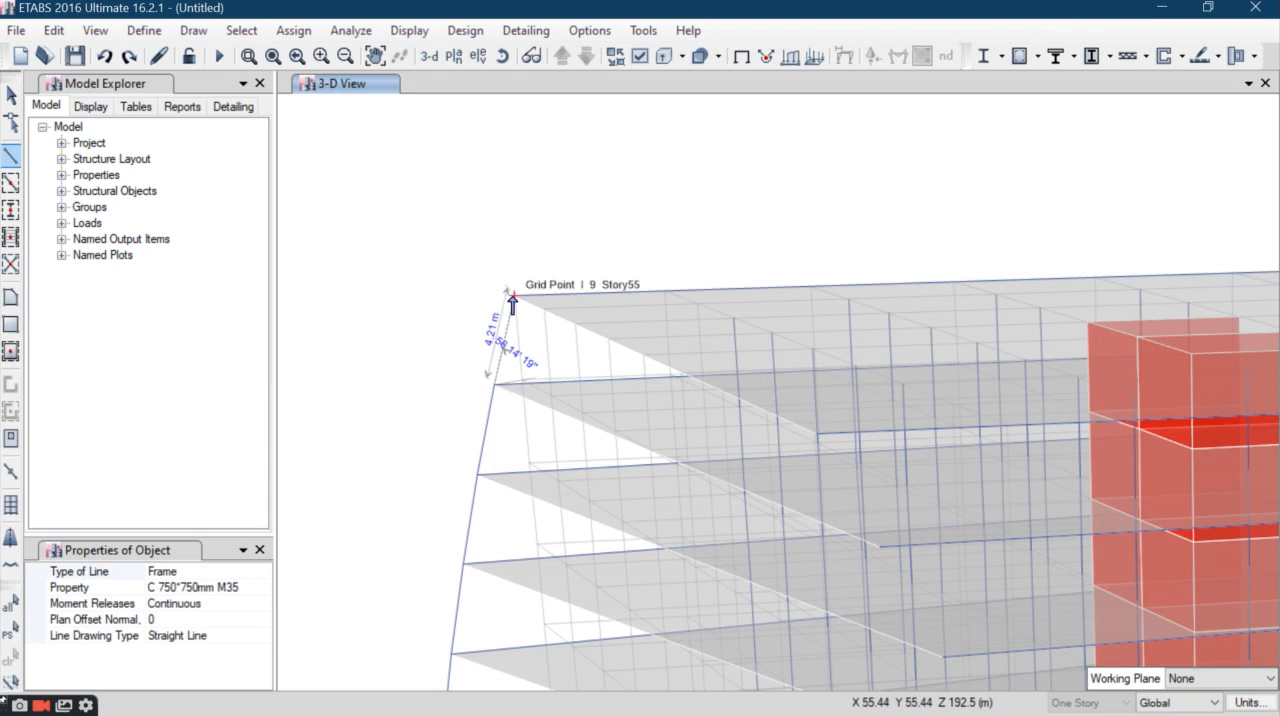
- Try to end the topmost column segment at grid point I 9 on Story55, and undo that segment
click(507, 296)
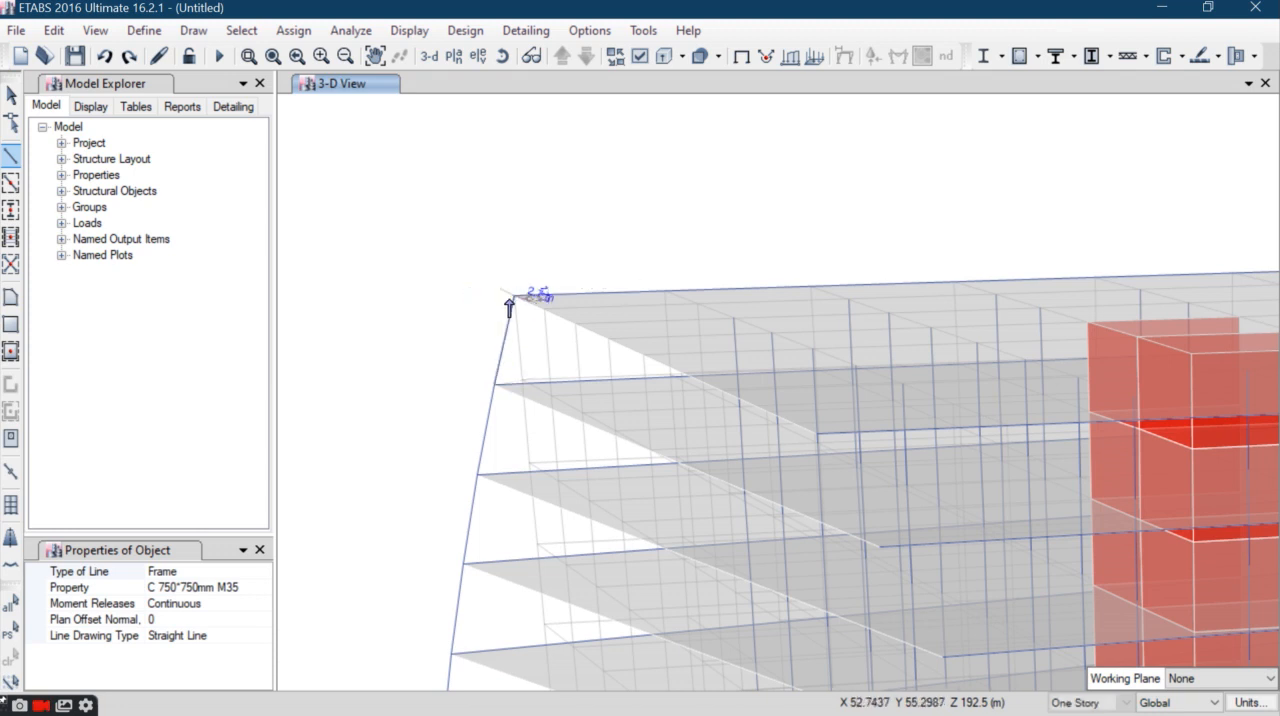
scroll(520, 296, up, 3)
scroll(557, 272, up, 3)
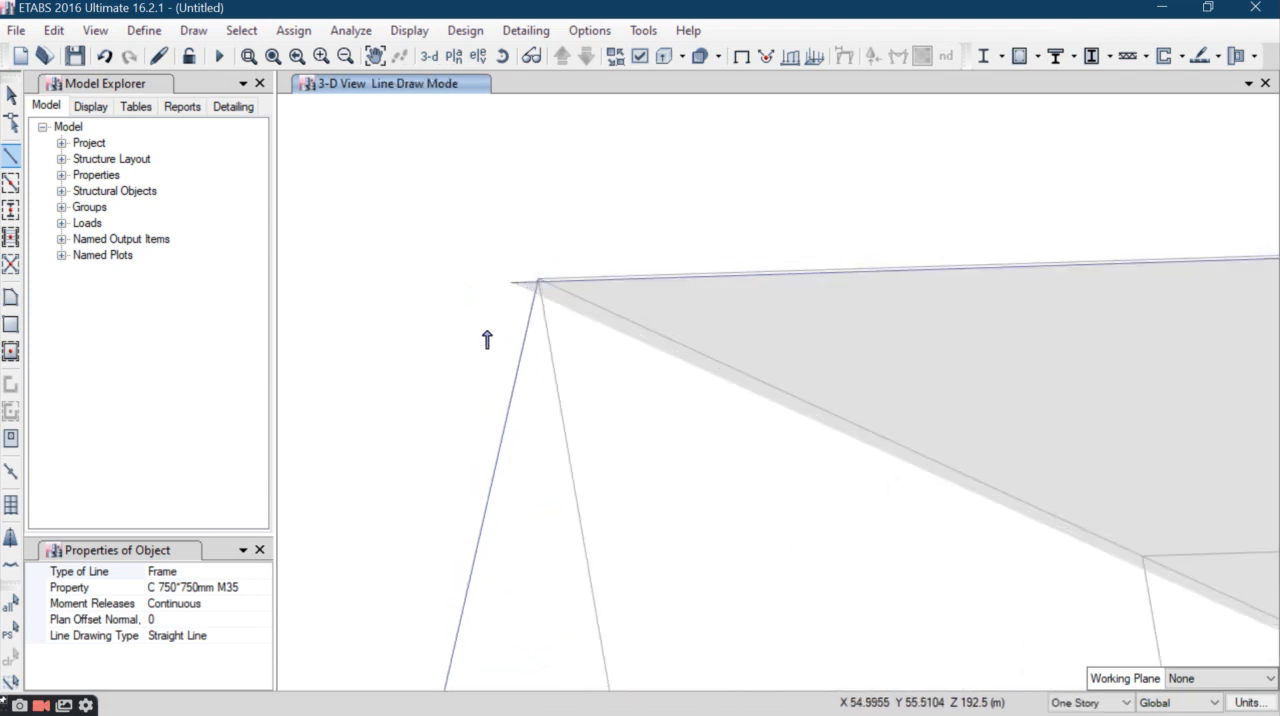
scroll(530, 312, up, 3)
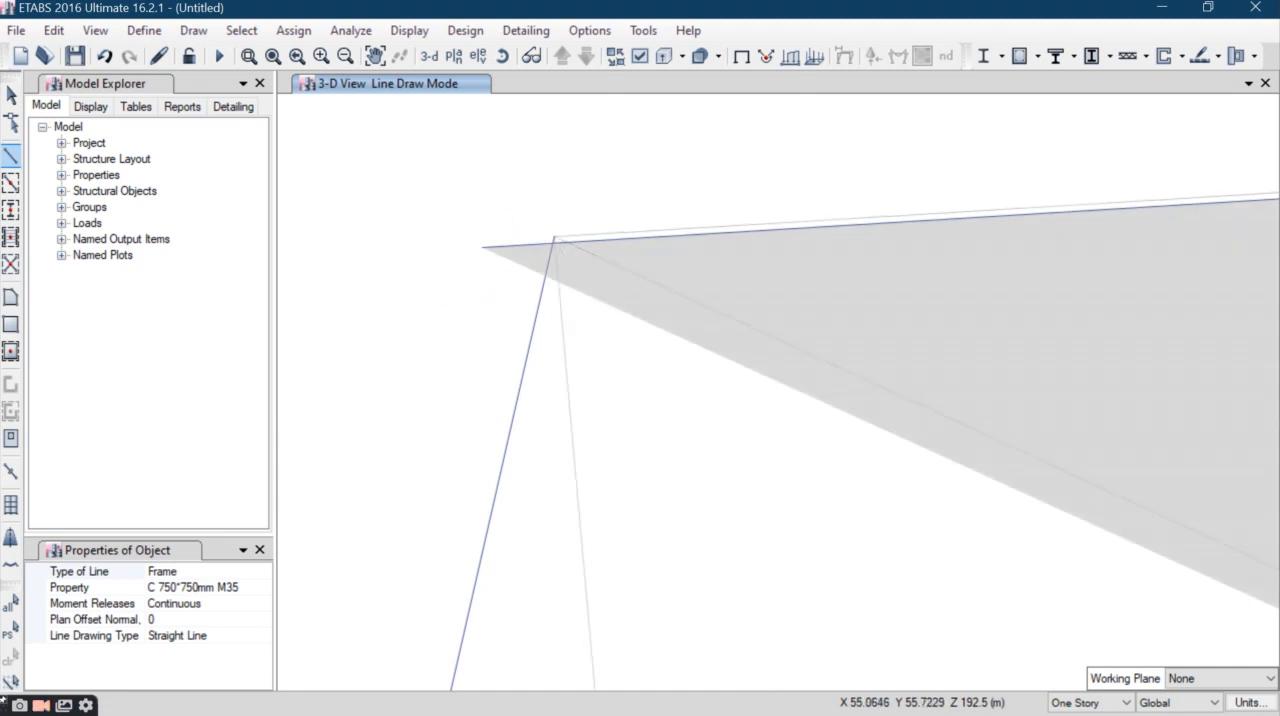
click(11, 95)
click(51, 34)
click(82, 55)
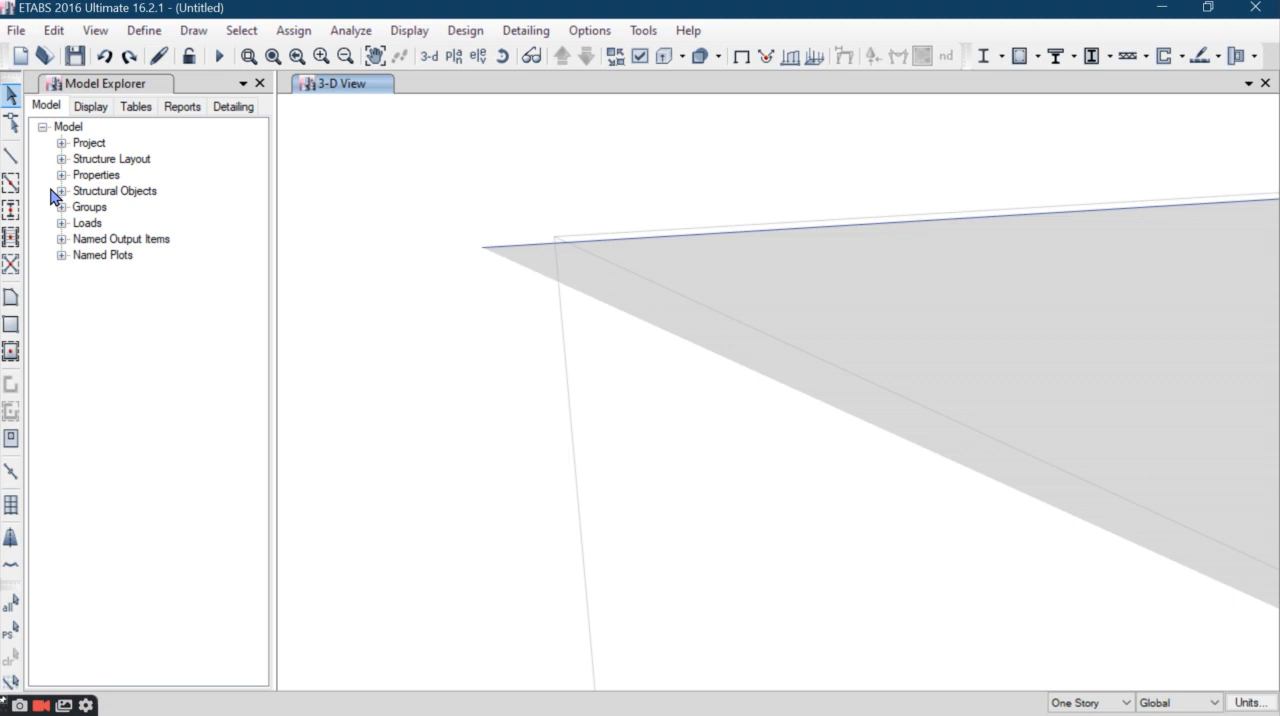
- Draw the topmost C 750*750mm M35 column segment from the Story55 slab corner to the slab-corner joint one story below
click(8, 158)
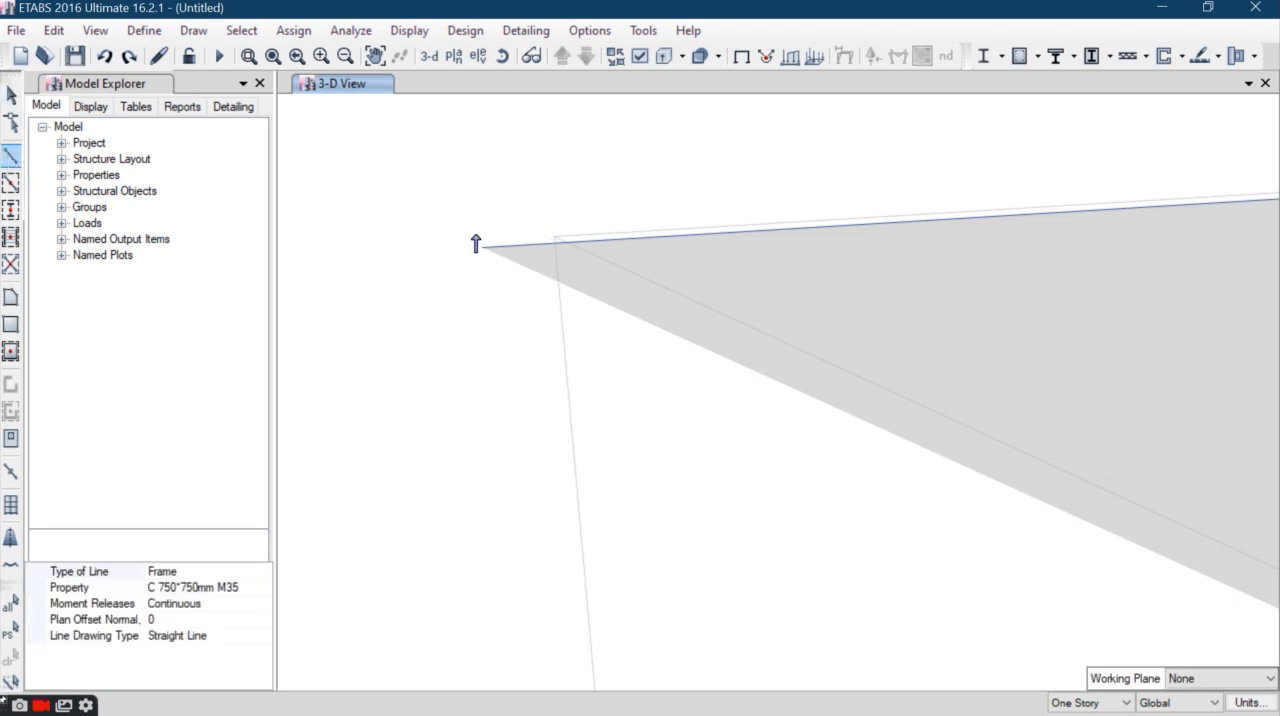
click(480, 251)
scroll(526, 266, down, 6)
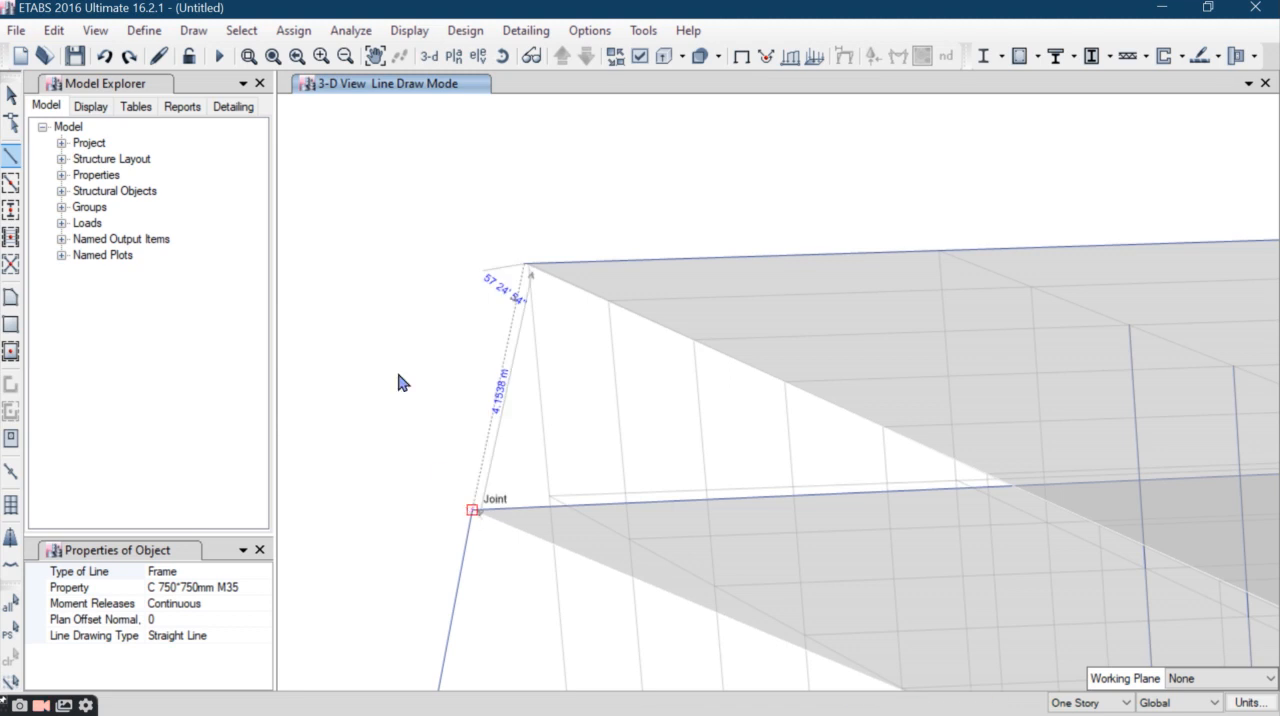
click(473, 510)
click(10, 96)
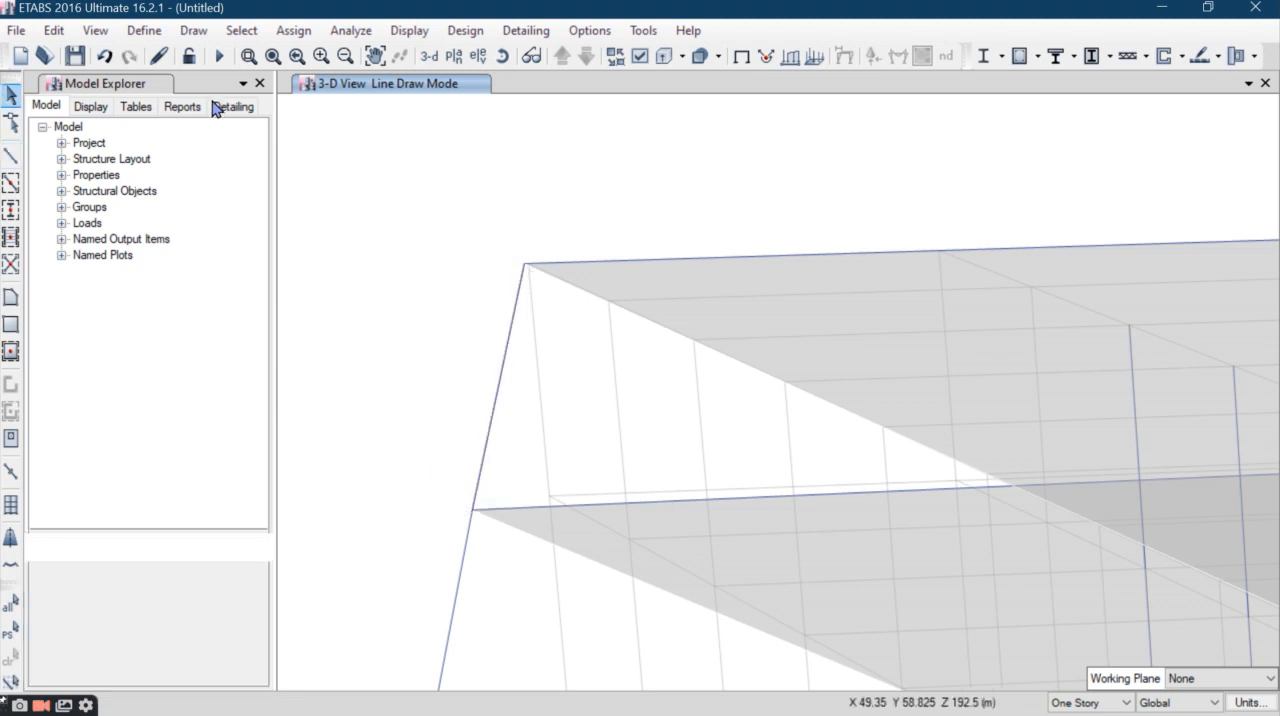
- Select all frames that have the C 750*750mm M35 property
scroll(390, 237, down, 10)
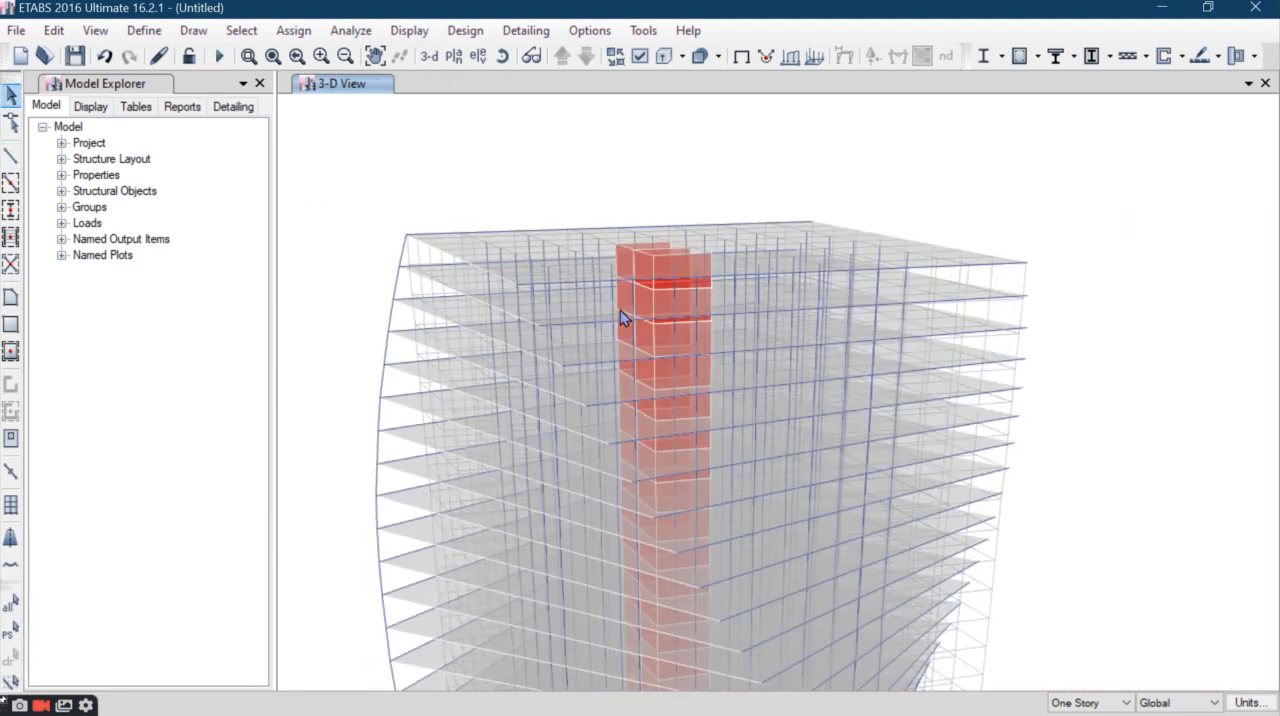
scroll(631, 553, down, 6)
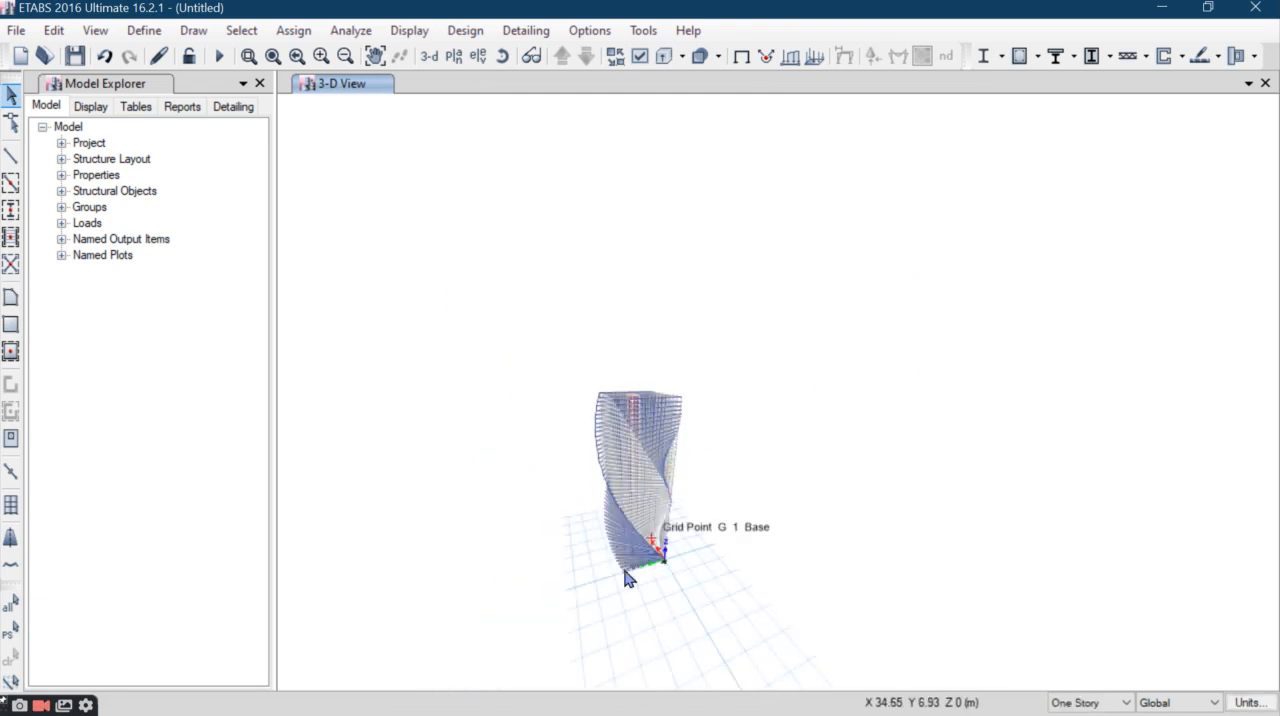
scroll(626, 577, up, 3)
scroll(626, 572, up, 2)
middle_drag(655, 348, 648, 417)
click(241, 31)
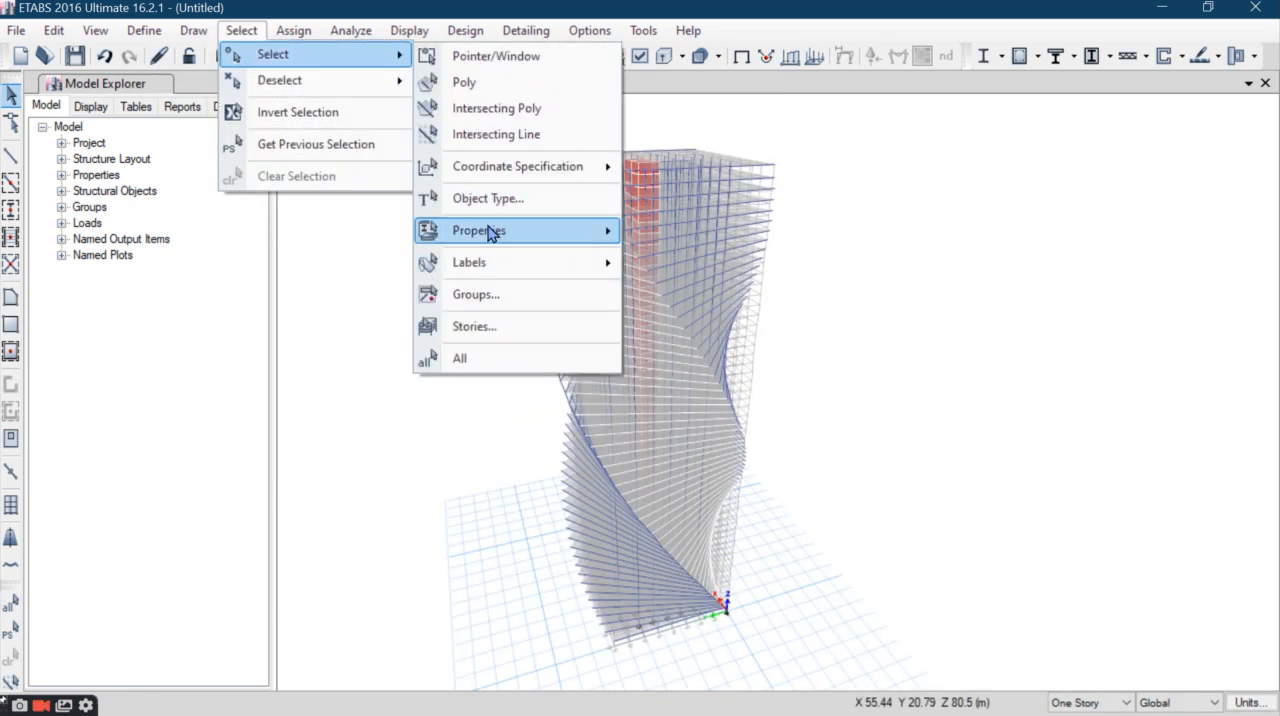
mouse_move(495, 234)
click(662, 264)
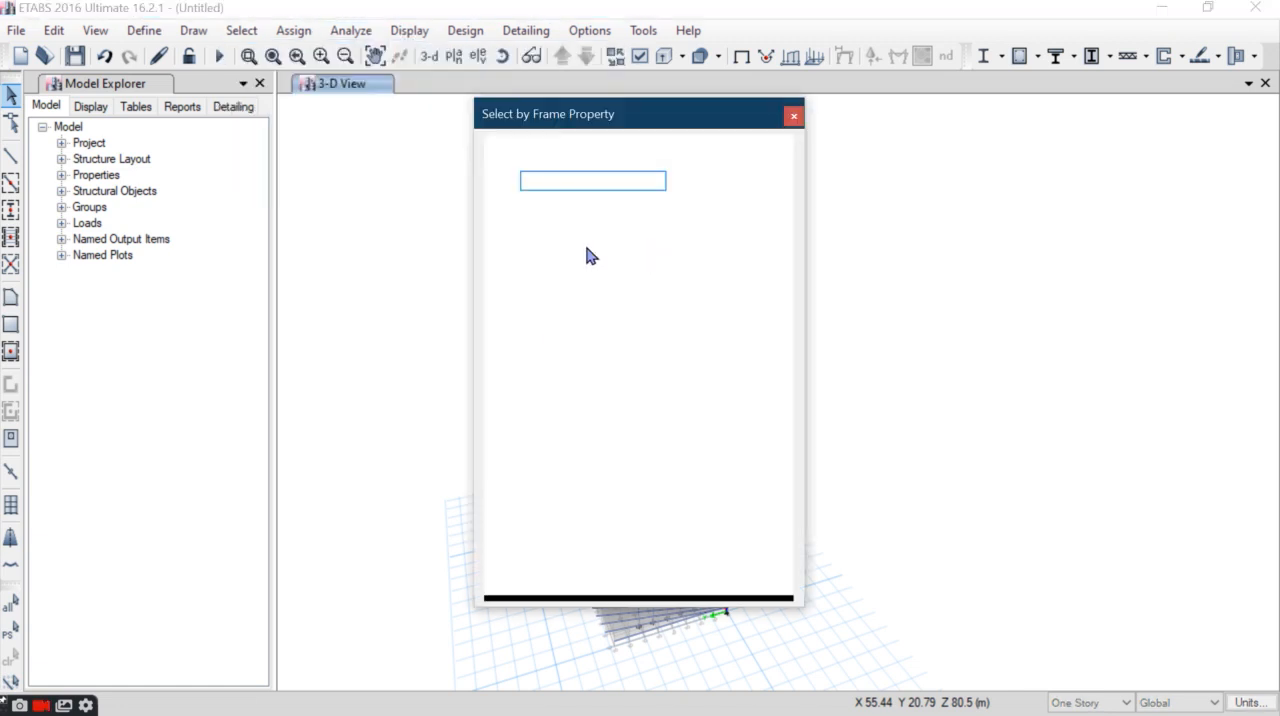
click(556, 254)
click(553, 571)
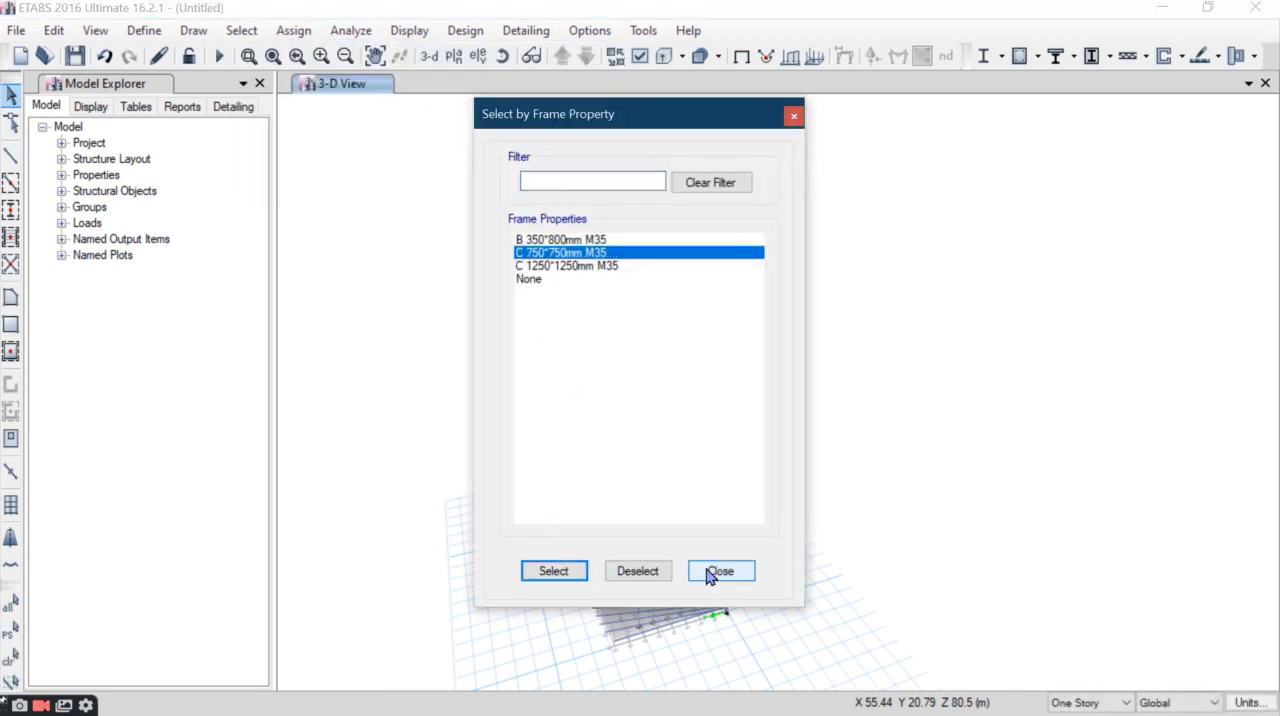
click(711, 571)
- Open the radial Replicate settings for the selected corner column and move the dialog clear of the model
click(53, 30)
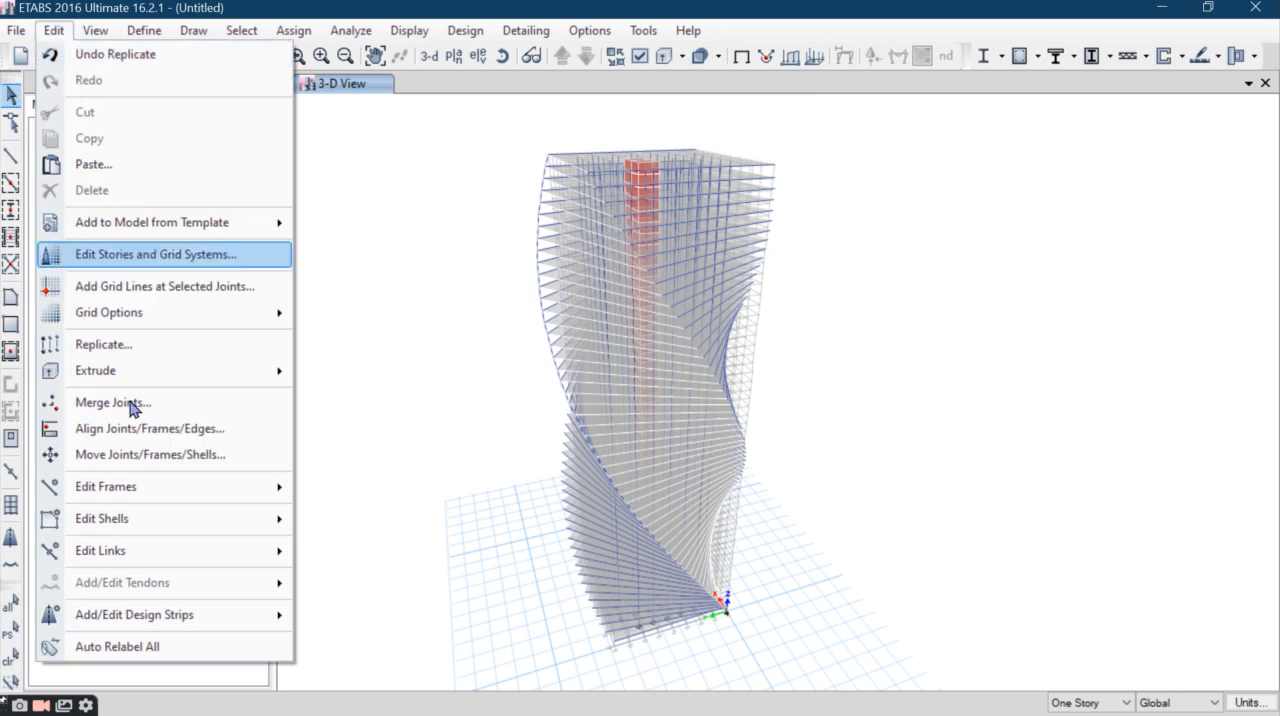
click(145, 346)
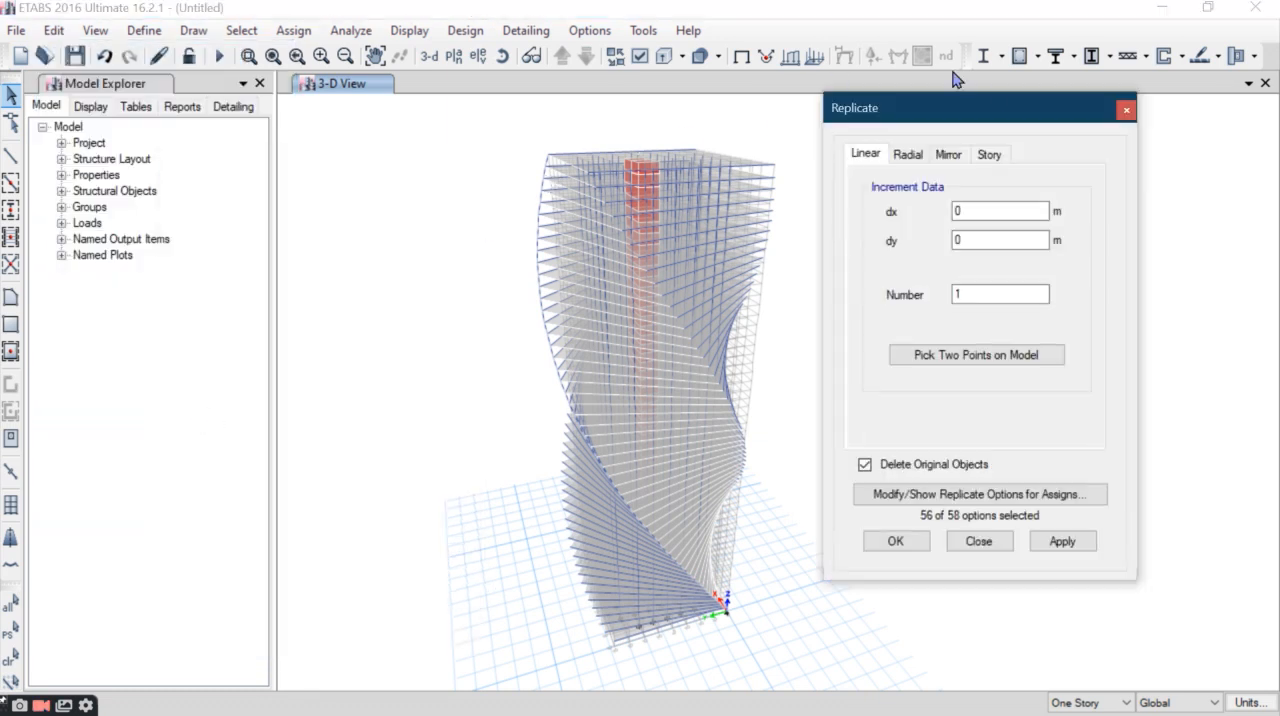
click(907, 155)
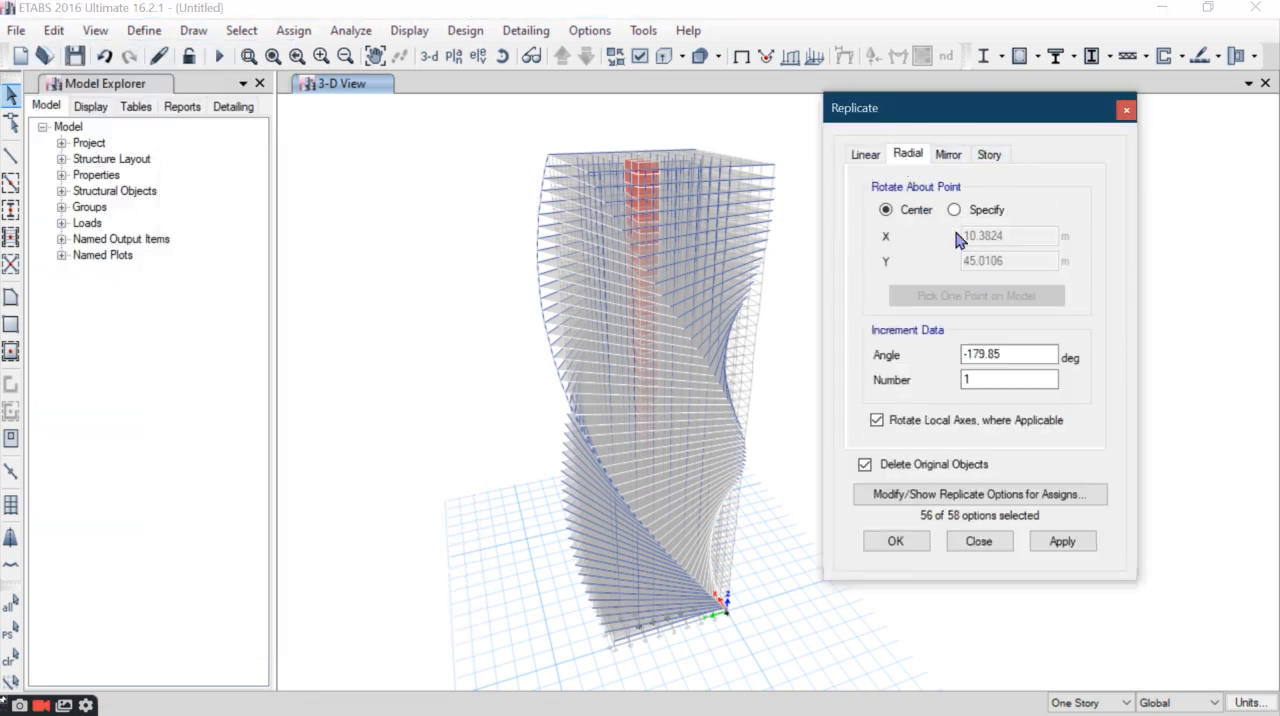
drag(996, 121, 1088, 86)
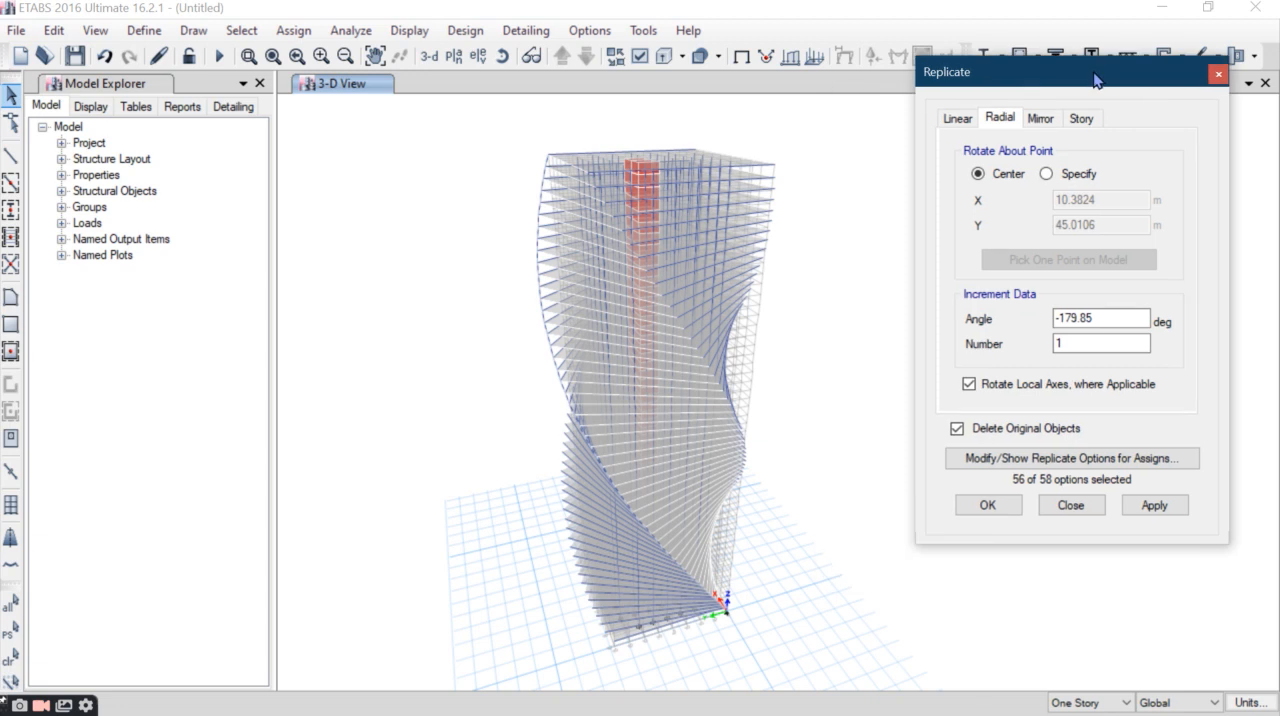
- Show the plan view of the Base level
click(453, 56)
drag(762, 335, 755, 524)
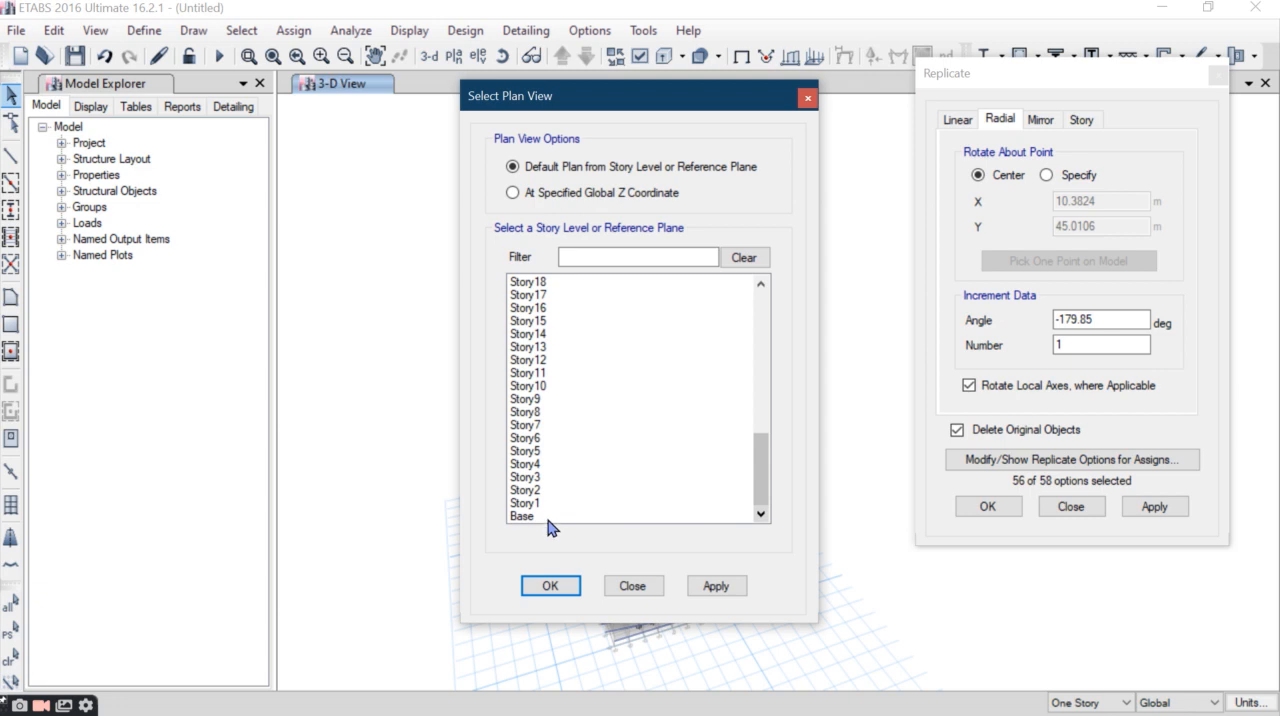
click(548, 518)
click(558, 586)
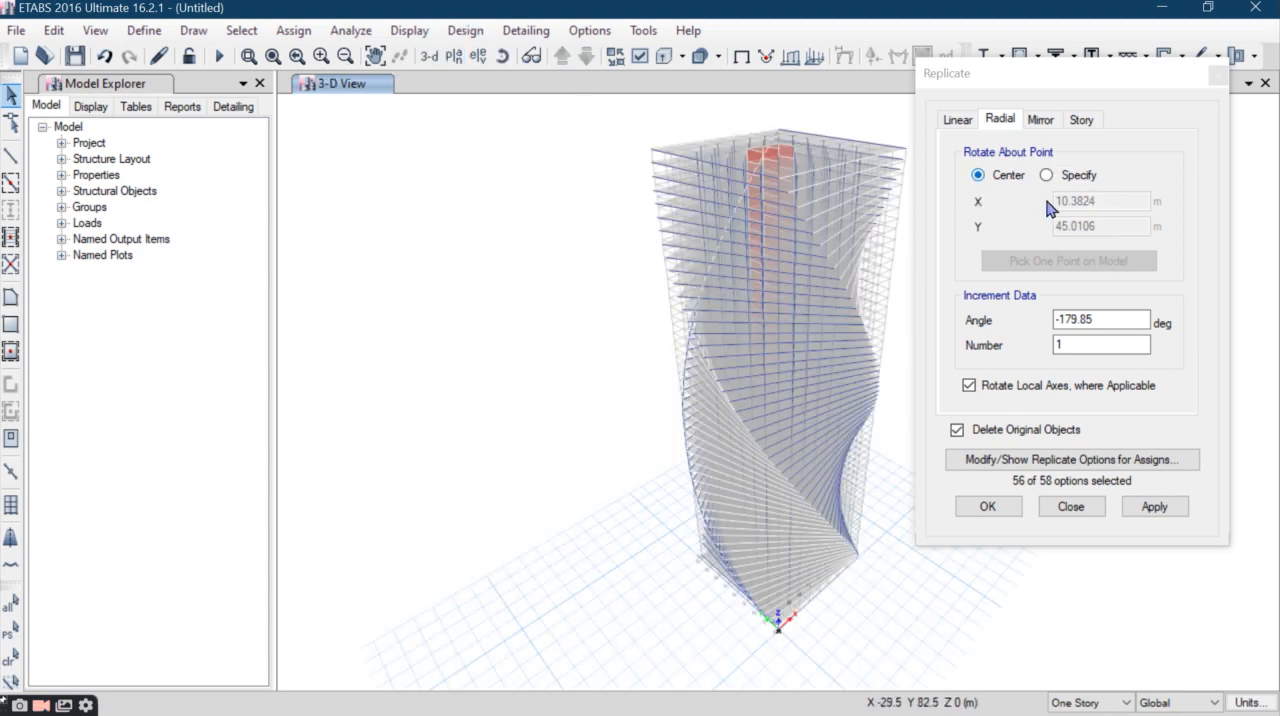
- Set the radial replication to rotate about the specified point X 27.72 m, Y 27.72 m with a 90 degree angle
click(1046, 175)
double_click(1060, 201)
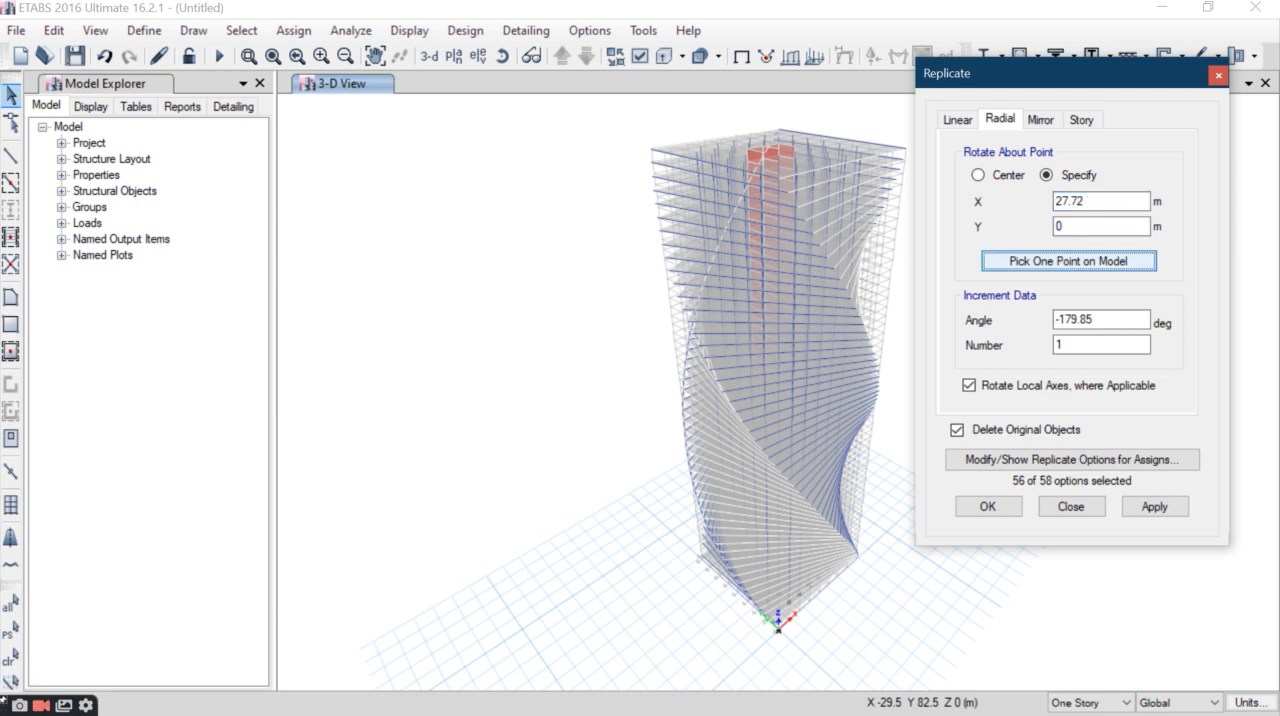
double_click(1086, 228)
text(27.72)
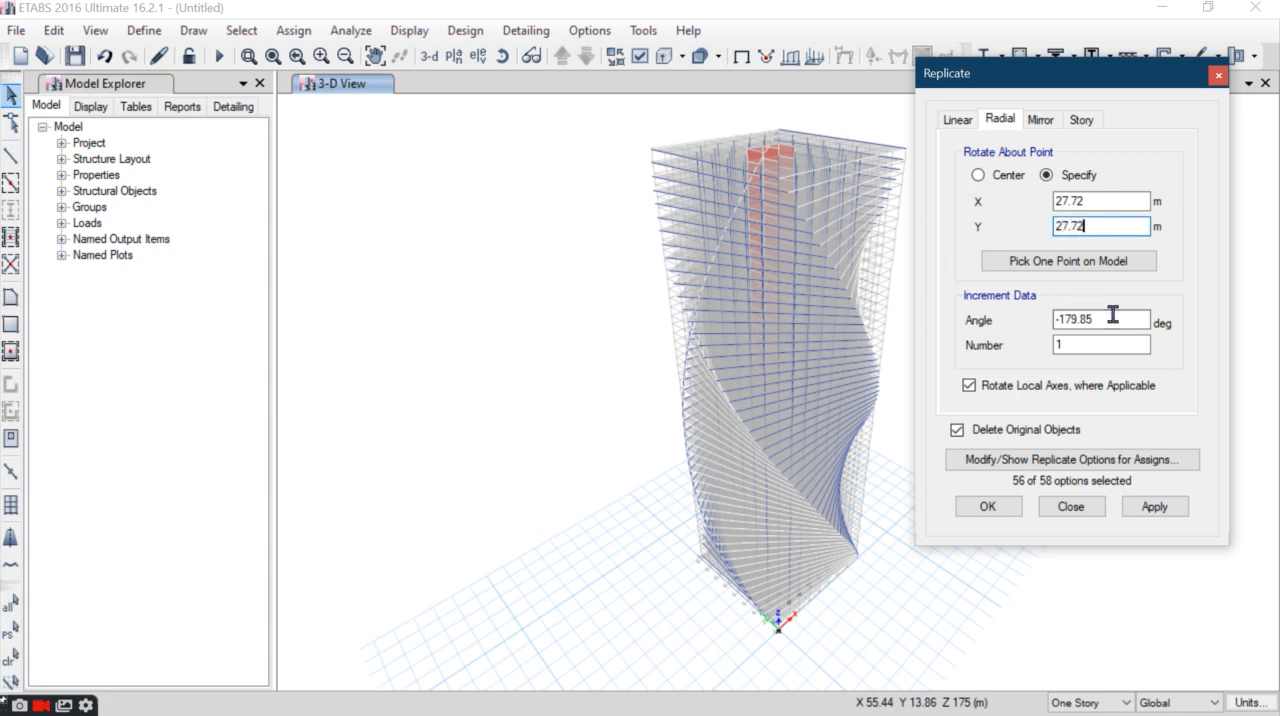
double_click(1113, 315)
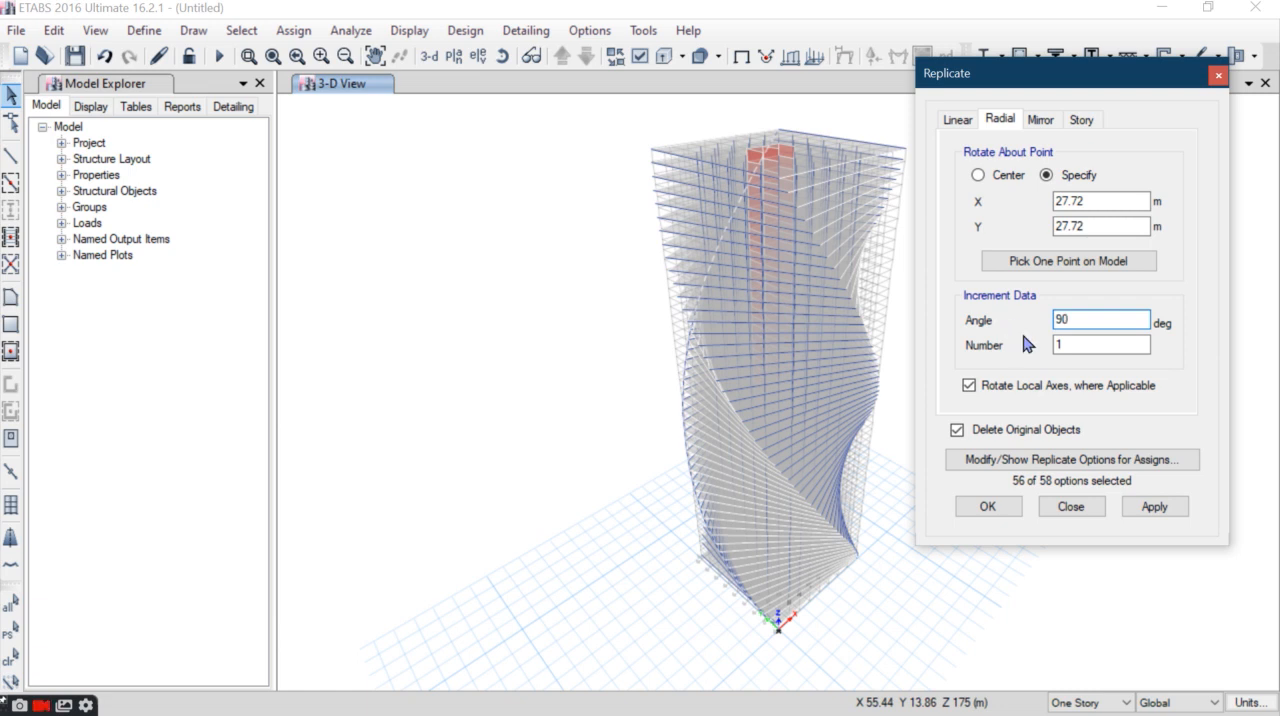
- Try the 90 degree radial replication of the corner column with the original objects deleted, and undo it
click(1150, 507)
click(1131, 515)
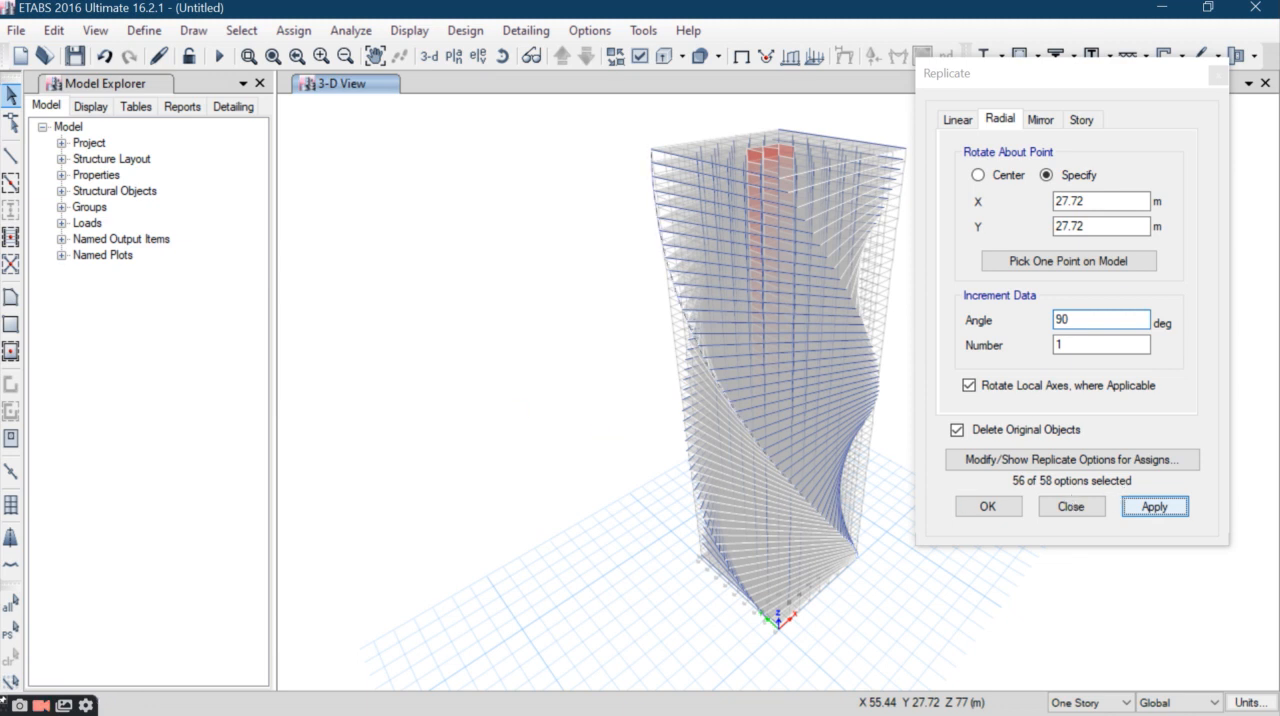
click(52, 32)
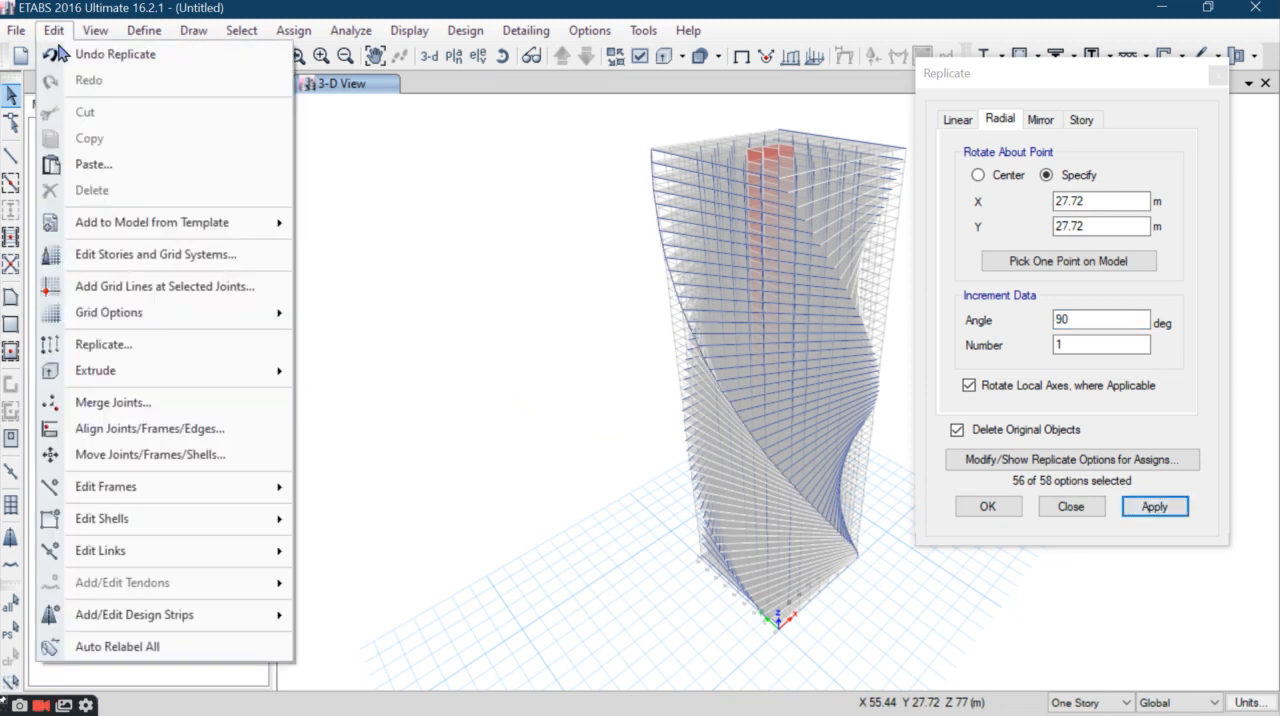
click(73, 57)
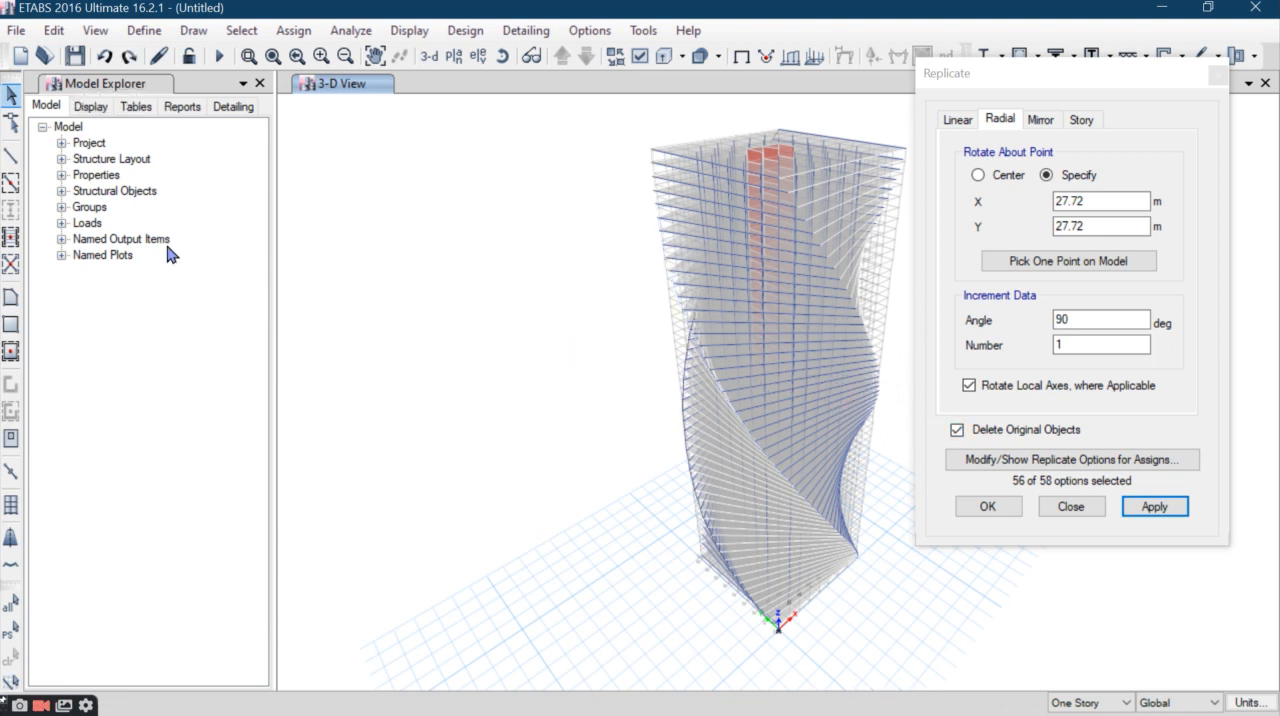
- Select all frame objects that use the C 750*750mm M35 section
click(241, 30)
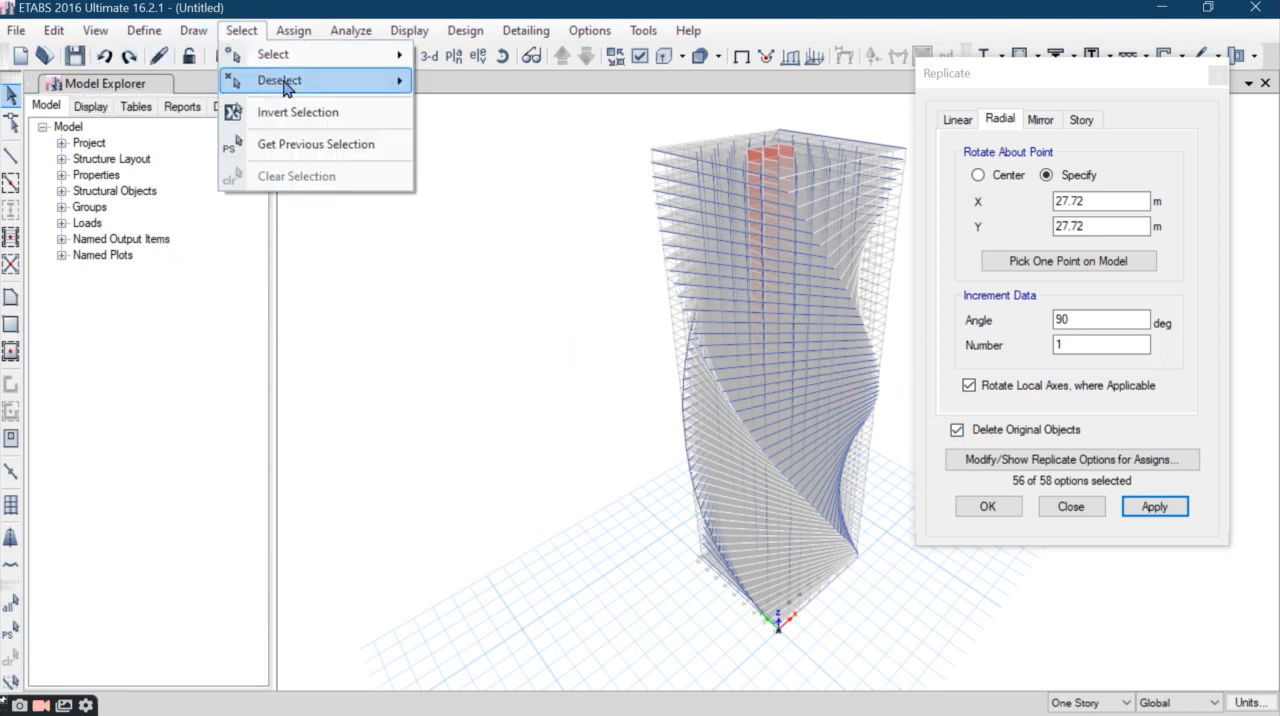
mouse_move(306, 72)
mouse_move(520, 232)
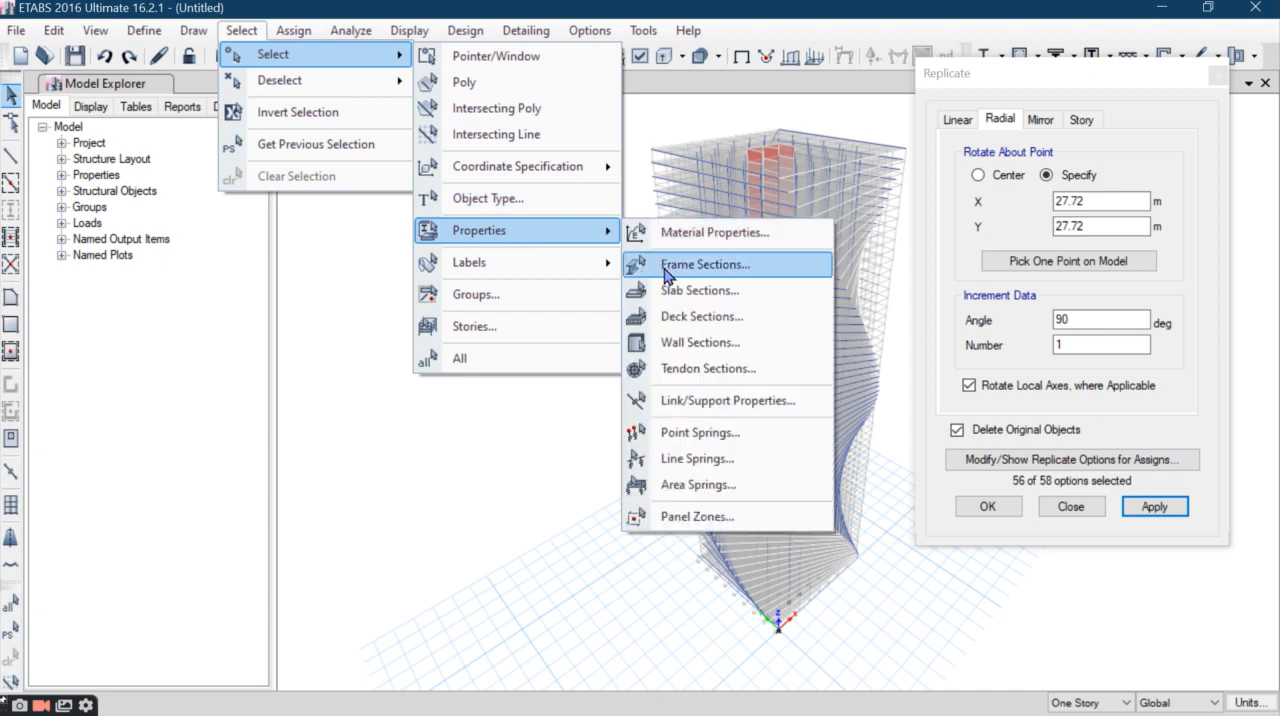
click(661, 265)
click(555, 253)
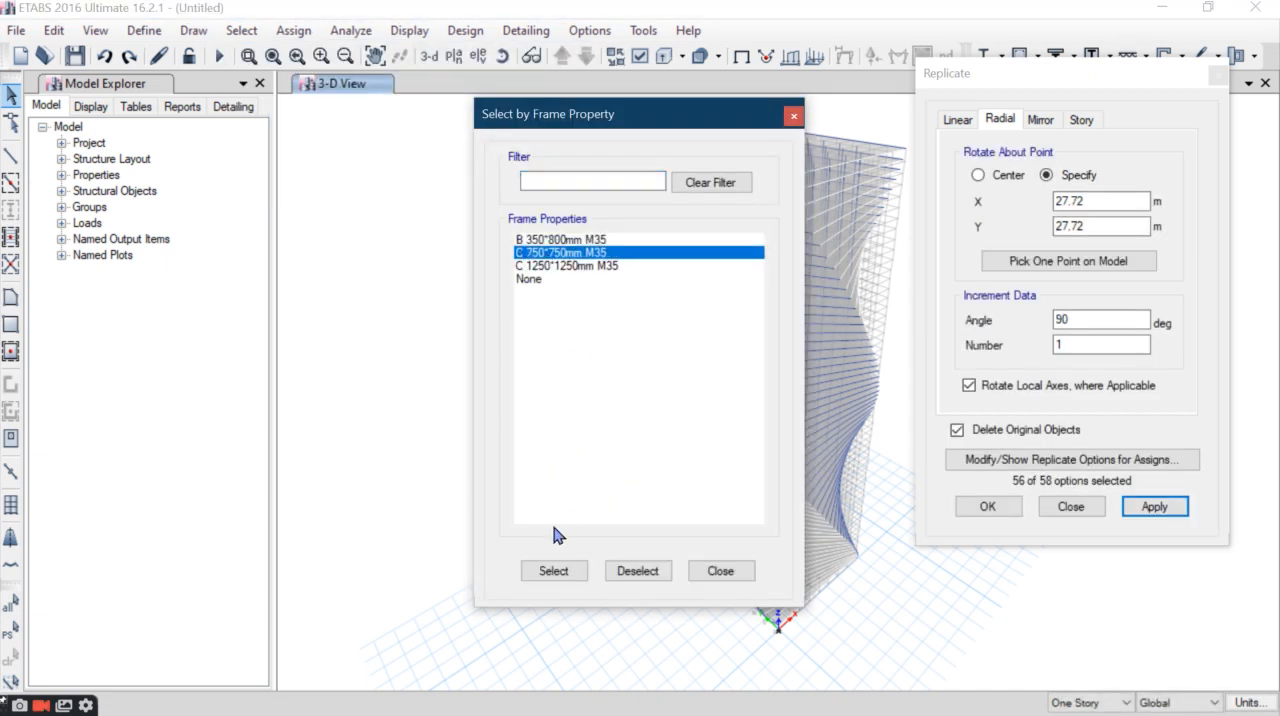
click(553, 571)
click(721, 571)
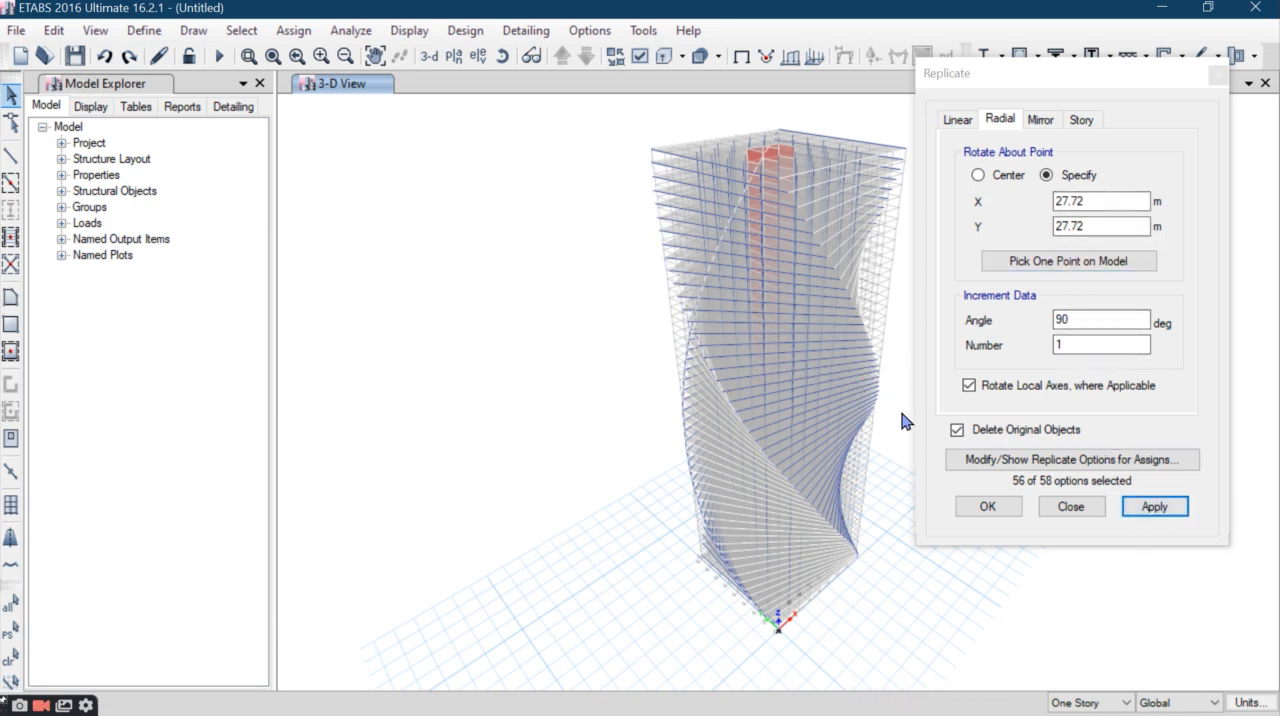
- Replicate the selected corner columns radially by 90 degrees about X 27.72 m, Y 27.72 m, keeping the original objects
click(956, 430)
click(956, 430)
click(1150, 515)
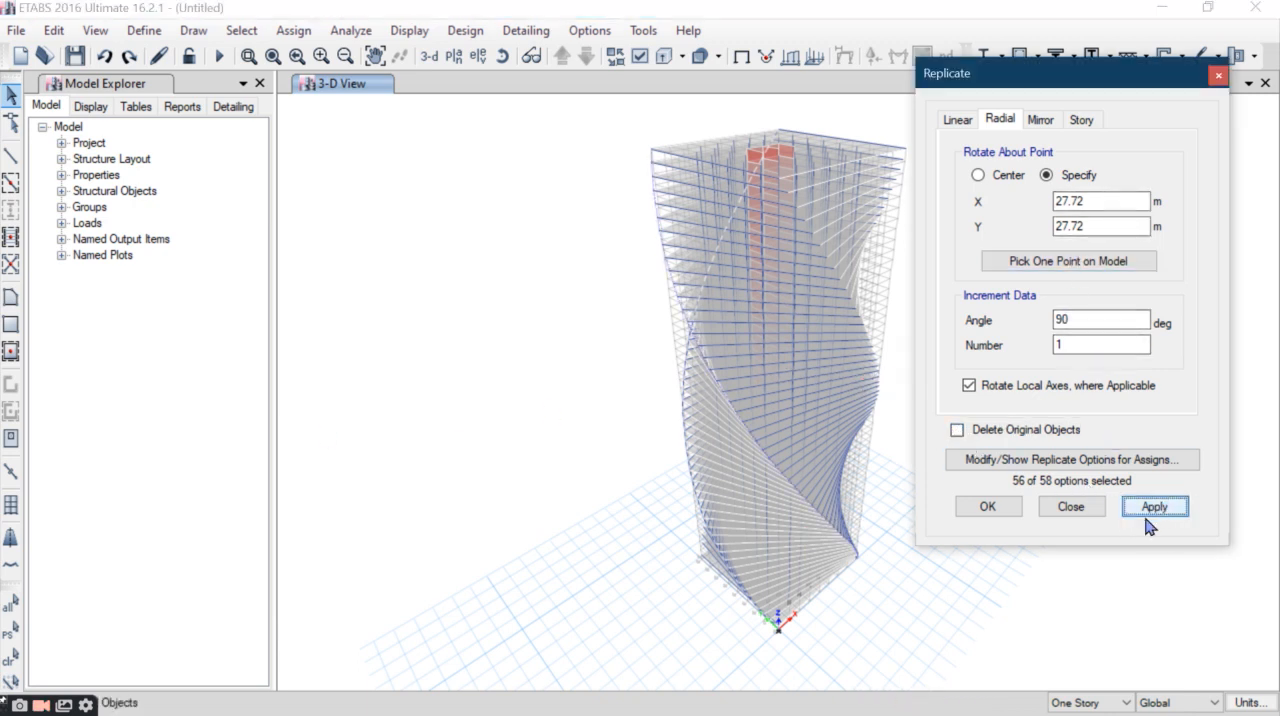
click(827, 462)
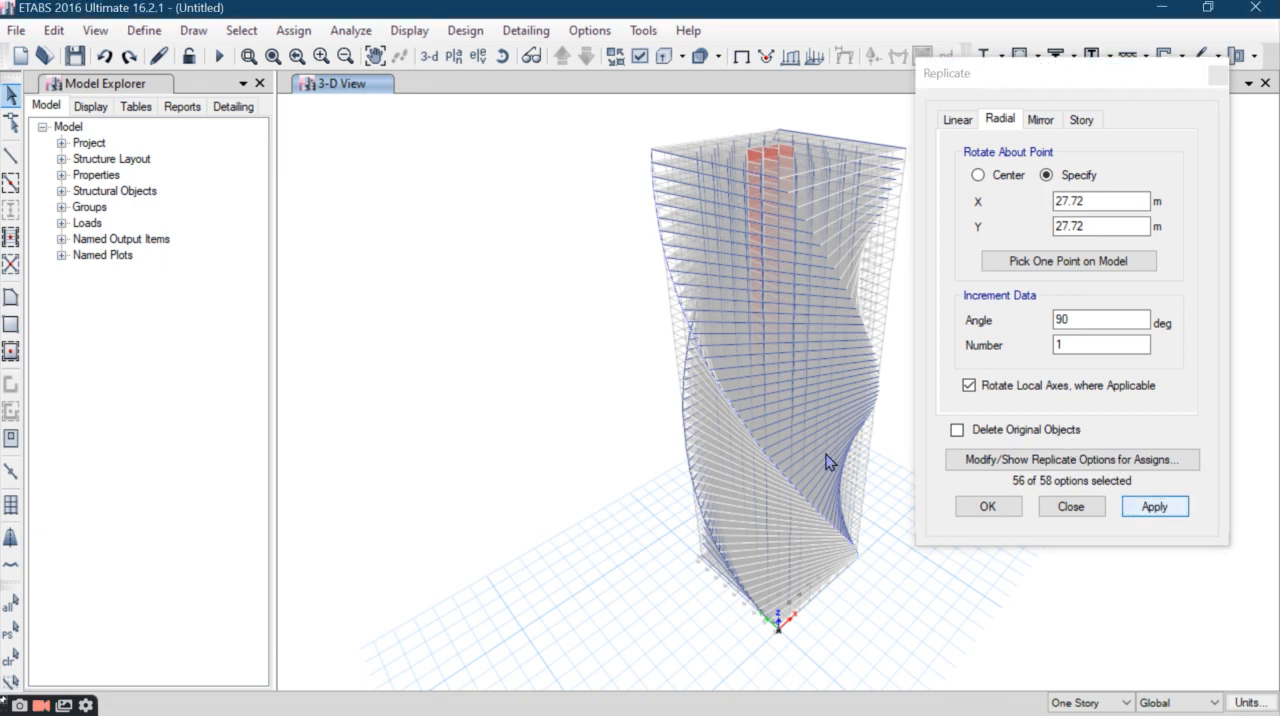
- Restore the previous column selection and repeat the 90 degree radial replication for the remaining slab corners, closing the Replicate settings
click(10, 638)
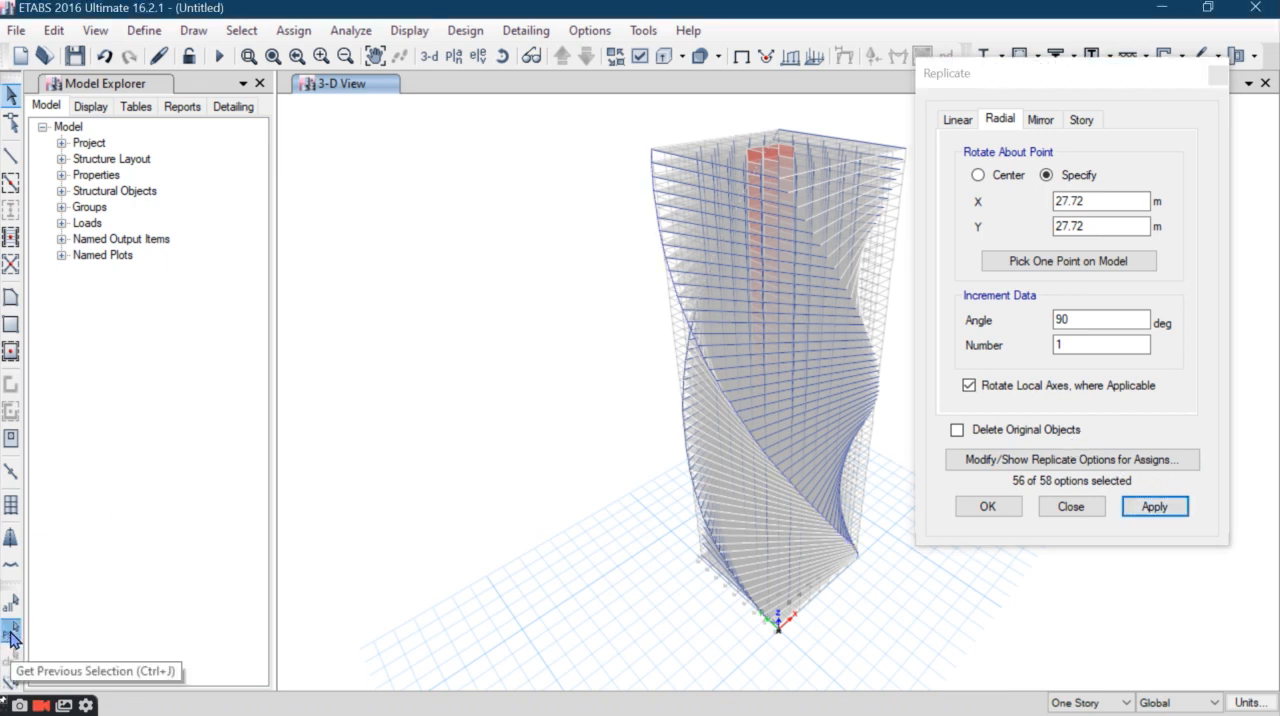
click(1154, 512)
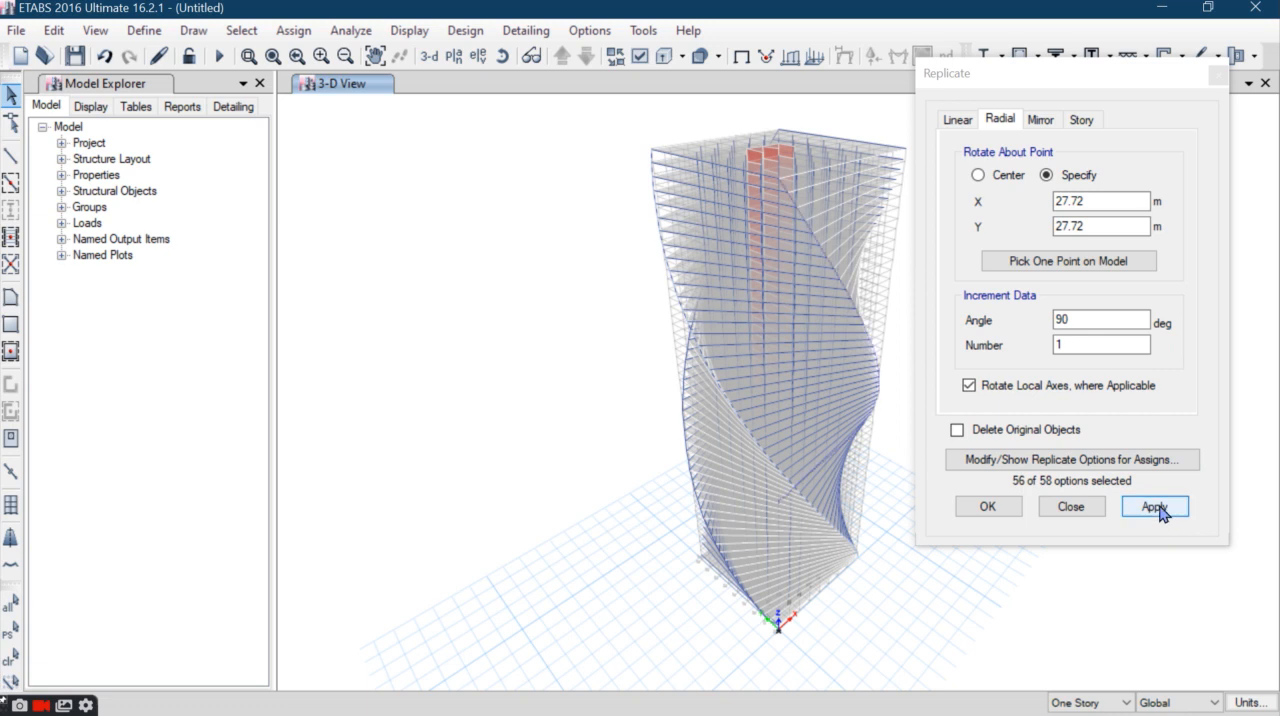
click(368, 631)
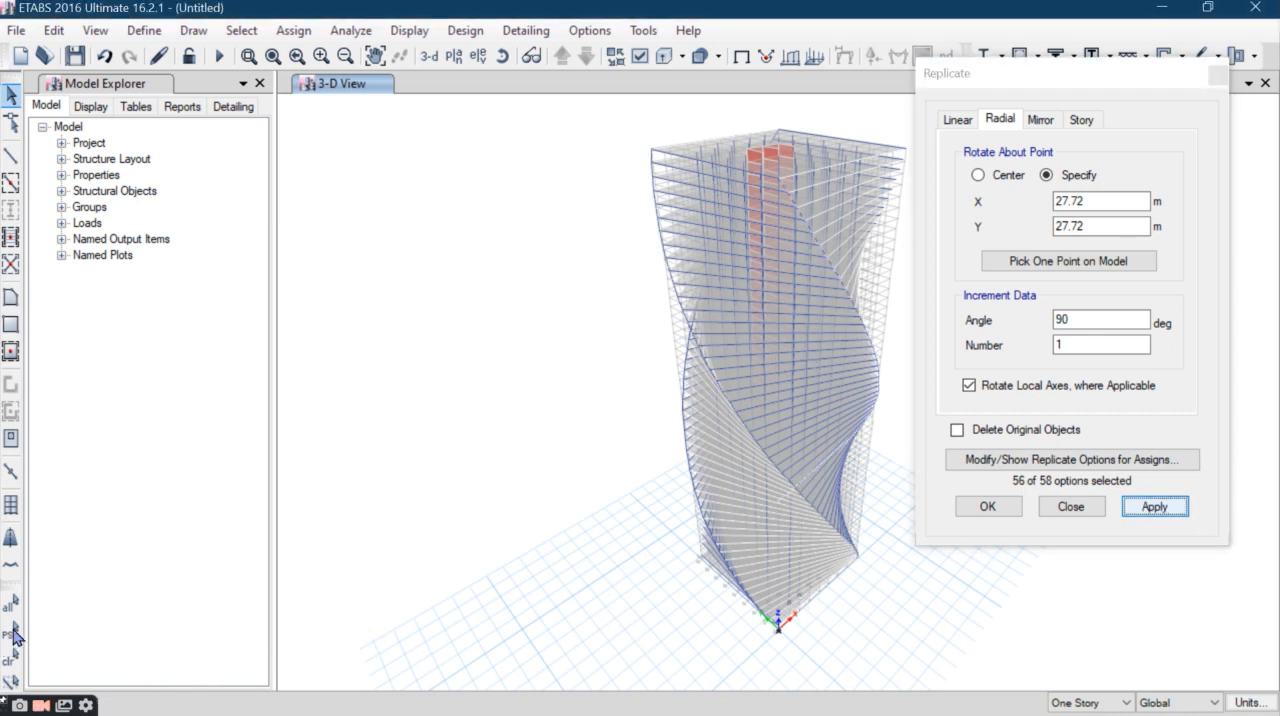
click(1154, 509)
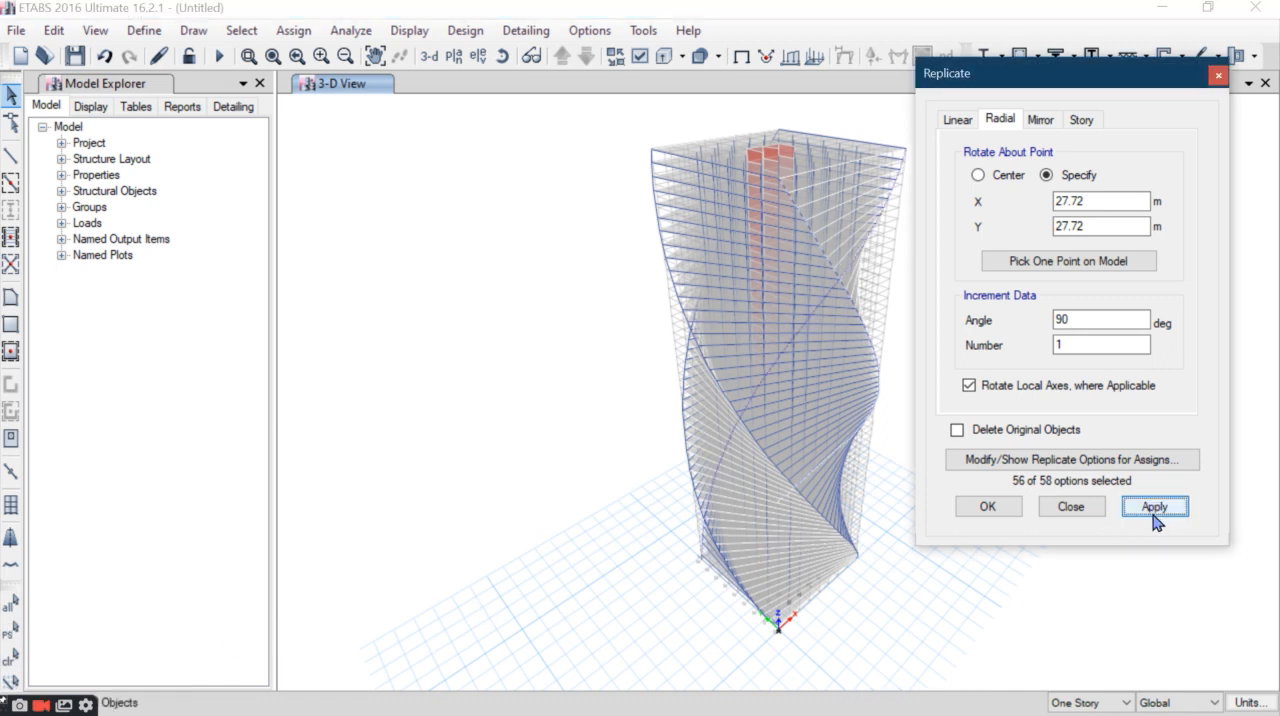
click(989, 507)
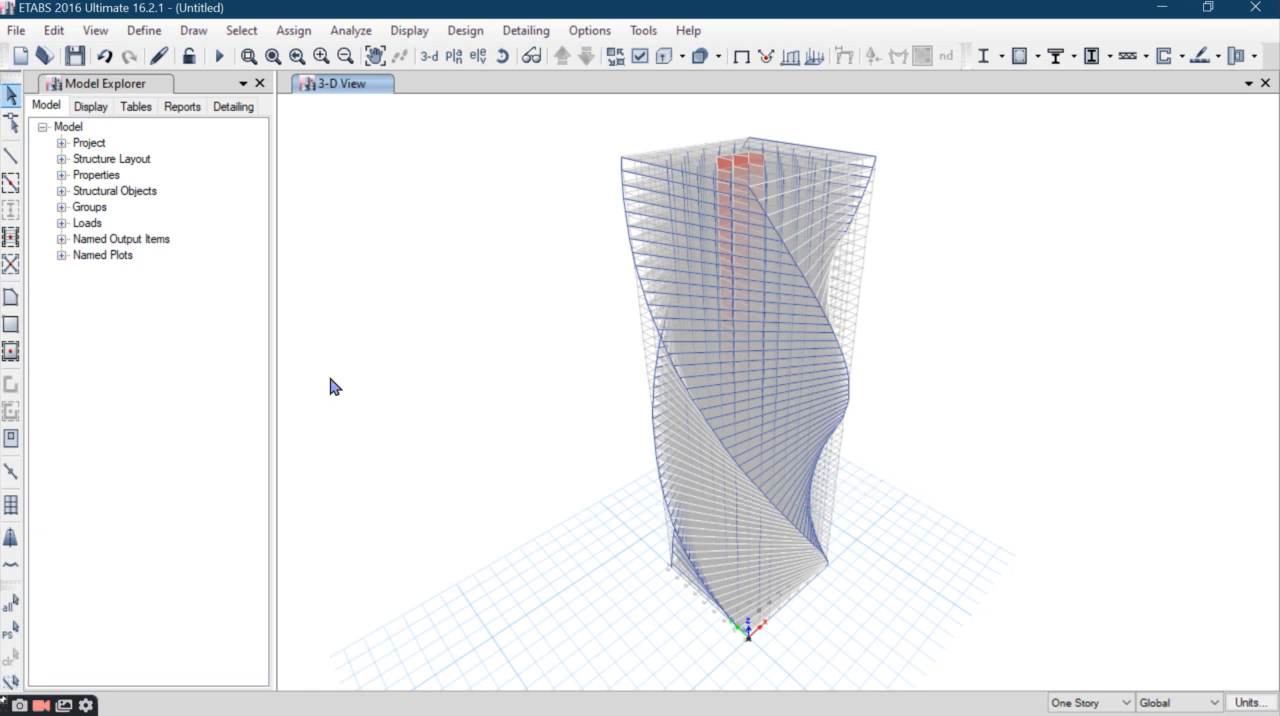
- Hide the grid system and turn off the Horizon display in the 3-D view
right_click(492, 291)
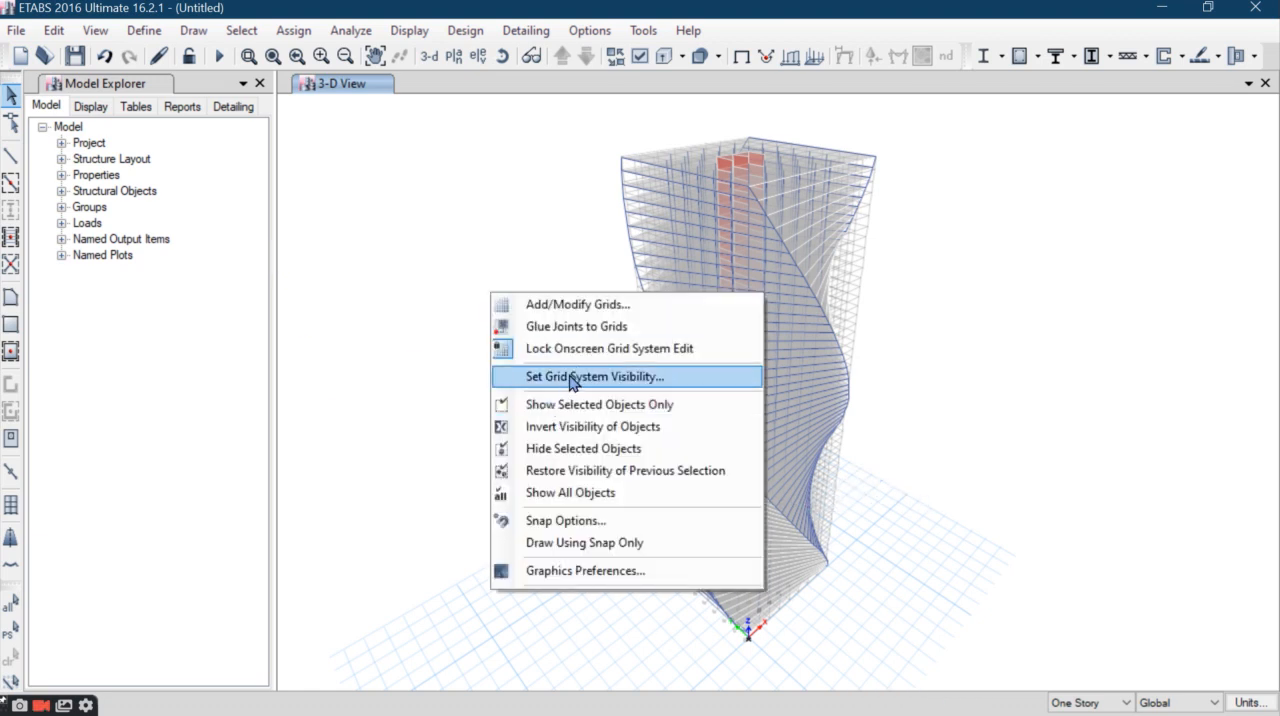
click(571, 374)
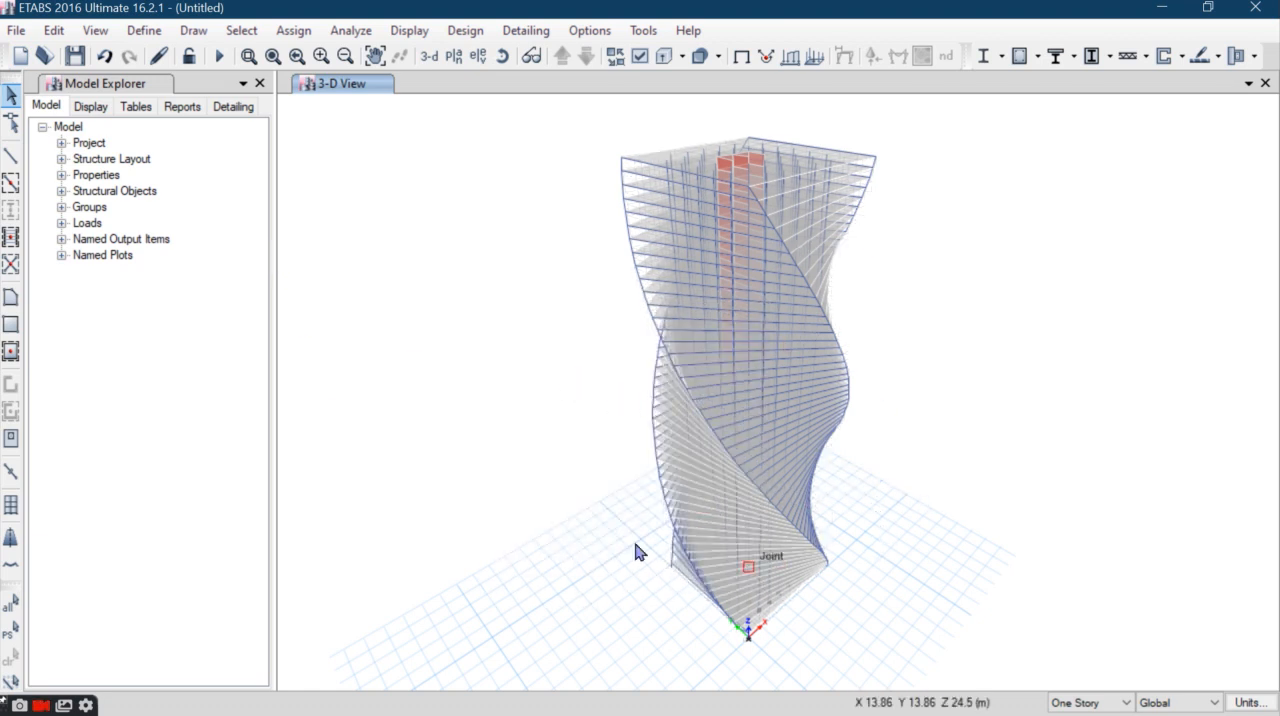
click(640, 57)
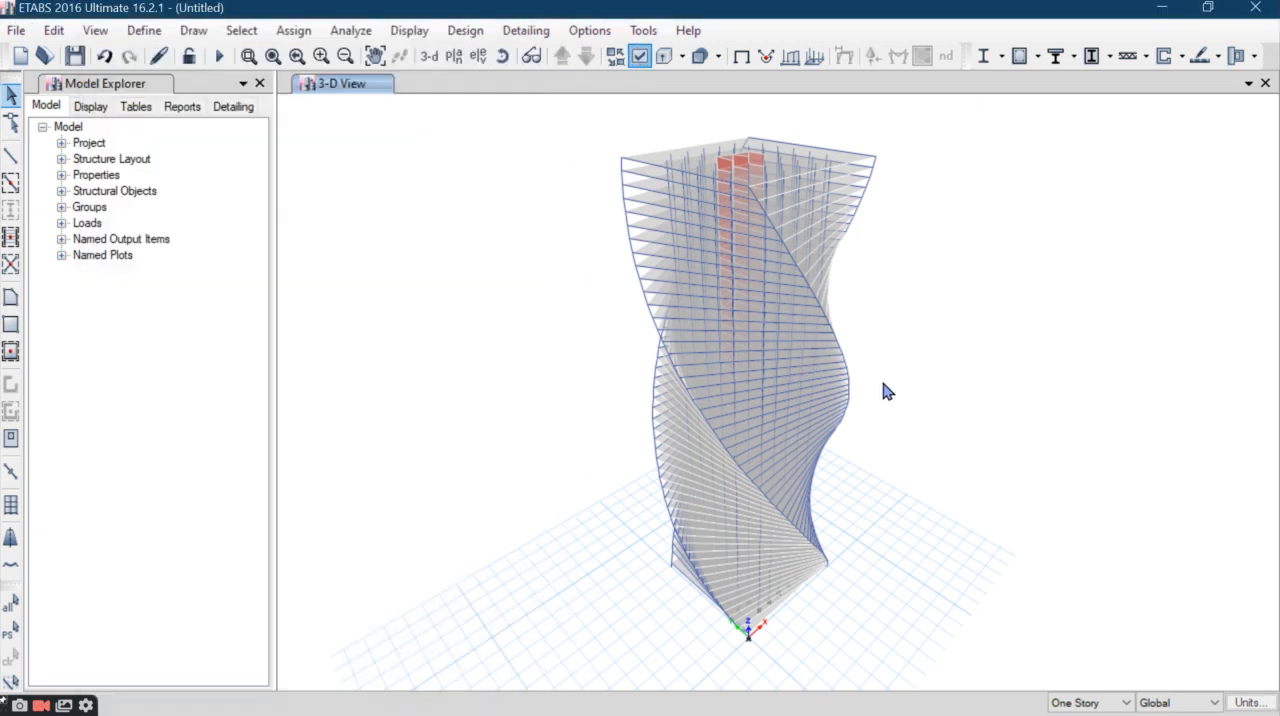
click(209, 464)
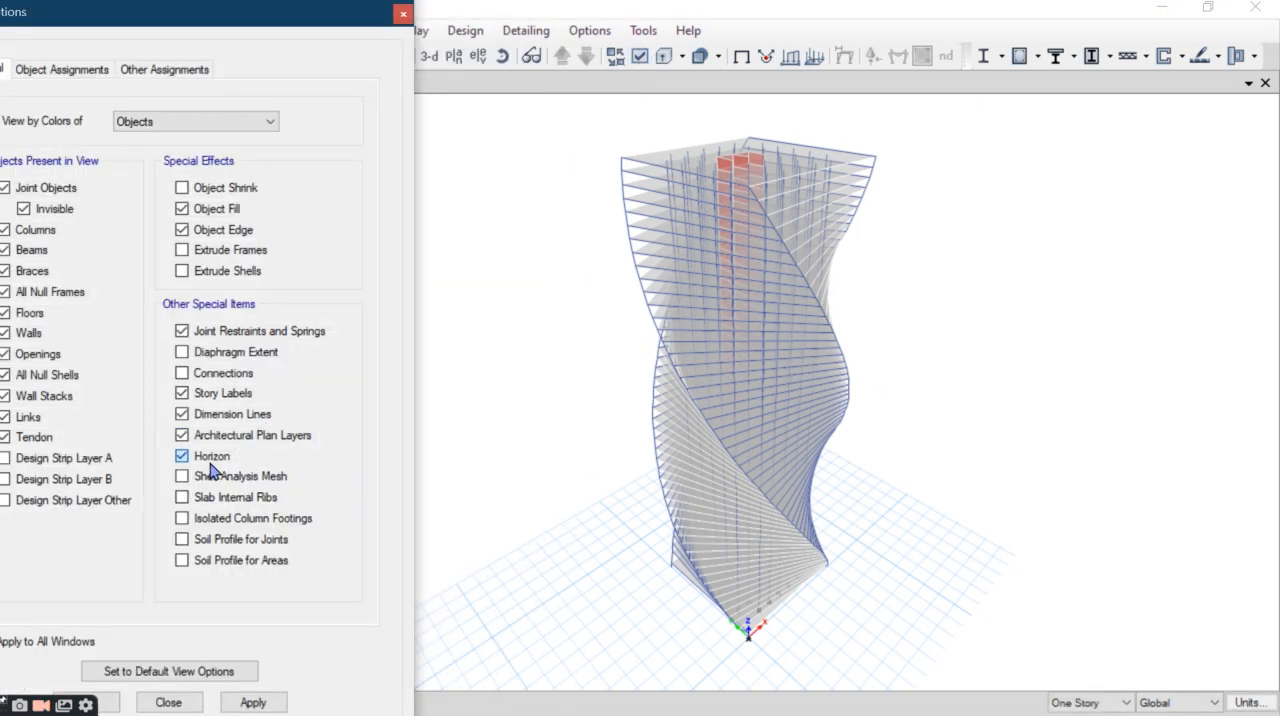
click(253, 702)
click(675, 340)
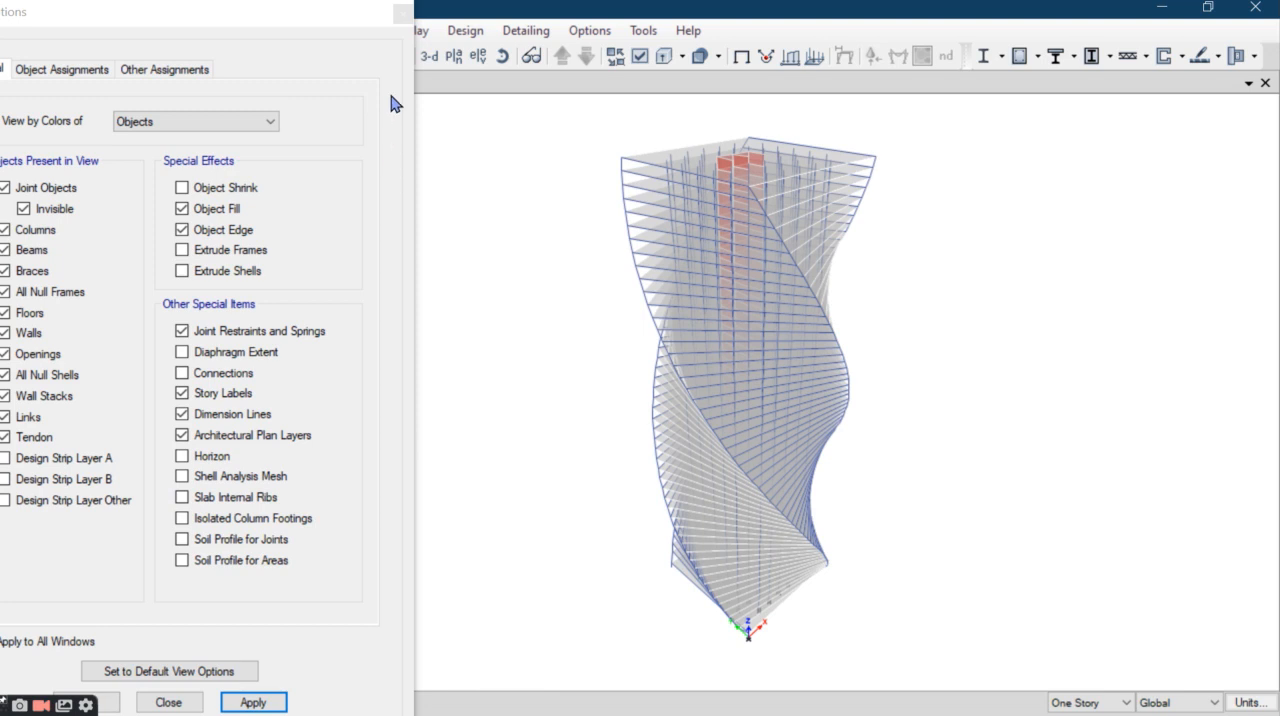
click(401, 18)
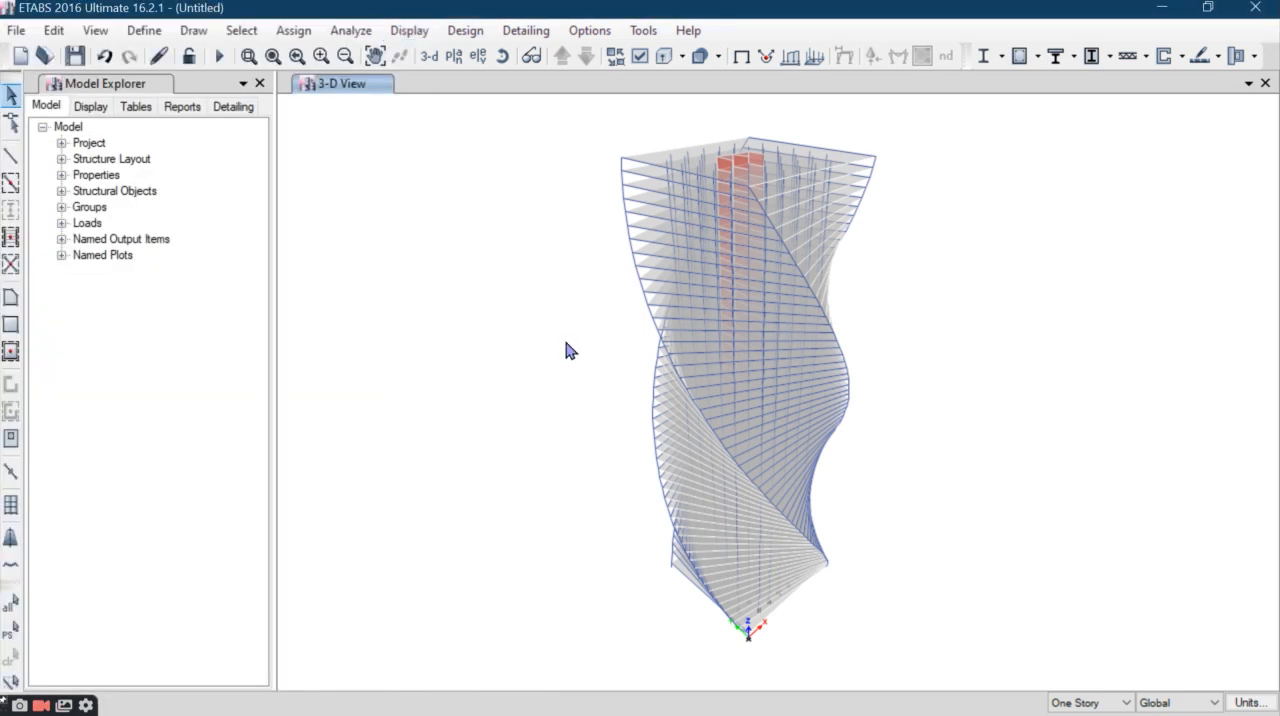
- Examine the twisted tower and its corner columns from several angles in the 3D rendered view and the rotated 3-D view
click(95, 30)
click(188, 652)
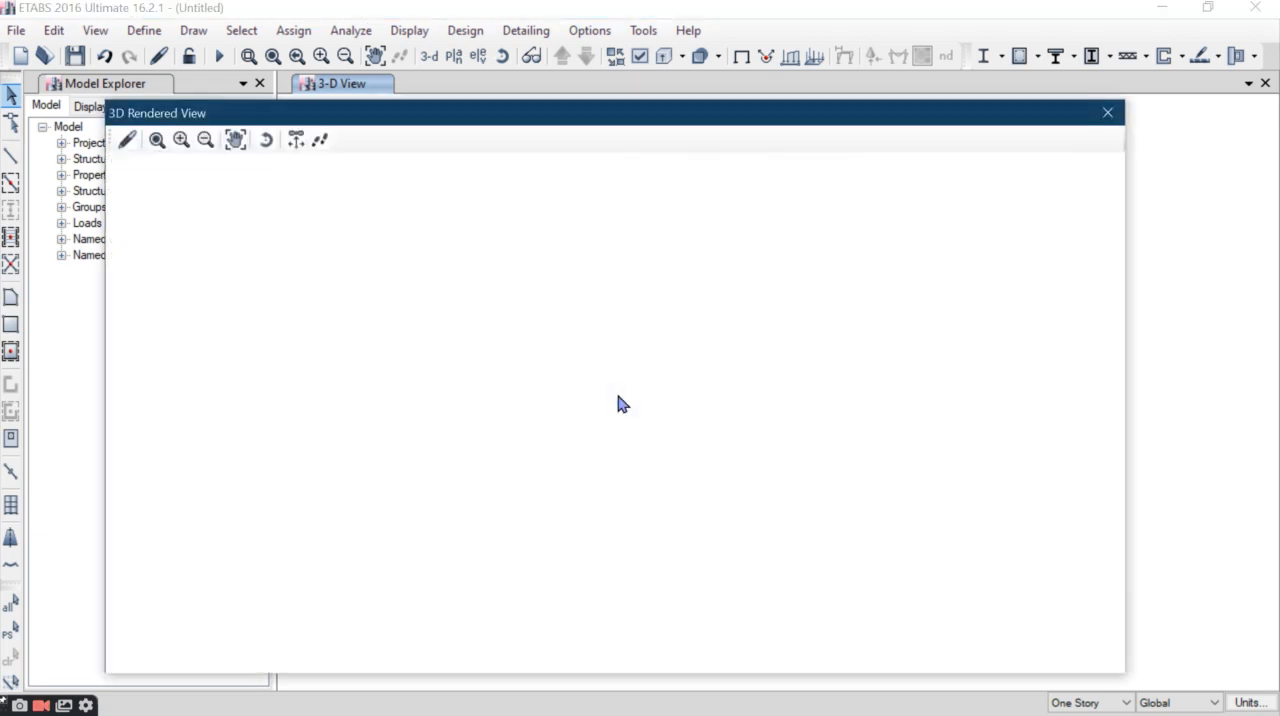
scroll(633, 352, up, 2)
mouse_move(633, 352)
mouse_down()
mouse_move(646, 512)
mouse_move(561, 679)
mouse_move(804, 505)
mouse_move(245, 246)
mouse_move(205, 245)
mouse_up()
scroll(636, 420, down, 4)
drag(855, 534, 797, 529)
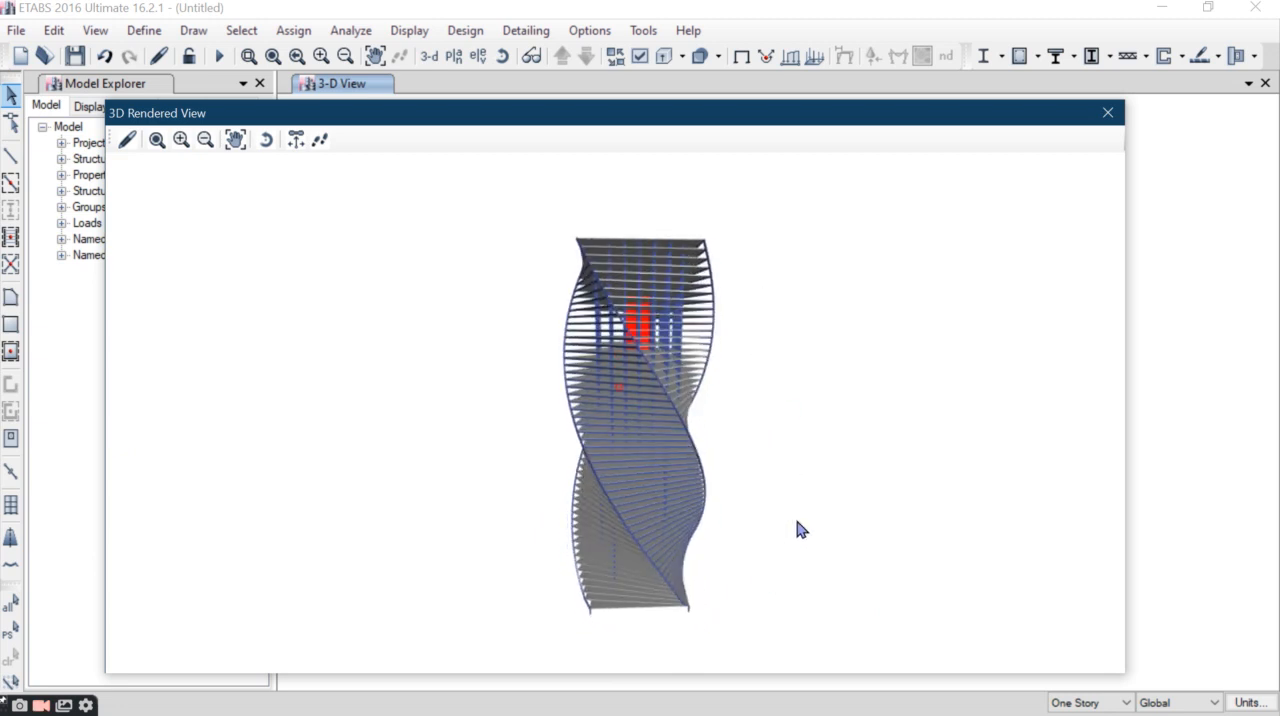
click(1107, 112)
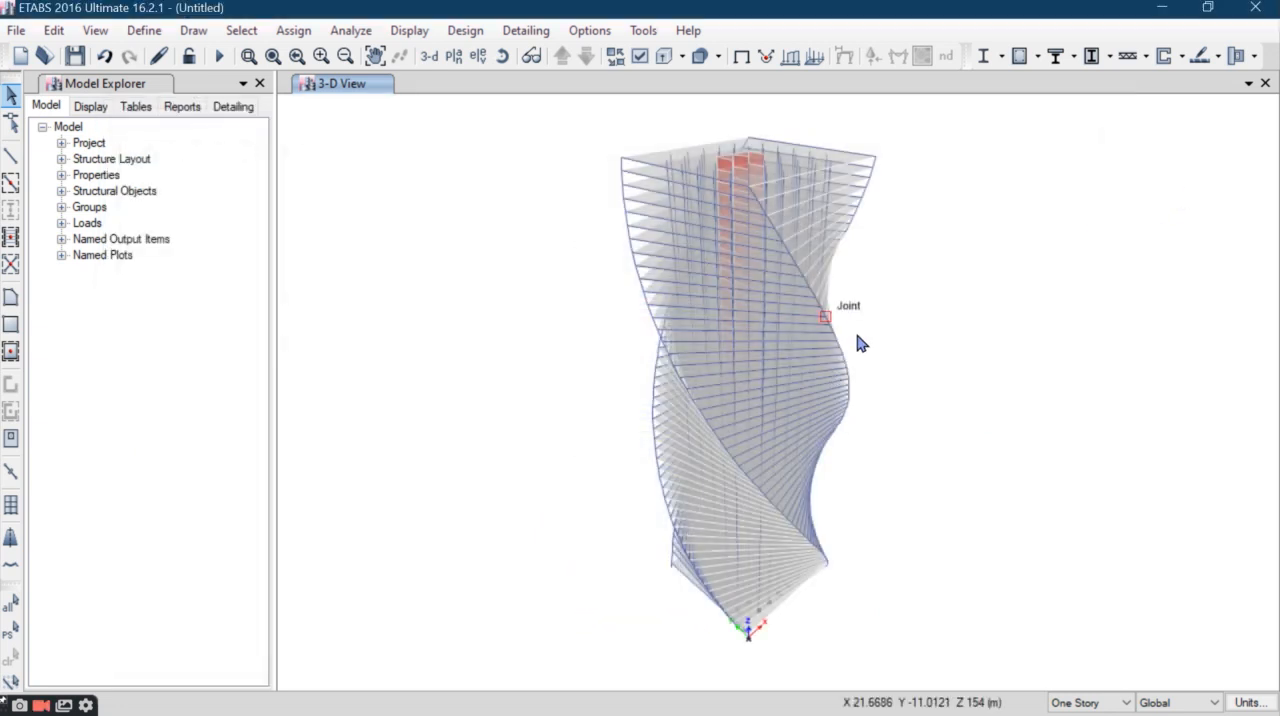
click(503, 56)
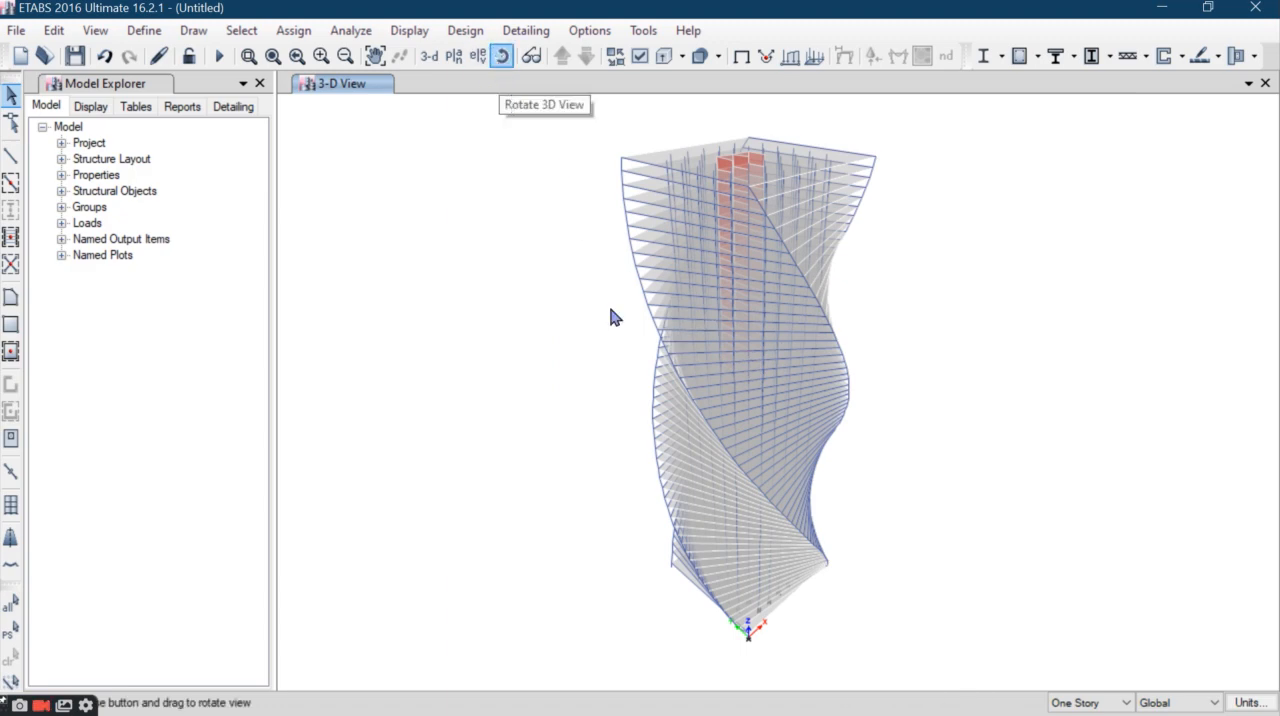
drag(925, 533, 736, 508)
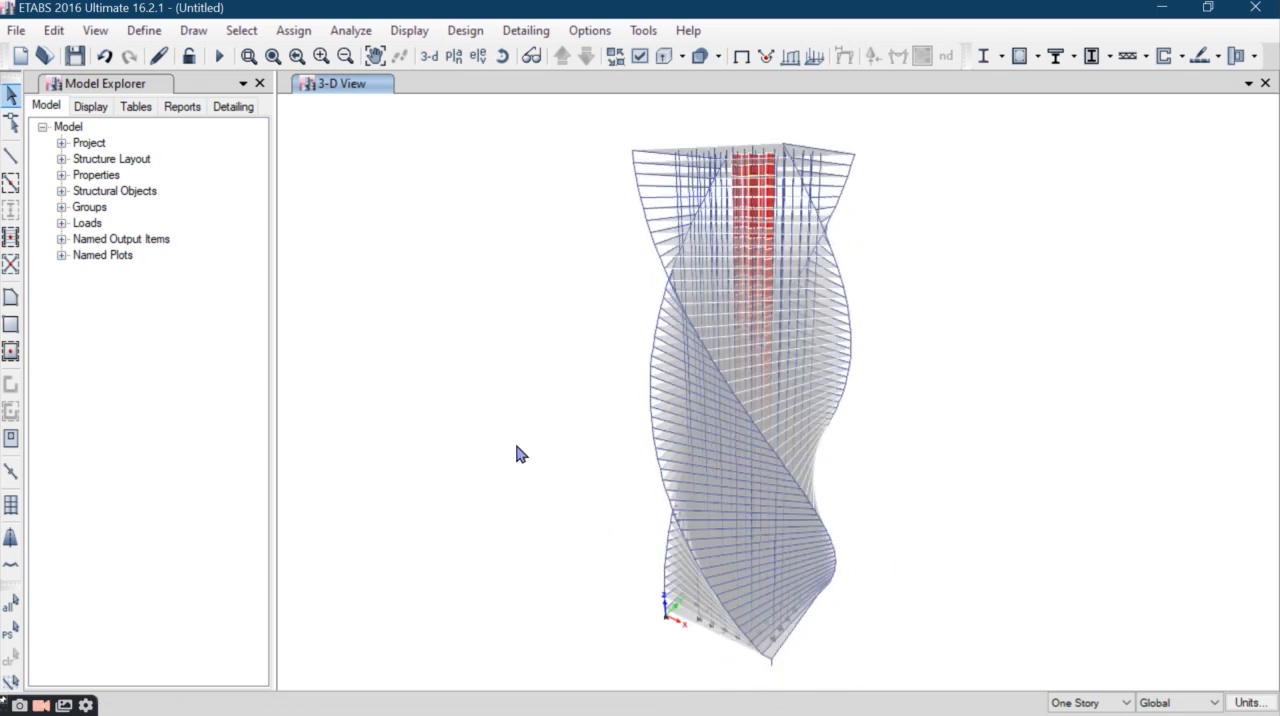